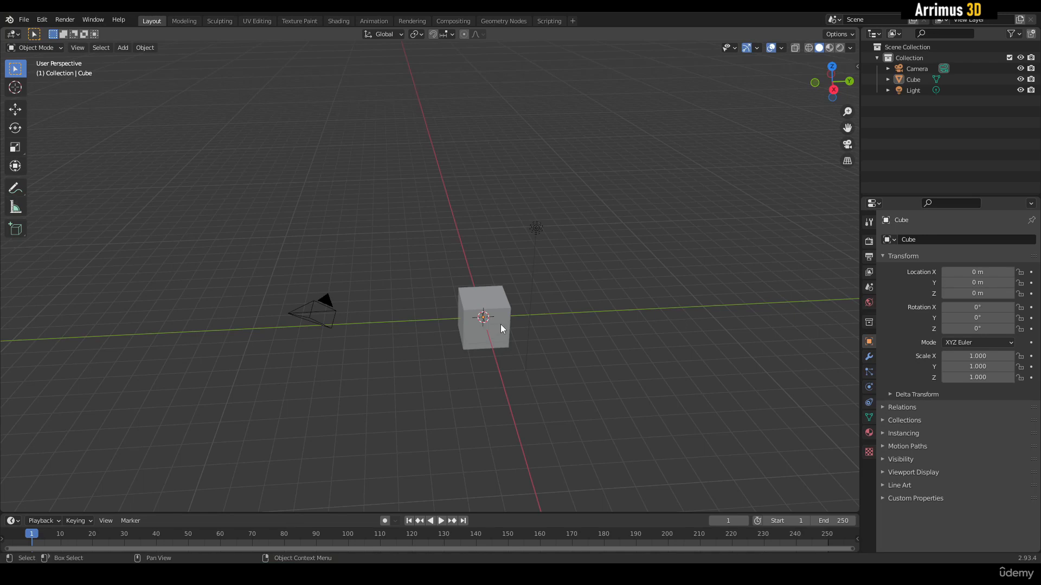
Hide the 3D cursor through the viewport overlay settings.
middle_drag(499, 325, 492, 280)
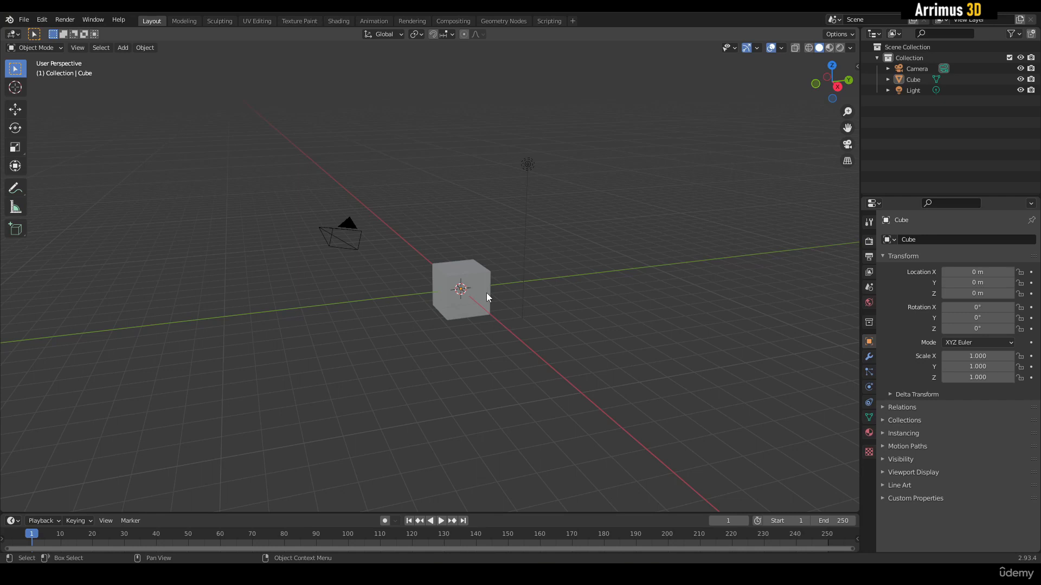
middle_drag(487, 293, 466, 270)
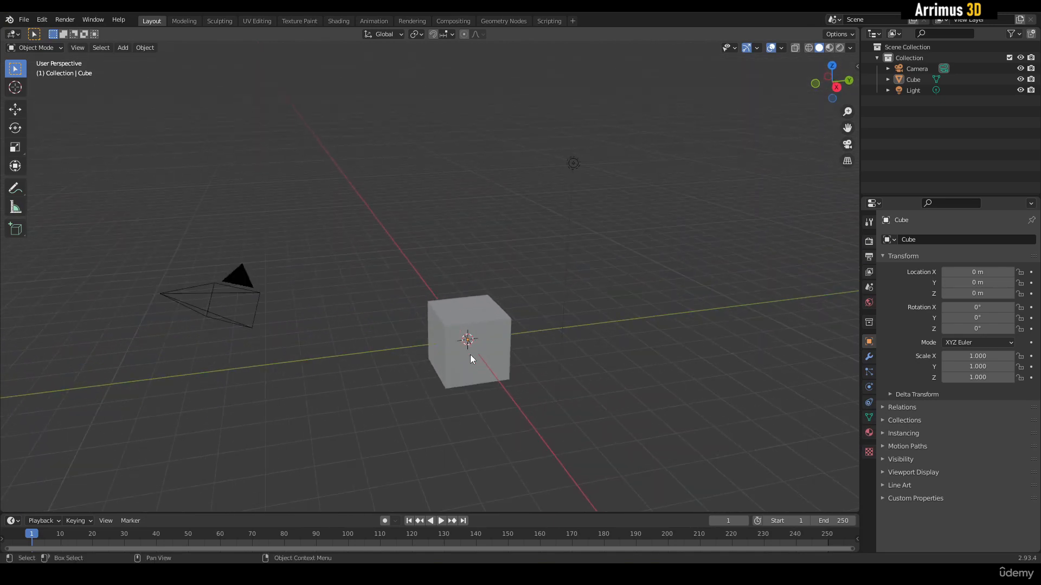
click(781, 48)
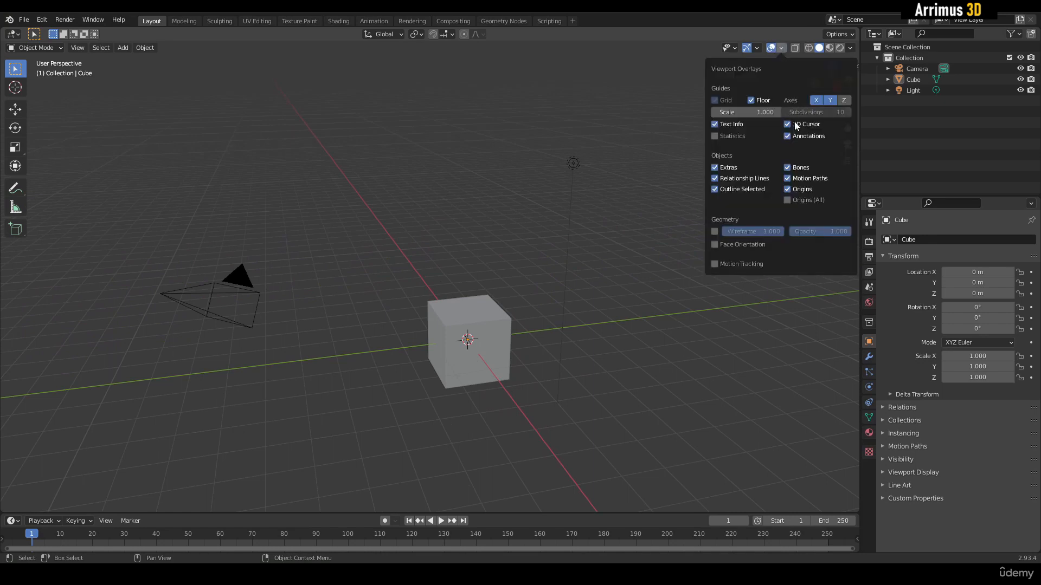
click(782, 49)
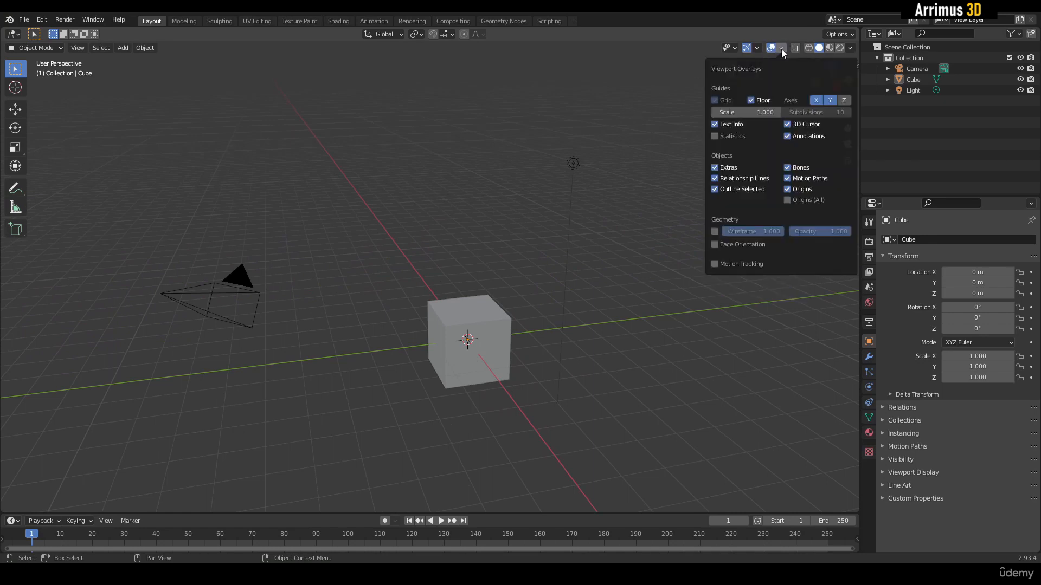
click(788, 125)
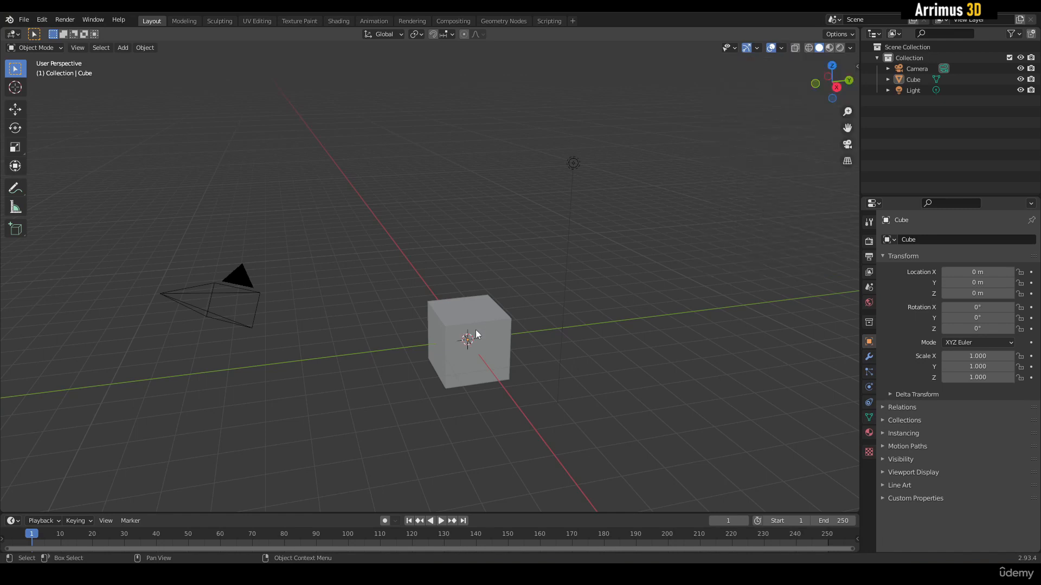
click(781, 49)
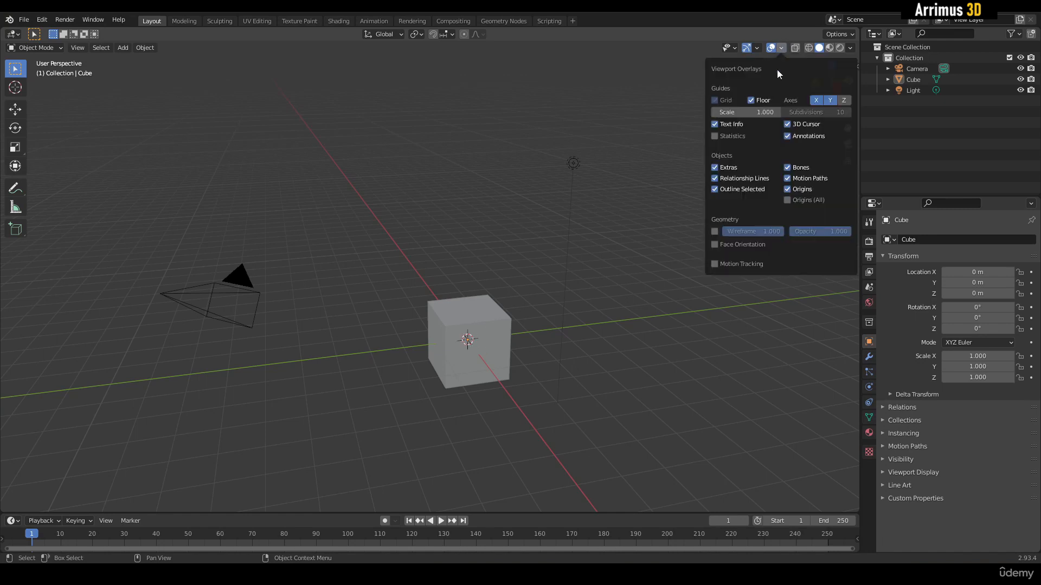
click(787, 124)
click(787, 125)
click(787, 125)
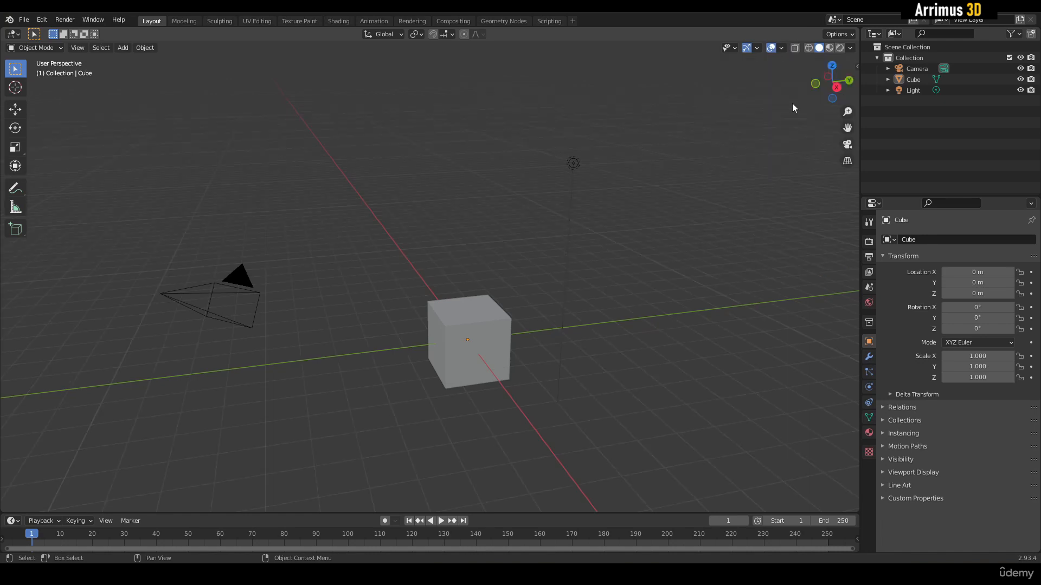
middle_drag(759, 67, 539, 297)
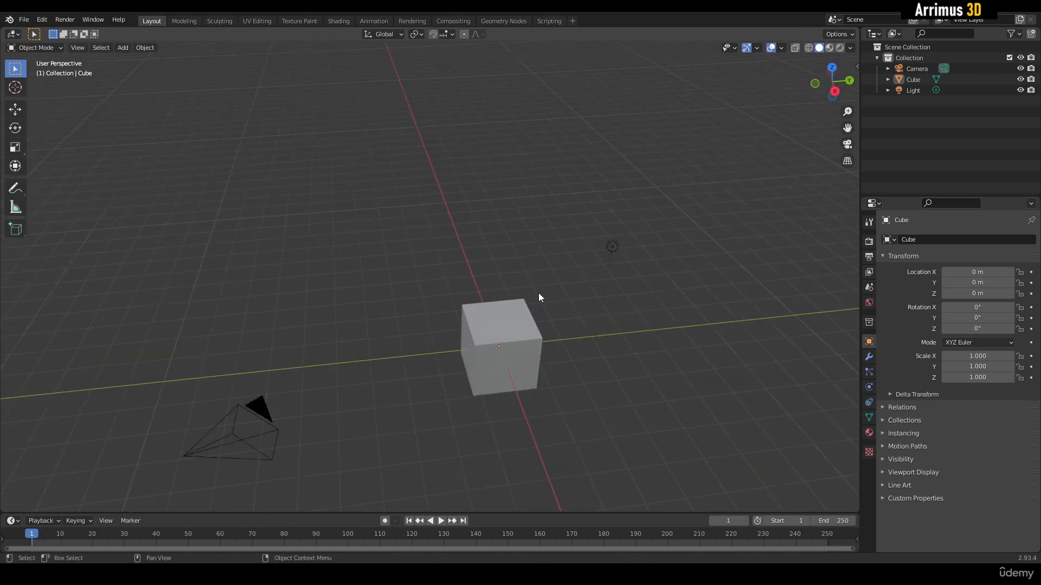
Hide the floor grid and the Y axis line in the viewport overlays.
click(782, 48)
click(719, 113)
middle_drag(607, 227, 567, 199)
click(782, 48)
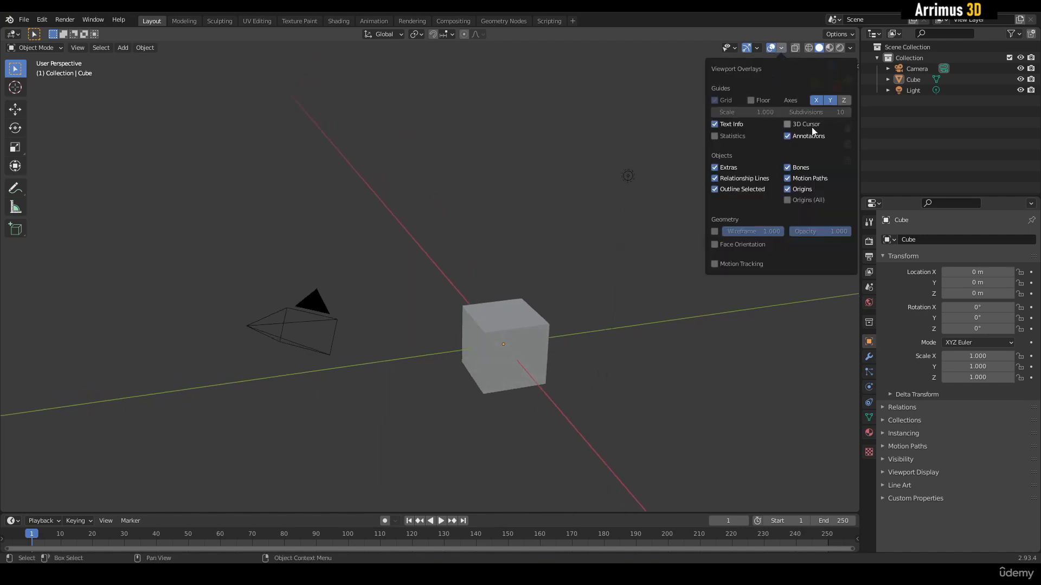
click(830, 100)
middle_drag(606, 203, 532, 249)
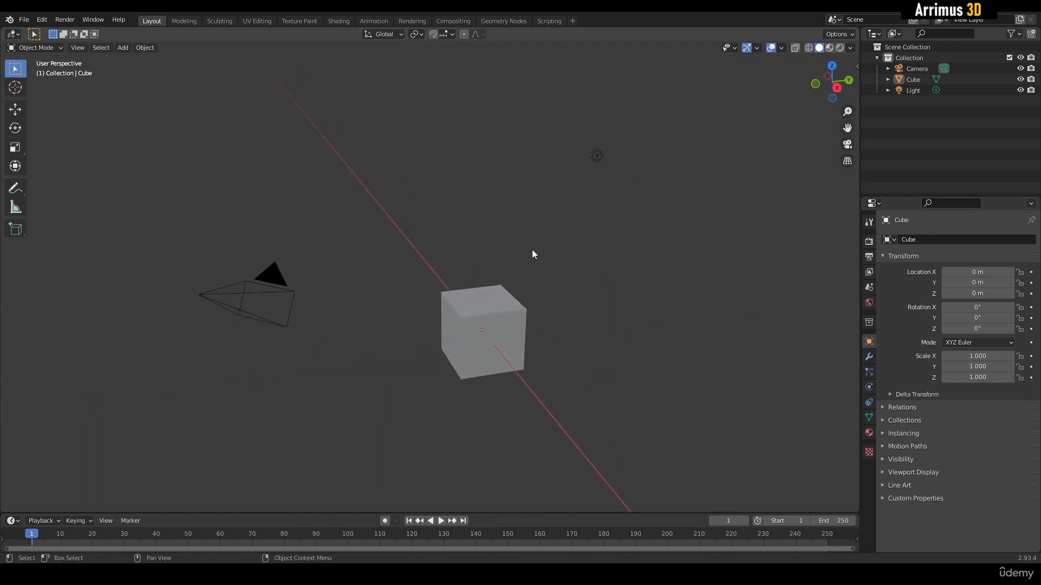
middle_drag(483, 354, 518, 309)
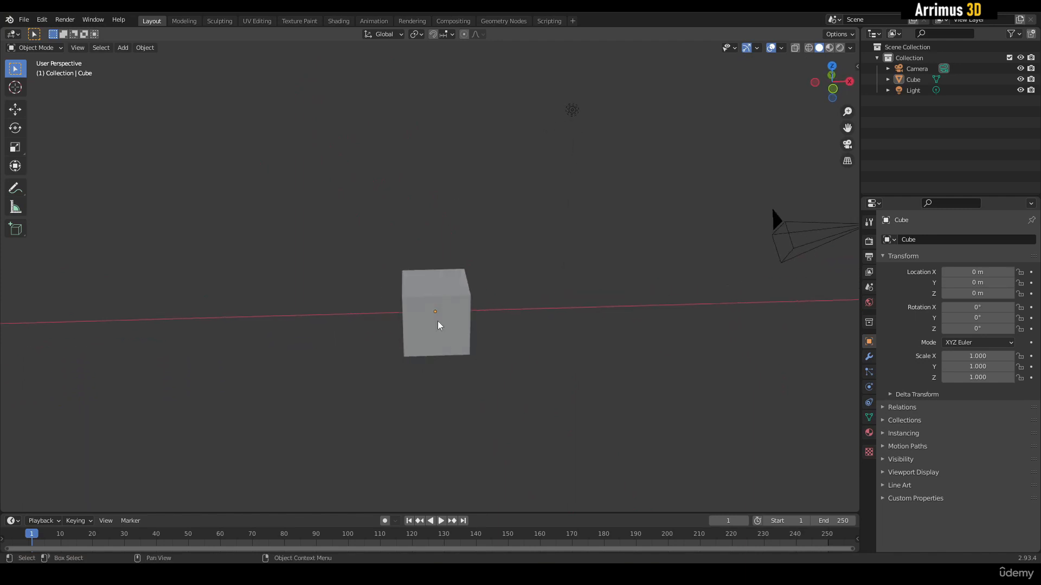
middle_drag(413, 316, 535, 272)
Duplicate the cube, try constraining the copy's movement to the X, Y and Z axes, and delete the copy.
click(470, 303)
middle_drag(470, 302, 507, 322)
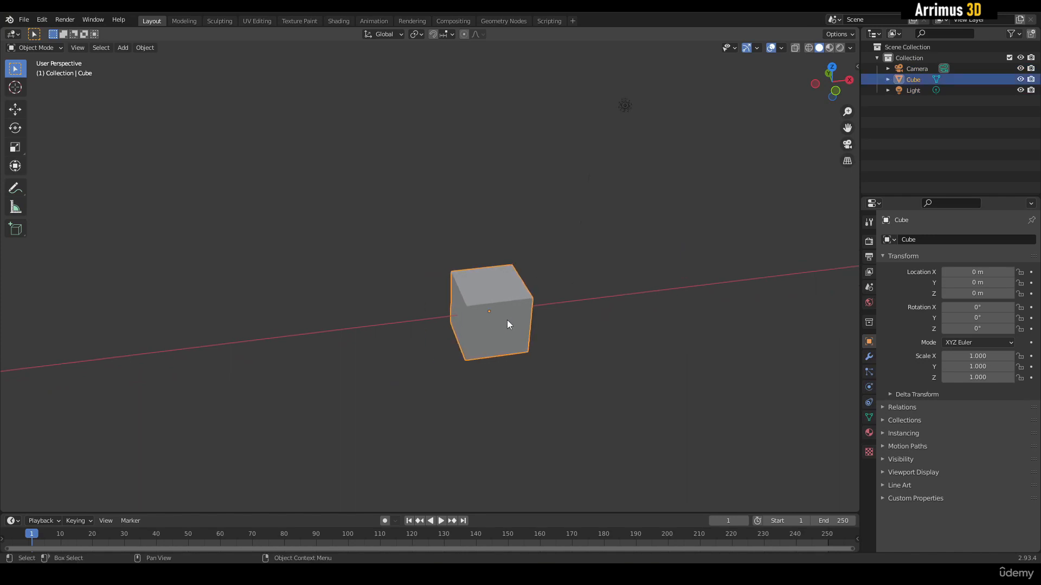
key(shift+d)
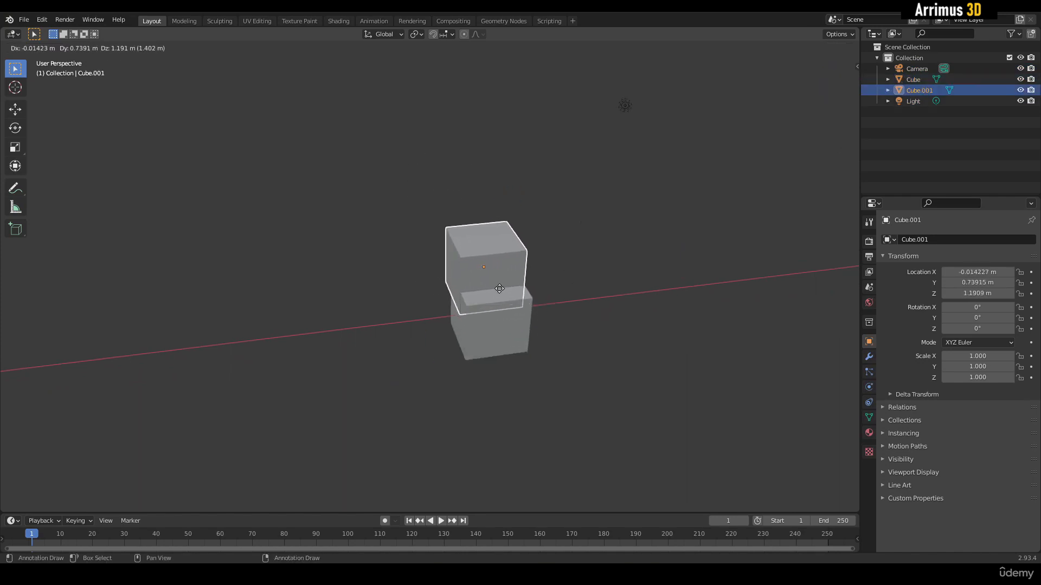
key(y)
key(x)
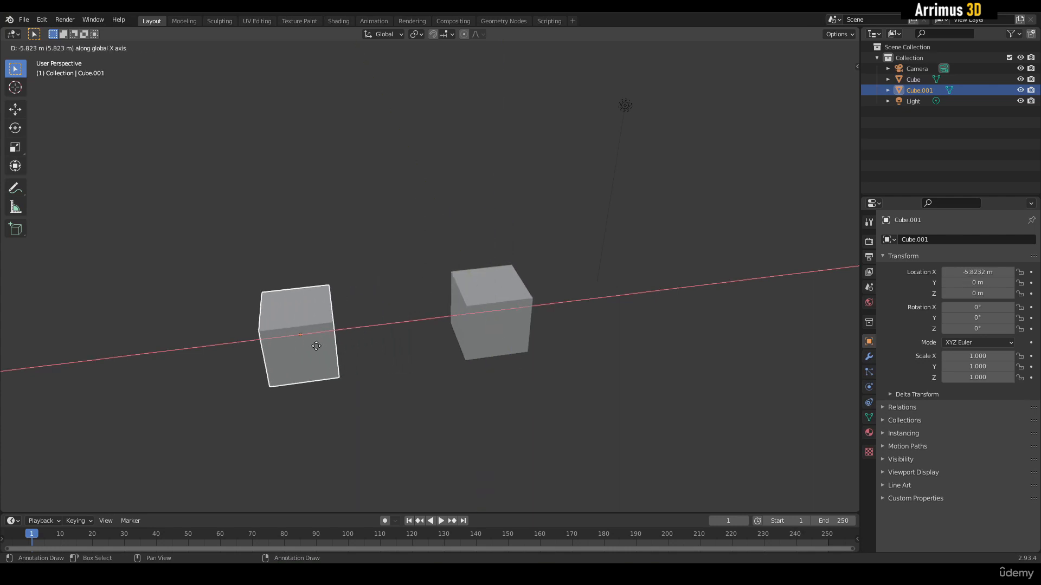
key(z)
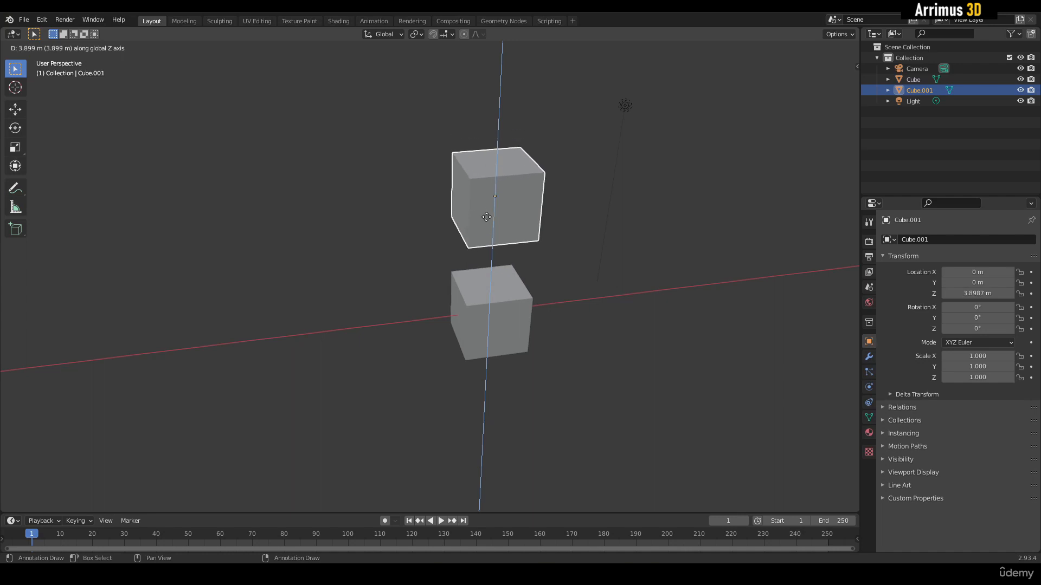
key(x)
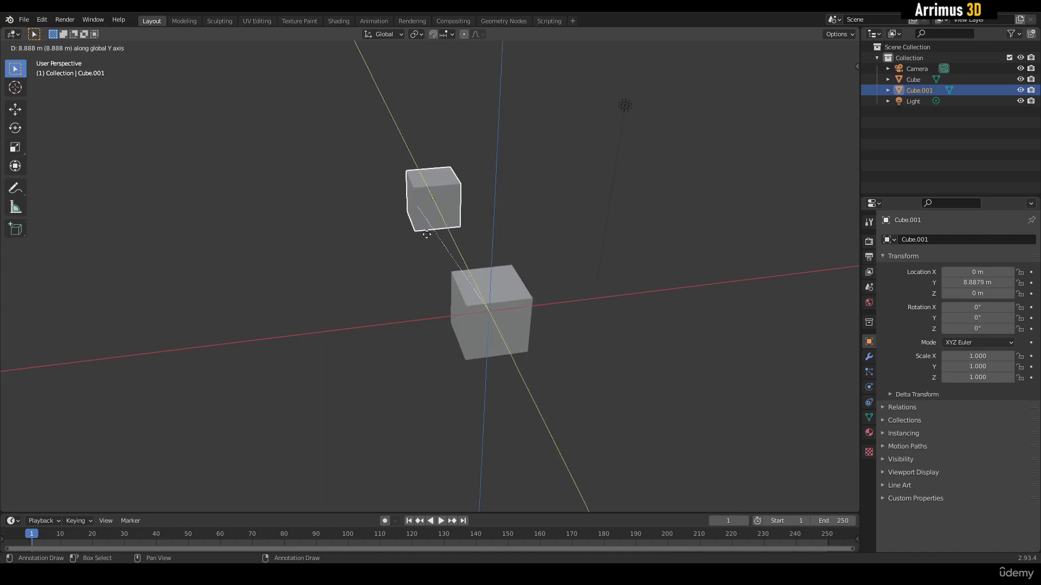
key(y)
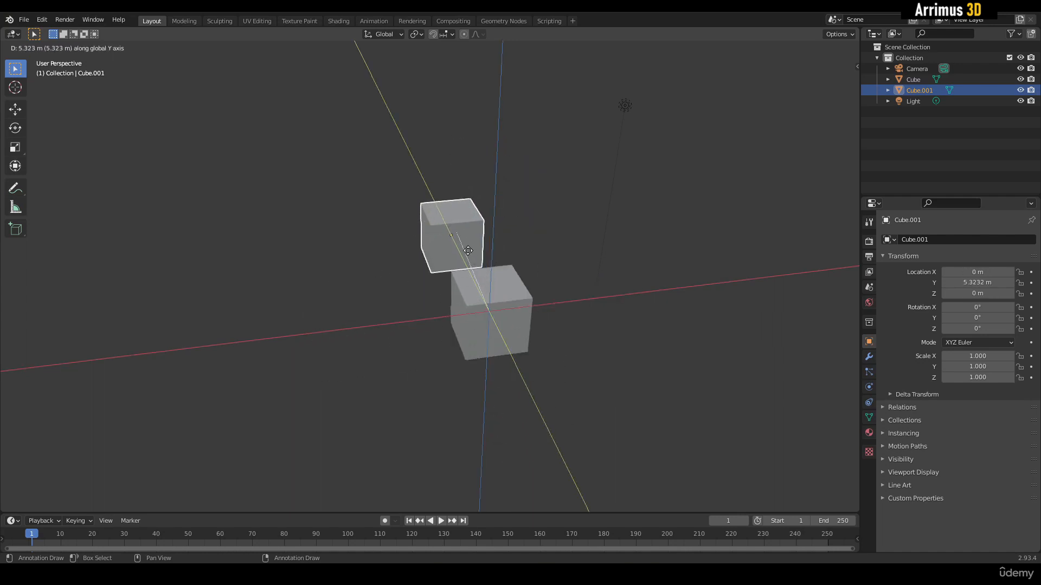
key(z)
key(x)
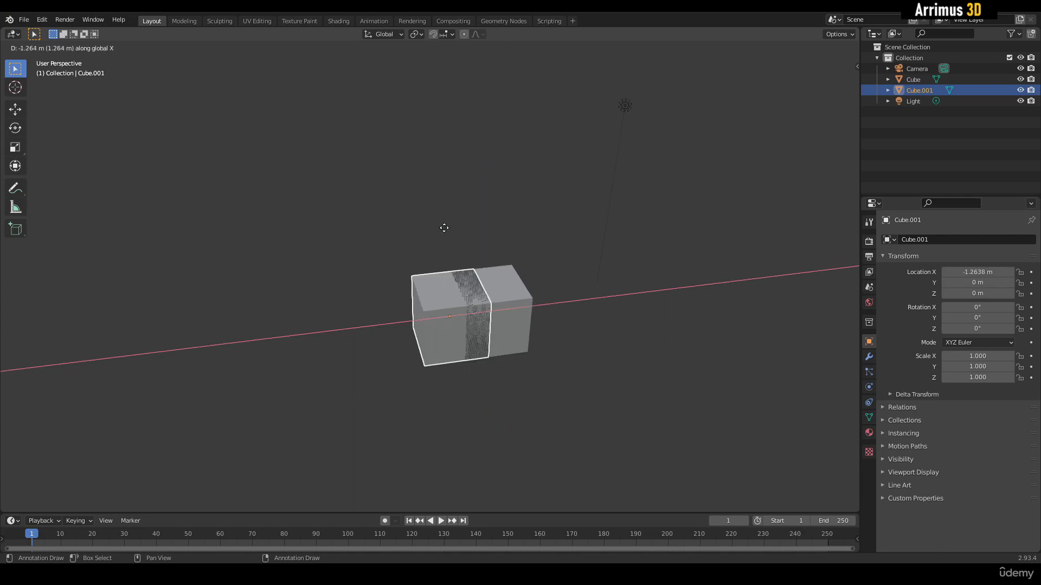
key(y)
key(z)
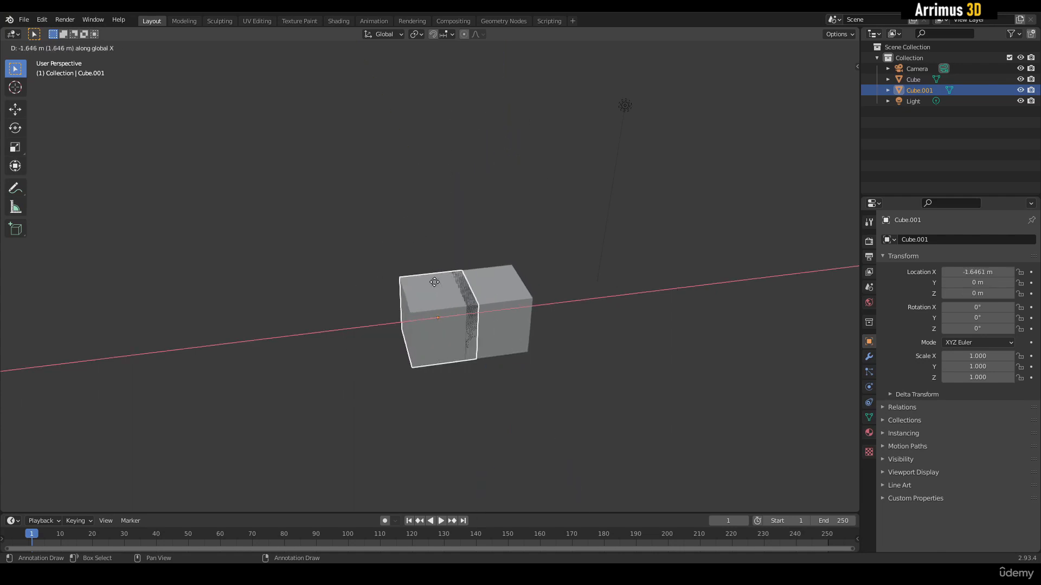
key(Delete)
Delete the camera and the light, leaving only the cube in the scene.
middle_drag(467, 310, 681, 156)
drag(682, 147, 496, 281)
key(x)
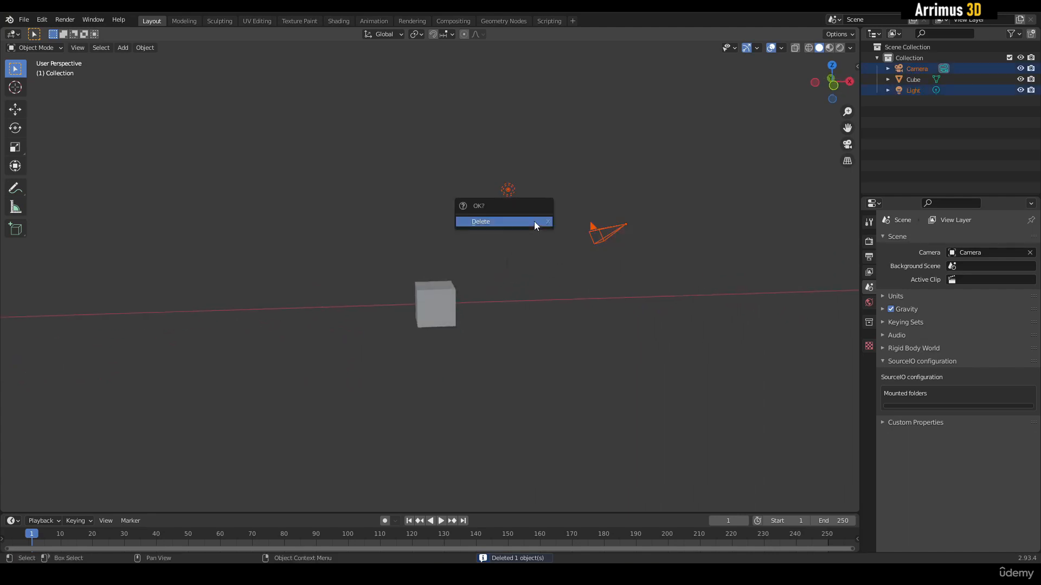
click(532, 223)
middle_drag(526, 225, 477, 304)
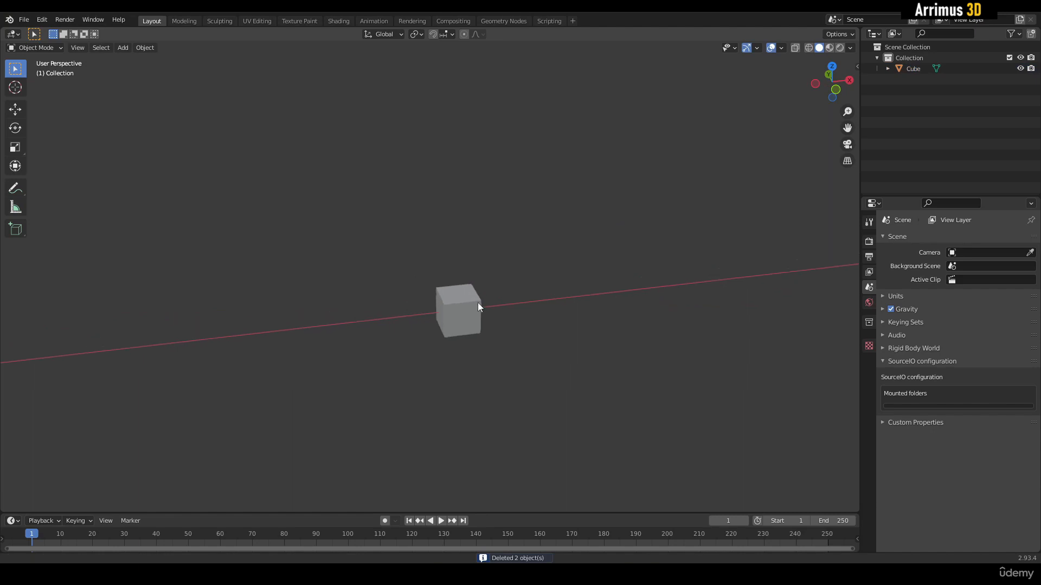
Select the cube and activate the Move tool to show its axis gizmo.
scroll(476, 304, up, 3)
click(476, 305)
scroll(512, 267, up, 2)
middle_drag(591, 279, 549, 247)
key(g)
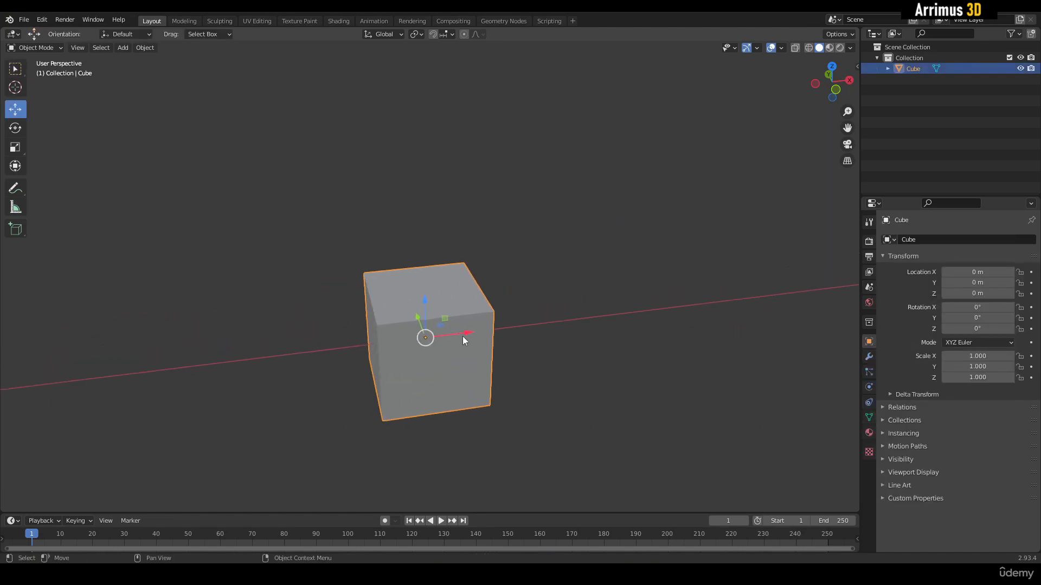
mouse_move(459, 338)
shift+middle_down()
mouse_move(481, 351)
mouse_move(496, 386)
mouse_move(472, 377)
mouse_move(466, 342)
shift+middle_up()
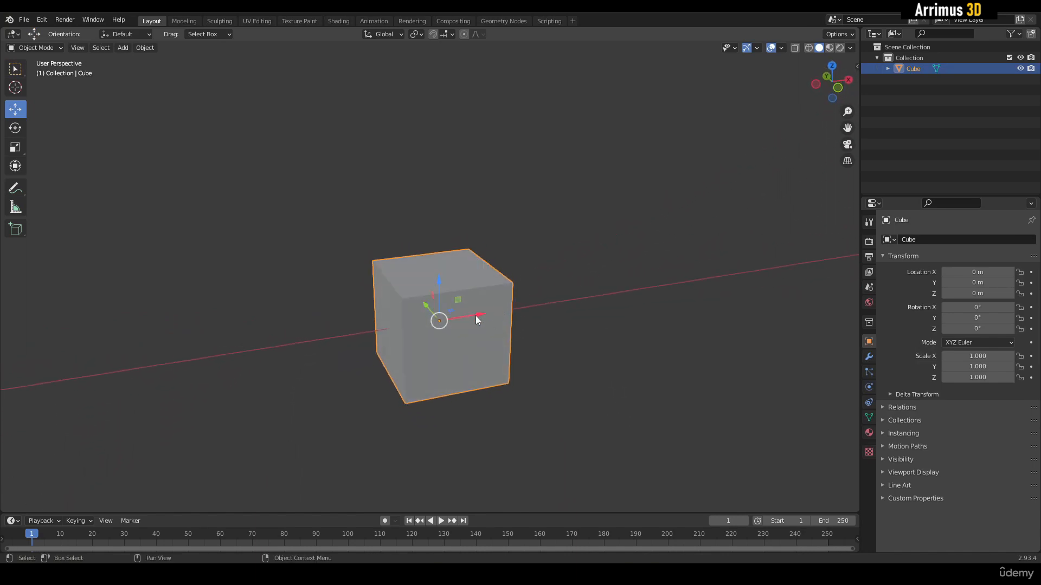
middle_drag(544, 346, 490, 331)
Try moving the cube freely and along single global axes, and reset its location to the origin.
key(g)
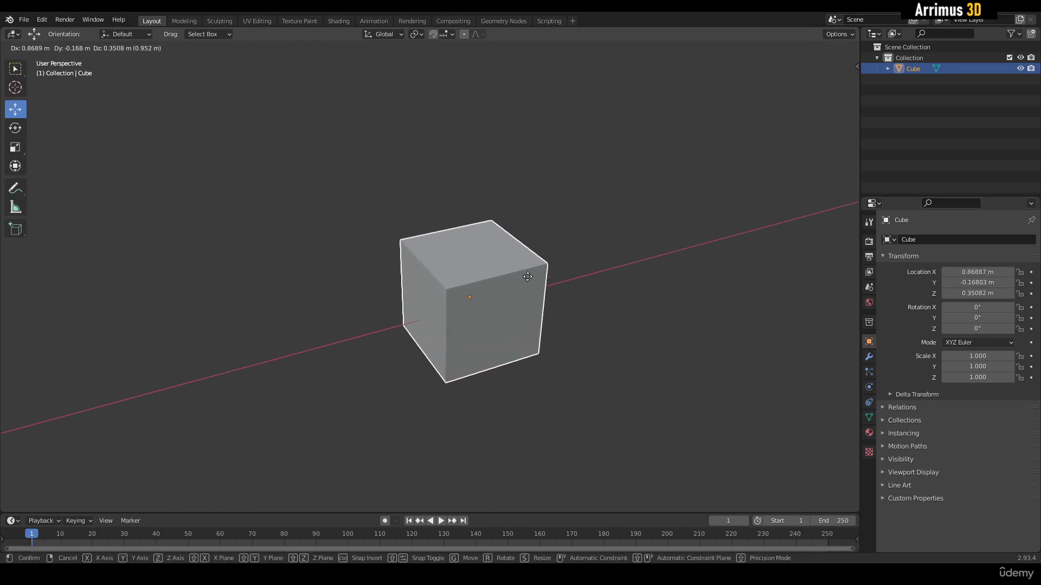
key(x)
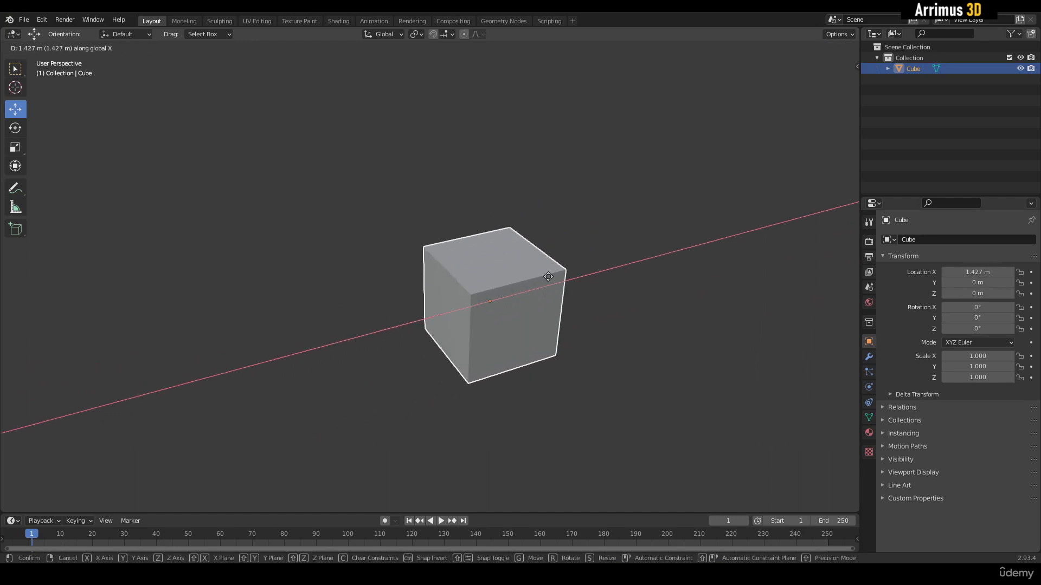
key(y)
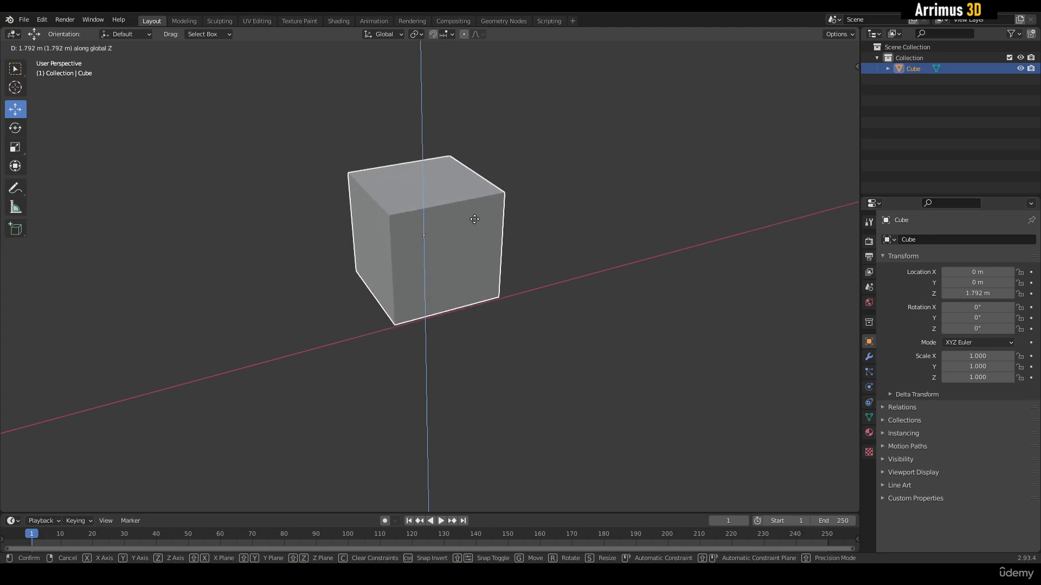
middle_drag(438, 320, 345, 301)
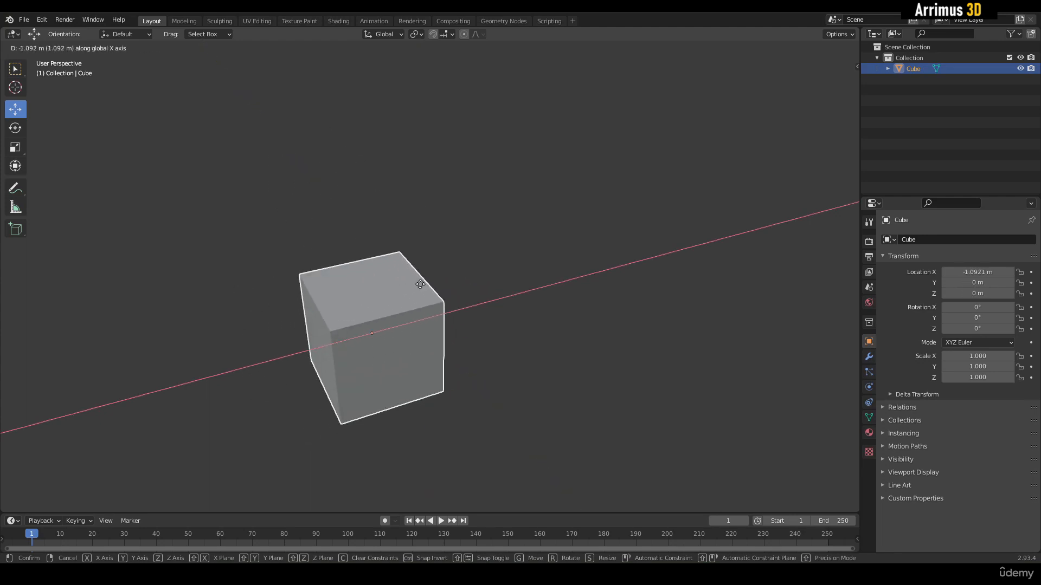
click(490, 260)
key(alt+g)
middle_drag(596, 268, 539, 290)
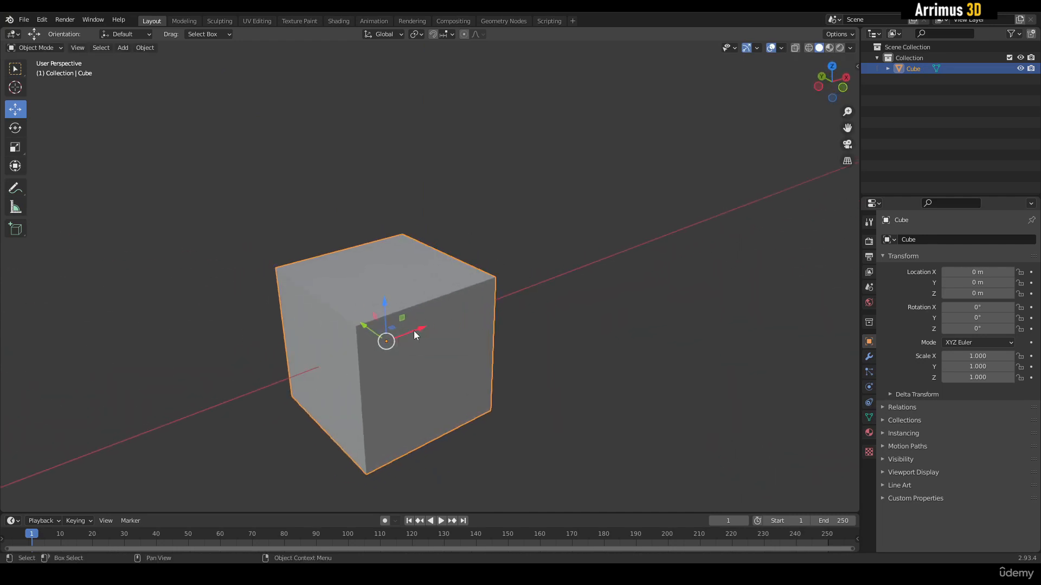
Try moving the cube along X with the gizmo and also freely, cancelling both moves.
drag(414, 331, 465, 314)
right_click(465, 315)
middle_drag(473, 327, 480, 295)
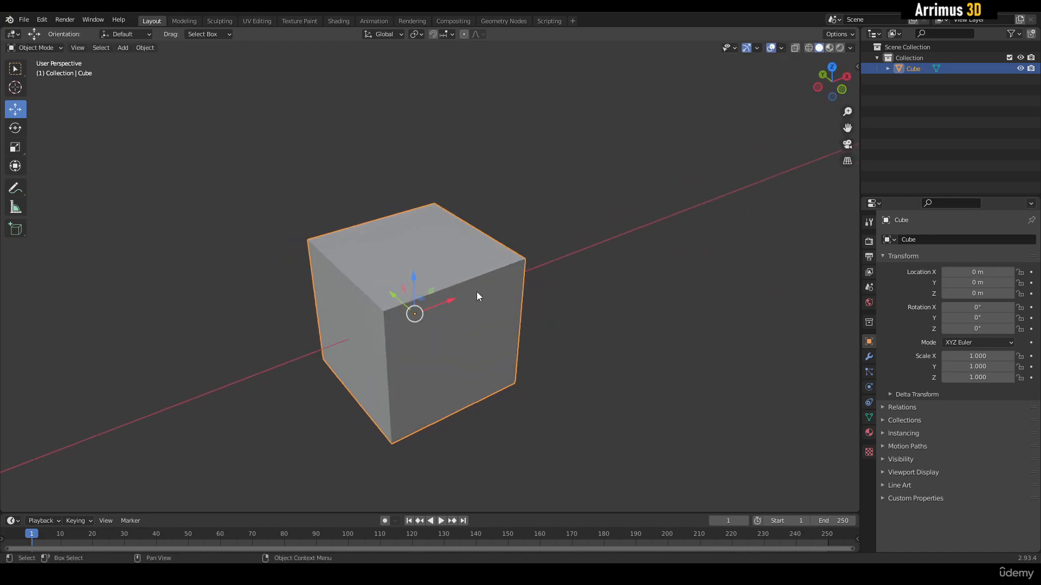
key(g)
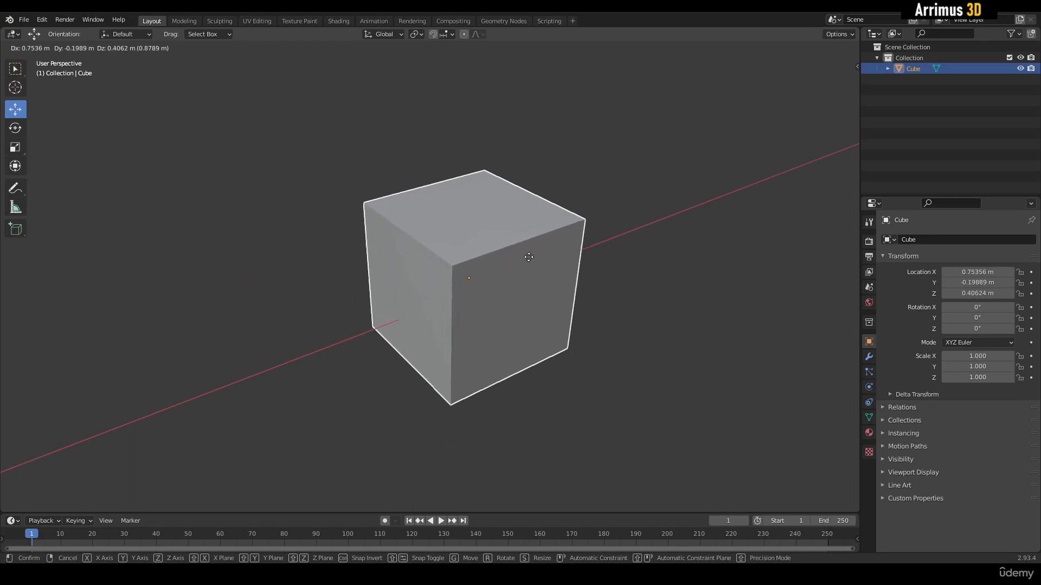
right_click(486, 267)
middle_drag(485, 266, 463, 270)
Switch to the Scale tool to show its gizmo on the cube, and return to the Move tool.
key(r)
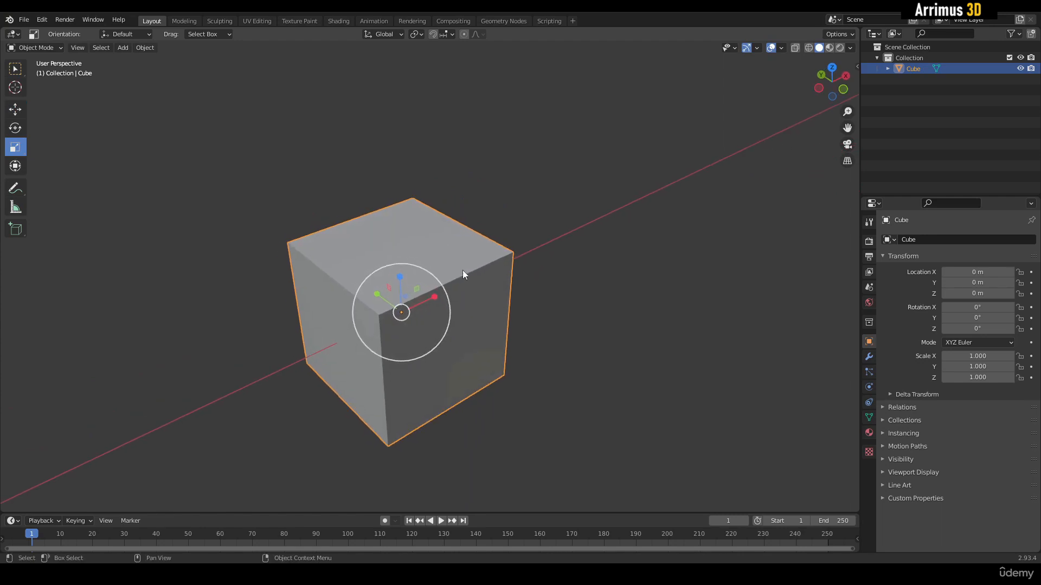
key(shift+Tab)
key(shift+Tab)
key(shift+Tab)
mouse_move(463, 161)
middle_down()
mouse_move(434, 222)
mouse_move(461, 166)
middle_up()
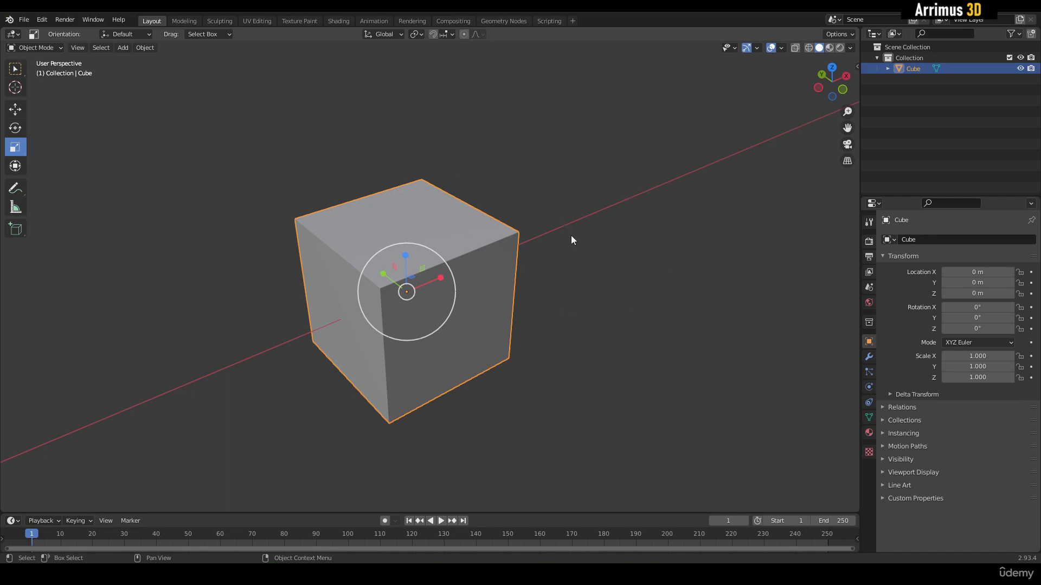
middle_drag(583, 286, 537, 284)
key(shift+space)
key(g)
Turn on X-ray display to look through the cube, and switch it back off.
key(alt+z)
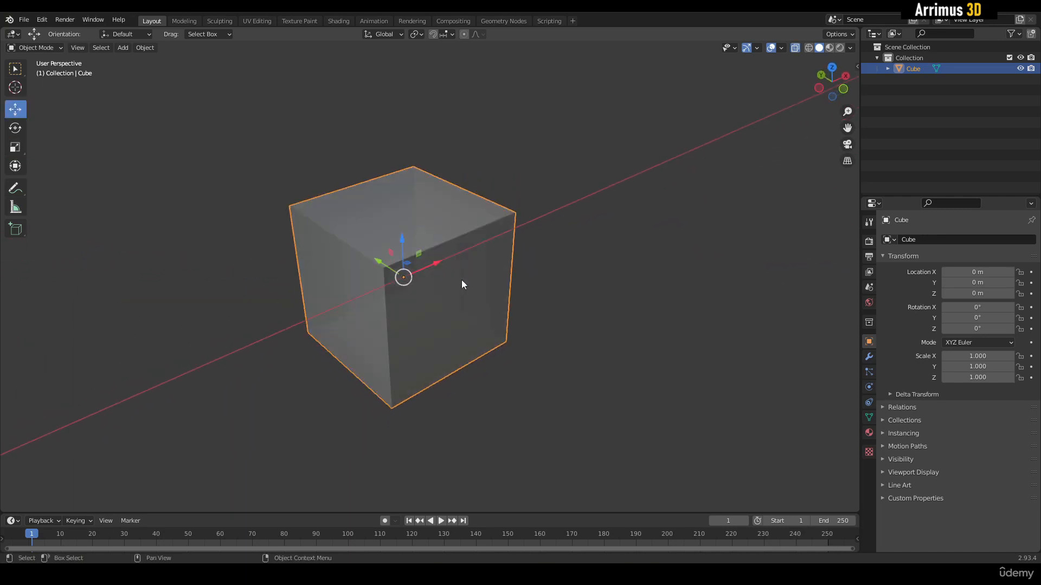
middle_drag(462, 284, 524, 264)
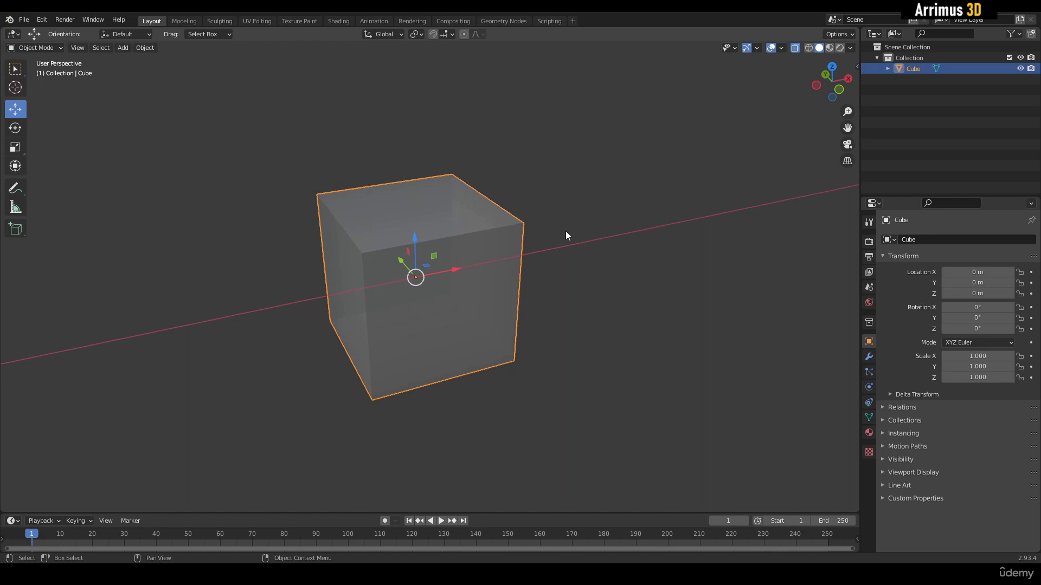
key(alt+z)
middle_drag(566, 232, 572, 260)
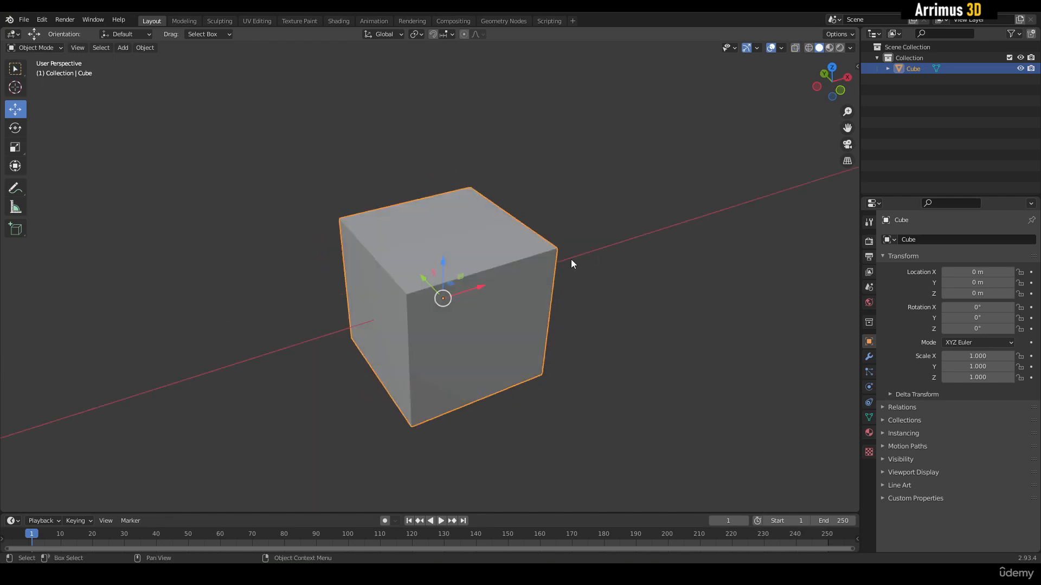
Try moving the cube freely and cancel the move.
key(g)
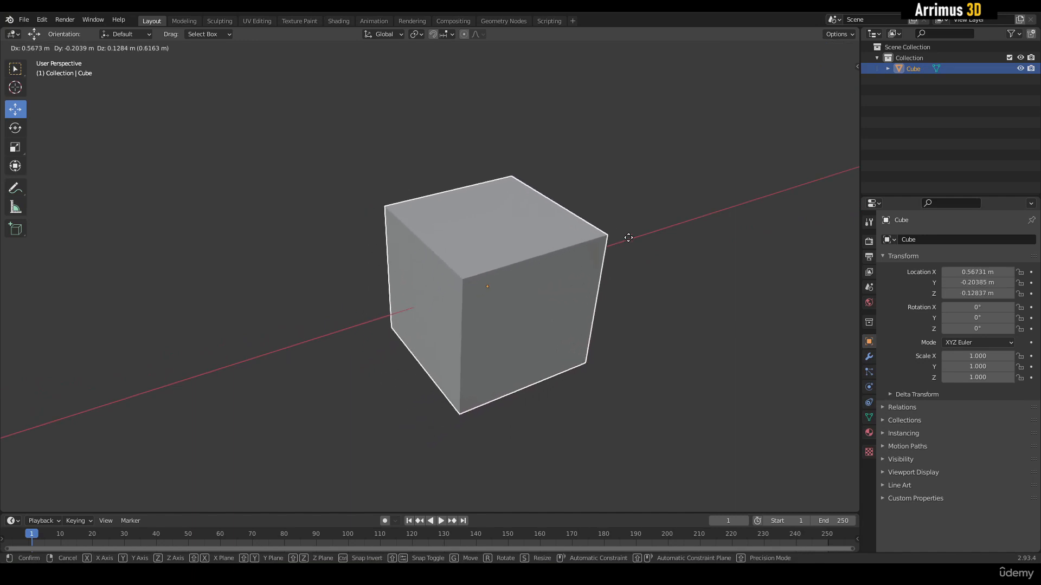
key(Escape)
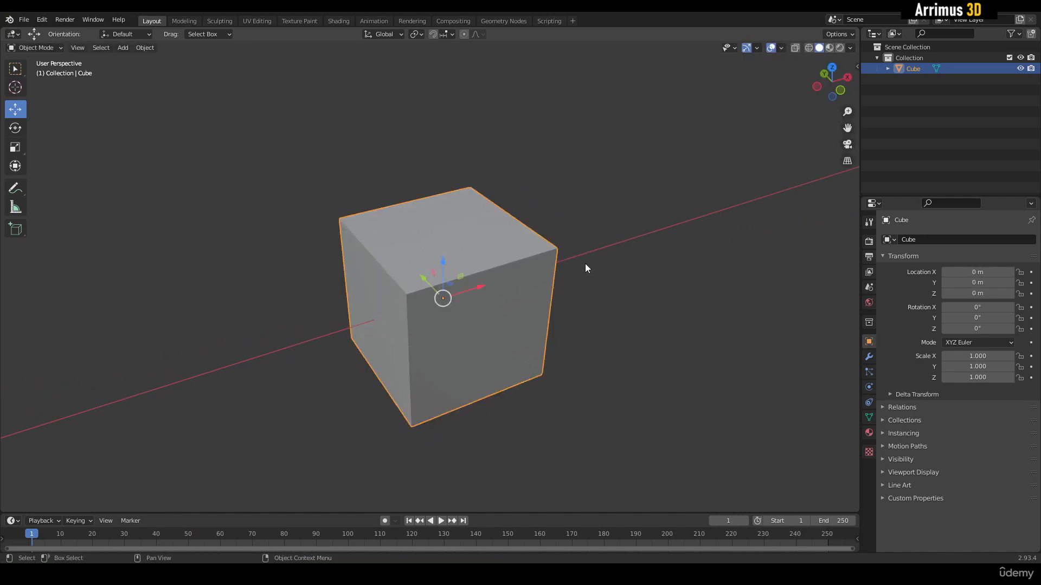
shift+middle_drag(592, 232, 601, 236)
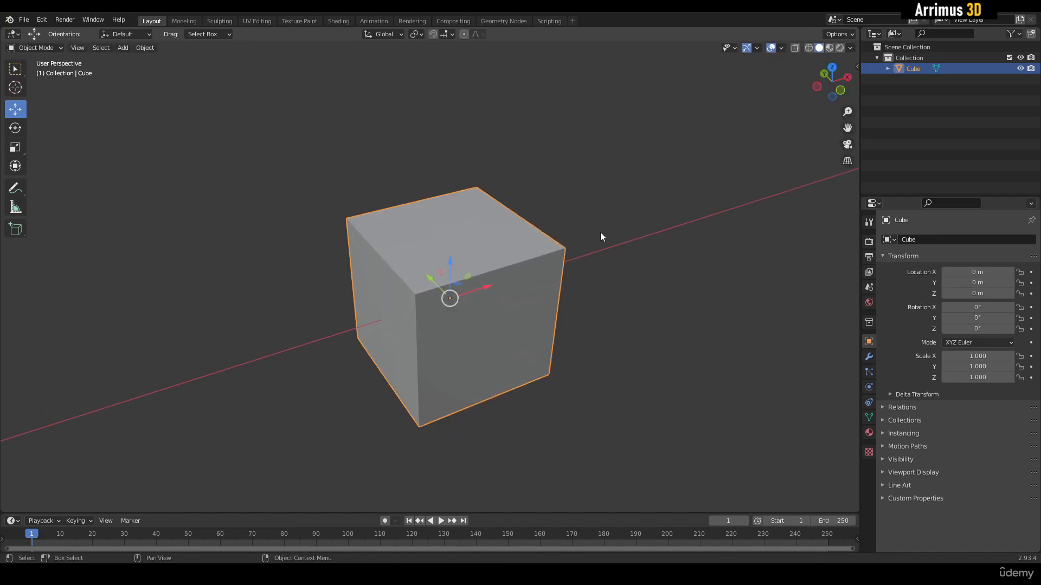
Switch through the Rotate, Scale and Move tools to show their gizmos on the cube, and finish on the Select Box tool.
key(e)
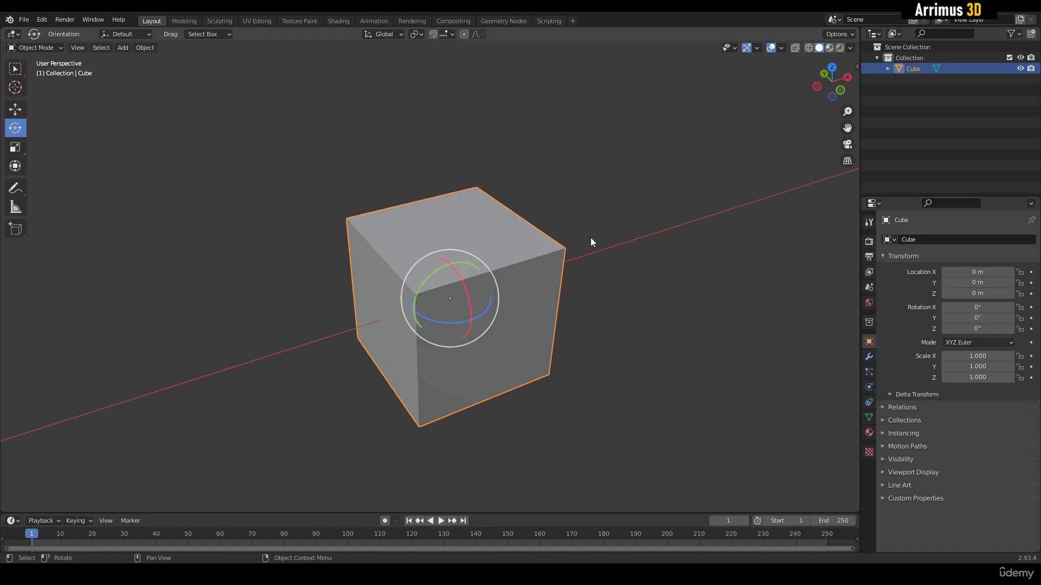
key(r)
key(w)
key(e)
key(r)
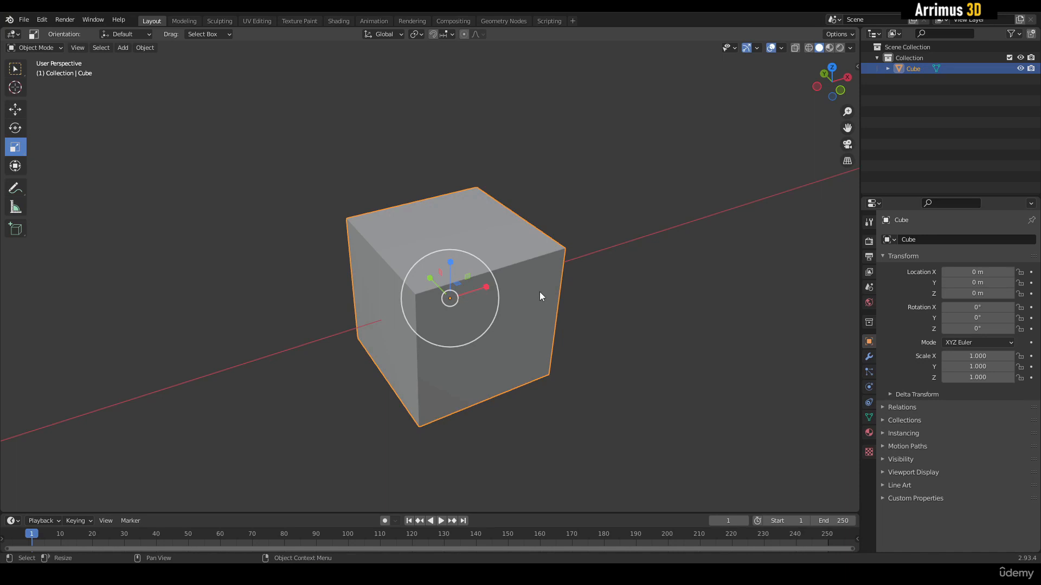
key(w)
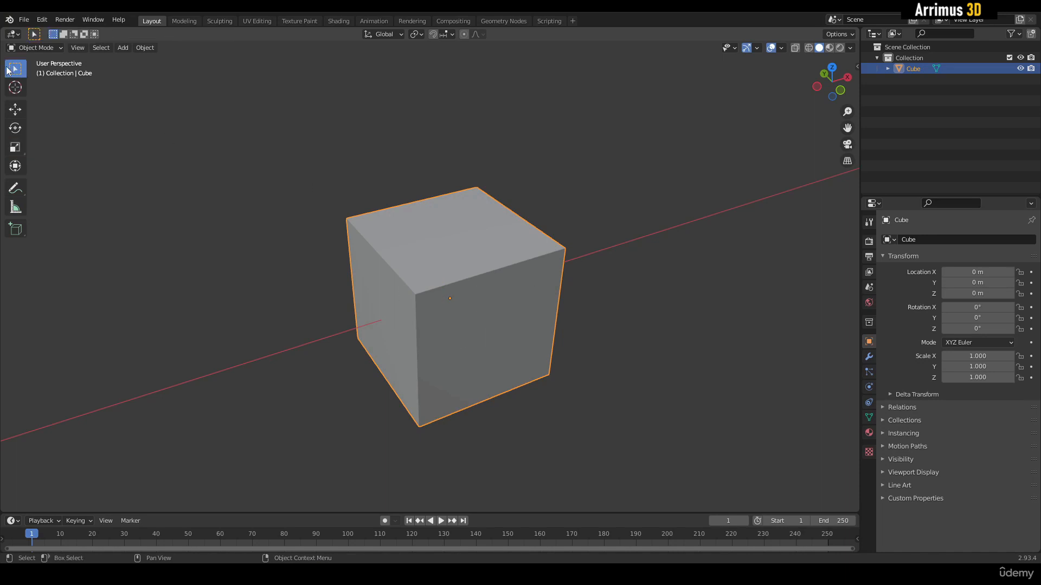
Cycle repeatedly through the Move, Rotate and Scale tools on the cube, and return to the Select Box tool.
key(g)
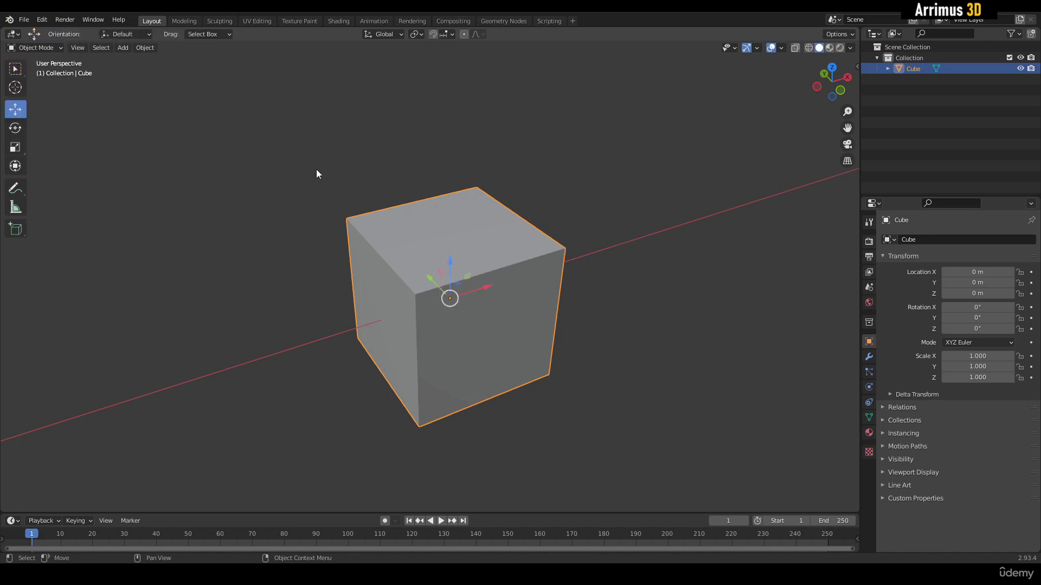
key(r)
key(s)
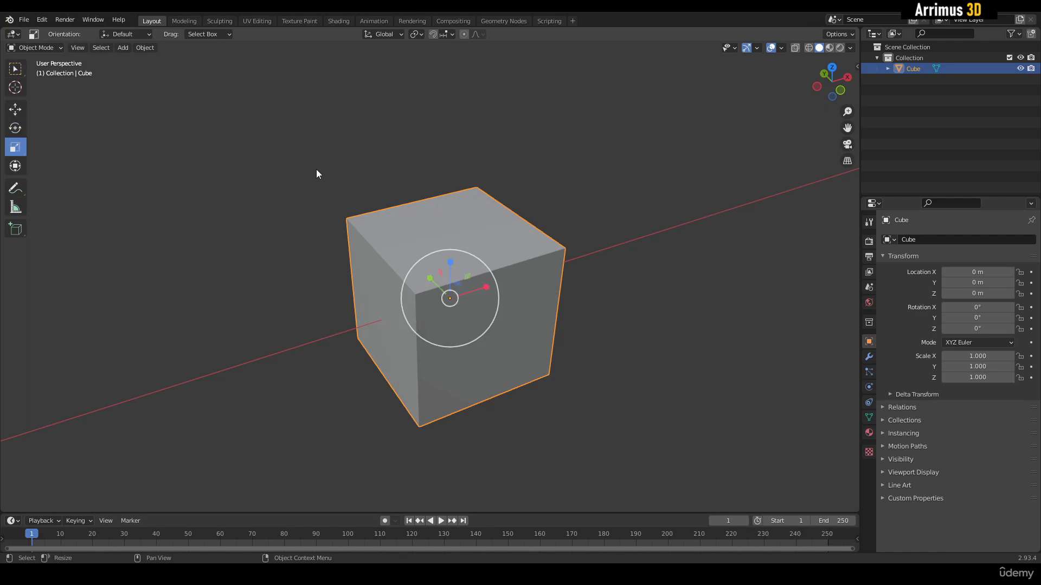
key(w)
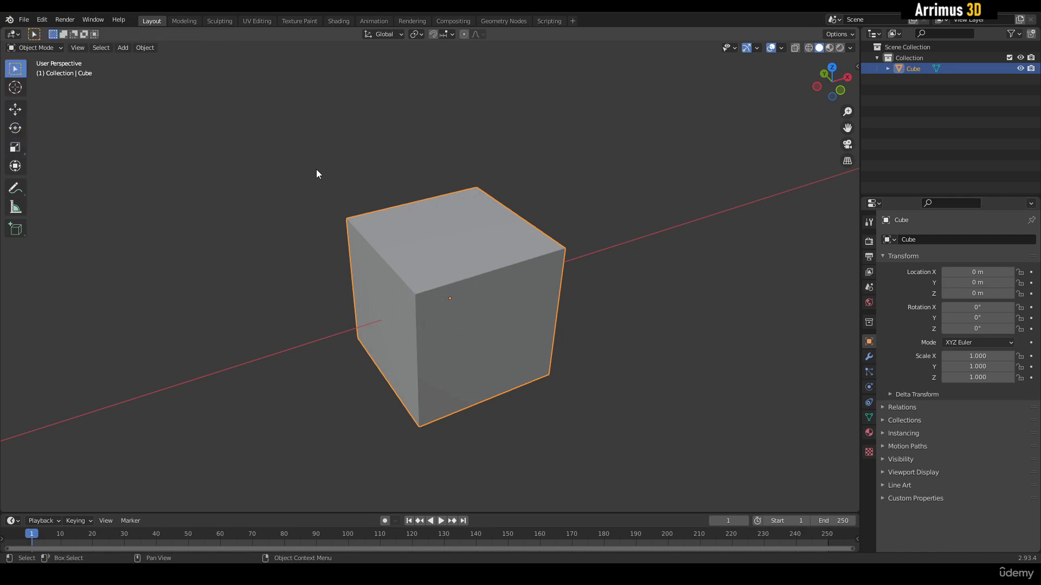
key(r)
key(g)
key(q)
key(w)
key(e)
key(r)
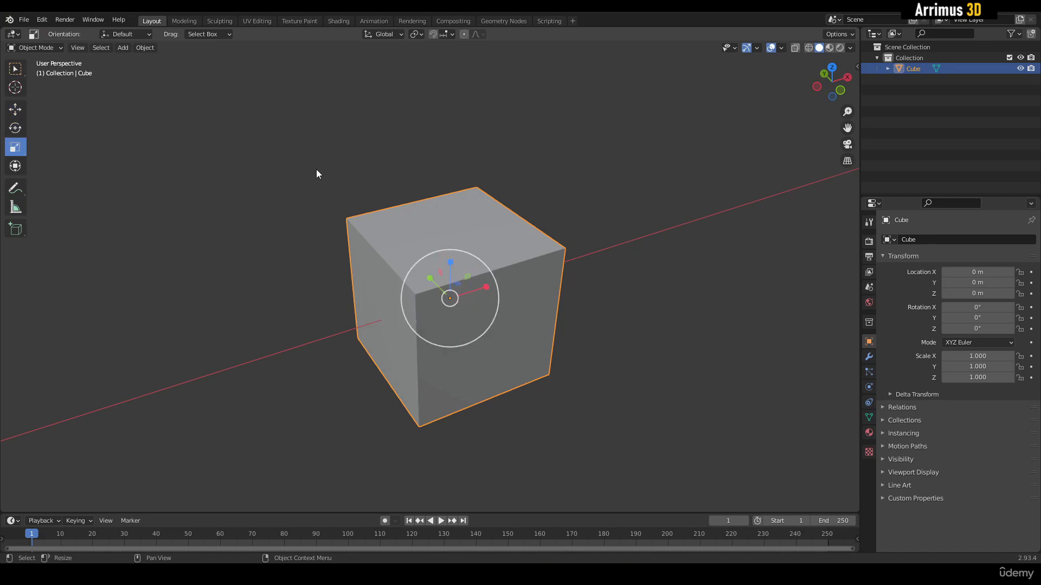
key(w)
key(q)
key(w)
key(e)
key(r)
key(w)
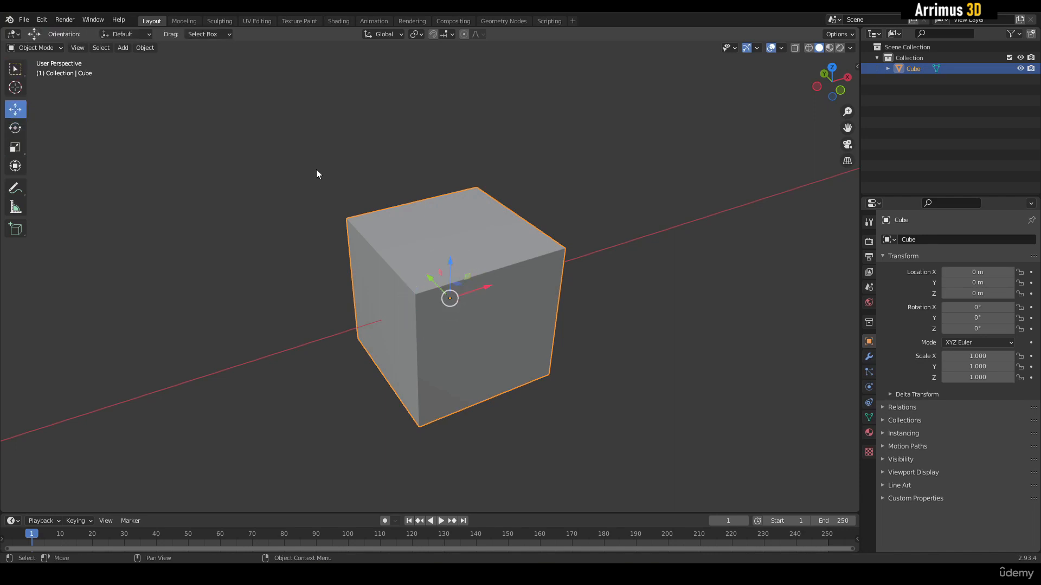
key(q)
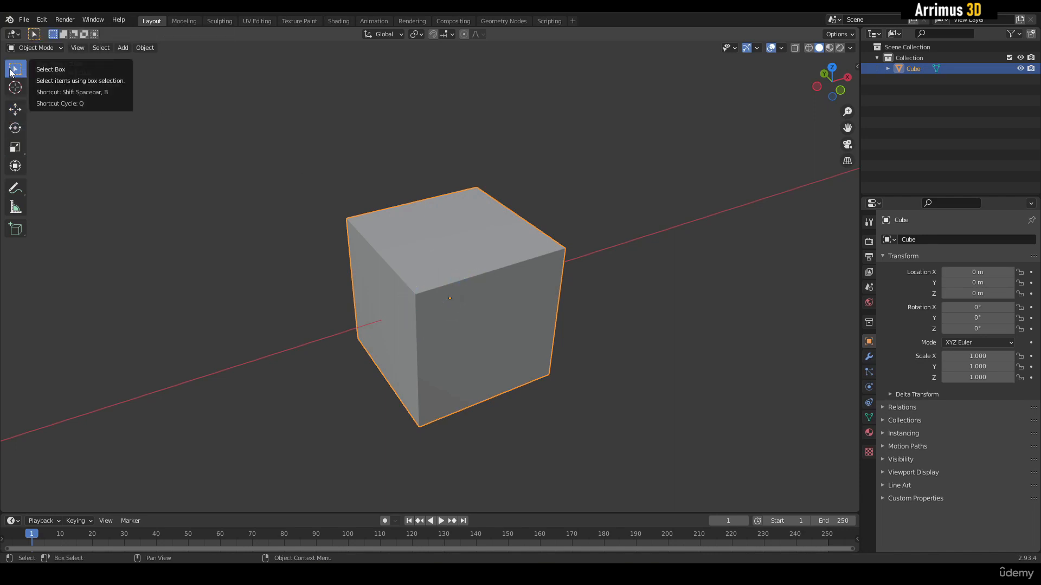
Open the keymap preferences, search the shortcuts by key-binding for "q", and look through the entries down to 3D View.
middle_drag(298, 150, 345, 174)
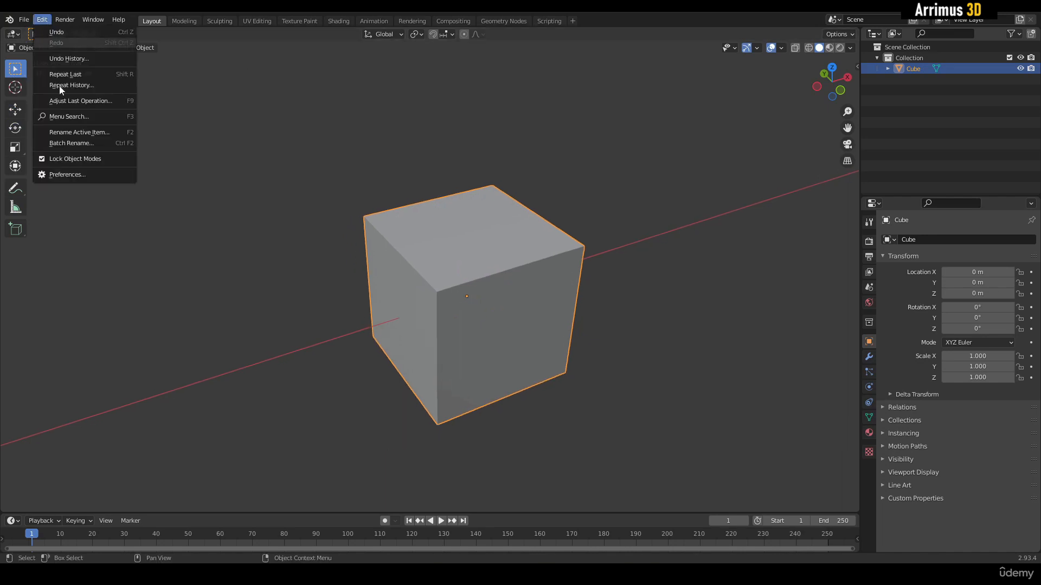
click(76, 175)
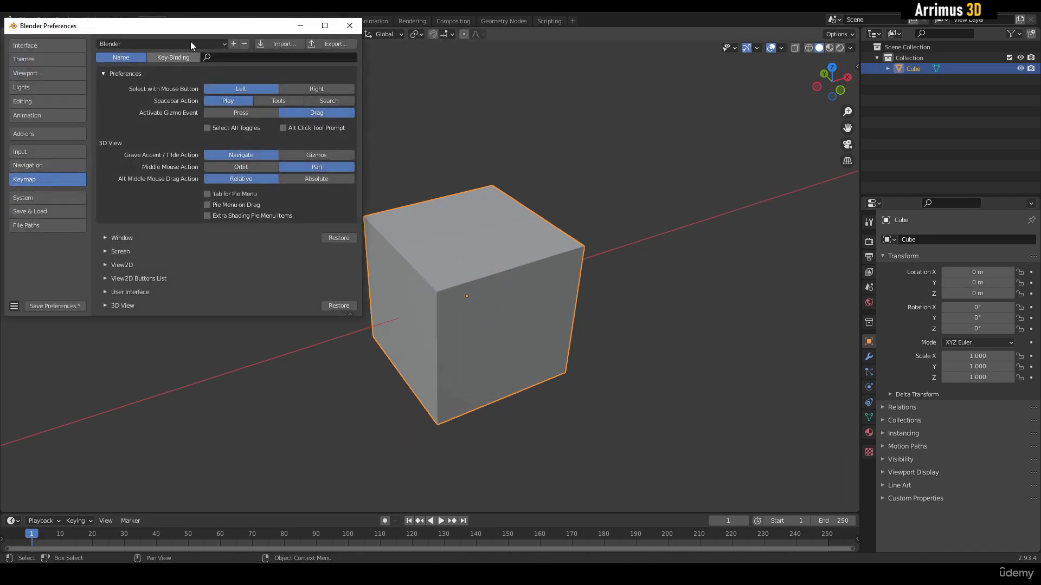
drag(184, 25, 279, 75)
click(272, 107)
click(342, 107)
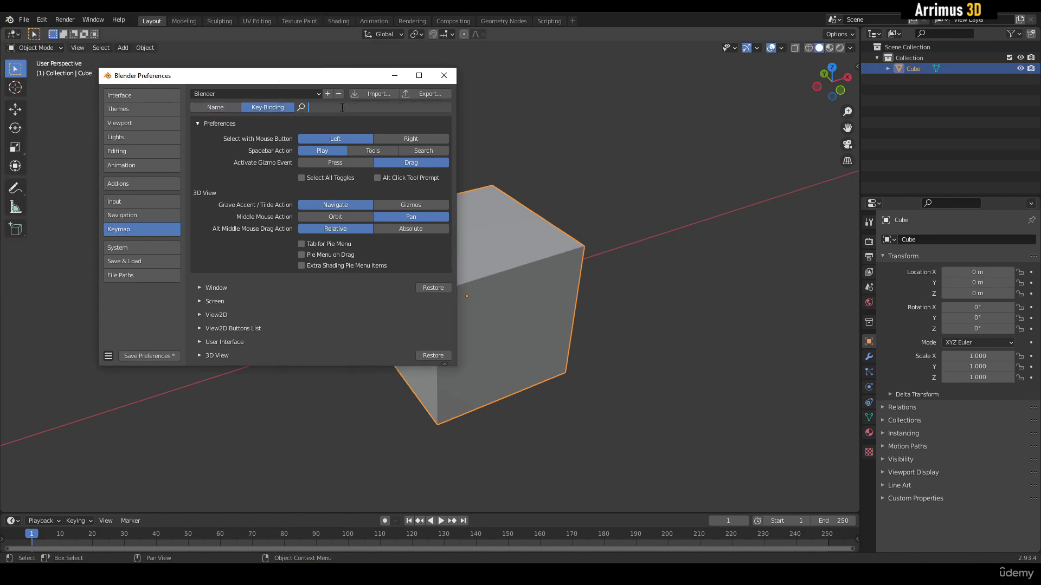
text(q)
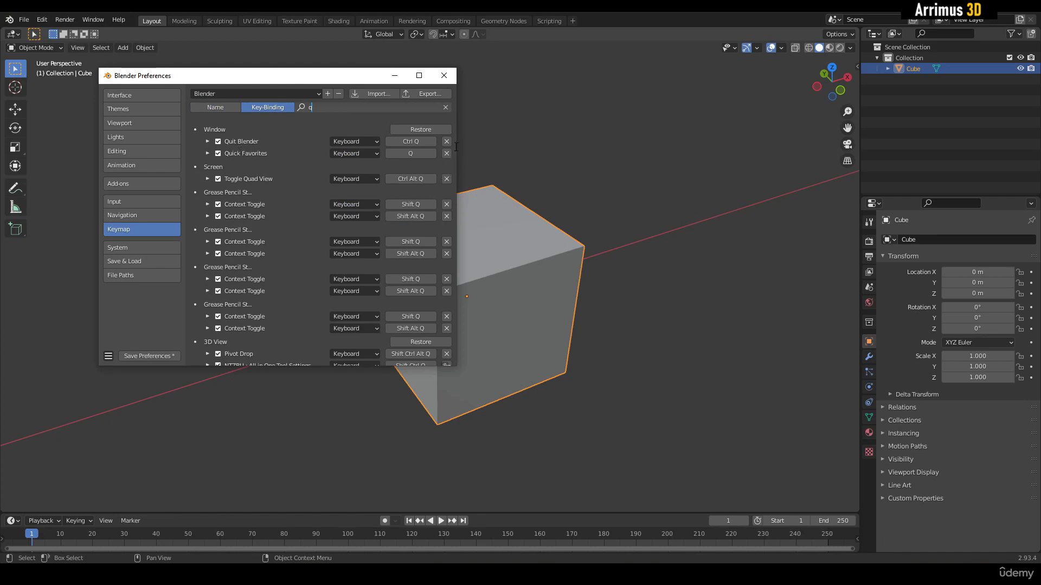
scroll(453, 154, down, 5)
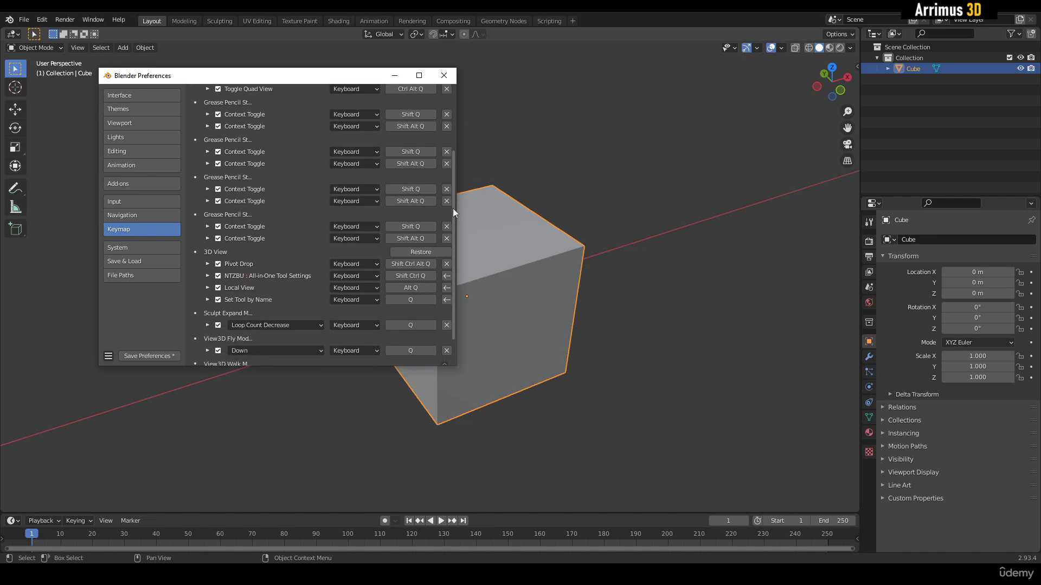
scroll(453, 208, down, 1)
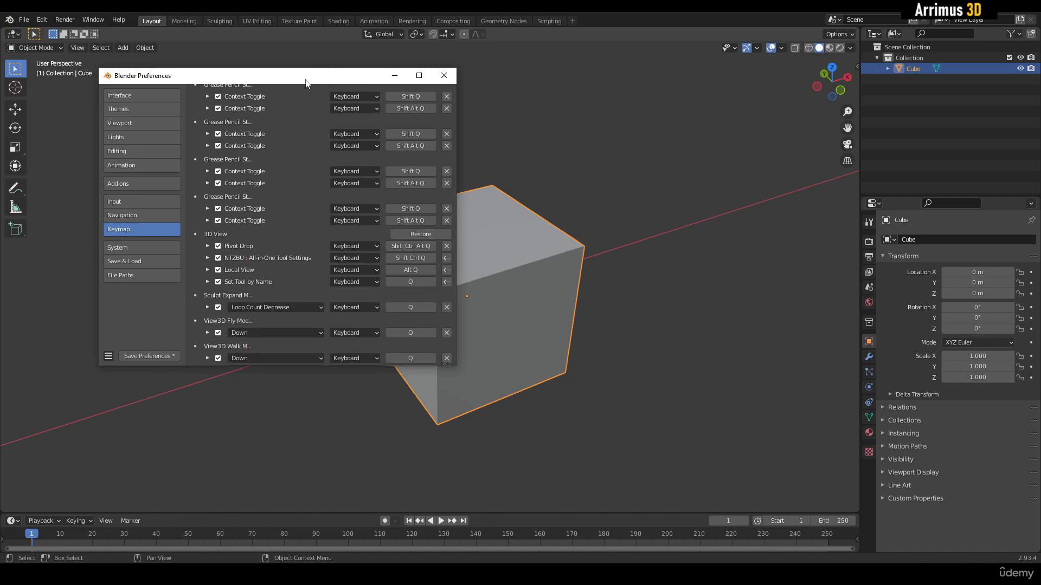
Place the Preferences window clear of the cube and view the options for loading factory, reverting and auto-saving preferences.
drag(305, 79, 255, 124)
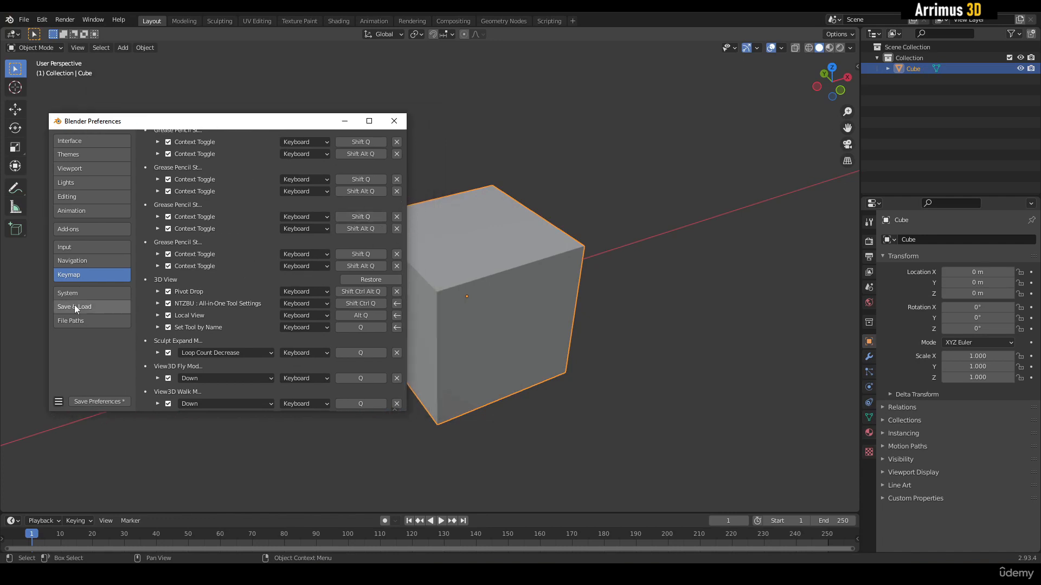
shift+middle_drag(471, 262, 580, 266)
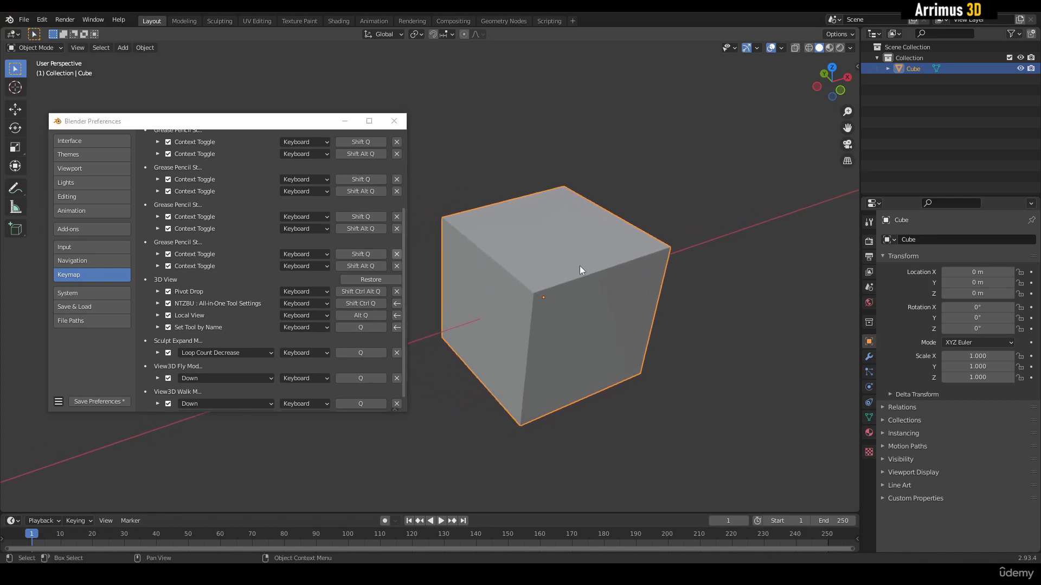
click(59, 402)
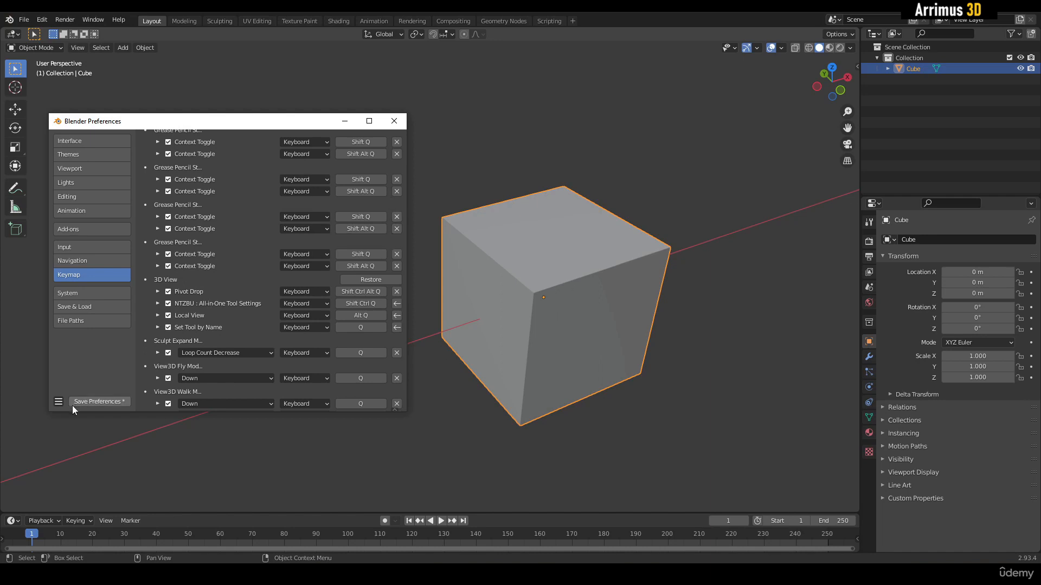
click(58, 402)
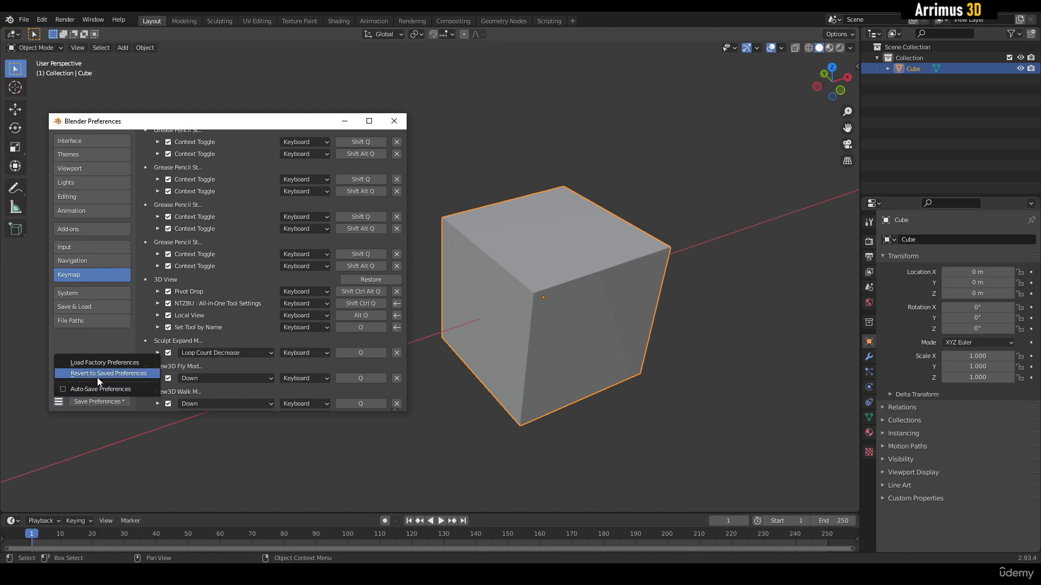
click(58, 403)
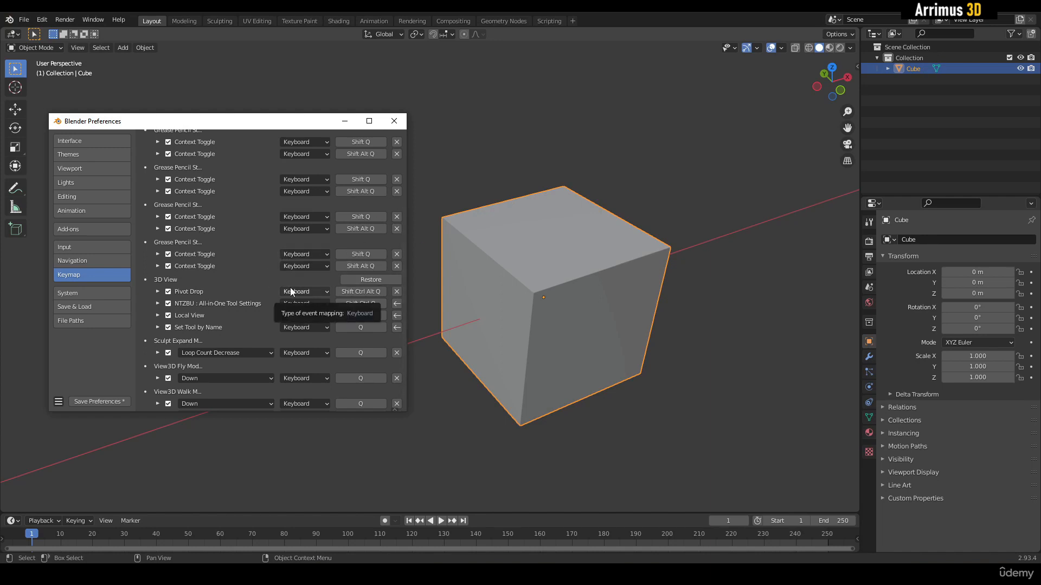
click(59, 401)
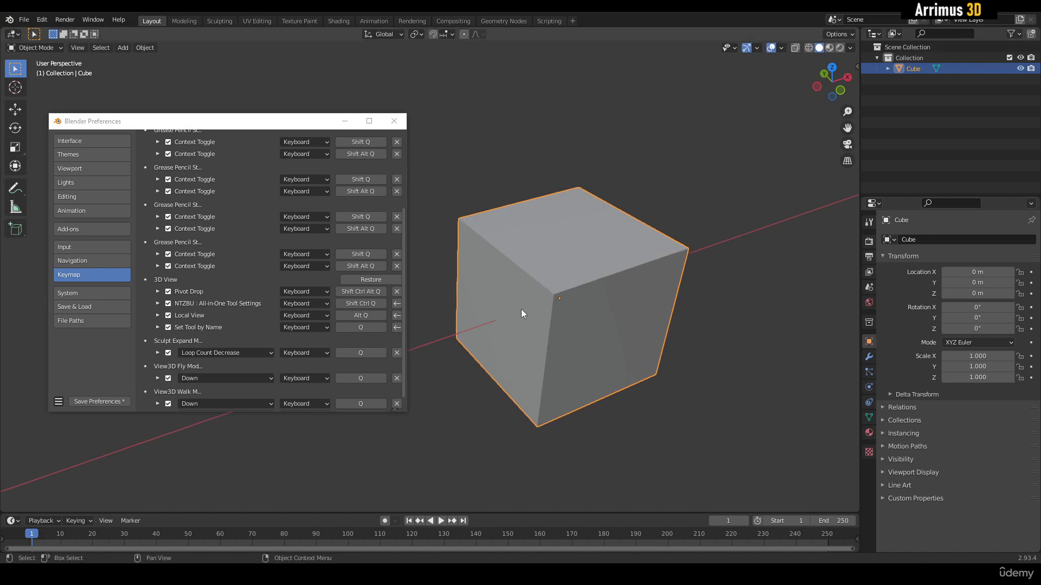
click(58, 402)
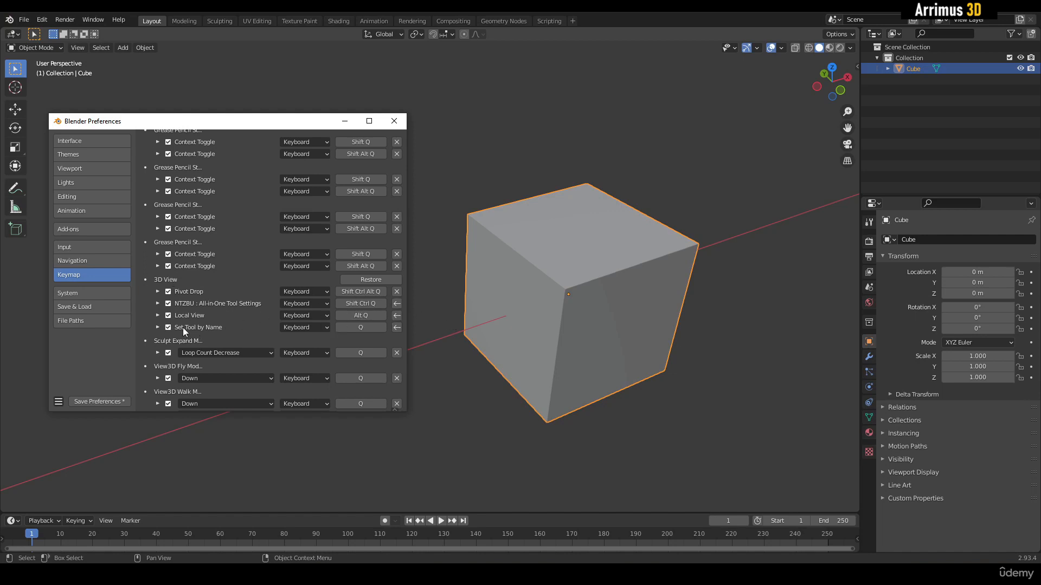
Expand the Set Tool by Name shortcut under 3D View to inspect its settings, and collapse it again.
click(158, 327)
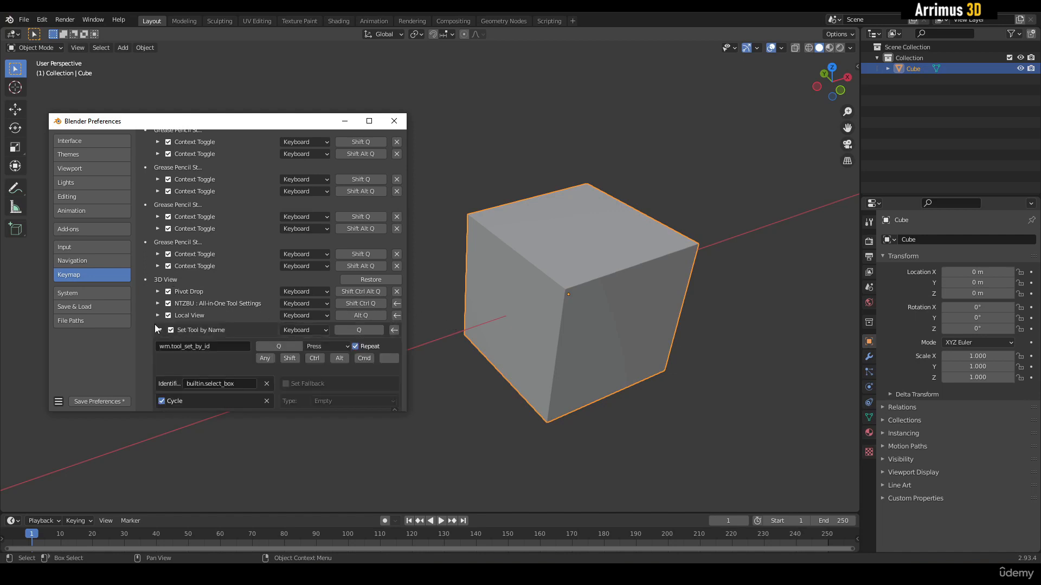
click(158, 329)
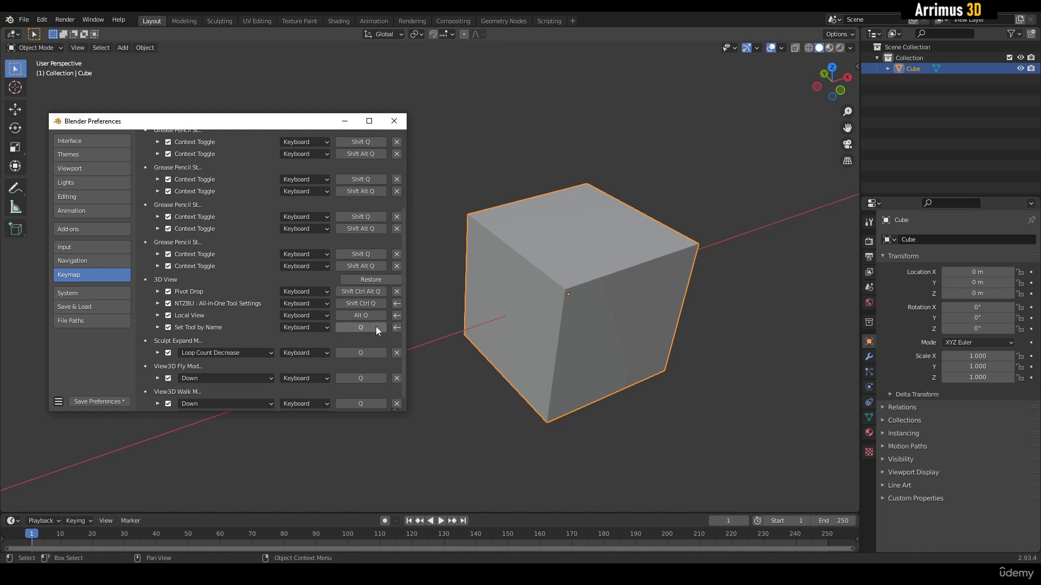
scroll(404, 320, down, 1)
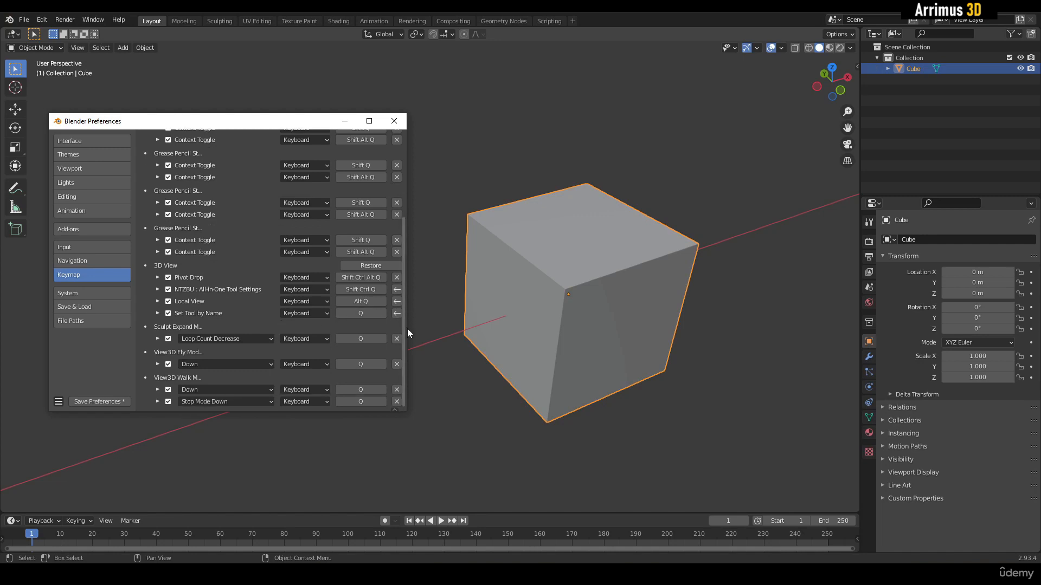
Cycle the selection tool through its circle and tweak variants, and return it to Select Box.
middle_drag(502, 277, 529, 297)
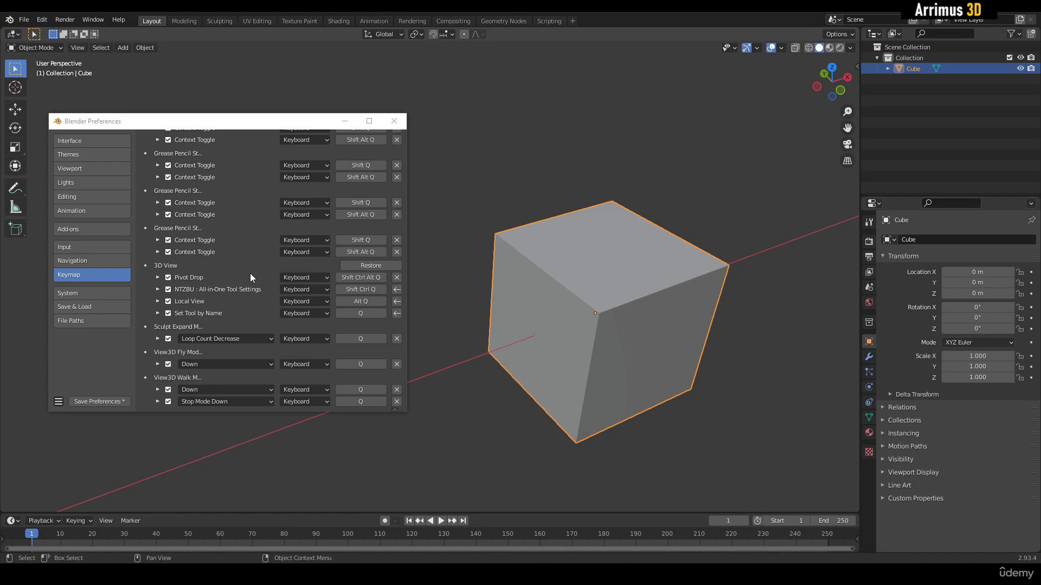
shift+middle_drag(490, 190, 506, 204)
key(w)
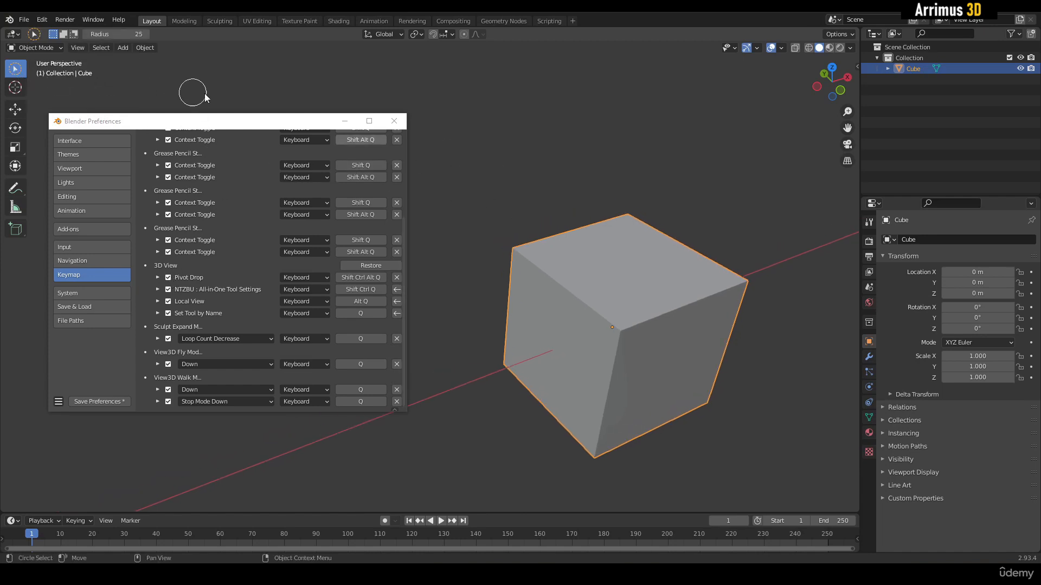
drag(15, 76, 54, 65)
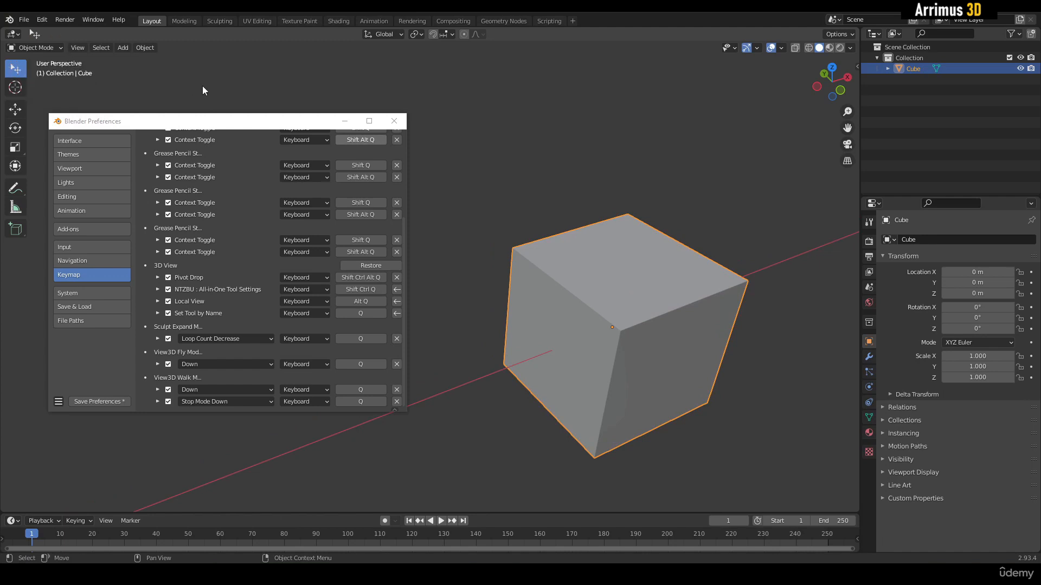
key(w)
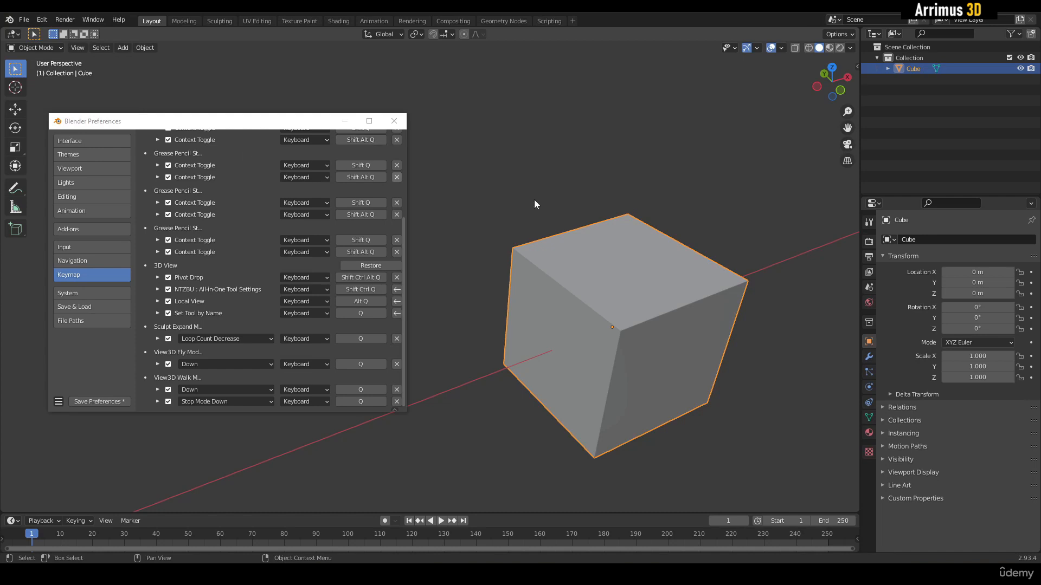
Shift the Preferences window slightly and activate the Move tool to show its gizmo on the cube.
scroll(526, 198, down, 4)
shift+middle_drag(526, 199, 588, 189)
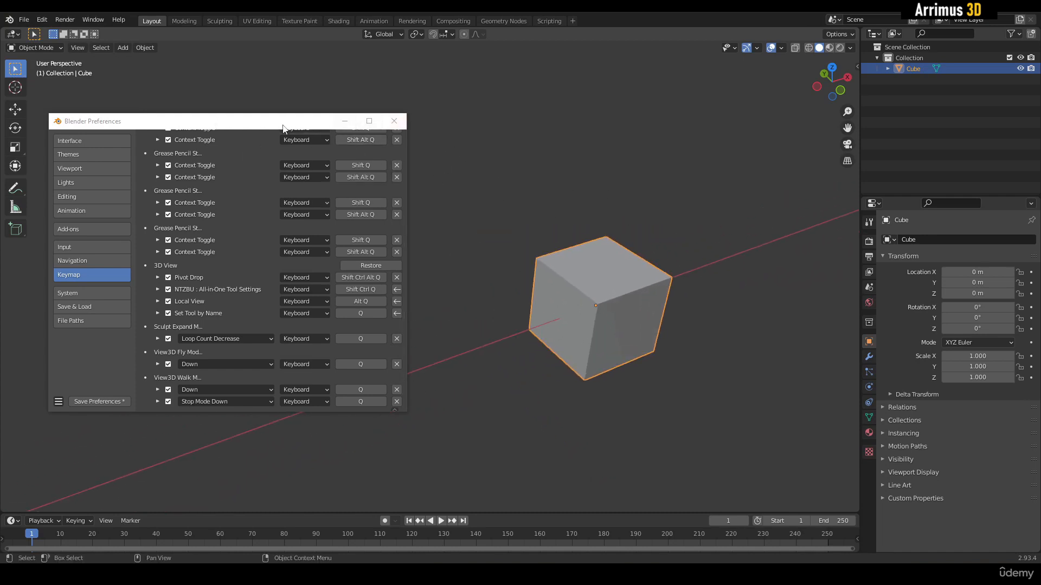
drag(282, 124, 268, 108)
middle_drag(661, 238, 583, 256)
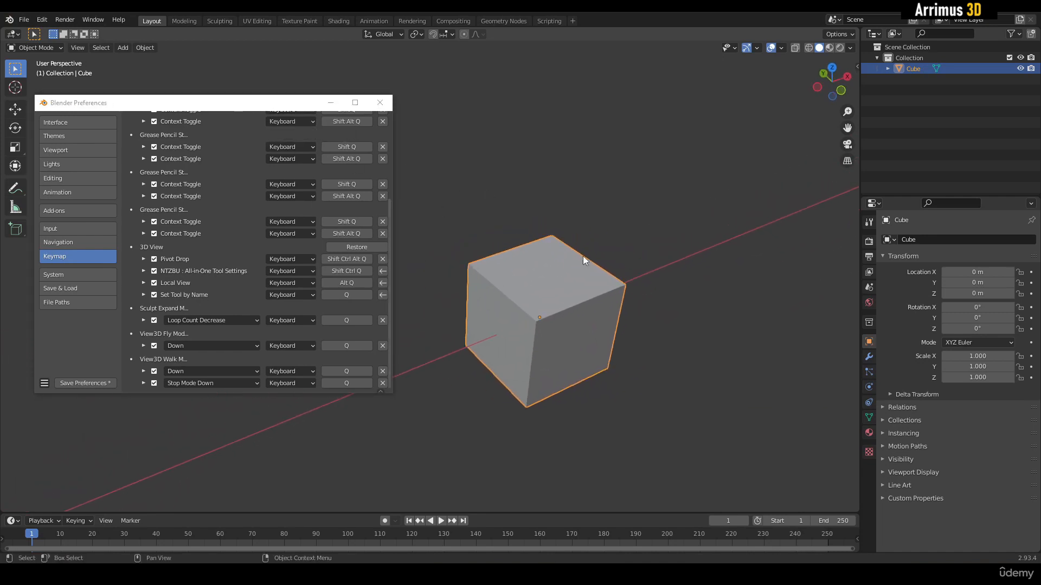
scroll(584, 256, down, 4)
middle_drag(514, 275, 554, 265)
key(w)
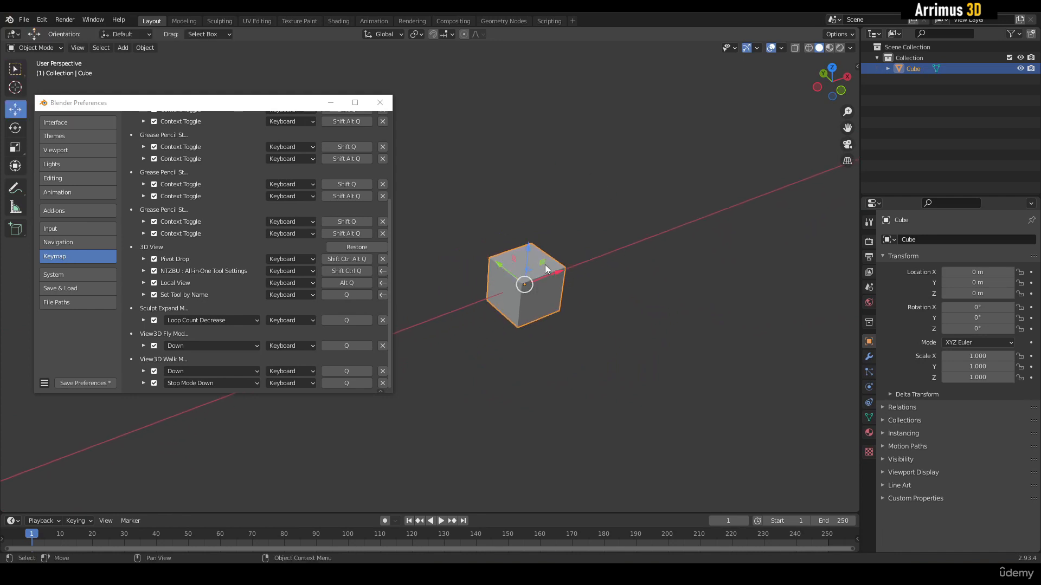
Enter Edit Mode on the cube, switch to face selection and select the cube's top face.
scroll(544, 281, up, 2)
mouse_move(552, 320)
middle_down()
mouse_move(542, 266)
mouse_move(551, 325)
mouse_move(558, 316)
middle_up()
key(Tab)
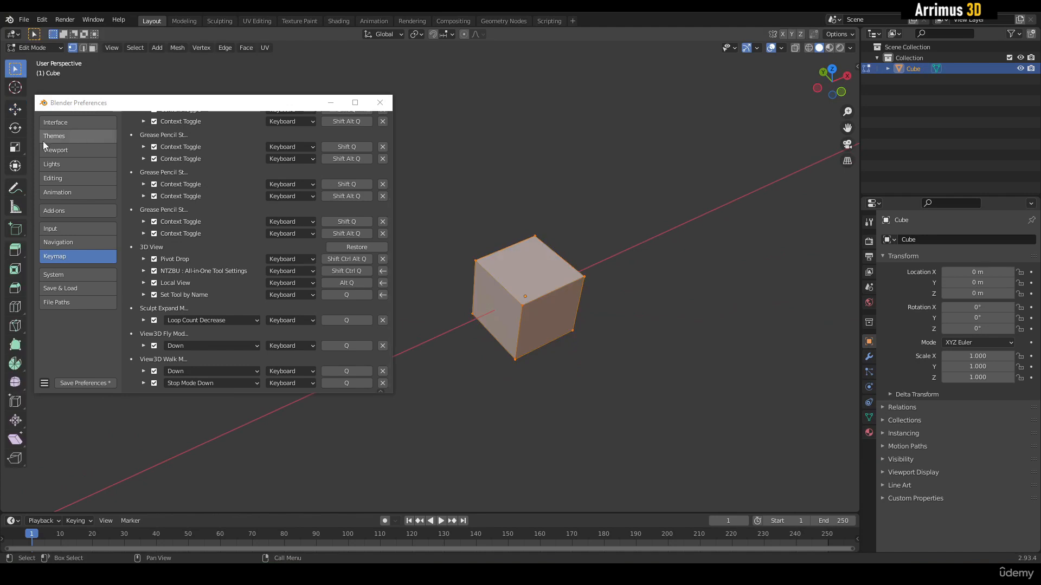
mouse_move(620, 368)
middle_down()
mouse_move(616, 318)
mouse_move(621, 358)
middle_up()
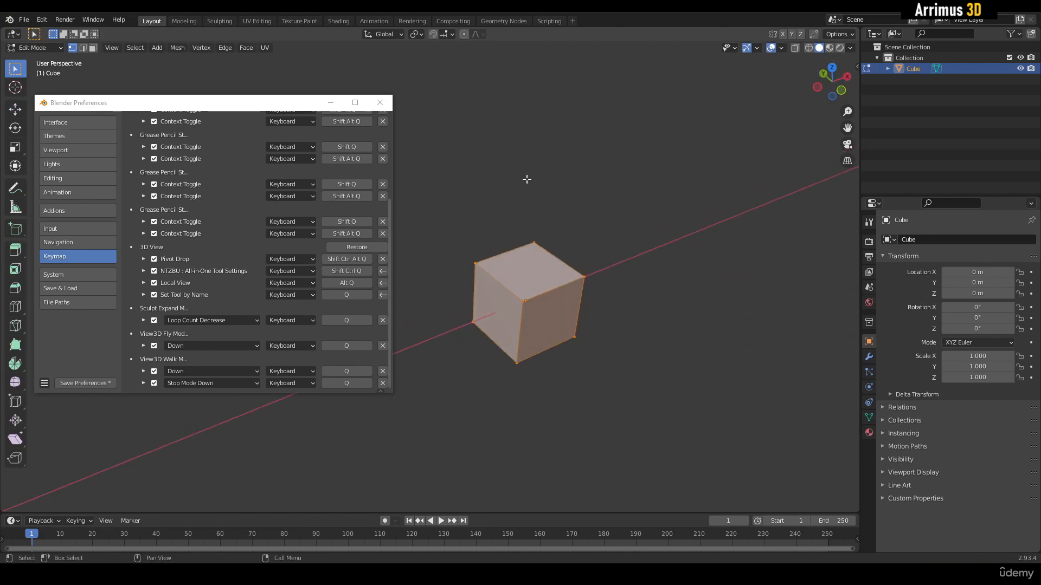
middle_drag(561, 277, 509, 318)
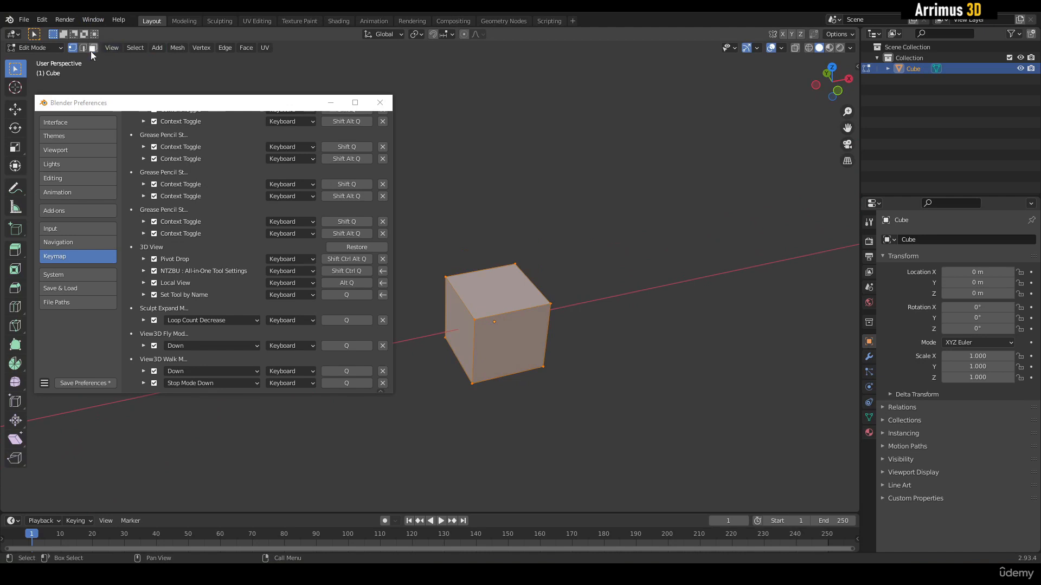
shift+middle_drag(589, 255, 601, 247)
click(639, 217)
key(3)
middle_drag(544, 270, 547, 263)
scroll(547, 263, up, 2)
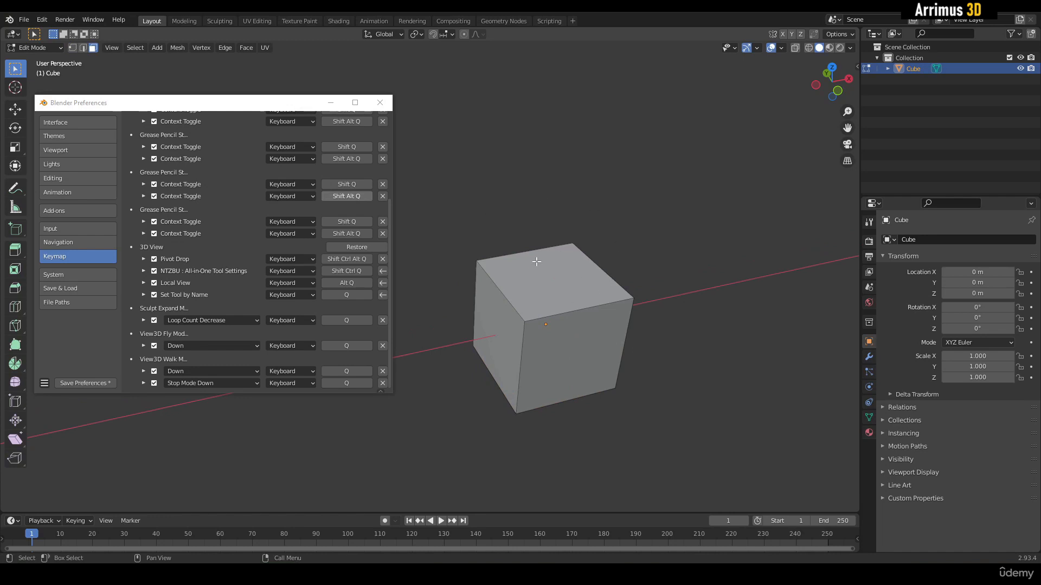
click(537, 287)
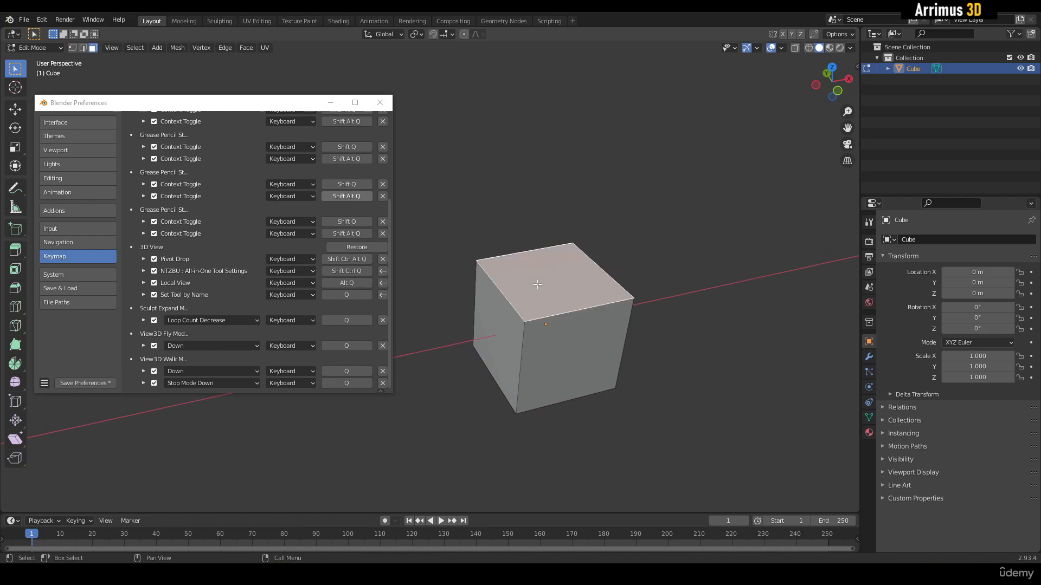
Extend the selection to all geometry linked to the top face with the operation's options expanded, and reselect only that face.
key(ctrl+l)
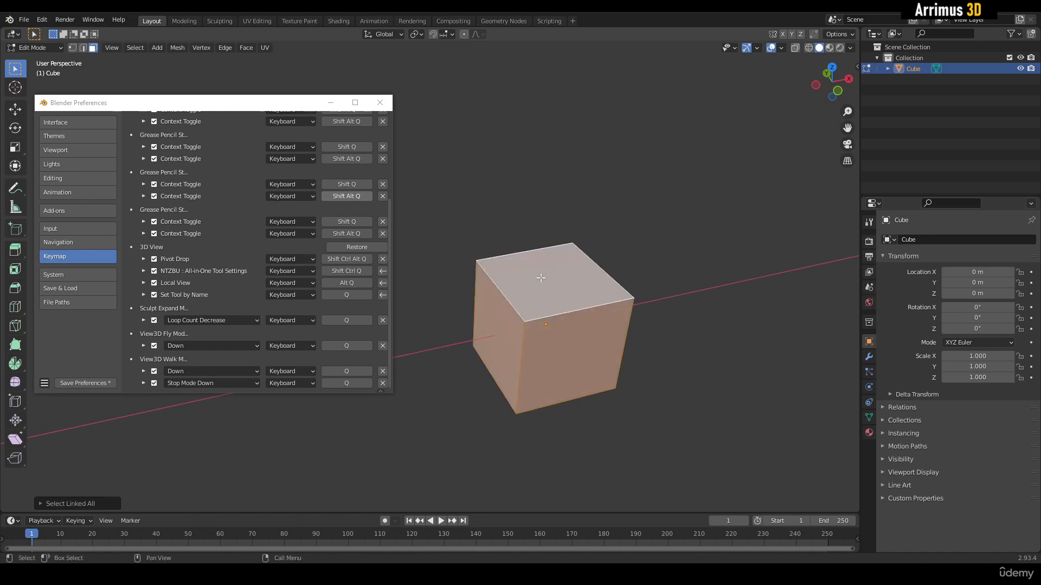
click(78, 503)
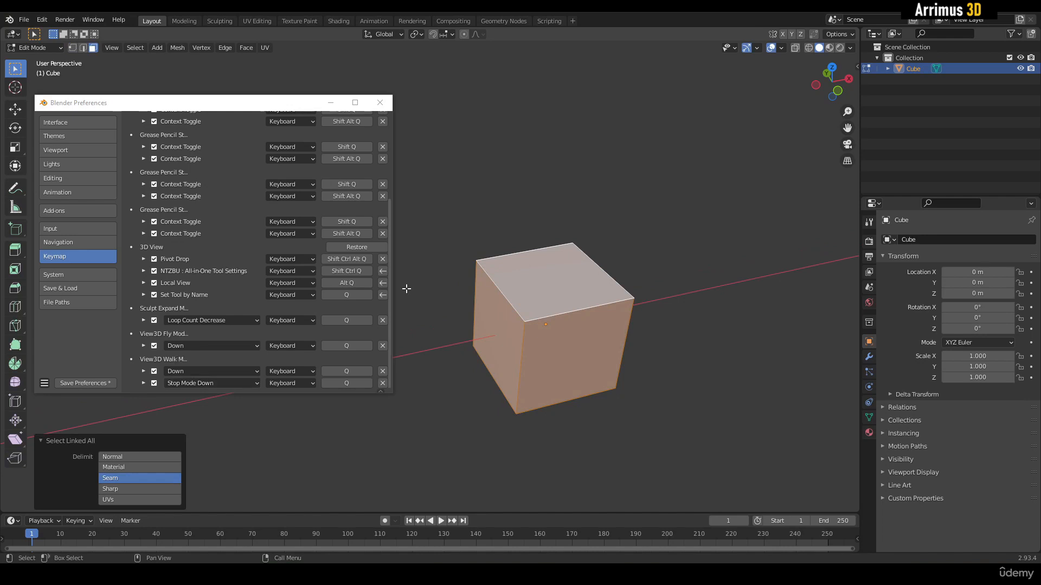
click(550, 226)
click(546, 281)
Move the Preferences window to the other side of the cube and select all geometry linked to the top face.
click(136, 49)
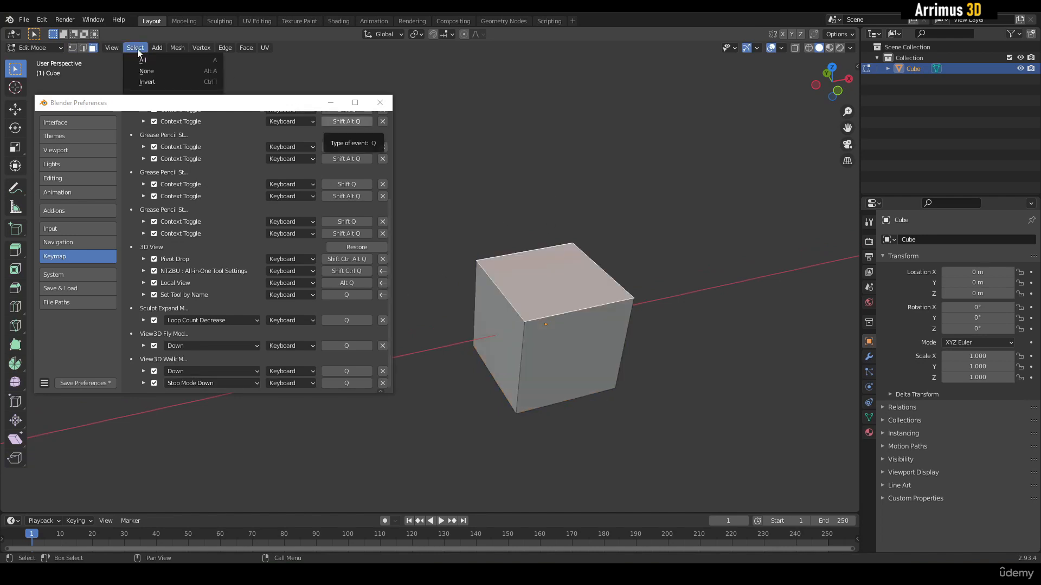
drag(301, 106, 917, 109)
click(135, 48)
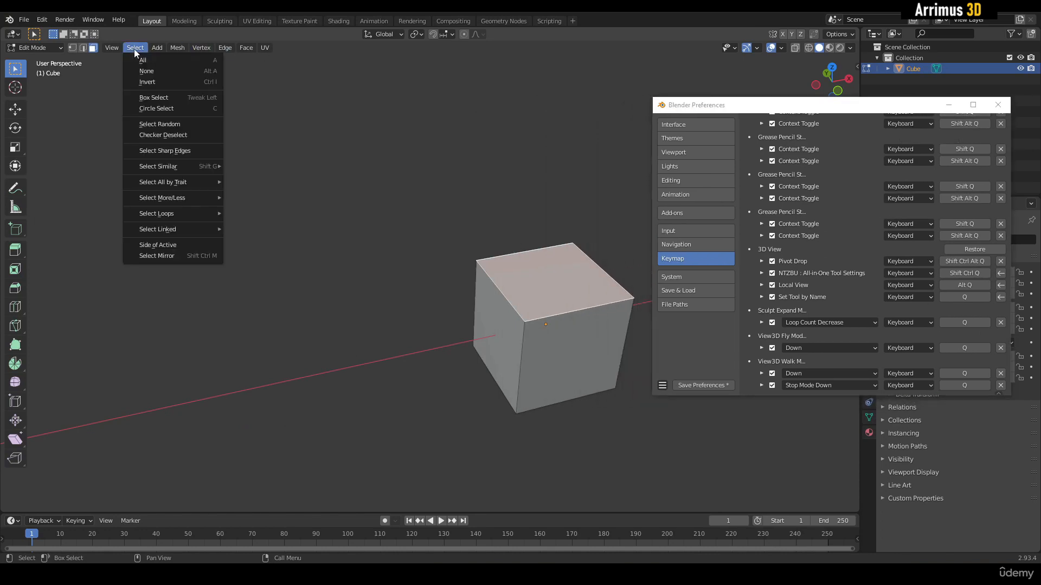
mouse_move(181, 230)
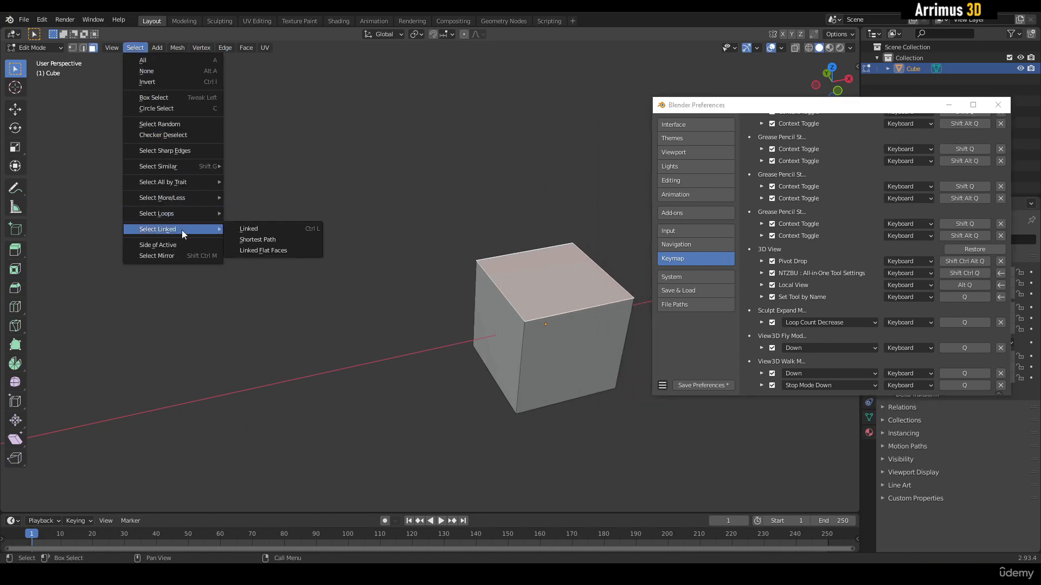
click(262, 228)
Return the cube to Object Mode and activate the Rotate tool.
middle_drag(260, 228, 410, 320)
key(Tab)
key(e)
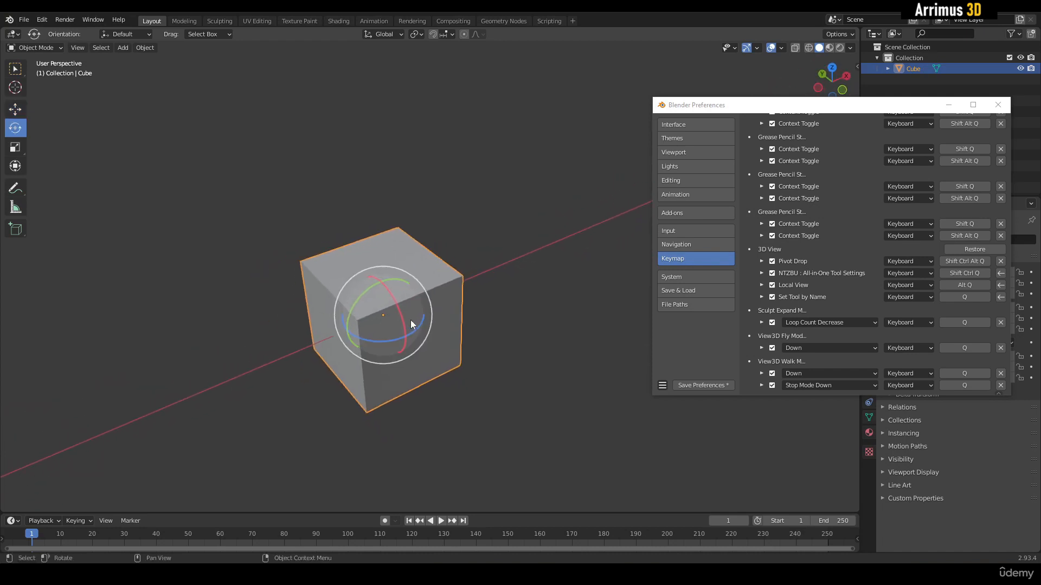
Try free trackball rotations of the cube, the first by about 53.9° and -4.58°, and restore its orientation each time.
drag(426, 328, 434, 408)
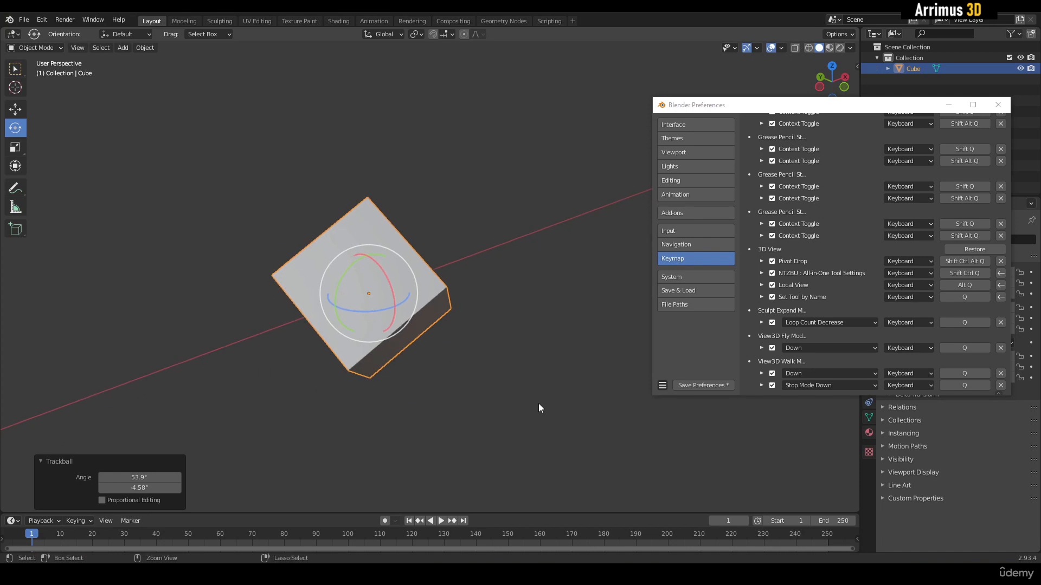
key(ctrl+z)
drag(370, 279, 380, 373)
right_click(380, 373)
middle_drag(381, 374, 353, 402)
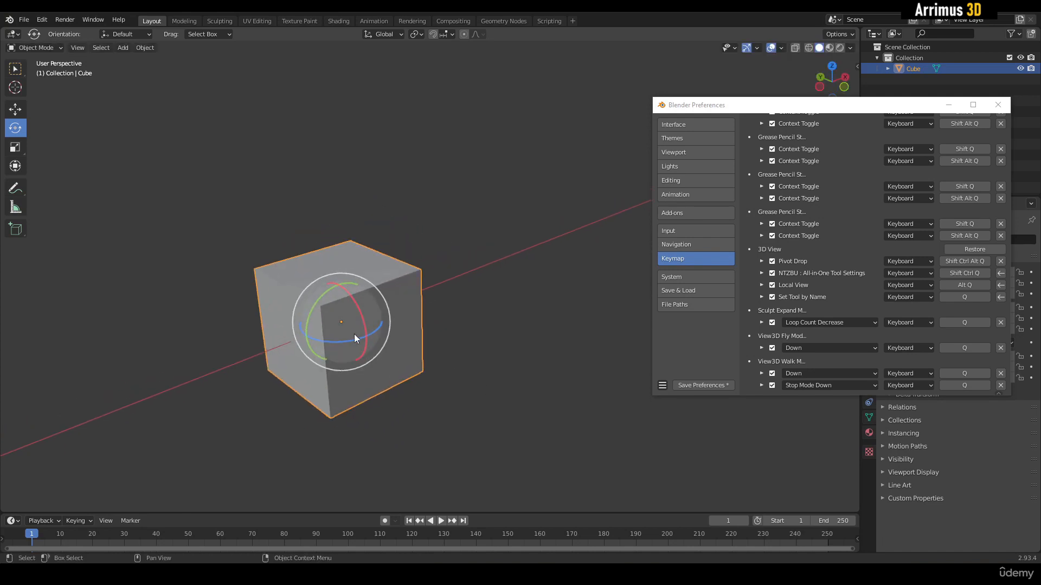
drag(354, 334, 418, 260)
right_click(361, 338)
Try the Scale tool on the cube, switch to the Move tool and try moving the cube freely.
key(r)
right_click(424, 246)
key(w)
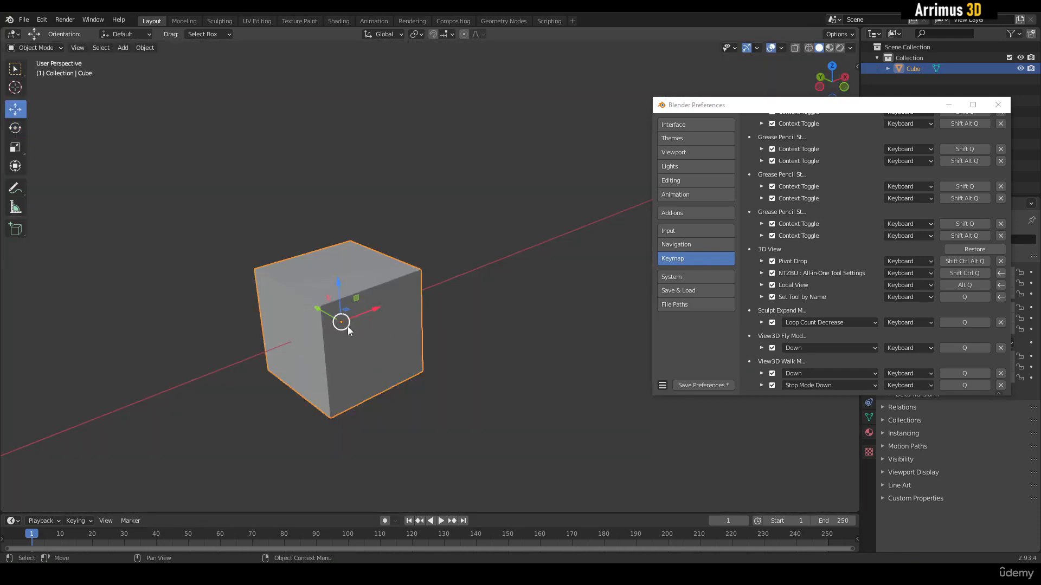
drag(347, 327, 747, 116)
right_click(747, 115)
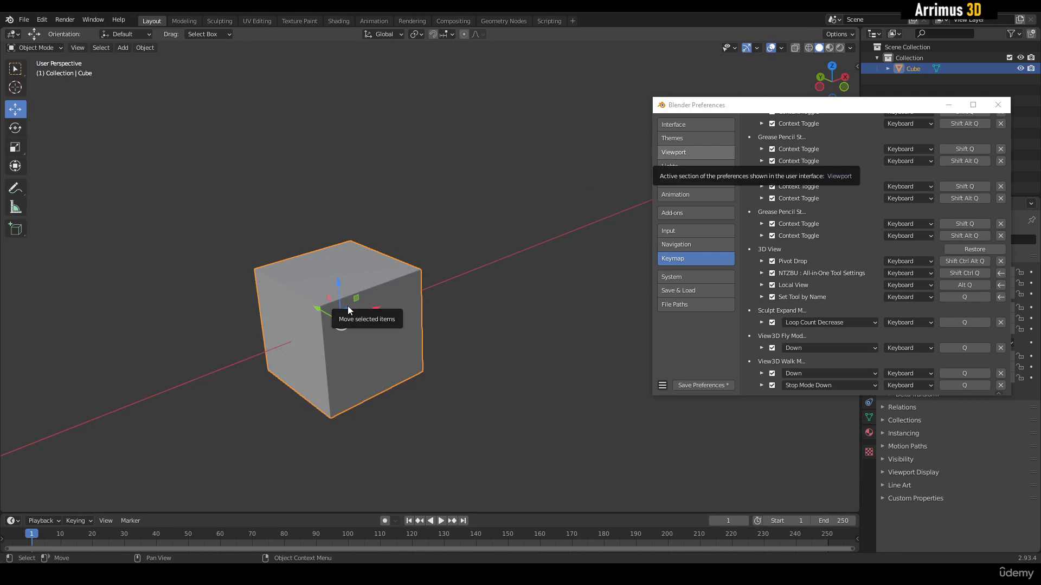
Enter Edit Mode, select the cube's top face and extrude it in place with an offset of 0 m.
middle_drag(482, 360, 517, 336)
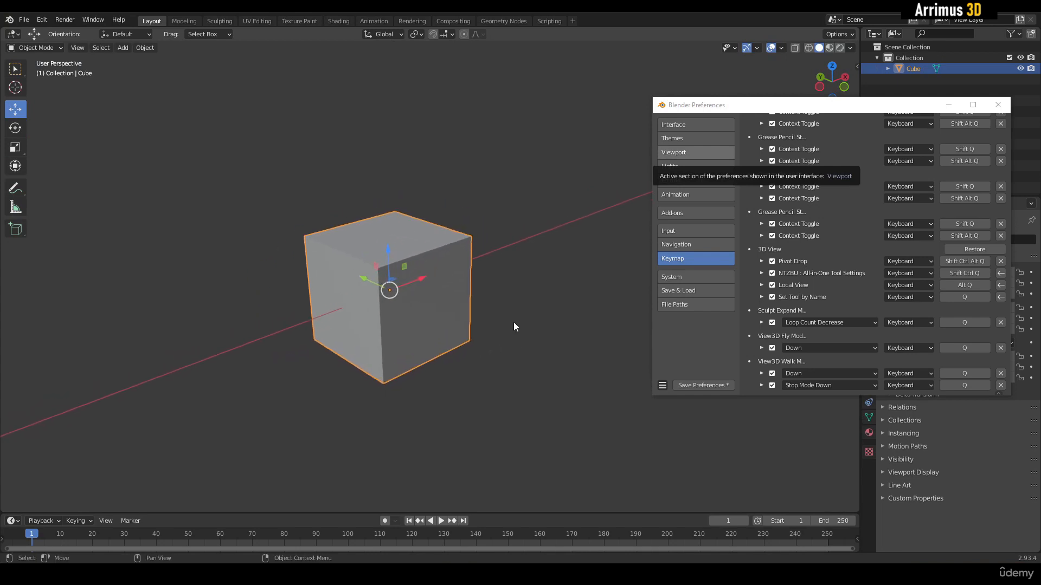
middle_drag(485, 243, 409, 263)
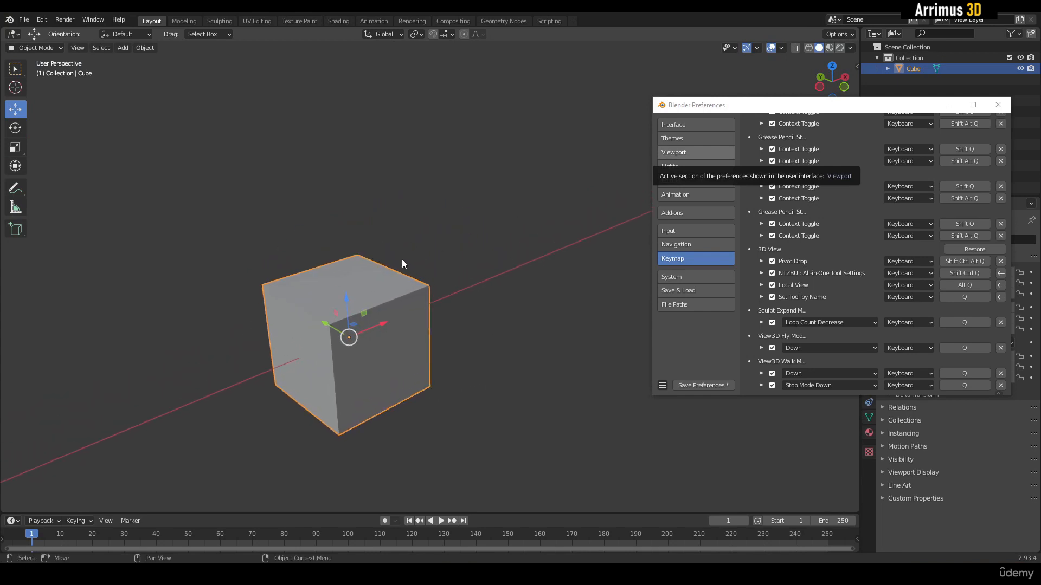
key(Tab)
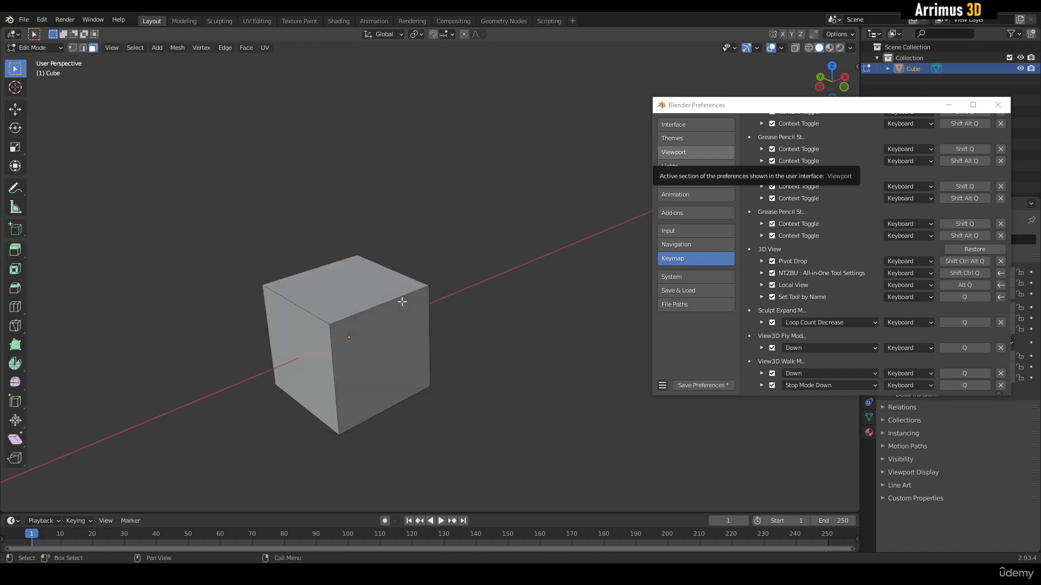
scroll(359, 252, up, 2)
click(352, 280)
middle_drag(352, 280, 410, 307)
scroll(413, 302, up, 3)
scroll(400, 304, down, 3)
key(e)
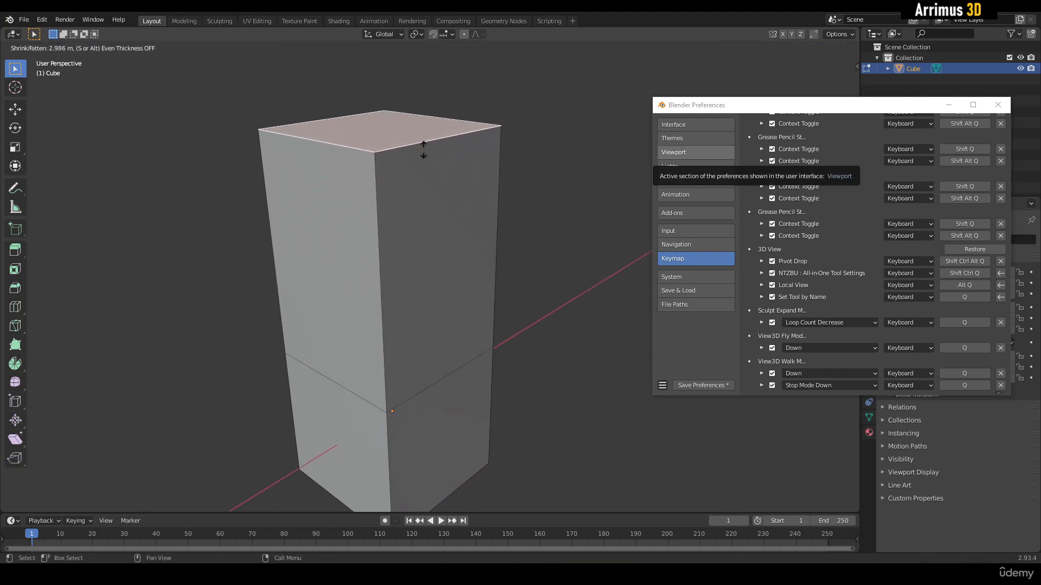
right_click(424, 153)
Activate the Move tool and raise the extruded top face about 0.706 m along Z.
middle_drag(455, 337, 444, 258)
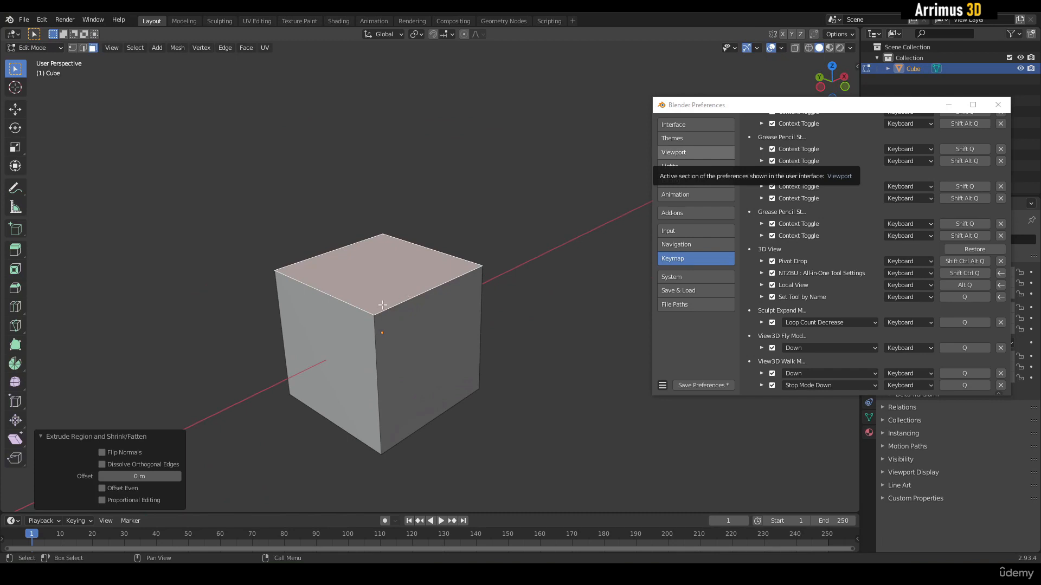
scroll(382, 246, up, 1)
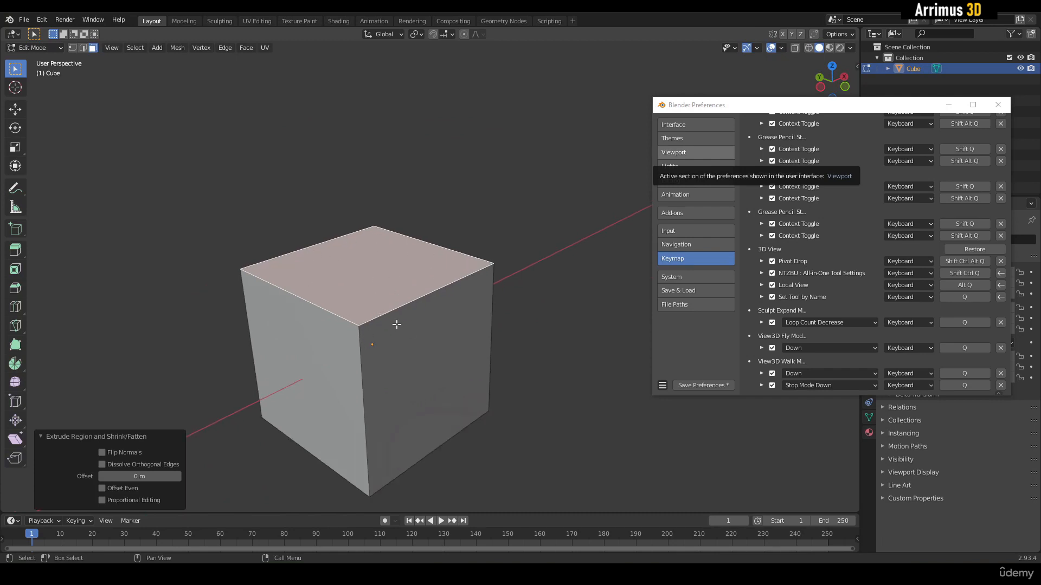
middle_drag(401, 332, 416, 334)
scroll(396, 268, up, 2)
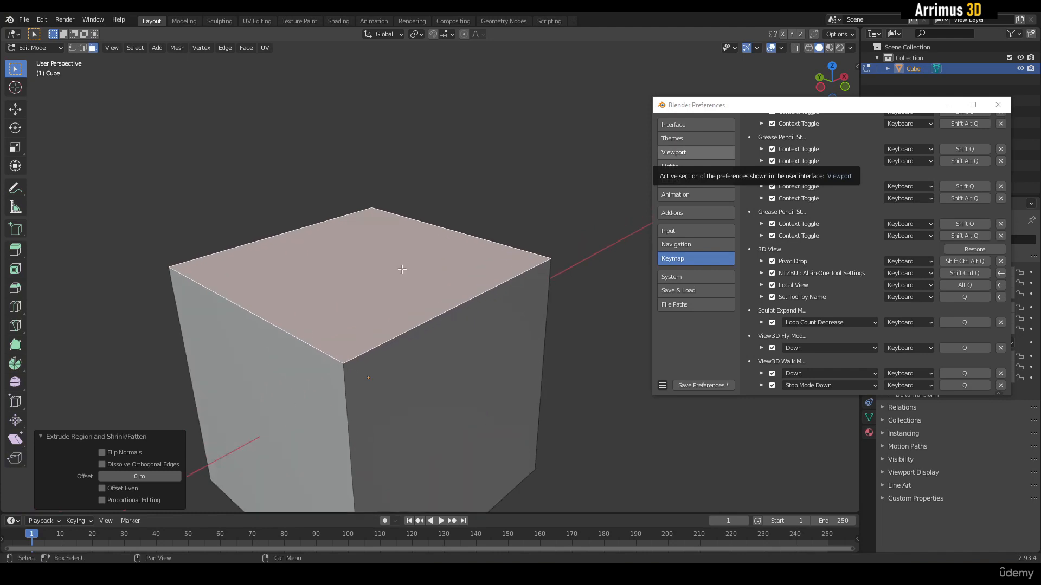
scroll(415, 260, down, 1)
key(q)
drag(374, 233, 373, 171)
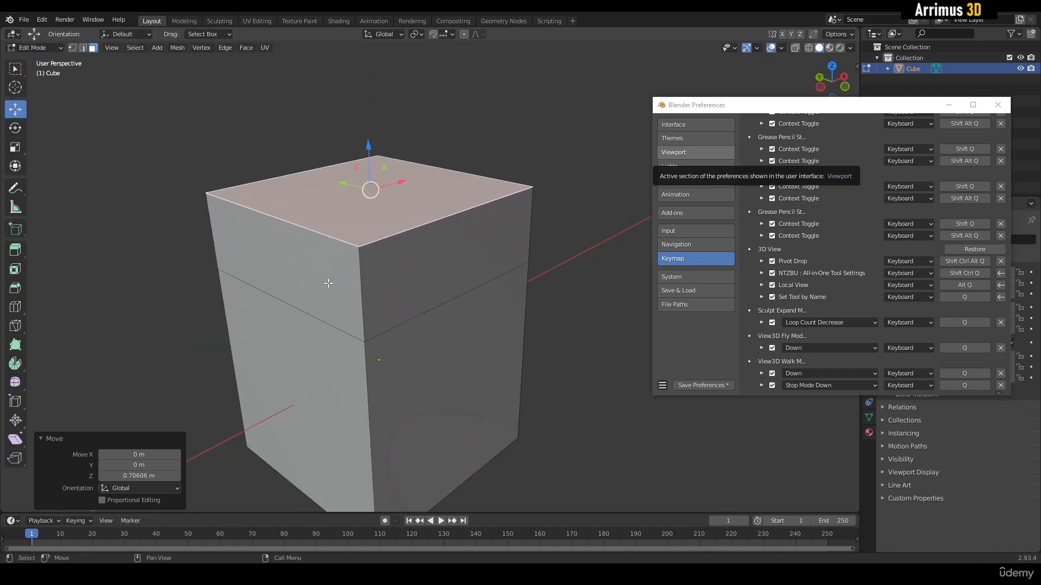
Try extruding the raised top face further upward, and undo that extrusion.
scroll(380, 357, down, 3)
key(e)
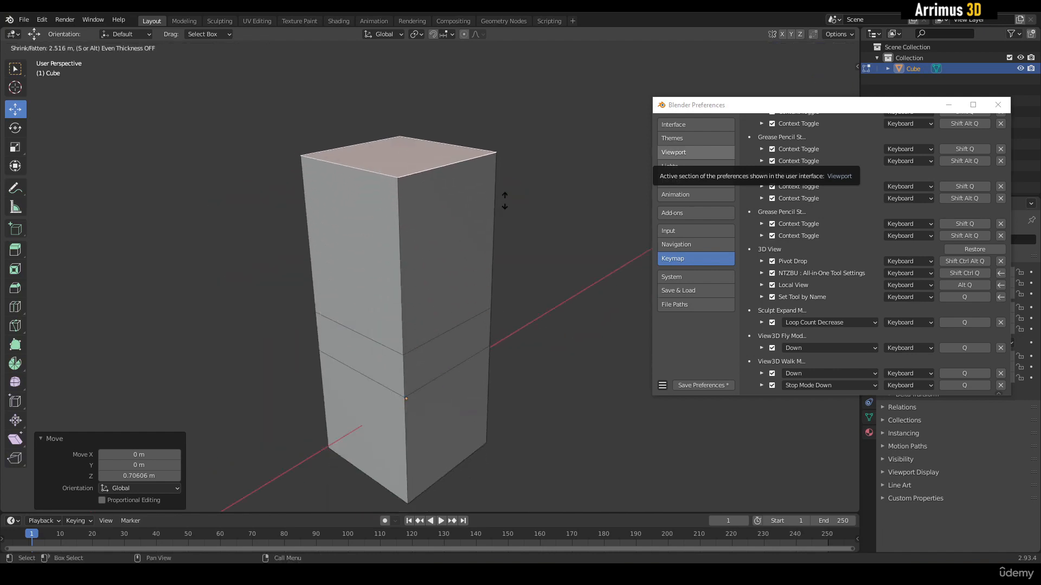
click(531, 153)
shift+middle_drag(513, 226, 457, 270)
key(ctrl+z)
scroll(458, 270, down, 1)
scroll(460, 260, up, 2)
middle_drag(445, 317, 465, 290)
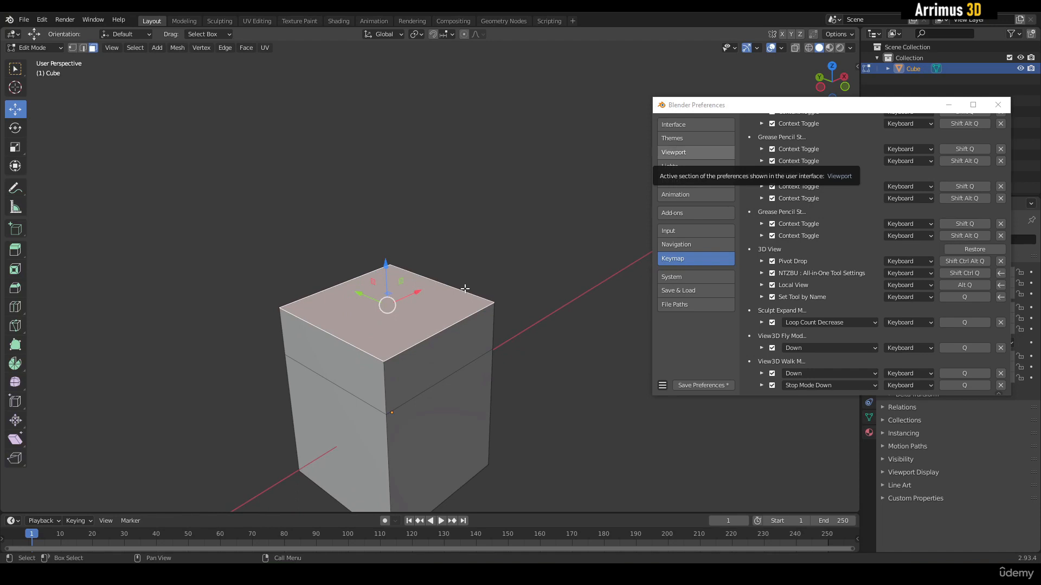
Extrude the raised top face once more, leaving the new geometry in place with a 0 m offset.
scroll(409, 305, up, 2)
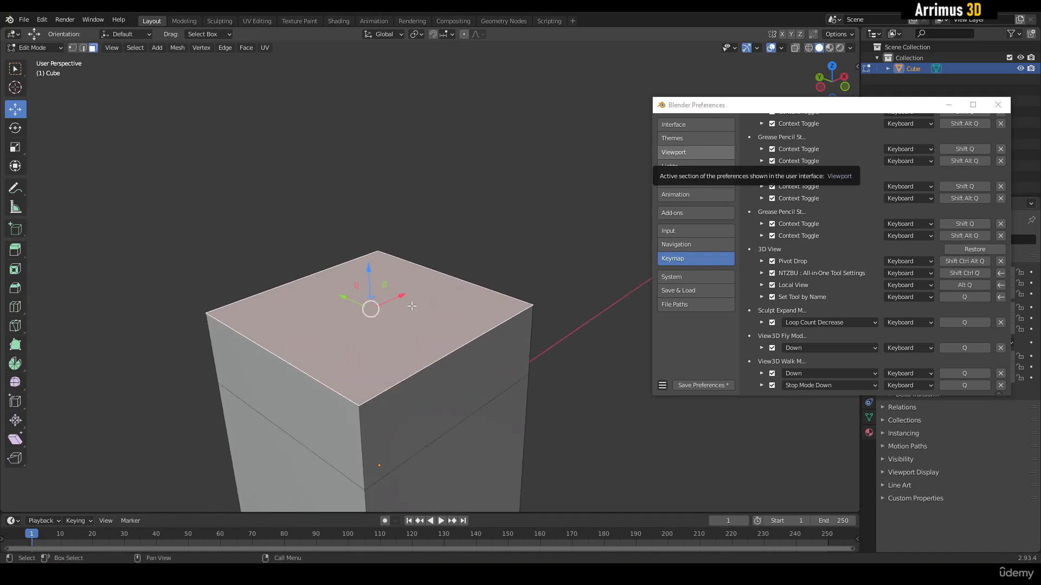
middle_drag(383, 323, 406, 257)
key(e)
right_click(432, 239)
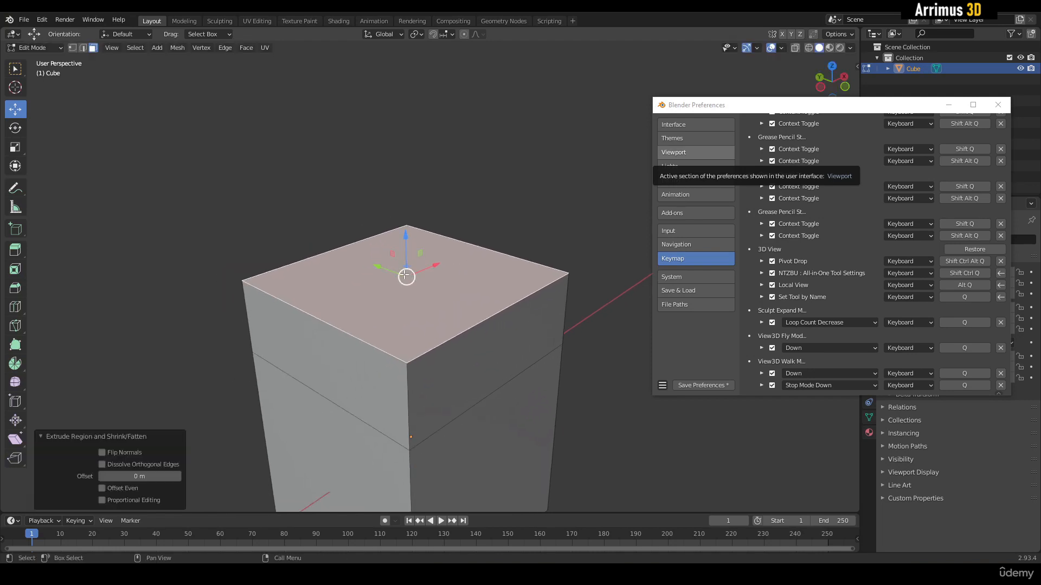
scroll(404, 275, up, 4)
middle_drag(380, 371, 431, 261)
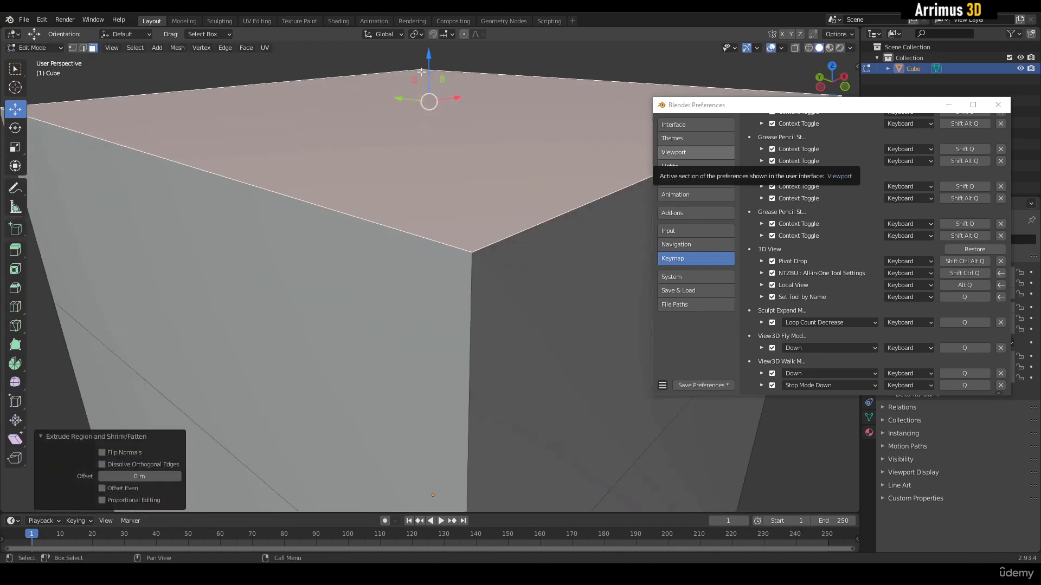
Raise the newly extruded top face about 0.014 m along Z, and undo the extrusions back to the plain cube.
drag(428, 63, 462, 226)
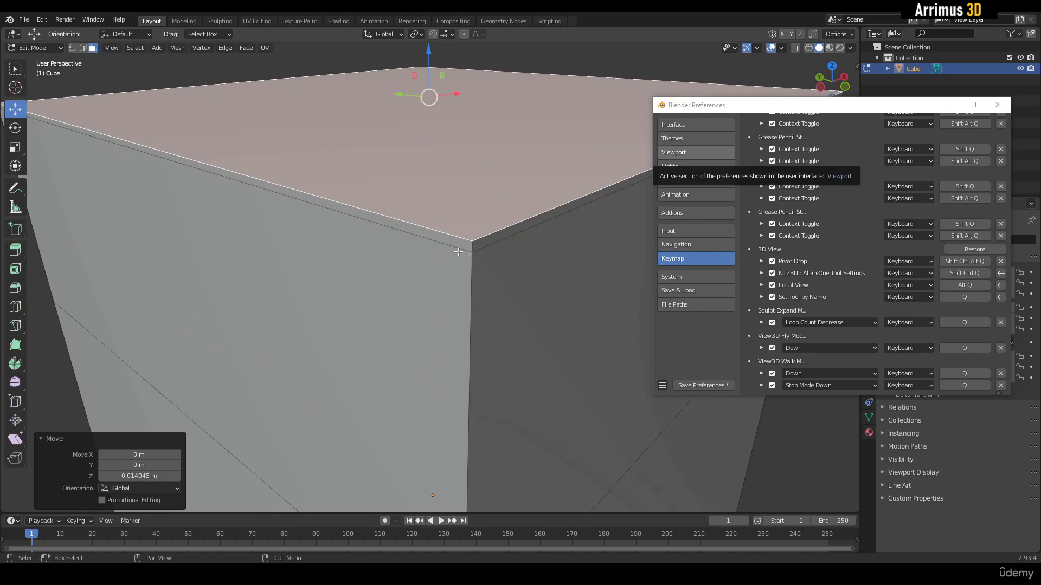
scroll(458, 252, down, 6)
scroll(408, 256, up, 3)
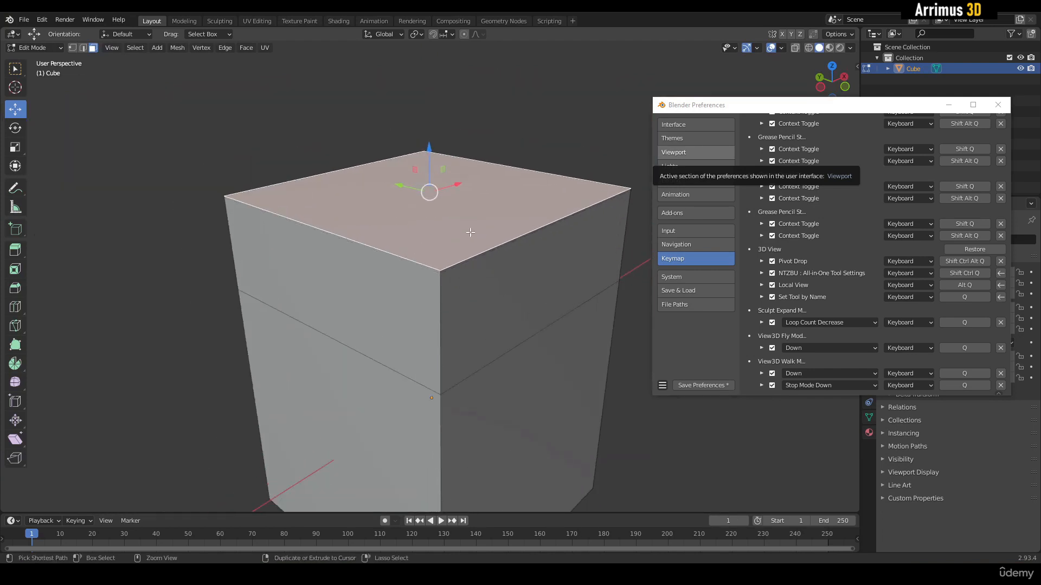
key(ctrl+z)
key(ctrl+z)
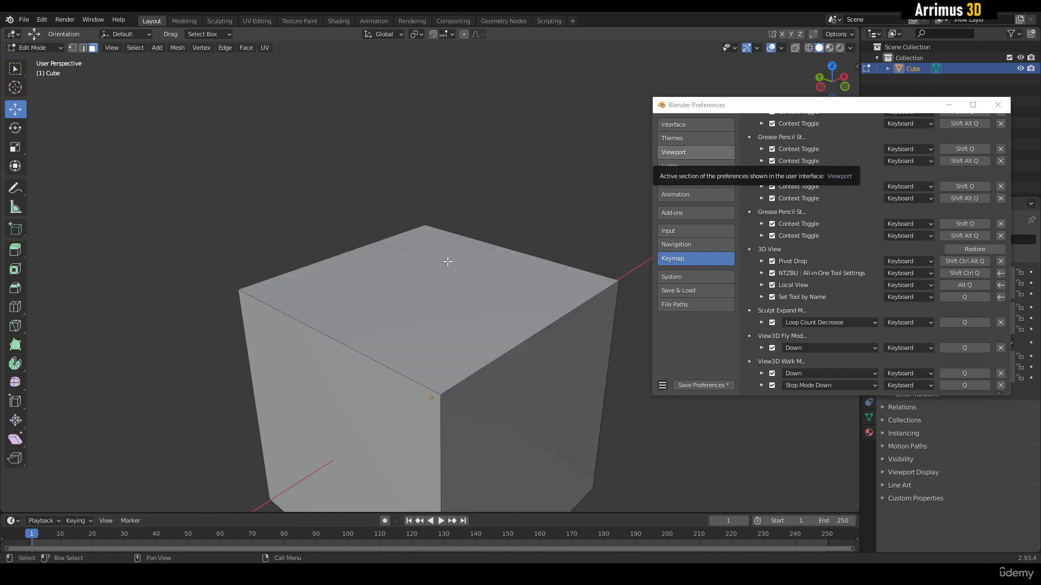
Return to Object Mode and add a plane mesh to the scene.
middle_drag(453, 276, 399, 253)
scroll(399, 253, down, 4)
alt+middle_drag(490, 258, 418, 281)
scroll(468, 265, down, 3)
key(Tab)
key(shift+a)
mouse_move(411, 281)
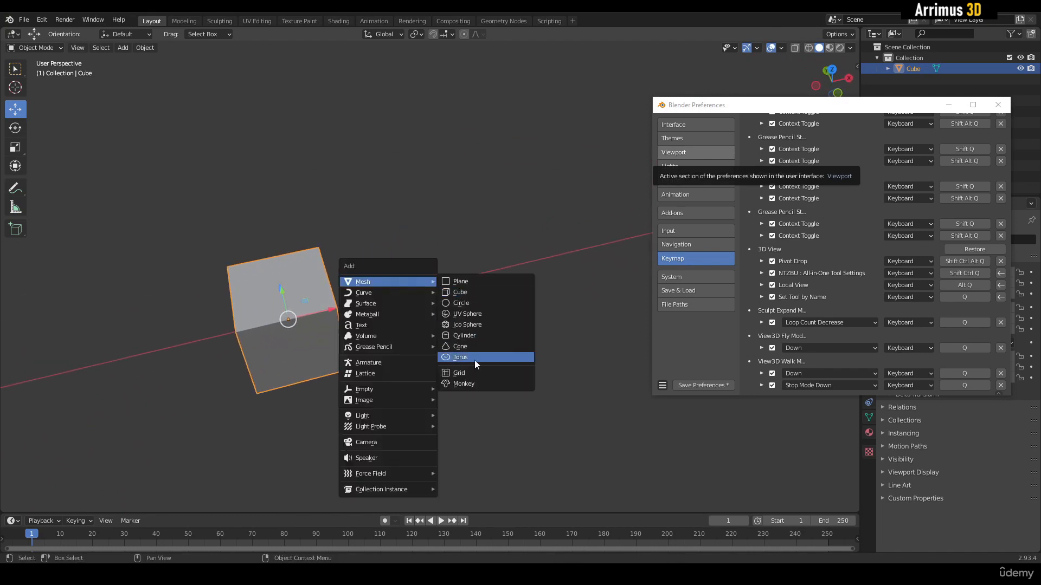
click(493, 282)
Enter Edit Mode on the plane and select the outer edge facing away from the cube.
middle_drag(493, 284, 366, 320)
key(Tab)
click(402, 310)
Extrude the edge freely by about 1.65 m in X, -1.76 m in Y and 1.38 m in Z, and undo it.
key(e)
click(497, 227)
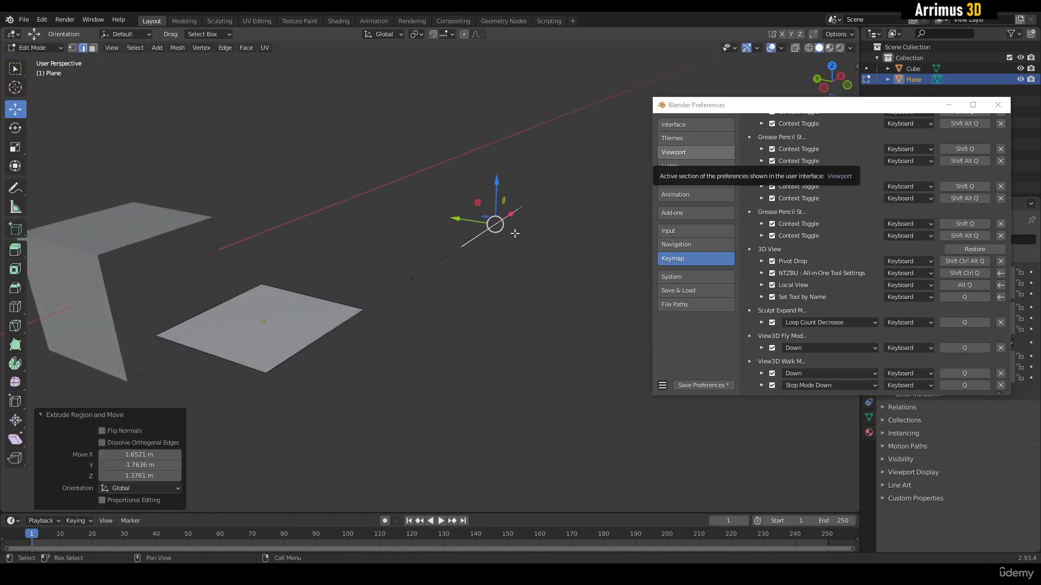
middle_drag(497, 228, 320, 312)
key(ctrl+z)
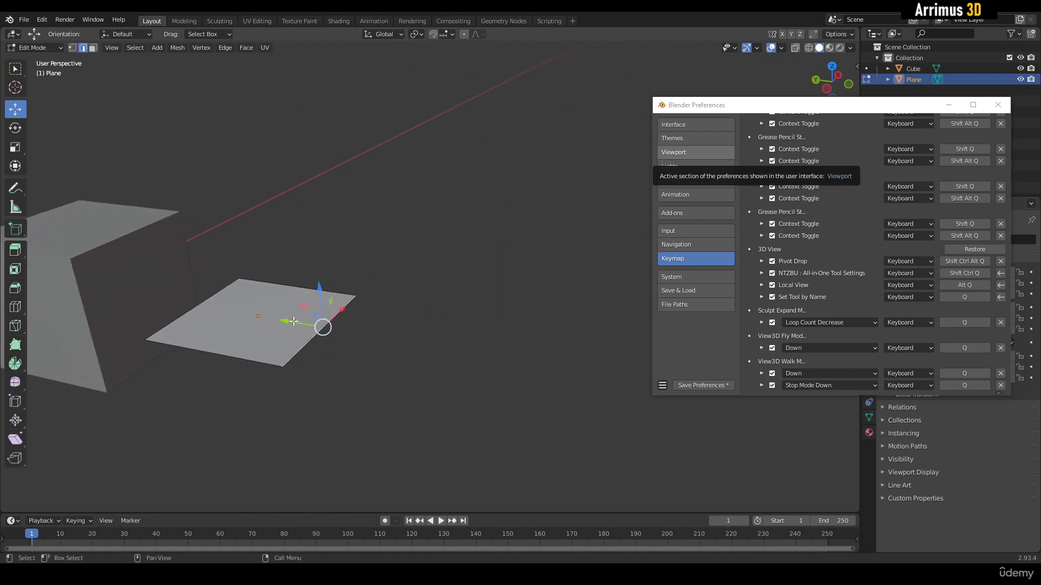
Try to move the plane's selected edge along the Y axis.
mouse_move(293, 321)
mouse_down()
mouse_move(358, 341)
mouse_move(302, 338)
mouse_move(316, 325)
mouse_move(298, 322)
mouse_up()
right_click(302, 338)
right_click(298, 322)
Extrude the plane's selected edge in place with a move of 0 m on all axes.
alt+middle_drag(379, 320, 365, 282)
key(e)
right_click(504, 204)
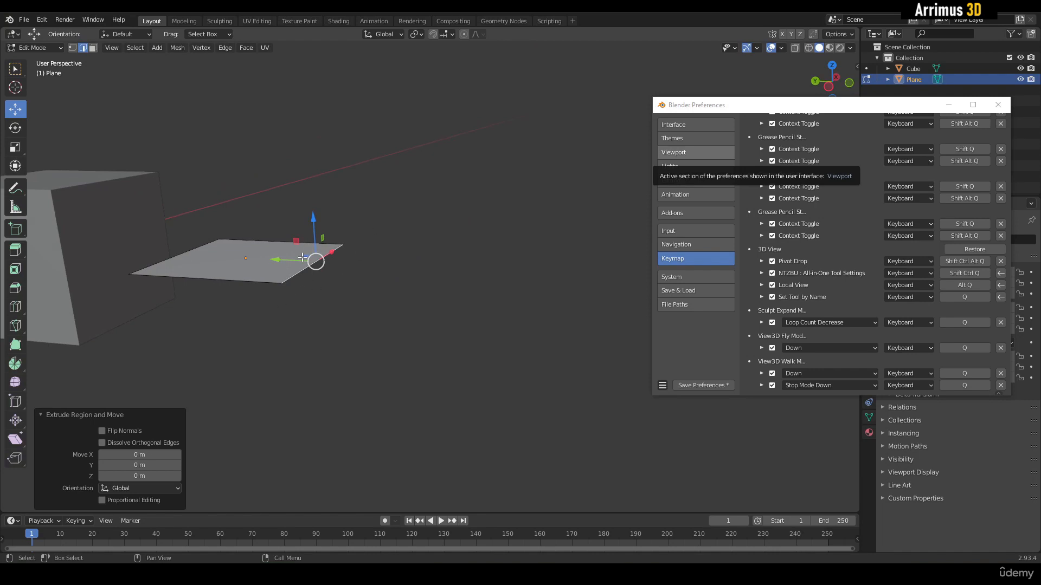
Move the extruded edge within the YZ plane, outward and down, to form a sloping second face.
middle_drag(294, 244, 302, 261)
key(g)
key(shift+x)
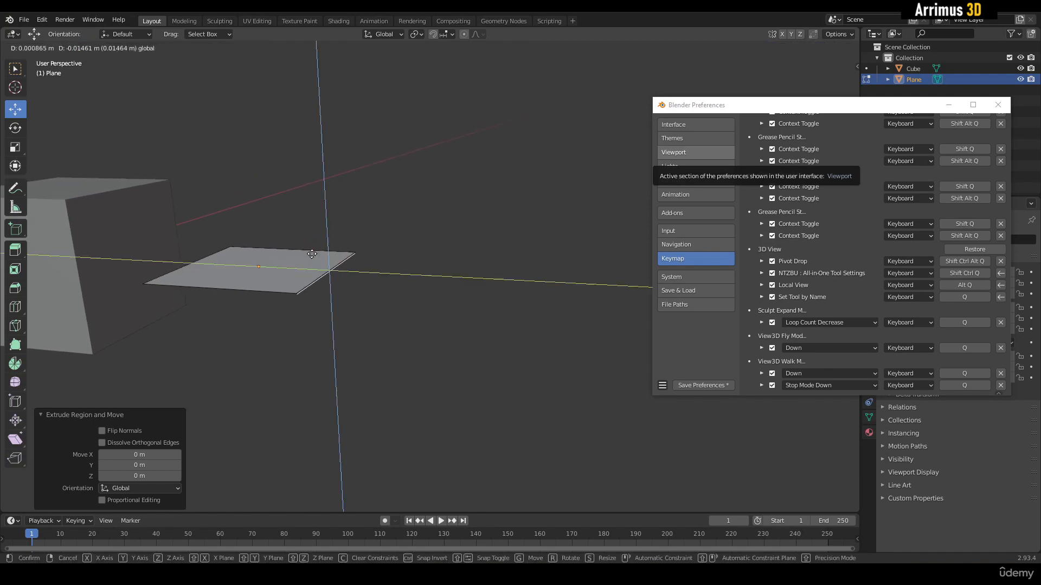
click(467, 379)
middle_drag(466, 378, 277, 242)
key(Tab)
key(Tab)
middle_drag(418, 323, 376, 283)
scroll(377, 283, up, 1)
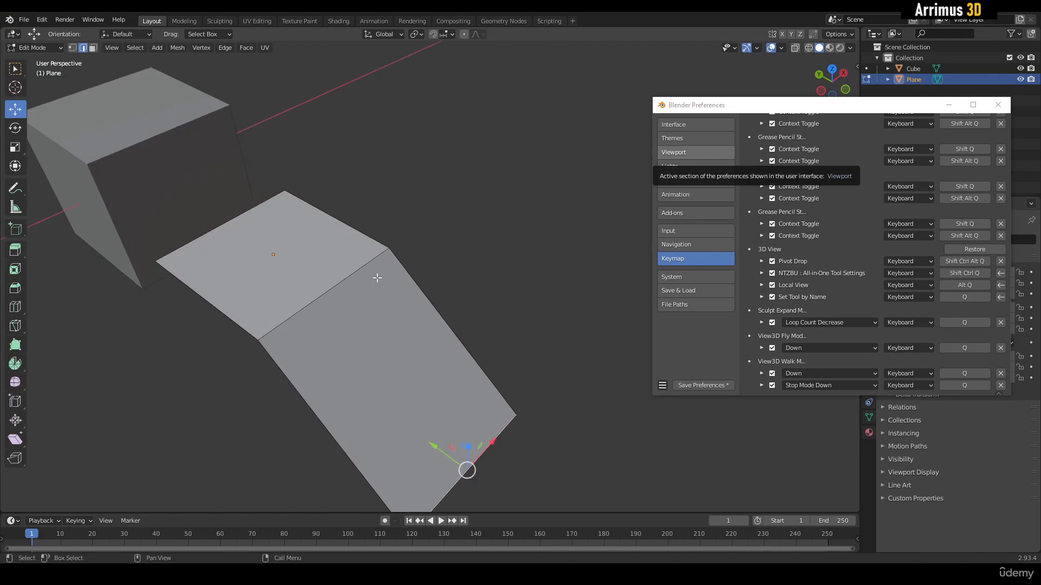
Select all of the plane's geometry and clear the selection again, twice.
key(a)
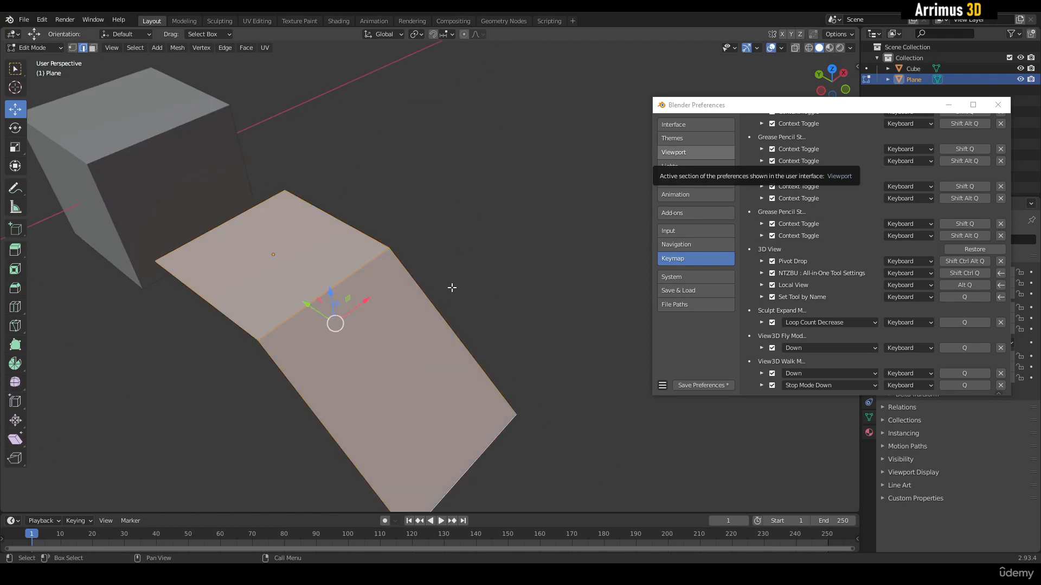
key(alt+a)
middle_drag(457, 265, 467, 300)
key(a)
key(alt+a)
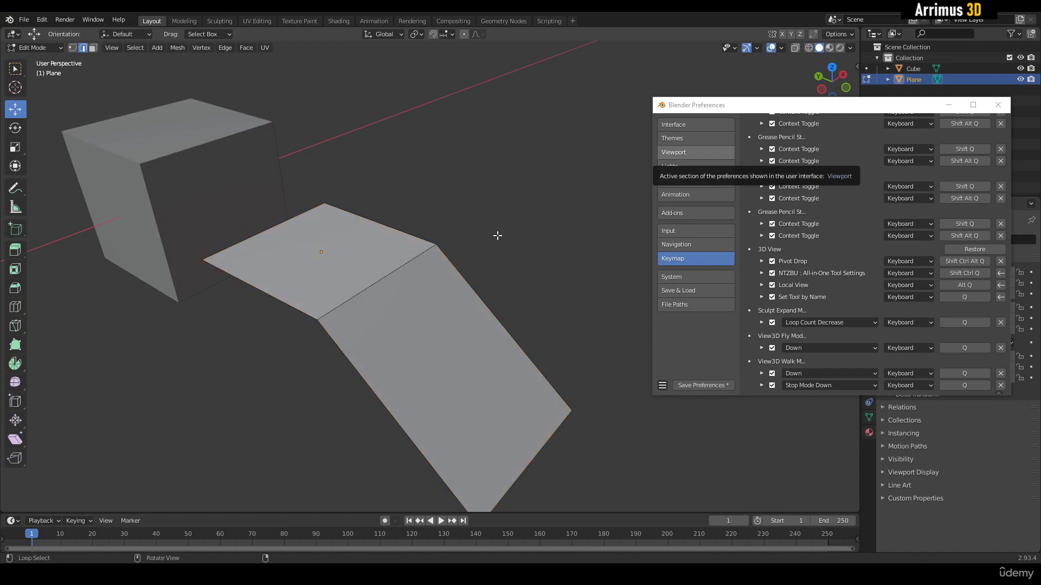
middle_drag(488, 248, 445, 262)
Select the whole plane mesh and subdivide it with 2 cuts and a smoothness of 1.000.
key(a)
right_click(439, 233)
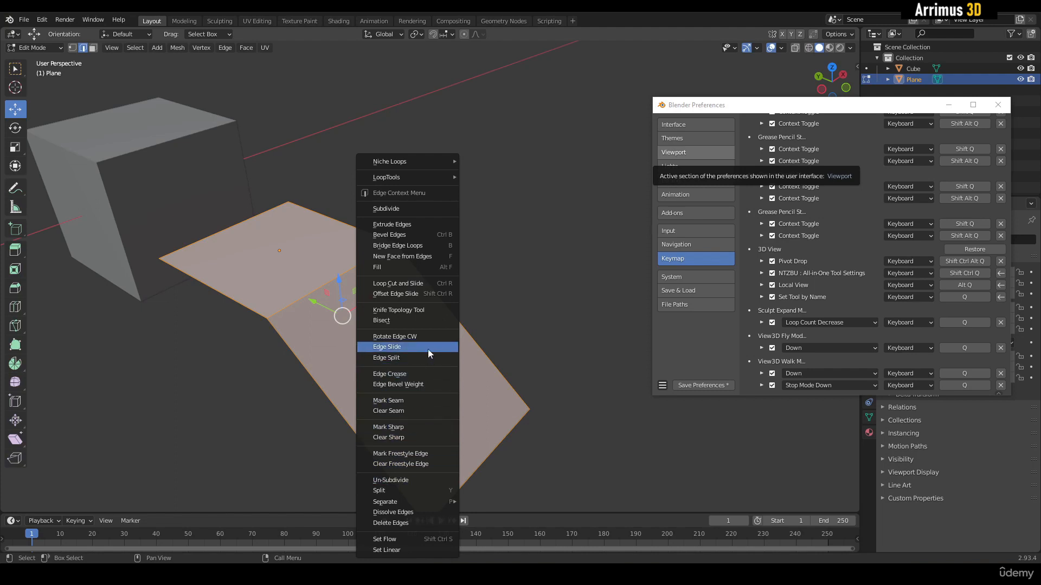
click(398, 209)
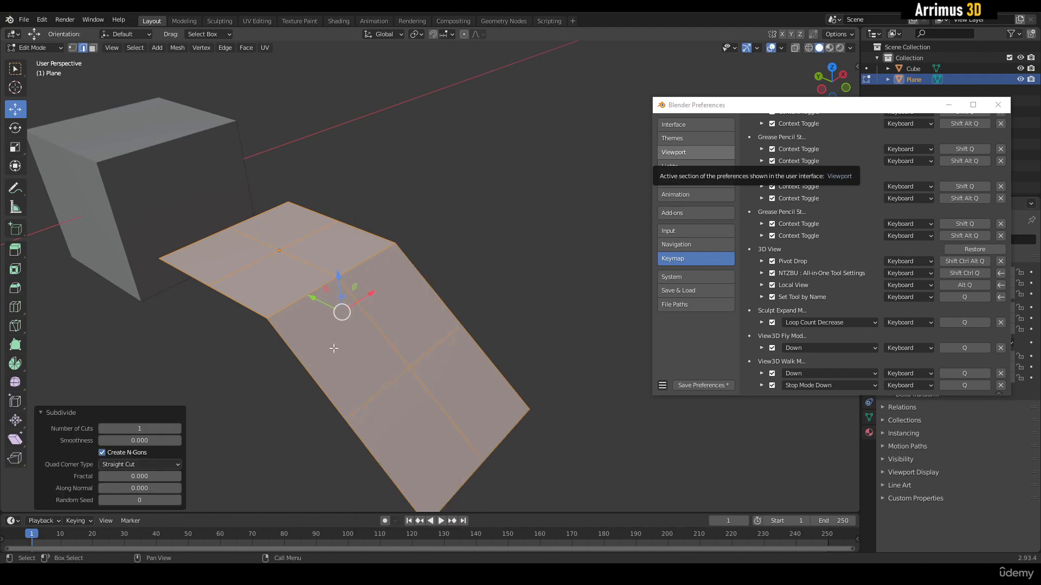
click(178, 428)
drag(146, 441, 177, 440)
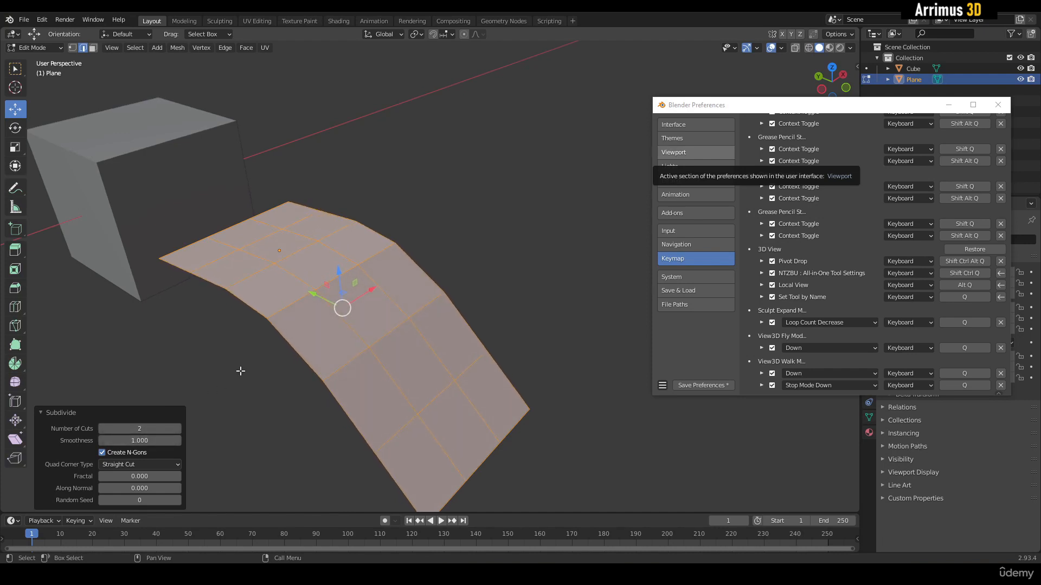
Raise the subdivision's number of cuts to 9.
alt+middle_drag(305, 338, 355, 293)
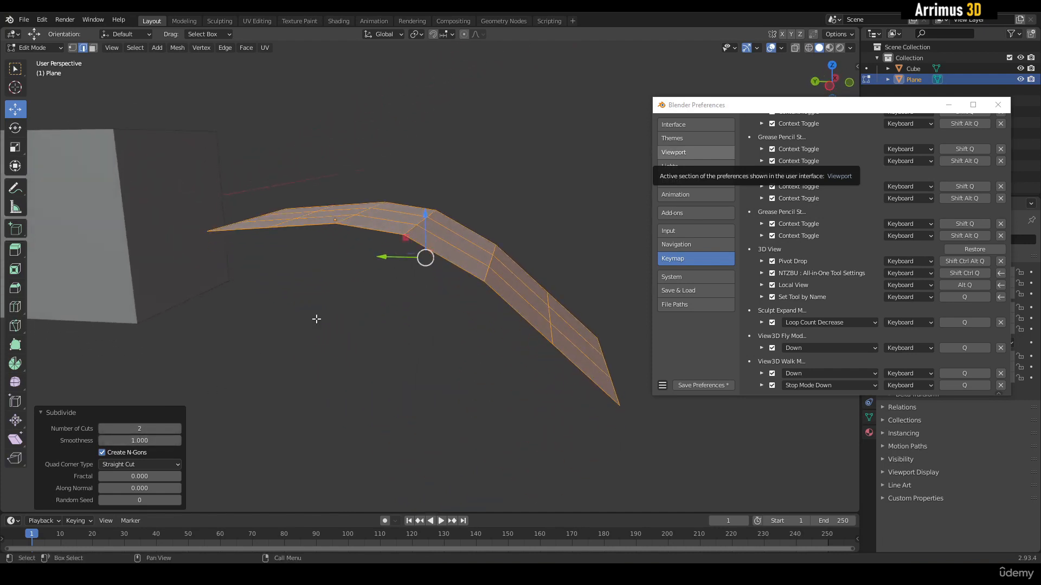
click(178, 429)
click(178, 428)
click(178, 429)
click(178, 429)
click(178, 429)
click(177, 428)
click(178, 429)
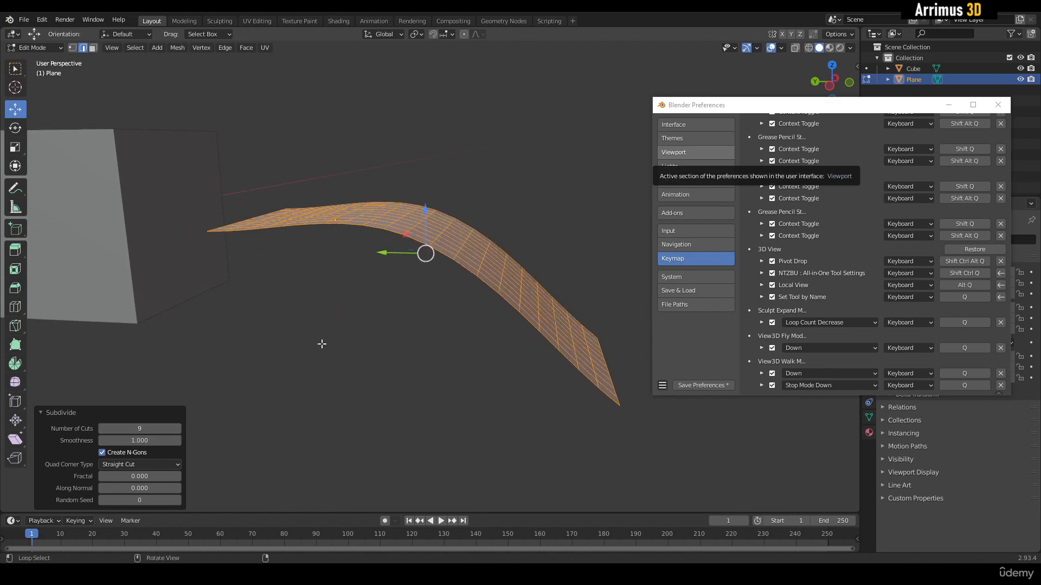
middle_drag(322, 344, 388, 313)
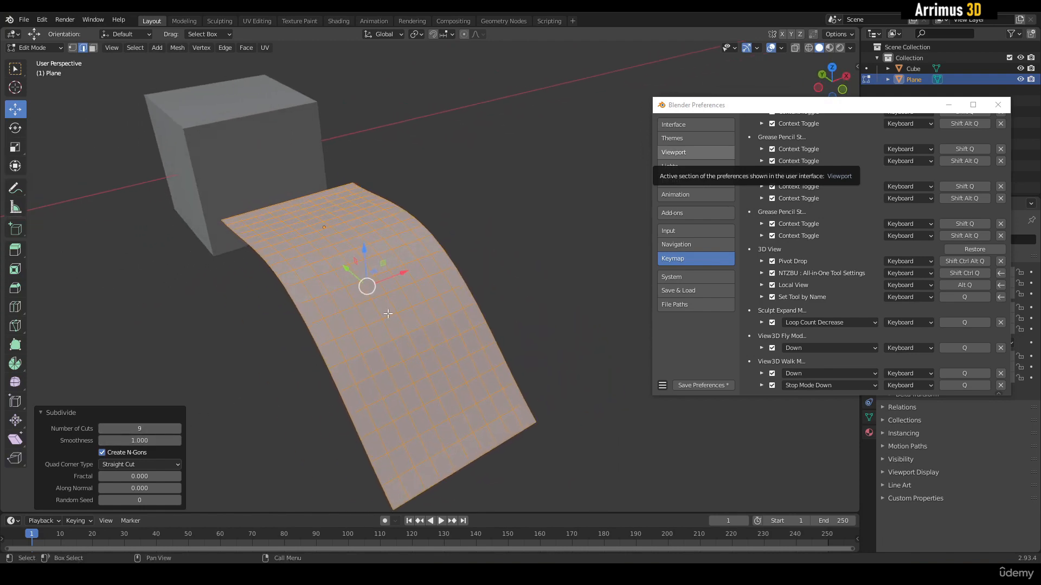
Clear the selection and switch to face selection mode on the subdivided plane.
click(506, 225)
alt+middle_drag(342, 235, 374, 134)
key(3)
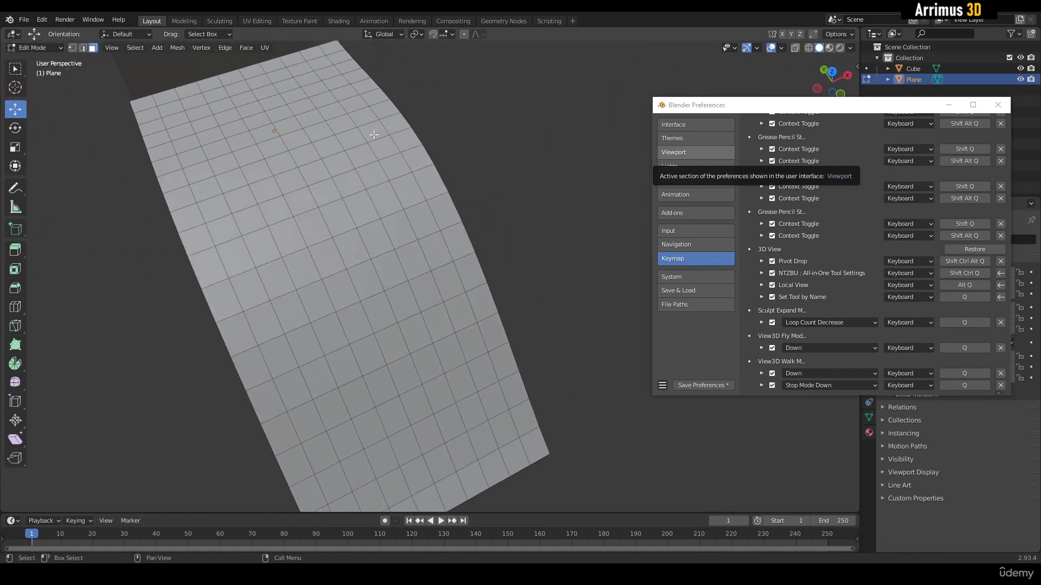
middle_drag(403, 272, 282, 213)
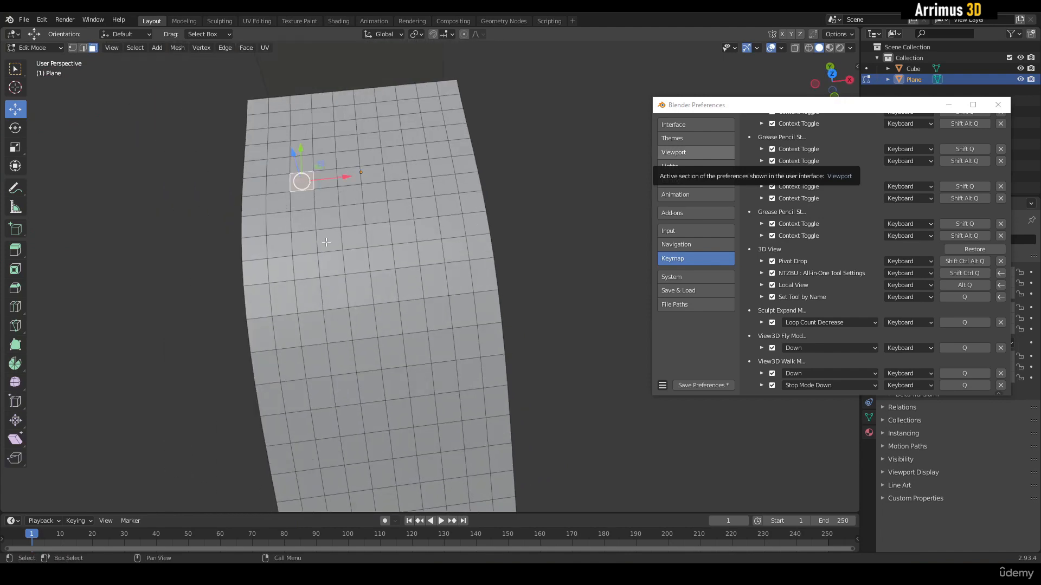
middle_drag(326, 241, 430, 177)
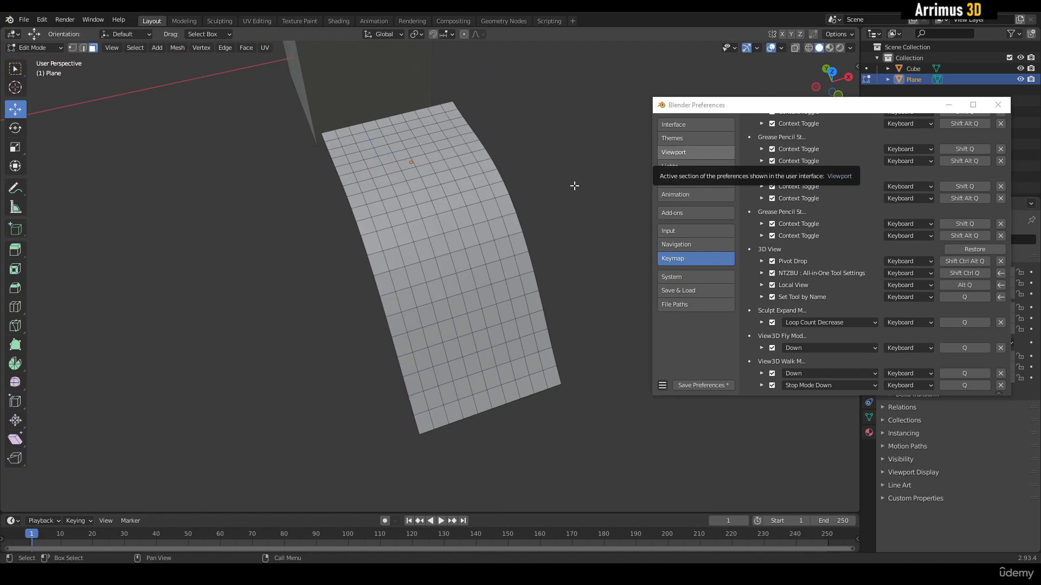
Select face loops on the subdivided plane one after another, both along its length and across its width.
scroll(412, 200, up, 5)
middle_drag(389, 232, 358, 230)
scroll(358, 232, up, 3)
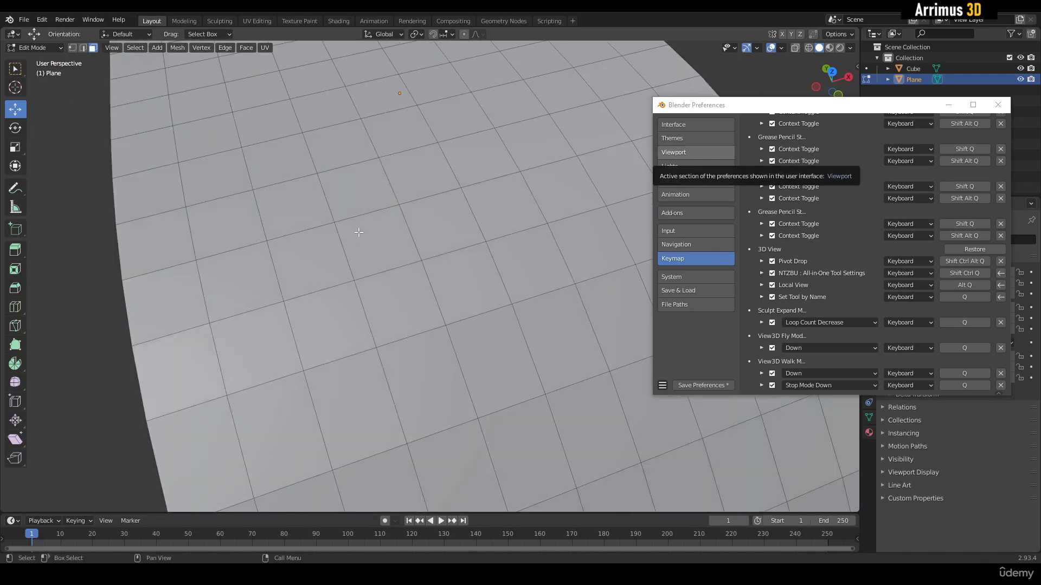
alt+click(302, 236)
scroll(309, 239, down, 5)
scroll(412, 282, up, 2)
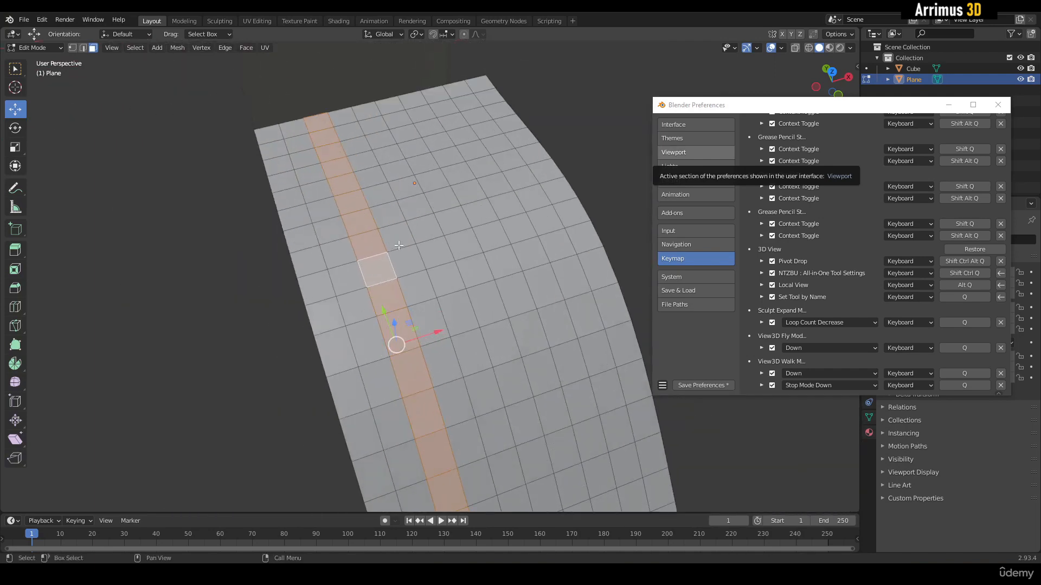
alt+click(377, 260)
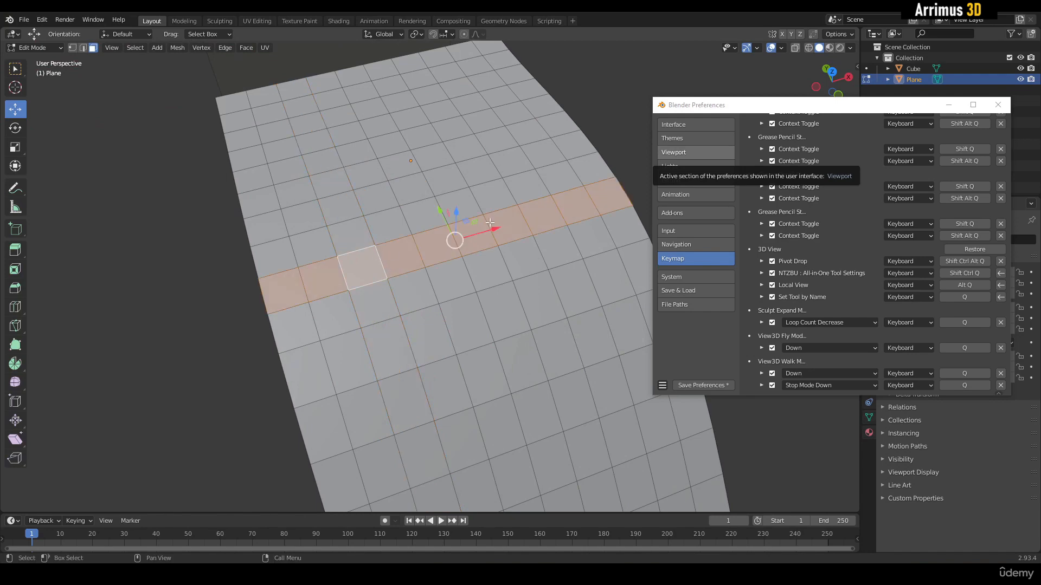
scroll(374, 260, down, 4)
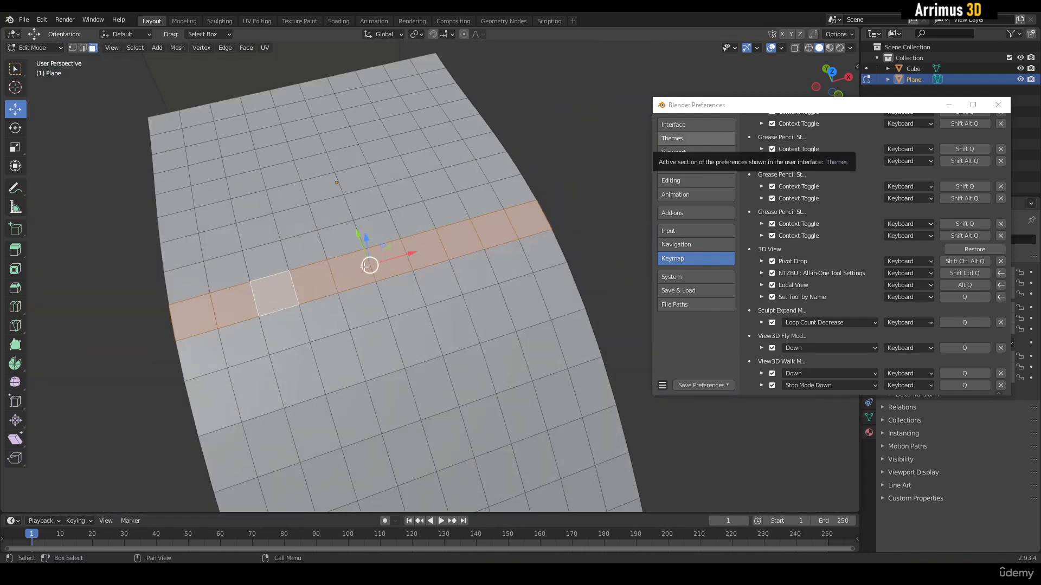
scroll(375, 281, up, 5)
scroll(374, 281, up, 2)
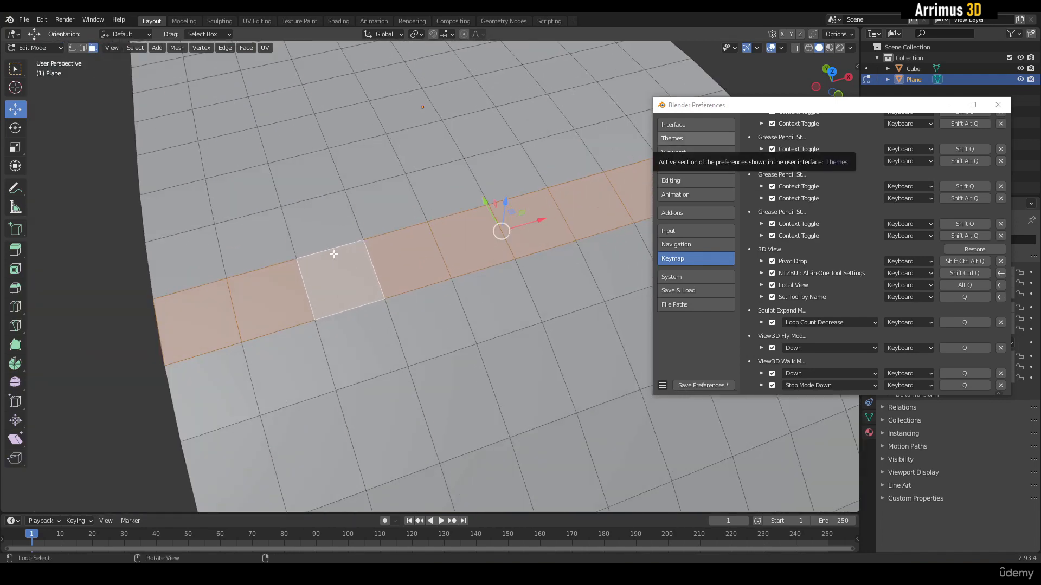
alt+click(333, 255)
alt+click(356, 212)
scroll(363, 211, down, 4)
middle_drag(423, 217, 396, 203)
Select one face near the cube end of the plane and add five individual faces farther down to the selection.
click(361, 193)
scroll(362, 191, down, 2)
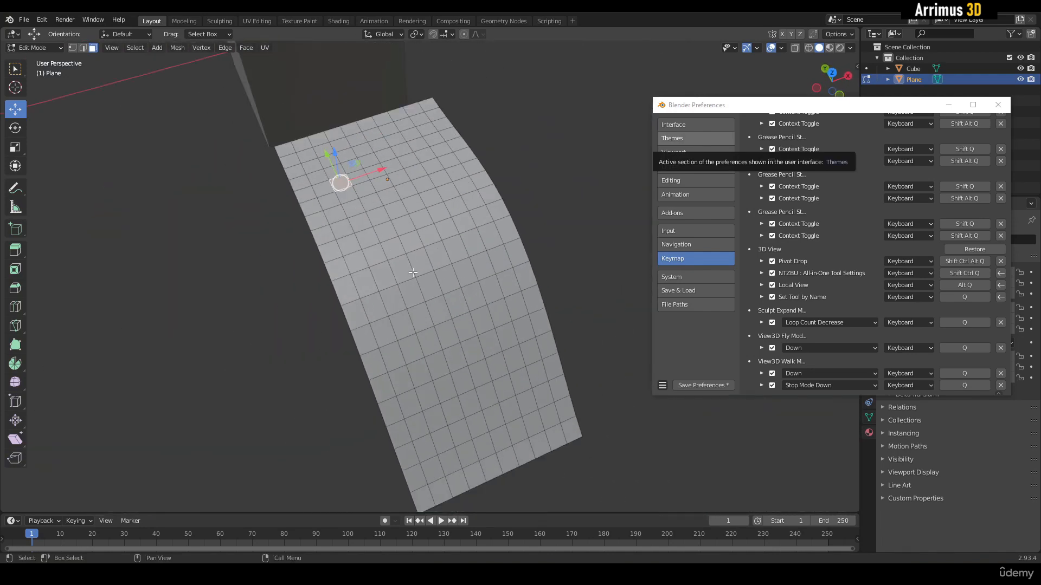
scroll(413, 273, up, 2)
shift+click(392, 360)
shift+click(415, 320)
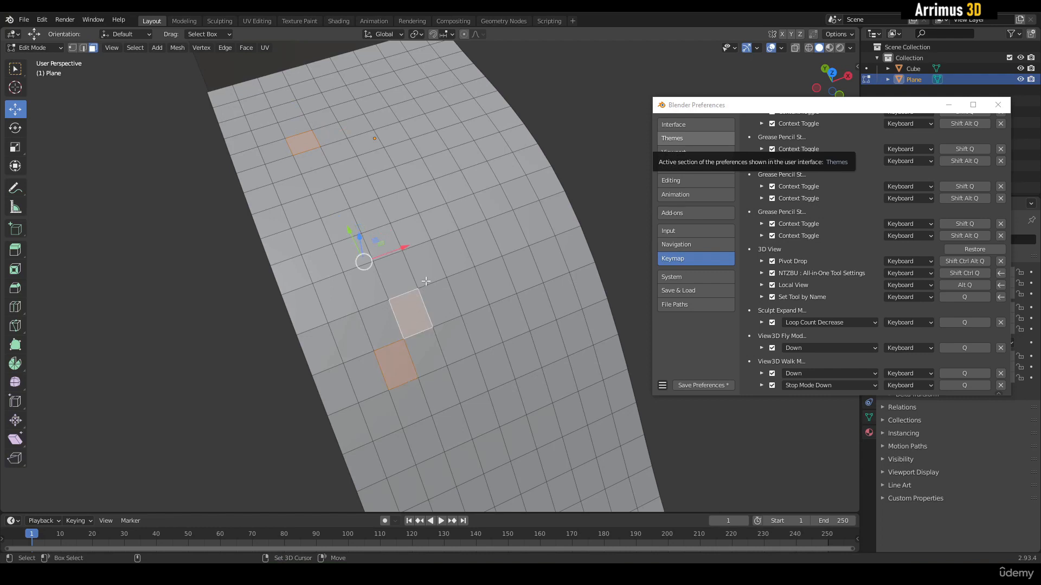
shift+click(430, 269)
shift+click(437, 223)
shift+click(354, 191)
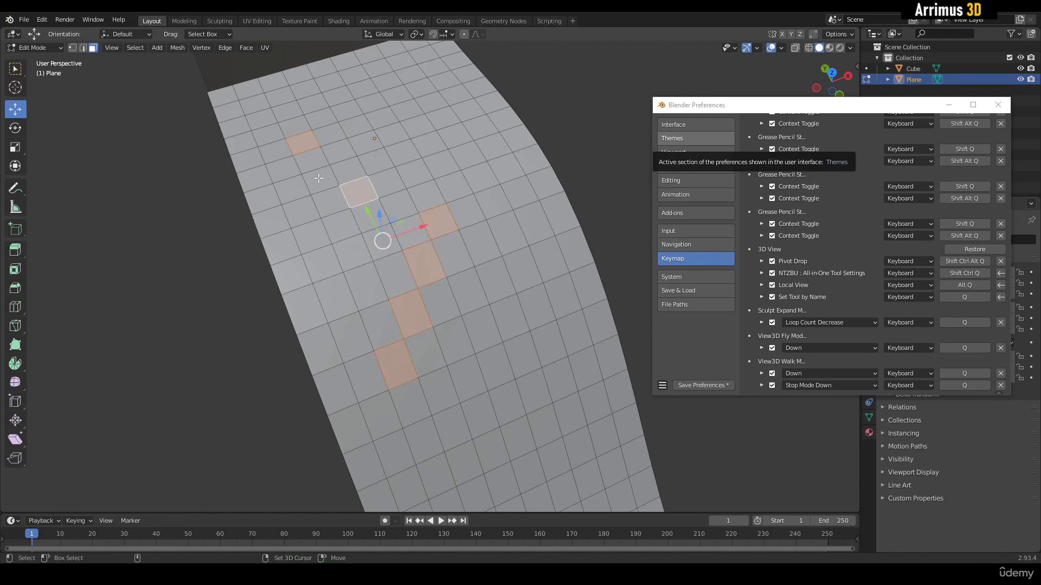
Keep only the face near the cube end selected and extend it along shortest paths into a spiral of faces.
key(alt+a)
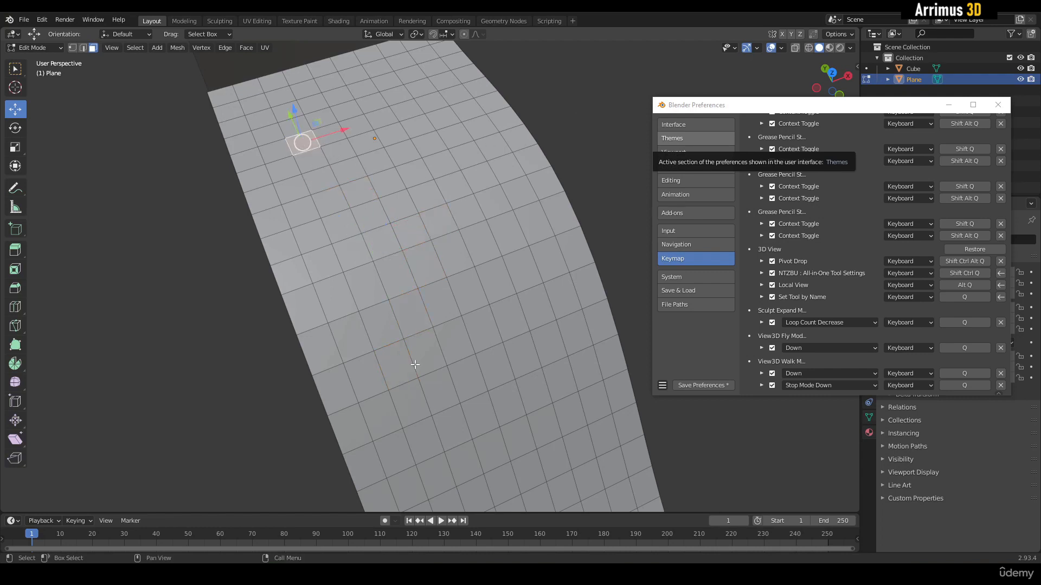
ctrl+click(397, 366)
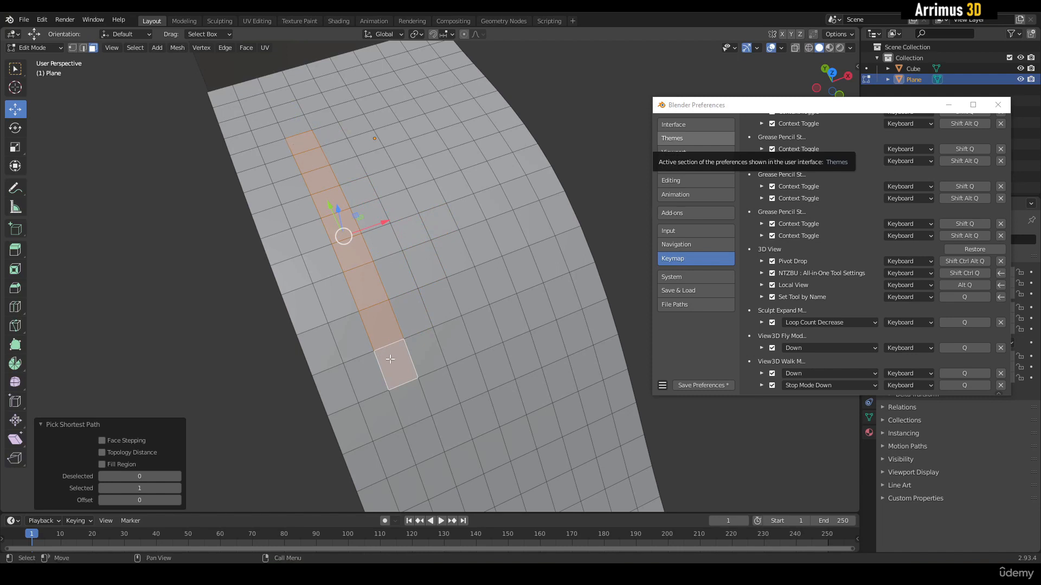
ctrl+click(553, 296)
ctrl+click(507, 194)
ctrl+click(399, 221)
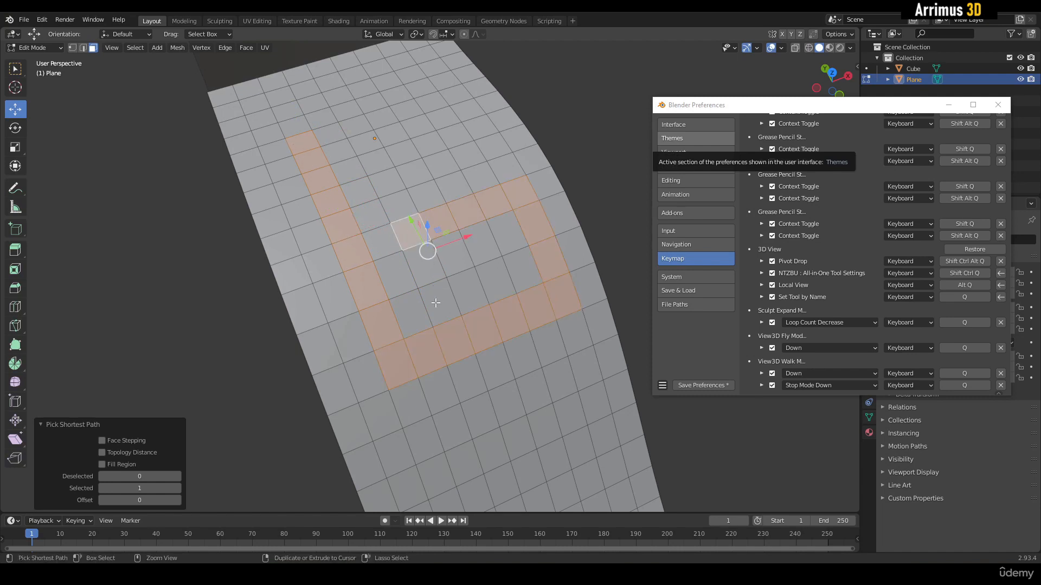
ctrl+click(435, 302)
Select only the face near the cube end again and select the filled rectangular region to a diagonally opposite face.
click(564, 165)
click(300, 145)
middle_drag(300, 145, 489, 286)
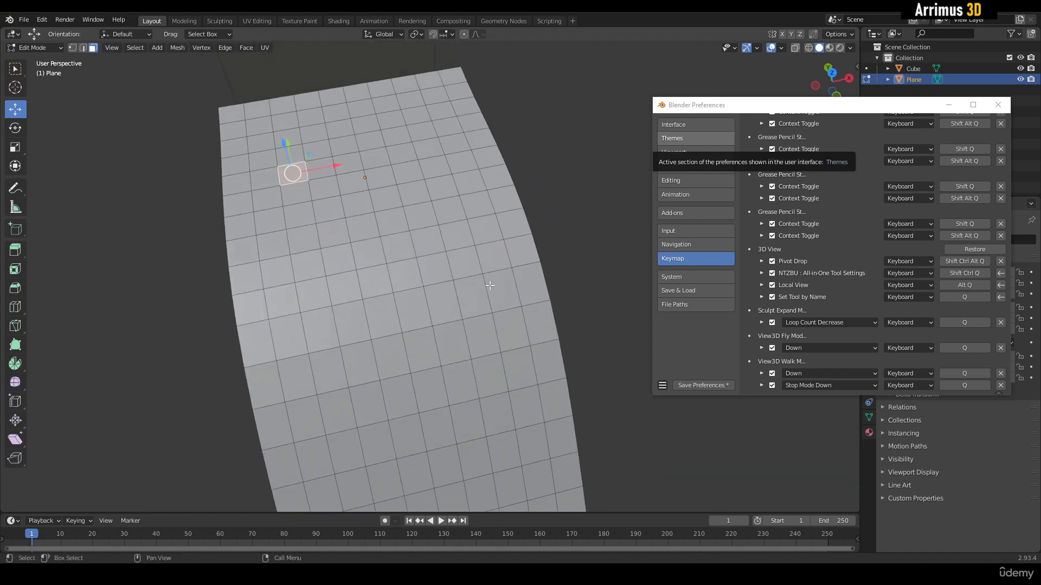
key(ctrl)
ctrl+shift+click(508, 330)
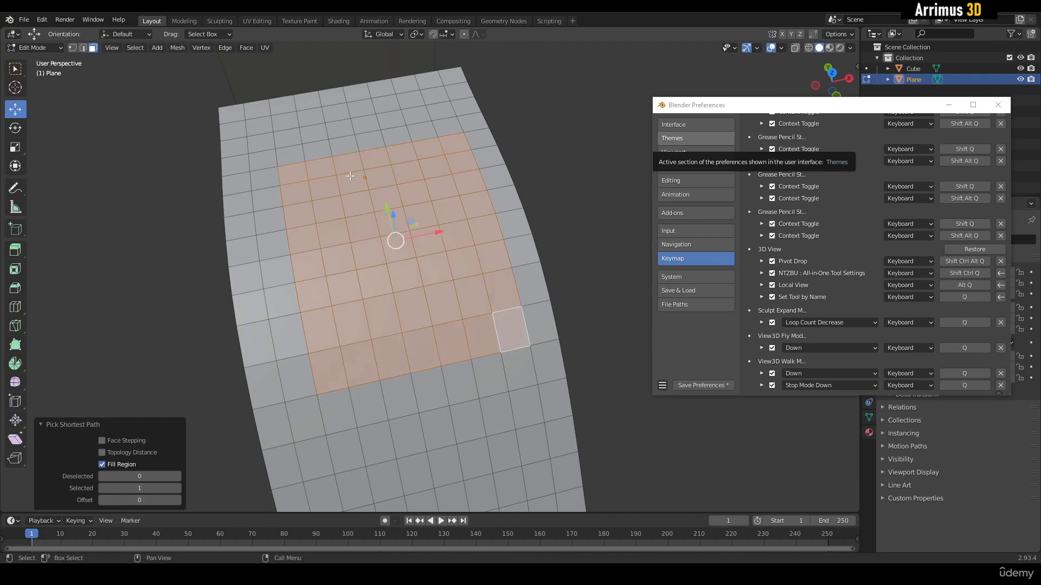
Clear the selection and select another filled rectangular region of faces, starting one column closer to the plane's side edge.
alt+middle_drag(454, 353, 480, 263)
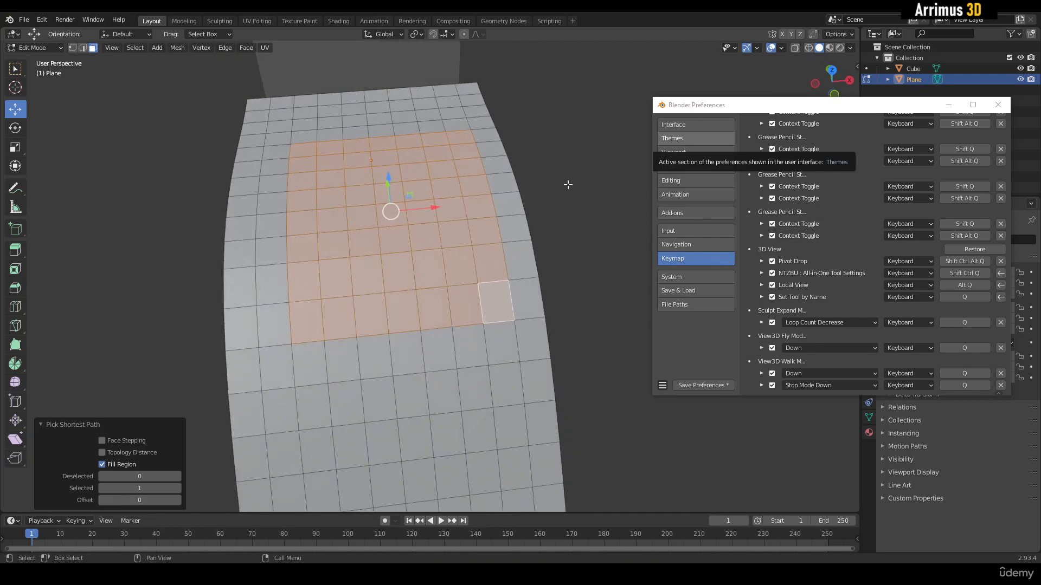
click(567, 185)
click(287, 149)
ctrl+shift+click(466, 342)
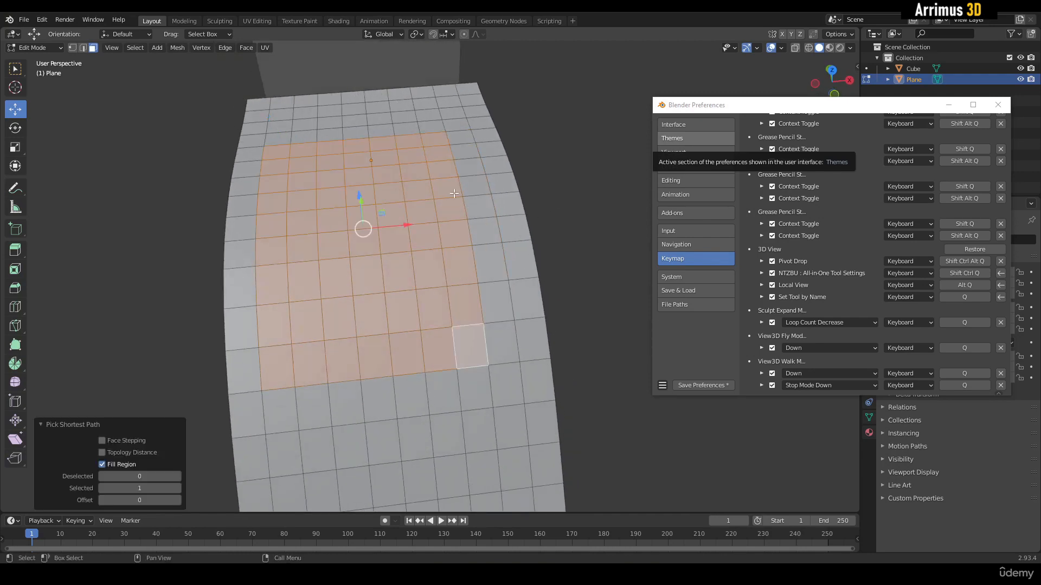
Select an L-shaped shortest path of faces near the plane's far end and extend it with a filled rectangular region.
middle_drag(466, 341, 414, 269)
scroll(415, 269, up, 4)
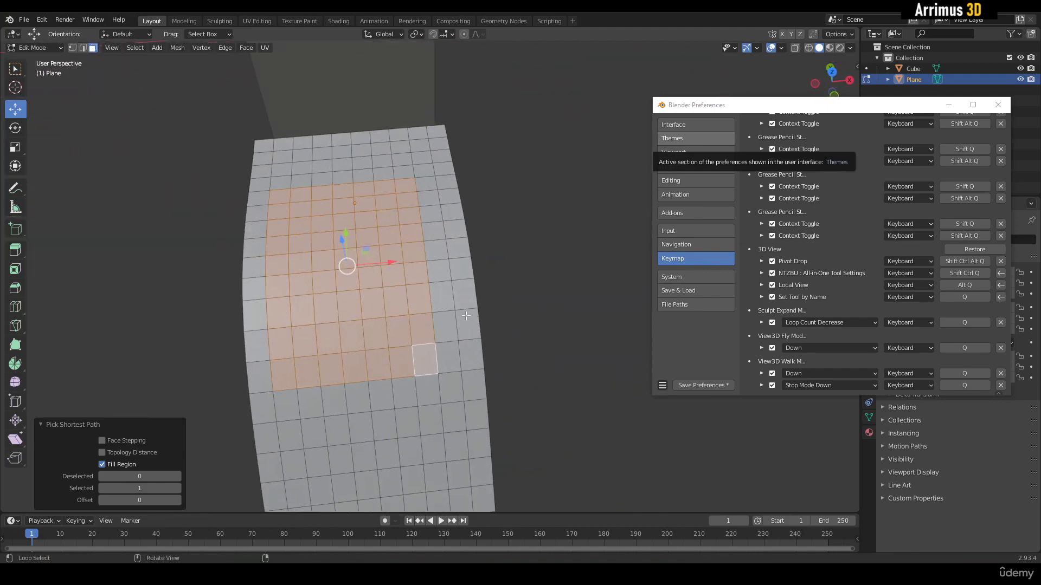
middle_drag(439, 183, 472, 260)
ctrl+click(302, 388)
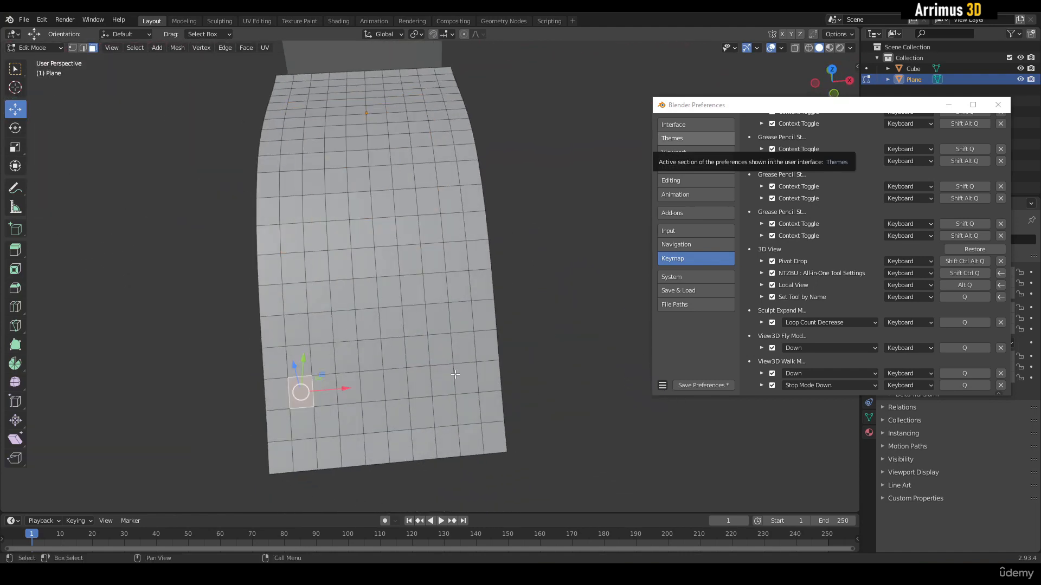
ctrl+click(451, 226)
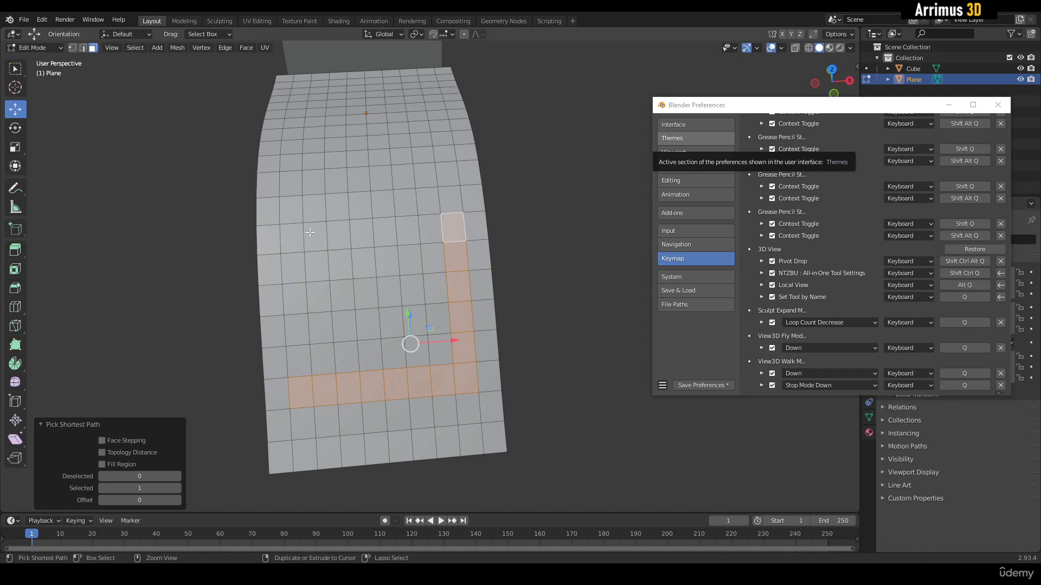
ctrl+click(310, 232)
ctrl+shift+click(309, 232)
Try to offset the selected faces along their normals with Shrink/Fatten by about 0.37 m.
middle_drag(310, 232, 461, 305)
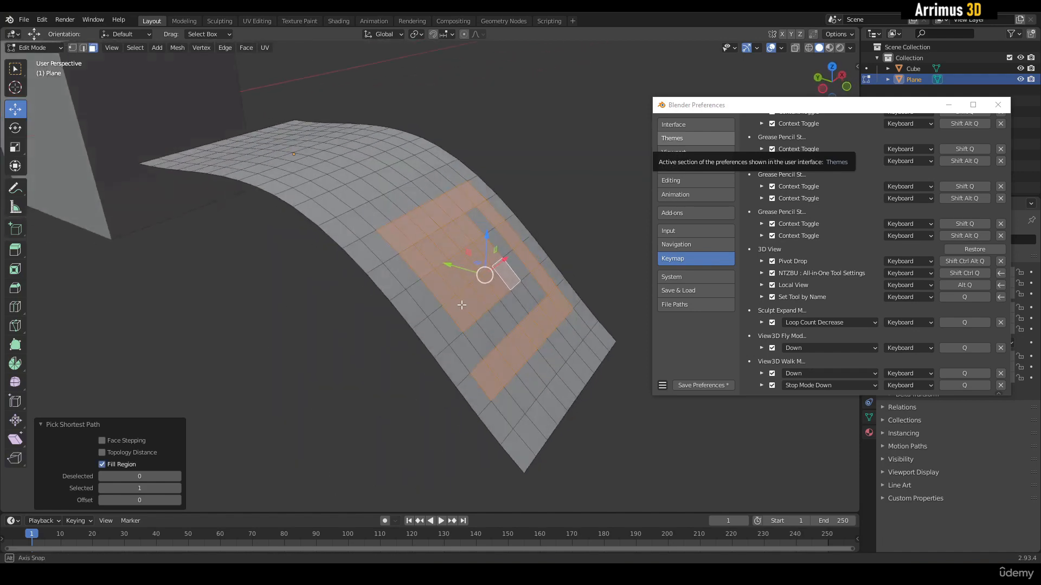
key(alt+s)
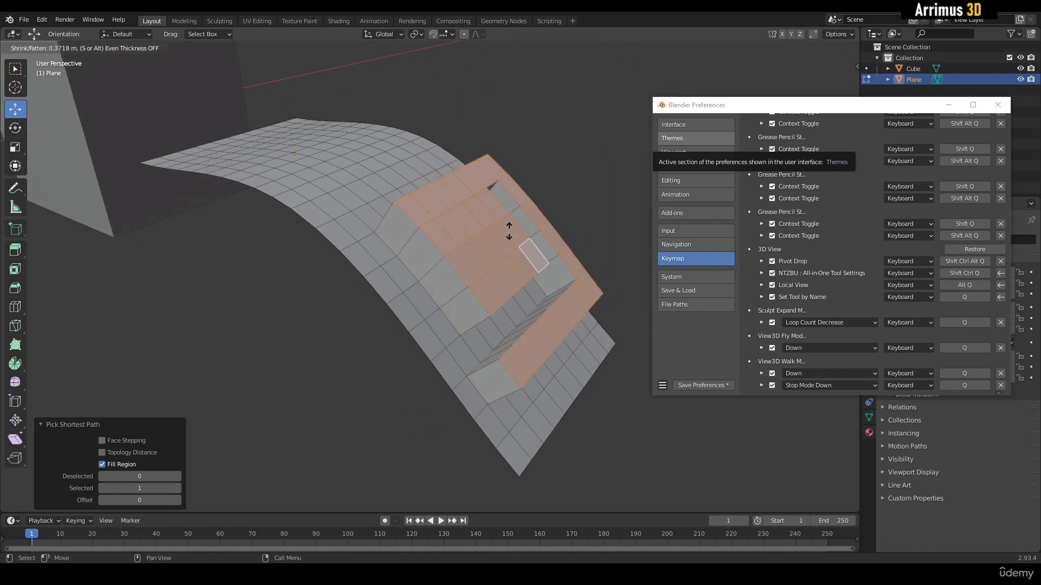
key(Escape)
Move the selected faces up along Z by about 1.26 m.
middle_drag(534, 215, 455, 269)
drag(455, 269, 488, 115)
middle_drag(488, 115, 393, 178)
middle_drag(386, 265, 520, 272)
middle_drag(494, 305, 458, 199)
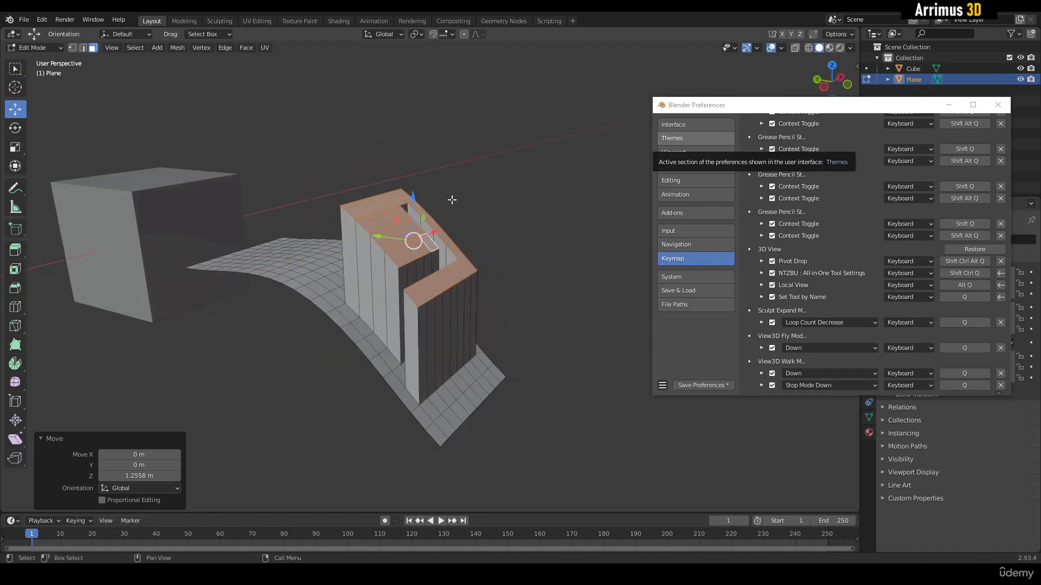
Try to flatten the selected raised faces by scaling them to 0 along Z.
scroll(452, 200, up, 2)
scroll(418, 171, down, 1)
middle_drag(406, 151, 439, 193)
key(r)
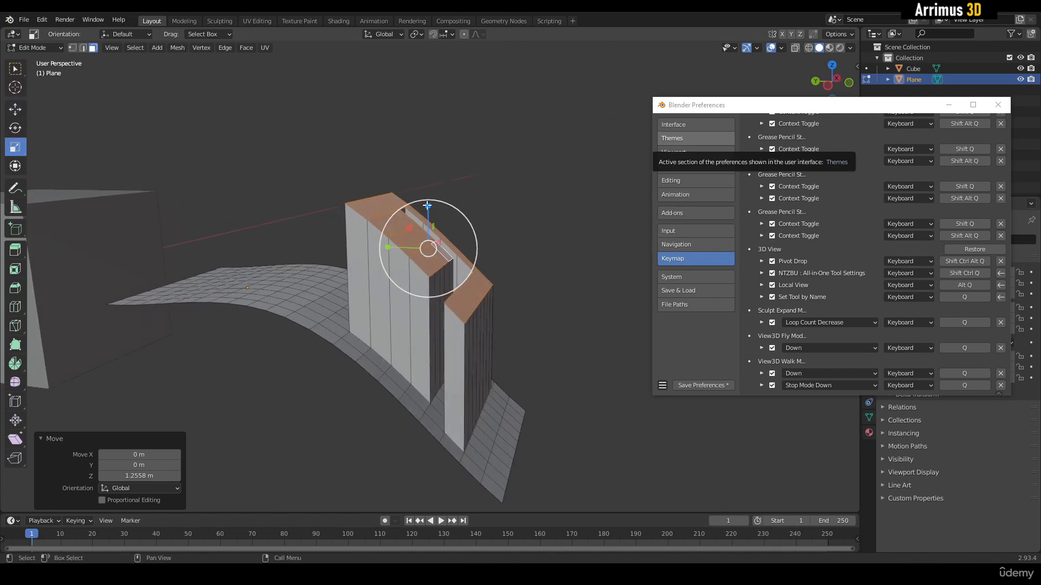
drag(429, 207, 428, 228)
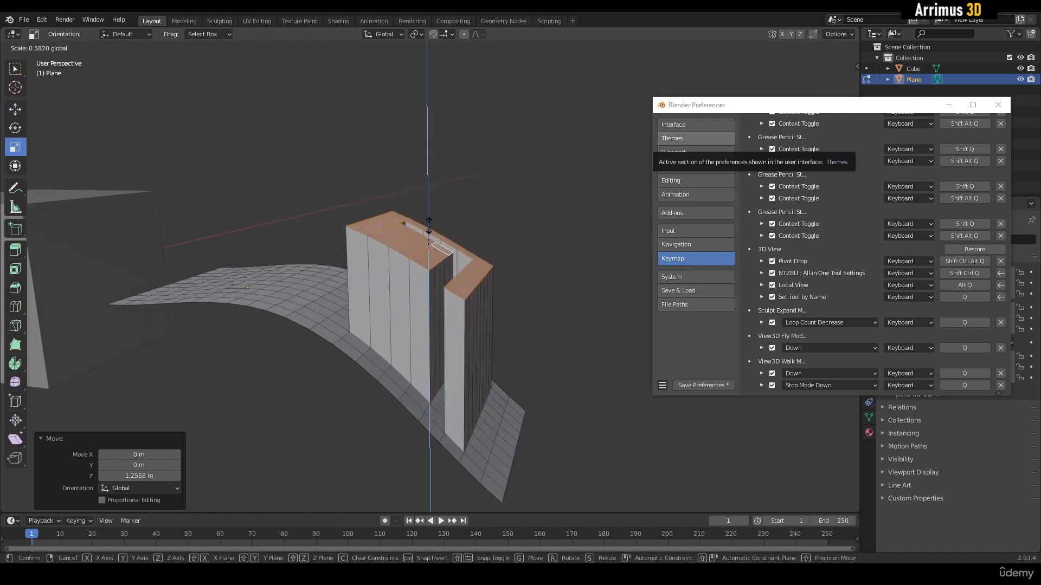
key(0)
key(Return)
Try to scale the selected raised faces to 0 along global Y, and undo it.
middle_drag(428, 228, 457, 256)
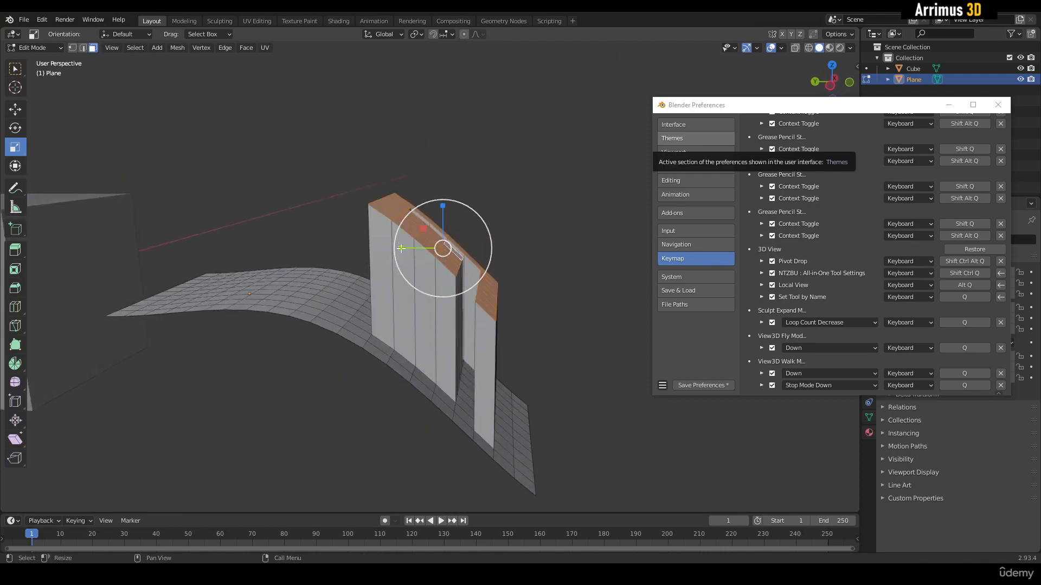
drag(401, 248, 464, 279)
middle_drag(465, 279, 410, 283)
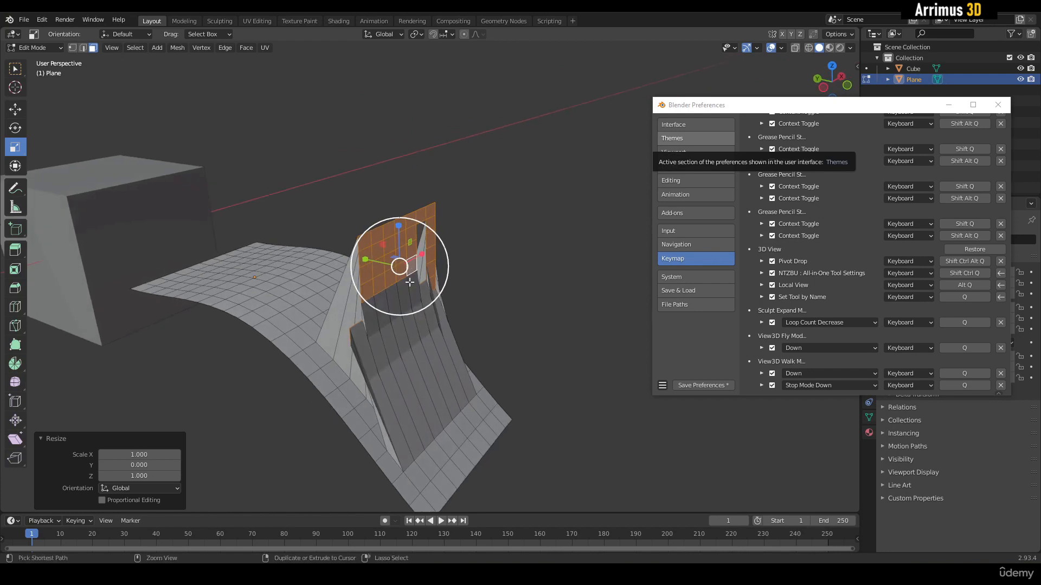
key(ctrl+z)
Bring up the Add-ons preferences and show the Edit tools in the 3D viewport's sidebar.
drag(779, 111, 272, 121)
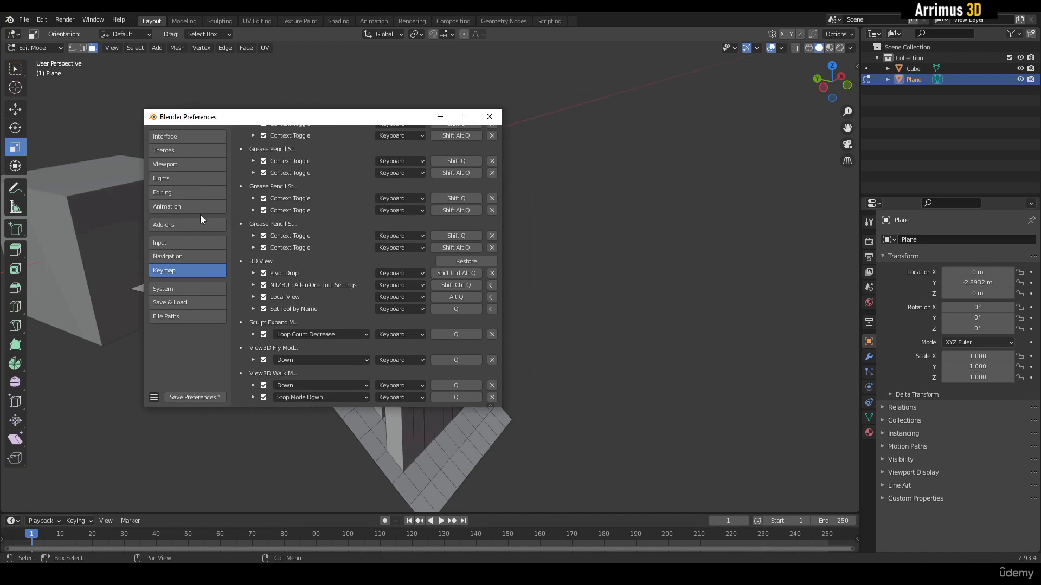
click(174, 227)
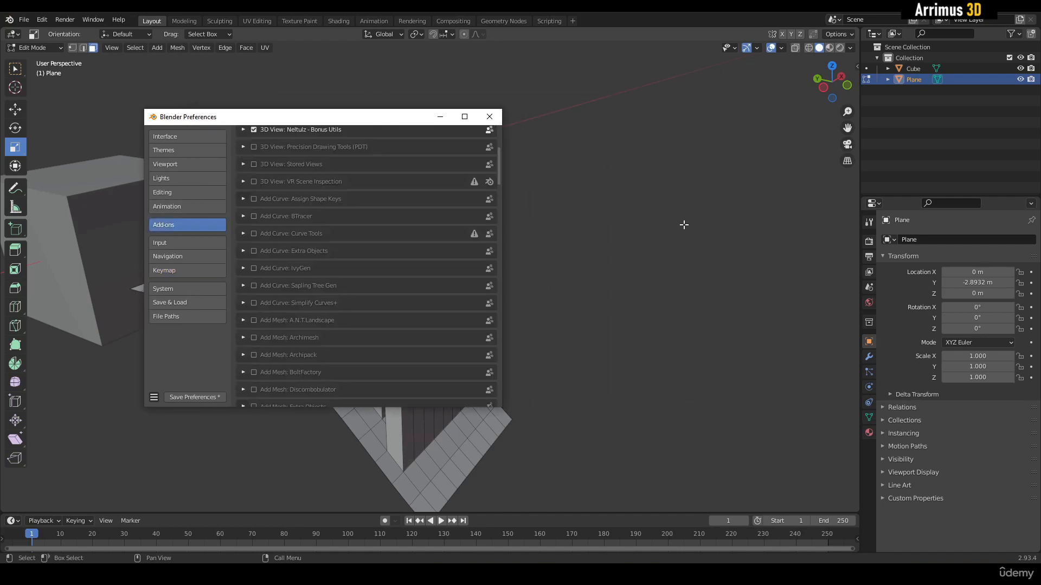
middle_drag(625, 235, 674, 191)
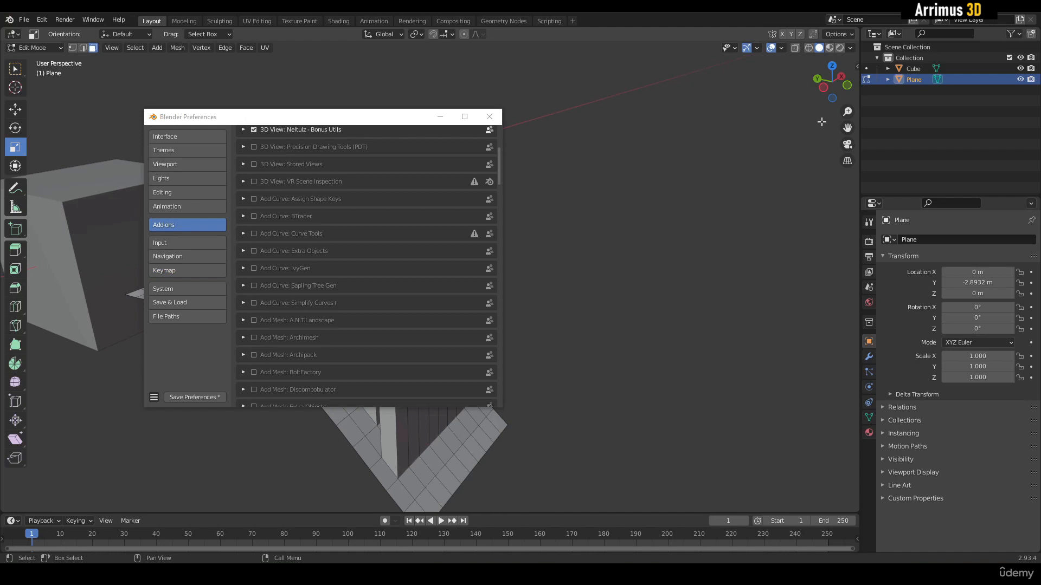
key(n)
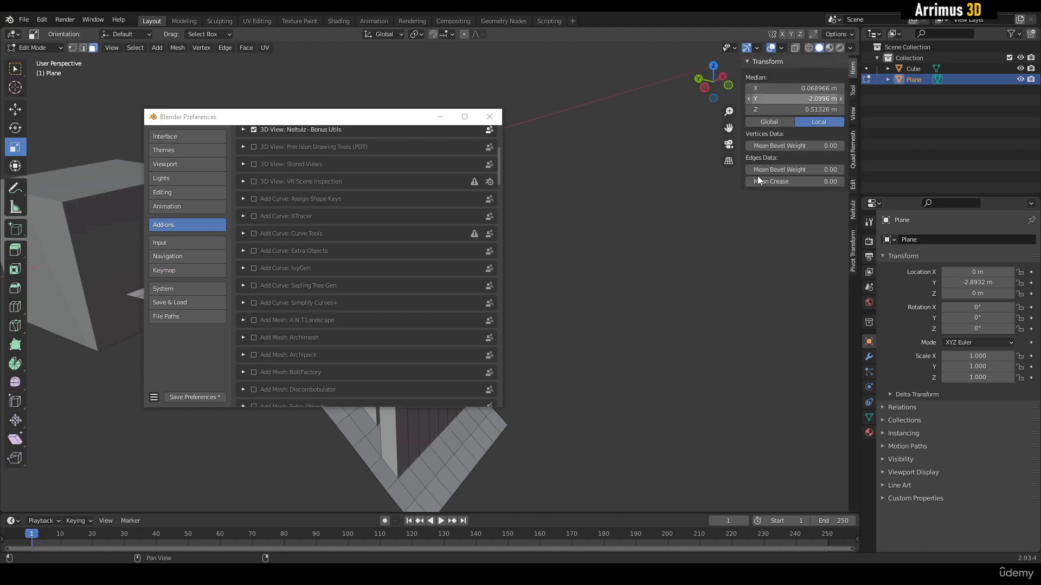
click(854, 91)
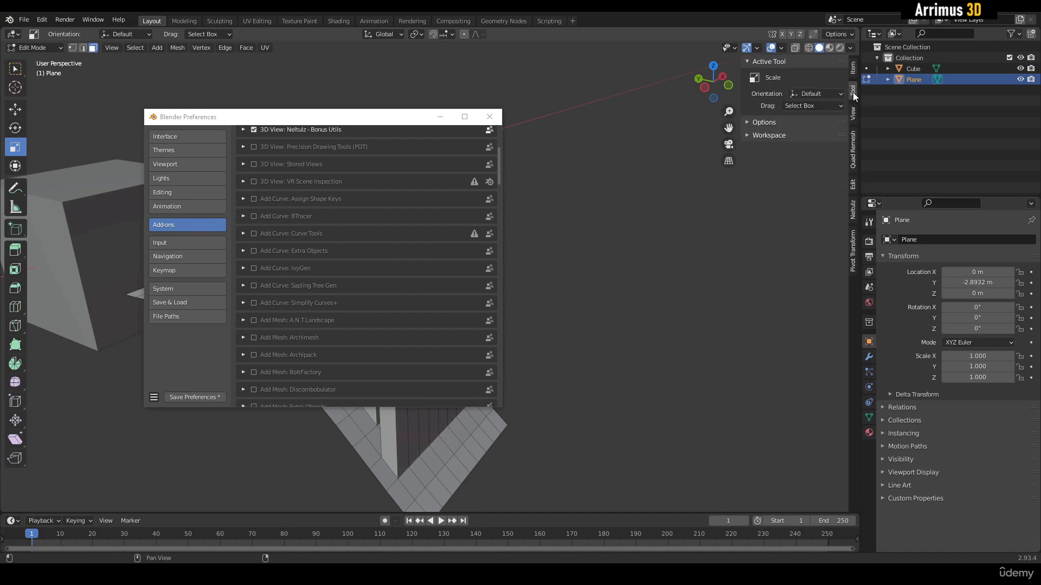
click(854, 185)
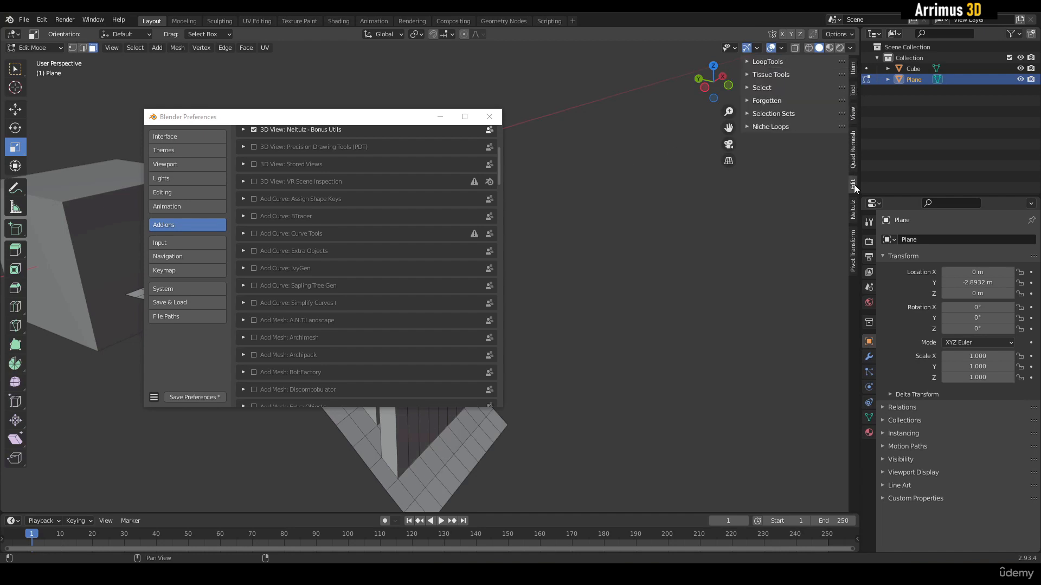
Expand the Niche Loops and Forgotten tool groups among the sidebar's Edit tools.
click(766, 61)
click(765, 61)
click(777, 126)
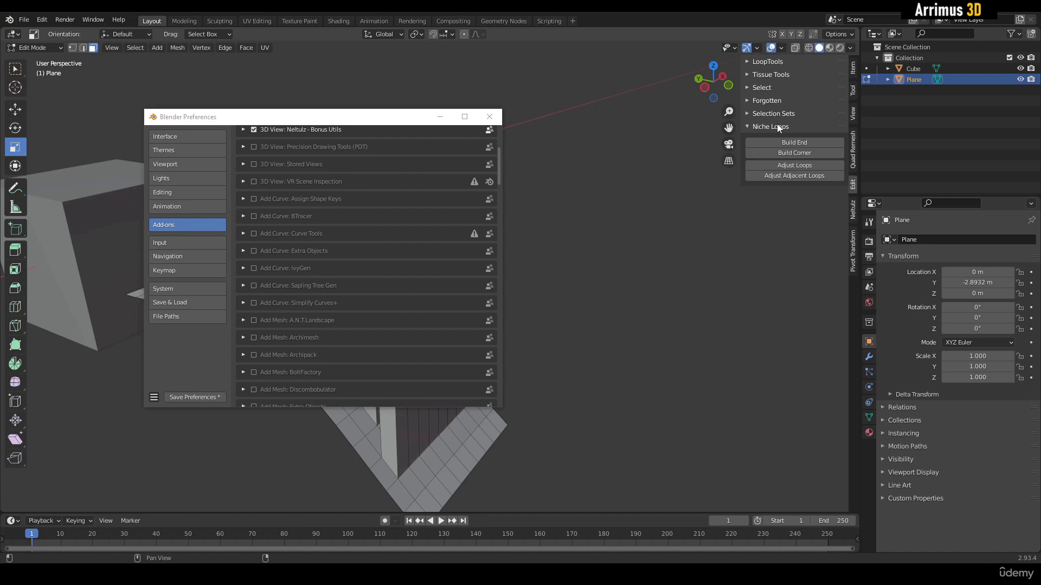
click(766, 101)
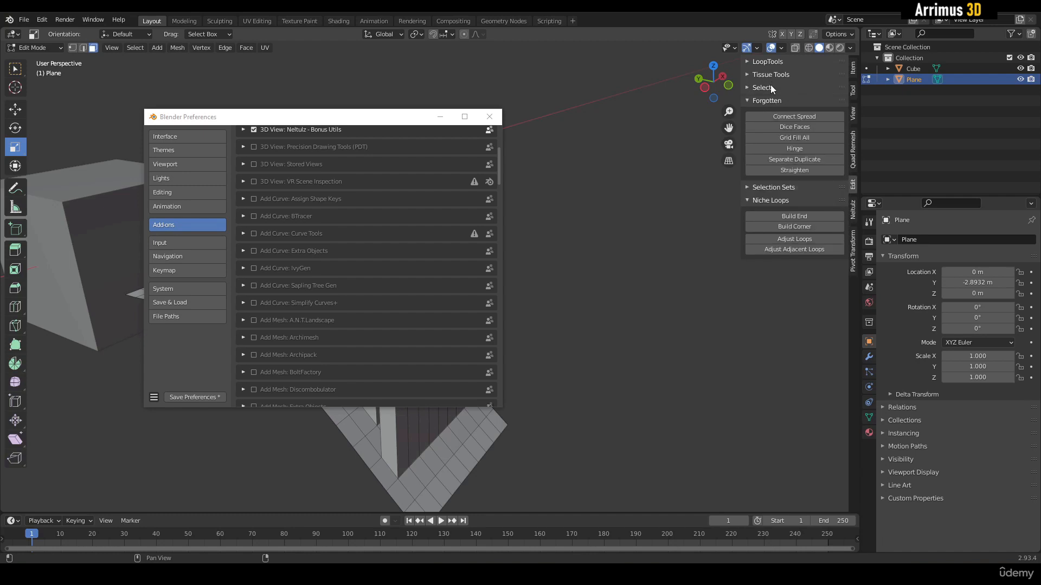
click(854, 148)
click(854, 185)
Expand the Selection Sets, Tissue Tools and LoopTools groups, and look at the Quad Remesher settings.
drag(499, 169, 502, 135)
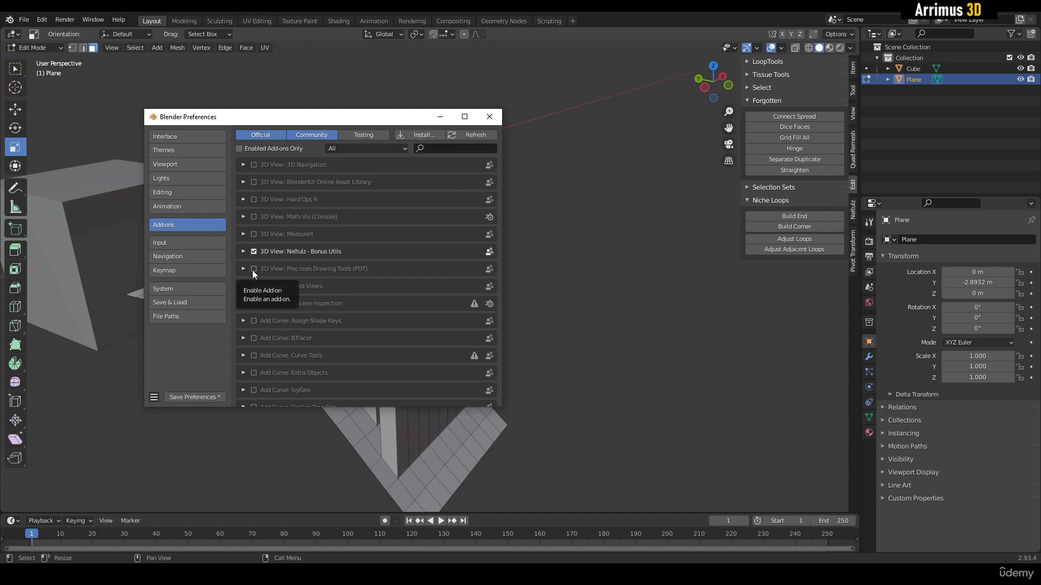
click(154, 399)
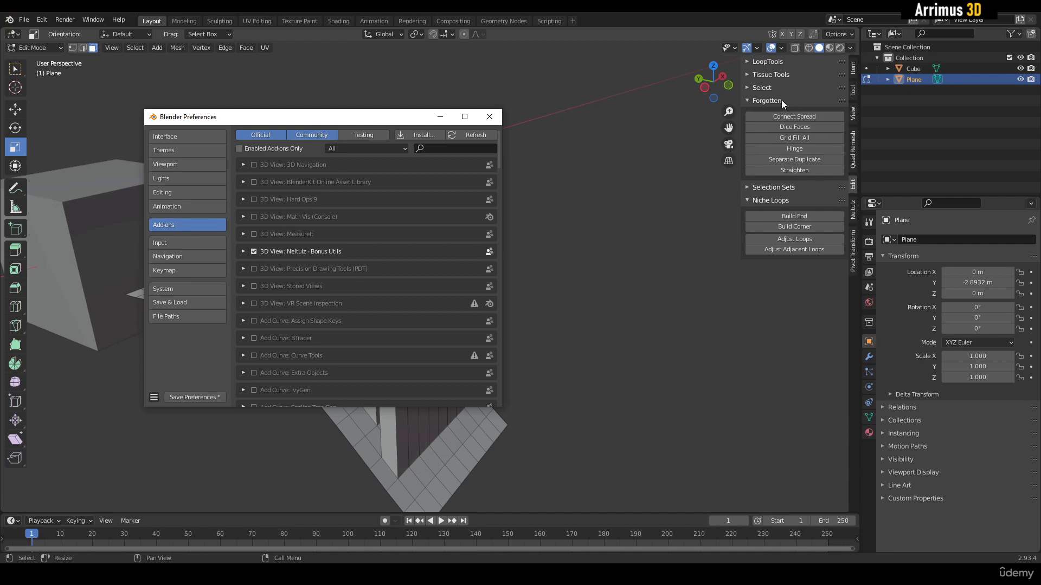
click(788, 187)
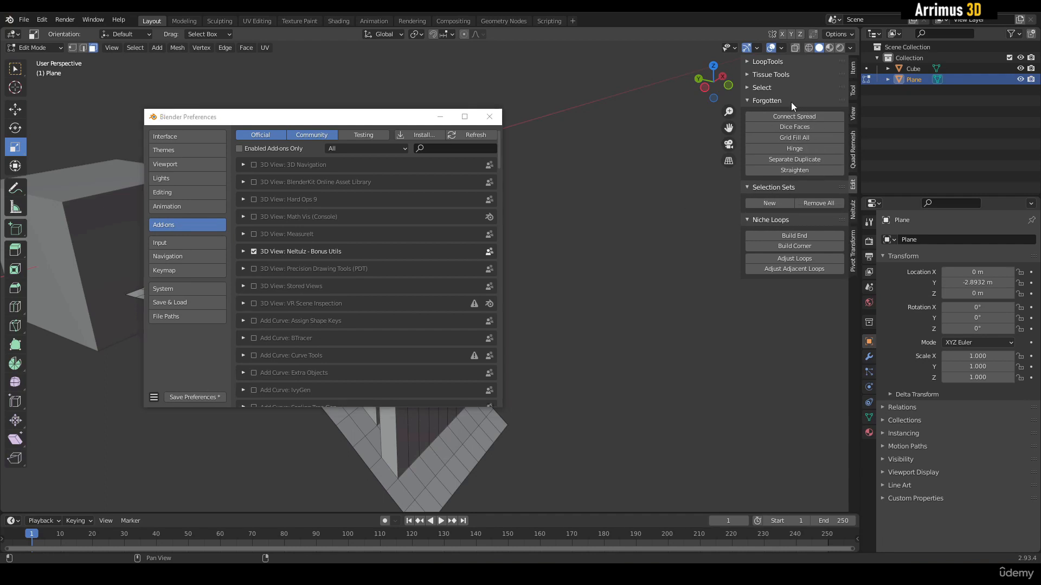
click(772, 62)
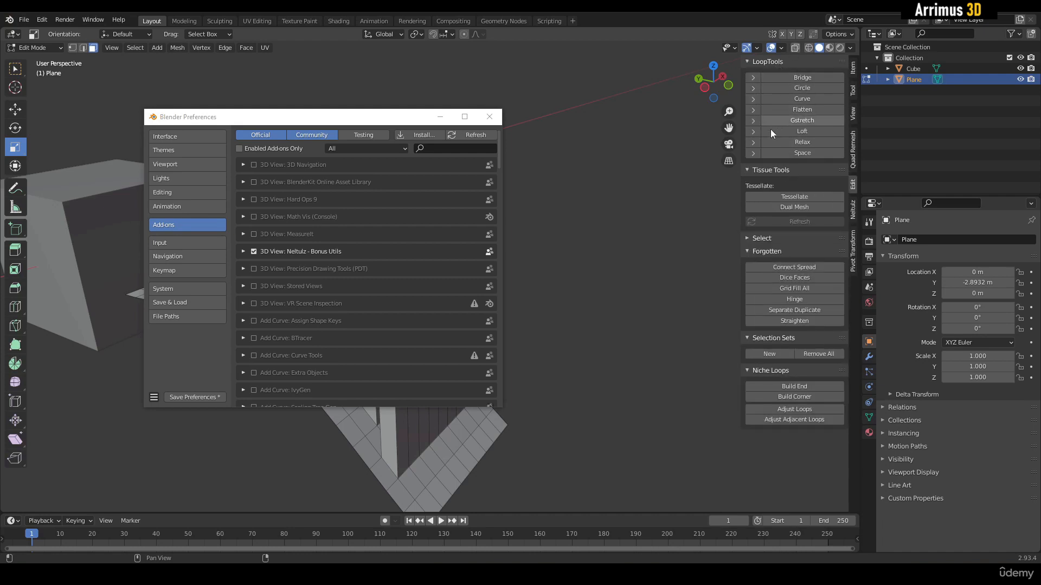
click(853, 153)
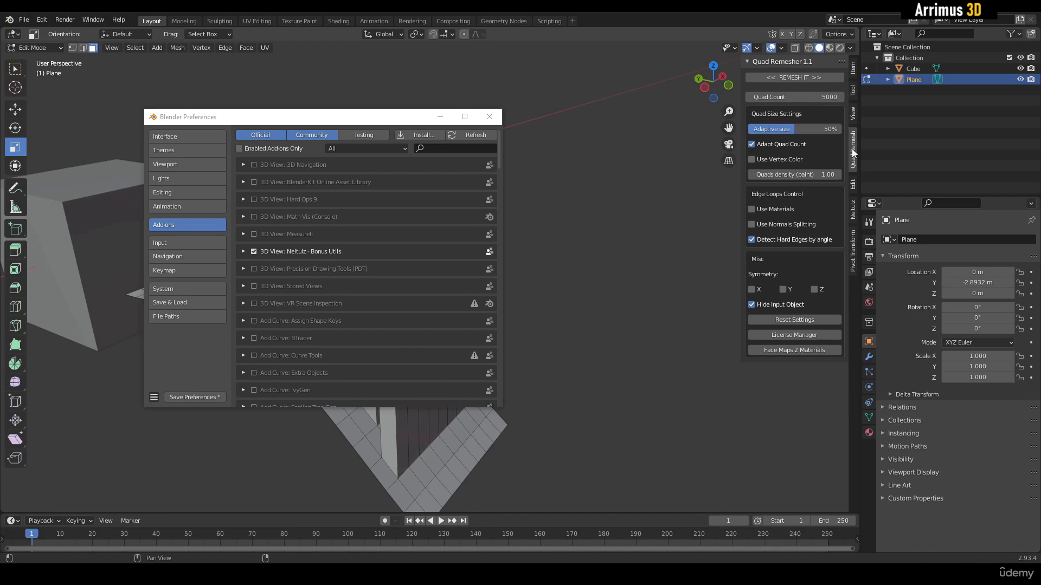
click(853, 185)
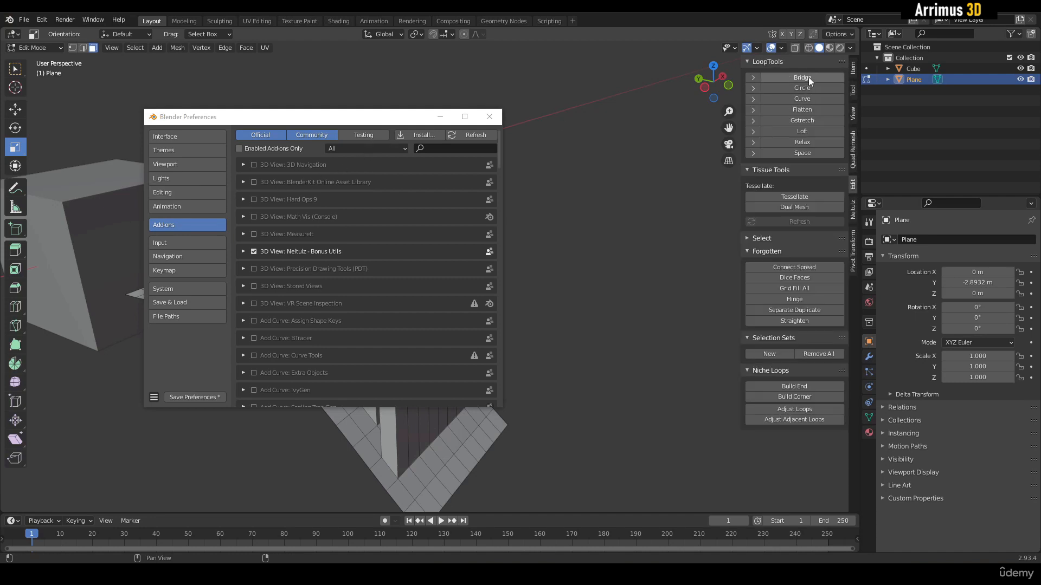
Search the add-ons for "loop" and move the preferences window clear of the LoopTools group.
click(441, 149)
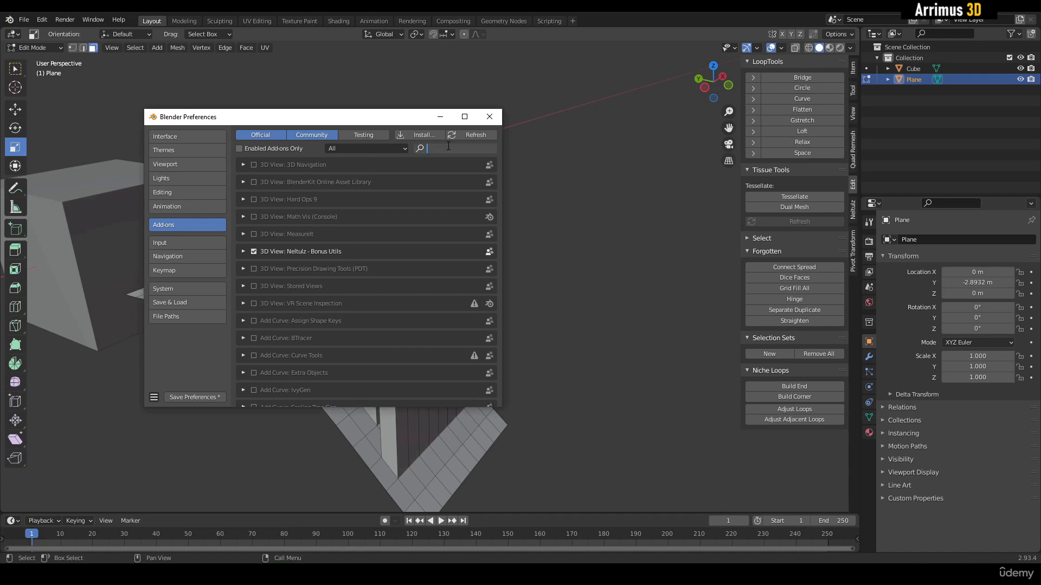
text(loop)
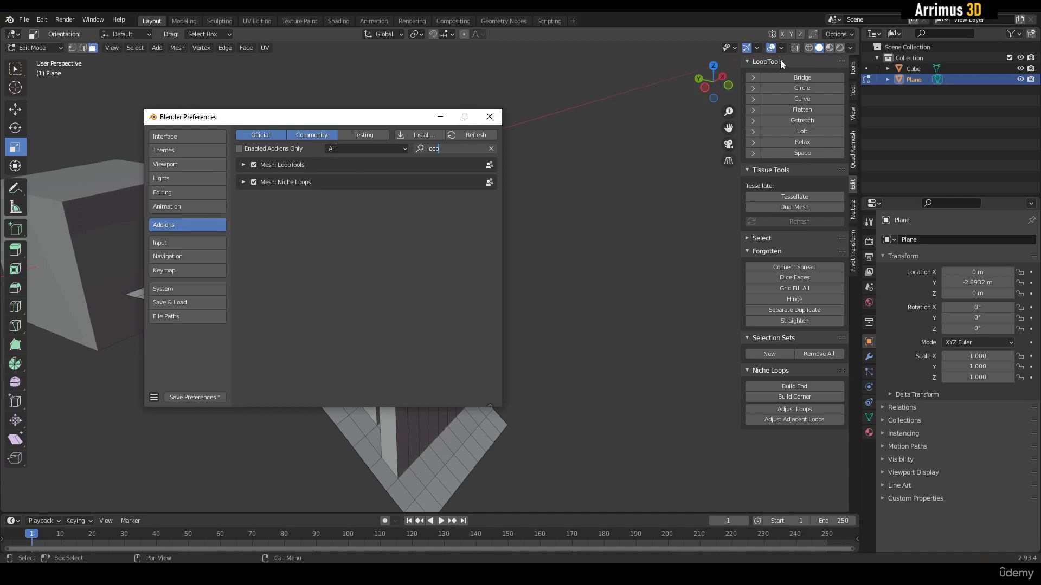
drag(415, 118, 643, 202)
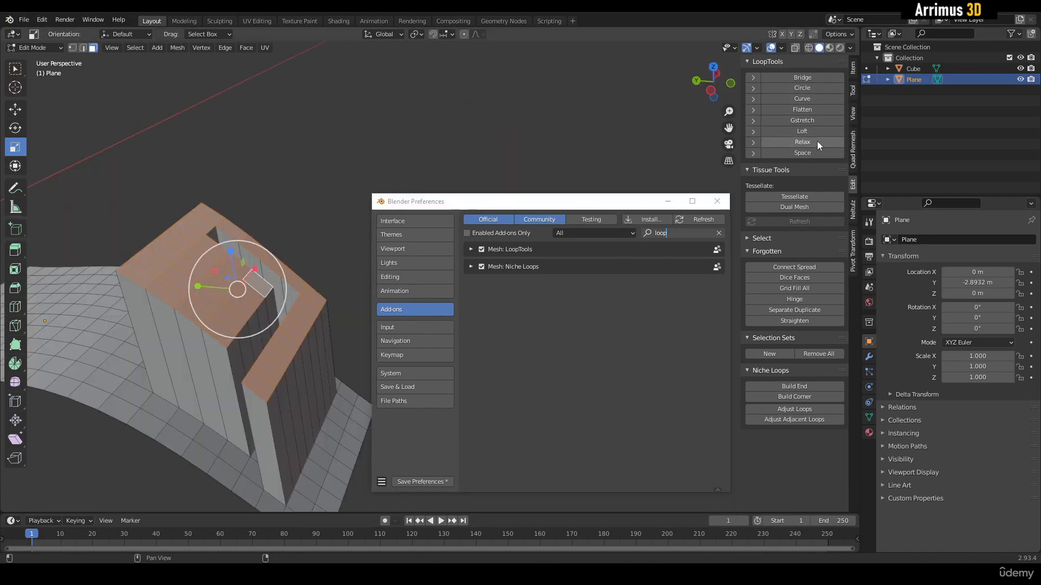
Try LoopTools Flatten on the selected raised faces, and undo it.
shift+middle_drag(572, 152, 616, 116)
click(809, 108)
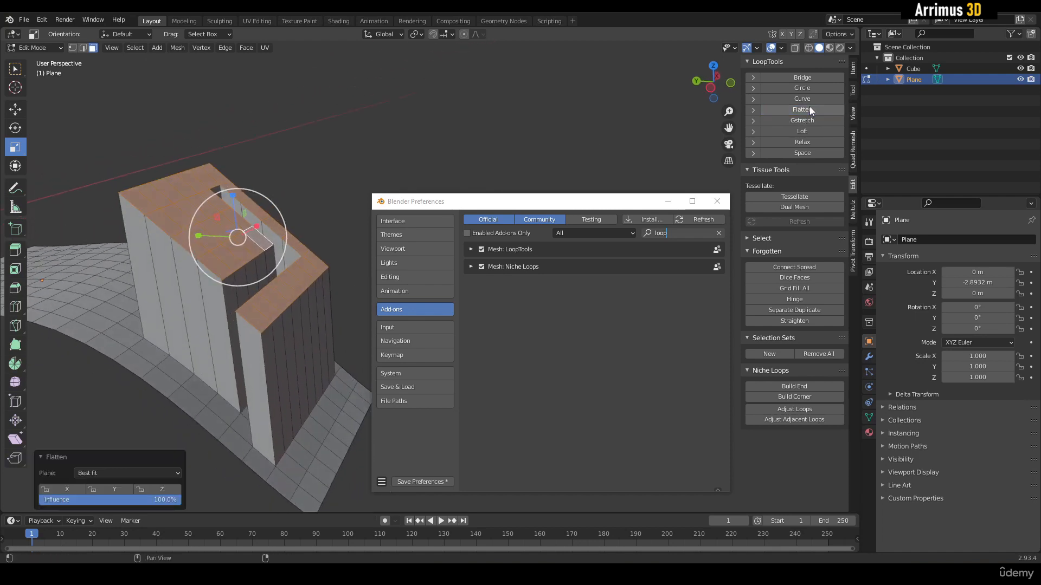
key(ctrl+z)
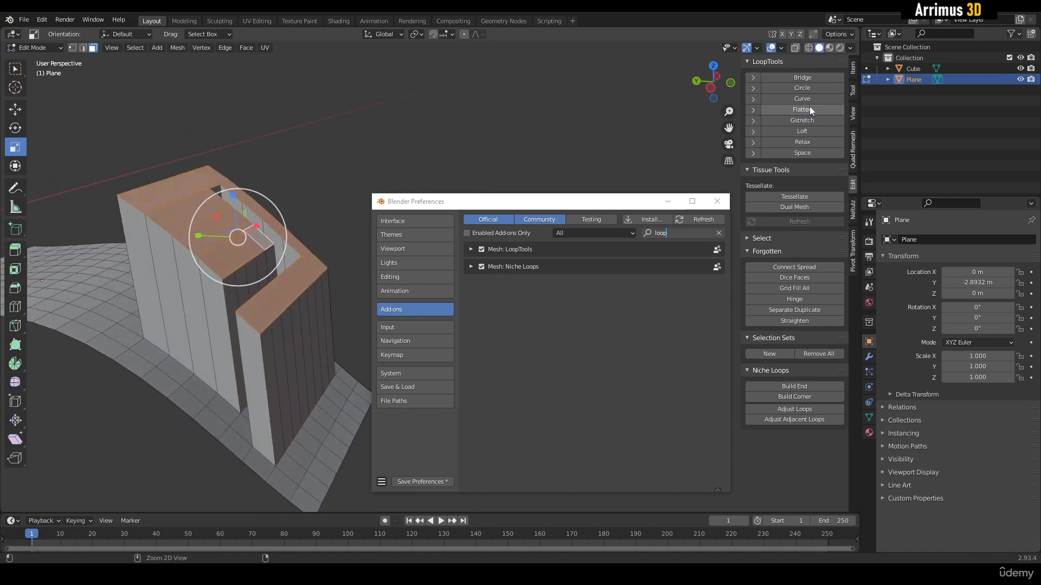
Undo the raising of the selected faces on the curved plane and clear the face selection.
middle_drag(538, 114, 414, 139)
key(ctrl+z)
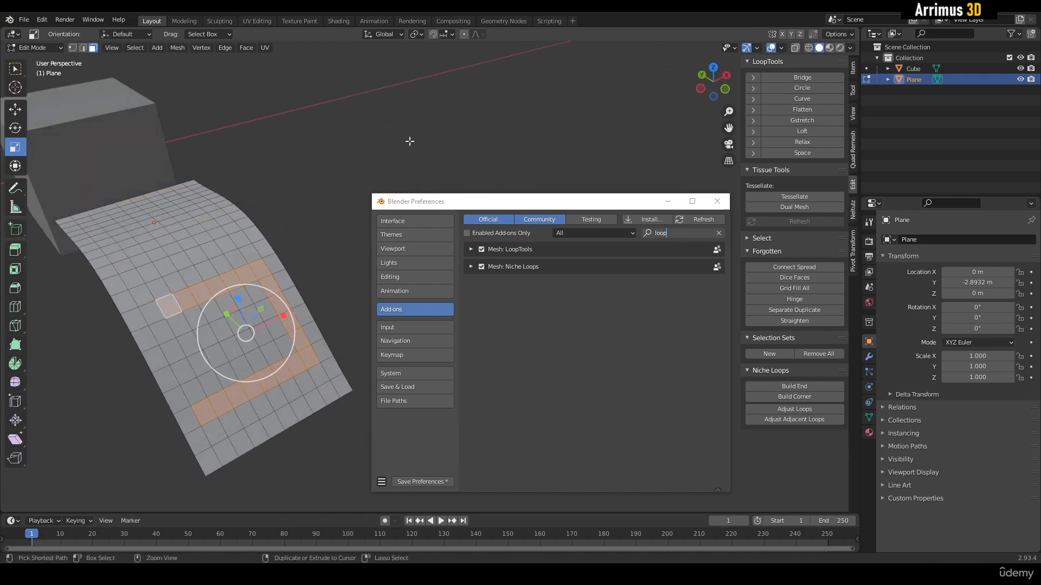
shift+middle_drag(300, 261, 310, 235)
click(309, 181)
middle_drag(281, 199, 271, 238)
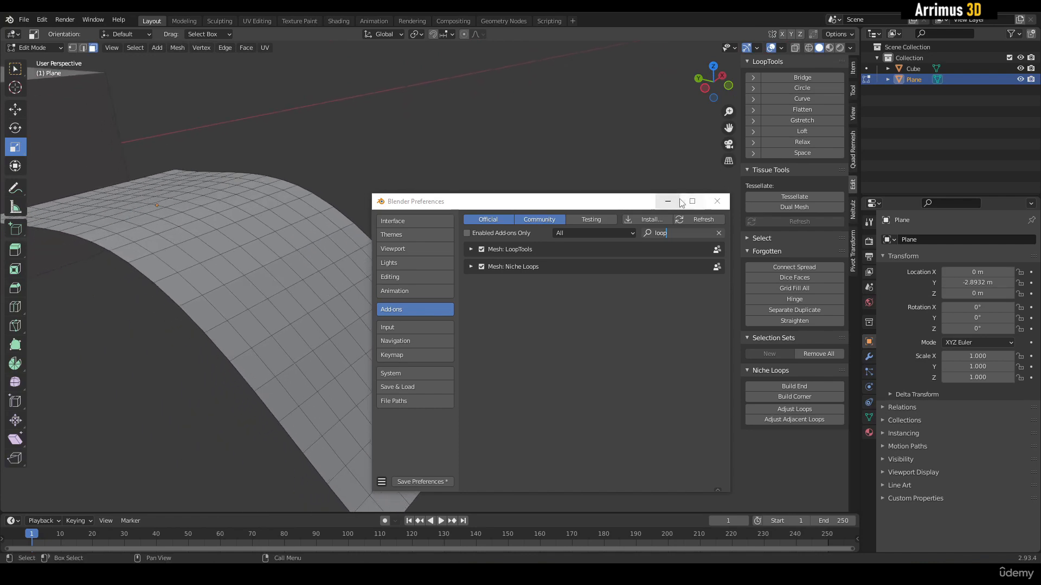
Close the preferences window and switch the plane to edge selection.
click(717, 201)
key(2)
middle_drag(360, 232, 437, 263)
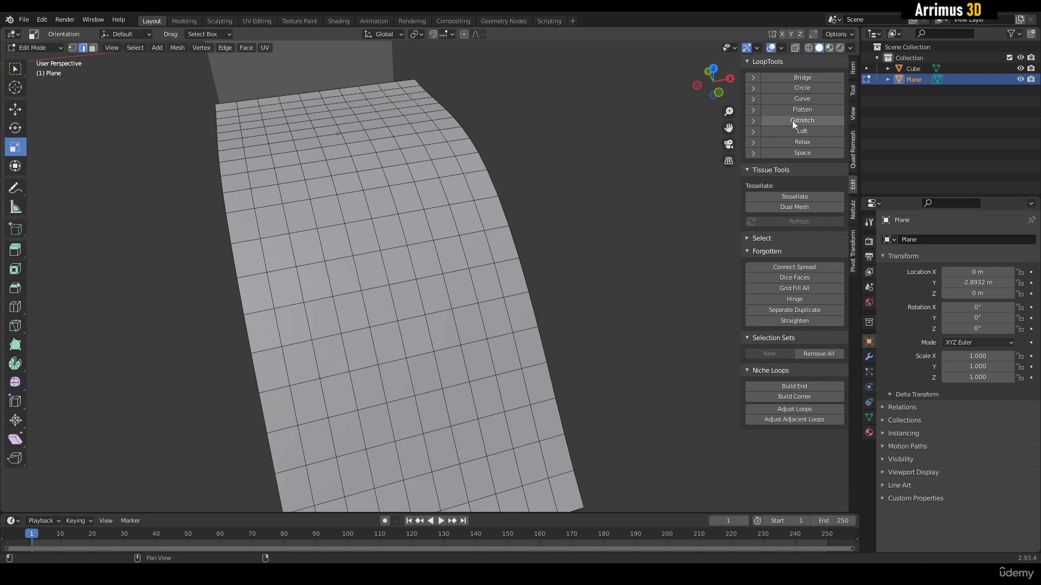
Select a shortest path of edges running down the plane's slope and try LoopTools Gstretch on it.
middle_drag(575, 206, 474, 231)
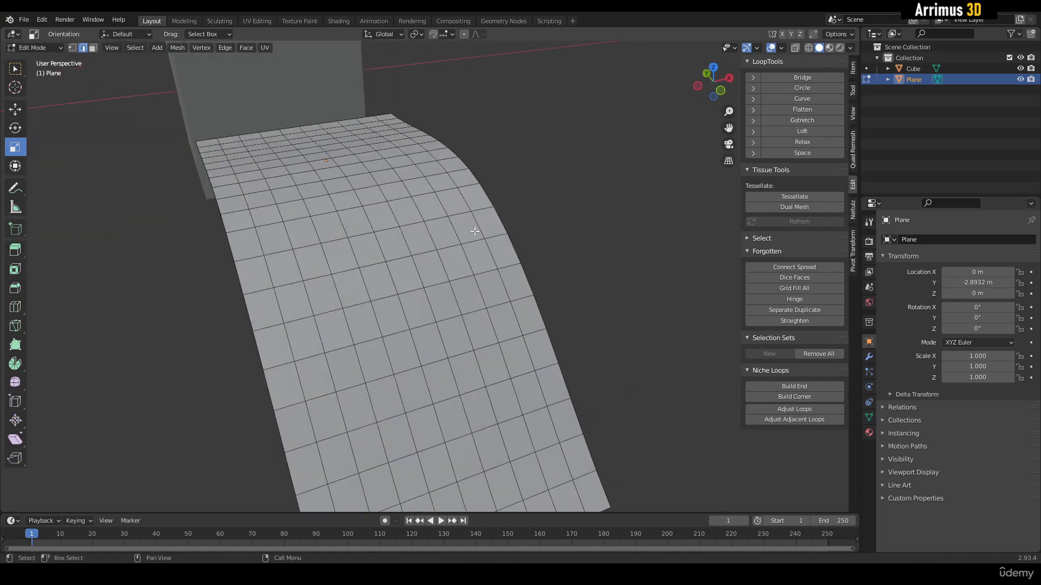
middle_drag(491, 321, 453, 273)
ctrl+click(349, 194)
click(830, 119)
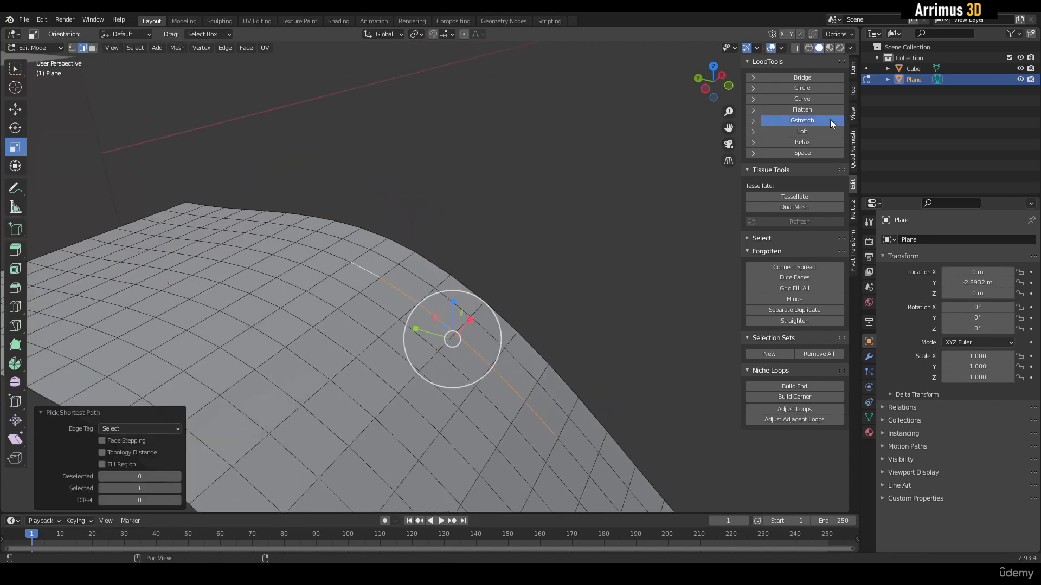
middle_drag(628, 227, 564, 395)
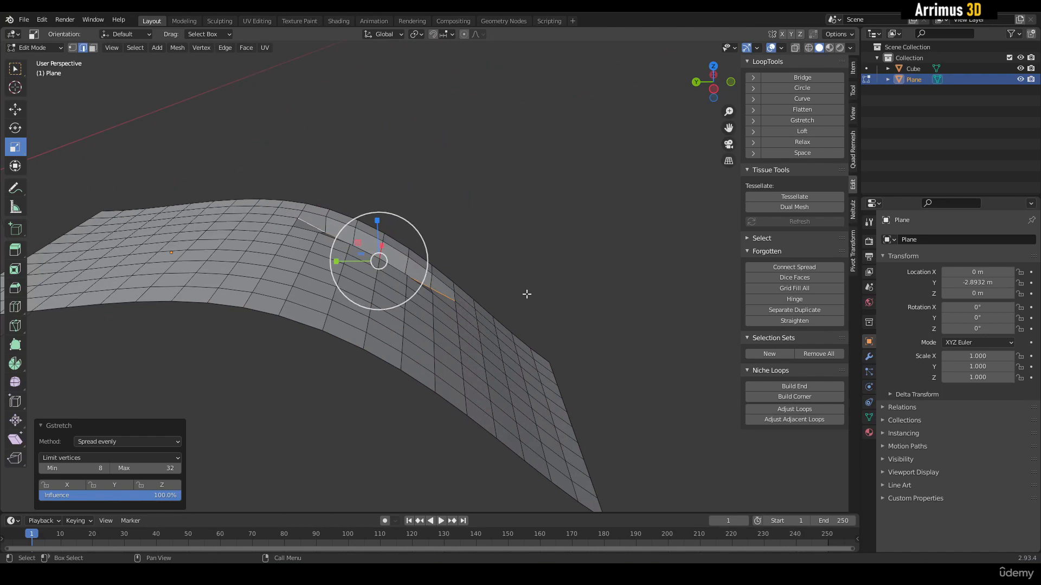
middle_drag(526, 293, 298, 252)
Switch to face selection, select a filled rectangular region on the plane's slope and try LoopTools Flatten on it.
key(3)
click(321, 232)
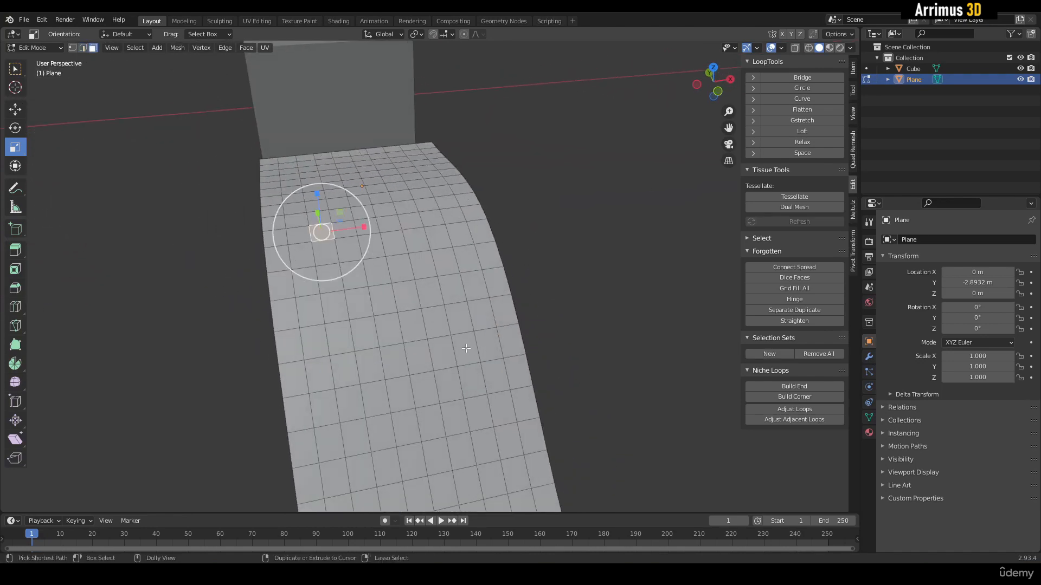
ctrl+shift+click(465, 347)
middle_drag(468, 271, 376, 336)
click(799, 109)
Duplicate the plane in Object Mode and place the copy about 3.84 m away along X.
key(Tab)
key(shift+d)
key(x)
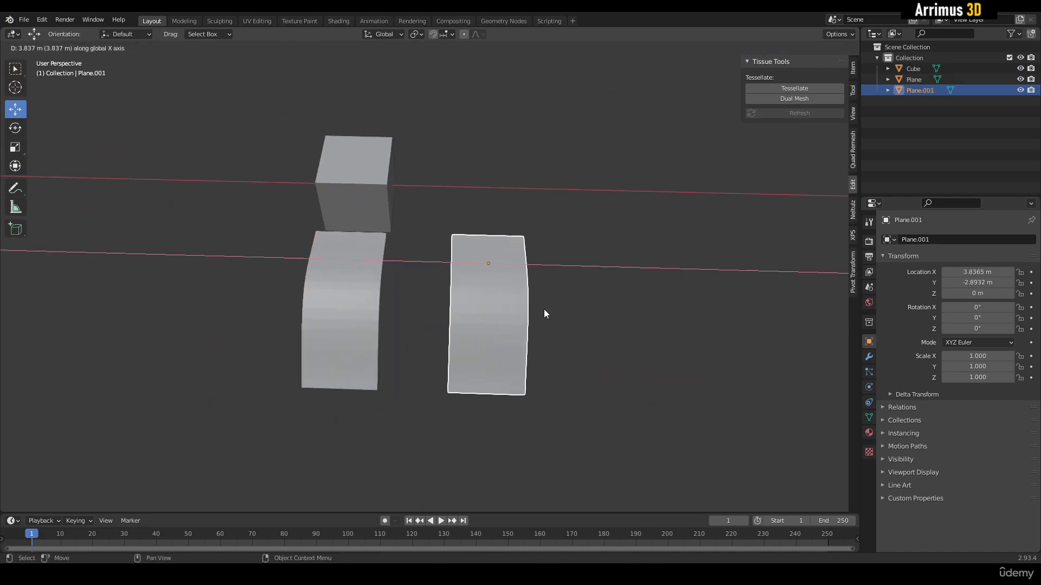
click(544, 309)
Edit the duplicated plane and extend its face selection toward the cube with another filled region.
key(Tab)
shift+middle_drag(523, 310, 499, 303)
scroll(477, 312, up, 5)
key(KP_Decimal)
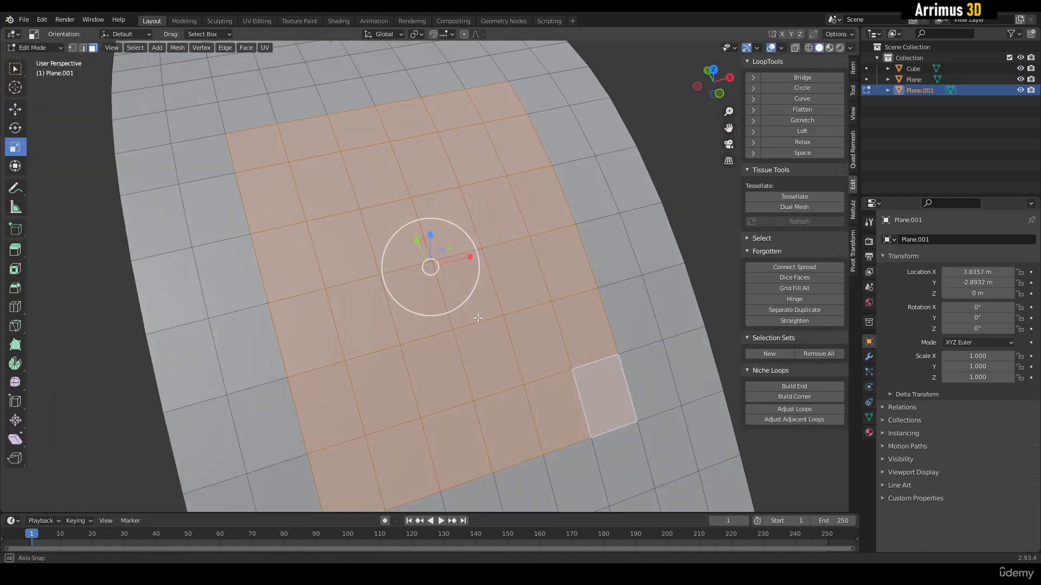
scroll(476, 319, down, 2)
shift+click(298, 162)
shift+middle_drag(448, 120, 457, 178)
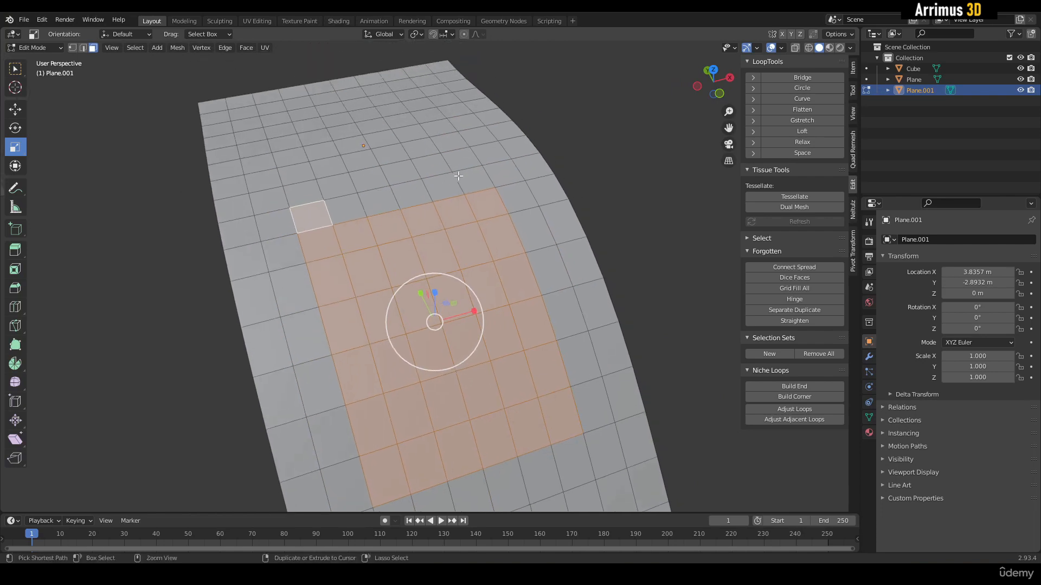
ctrl+shift+click(467, 161)
Flatten the selected face region of the duplicated plane with LoopTools, using the Best fit plane.
middle_drag(412, 260, 469, 255)
key(w)
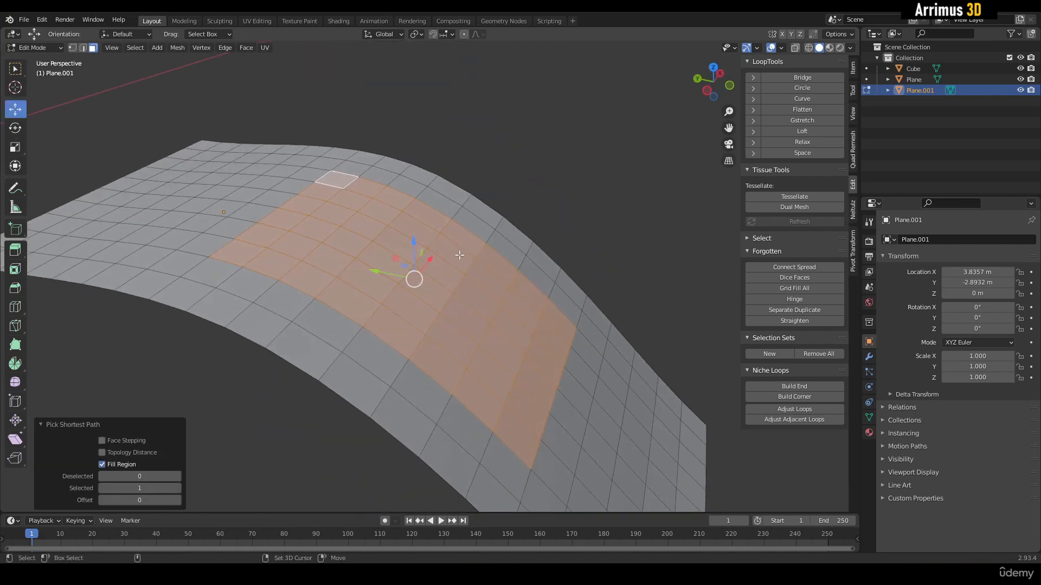
key(shift+f)
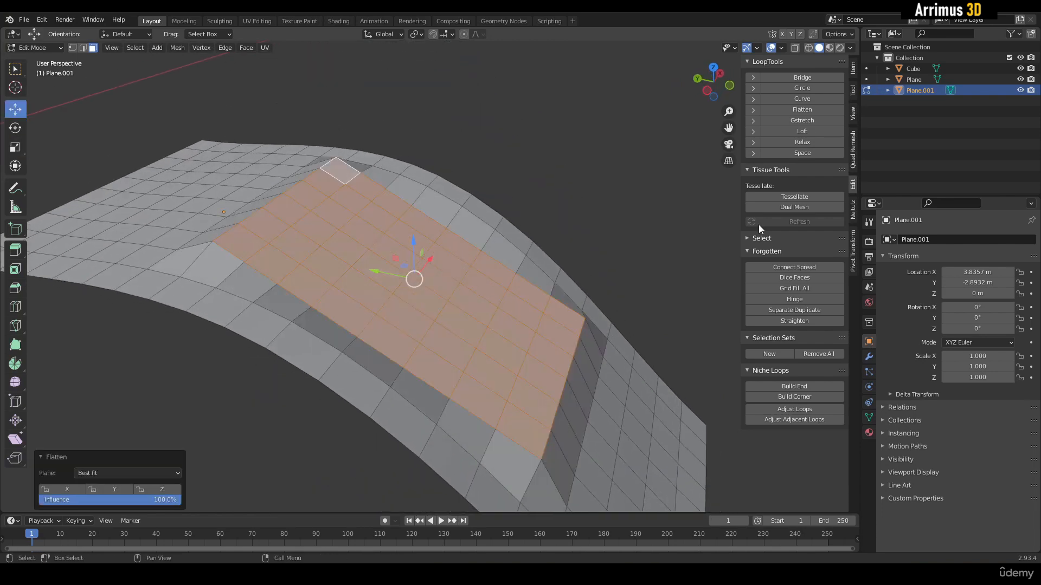
Undo the last flatten of the selected faces and check the shortcut assigned to LoopTools Flatten.
key(ctrl+z)
click(851, 69)
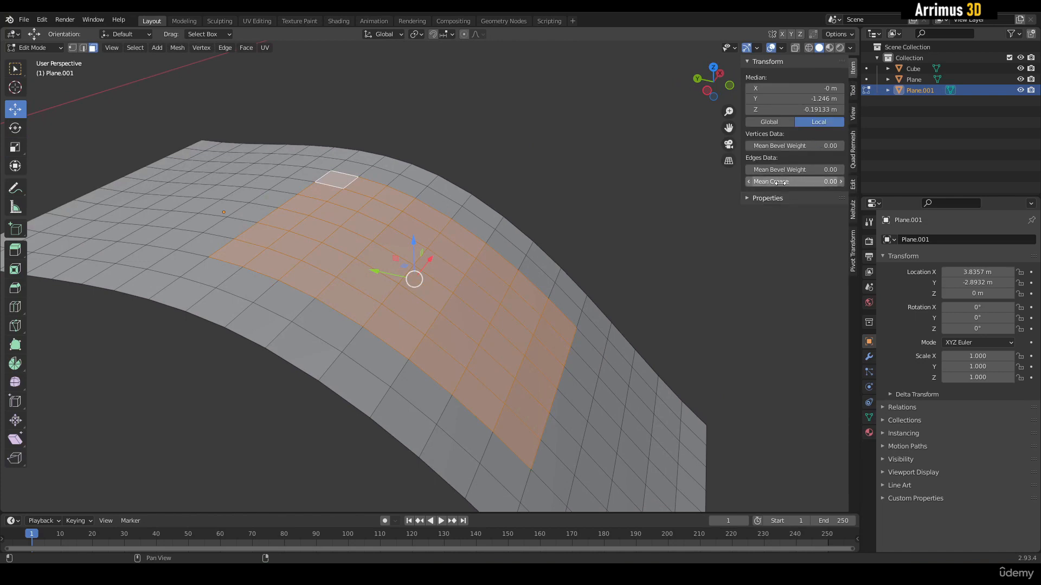
click(853, 185)
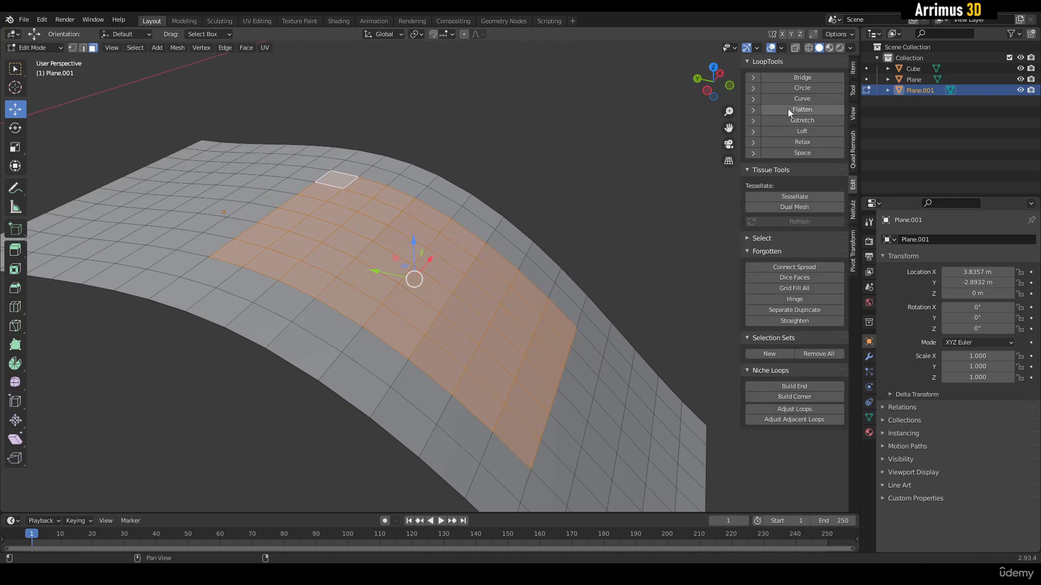
right_click(795, 197)
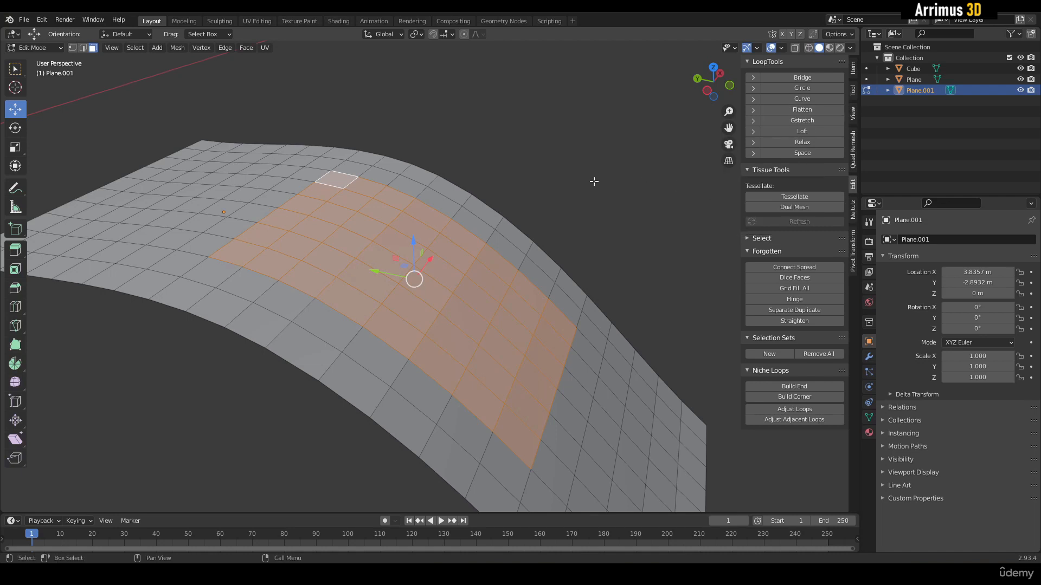
shift+middle_drag(592, 181, 598, 196)
right_click(795, 109)
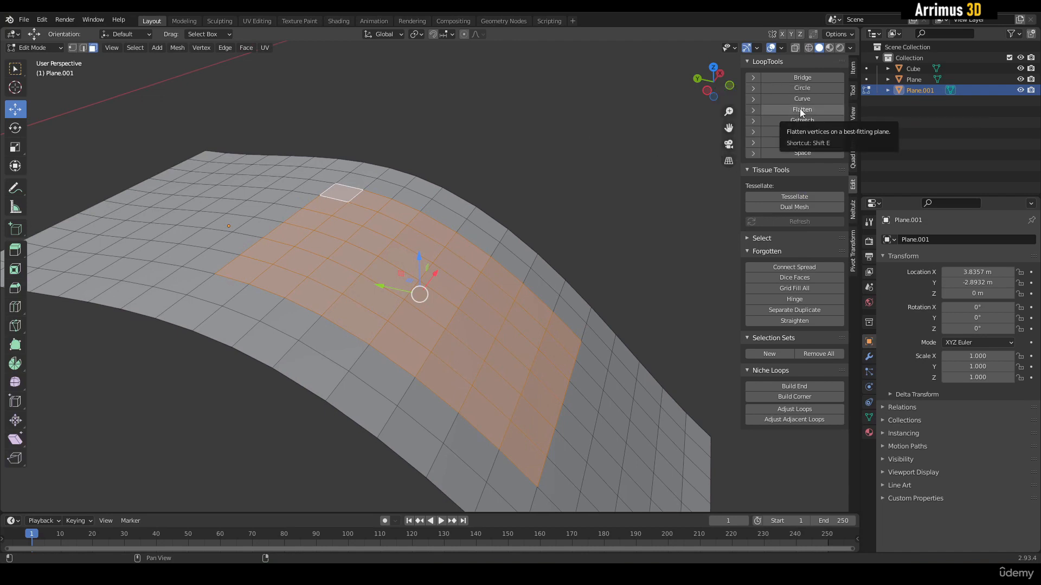
Flatten the selected faces of the plane copy with LoopTools using the Best fit plane, and return to Object Mode.
click(852, 68)
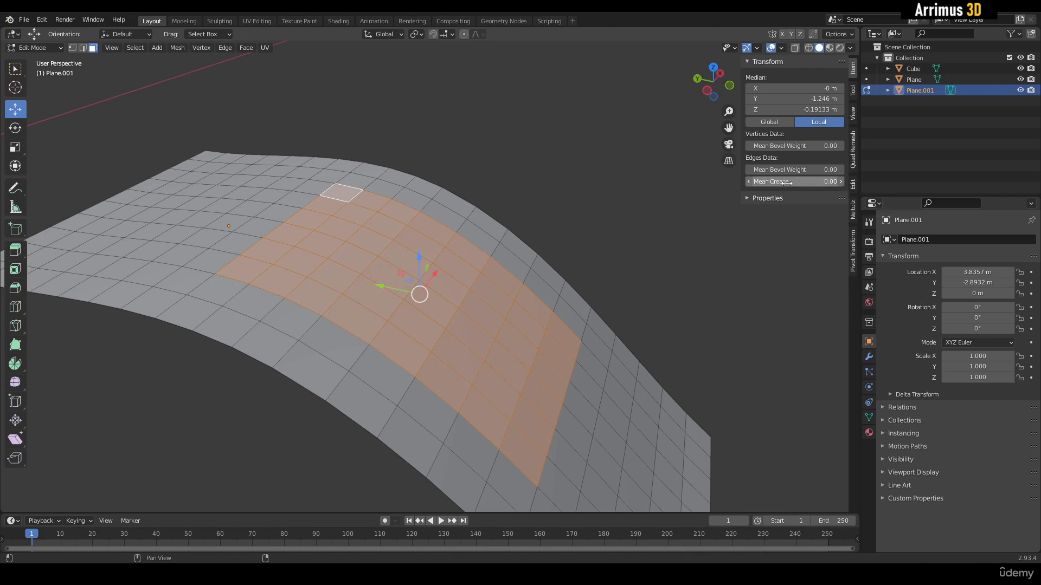
middle_drag(640, 234, 455, 230)
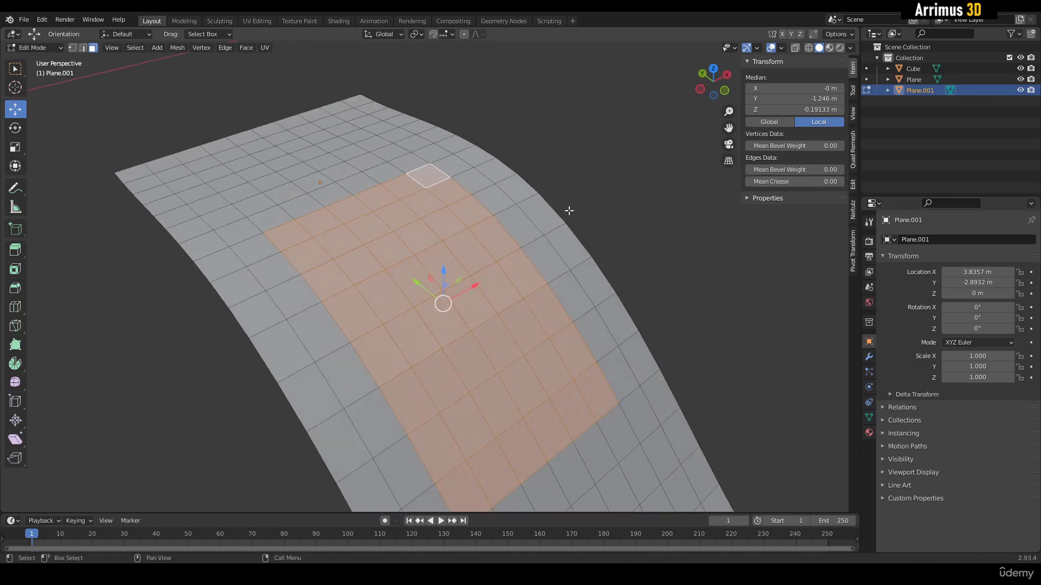
click(854, 185)
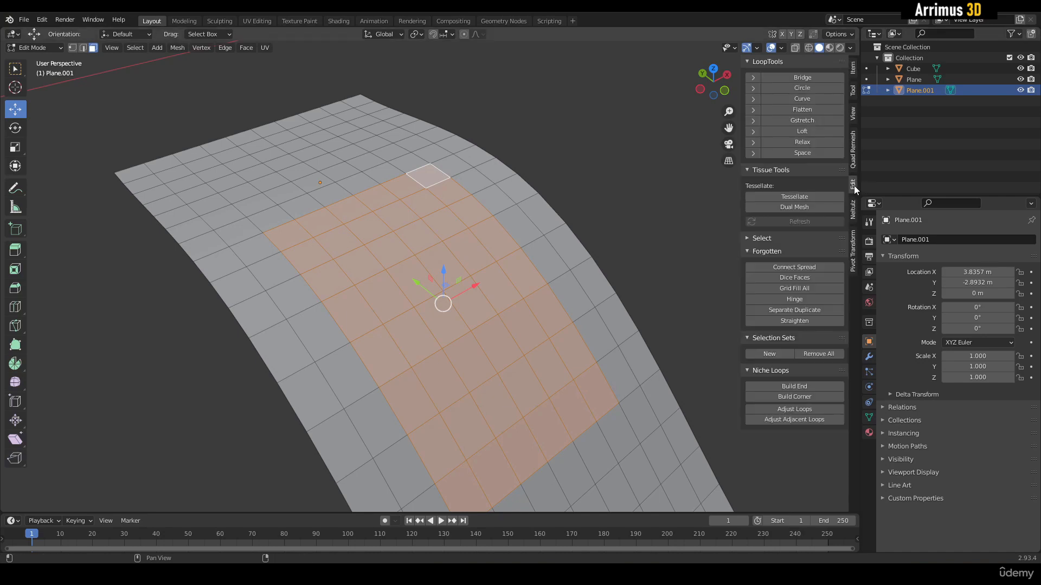
shift+middle_drag(563, 246, 612, 210)
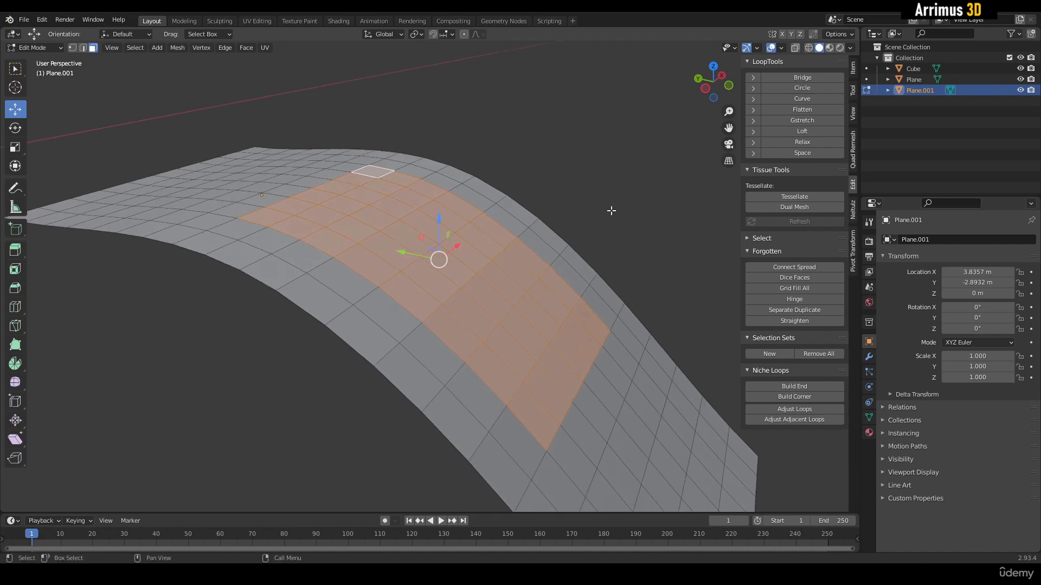
click(802, 110)
middle_drag(364, 259, 396, 241)
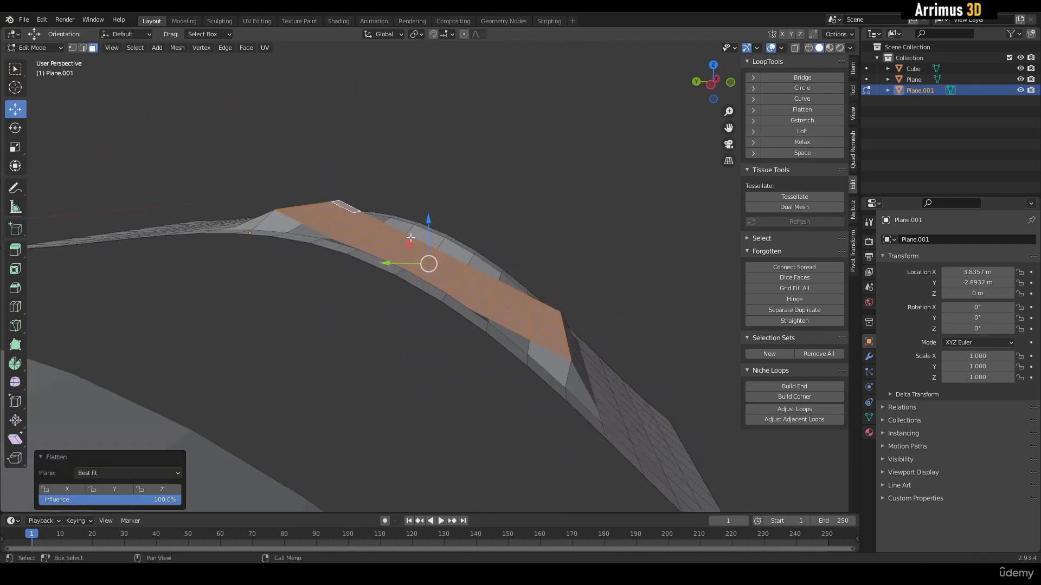
drag(410, 238, 410, 271)
key(Tab)
middle_drag(574, 221, 534, 239)
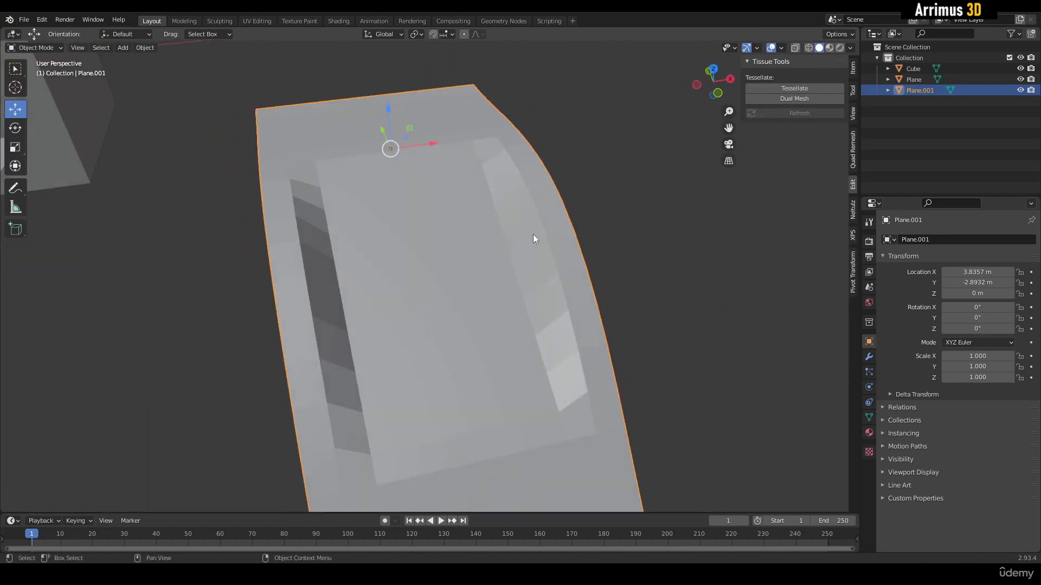
Add a level 3 Subdivision modifier to the plane copy and reduce its viewport level to 2.
key(ctrl+3)
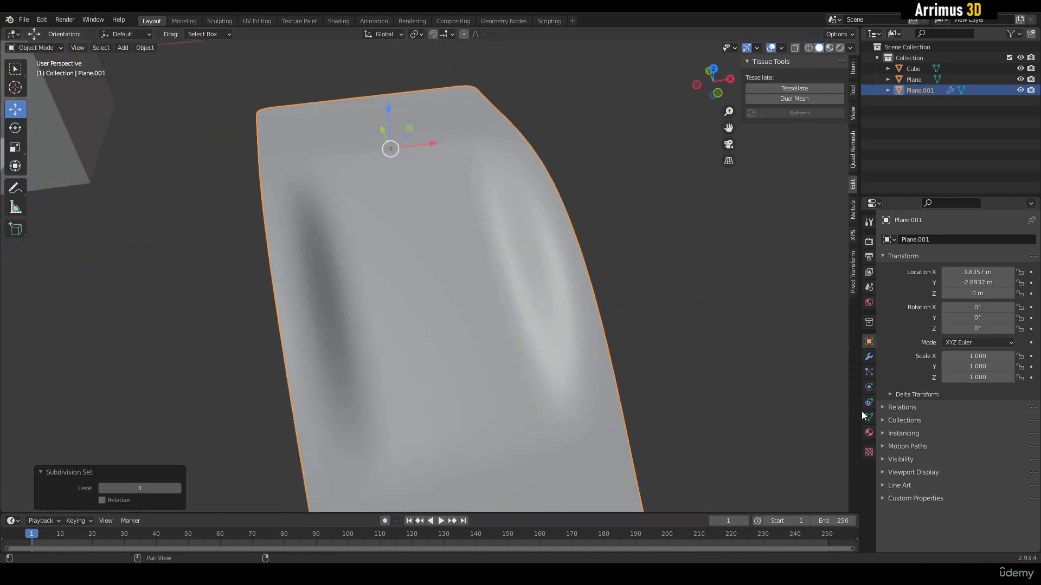
middle_drag(769, 380, 665, 378)
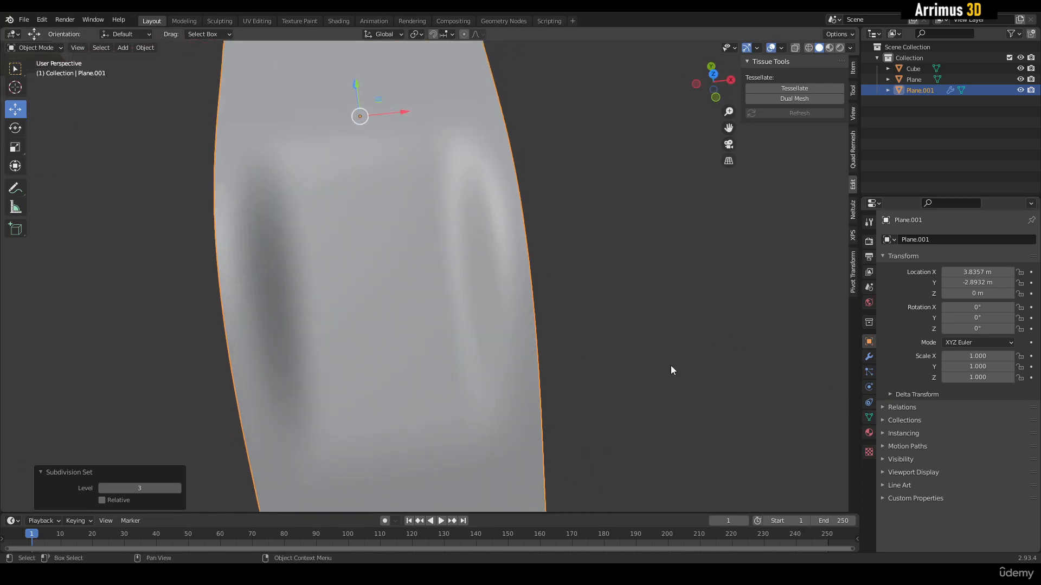
click(869, 357)
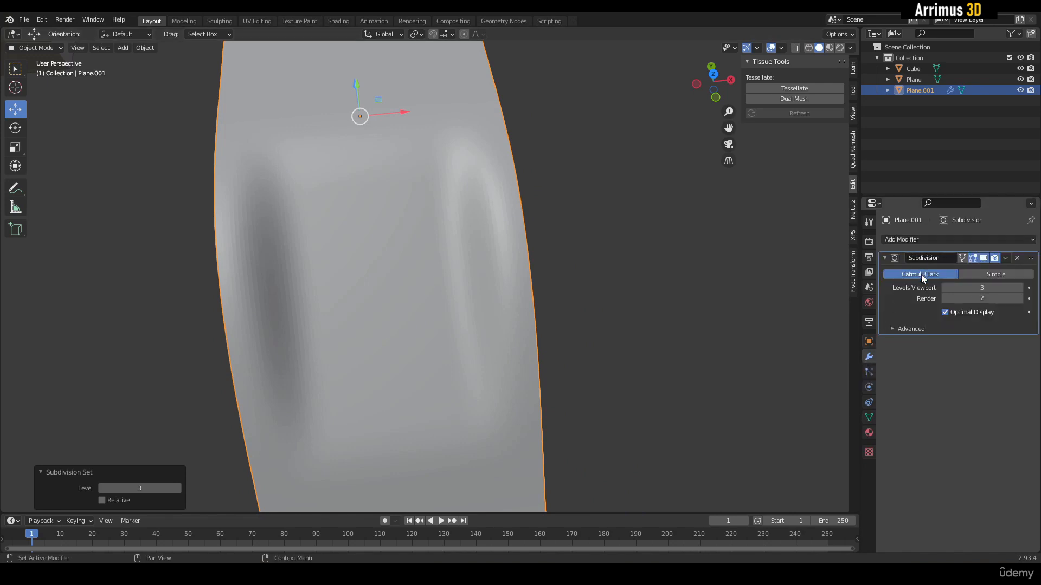
scroll(594, 246, down, 4)
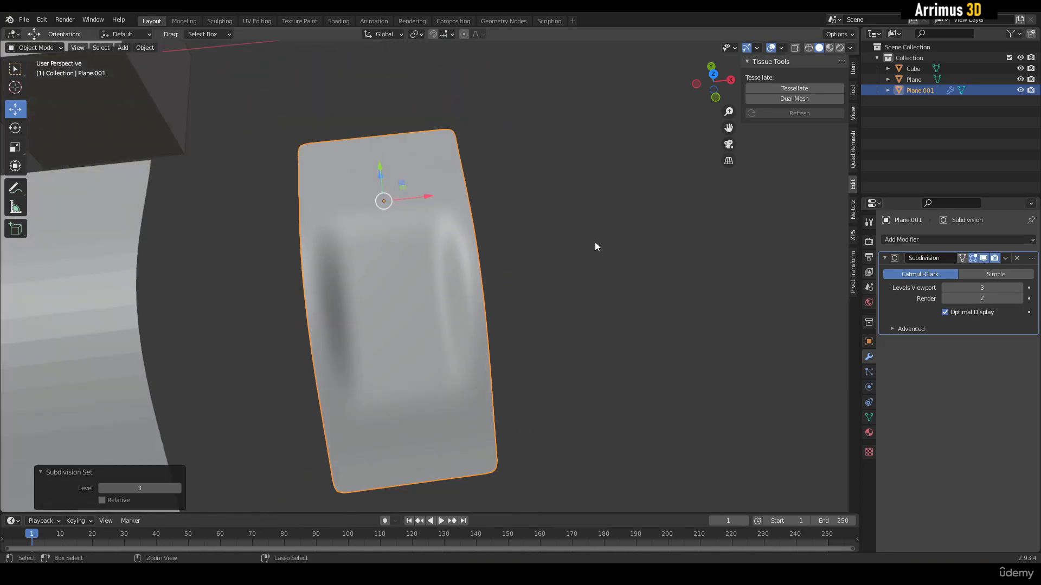
key(ctrl+1)
key(ctrl+2)
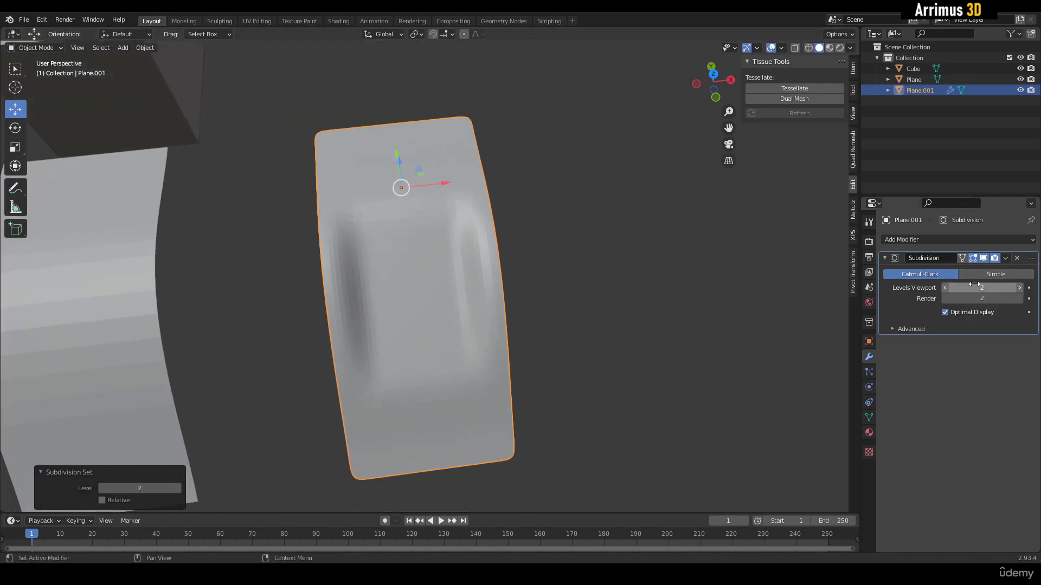
Try Shade Smooth on the plane copy and set it back to Shade Flat.
middle_drag(805, 308, 603, 223)
right_click(476, 218)
click(470, 218)
right_click(472, 227)
click(460, 237)
Enter Edit Mode on the plane copy and turn off the Subdivision modifier's Edit Mode display.
key(Tab)
drag(415, 269, 437, 245)
right_click(437, 245)
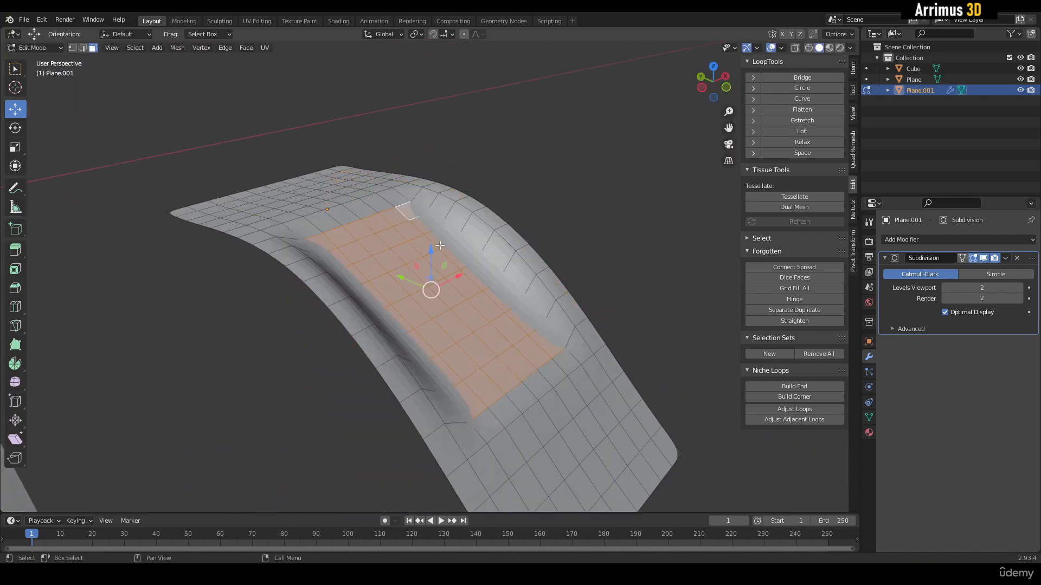
click(972, 259)
alt+middle_drag(609, 270, 562, 270)
key(Tab)
key(Tab)
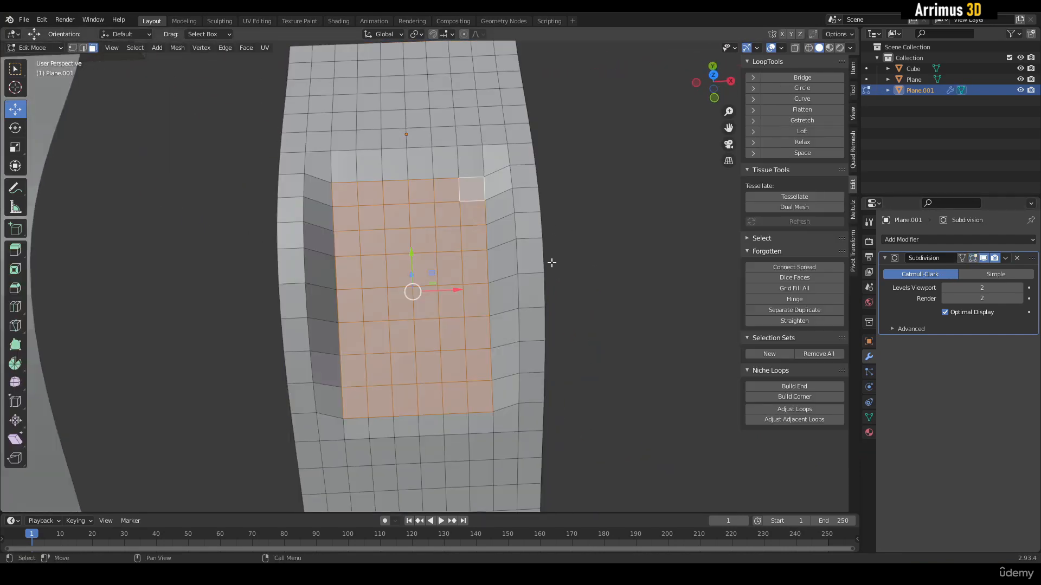
Toggle the Subdivision modifier's Edit Mode display on and off to compare the mesh, and return to Object Mode.
click(973, 259)
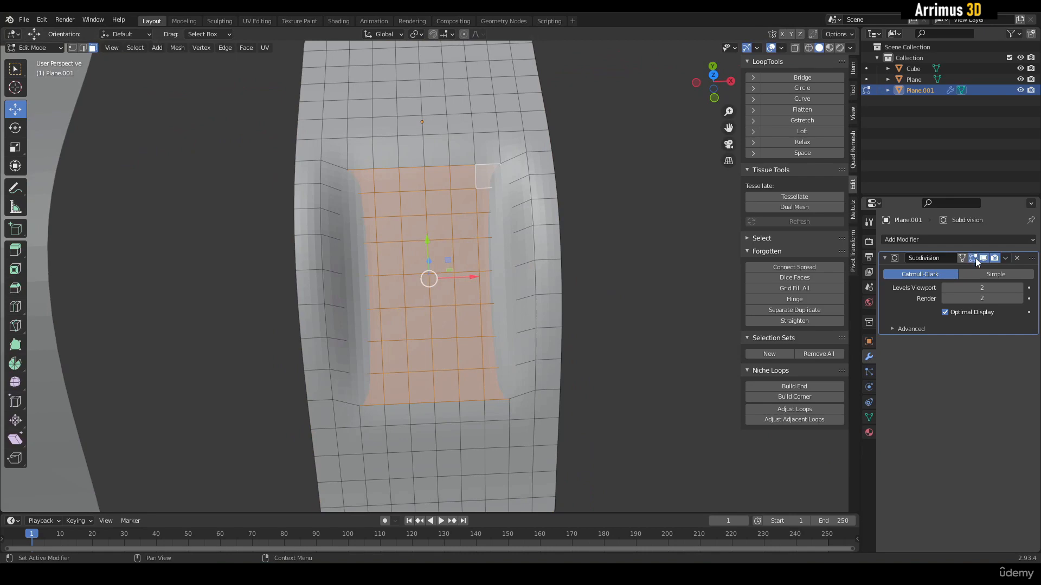
middle_drag(554, 293, 594, 235)
scroll(558, 239, up, 4)
mouse_move(532, 244)
middle_down()
mouse_move(525, 241)
mouse_move(547, 250)
middle_up()
click(974, 260)
middle_drag(244, 206, 309, 203)
scroll(358, 214, down, 2)
key(Tab)
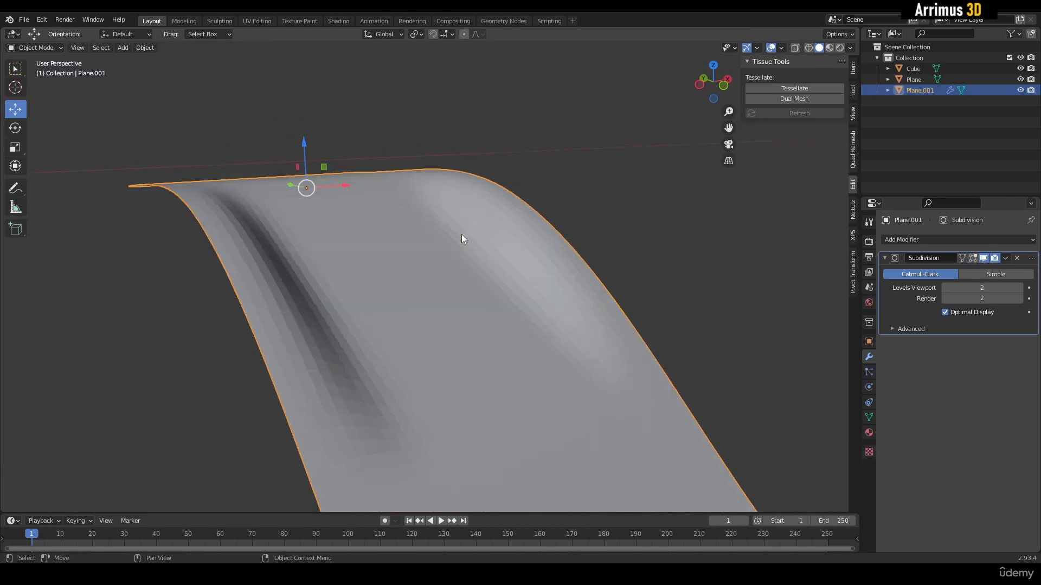
Compare the plane copy in Object and Edit Mode, and deselect all of its faces.
middle_drag(465, 235, 590, 262)
middle_drag(693, 339, 562, 302)
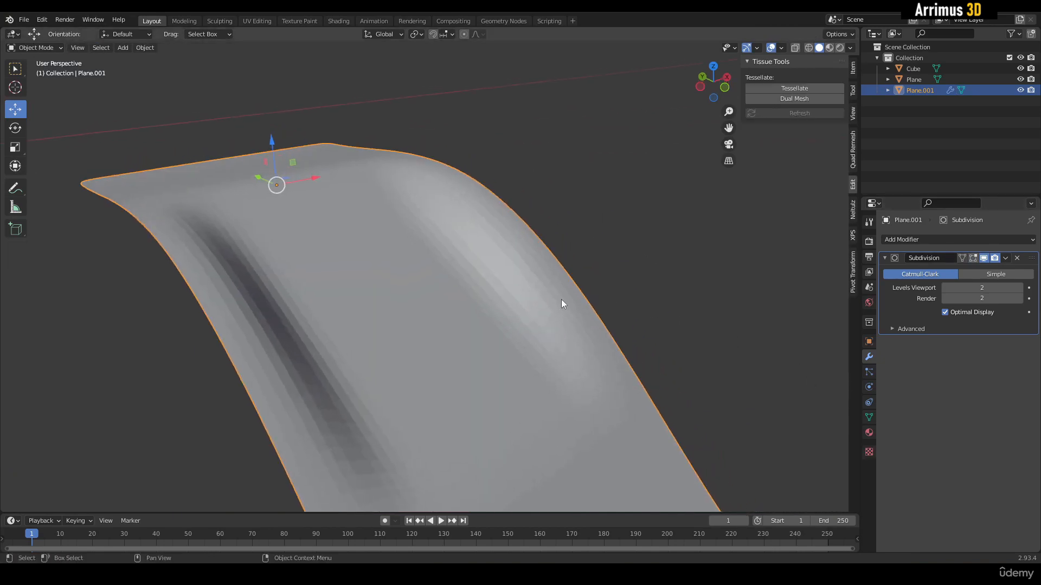
key(Tab)
middle_drag(592, 265, 609, 254)
key(alt+a)
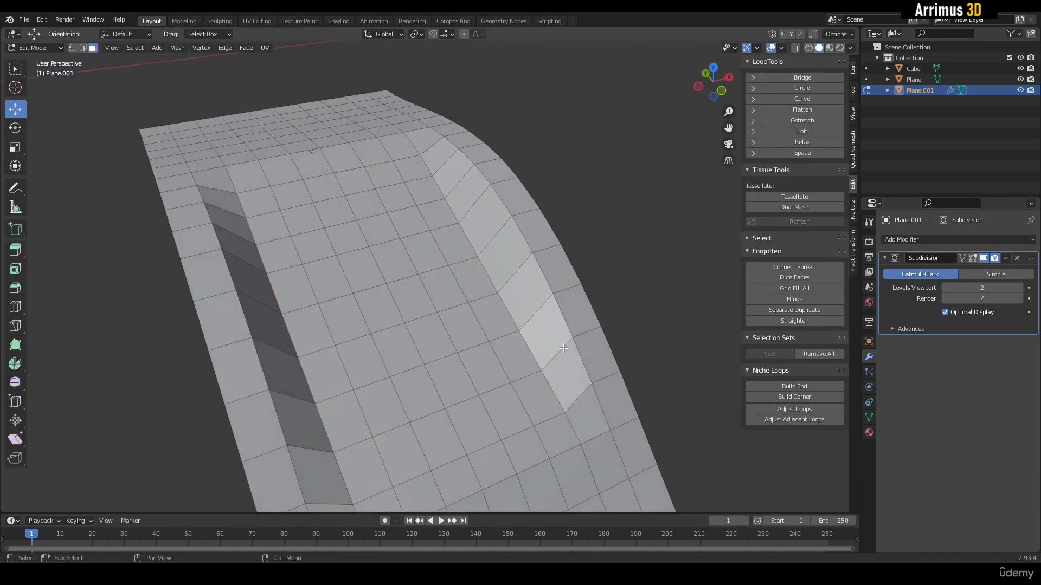
right_click(495, 238)
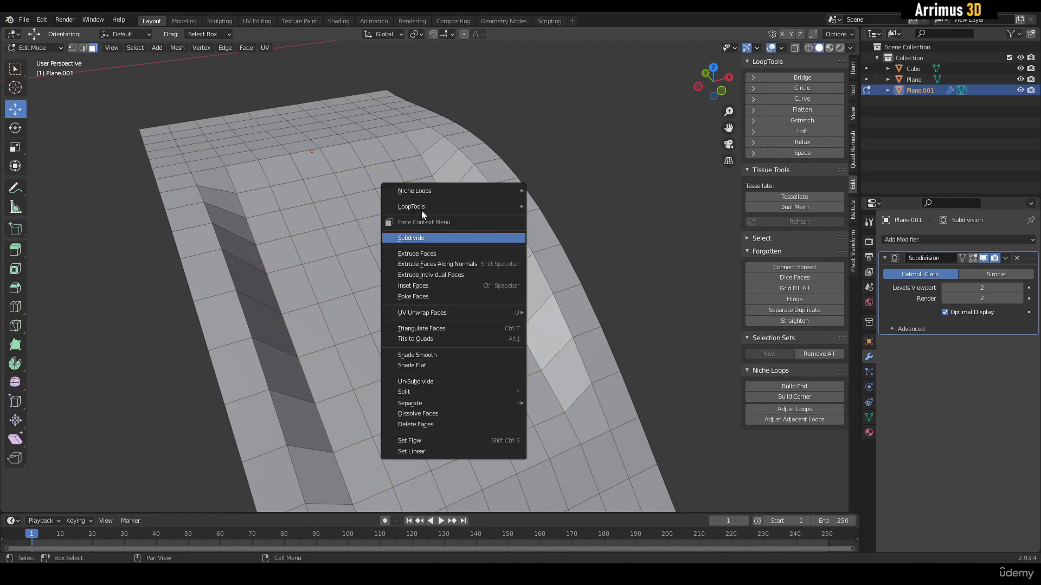
Apply Shade Smooth to the plane copy in Object Mode.
key(Tab)
right_click(352, 207)
click(390, 194)
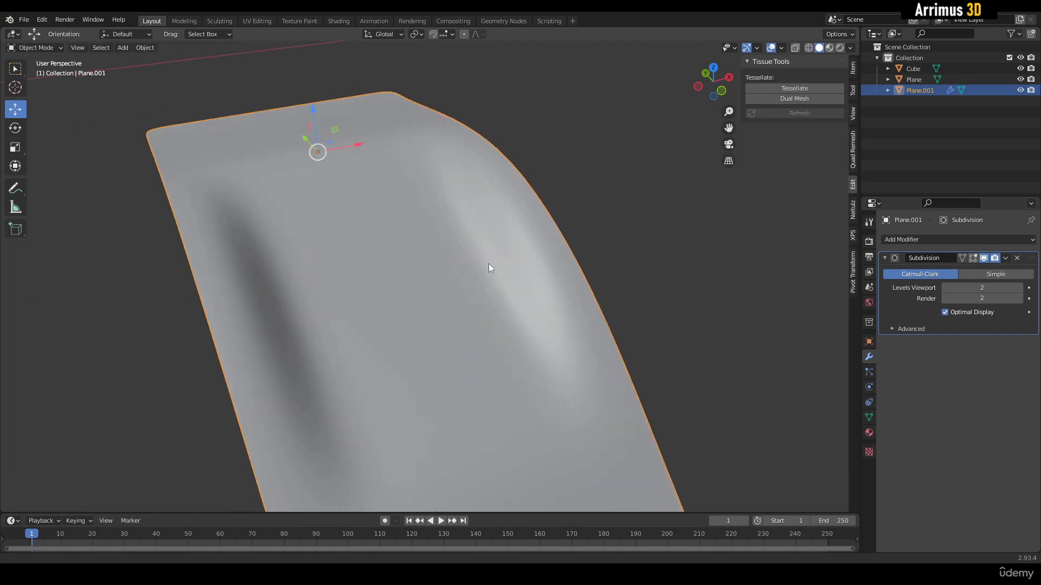
Examine the smooth-shaded sloped faces beside the flattened area in Edit Mode, picking individual faces and clearing the selection.
key(Tab)
middle_drag(485, 267, 499, 280)
scroll(500, 290, up, 3)
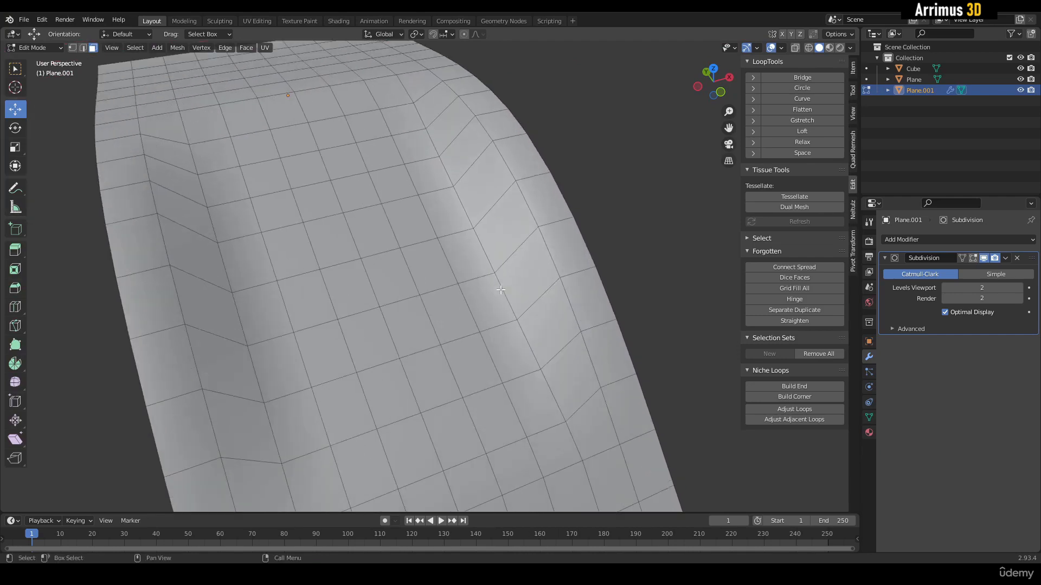
click(518, 289)
click(505, 236)
click(481, 187)
click(611, 153)
scroll(567, 187, down, 2)
right_click(483, 213)
key(Escape)
Apply Shade Flat to the plane copy in Object Mode and compare its base mesh with the subdivided surface.
key(Tab)
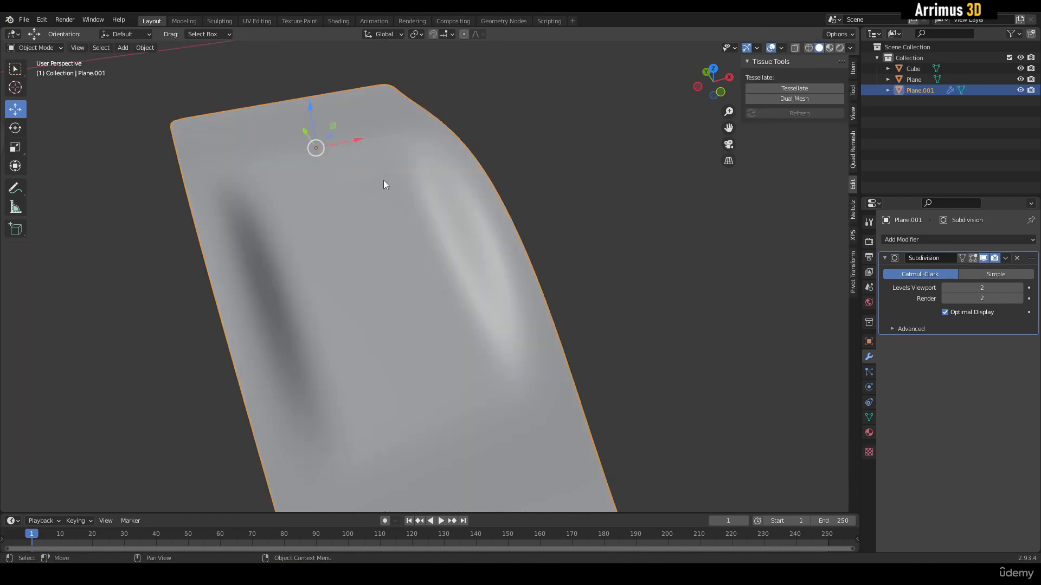
right_click(381, 179)
click(362, 188)
key(Tab)
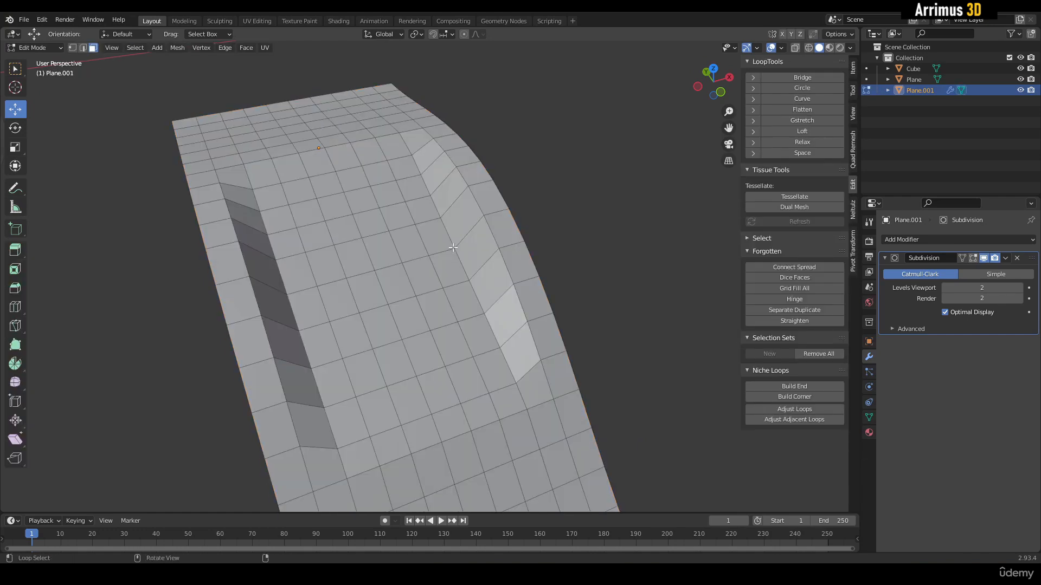
key(Tab)
middle_drag(444, 266, 553, 326)
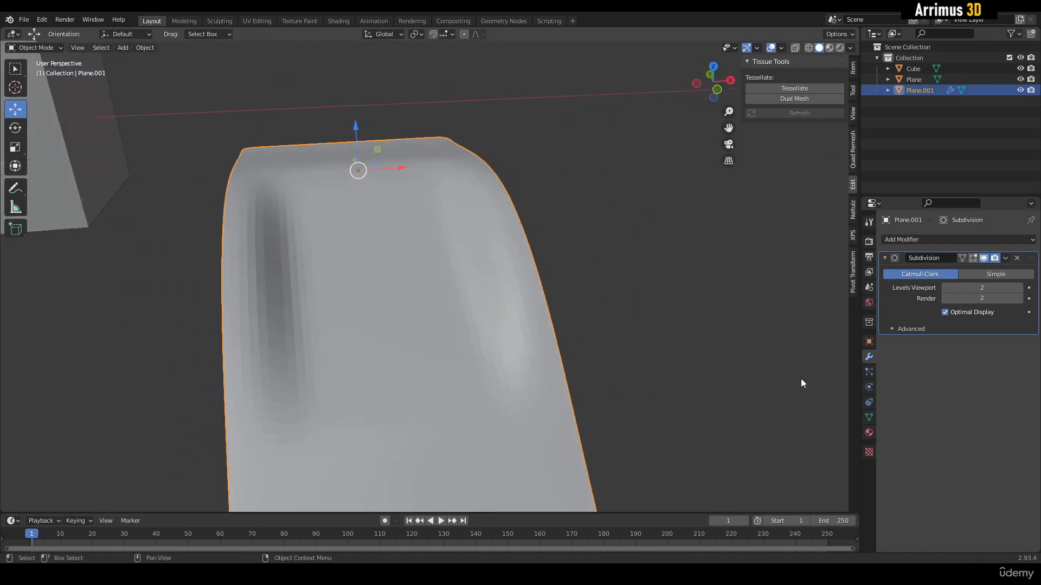
Enable Auto Smooth at 30° in the plane copy's mesh normals settings.
click(869, 418)
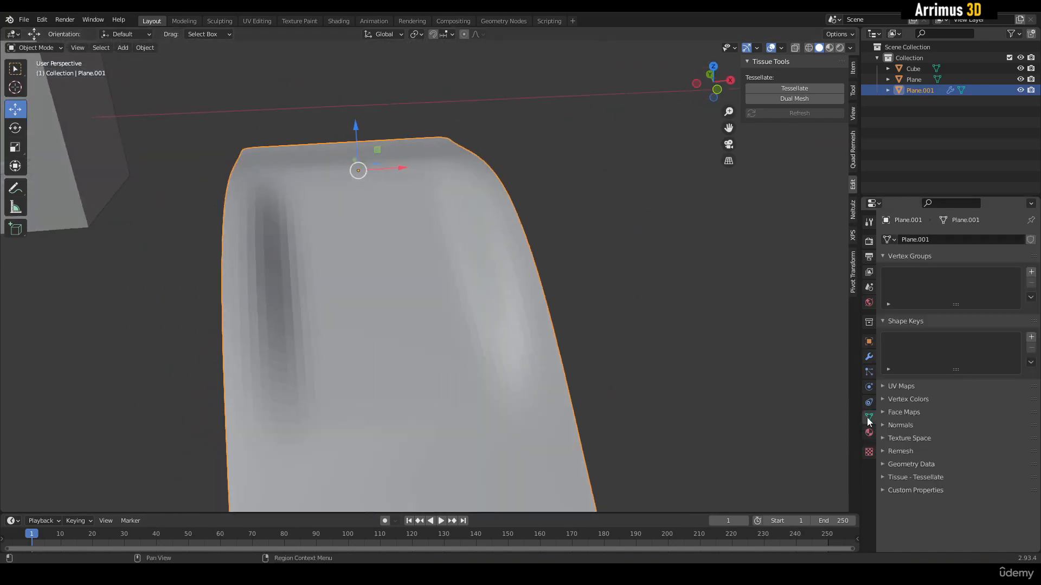
click(901, 425)
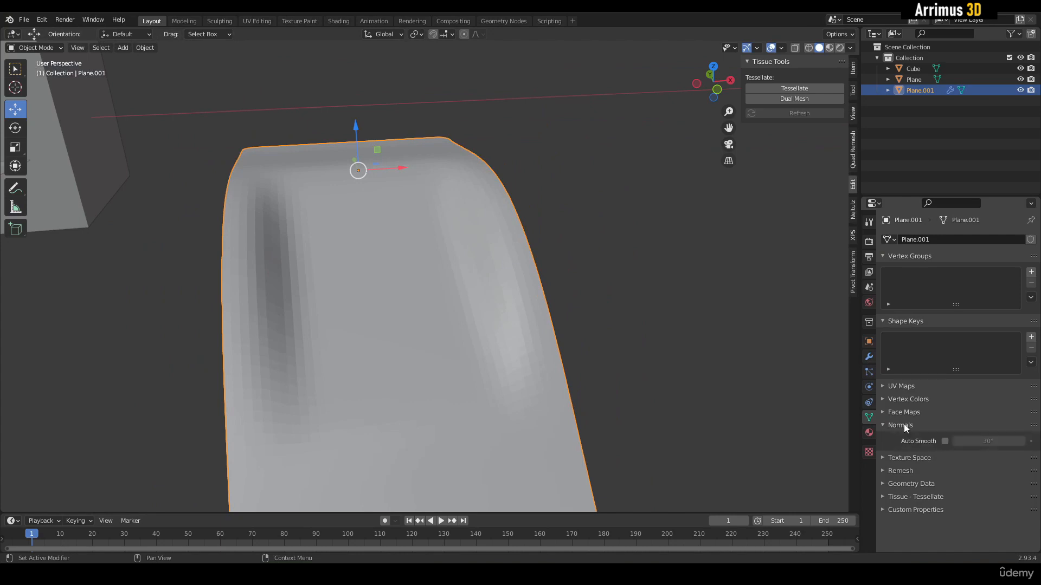
click(945, 440)
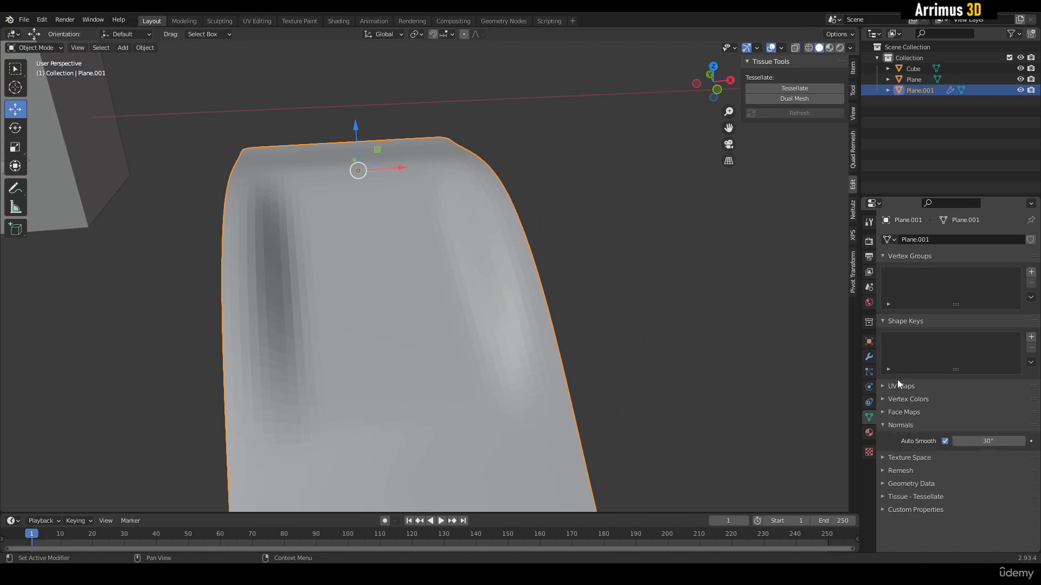
Add a Weighted Normal modifier to the plane copy after its Subdivision modifier.
click(868, 356)
click(899, 242)
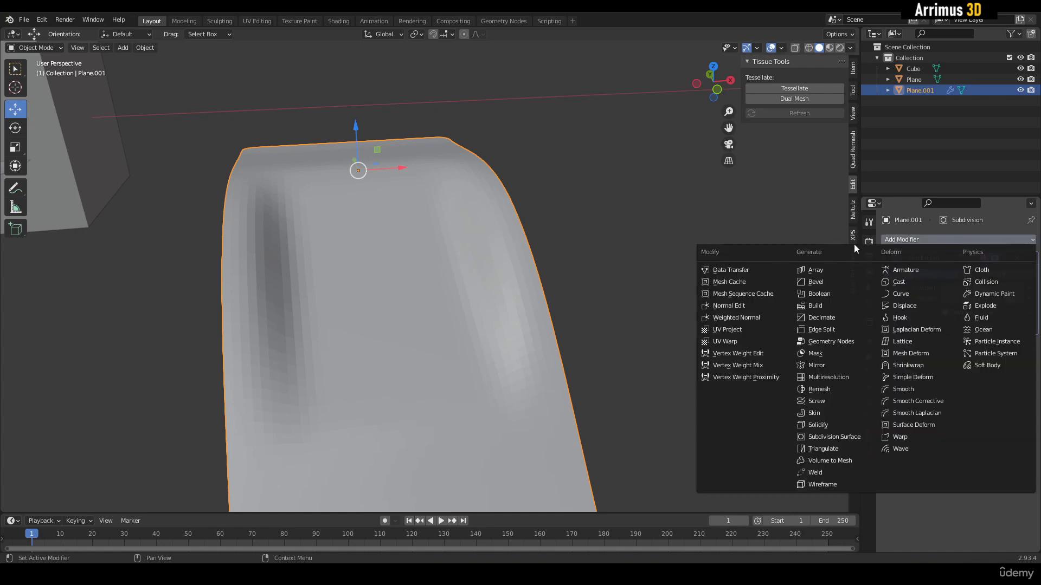
click(750, 317)
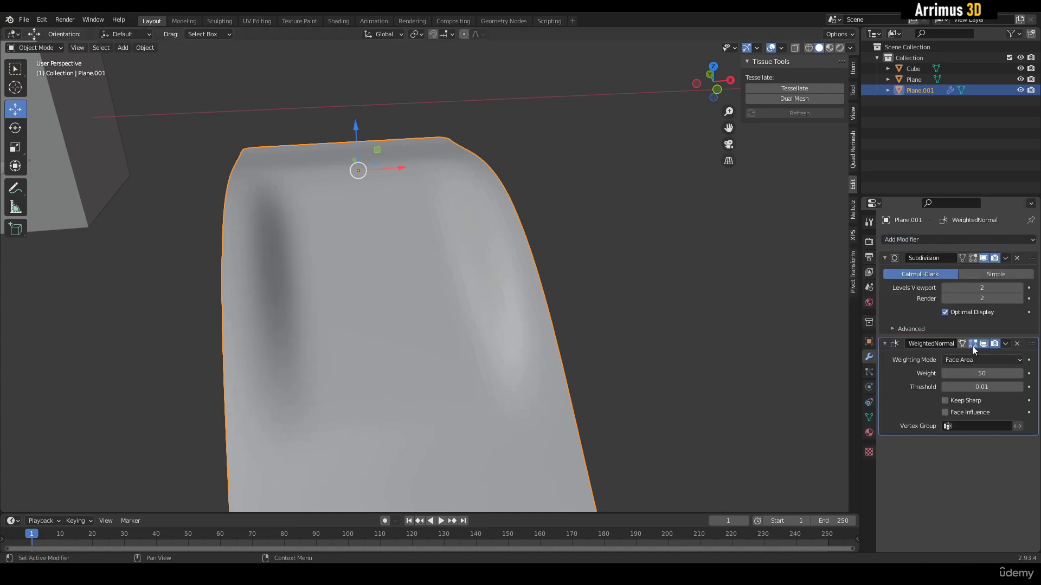
Examine the sloped faces on both sides of the flattened area in Edit Mode by selecting individual ones, and clear the selection.
middle_drag(545, 285, 522, 289)
key(Tab)
click(535, 242)
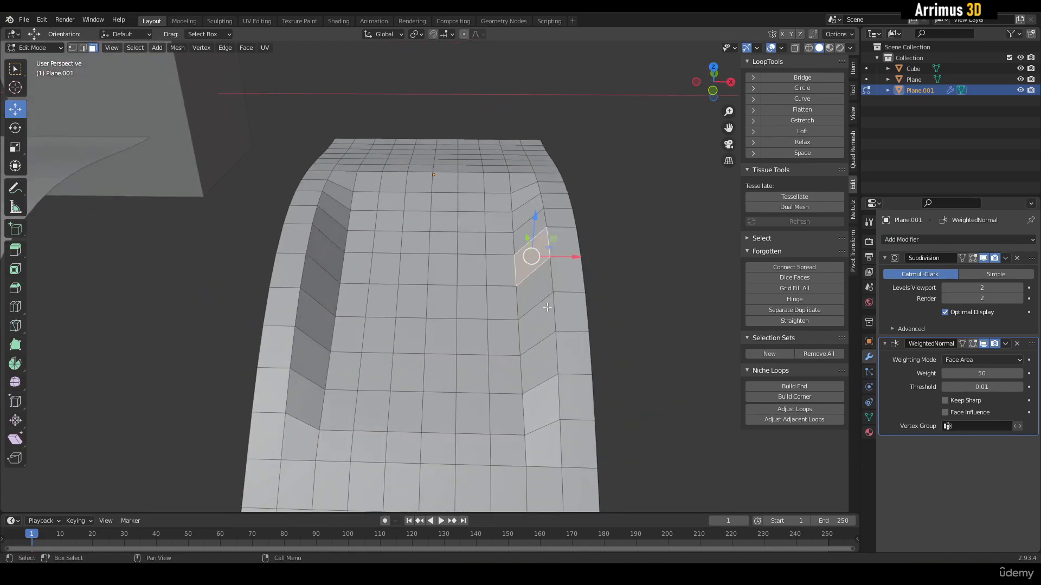
click(538, 395)
key(alt+a)
click(335, 192)
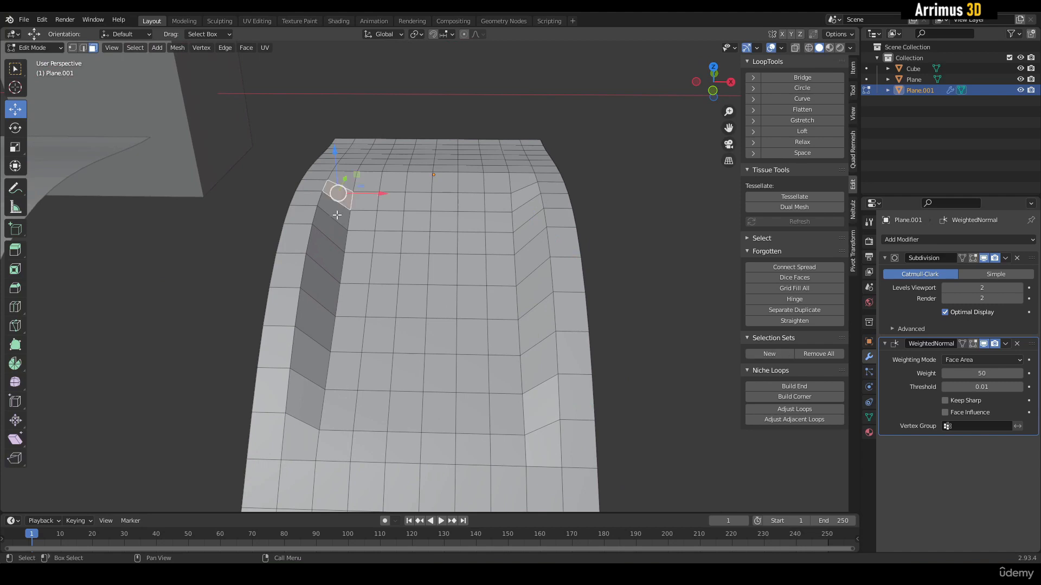
click(334, 211)
click(333, 232)
click(326, 254)
click(646, 275)
shift+middle_drag(649, 274, 615, 255)
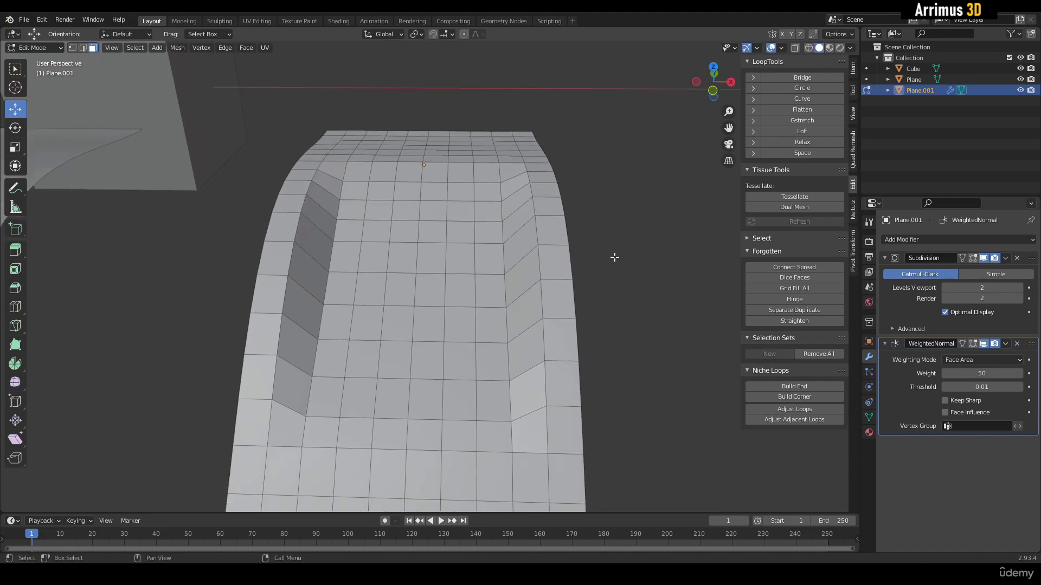
Duplicate the plane copy's Subdivision modifier in Object Mode and undo the duplication.
middle_drag(518, 232, 412, 233)
key(Tab)
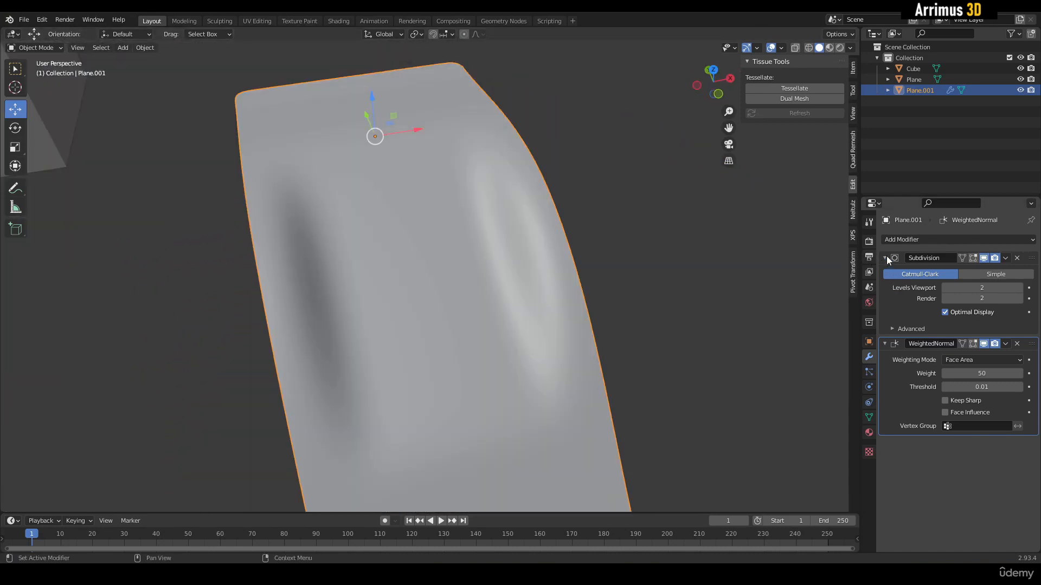
key(shift+d)
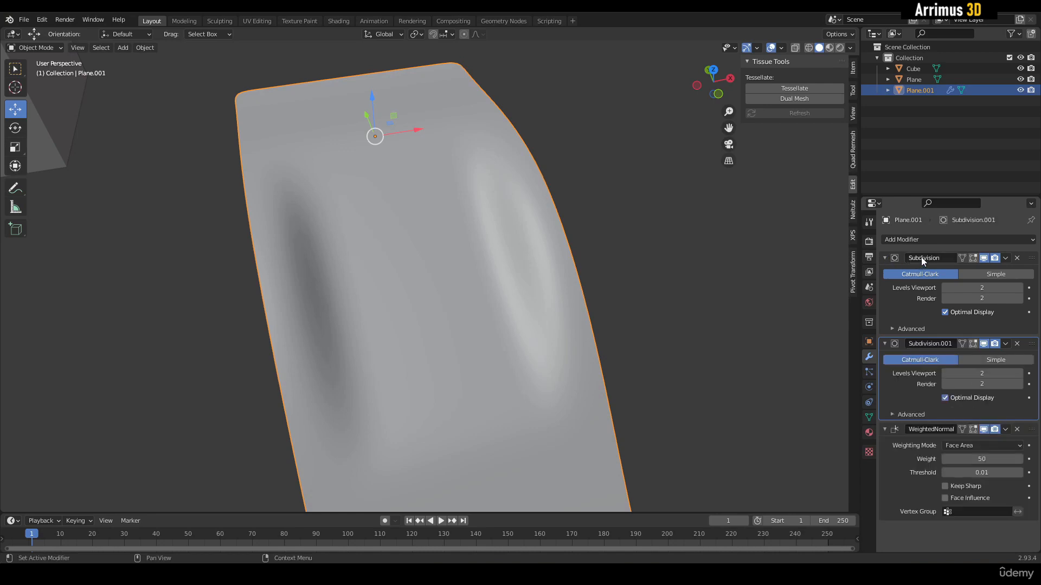
key(ctrl+z)
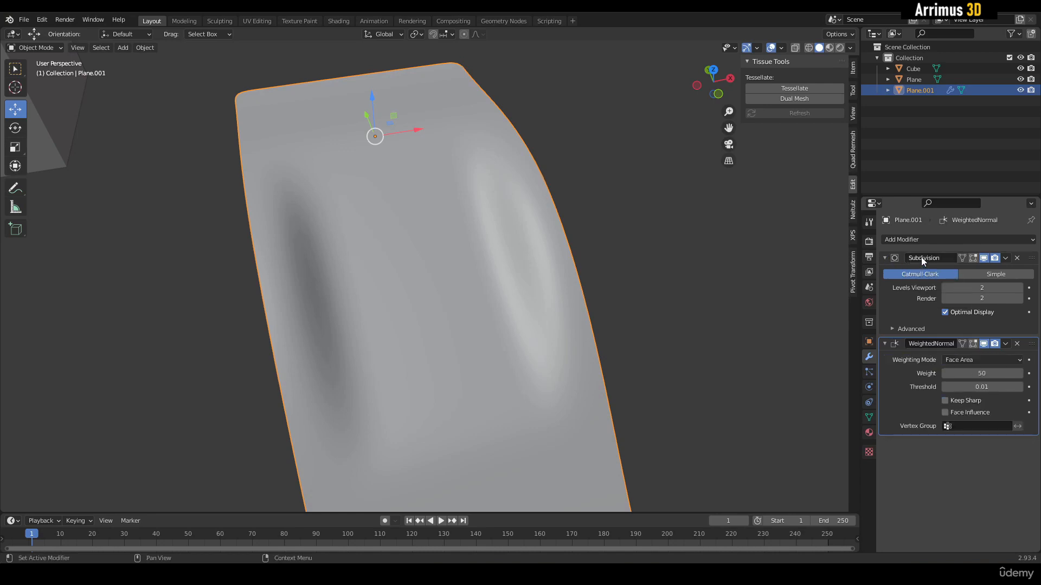
Apply the plane copy's Subdivision modifier to the mesh and undo the application.
key(ctrl+a)
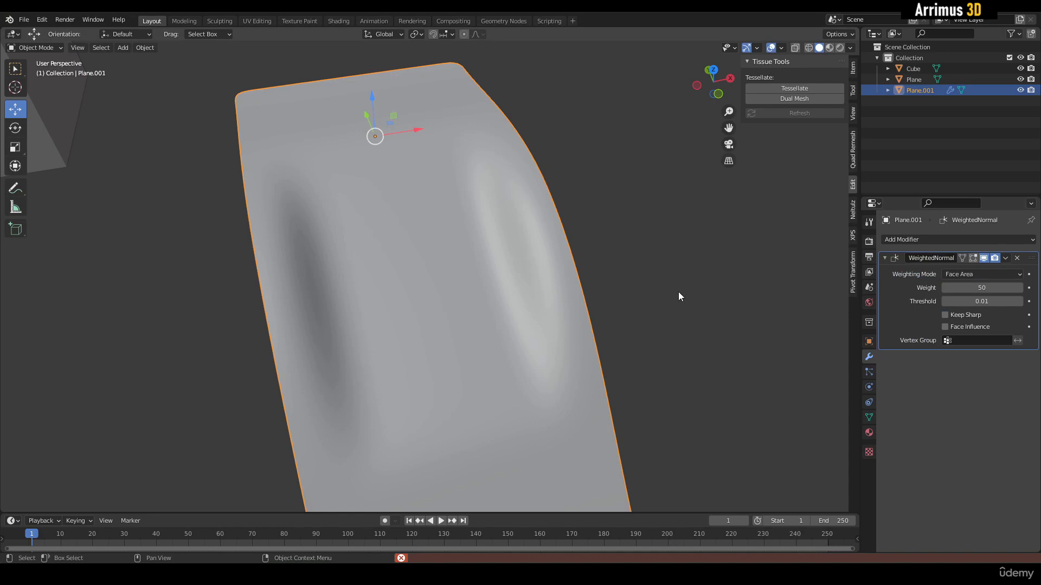
shift+middle_drag(578, 187, 600, 279)
key(ctrl+z)
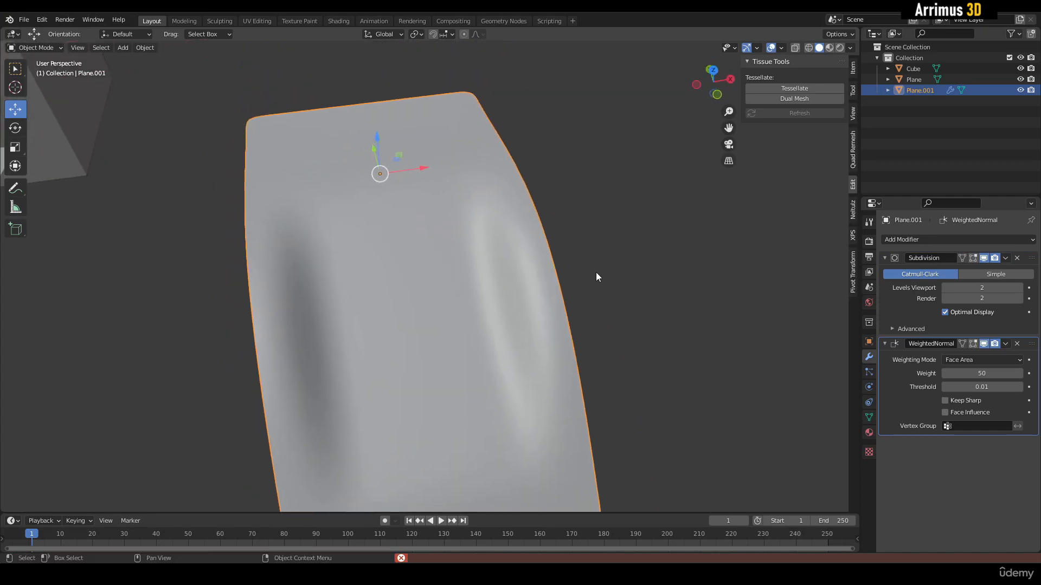
Add a Mirror modifier to the plane copy, place it first in the modifier stack, and collapse the Subdivision and WeightedNormal settings.
scroll(674, 295, down, 3)
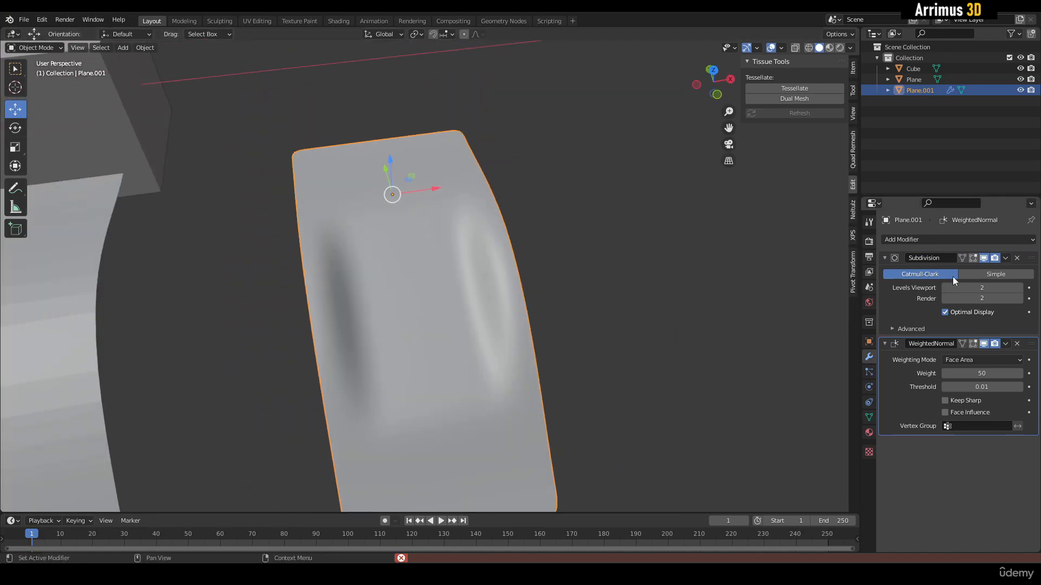
click(925, 239)
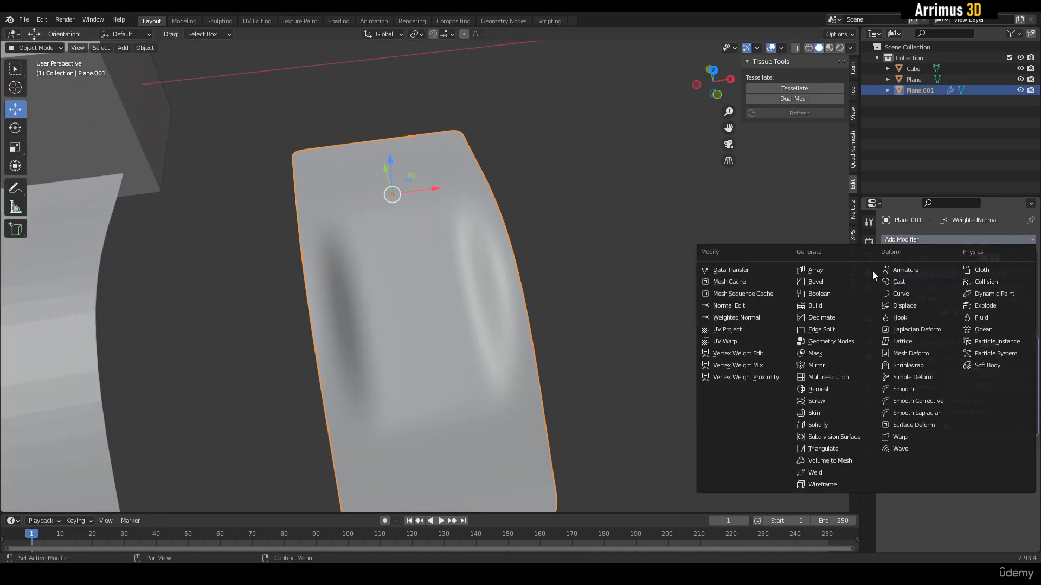
click(850, 367)
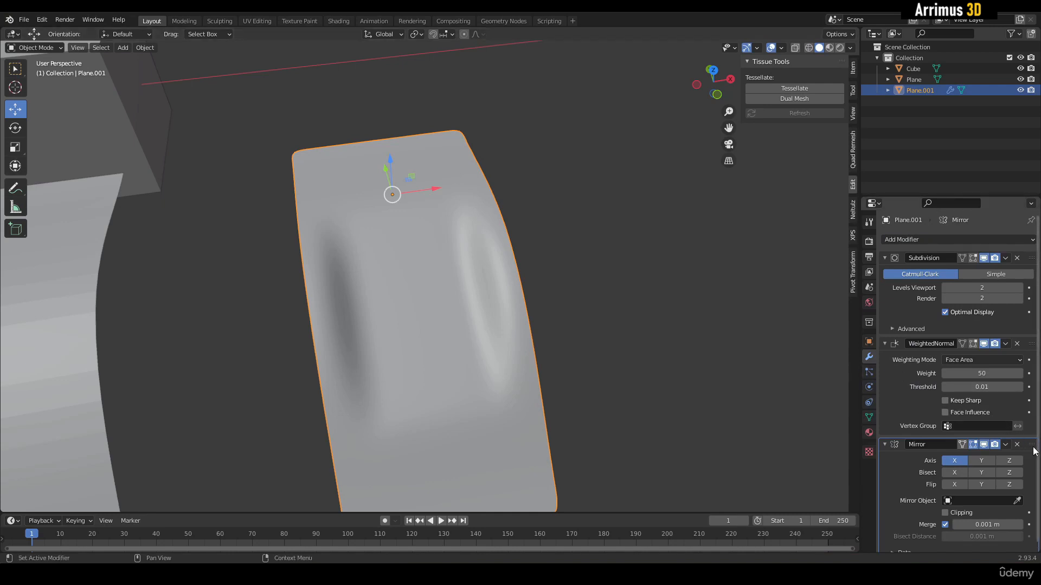
drag(1033, 448, 1004, 249)
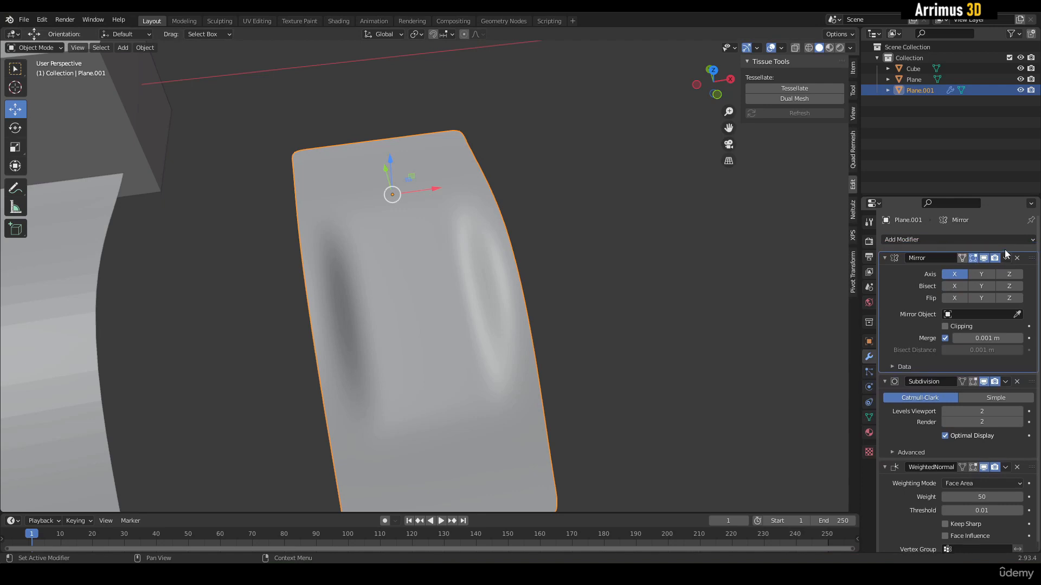
click(885, 383)
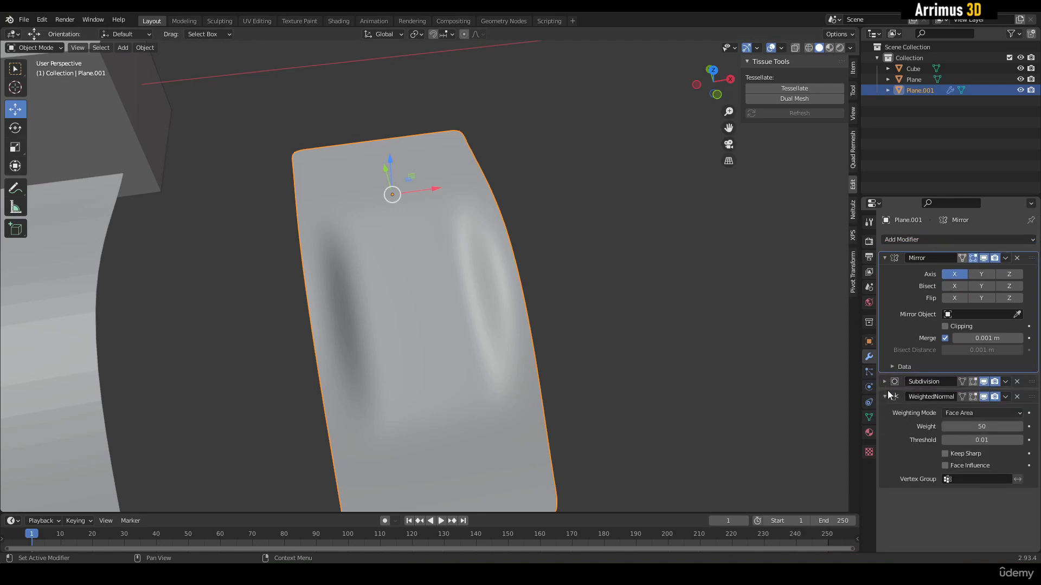
click(885, 396)
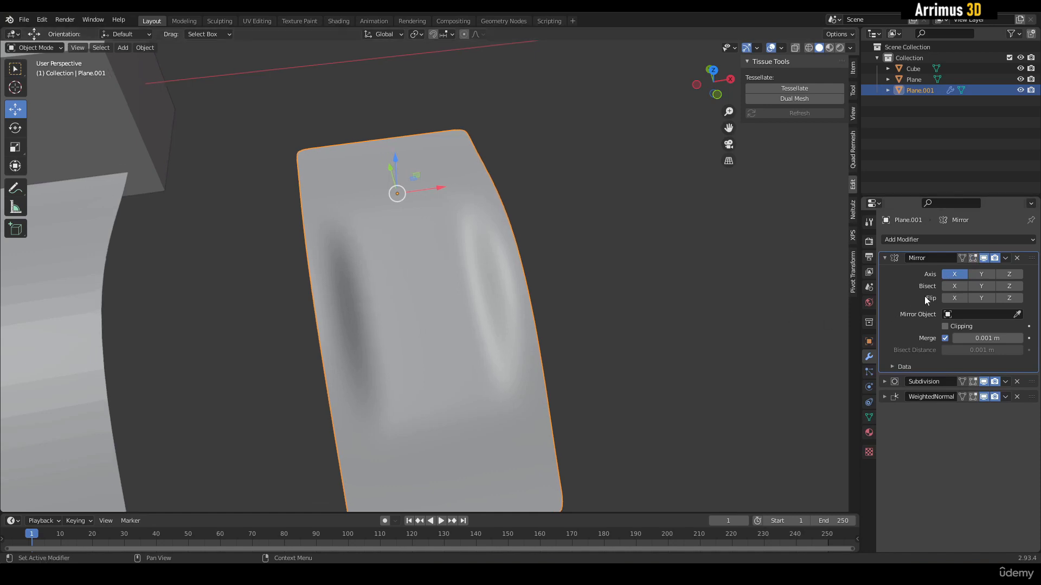
Enable Bisect and Flip on X for the Mirror modifier, and shift the whole mesh toward negative X in Edit Mode.
click(949, 287)
key(Tab)
middle_drag(619, 266, 439, 207)
key(a)
drag(383, 250, 411, 263)
alt+middle_drag(411, 263, 501, 262)
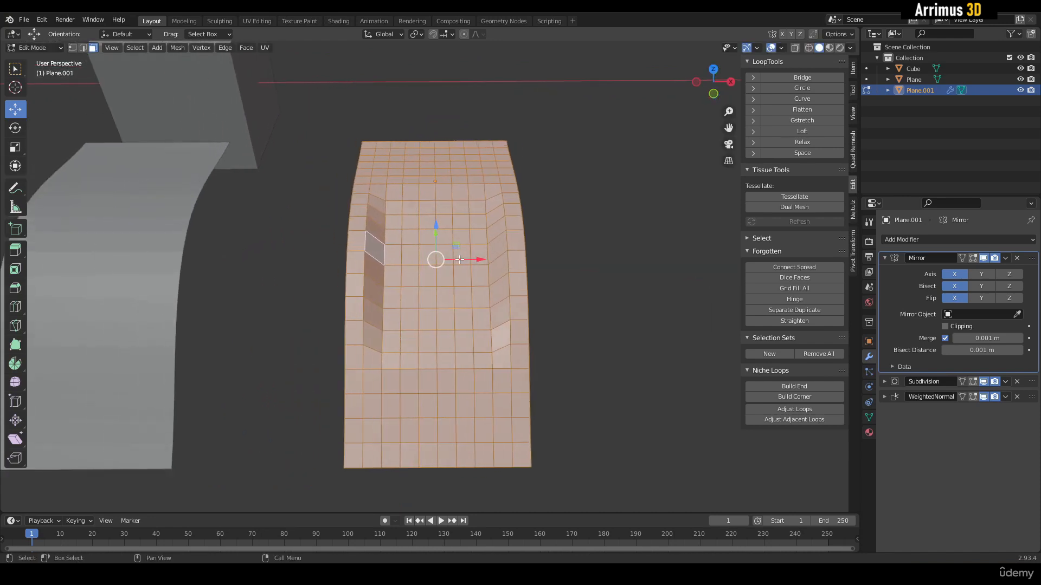
drag(458, 260, 297, 254)
Move the mirrored plane object about 2.08 m along X in Object Mode.
key(Tab)
middle_drag(411, 272, 426, 248)
scroll(426, 248, down, 1)
drag(410, 212, 544, 197)
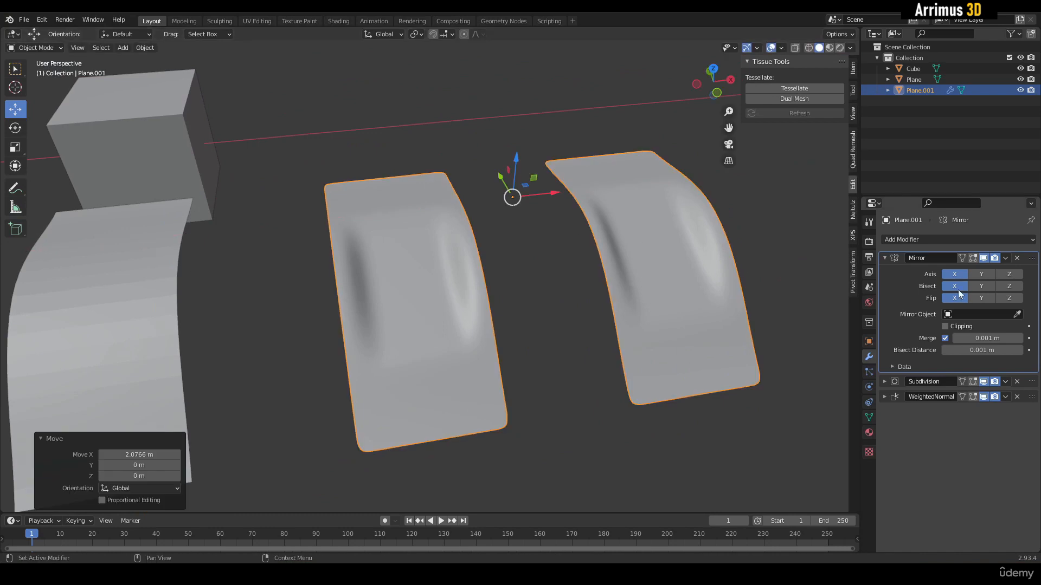
Compare the single base mesh in Edit Mode with the mirrored pair in Object Mode.
middle_drag(588, 269, 548, 275)
scroll(632, 267, down, 1)
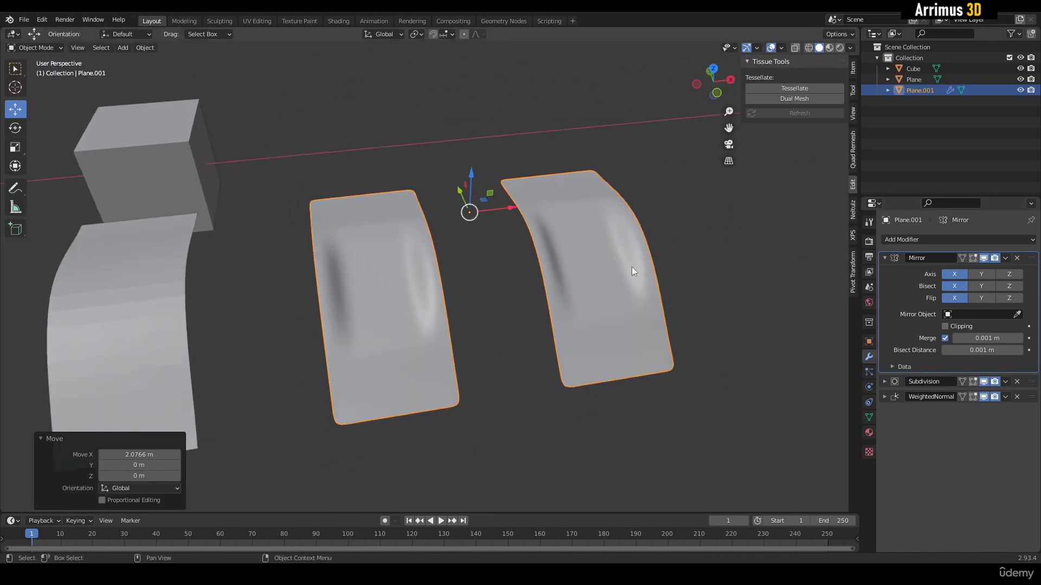
key(Tab)
scroll(390, 240, up, 2)
key(Tab)
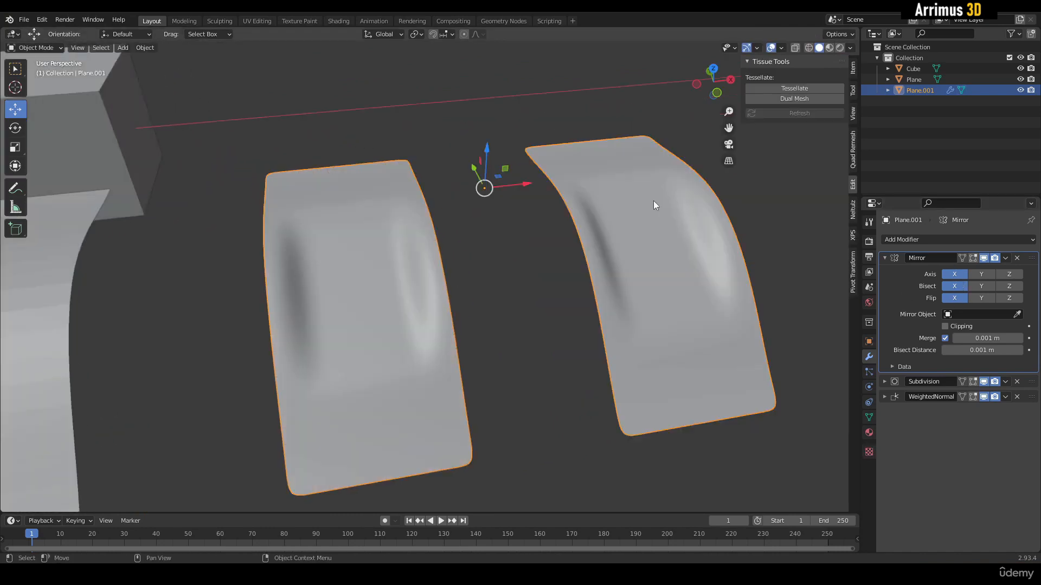
middle_drag(605, 216, 538, 278)
scroll(513, 258, down, 2)
scroll(406, 251, up, 3)
key(Tab)
key(Tab)
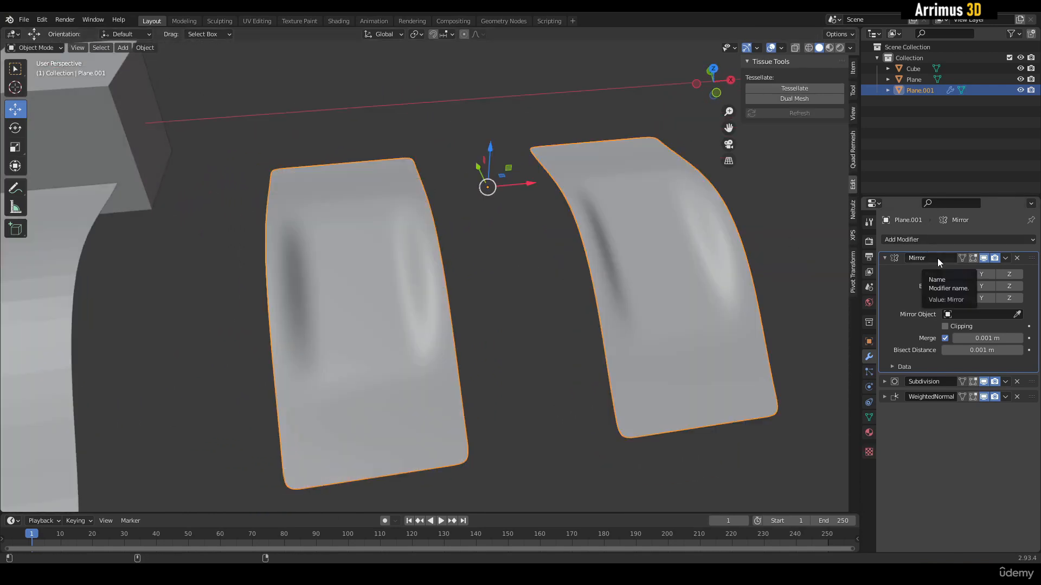
Duplicate the Mirror modifier, apply the original one, and examine the resulting mesh in Edit Mode.
key(shift+d)
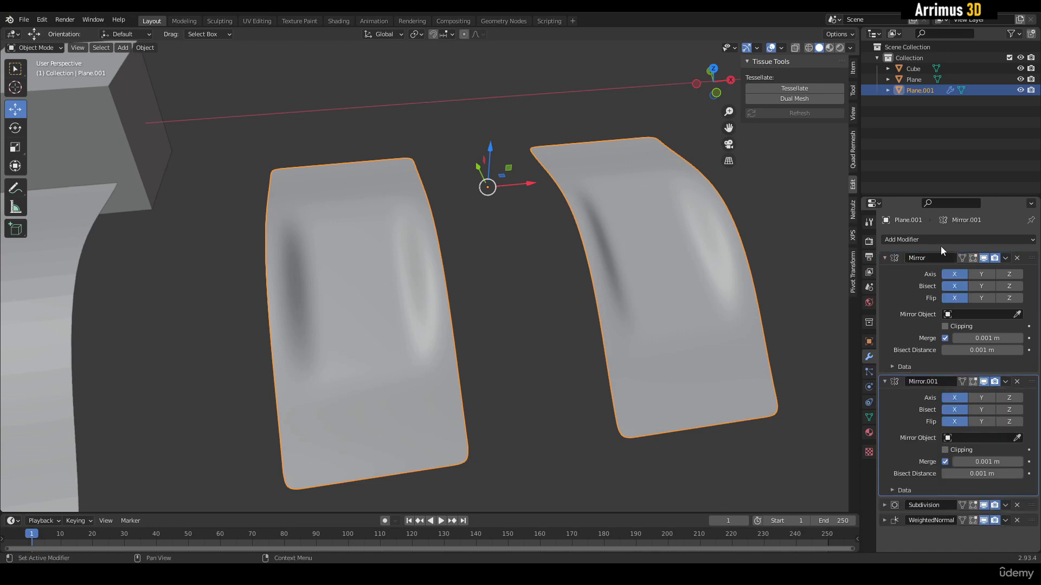
key(ctrl+a)
key(Tab)
middle_drag(603, 250, 599, 253)
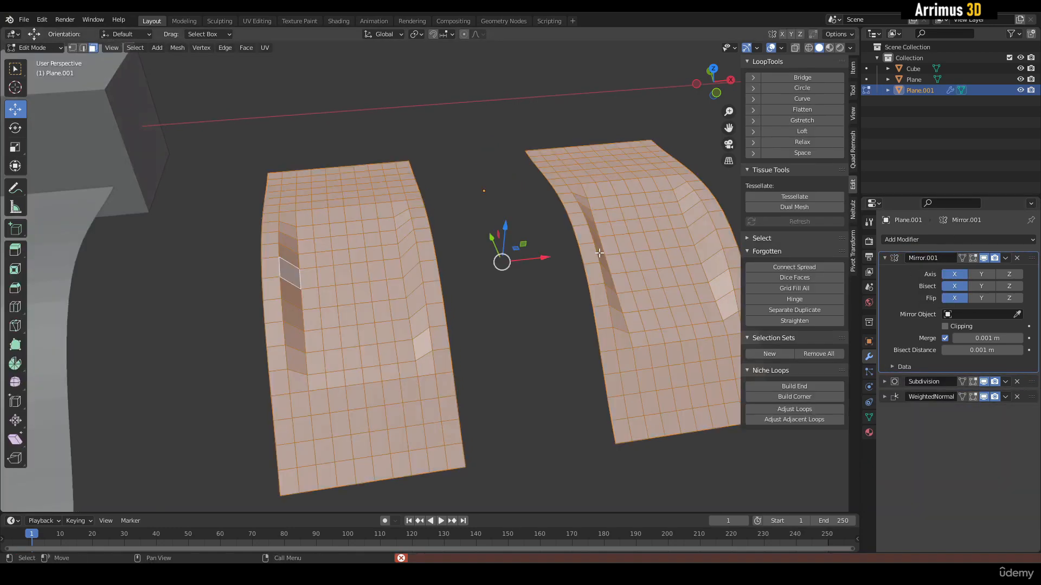
Delete all faces of the curved strip on the negative X side of the origin.
middle_drag(554, 226, 379, 219)
drag(241, 117, 483, 461)
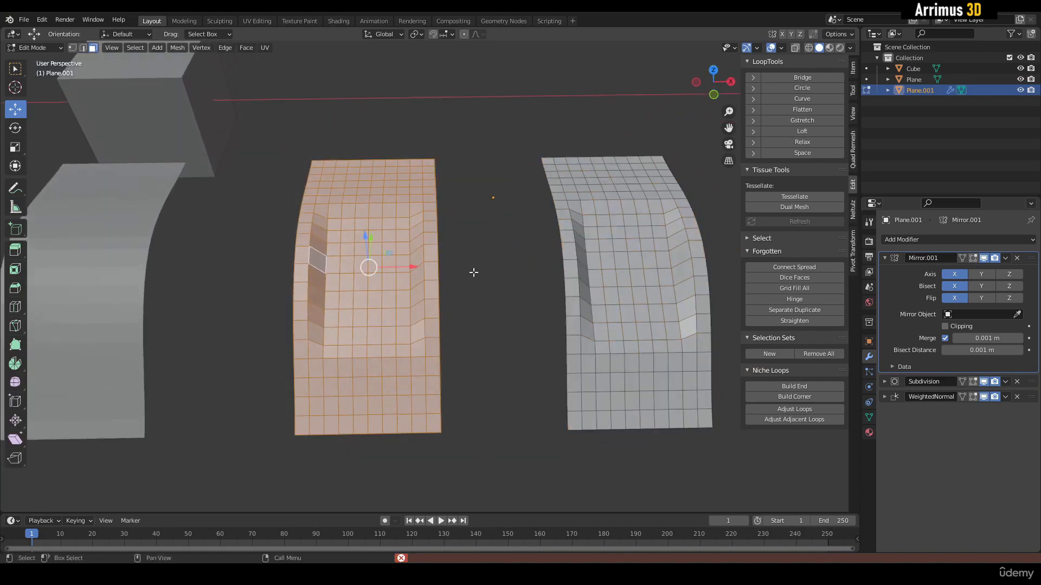
key(x)
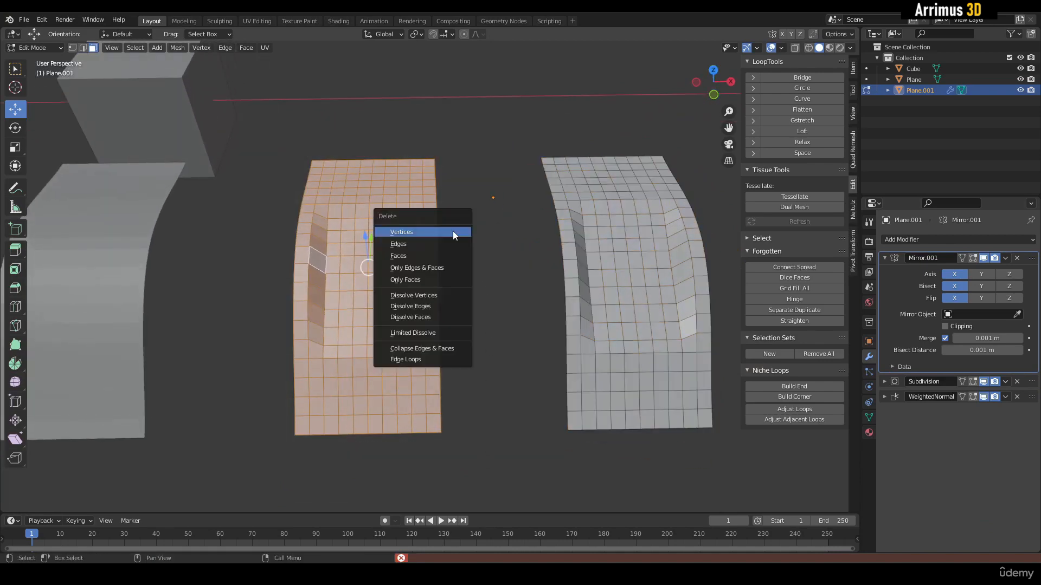
click(412, 255)
Compare the remaining strip in Edit Mode with the mirror result in Object Mode.
key(Tab)
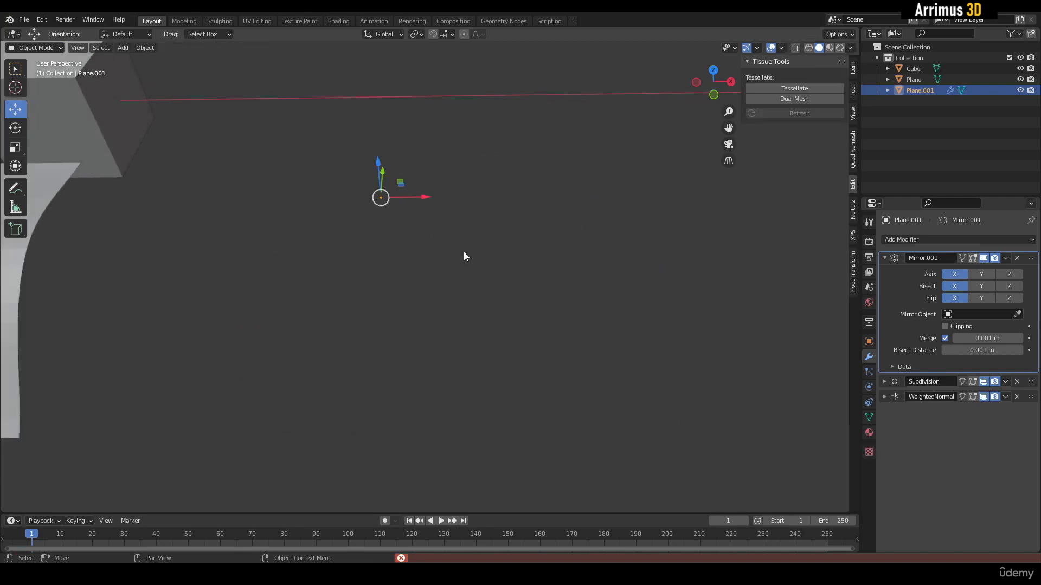
key(Tab)
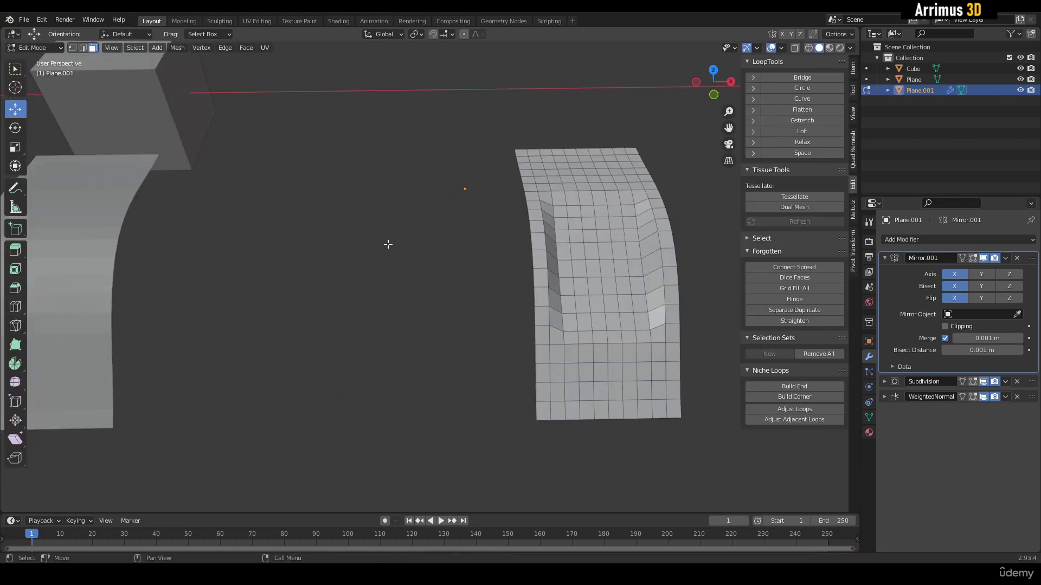
key(Tab)
key(Tab)
middle_drag(483, 242, 428, 266)
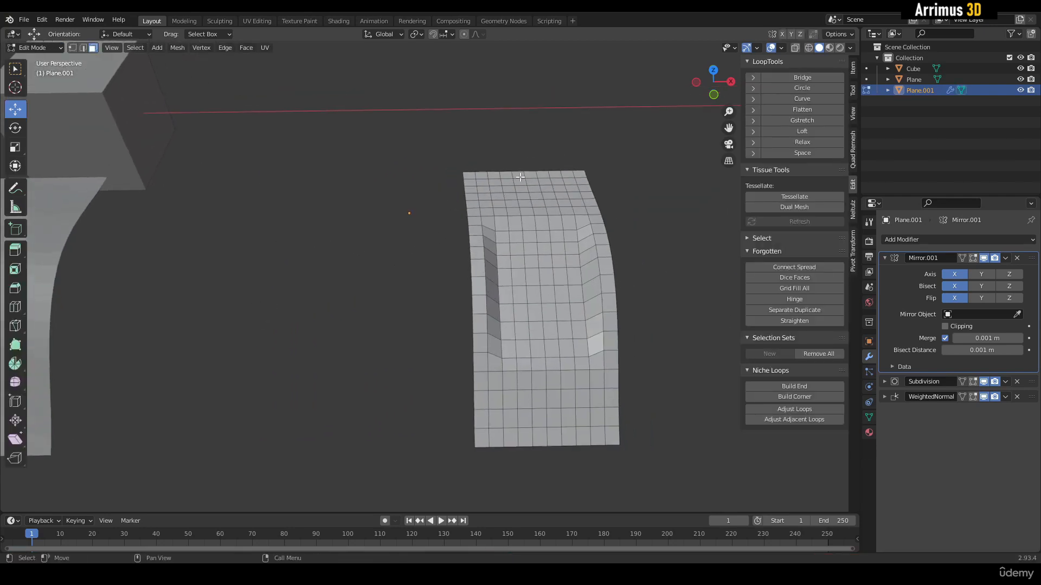
middle_drag(315, 273, 369, 269)
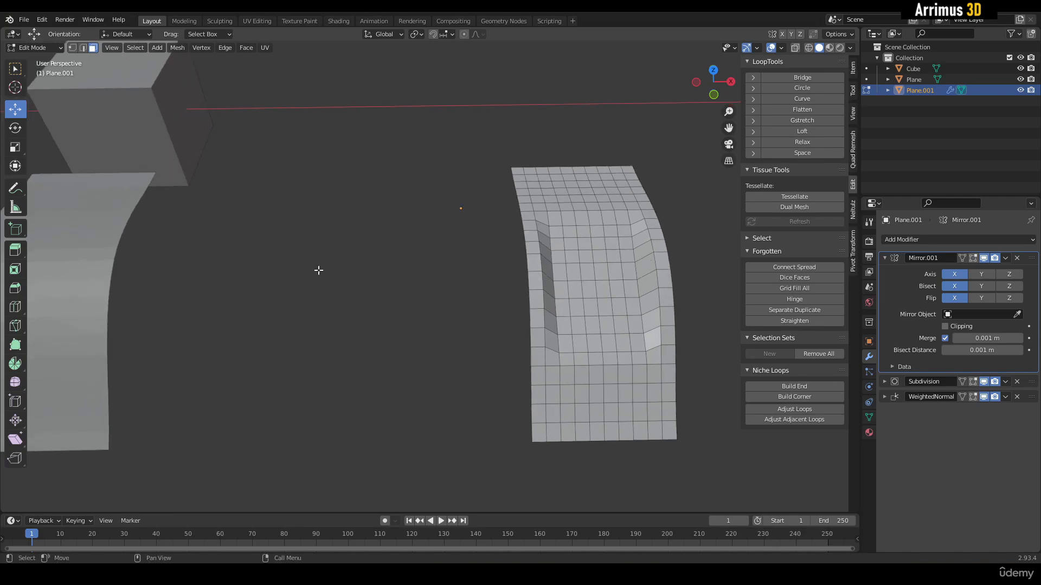
key(Tab)
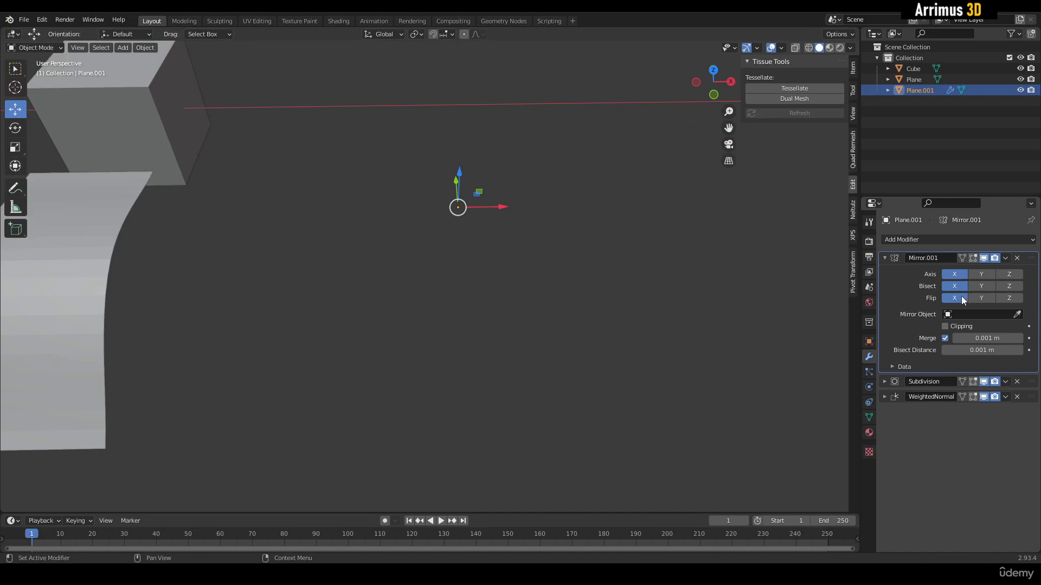
Disable Flip on X for the Mirror.001 modifier and examine the base mesh in Edit Mode.
click(961, 297)
key(Tab)
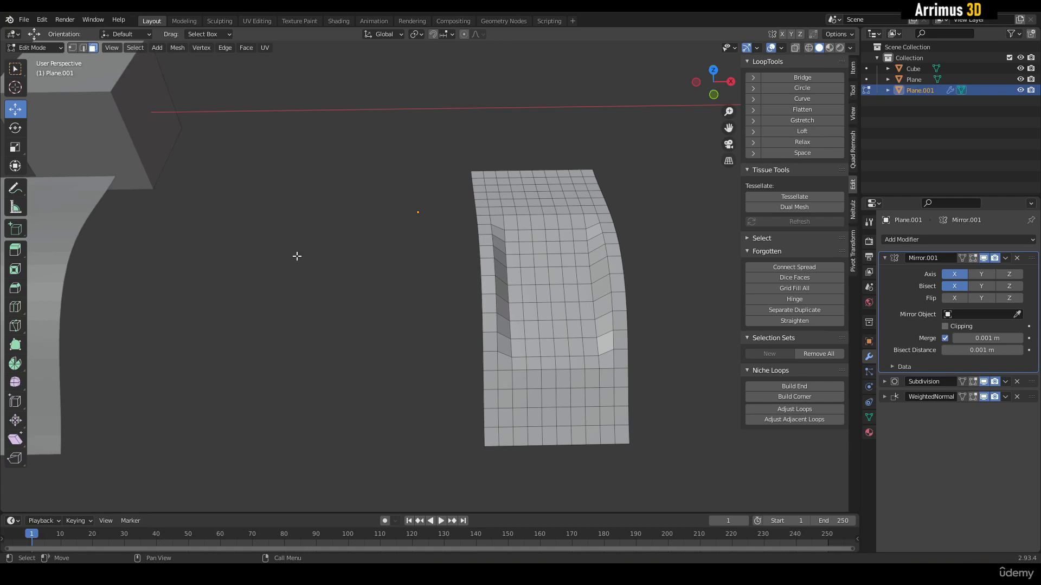
shift+middle_drag(313, 234, 310, 241)
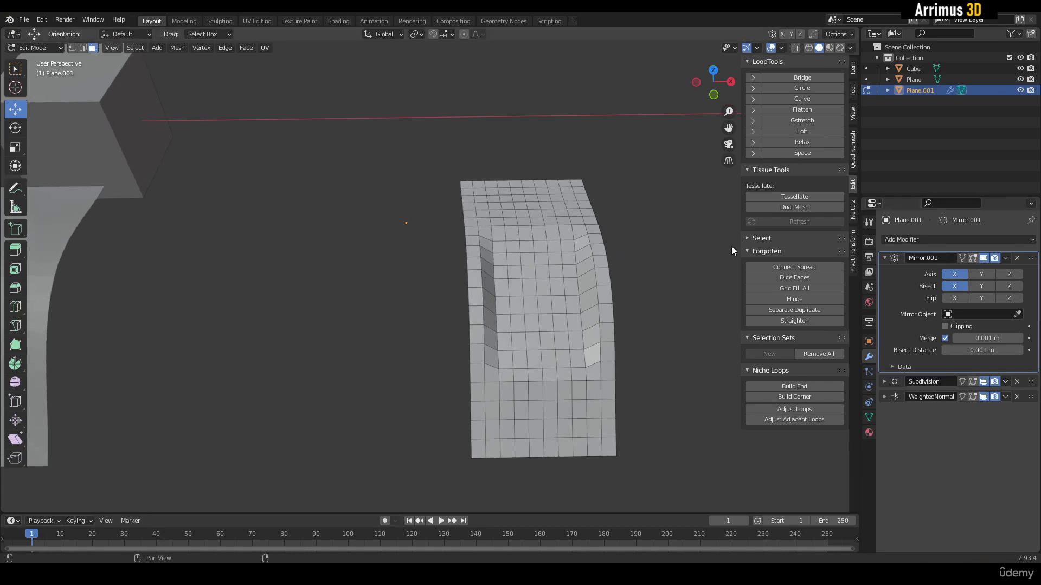
shift+middle_drag(731, 246, 725, 245)
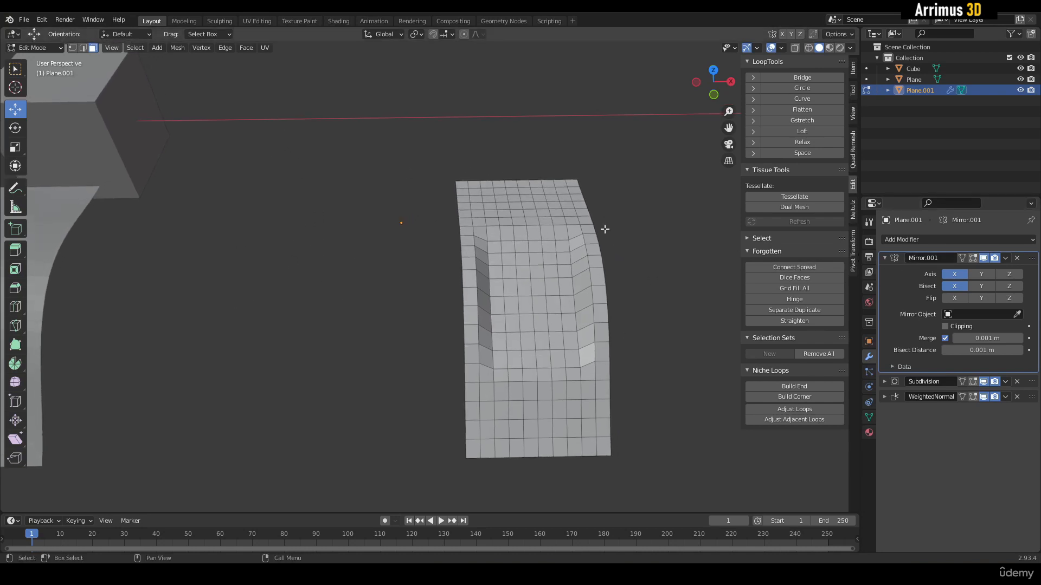
Duplicate the Mirror.001 modifier, apply Mirror.001, and inspect both strips in Edit Mode.
key(Tab)
key(shift+d)
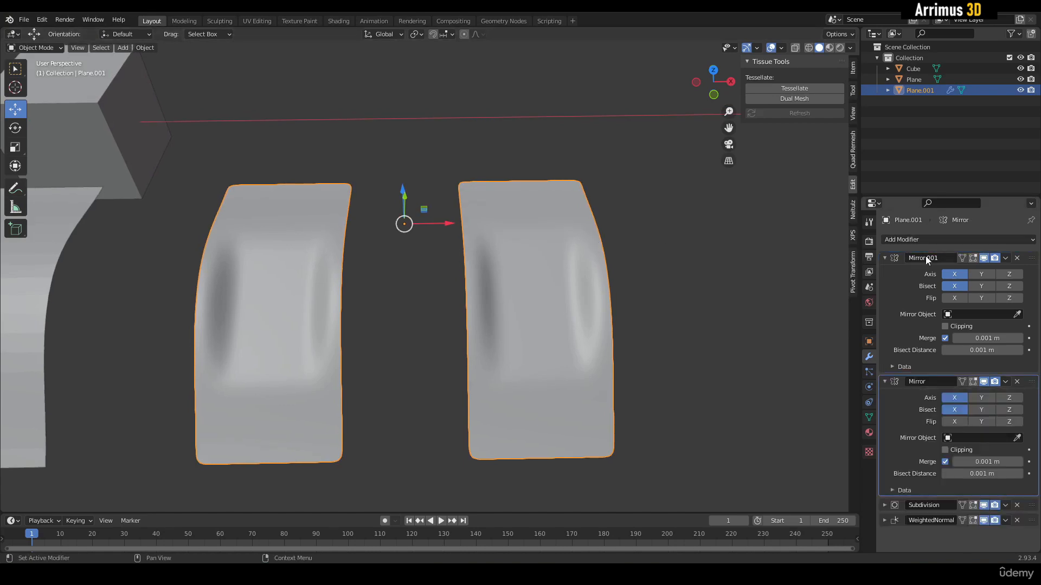
key(ctrl+x)
key(Tab)
middle_drag(593, 244, 534, 238)
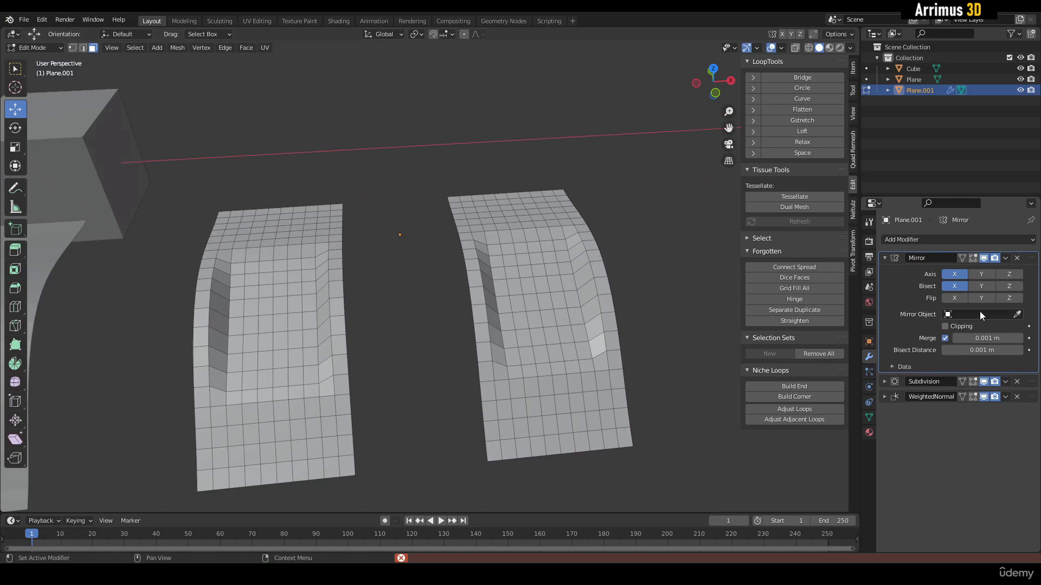
Enable Flip on X for the remaining Mirror modifier and delete the strip's faces on the positive X side.
click(954, 299)
middle_drag(721, 271, 658, 256)
drag(655, 163, 433, 484)
key(x)
click(434, 423)
Check the mirror result in Object Mode and inspect the remaining strip from several angles in Edit Mode.
middle_drag(434, 420, 472, 329)
key(Tab)
middle_drag(458, 294, 471, 293)
key(Tab)
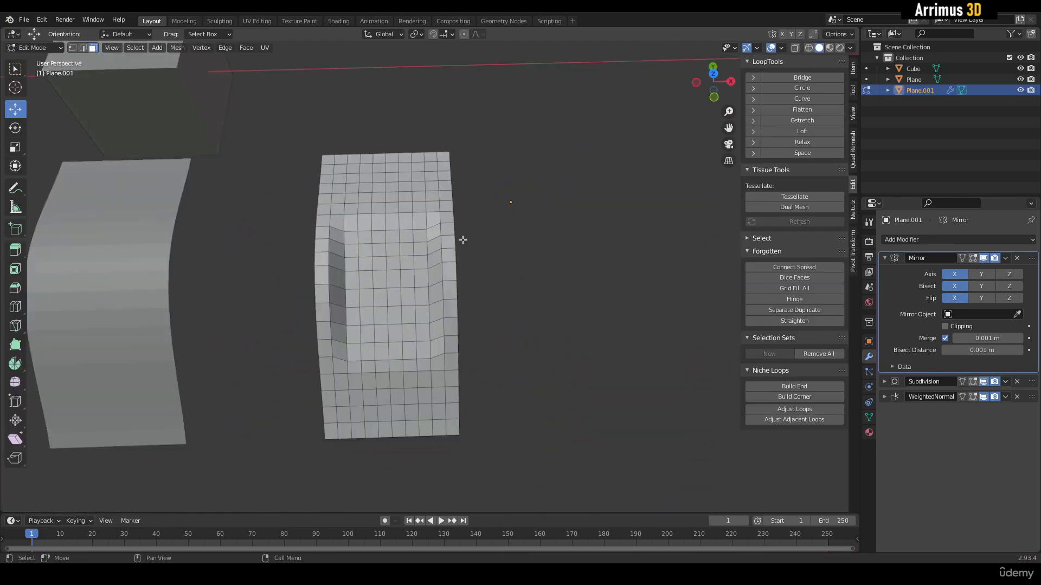
middle_drag(462, 239, 488, 240)
scroll(596, 204, up, 1)
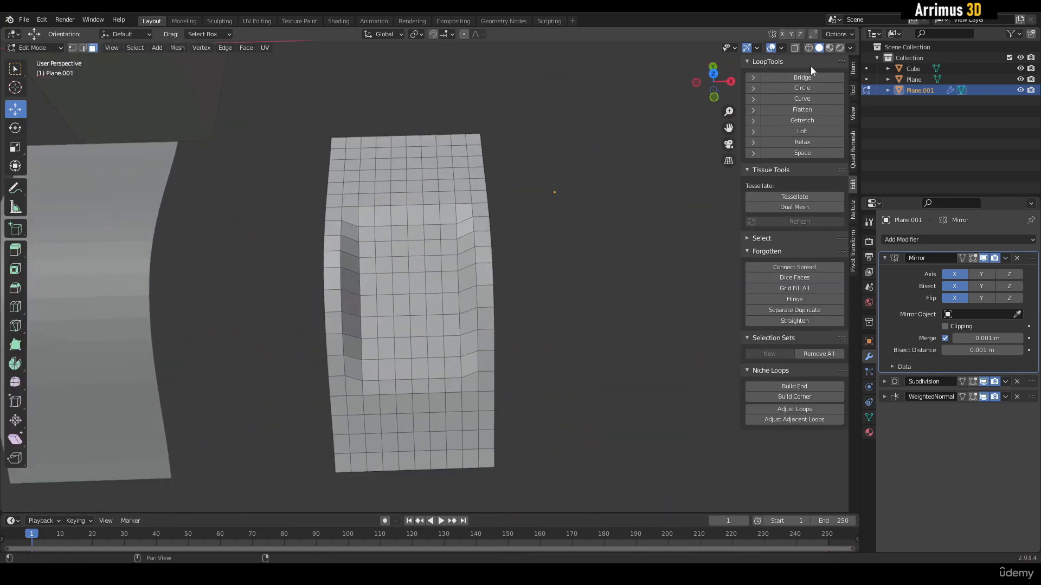
middle_drag(628, 174, 743, 129)
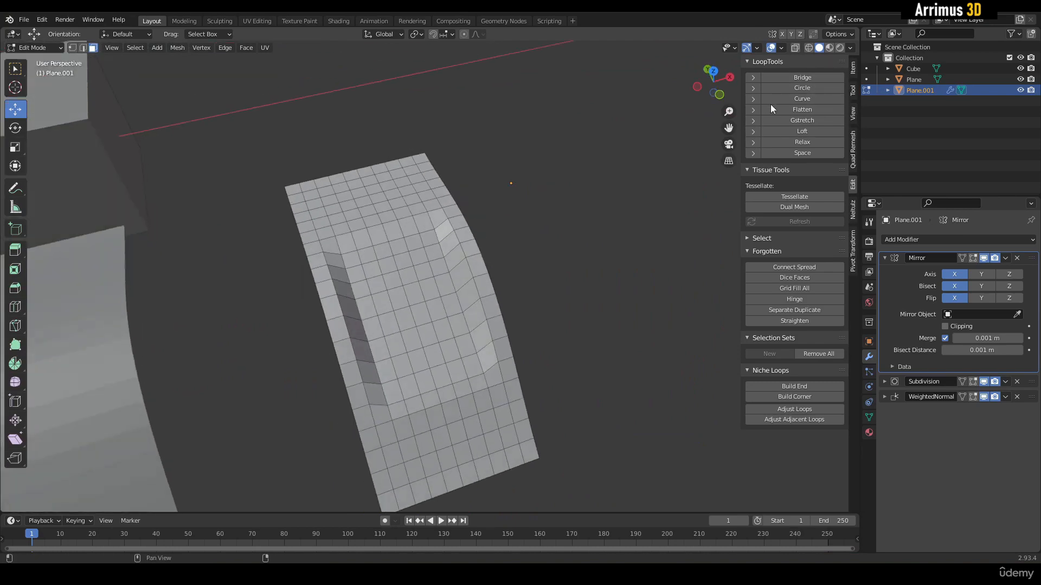
Select three separate two-by-two blocks of faces on the central panel of the curved strip.
middle_drag(623, 239, 579, 216)
scroll(534, 203, up, 3)
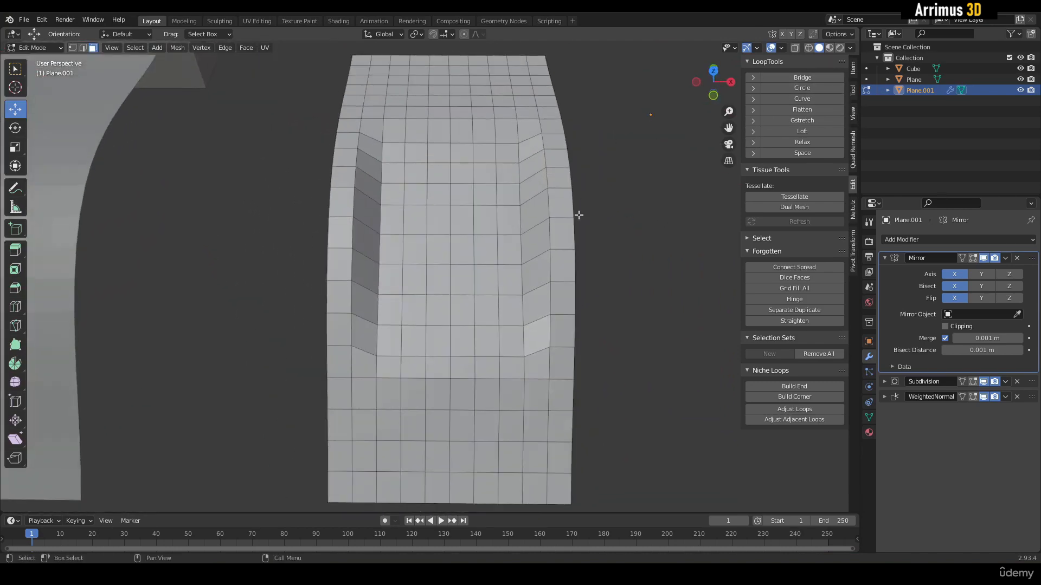
scroll(438, 201, up, 2)
click(400, 172)
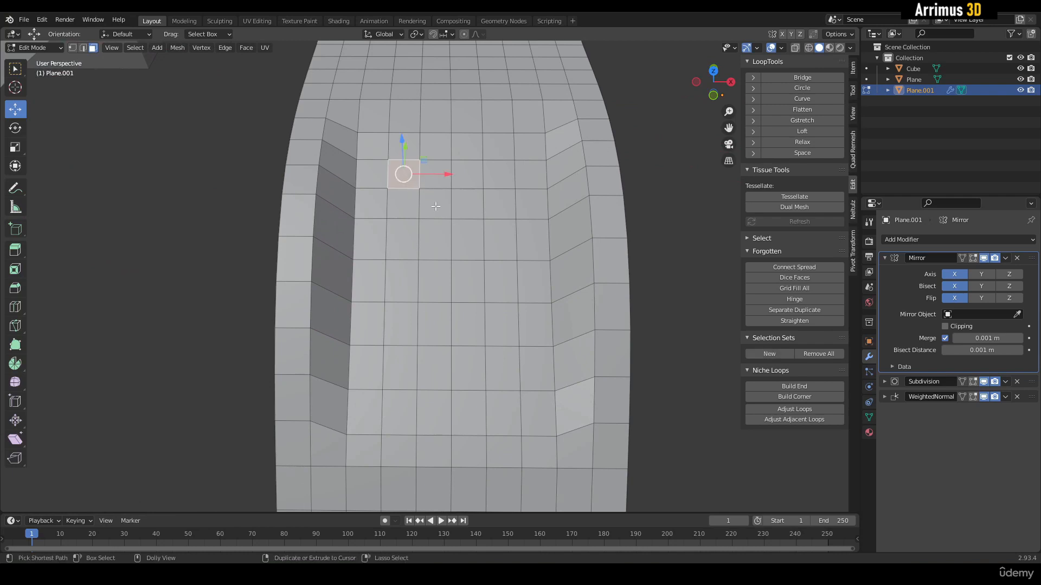
ctrl+shift+click(435, 204)
shift+click(473, 288)
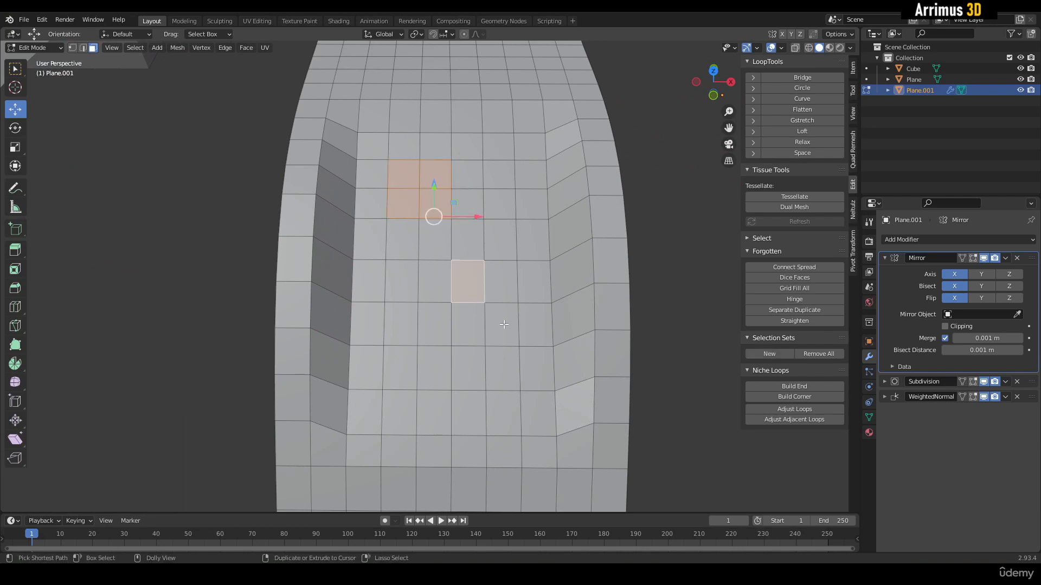
ctrl+shift+click(502, 326)
shift+click(401, 374)
ctrl+shift+click(433, 413)
Try LoopTools Circle with Flatten enabled on the three face blocks, check the shapes, and undo it.
shift+middle_drag(530, 361, 529, 310)
key(alt+c)
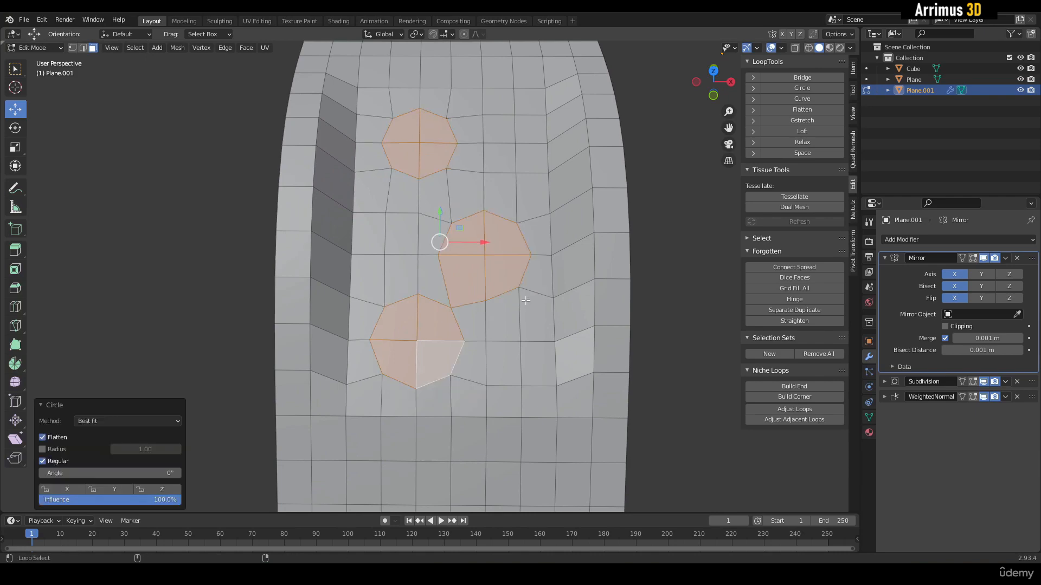
middle_drag(503, 329, 422, 388)
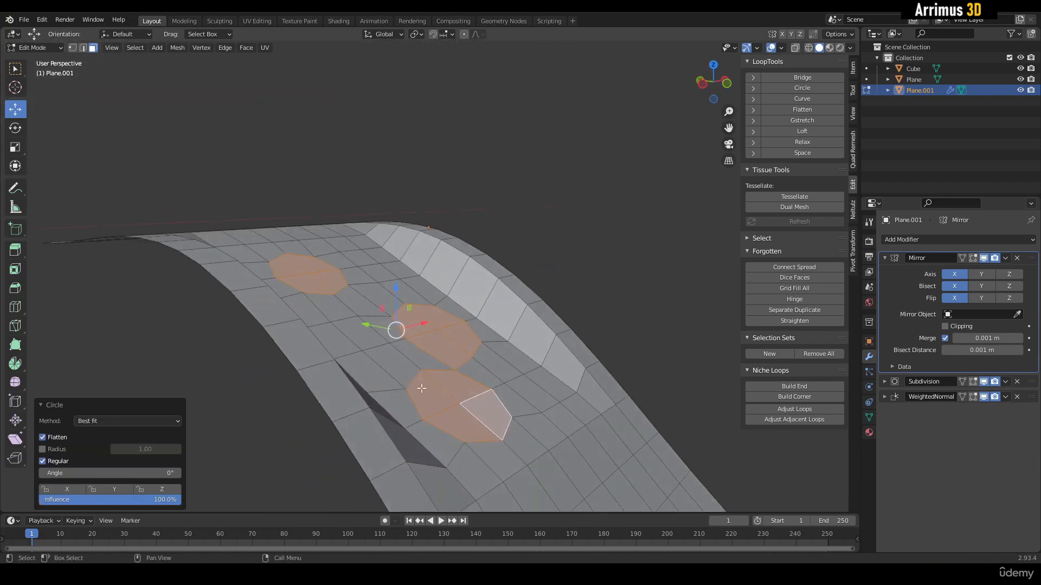
alt+middle_drag(434, 320, 412, 227)
key(ctrl+z)
Select a three-by-three block of faces near the strip's far end and round it with LoopTools Circle.
middle_drag(163, 185, 406, 240)
scroll(405, 240, up, 5)
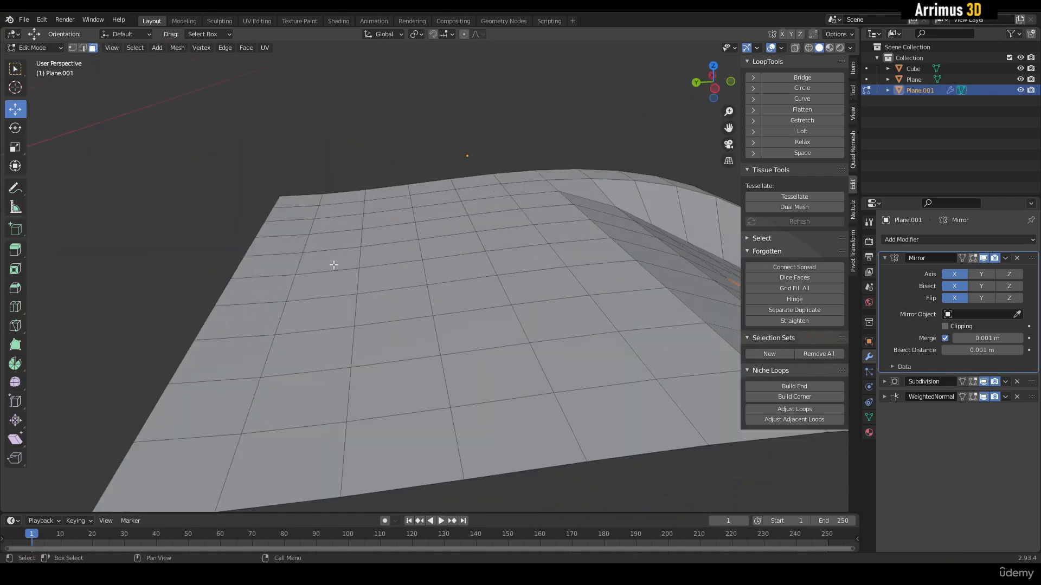
click(303, 255)
click(315, 274)
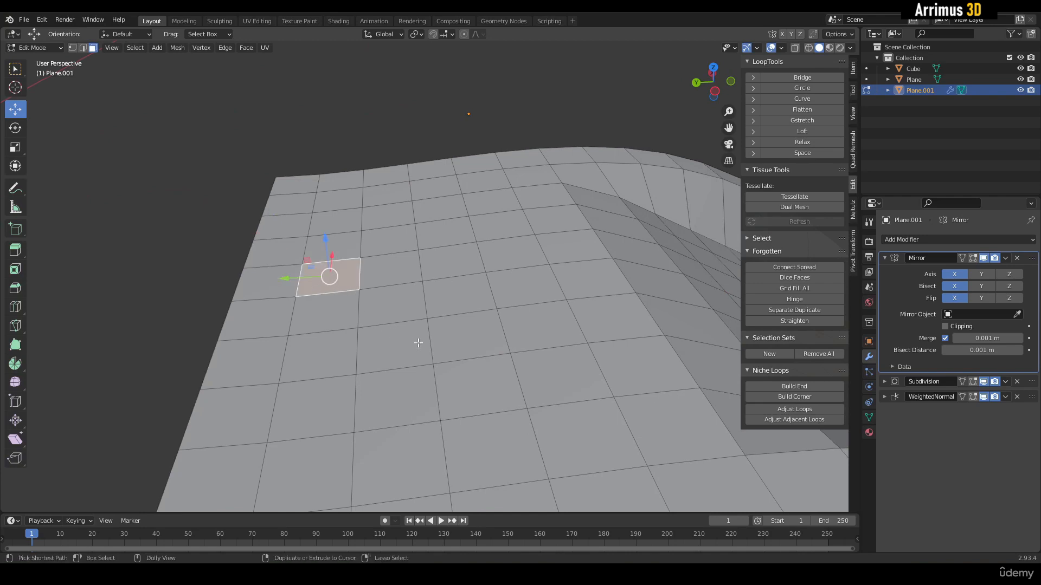
ctrl+shift+click(472, 335)
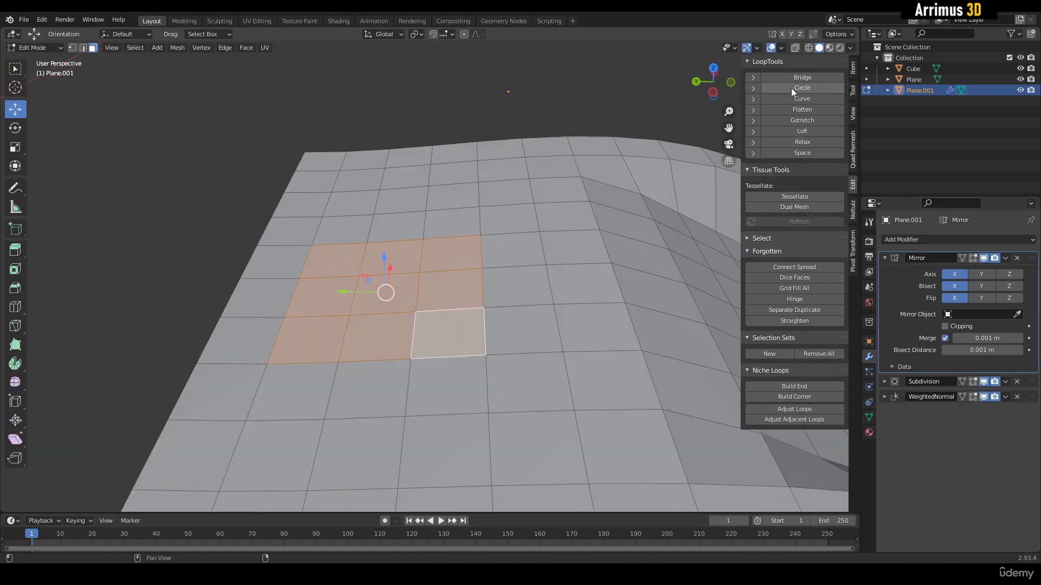
click(791, 88)
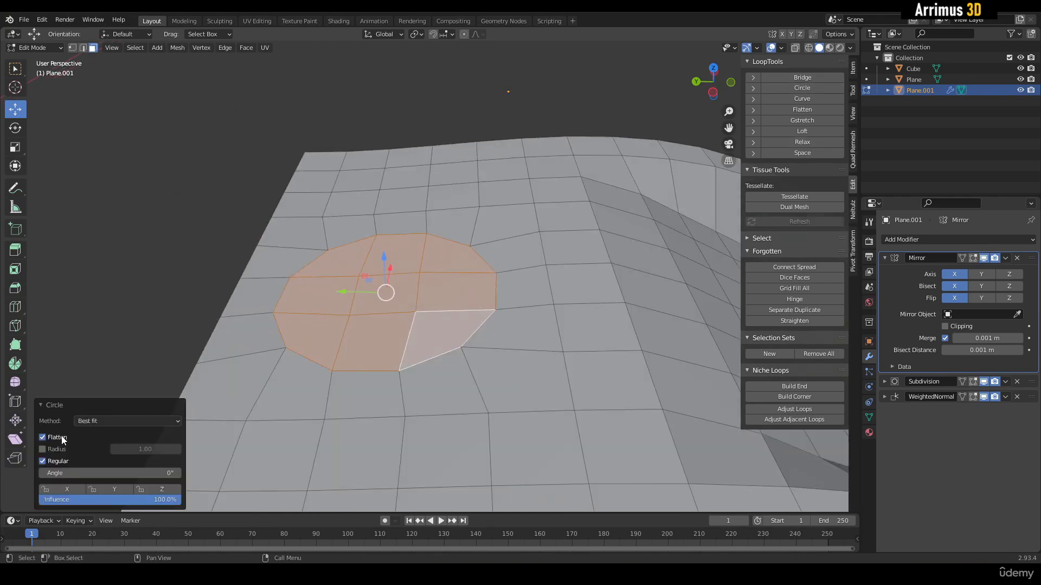
middle_drag(374, 428, 513, 250)
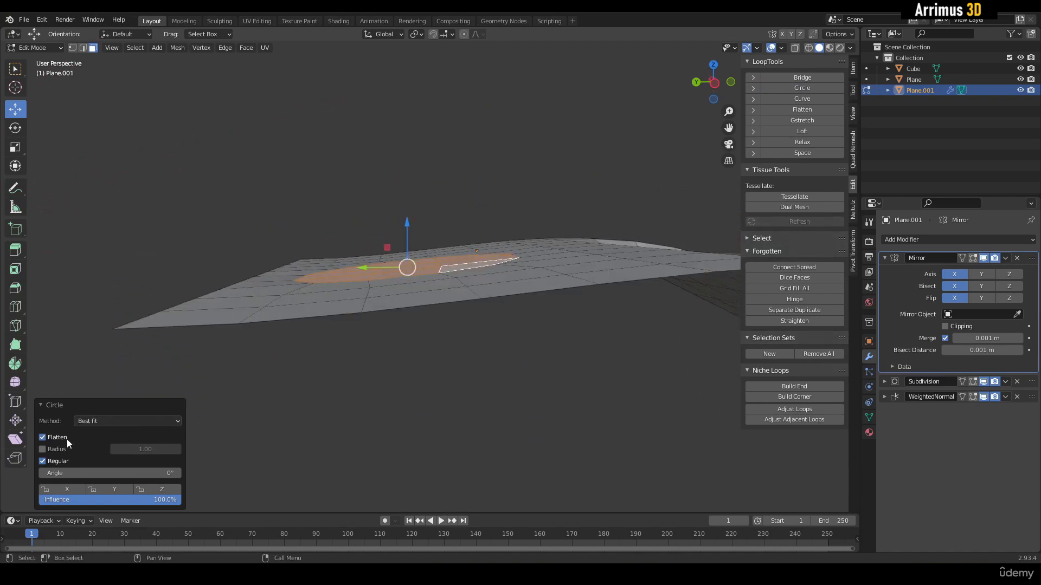
Select three staggered two-by-two face blocks on the central panel and turn them into circles with Flatten off.
middle_drag(411, 242, 434, 195)
click(412, 172)
ctrl+shift+click(437, 196)
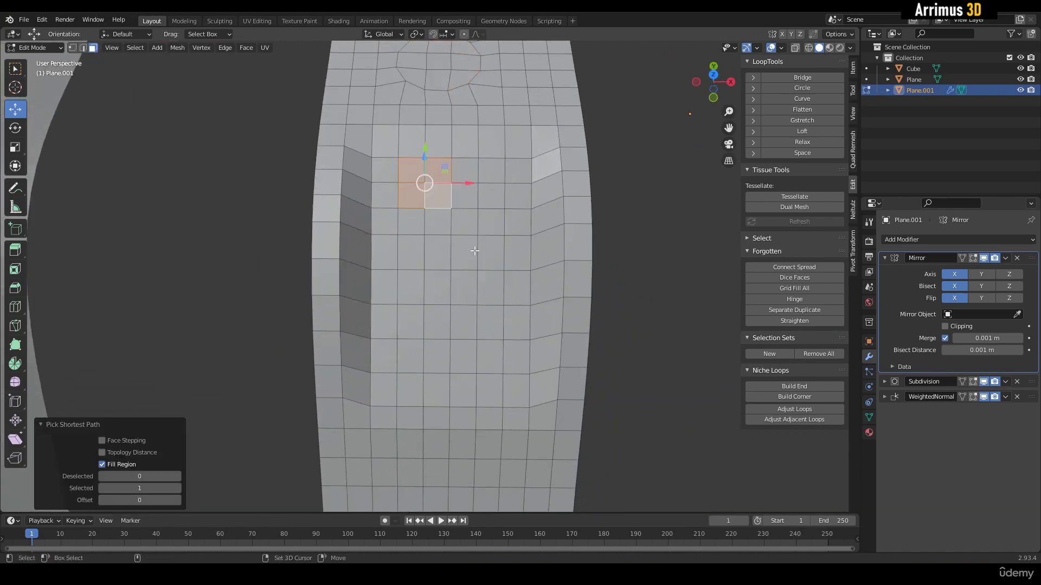
shift+click(465, 253)
ctrl+shift+click(490, 288)
shift+click(411, 356)
ctrl+shift+click(436, 390)
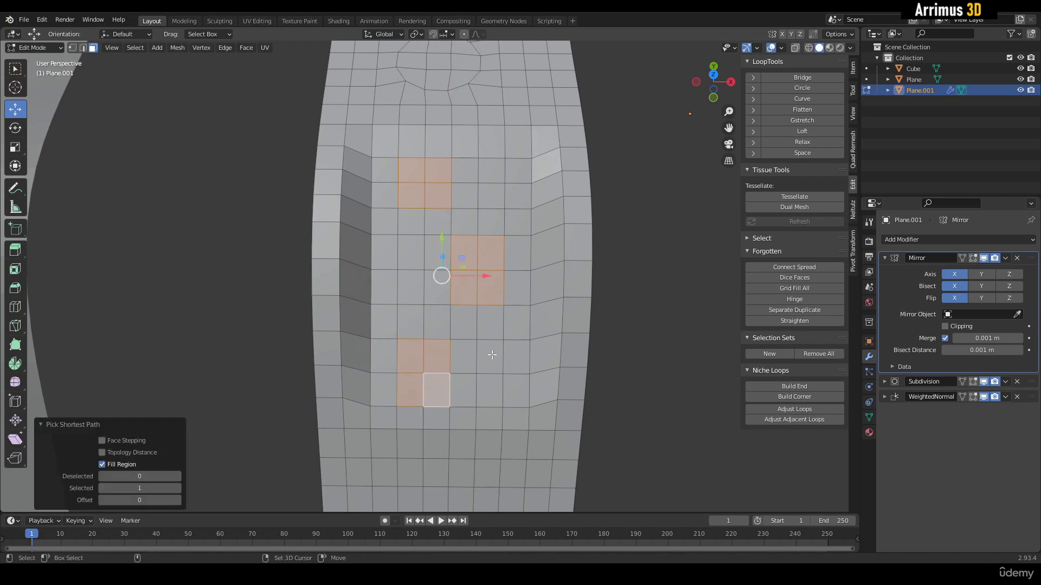
scroll(482, 324, up, 1)
shift+middle_drag(492, 355, 504, 235)
key(shift+c)
scroll(505, 235, up, 1)
Inset the three circles by about 0.044 m and extrude them about 0.096 m into the surface.
key(i)
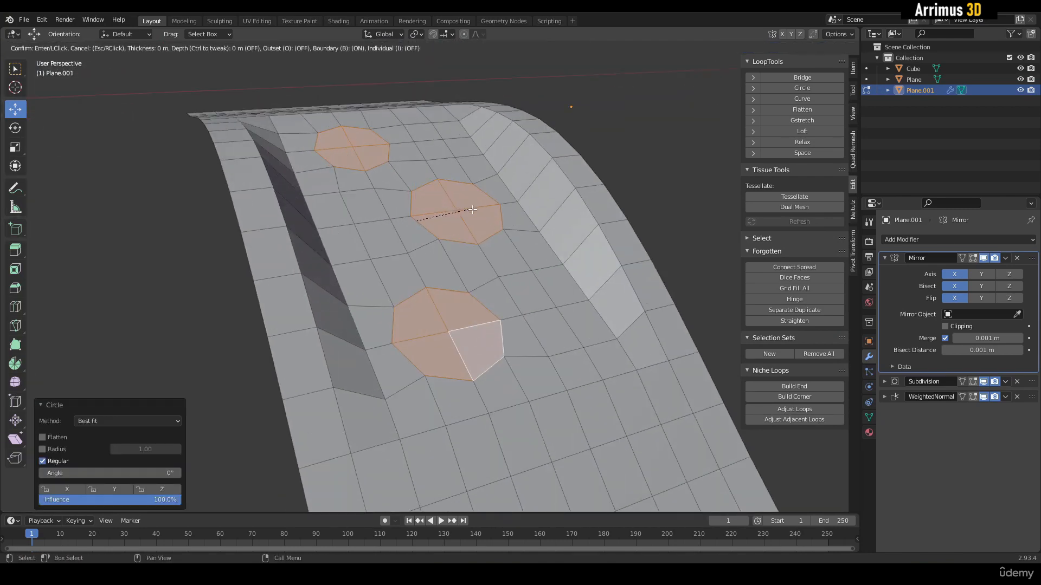
click(465, 214)
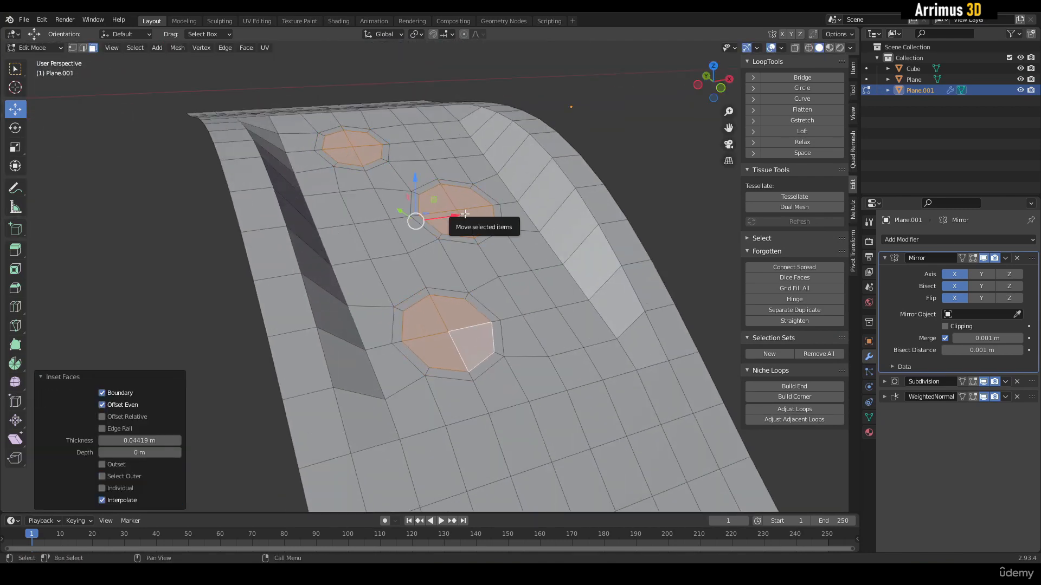
mouse_move(461, 216)
middle_down()
mouse_move(474, 245)
mouse_move(474, 222)
middle_up()
scroll(412, 208, up, 2)
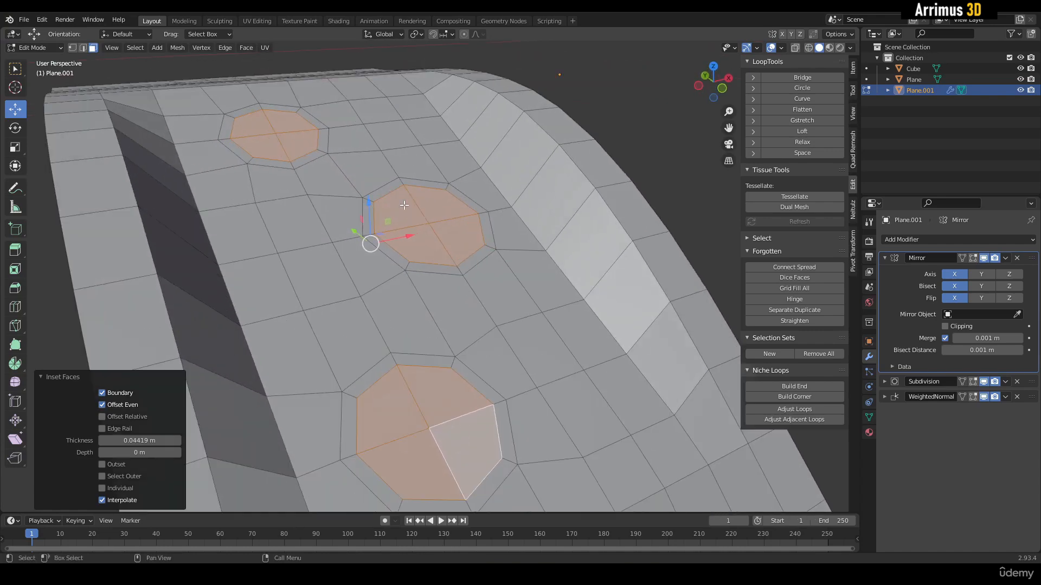
ctrl+middle_drag(423, 197, 453, 238)
scroll(453, 238, up, 2)
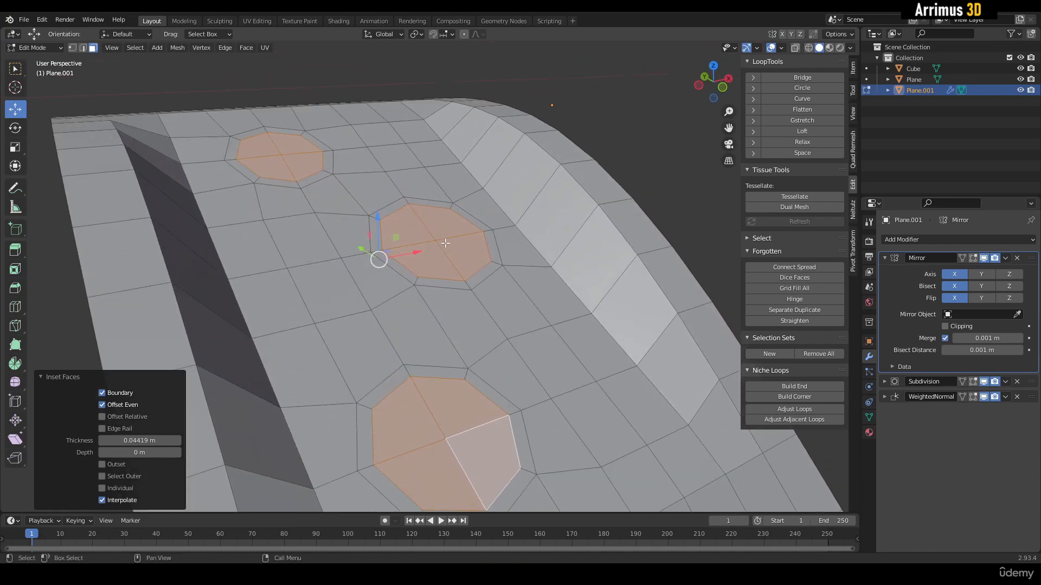
key(shift+e)
click(443, 242)
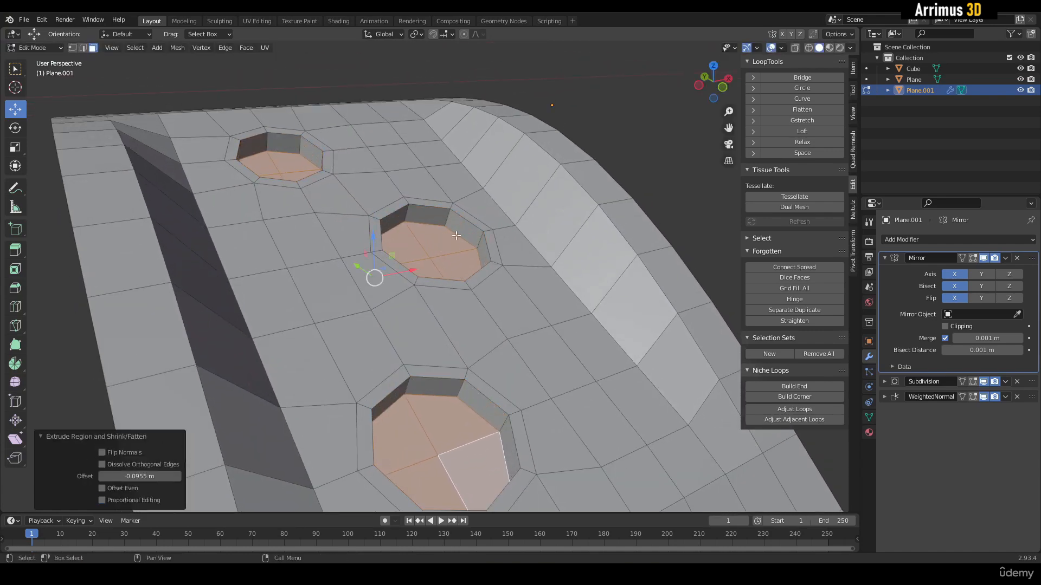
Inset the floors of the three round holes and check the smoothed result in Object Mode.
key(i)
click(420, 259)
middle_drag(420, 259, 437, 229)
key(Tab)
scroll(419, 283, down, 2)
scroll(412, 272, up, 3)
key(Tab)
key(Tab)
key(Tab)
scroll(436, 230, up, 1)
Add one lengthwise loop cut through the face column along the strip's outer border.
key(ctrl+r)
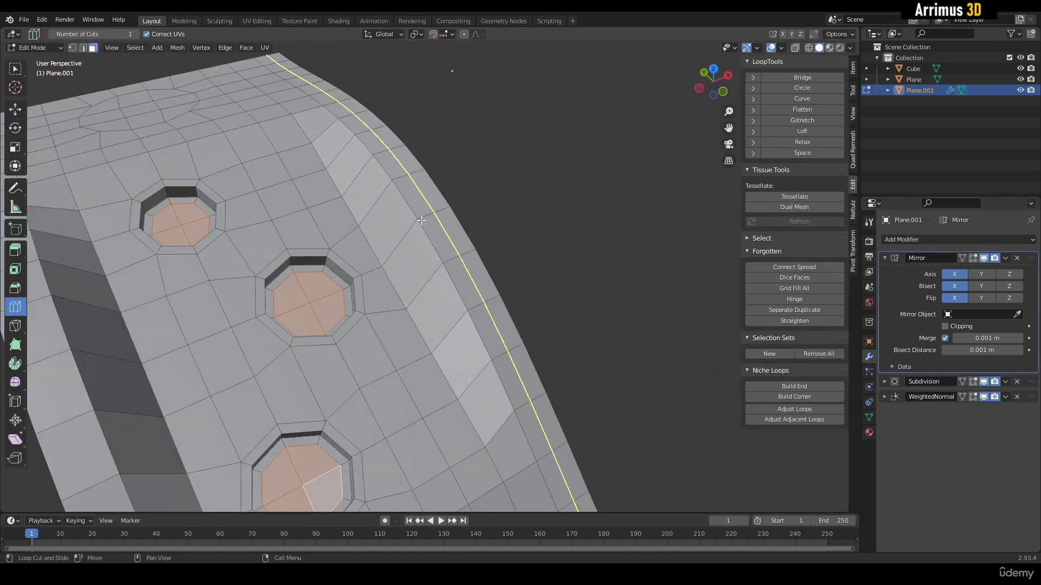
drag(422, 220, 410, 218)
key(w)
scroll(401, 214, up, 1)
Select a run of faces in the outermost column beside the central panel and extrude it upward into a raised rib.
key(alt+a)
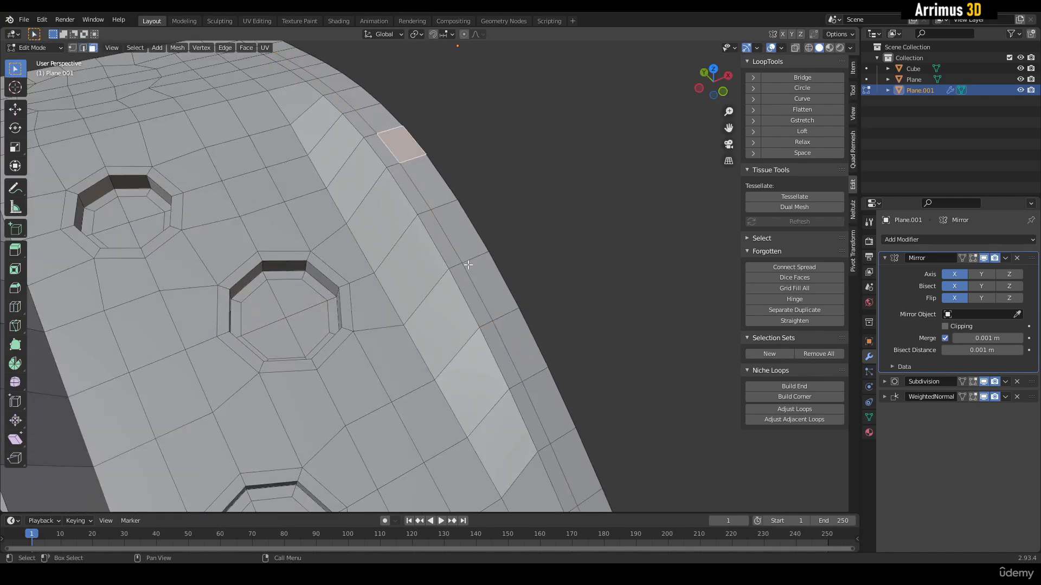
ctrl+click(512, 332)
alt+middle_drag(448, 295, 478, 267)
key(w)
key(e)
right_click(472, 244)
drag(424, 226, 438, 201)
Switch to edge selection and select the rib's long inner top edge loop.
key(2)
alt+click(444, 220)
middle_drag(448, 211, 464, 291)
Try moving the rib's inner top edge loop freely outward and undo the move.
key(g)
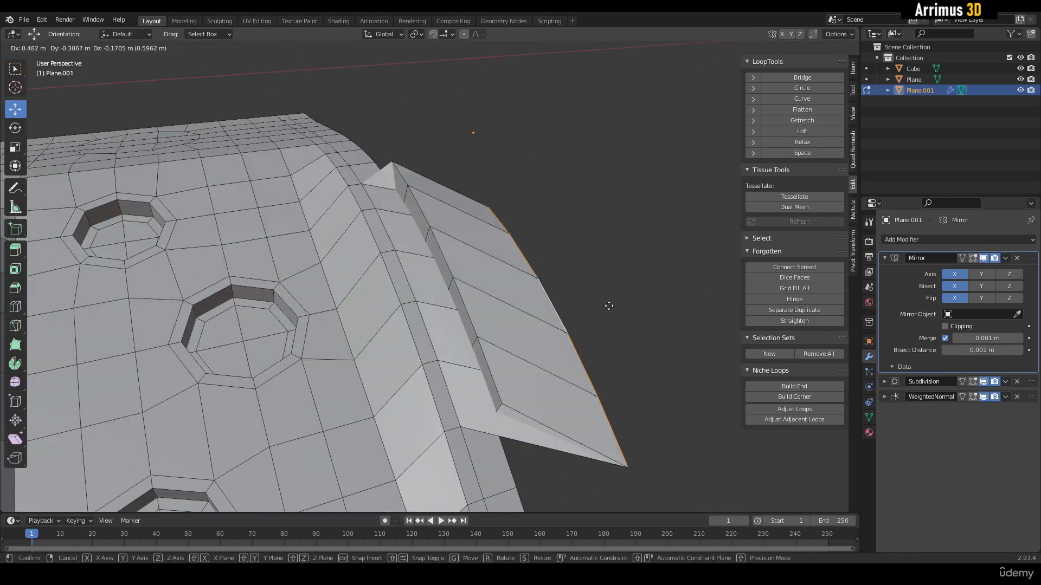
click(471, 267)
key(ctrl+z)
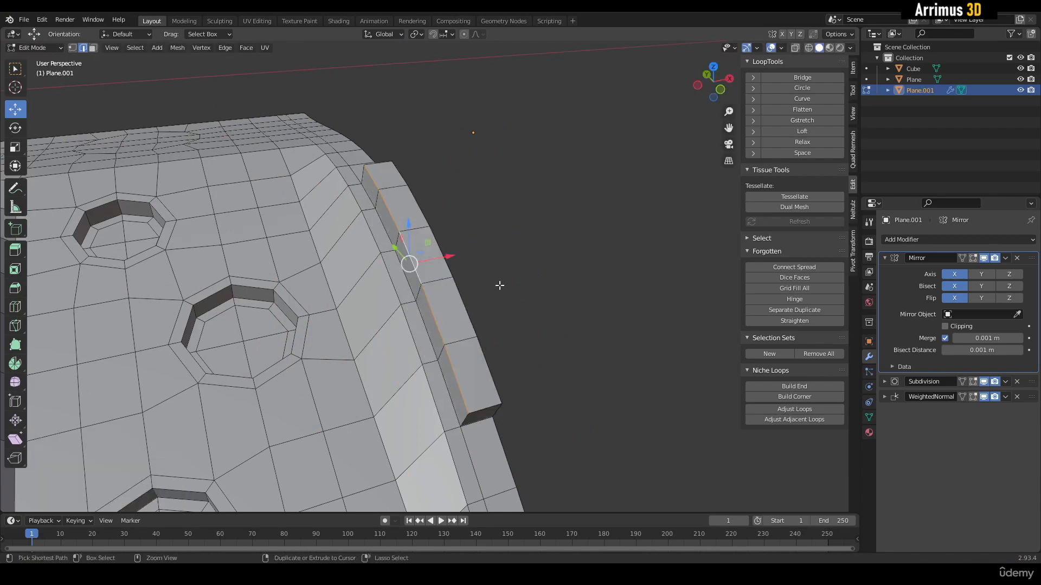
Slide the rib's inner top edge loop outward across its top by a factor of about 0.36.
middle_drag(499, 285, 476, 277)
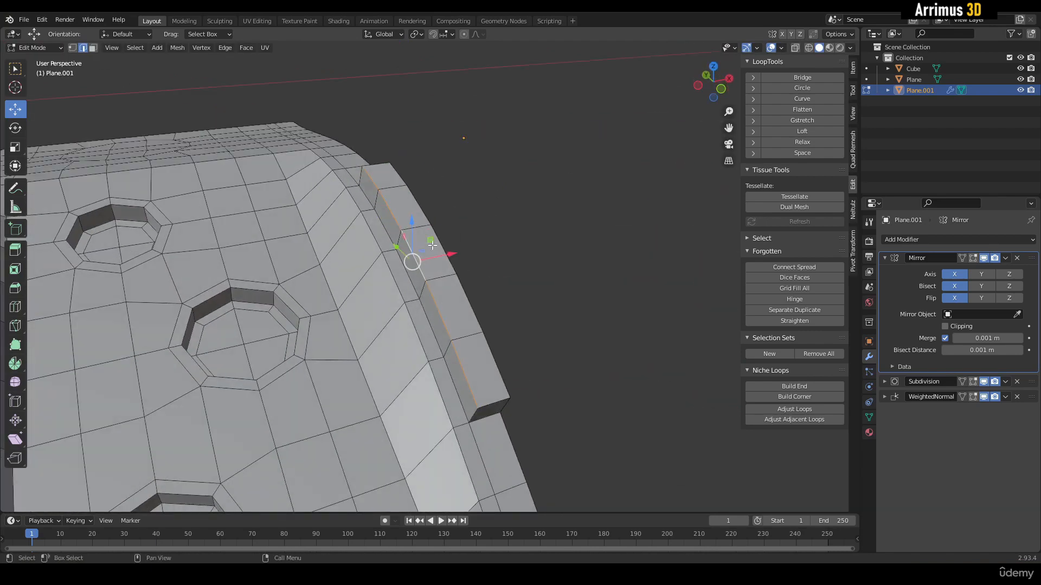
key(g)
key(g)
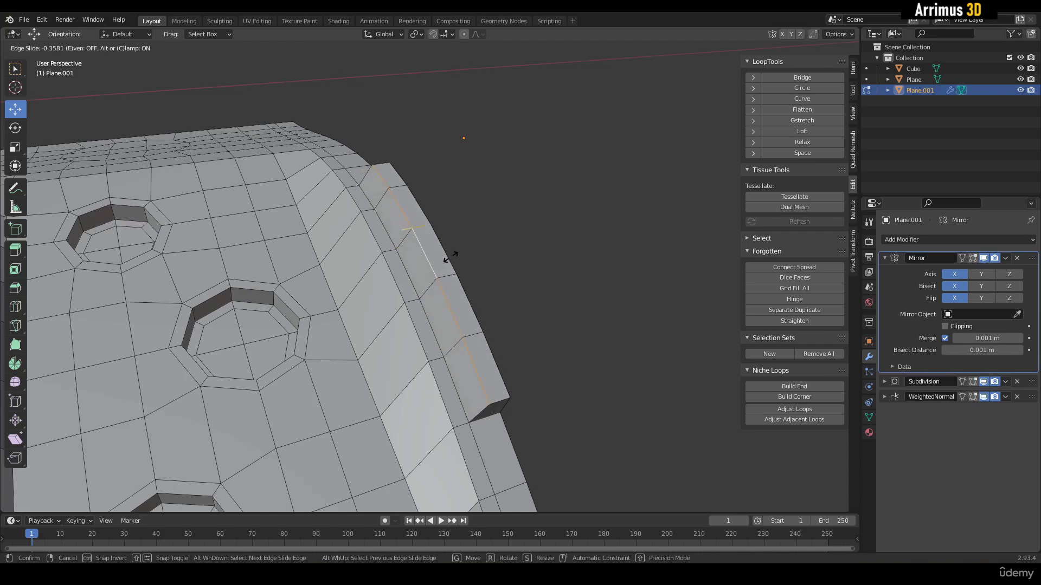
click(450, 257)
Select the short top edge at the rib's lower end.
middle_drag(450, 256, 500, 323)
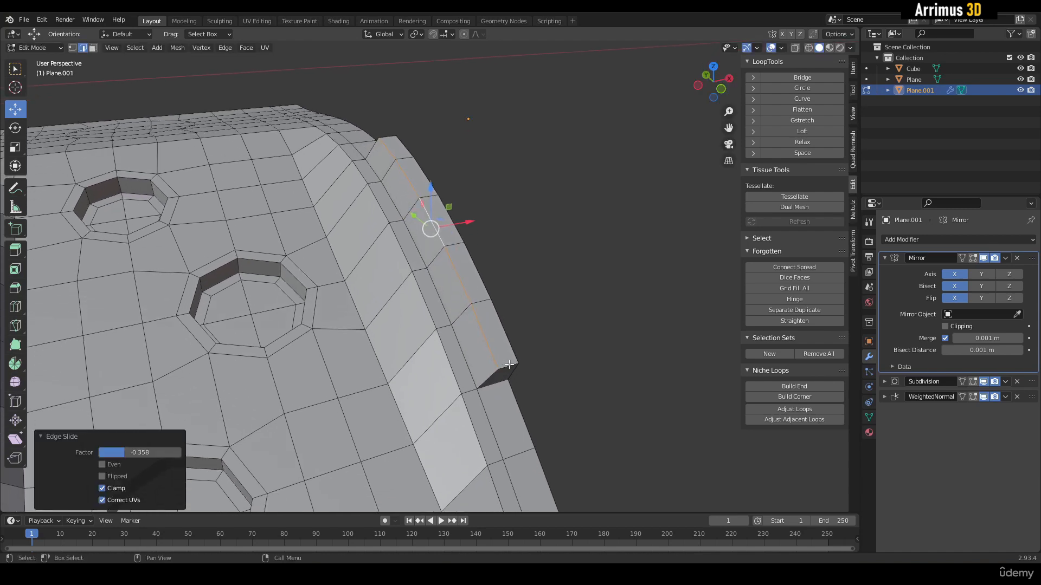
click(509, 364)
middle_drag(509, 365, 531, 343)
Try an edge slide on the short top edge at the rib's lower end and undo it.
key(g)
key(g)
click(525, 284)
key(ctrl+z)
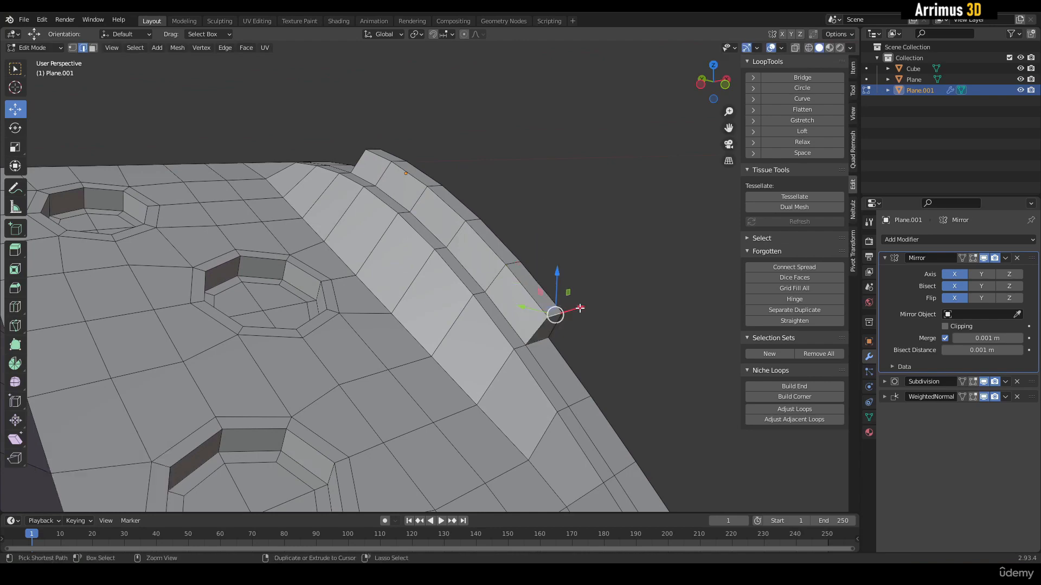
Slide the lower end's short top edge back along the rib by a factor of about 0.5.
middle_drag(579, 308, 495, 305)
scroll(495, 304, up, 3)
shift+middle_drag(471, 386, 531, 386)
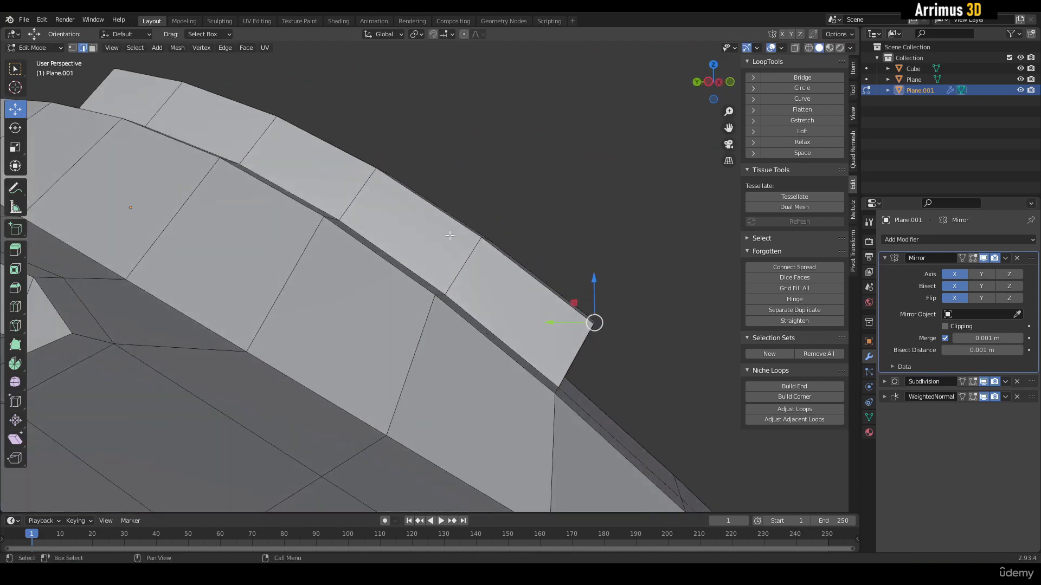
middle_drag(571, 348, 518, 292)
key(g)
key(g)
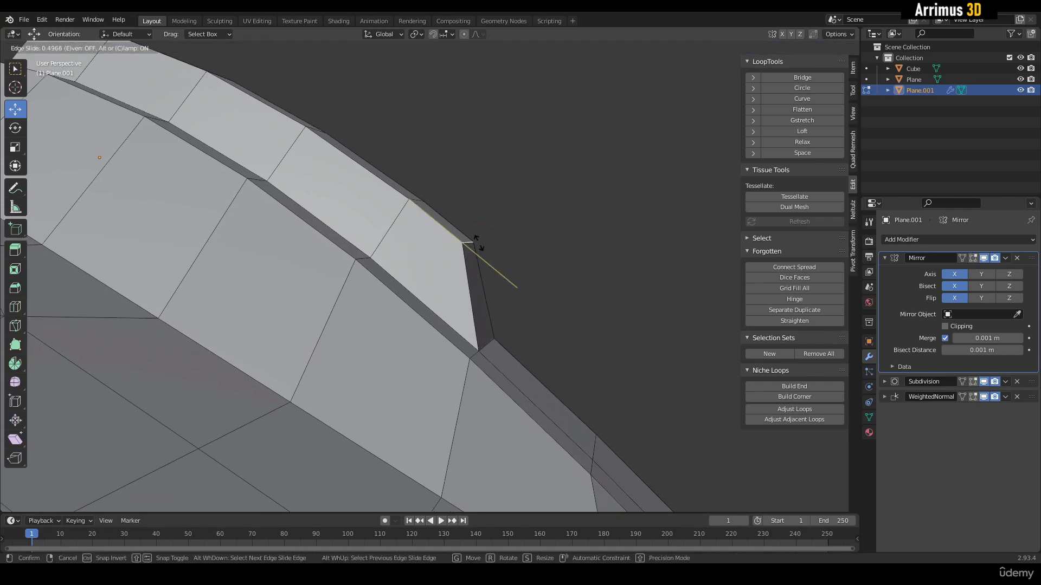
click(478, 243)
Slide the same end edge down the slope by a factor of 0.450 and back up by 0.194.
key(g)
key(g)
click(488, 289)
key(g)
key(g)
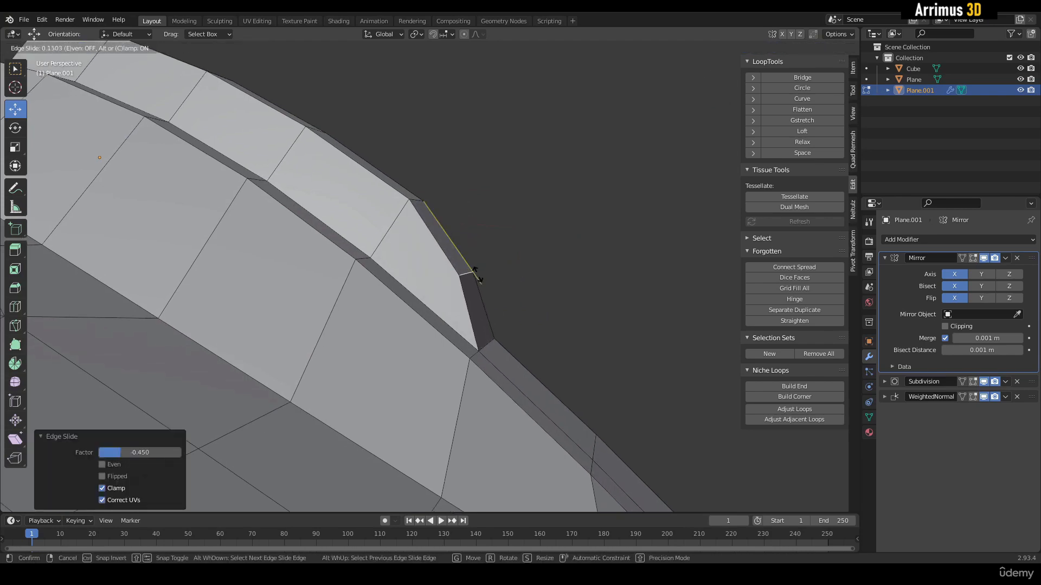
click(476, 277)
Slide the short top edge at the rib's opposite end inward along the rib by a factor of about 0.434.
middle_drag(452, 279, 411, 252)
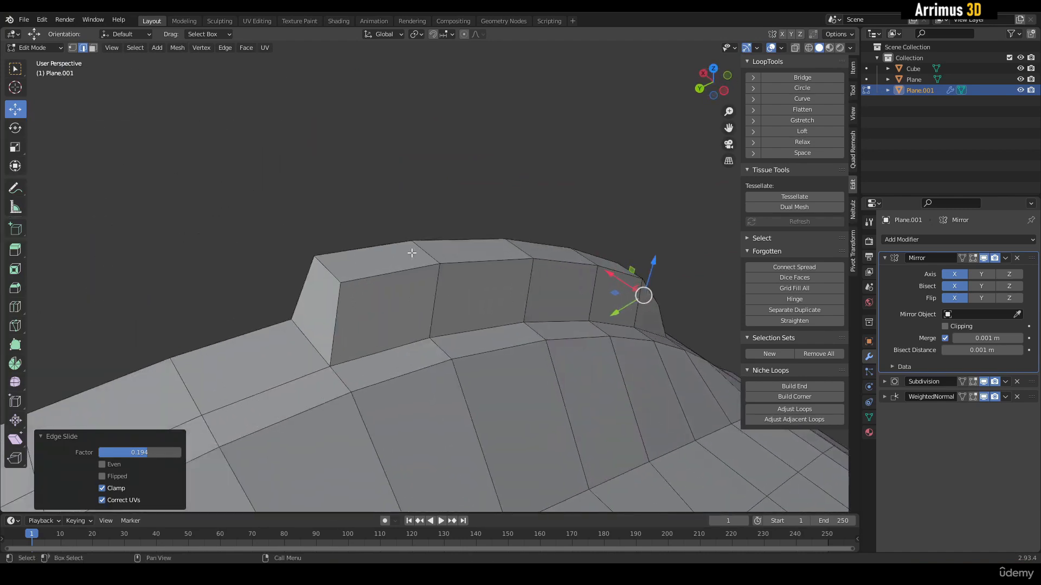
click(324, 270)
middle_drag(350, 221, 311, 196)
key(g)
key(g)
click(346, 193)
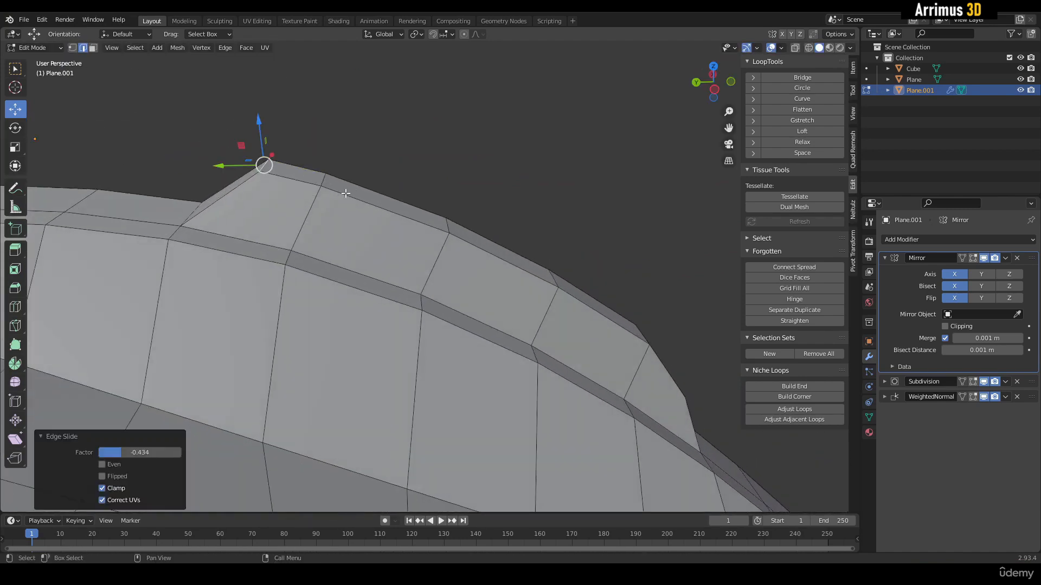
Slide the selected edge at the peak of the curved slot down along its neighbouring edges, and preview the smoothed mesh.
key(g)
key(g)
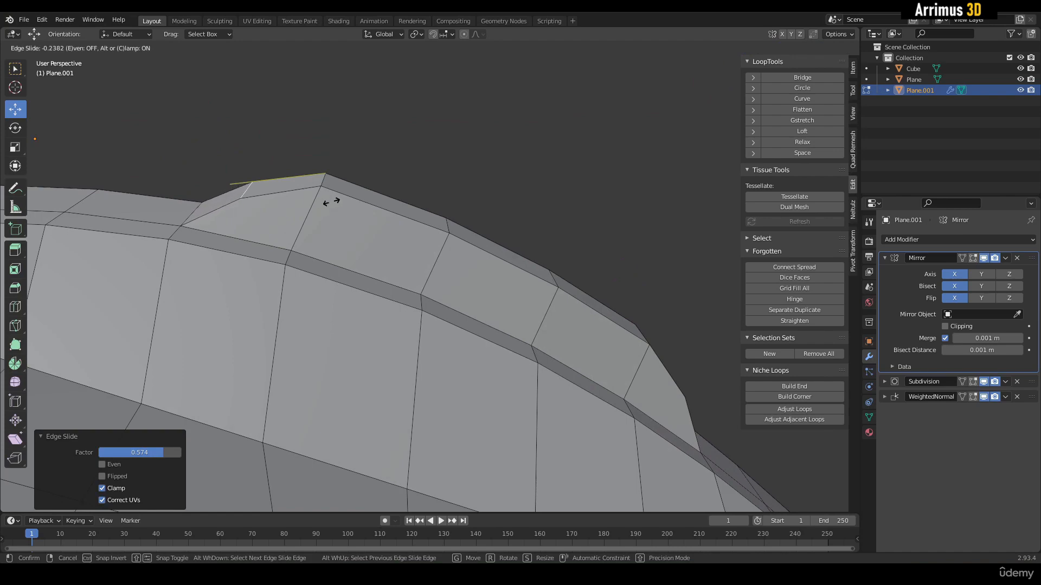
click(331, 201)
key(Tab)
middle_drag(331, 201, 372, 255)
Extrude the panel's straight boundary edge loop beside the curved slot and move it 2.4323 m along X.
key(Tab)
middle_drag(466, 269, 419, 240)
shift+middle_drag(405, 288, 403, 242)
scroll(409, 279, up, 1)
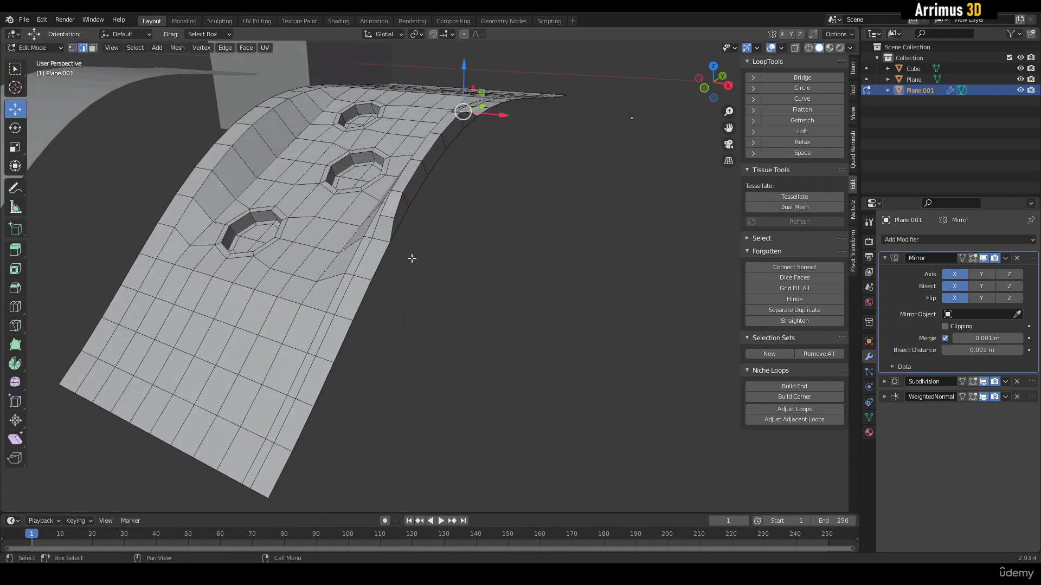
alt+click(384, 260)
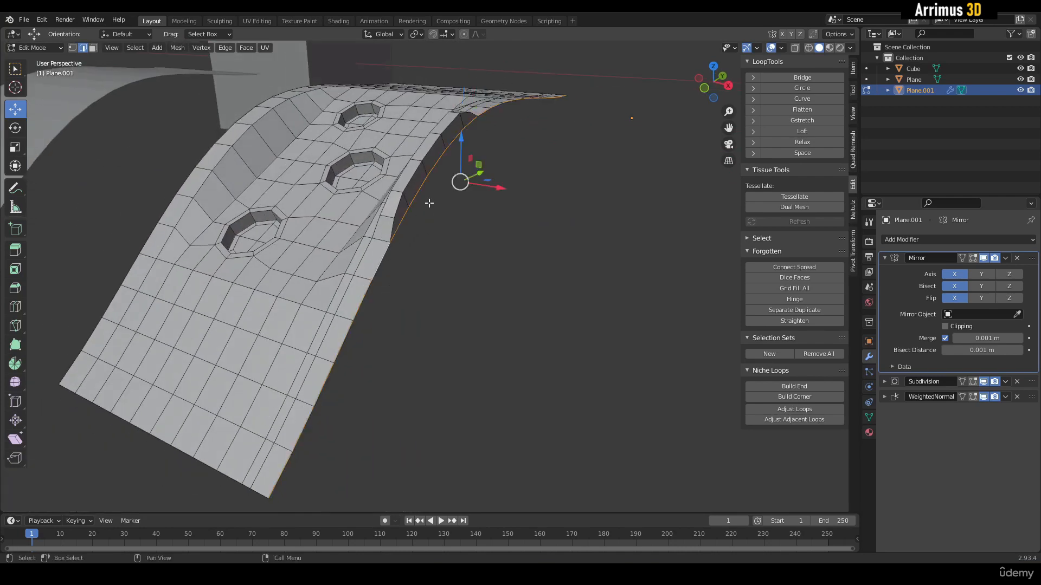
middle_drag(429, 203, 399, 212)
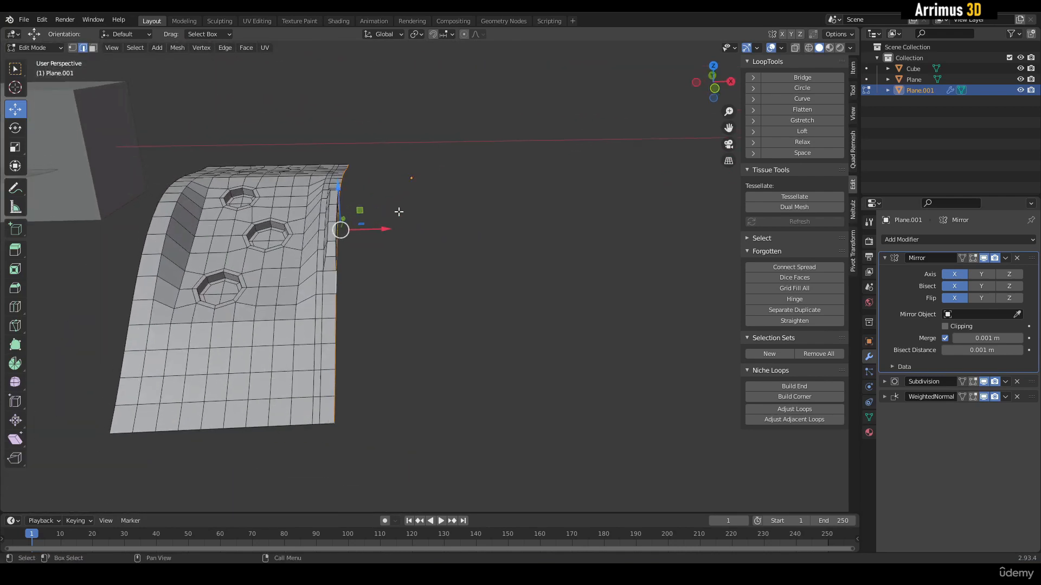
key(e)
key(Escape)
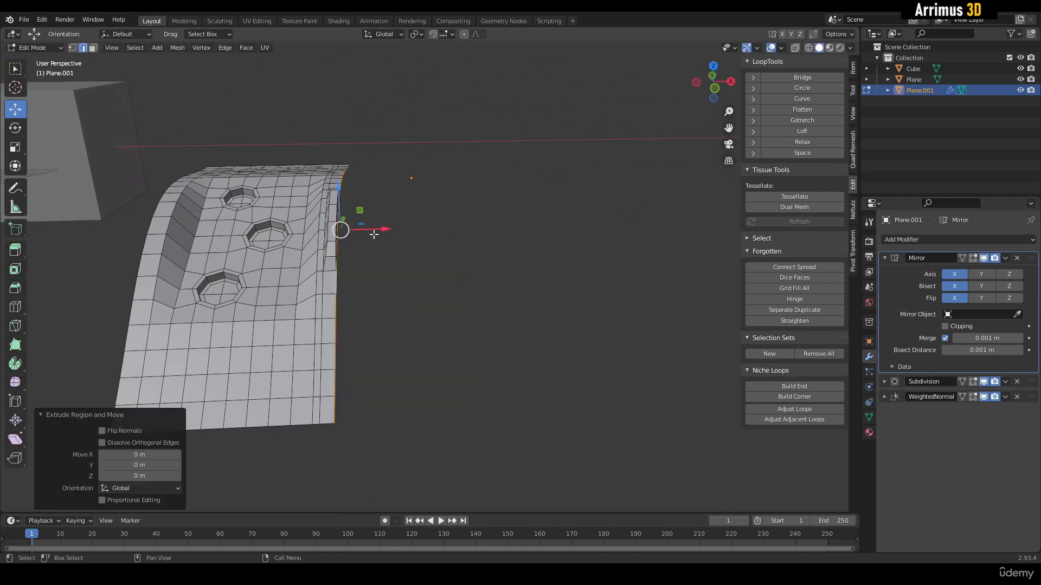
drag(368, 232, 578, 240)
alt+middle_drag(455, 260, 426, 284)
middle_drag(426, 247, 444, 229)
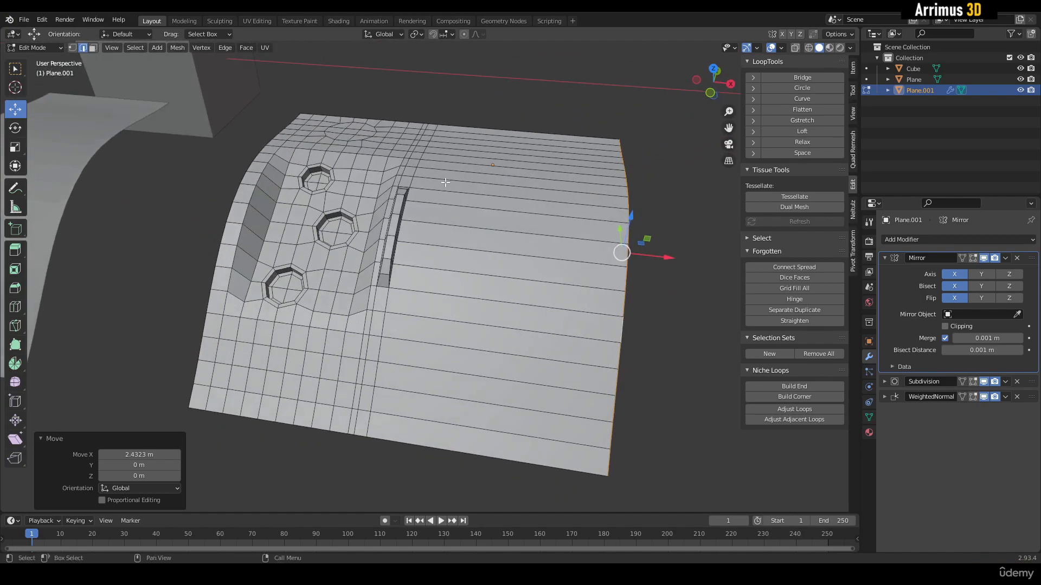
Search the keymap preferences by key binding for "shift space", and look at the available Extrude tool variants.
scroll(445, 182, up, 2)
middle_drag(375, 205, 457, 245)
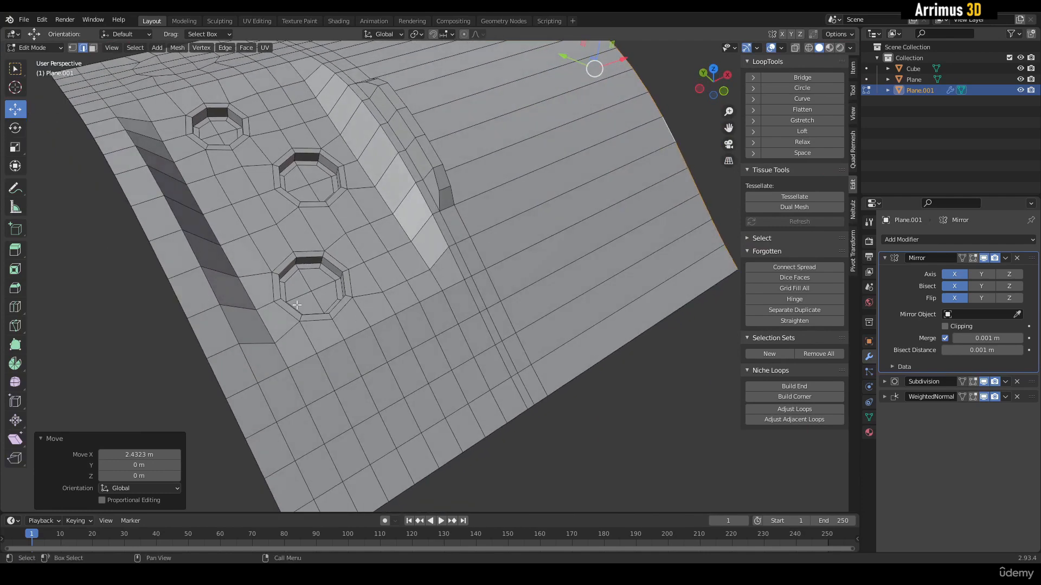
click(42, 22)
click(78, 175)
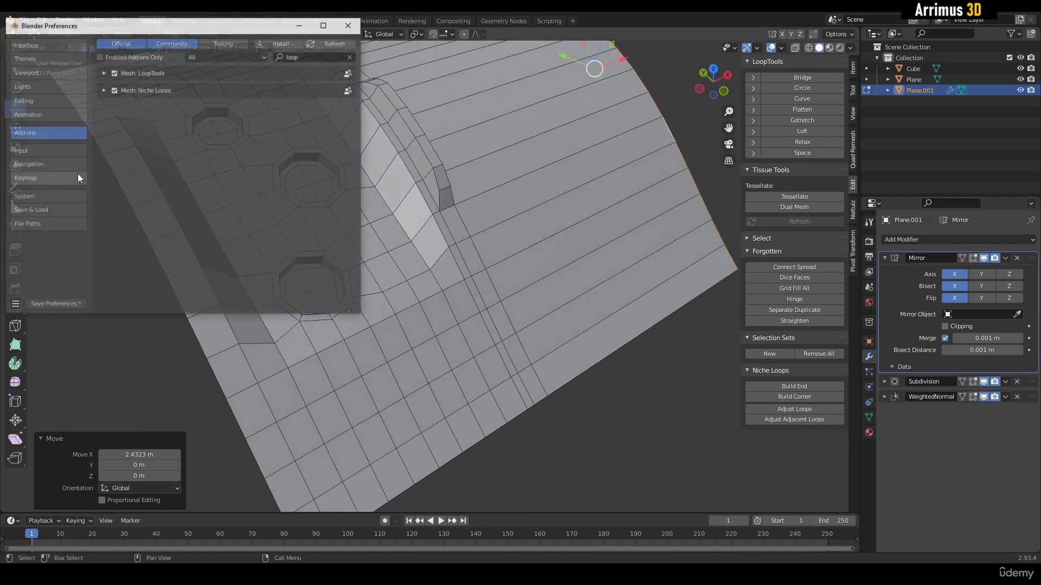
click(44, 177)
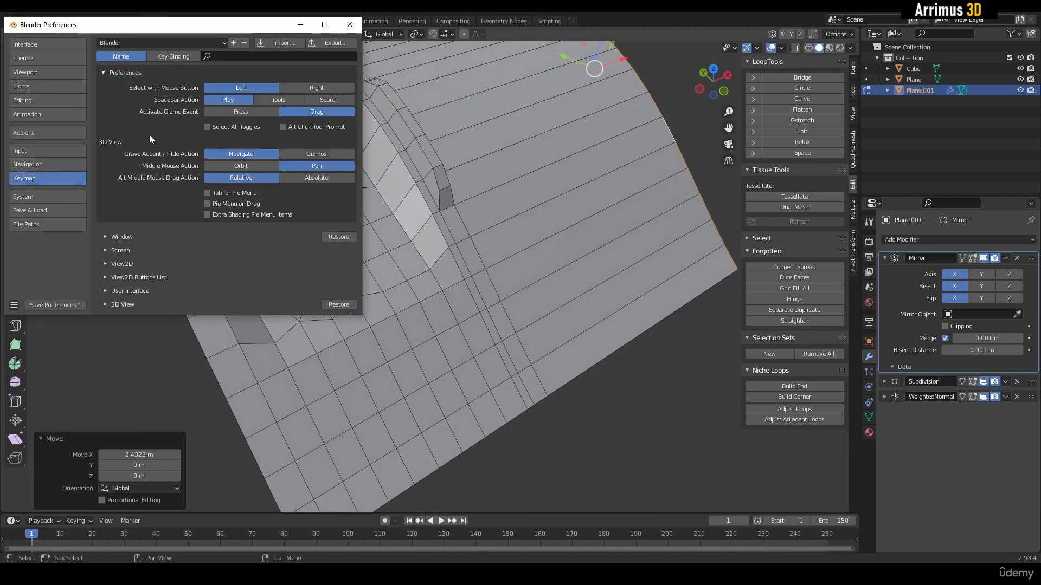
click(180, 55)
click(231, 56)
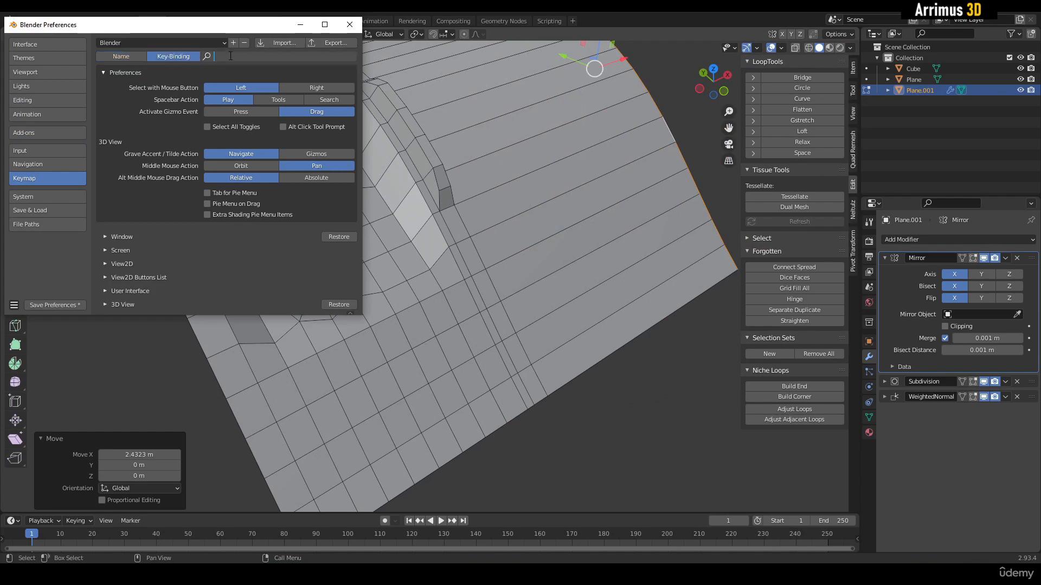
text(shi)
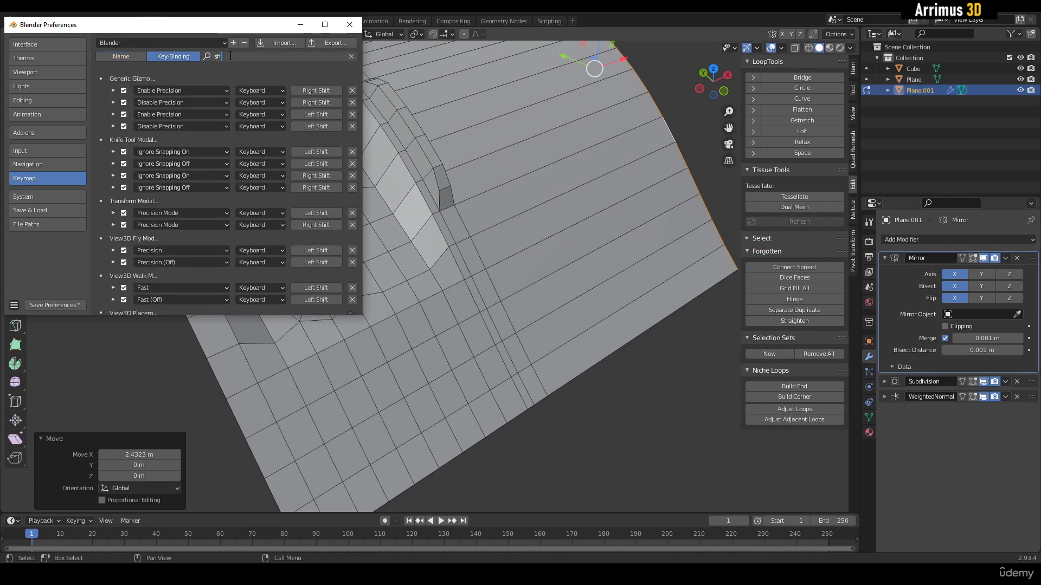
drag(231, 34, 301, 106)
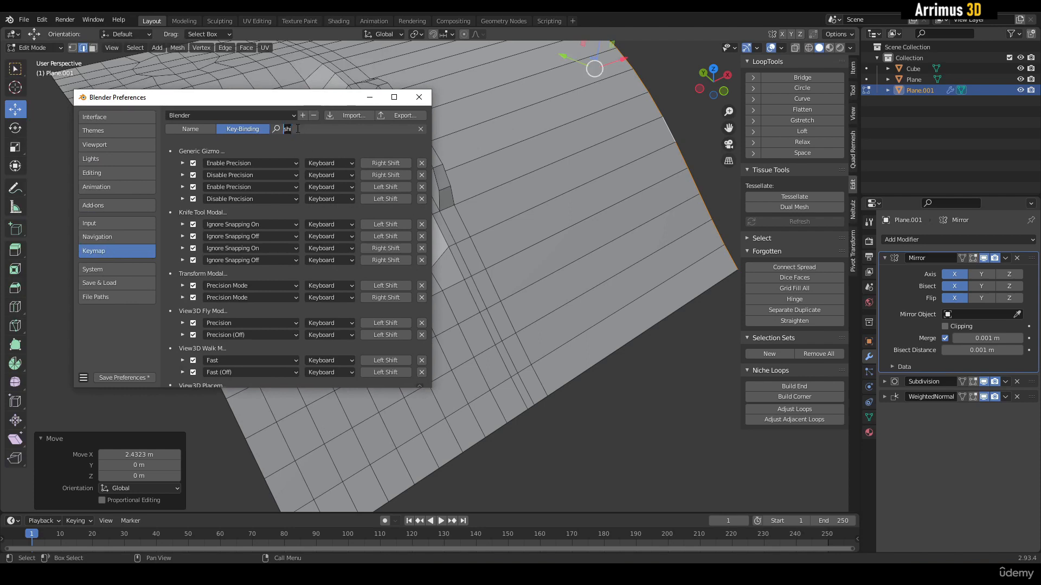
key(BackSpace)
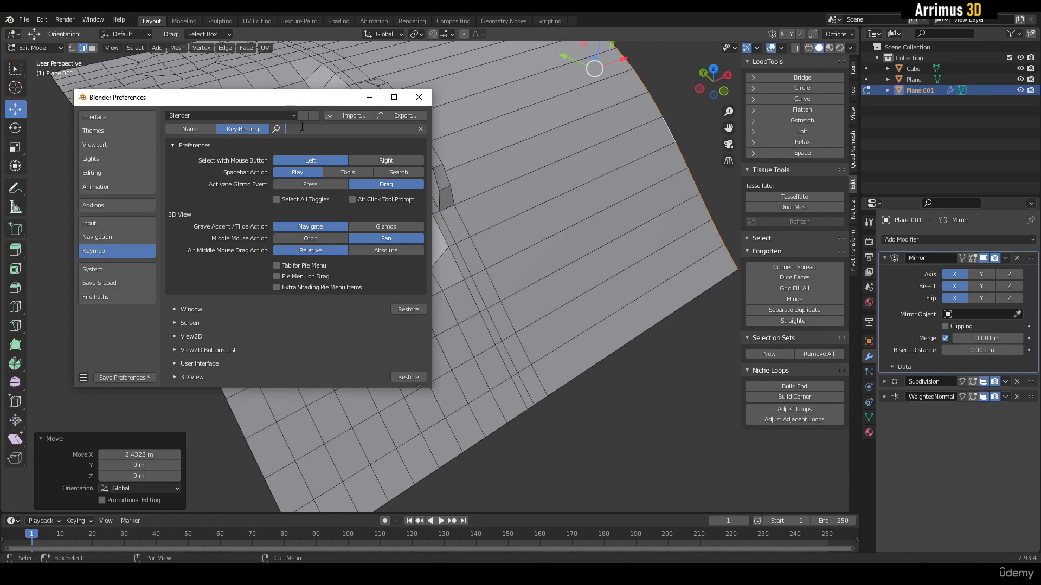
text(shi)
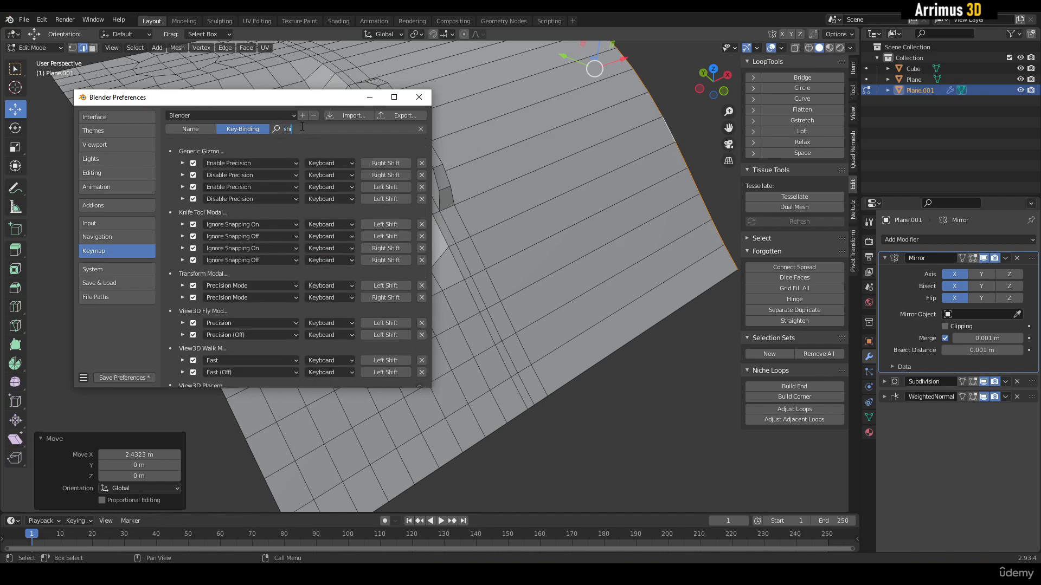
text(ft space)
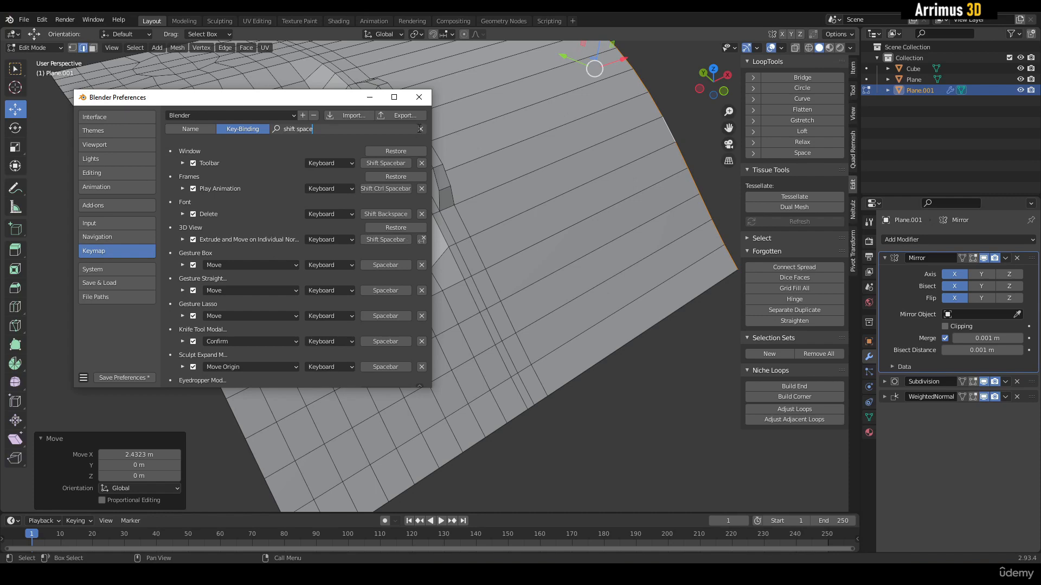
click(419, 98)
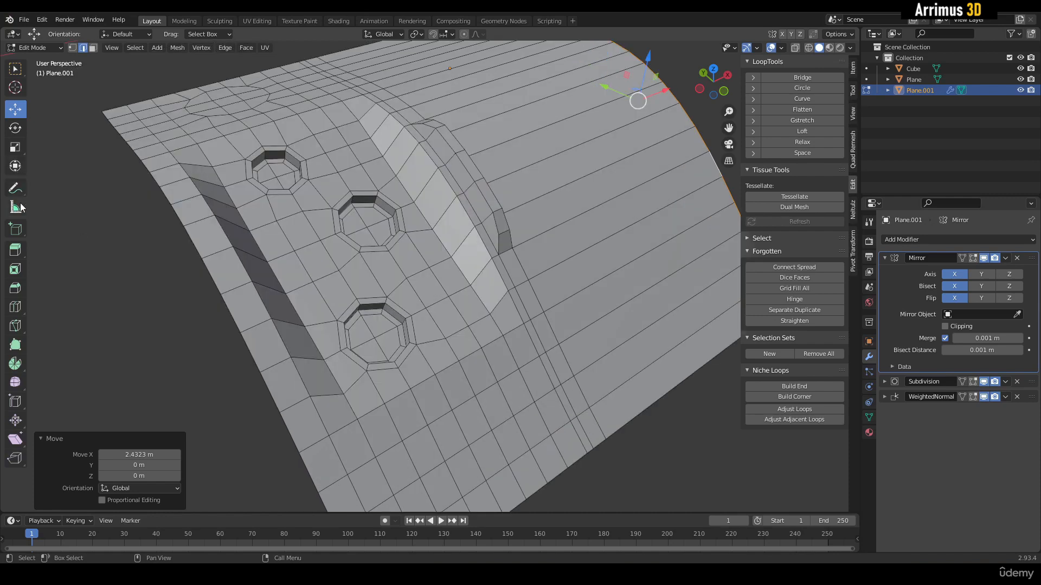
click(15, 249)
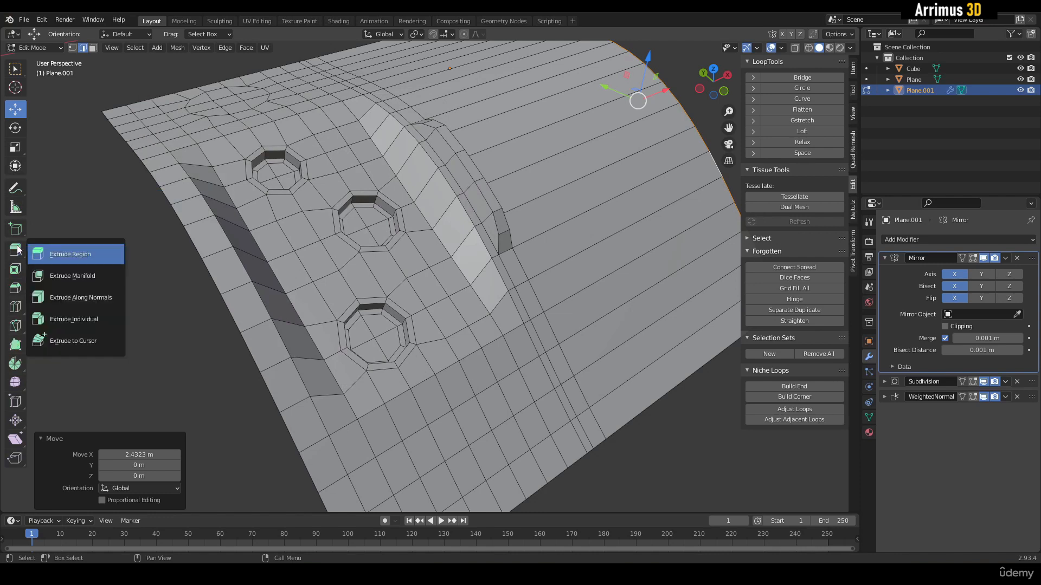
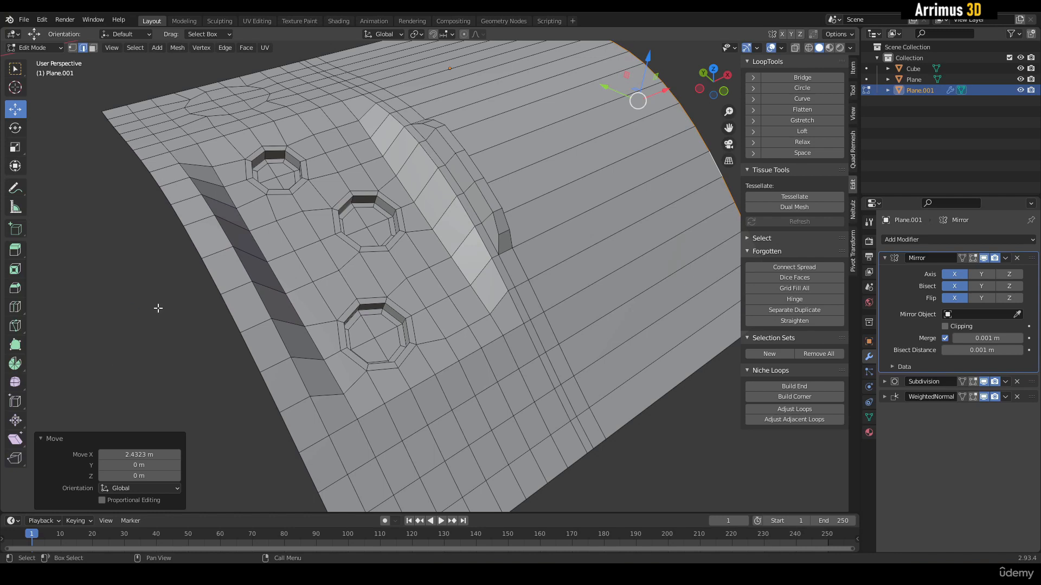
Add three lengthwise loop cuts to the newly extruded section, one in the middle and one in each half.
middle_drag(160, 279, 286, 256)
scroll(317, 245, down, 2)
middle_drag(355, 244, 429, 254)
alt+middle_drag(460, 234, 407, 237)
scroll(470, 230, up, 2)
key(alt+c)
key(q)
middle_drag(396, 194, 396, 230)
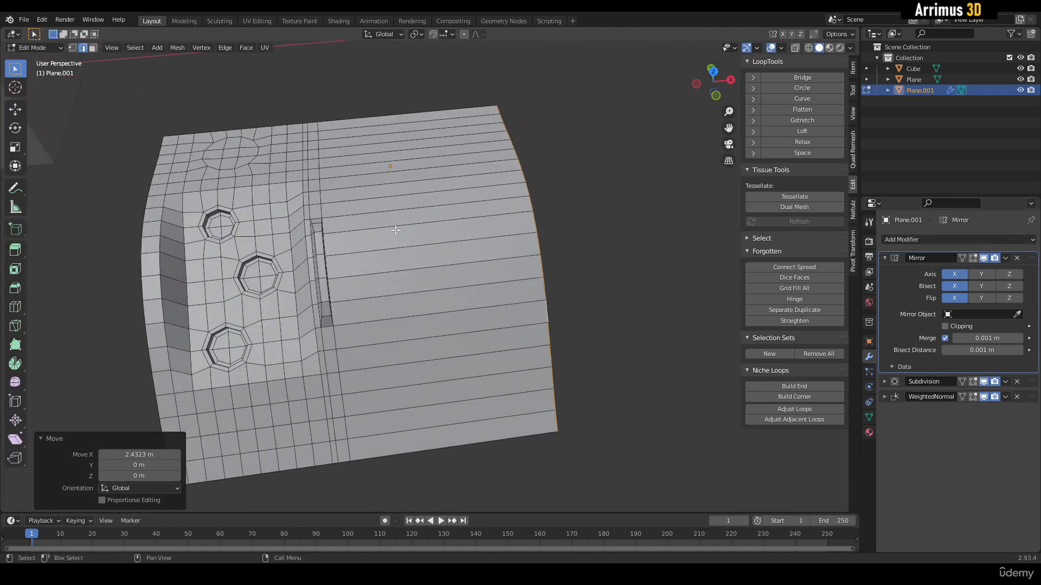
key(ctrl+r)
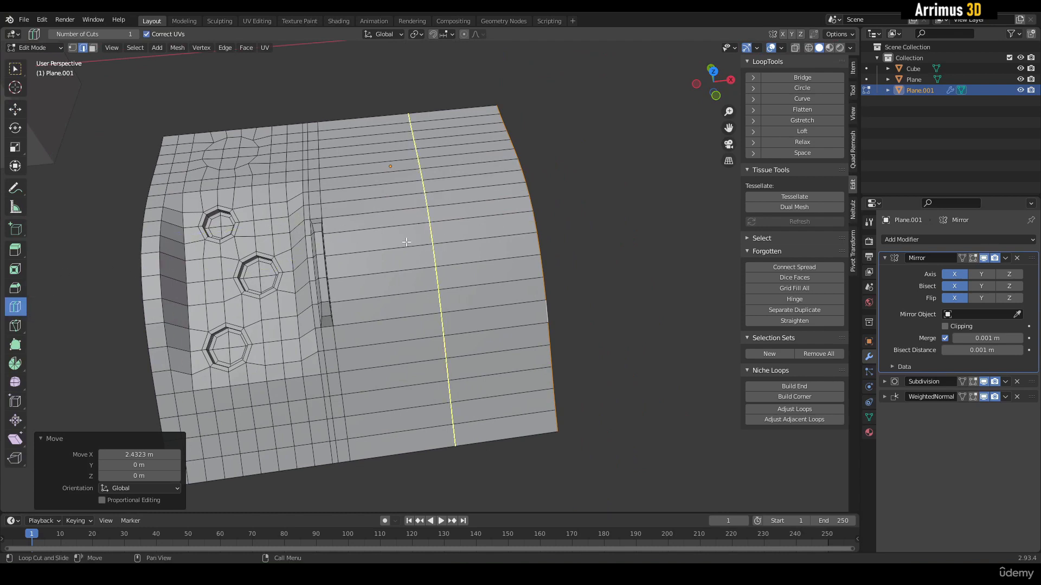
scroll(407, 242, up, 2)
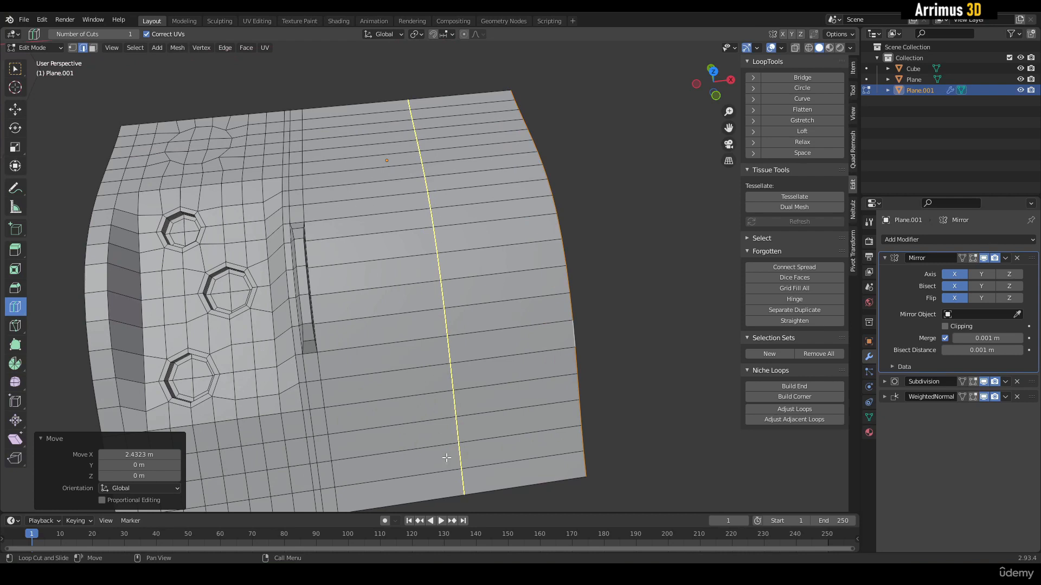
click(458, 285)
click(382, 271)
click(476, 248)
Insert a centred loop cut between the extruded section's middle loop and the next loop toward the curved slot.
middle_drag(472, 263, 455, 249)
click(456, 203)
mouse_move(451, 208)
mouse_down()
mouse_move(483, 204)
mouse_move(441, 211)
mouse_move(457, 213)
mouse_up()
key(ctrl+z)
middle_drag(450, 230, 463, 226)
click(397, 214)
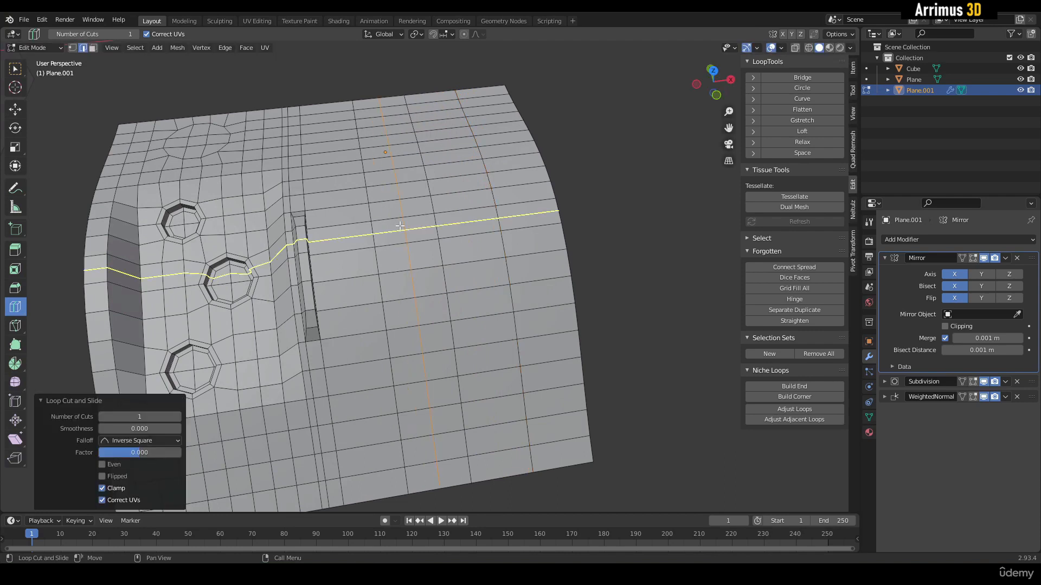
Try 7 cuts and a different smoothness on the last loop cut.
drag(128, 415, 157, 415)
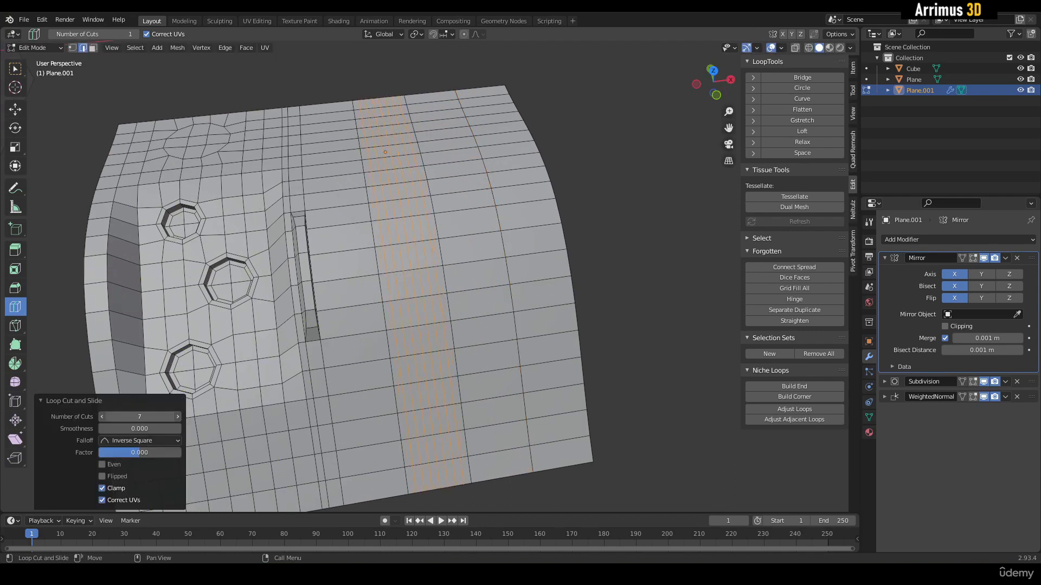
mouse_move(140, 429)
mouse_down()
mouse_move(157, 429)
mouse_move(143, 429)
mouse_up()
shift+middle_drag(484, 264, 483, 263)
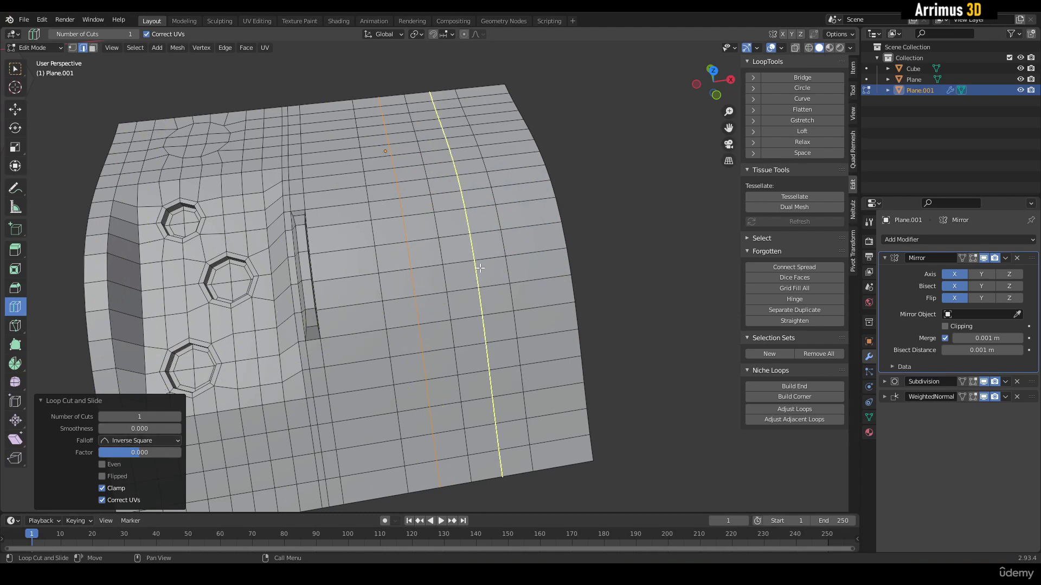
Add the remaining lengthwise loop cuts so the extruded section is divided into eight even columns.
click(477, 244)
middle_drag(470, 232, 394, 189)
scroll(394, 189, up, 1)
drag(391, 189, 363, 184)
middle_drag(363, 184, 420, 254)
Select a U-shaped path of faces on the extruded section and extrude it inward along the normals as a channel.
key(w)
key(3)
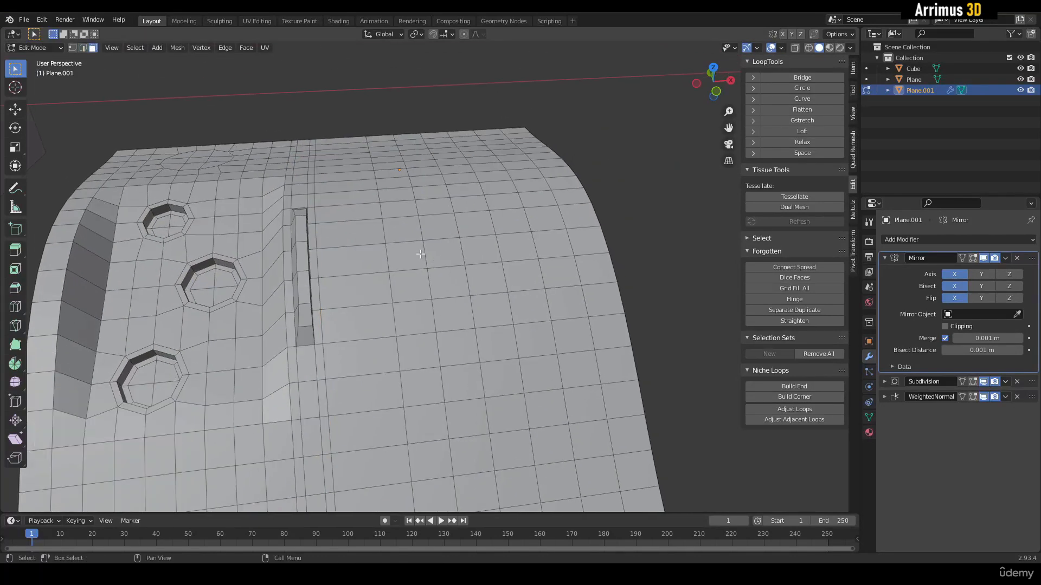
ctrl+click(402, 227)
ctrl+click(428, 421)
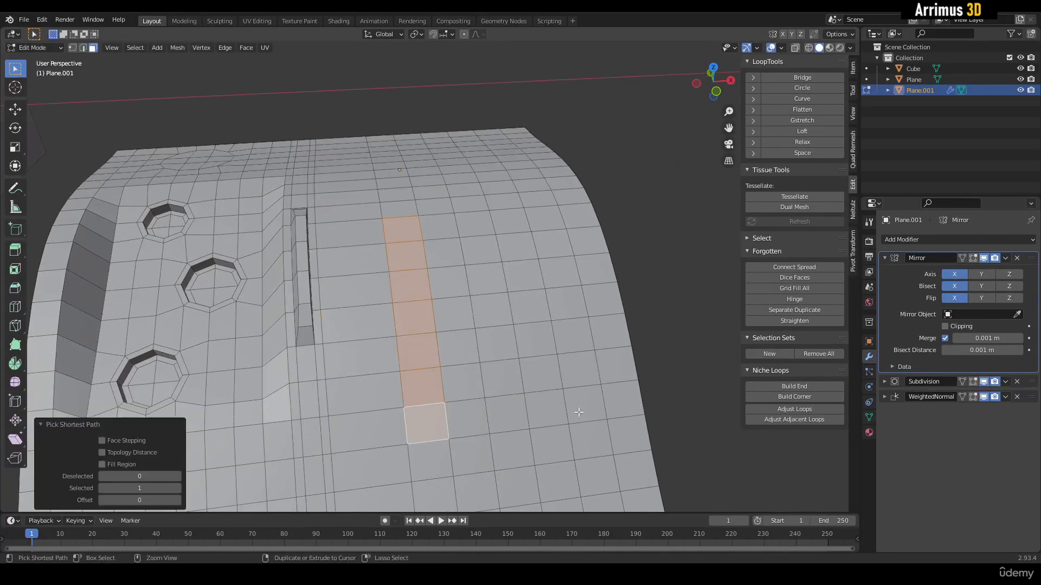
ctrl+click(584, 404)
ctrl+click(547, 219)
middle_drag(548, 219, 488, 252)
key(alt+s)
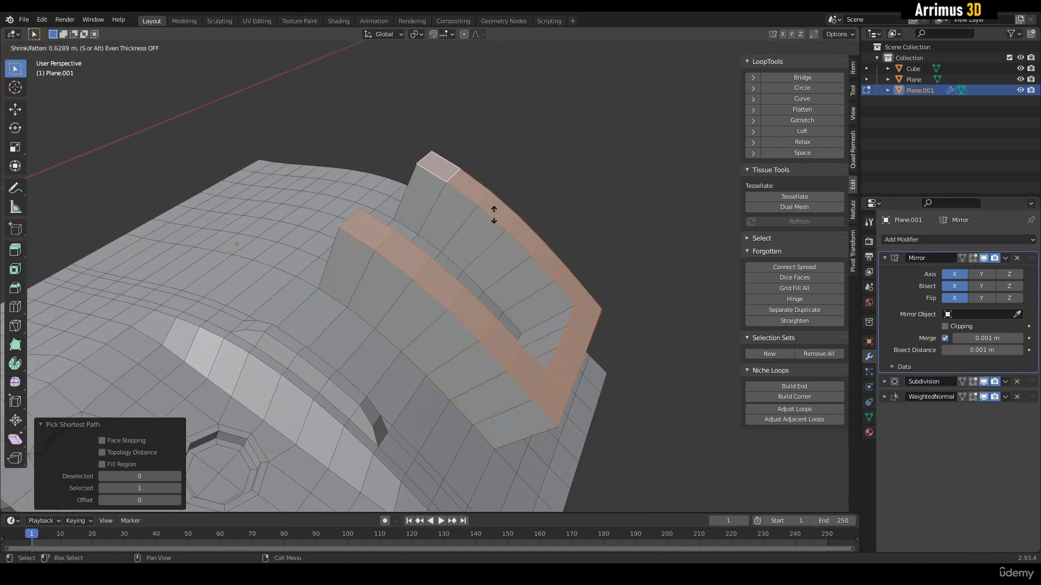
click(466, 260)
key(Tab)
mouse_move(465, 261)
middle_down()
mouse_move(531, 294)
mouse_move(422, 305)
mouse_move(424, 321)
mouse_move(453, 265)
middle_up()
Move the entire mesh in the negative X direction across the mirror plane, and preview the mirrored panel.
key(Tab)
scroll(437, 299, down, 3)
key(Tab)
key(Tab)
key(a)
scroll(451, 266, down, 2)
key(w)
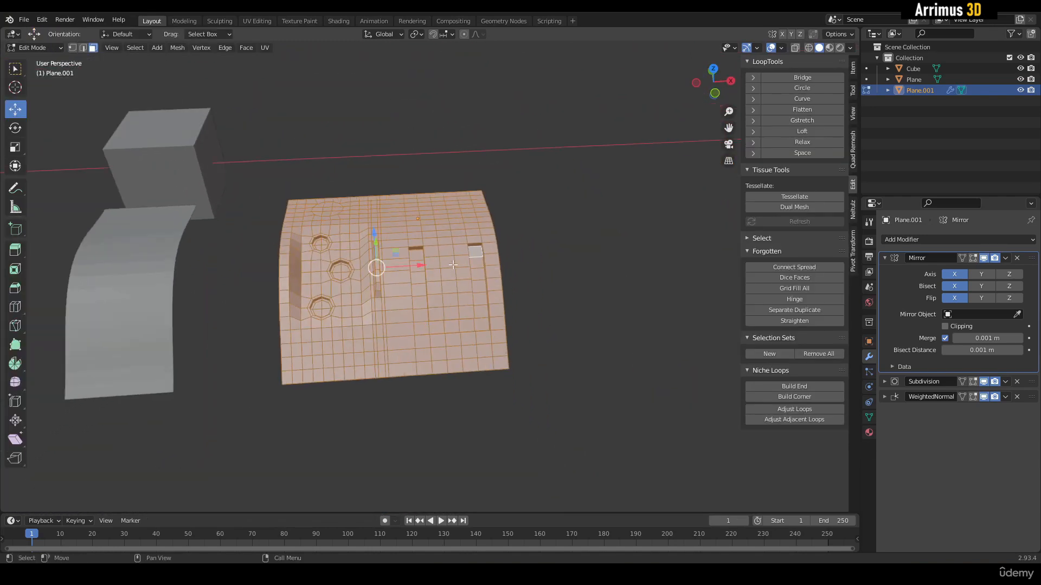
drag(413, 264, 342, 272)
key(Tab)
middle_drag(416, 281, 410, 304)
key(Tab)
key(Tab)
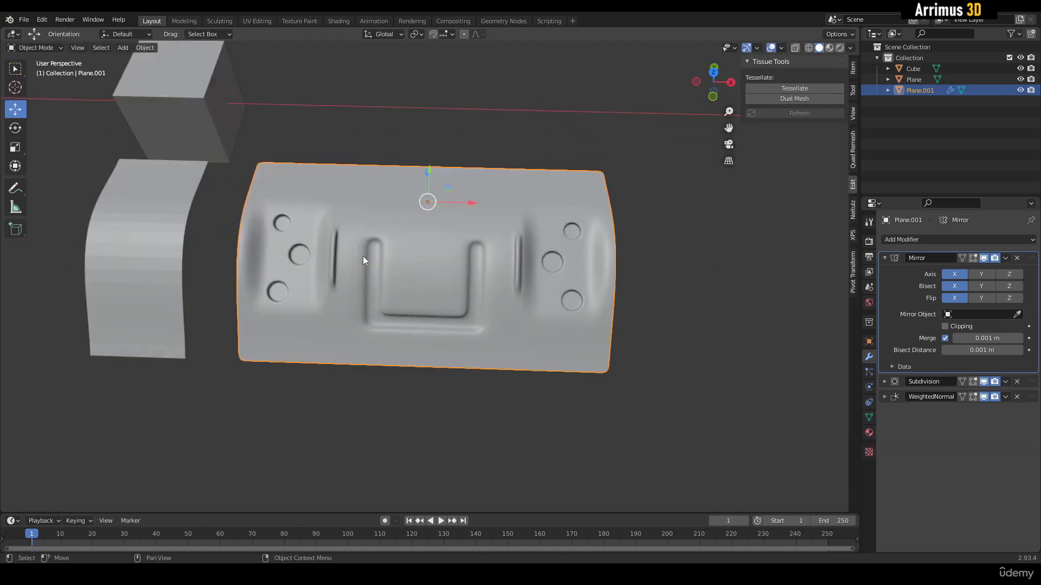
Knife a V-shaped path of edges across the grid faces above the U-shaped channel.
key(Tab)
scroll(363, 256, up, 4)
click(670, 144)
middle_drag(553, 174, 542, 195)
shift+middle_drag(542, 195, 449, 340)
key(k)
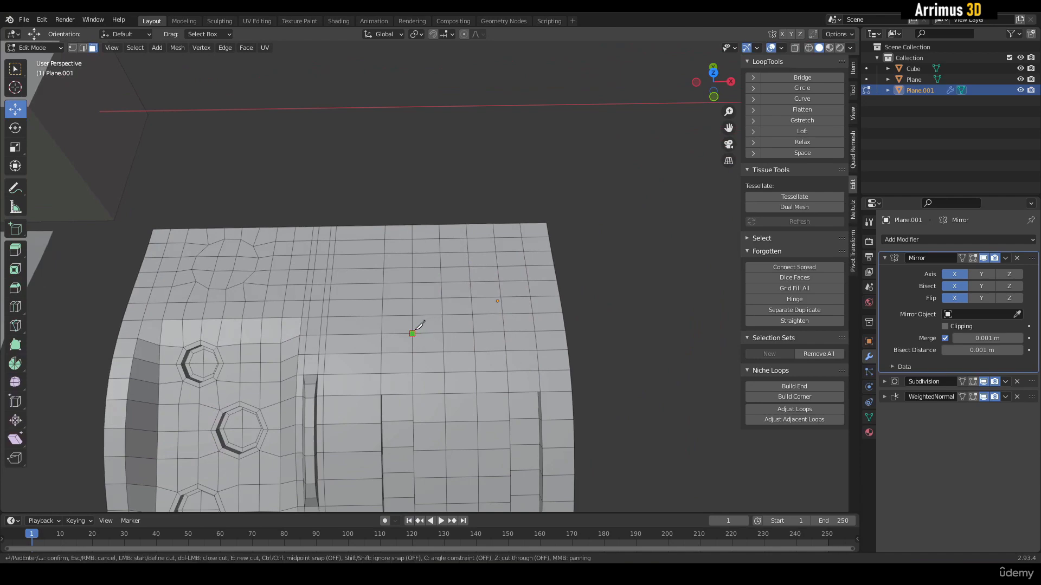
scroll(414, 332, up, 3)
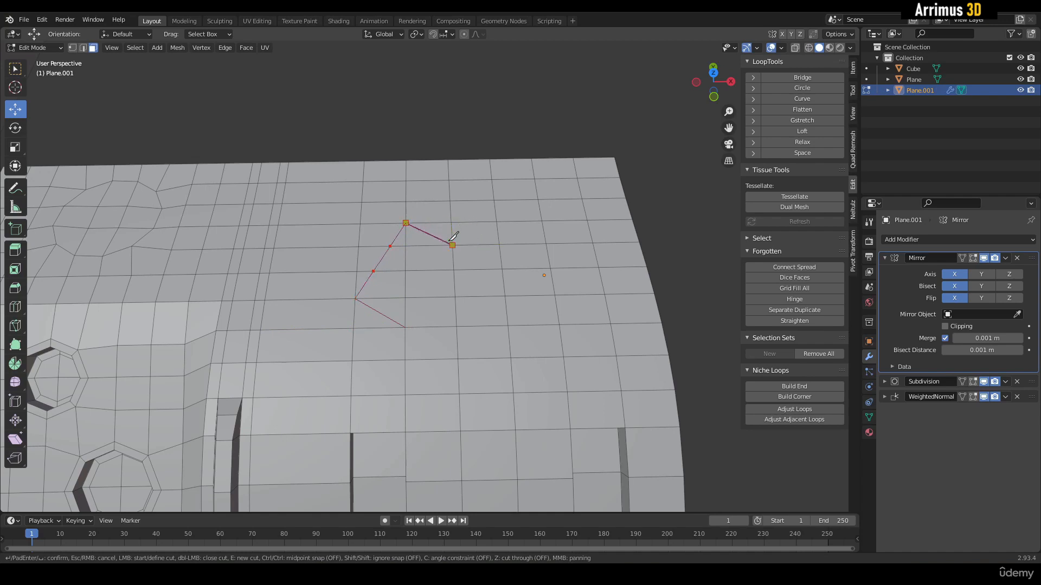
key(Return)
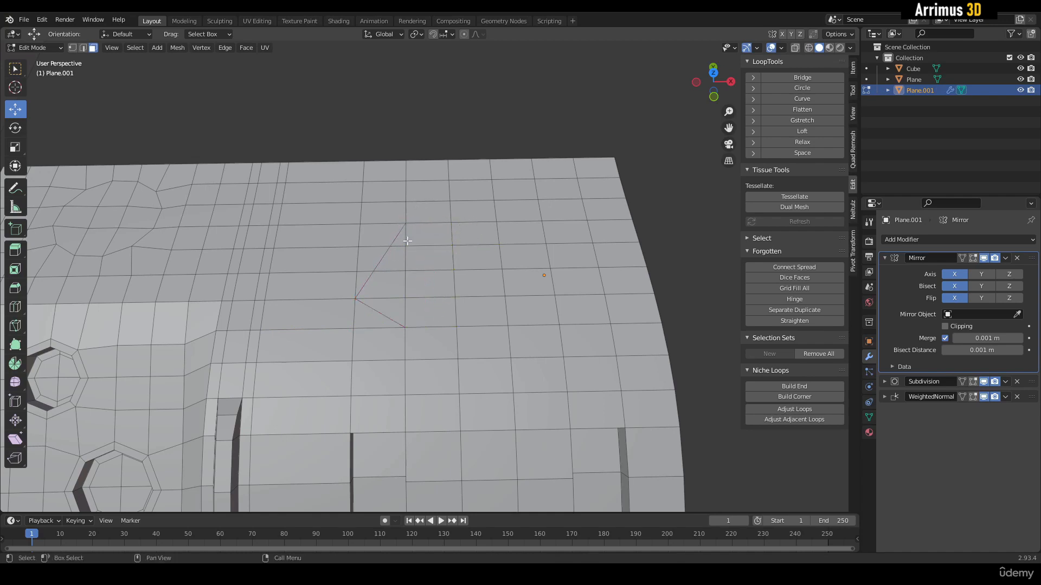
shift+middle_drag(435, 275, 402, 275)
scroll(404, 275, up, 2)
key(k)
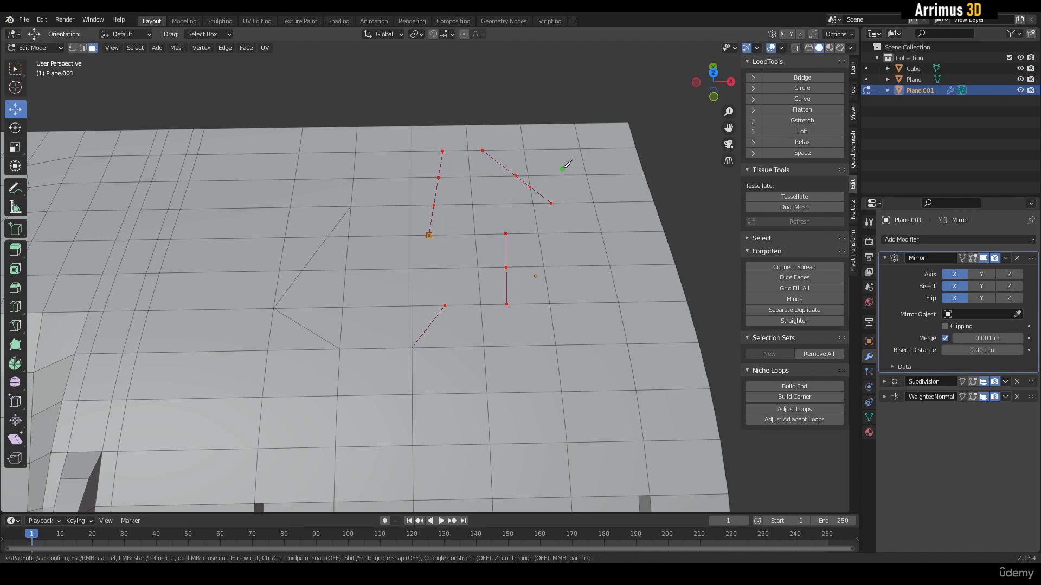
key(Escape)
Knife three separate diagonal edges across the grid faces beside the V-shaped cut.
middle_drag(489, 343, 453, 326)
key(k)
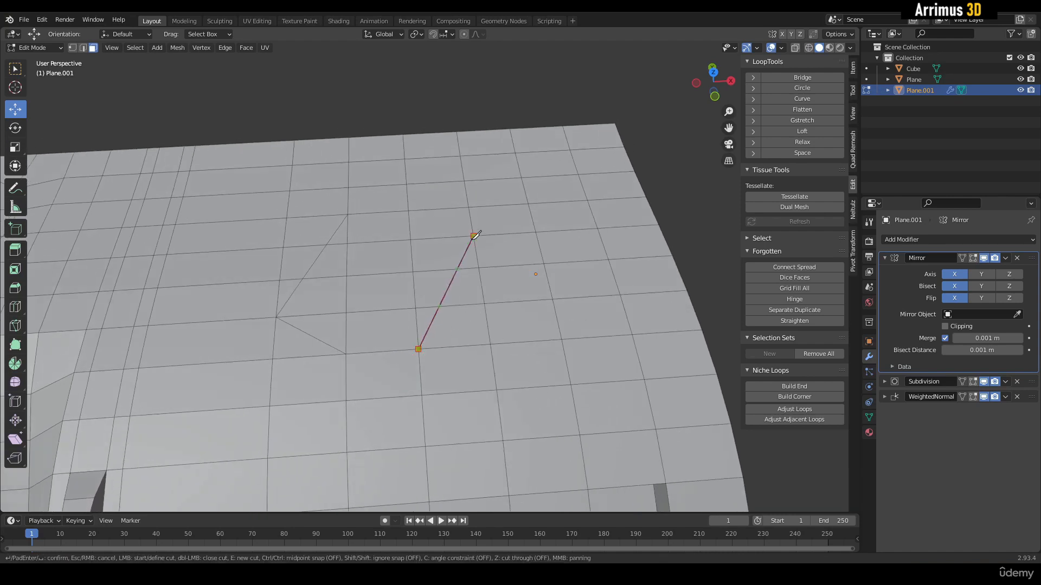
key(Return)
key(k)
key(Return)
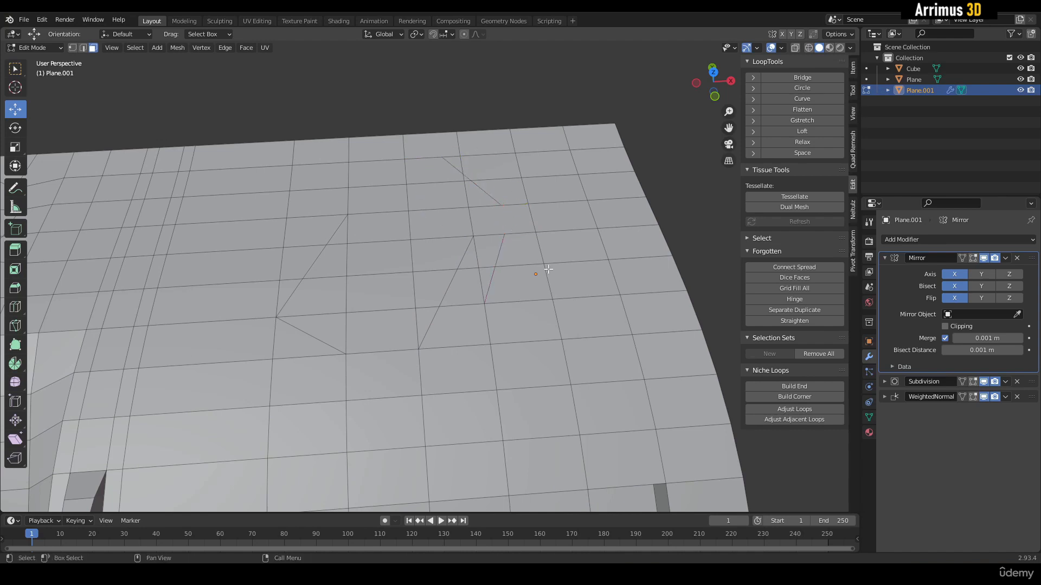
Undo the three diagonal knife cuts beside the V-shaped cut.
key(k)
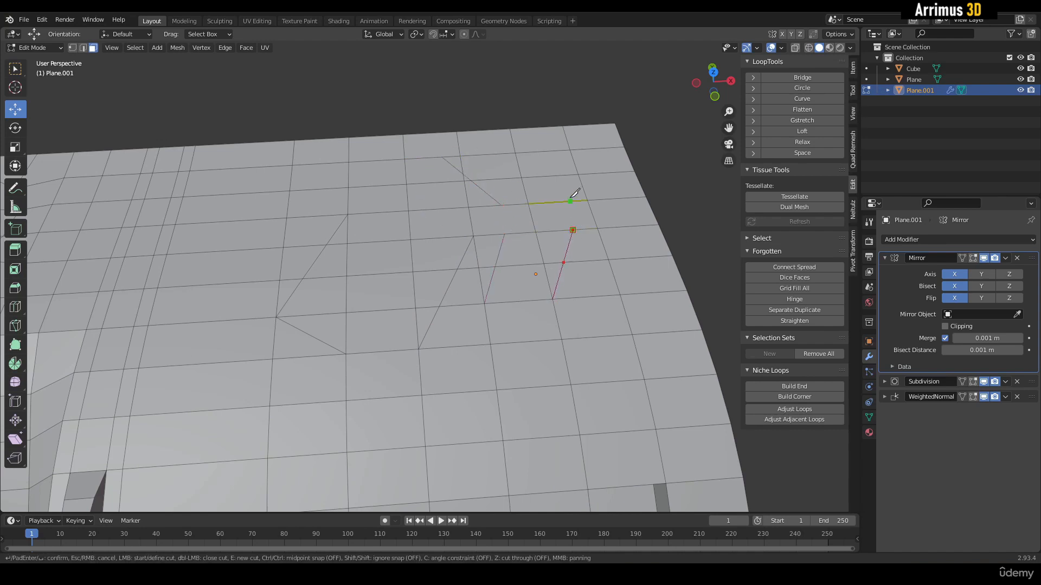
key(Escape)
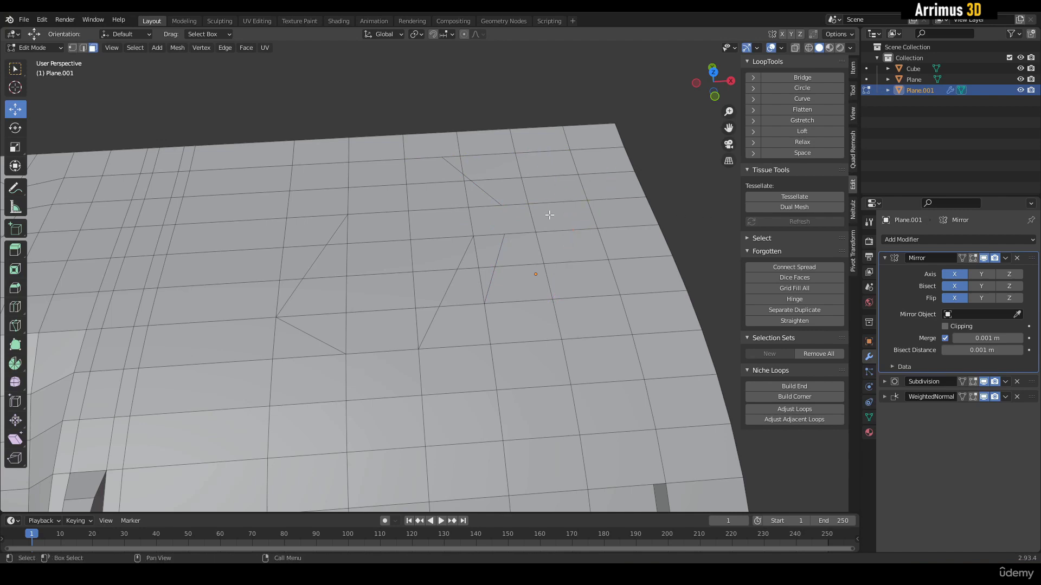
middle_drag(526, 264, 408, 300)
key(ctrl+z)
middle_drag(350, 322, 364, 312)
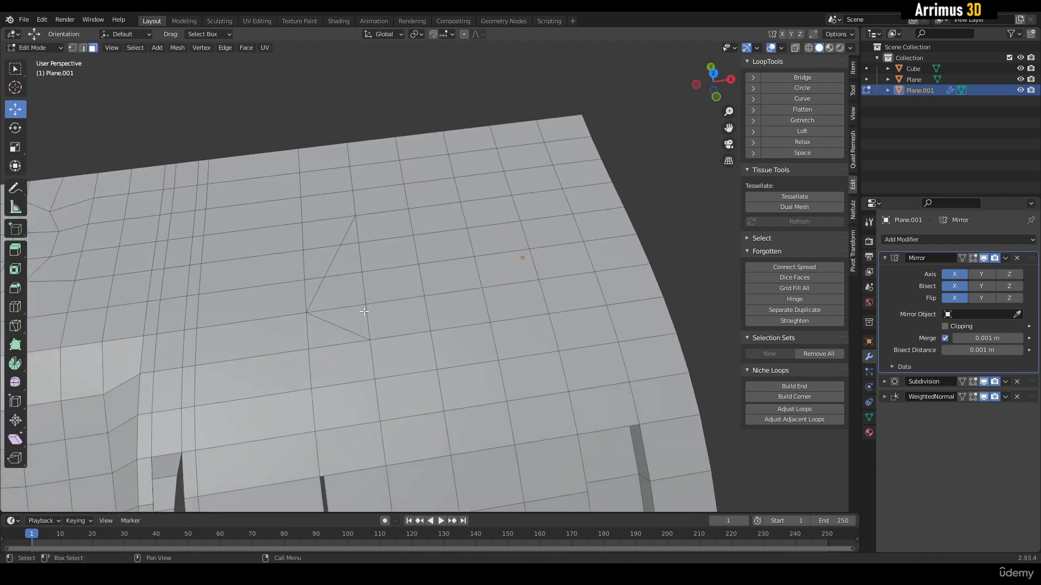
Knife an opposing V-shaped path of edges across the grid faces, facing the existing V-shaped cut.
key(k)
middle_drag(456, 211, 502, 199)
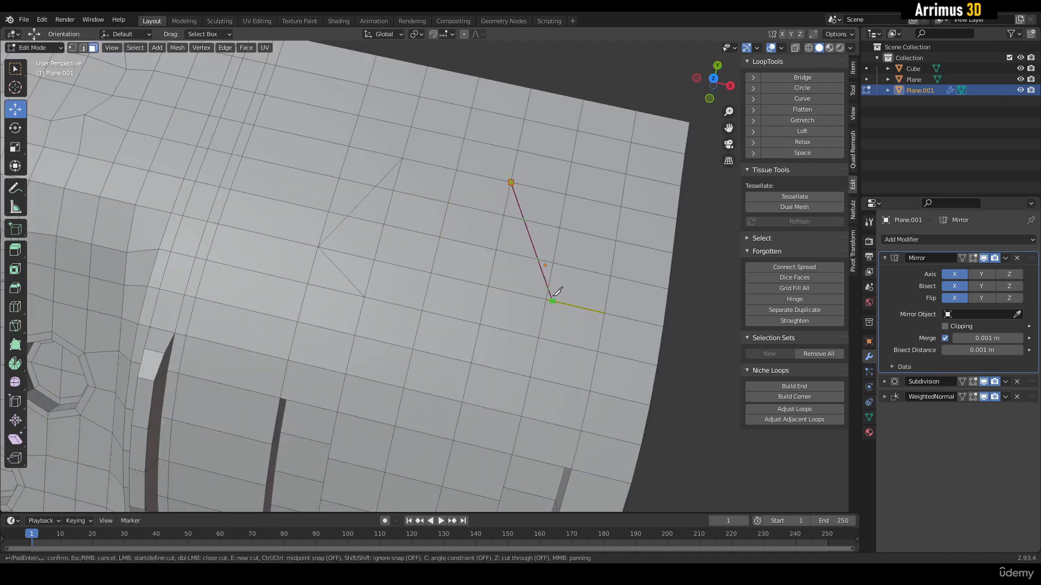
click(480, 324)
key(Return)
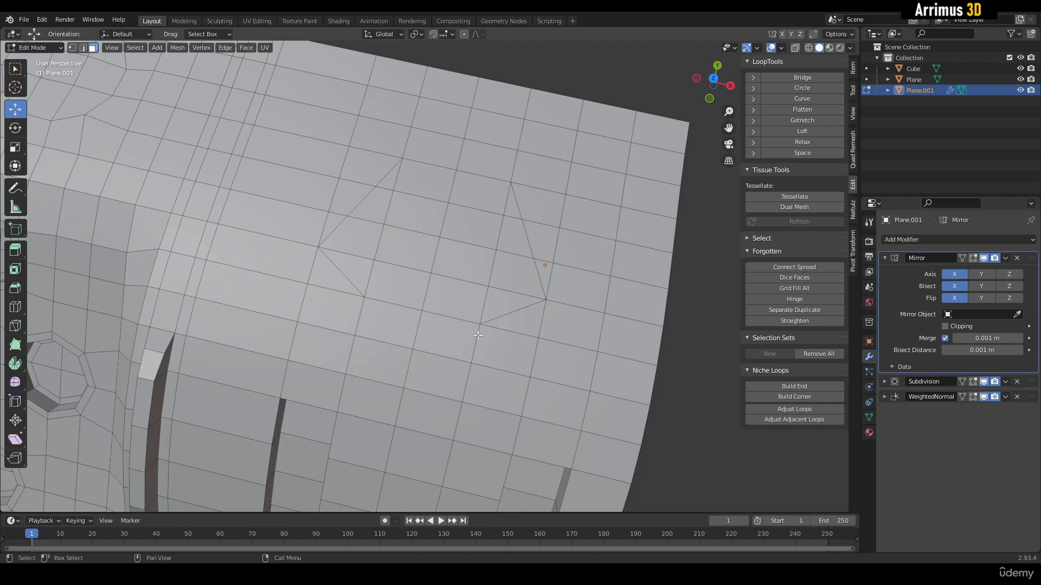
Select the faces enclosed between the two V-shaped cuts and inset them slightly.
middle_drag(480, 323, 442, 309)
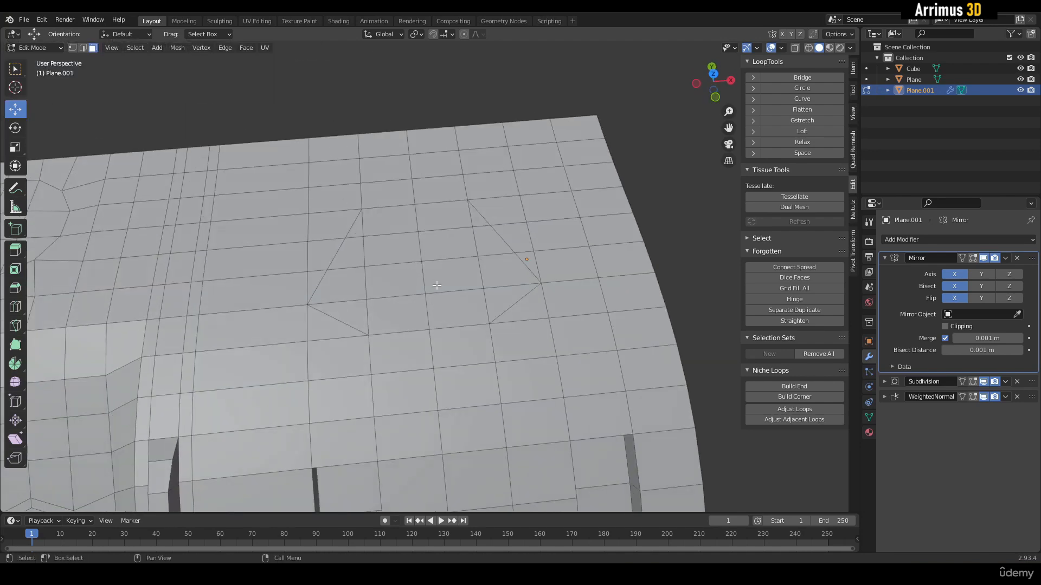
shift+middle_drag(374, 258, 373, 284)
scroll(372, 271, up, 1)
shift+middle_drag(369, 239, 364, 217)
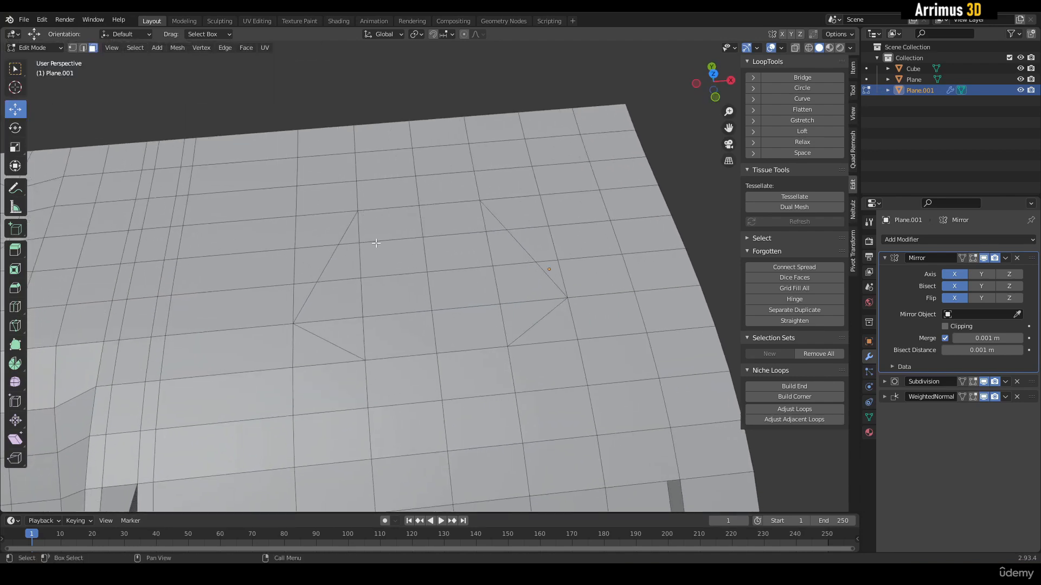
click(376, 244)
ctrl+shift+click(518, 319)
middle_drag(518, 319, 435, 295)
key(i)
click(453, 289)
Extrude the inset faces inward along the normals by about 0.088 m, and scale the recess floor to 0.44.
key(ctrl+e)
click(440, 301)
key(r)
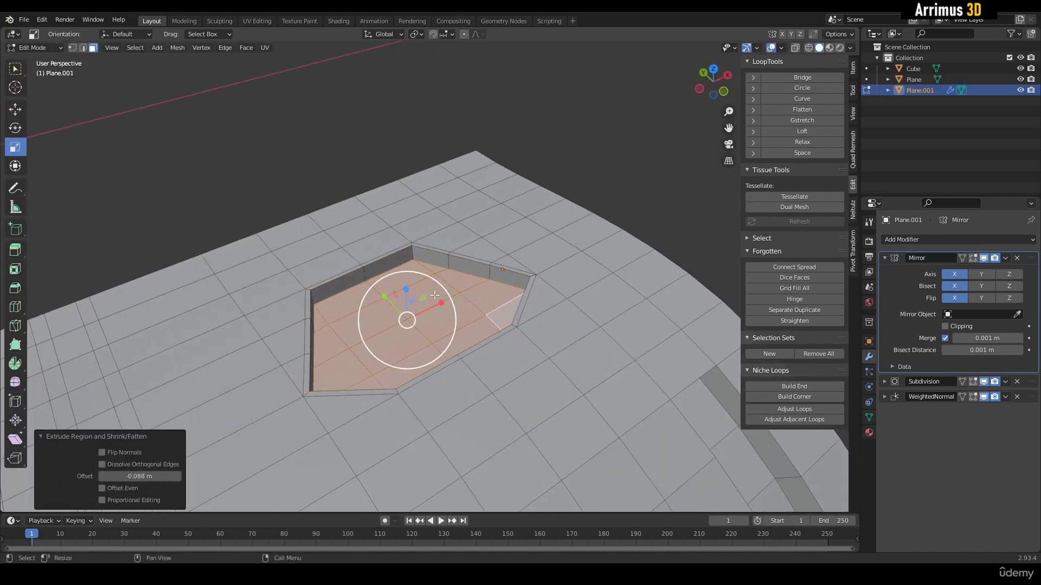
drag(437, 286, 422, 306)
scroll(428, 301, down, 2)
alt+drag(539, 418, 488, 382)
alt+drag(418, 267, 395, 275)
Scale the recess floor along Y and shift it about -0.077 m in Y and 0.013 m in Z.
key(w)
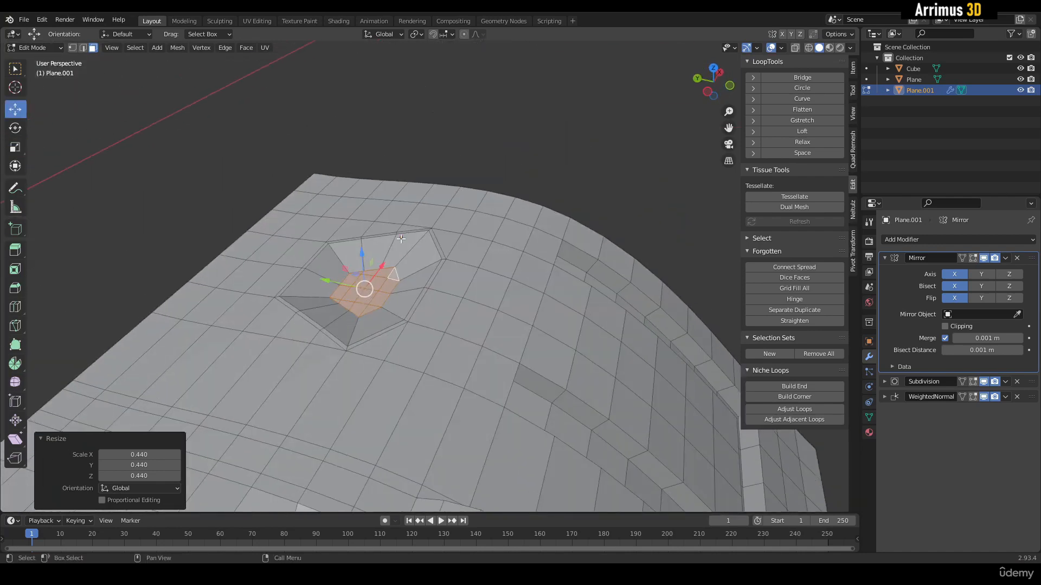
scroll(393, 277, up, 1)
middle_drag(391, 282, 393, 289)
key(r)
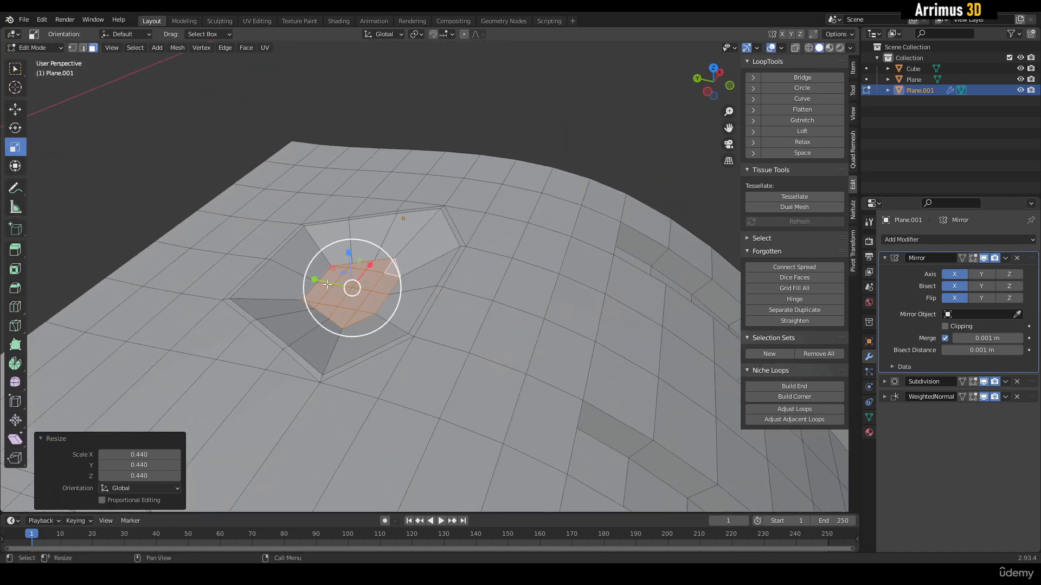
drag(315, 280, 342, 291)
key(w)
middle_drag(343, 291, 401, 293)
Inset the recess floor slightly and preview the smoothed, mirrored panel.
key(i)
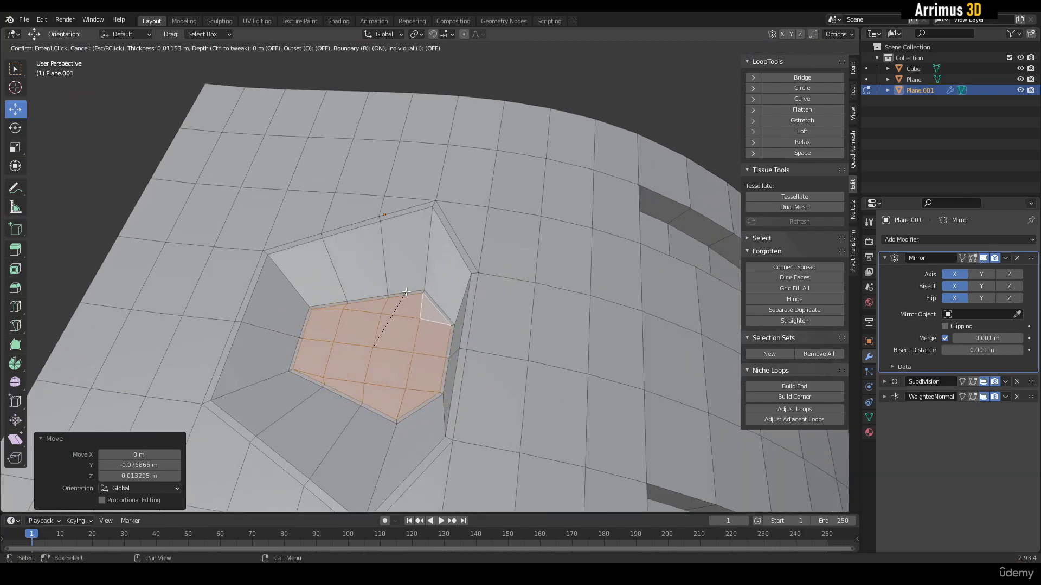
click(406, 296)
key(Tab)
middle_drag(467, 266, 421, 268)
scroll(349, 308, down, 3)
scroll(408, 303, down, 4)
key(Tab)
scroll(421, 265, up, 6)
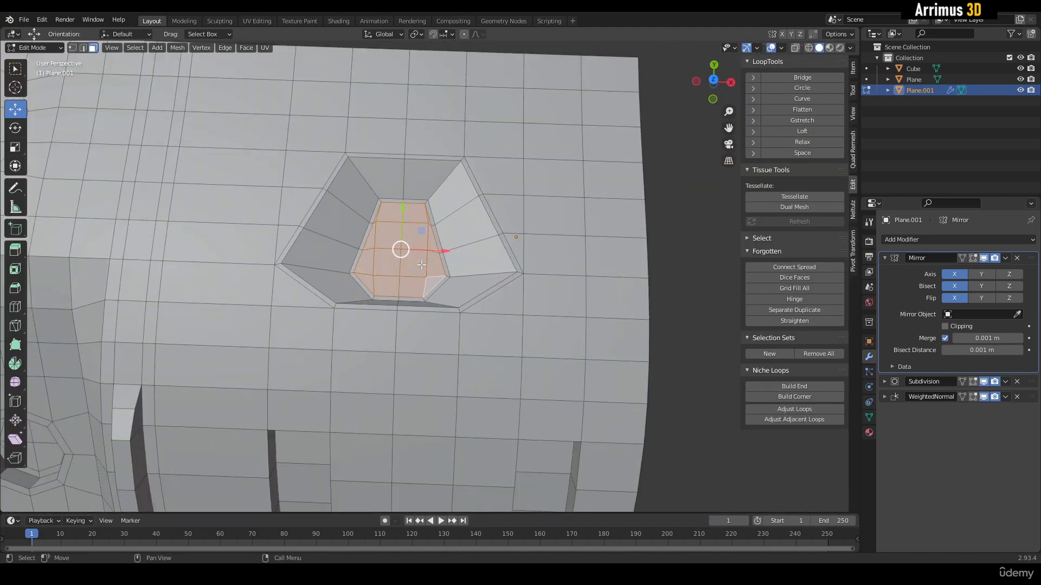
Grow the selection to the whole recess, shift it in negative X, and preview the smoothed result.
key(ctrl+KP_Add)
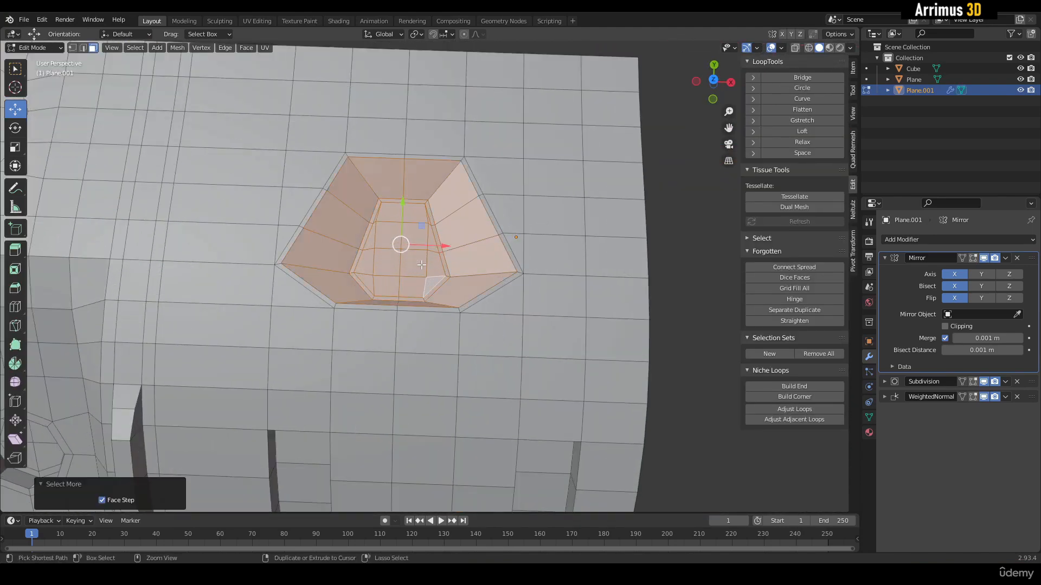
key(ctrl+KP_Subtract)
key(ctrl+KP_Subtract)
key(ctrl+KP_Add)
drag(446, 243, 414, 250)
key(Tab)
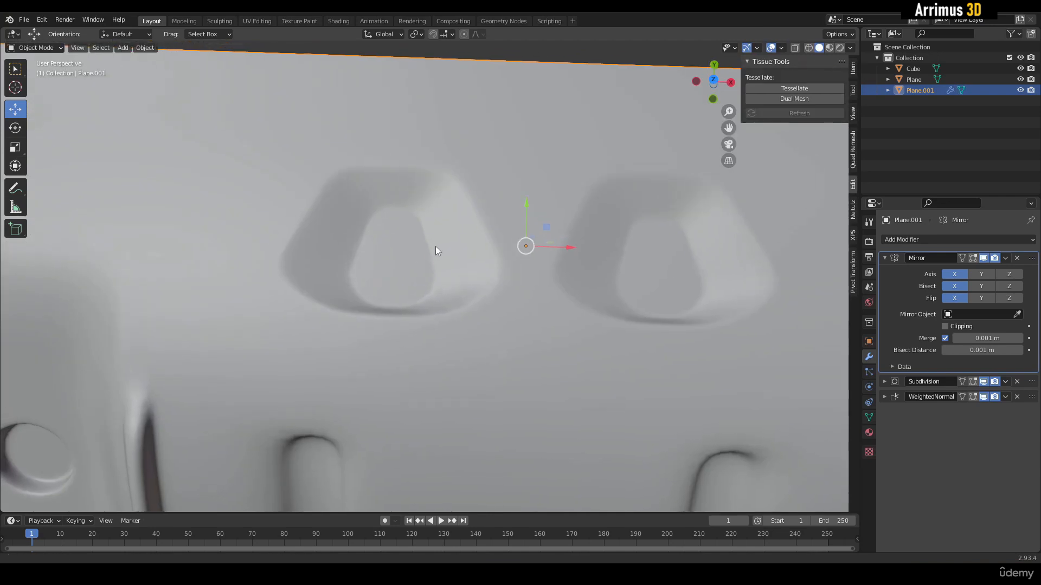
Scale the whole recess down uniformly and check the smoothed result.
key(Tab)
scroll(427, 216, up, 1)
key(r)
drag(427, 216, 405, 245)
key(Tab)
key(Tab)
Raise the recess faces upward out of the panel as a bump, and inspect the smoothed surface around it.
key(w)
alt+middle_drag(415, 267, 390, 225)
drag(389, 262, 389, 212)
key(Tab)
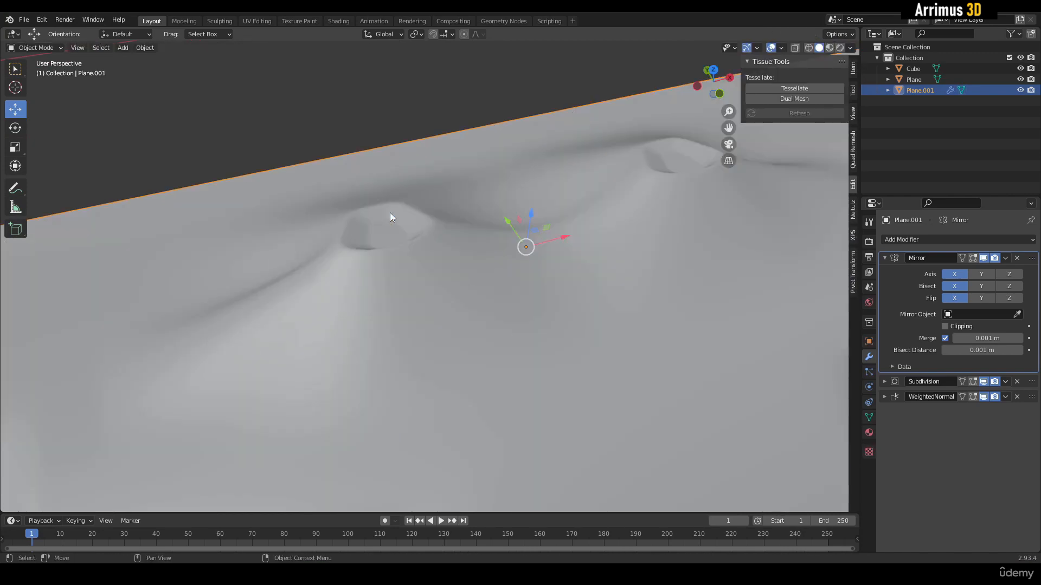
middle_drag(390, 212, 472, 261)
scroll(448, 276, down, 4)
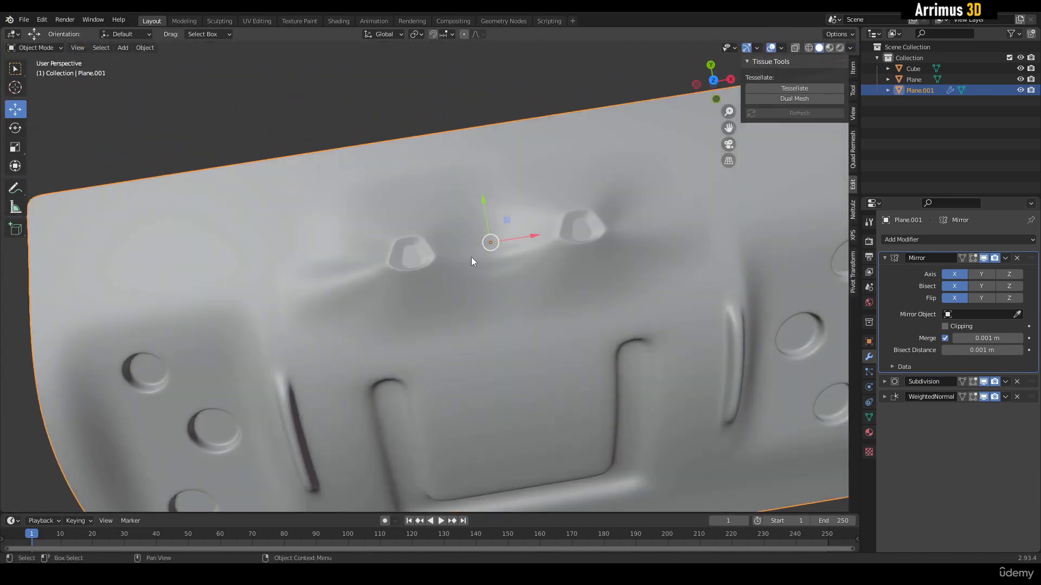
scroll(538, 233, up, 4)
middle_drag(594, 236, 542, 260)
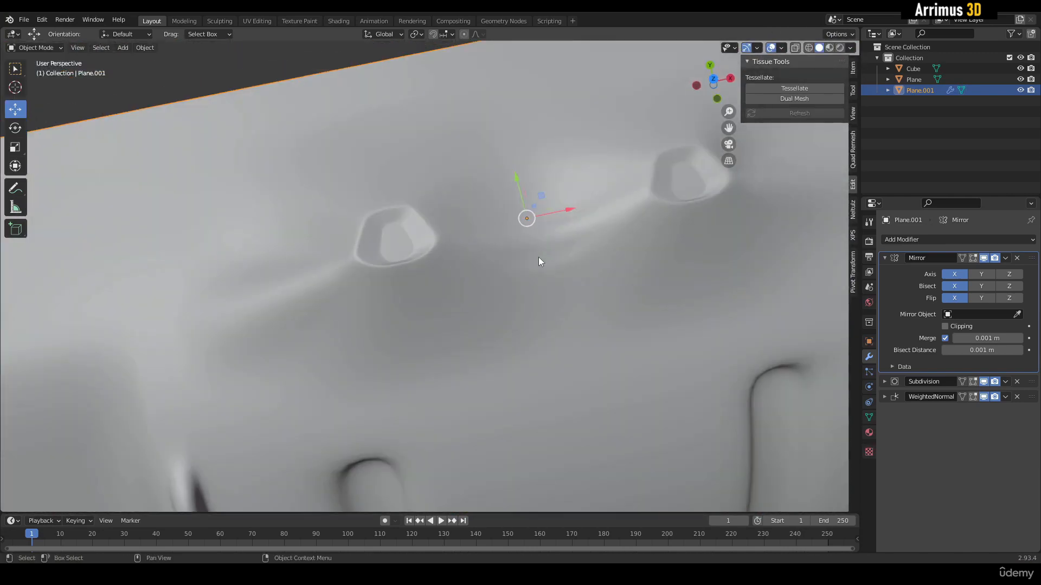
key(Tab)
scroll(564, 255, down, 4)
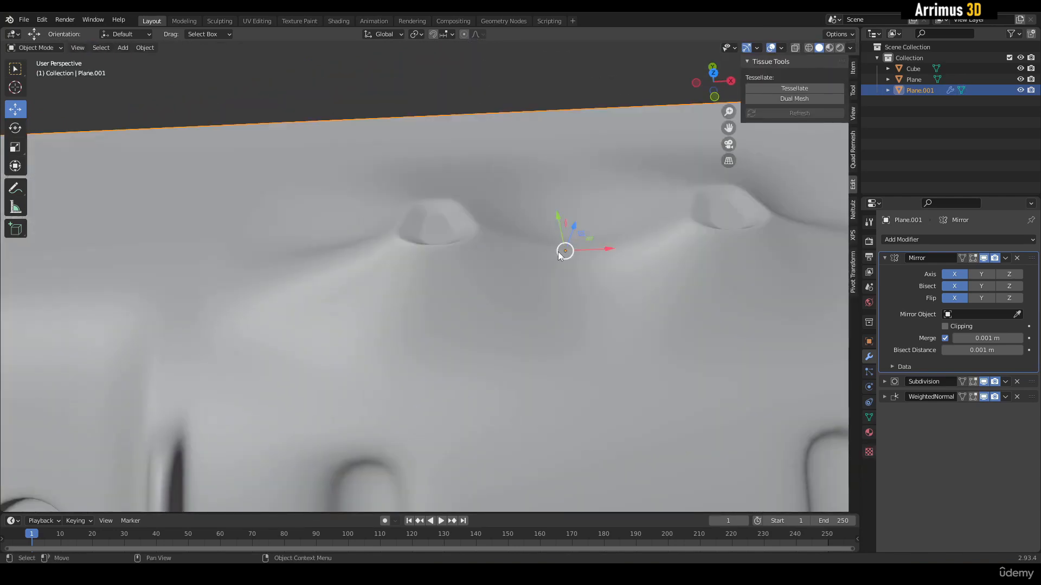
middle_drag(717, 268, 705, 274)
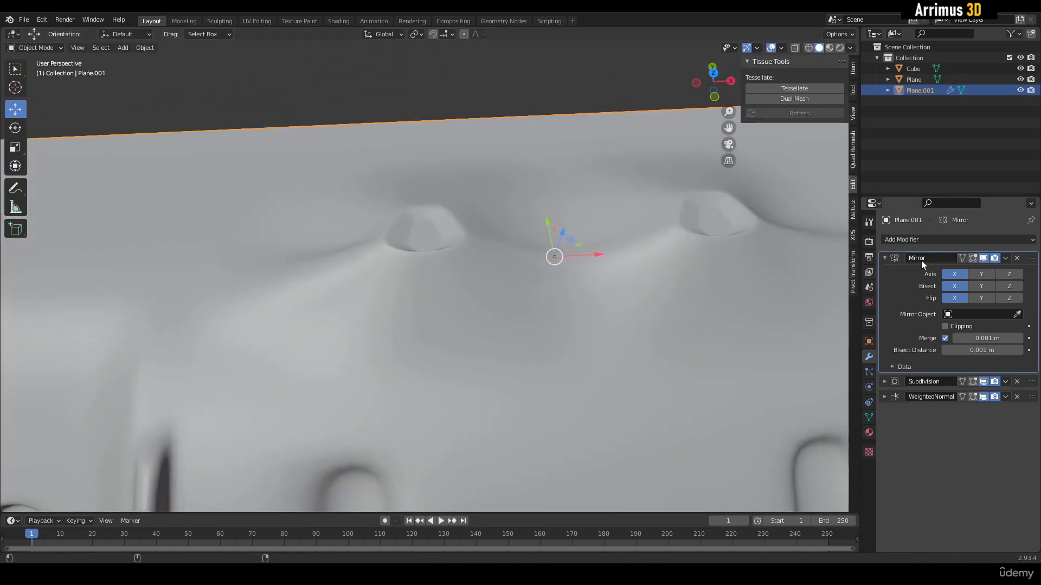
Duplicate the Mirror modifier and apply the original one.
key(shift+d)
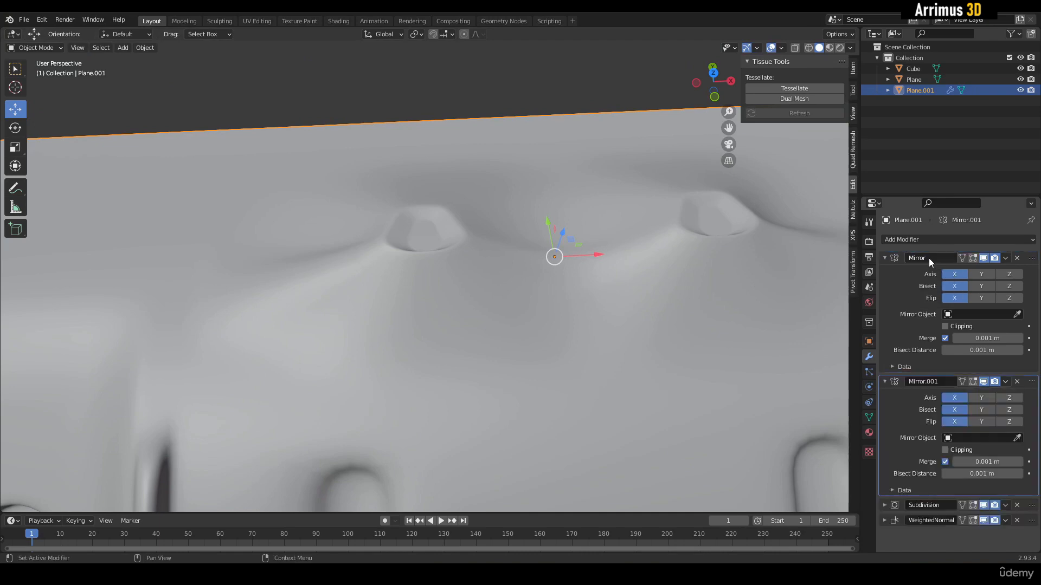
key(ctrl+a)
click(885, 259)
Knife an edge between two outer grid vertices across the stretched faces beside the raised recess.
key(Tab)
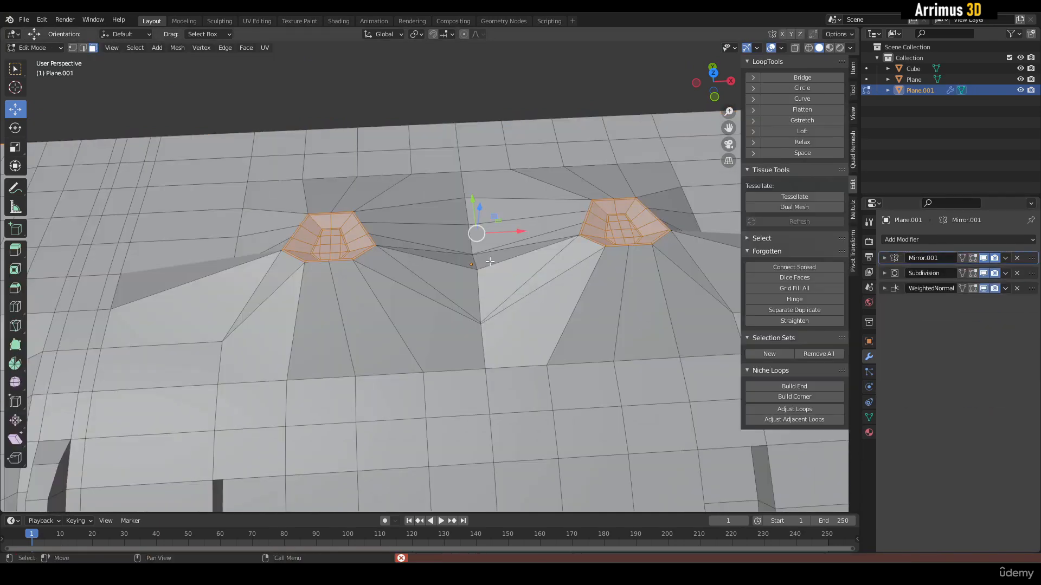
scroll(576, 203, down, 3)
middle_drag(577, 203, 542, 228)
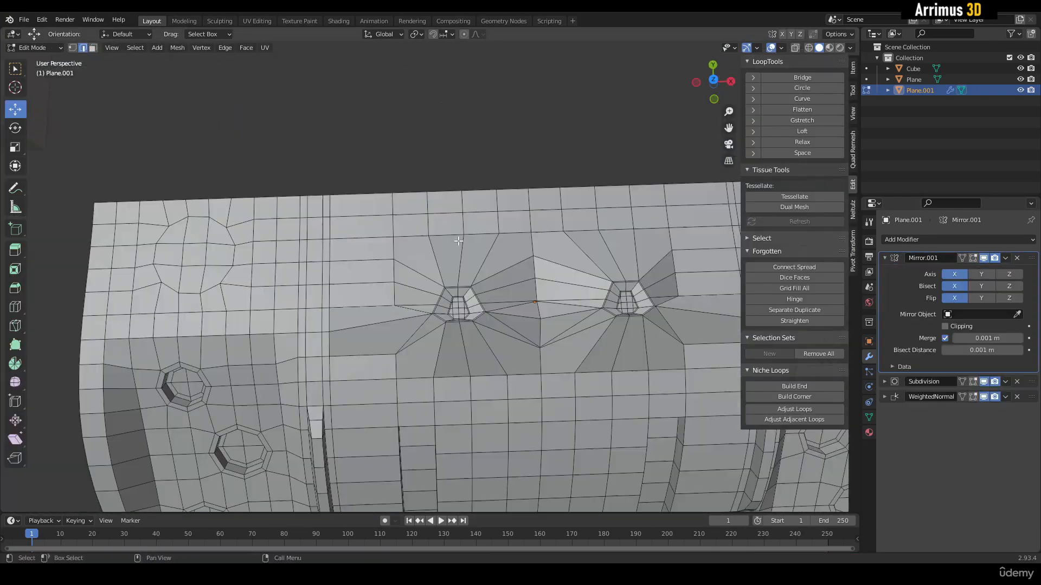
middle_drag(477, 276, 423, 340)
scroll(422, 339, up, 3)
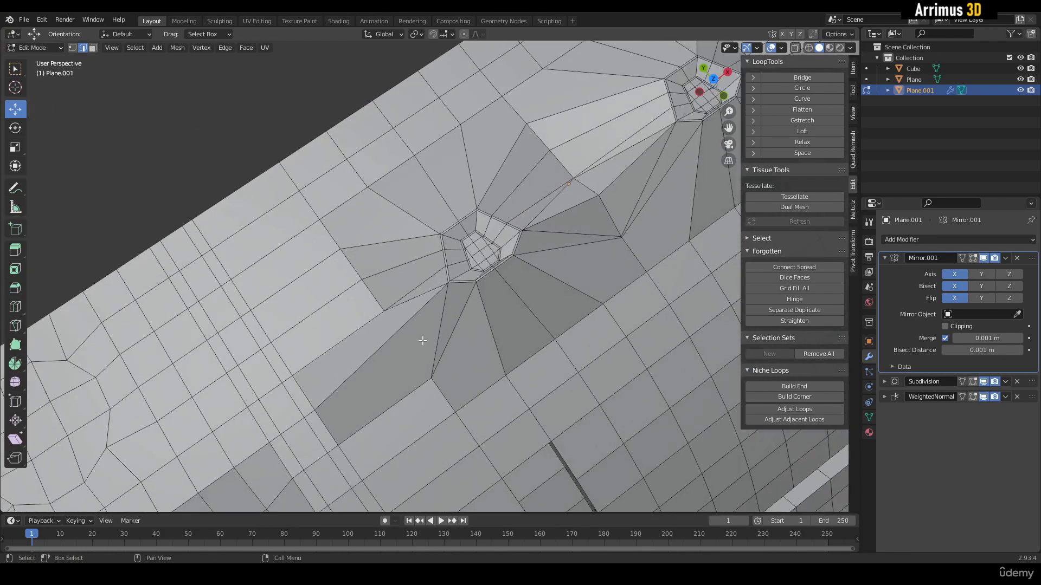
key(k)
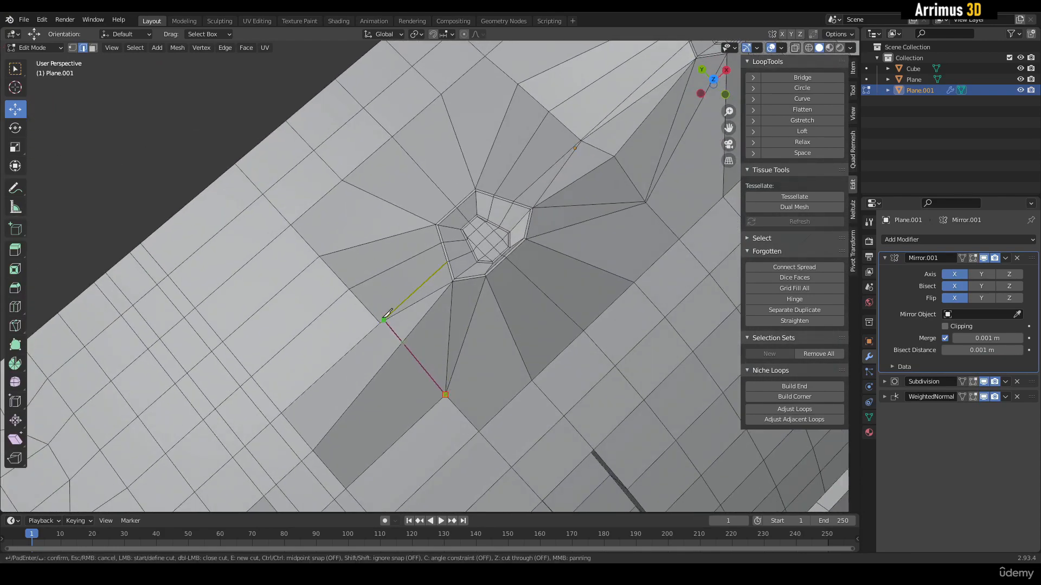
click(384, 320)
key(Return)
Move the vertex beside the new cut to even out the grid spacing, and preview the smoothed surface.
middle_drag(423, 336, 477, 195)
scroll(433, 288, up, 1)
key(1)
click(417, 288)
drag(401, 273, 422, 330)
middle_drag(422, 330, 336, 390)
key(Tab)
scroll(418, 238, down, 2)
shift+middle_drag(522, 304, 469, 219)
key(Tab)
scroll(432, 288, up, 2)
shift+middle_drag(484, 291, 512, 208)
shift+middle_drag(575, 183, 512, 259)
Knife a supporting edge path around the stretched faces of the raised area, just inside its rectangular outline.
key(k)
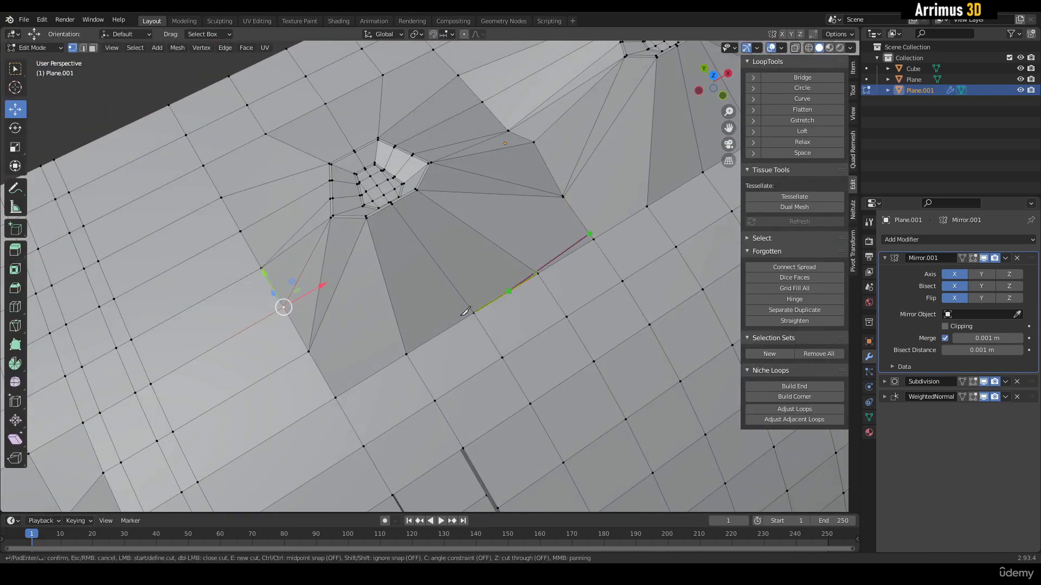
click(337, 384)
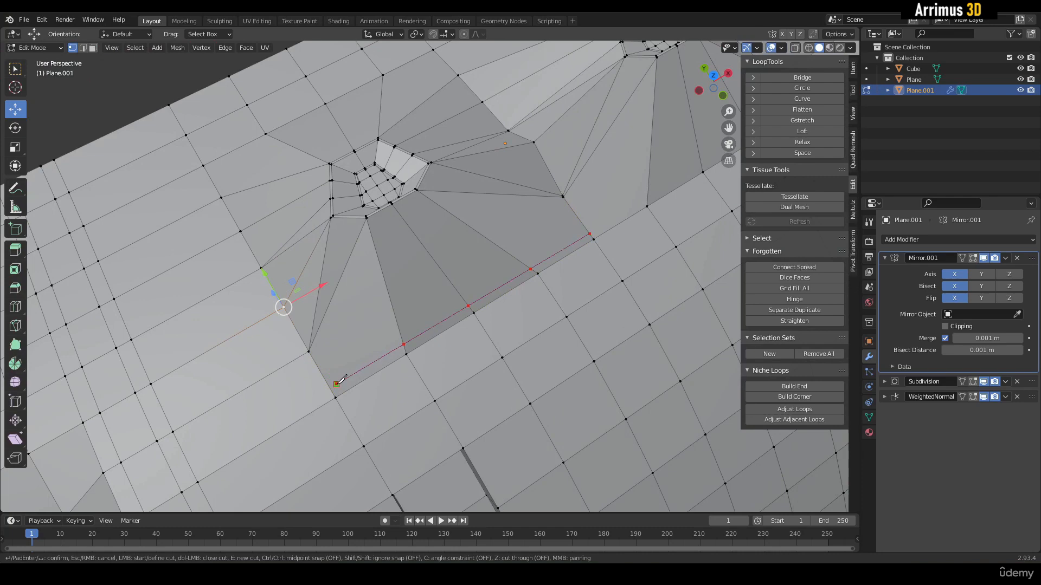
click(213, 168)
click(437, 54)
key(Return)
Knife short diagonal edges joining the two corners of the supporting path to the neighbouring grid corners.
shift+middle_drag(406, 190, 439, 126)
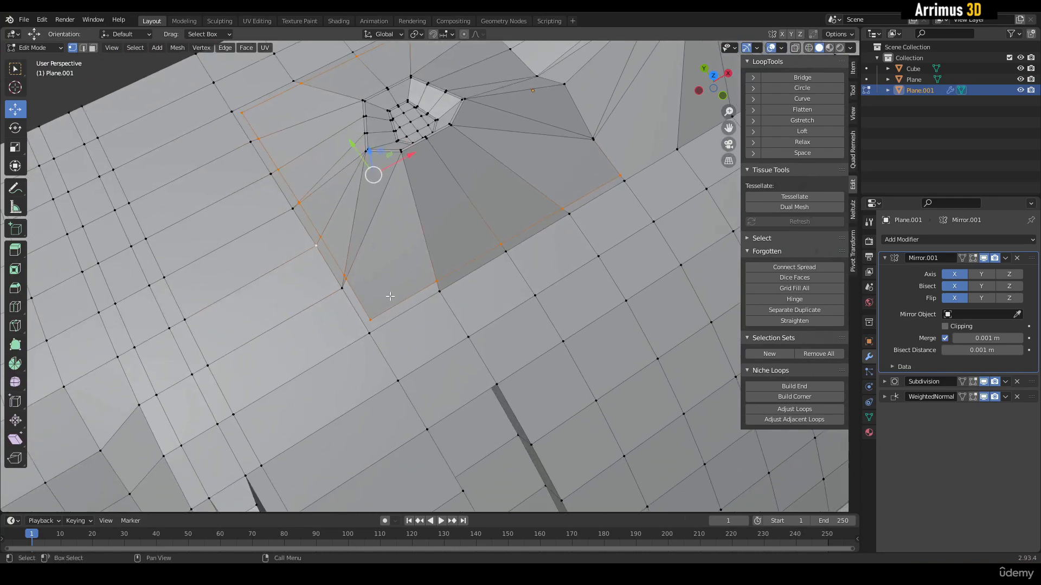
key(k)
click(369, 333)
key(Return)
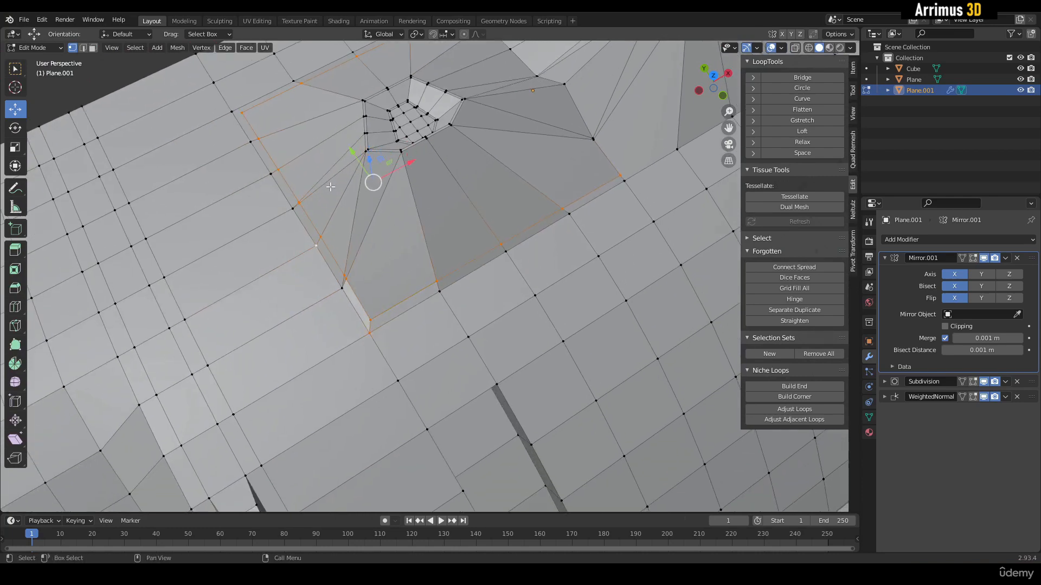
shift+middle_drag(293, 102, 450, 216)
scroll(450, 216, up, 1)
key(k)
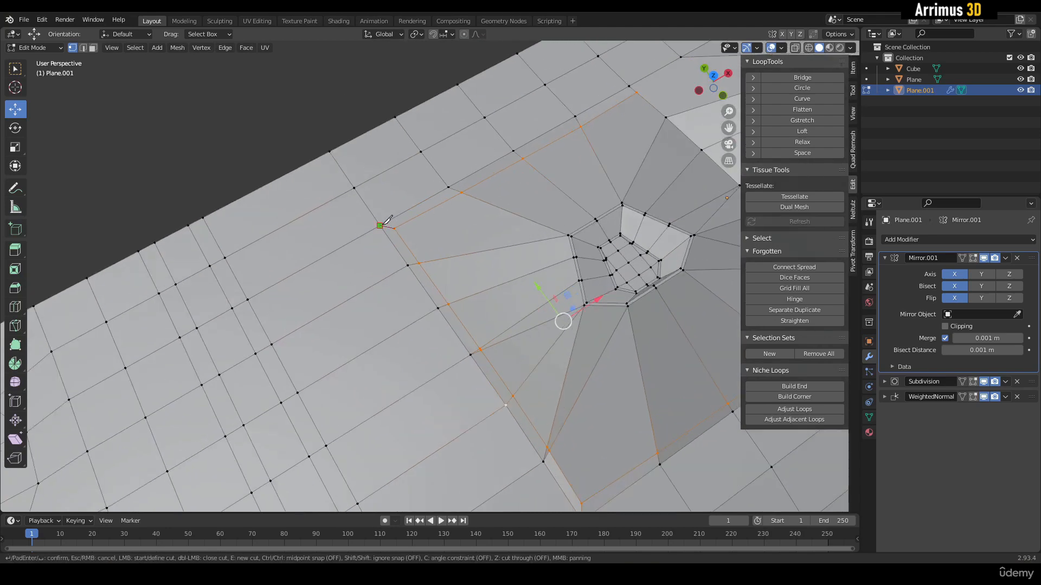
click(379, 225)
key(Return)
Examine the complete smoothed, mirrored panel and its raised area from several angles.
scroll(552, 293, down, 2)
key(Tab)
scroll(551, 293, down, 2)
middle_drag(551, 293, 522, 320)
scroll(522, 320, down, 6)
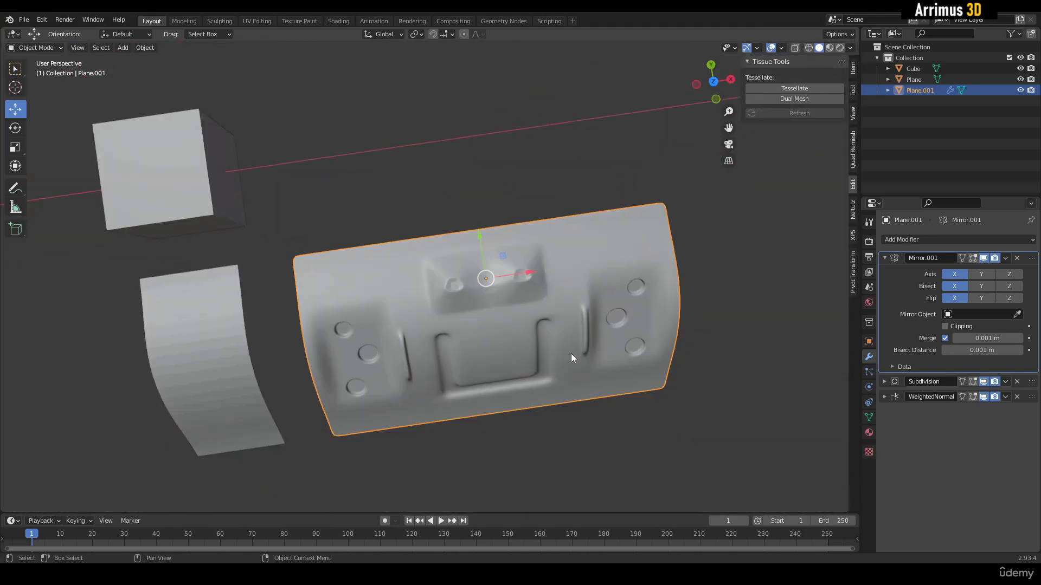
shift+middle_drag(583, 391, 596, 346)
middle_drag(502, 307, 514, 194)
Bevel one upper edge of the cube into a wide rounded curve with 13 segments.
shift+middle_drag(169, 76, 402, 227)
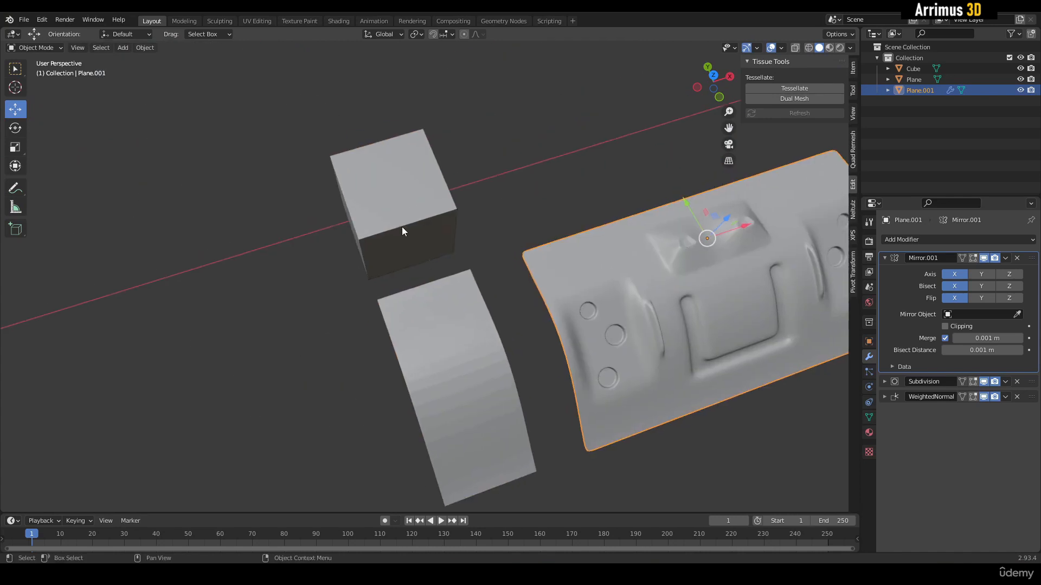
click(402, 226)
key(Tab)
scroll(403, 244, up, 3)
middle_drag(408, 263, 416, 221)
click(402, 217)
key(ctrl+b)
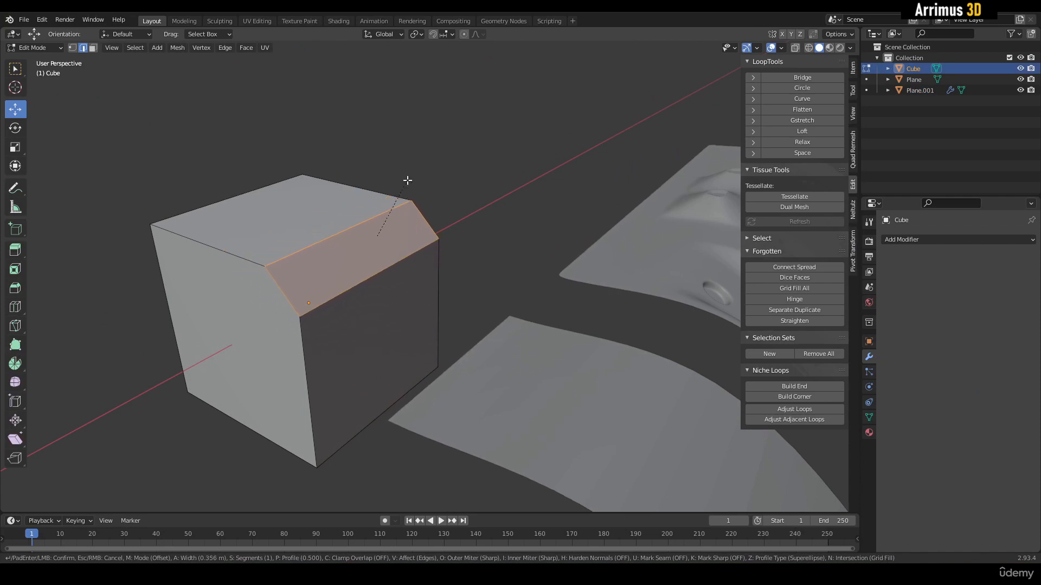
scroll(439, 156, up, 1)
scroll(466, 152, down, 12)
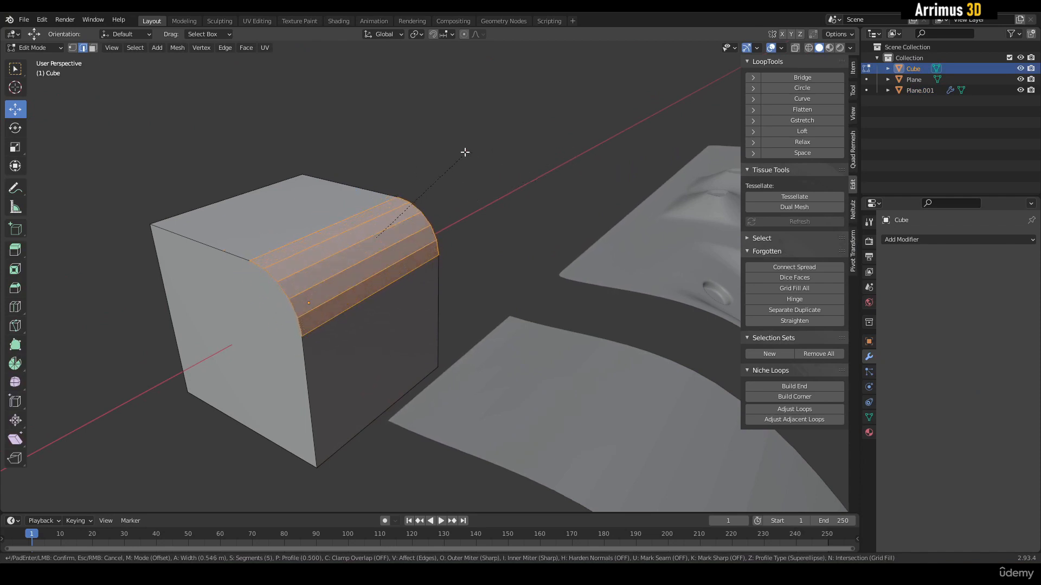
scroll(468, 153, up, 8)
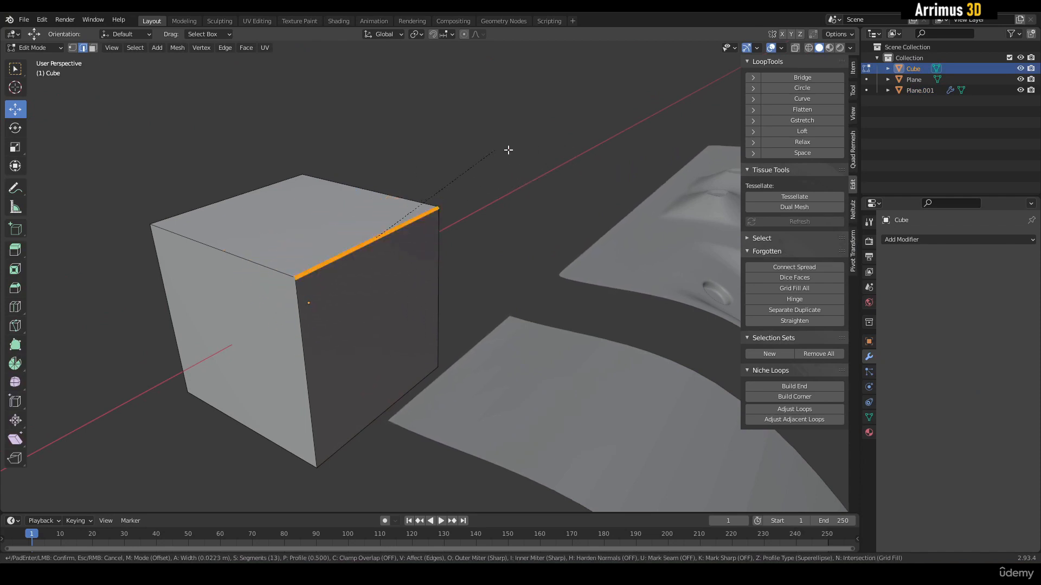
click(618, 162)
Bevel the curved and upper edges bordering the cube's side face to 0.445 m with 13 segments.
middle_drag(618, 163, 552, 190)
alt+click(472, 180)
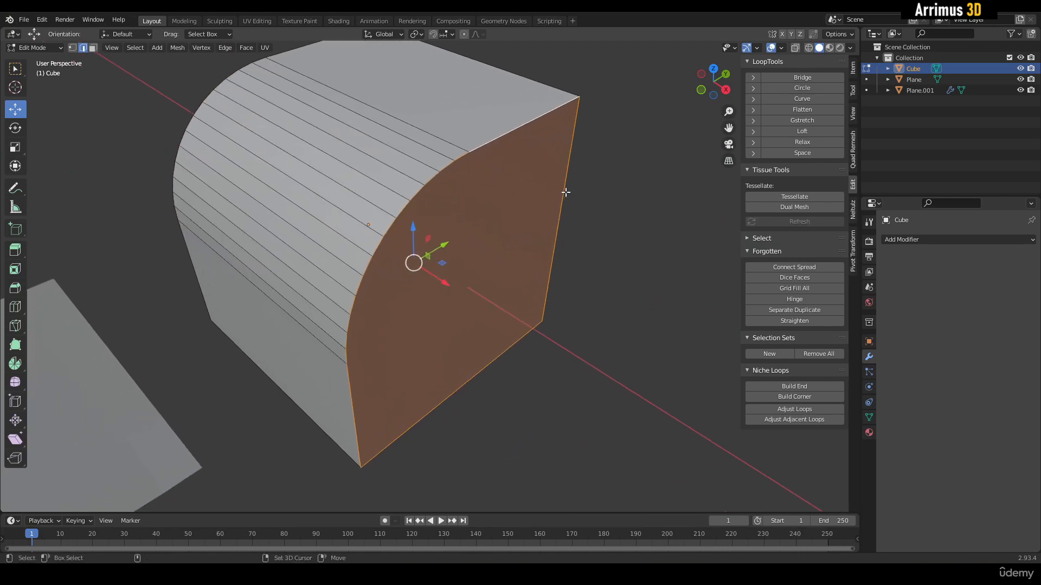
shift+click(564, 193)
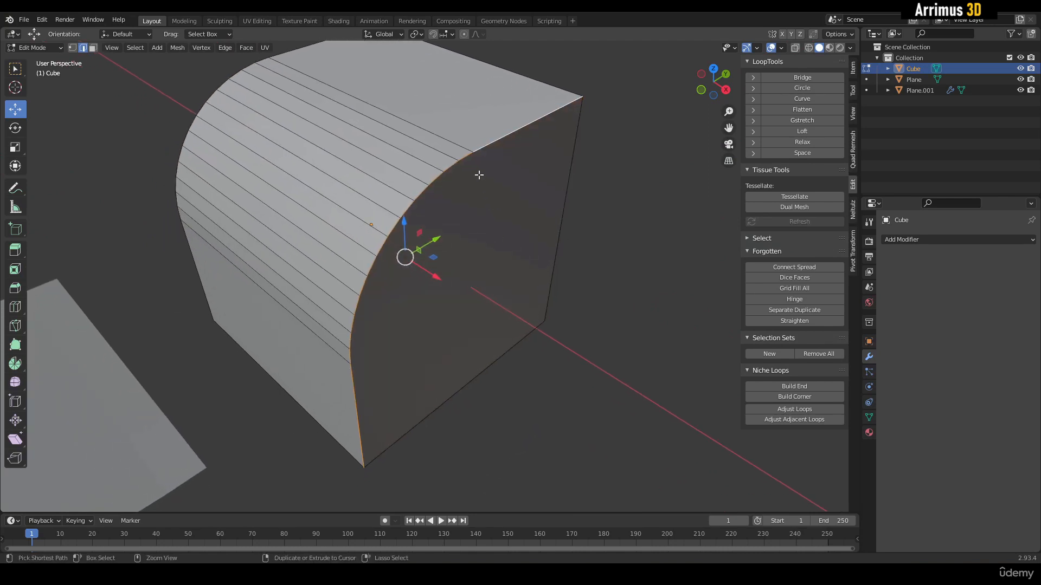
key(ctrl+b)
click(534, 110)
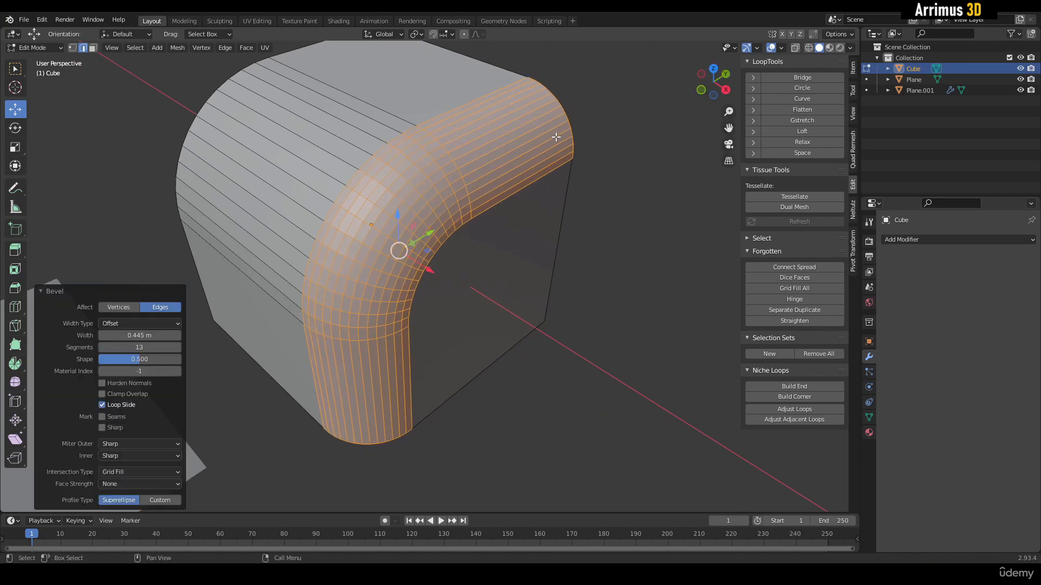
Add a Subdivision modifier with viewport level 3 to the cube and turn off its edit-mode display.
middle_drag(555, 137, 452, 236)
scroll(541, 237, down, 2)
key(Tab)
key(ctrl+3)
key(Tab)
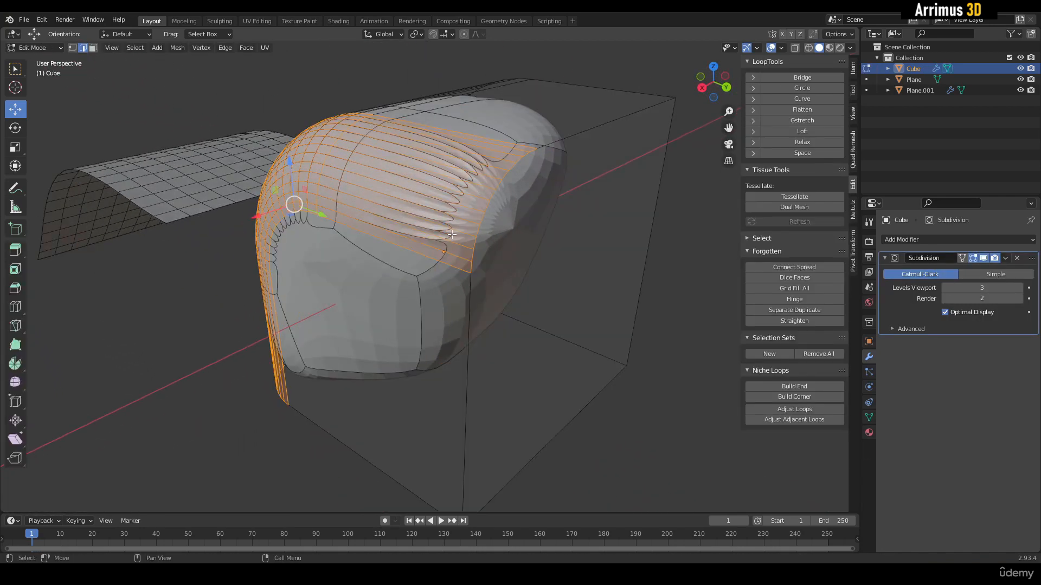
click(971, 259)
Add a Bevel modifier to the cube and place it above the Subdivision modifier.
click(928, 239)
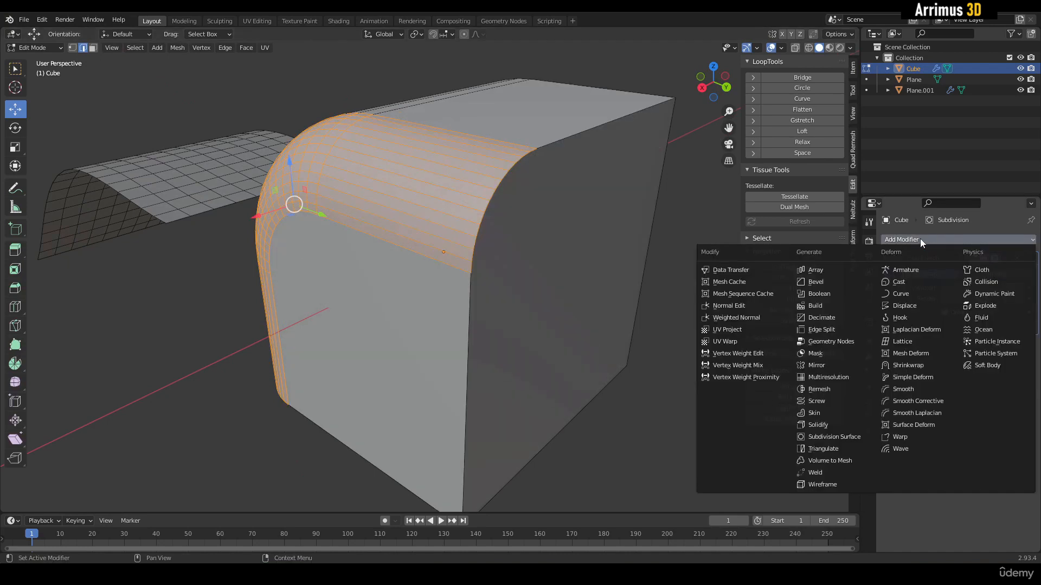
click(834, 283)
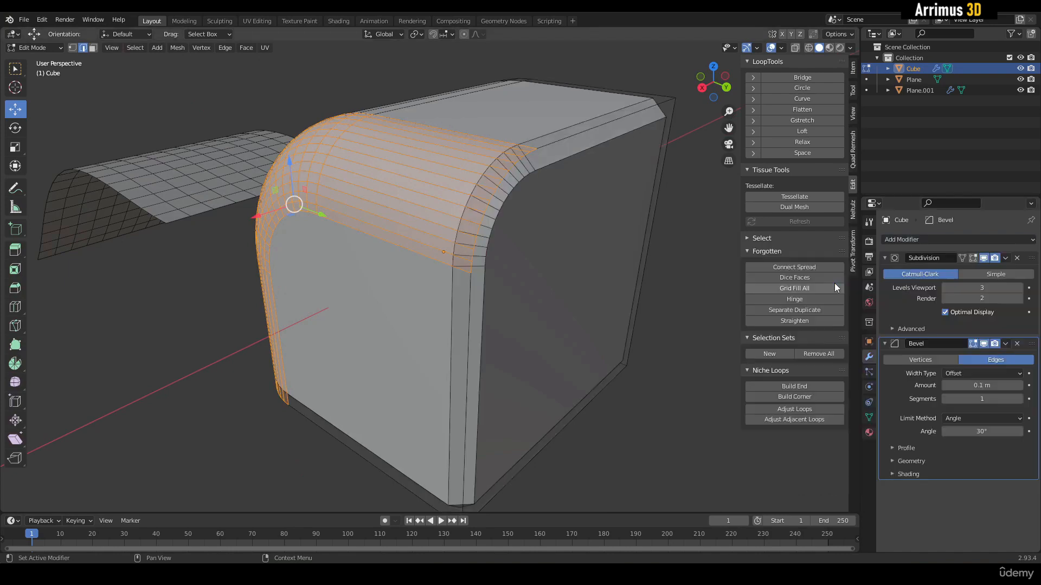
middle_drag(548, 248, 585, 242)
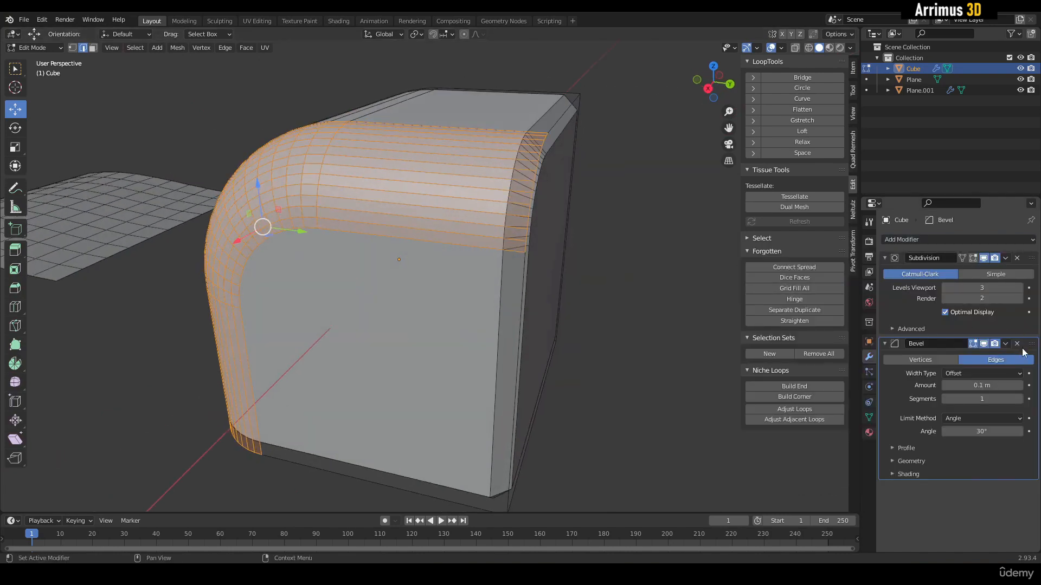
drag(1030, 350, 1025, 255)
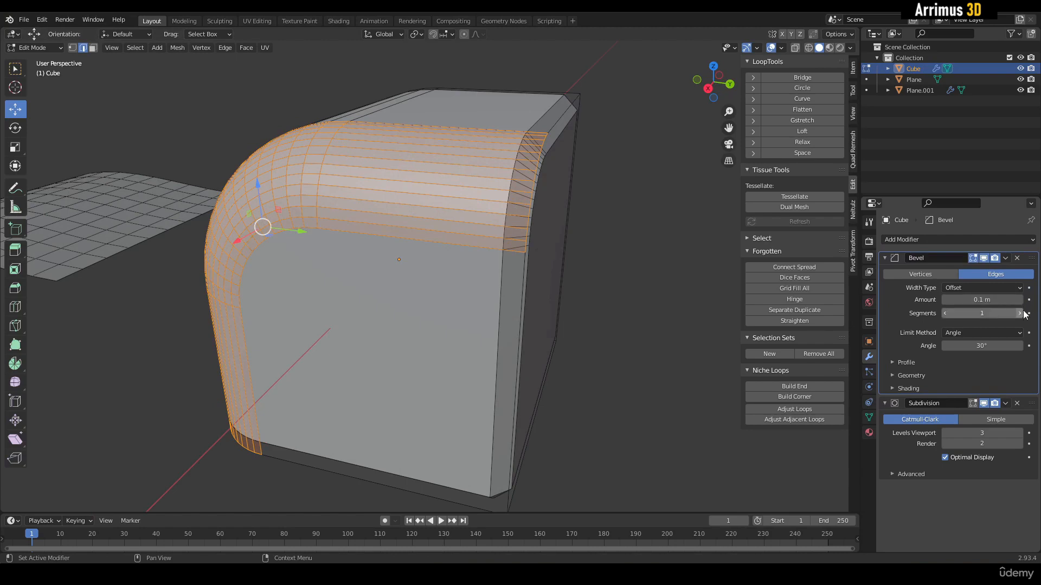
Set the Bevel modifier's segments to 8.
click(1021, 314)
click(1021, 314)
click(1021, 314)
click(1021, 314)
click(1020, 314)
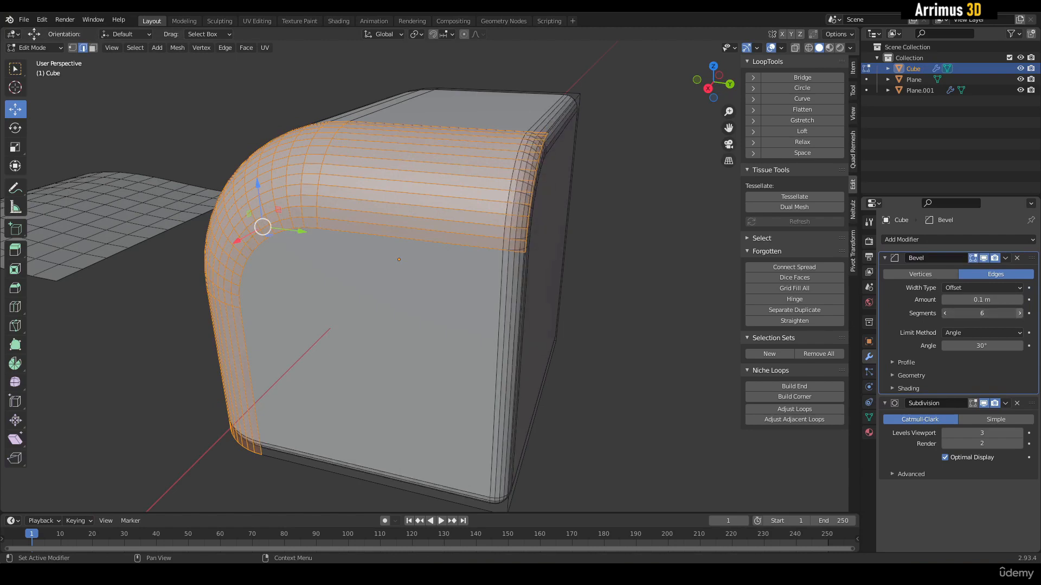
click(1021, 314)
click(1021, 314)
Examine the smoothed cube beside the panels and inspect the mirrored panel's mesh.
key(Tab)
middle_drag(515, 263, 548, 247)
shift+middle_drag(384, 282, 427, 269)
scroll(427, 269, down, 4)
key(F4)
shift+middle_drag(542, 307, 485, 262)
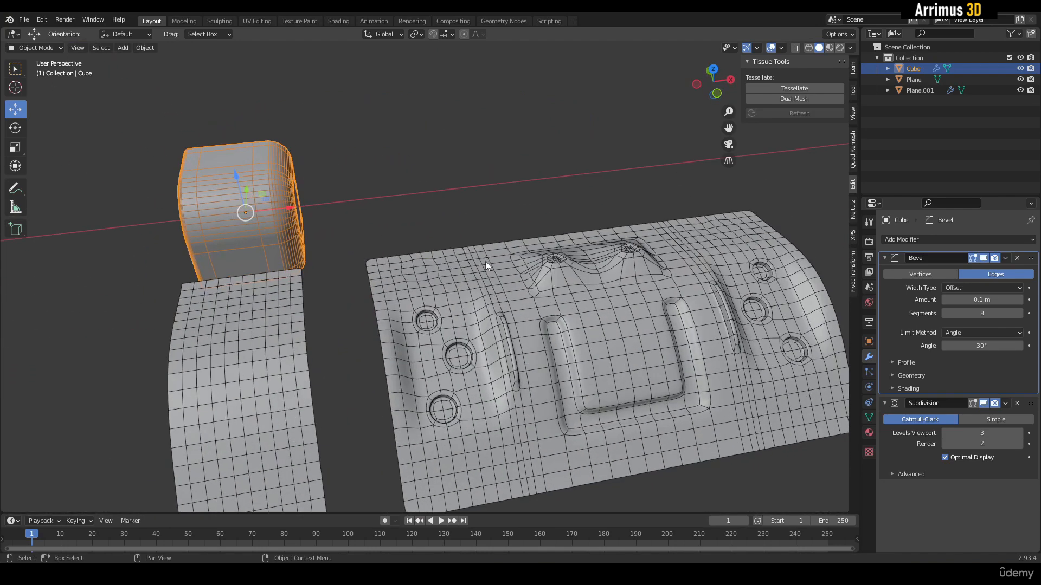
click(510, 276)
key(Tab)
scroll(475, 258, up, 5)
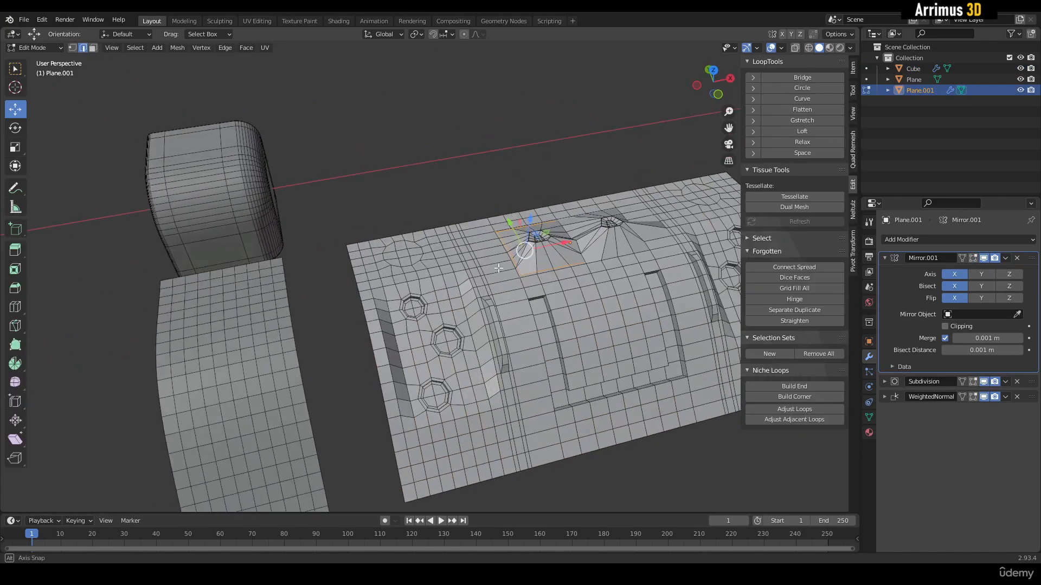
key(Tab)
scroll(377, 236, down, 10)
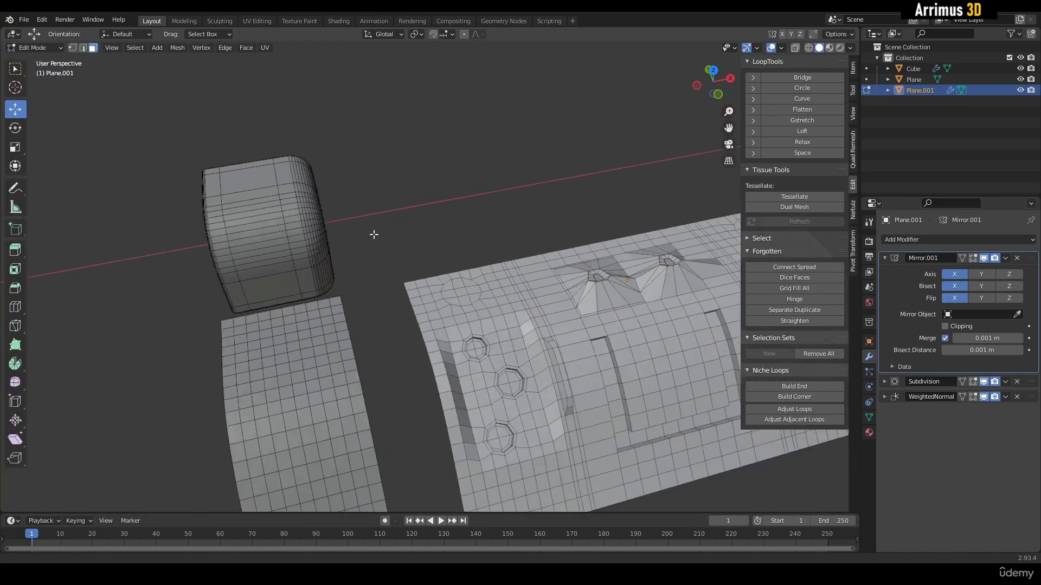
Open the cube's mesh for editing with nothing selected and hide the Bevel modifier in edit mode.
click(378, 236)
key(KP_Decimal)
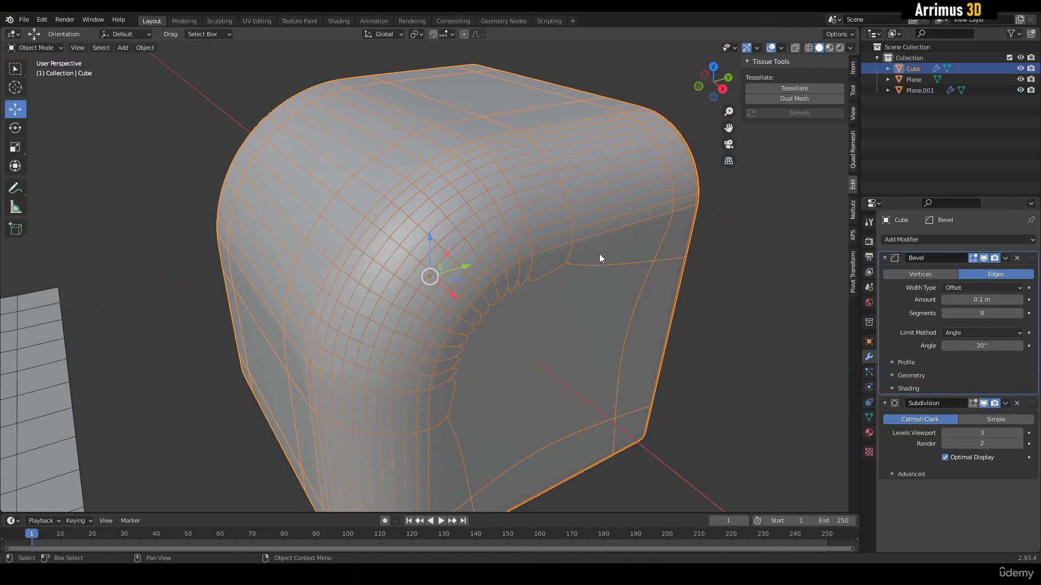
key(Tab)
scroll(503, 280, down, 3)
key(alt+a)
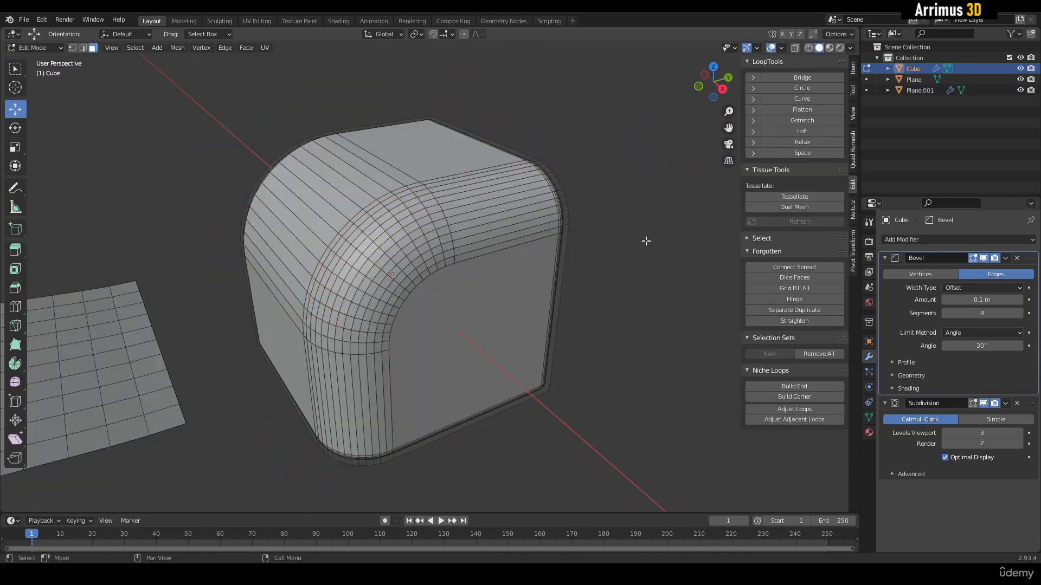
click(973, 258)
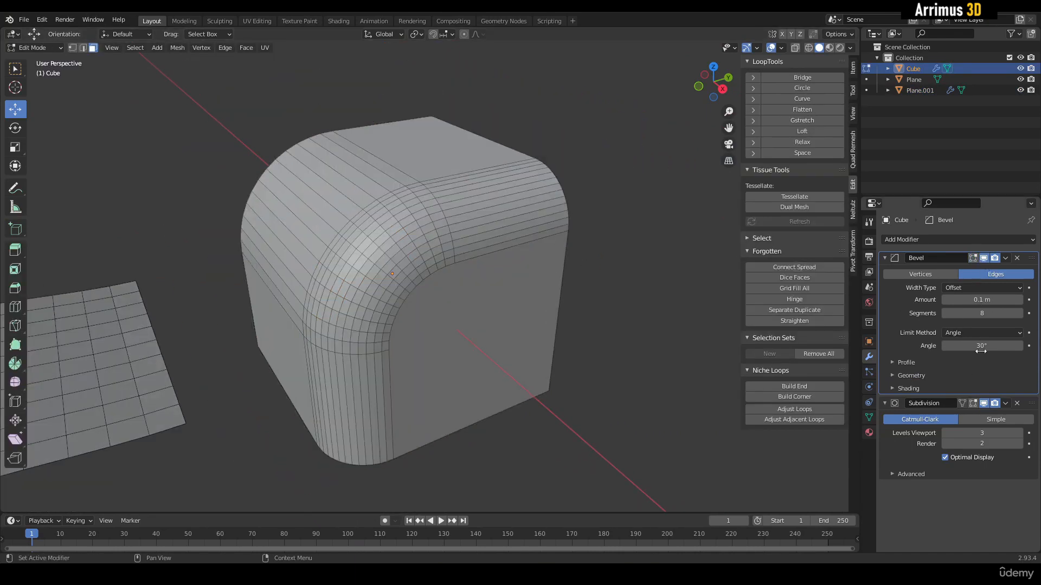
Bevel the edge loop around the cube's opposite side face with 13 segments.
middle_drag(472, 304, 519, 277)
middle_drag(535, 237, 507, 209)
key(2)
alt+click(498, 204)
key(ctrl+b)
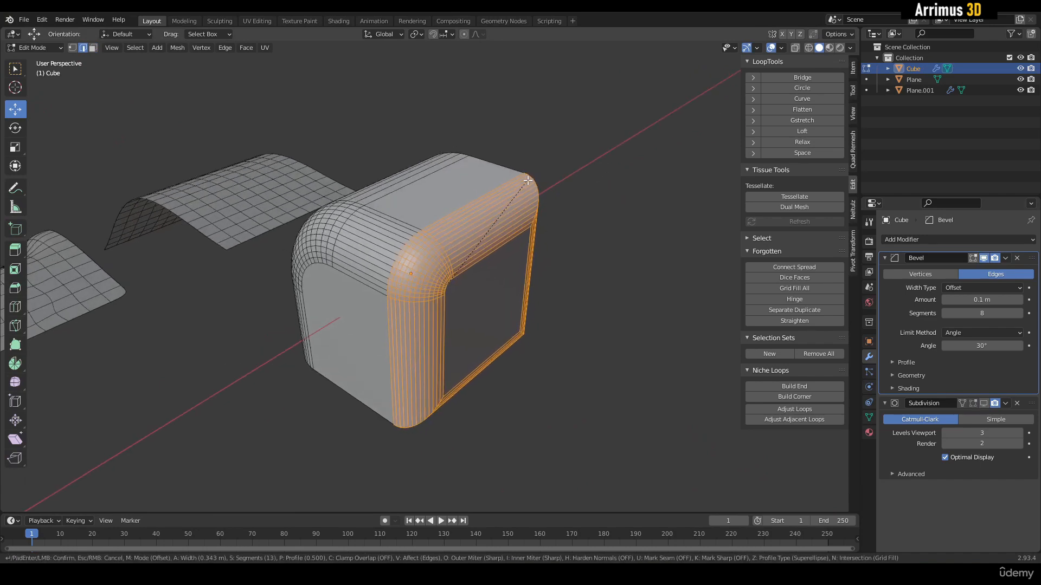
click(531, 175)
Try to bevel the edges along the cube's base.
alt+middle_drag(450, 331, 448, 295)
alt+click(444, 298)
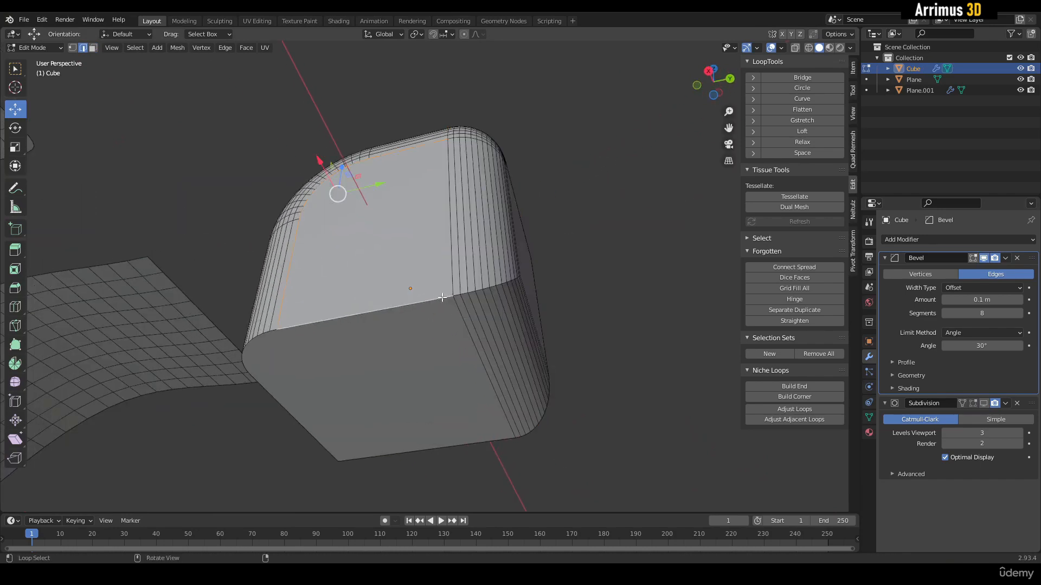
alt+middle_drag(456, 255, 441, 274)
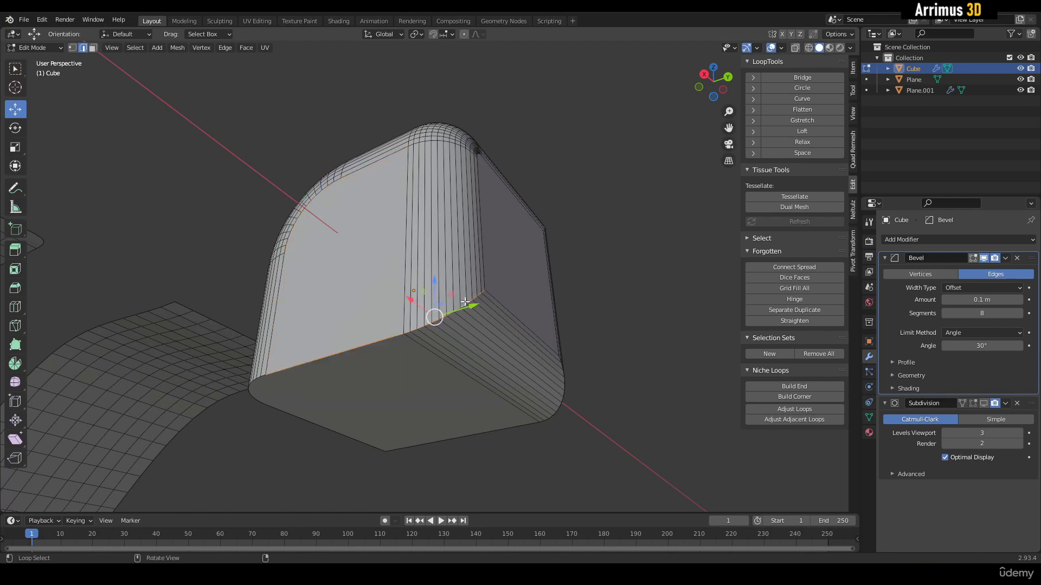
key(ctrl+b)
click(437, 308)
alt+middle_drag(437, 309, 596, 314)
key(ctrl+z)
Open the mirrored panel's mesh for editing in place of the cube.
key(Tab)
scroll(515, 281, down, 4)
middle_drag(509, 323, 486, 356)
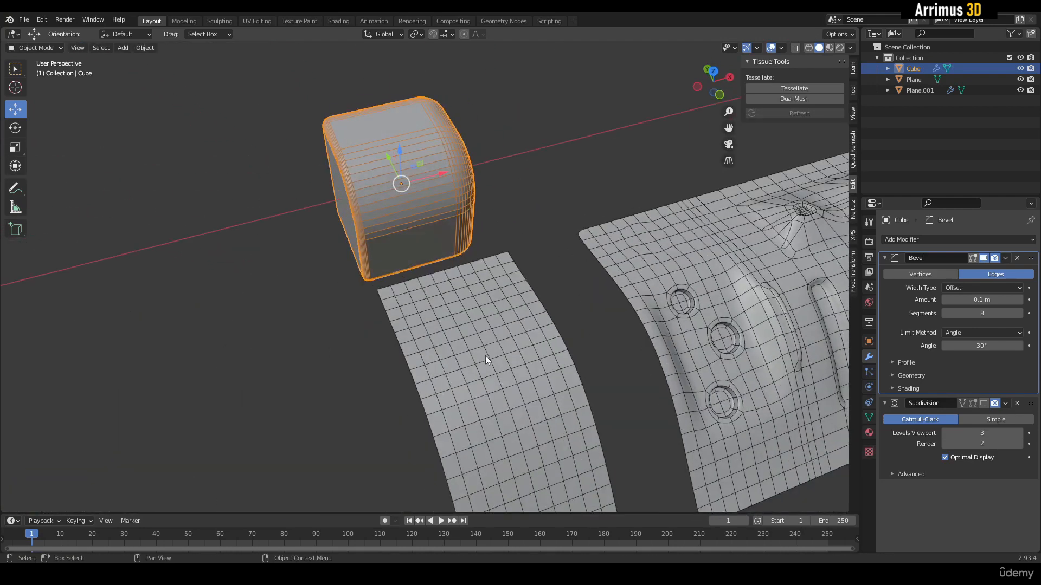
click(487, 357)
middle_drag(687, 279, 470, 322)
click(539, 297)
key(Tab)
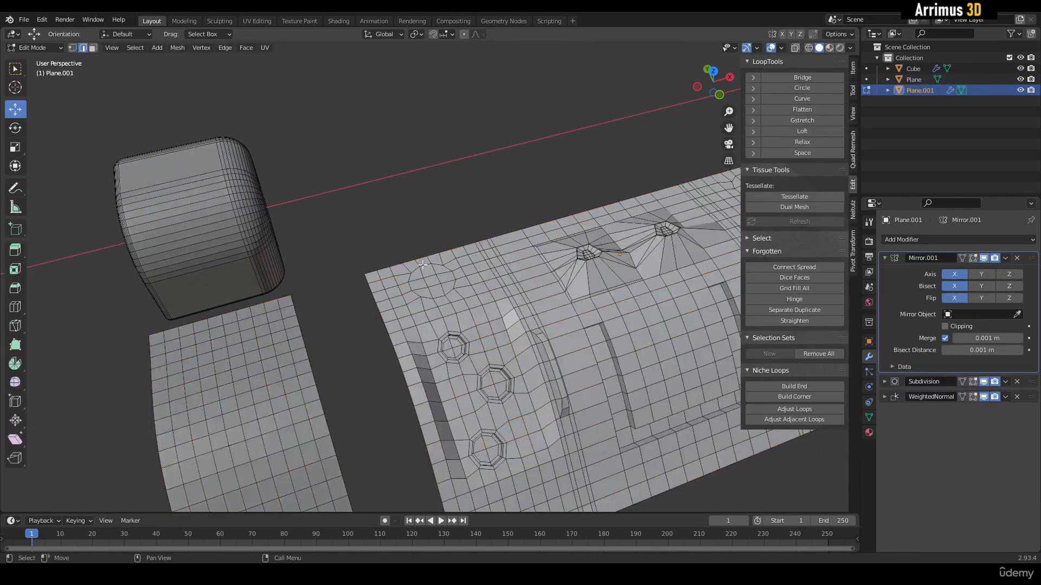
Raise the circular group of faces near the panel's outer corner and scale it to 0.684.
scroll(423, 264, up, 5)
key(3)
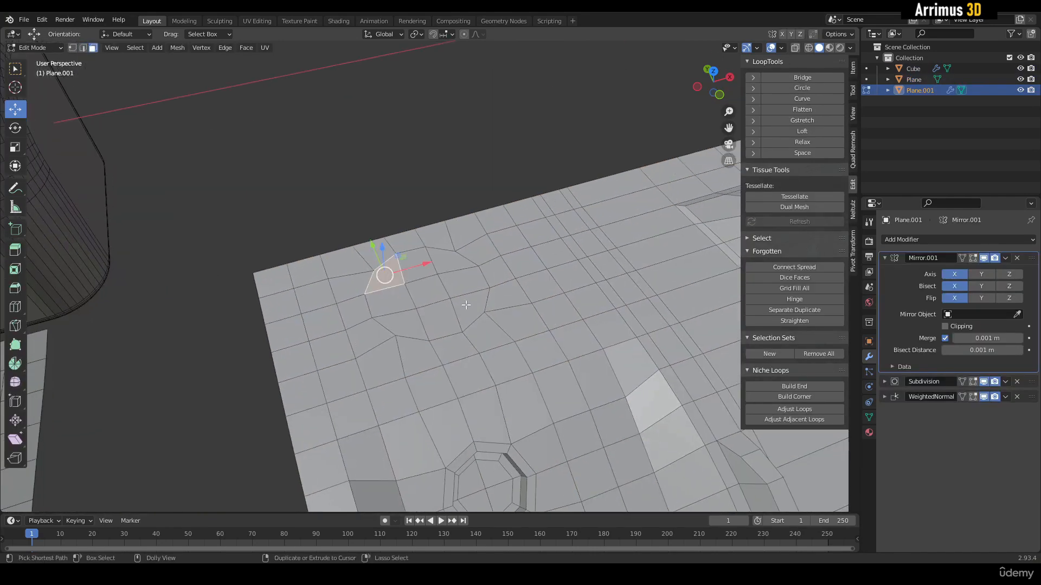
ctrl+shift+click(466, 305)
middle_drag(466, 305, 437, 339)
click(408, 238)
scroll(409, 239, down, 4)
middle_drag(402, 275, 417, 265)
scroll(412, 264, up, 3)
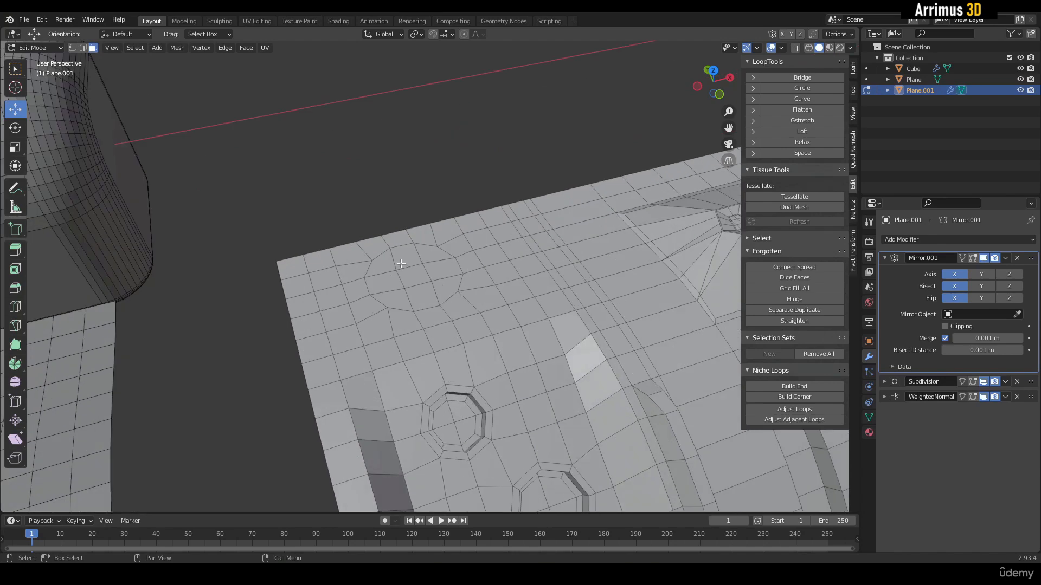
scroll(395, 264, up, 2)
ctrl+shift+click(446, 272)
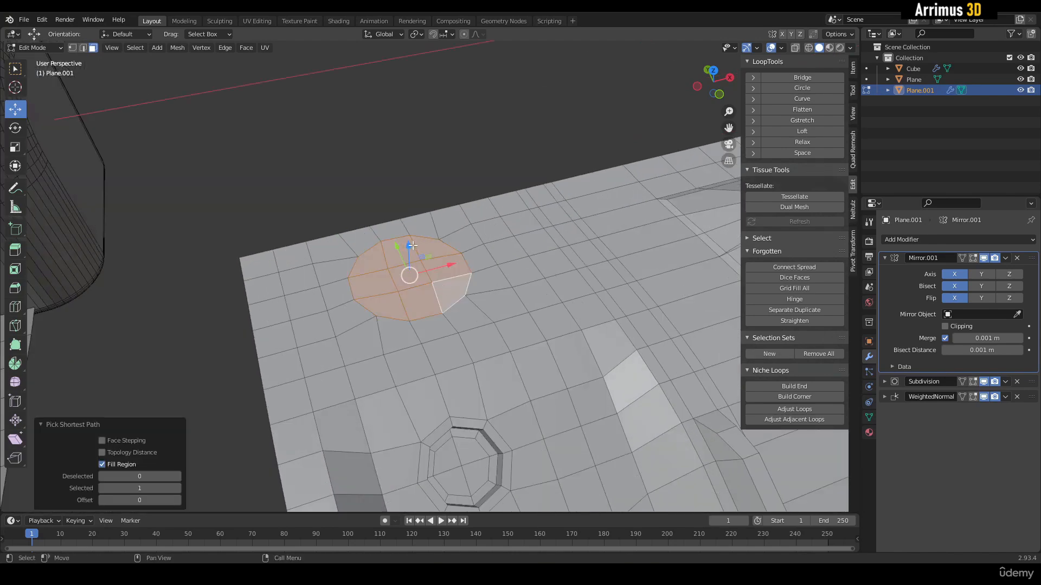
mouse_move(412, 246)
mouse_down()
mouse_move(434, 226)
mouse_move(423, 244)
mouse_up()
key(shift+space)
key(r)
key(shift+space)
key(s)
drag(433, 202, 431, 220)
Move the circular faces about -0.044 m in Y and -0.359 m in Z, and inset them with a narrow border.
key(shift+space)
key(g)
middle_drag(547, 298, 412, 205)
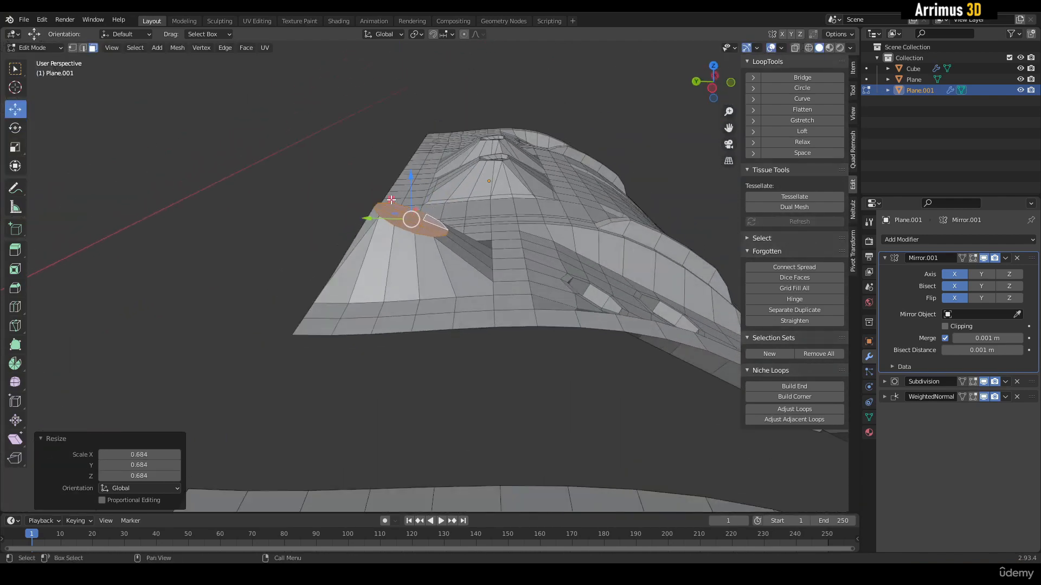
drag(391, 200, 398, 255)
alt+middle_drag(446, 230, 407, 278)
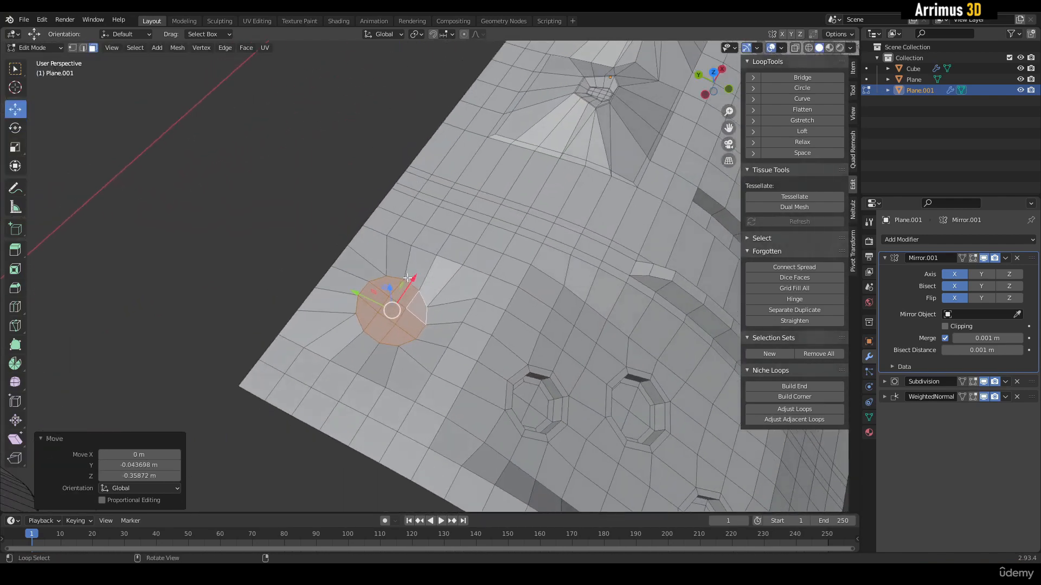
scroll(408, 277, up, 5)
key(i)
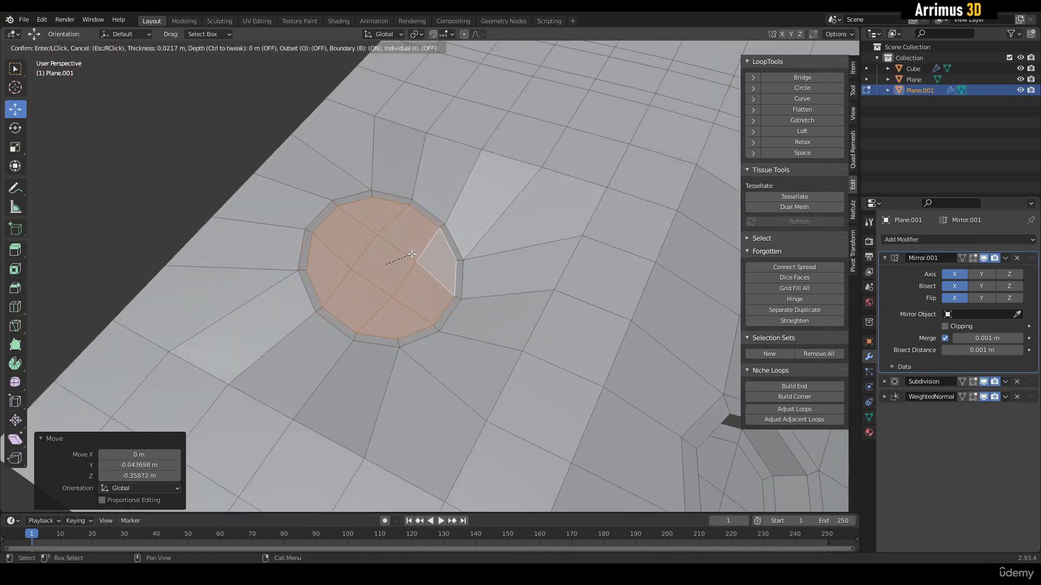
click(417, 244)
Pull the three panel border edges beside the circular recess outward along Y to form a protruding tab.
middle_drag(417, 243, 382, 242)
key(2)
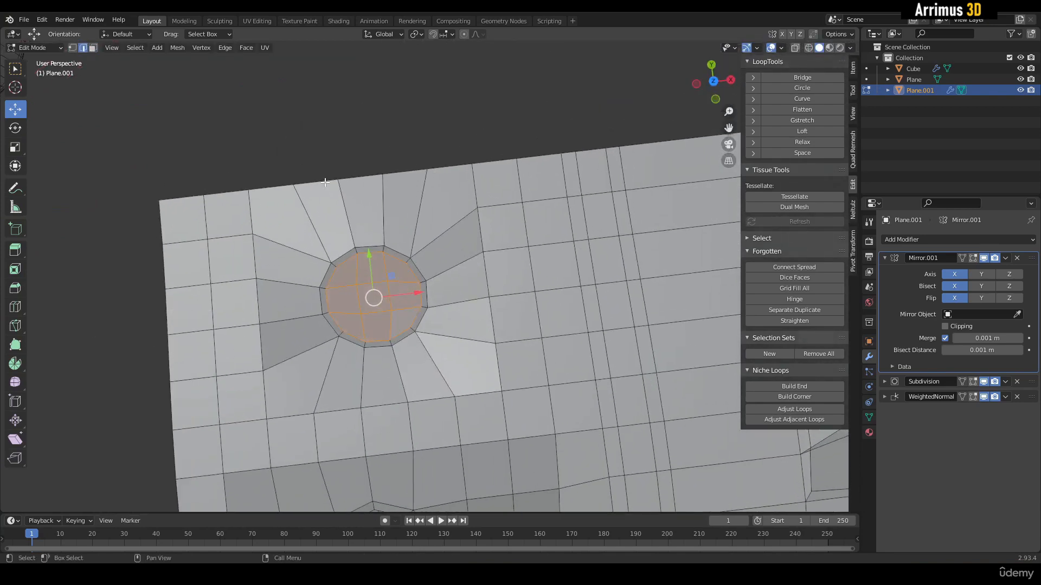
click(317, 182)
ctrl+click(419, 171)
shift+middle_drag(359, 140, 419, 279)
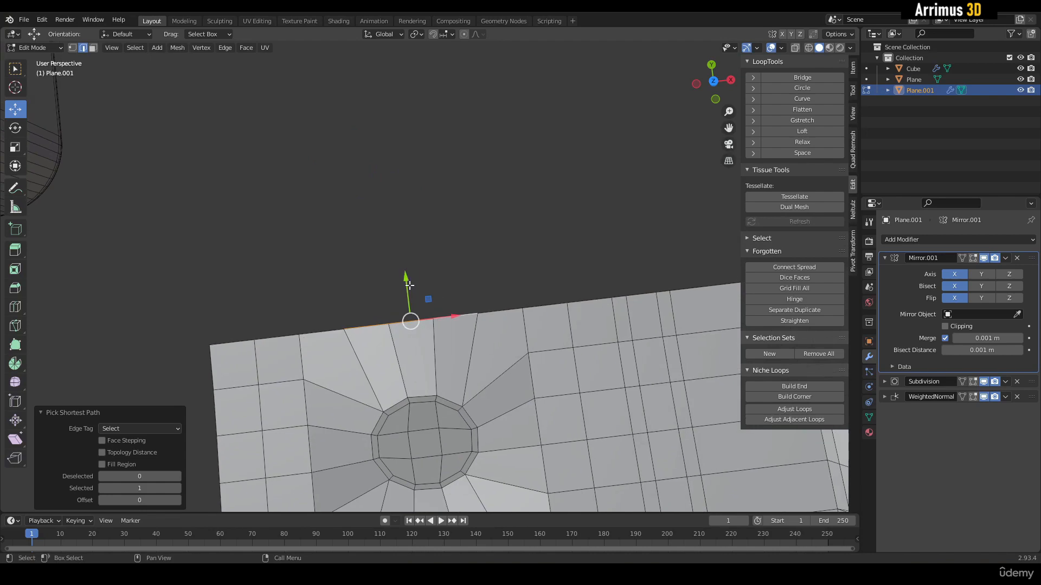
drag(419, 278, 433, 150)
key(Tab)
scroll(509, 251, down, 5)
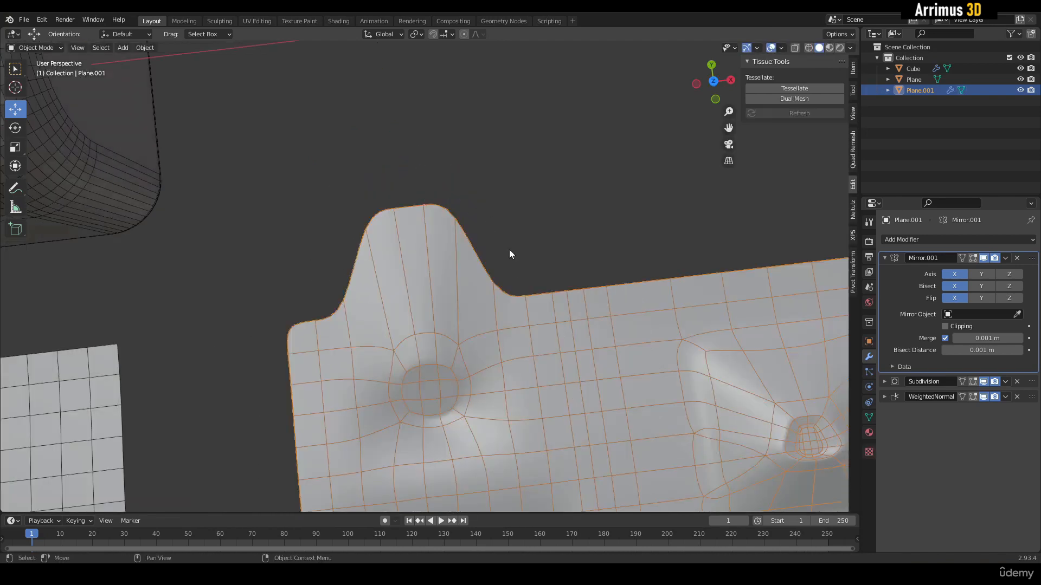
shift+middle_drag(509, 250, 448, 181)
key(F4)
scroll(444, 224, up, 3)
alt+middle_drag(444, 223, 454, 285)
Tilt the circular faces together with their inset ring about the X axis.
key(Tab)
key(ctrl+r)
middle_drag(425, 243, 388, 251)
key(w)
key(3)
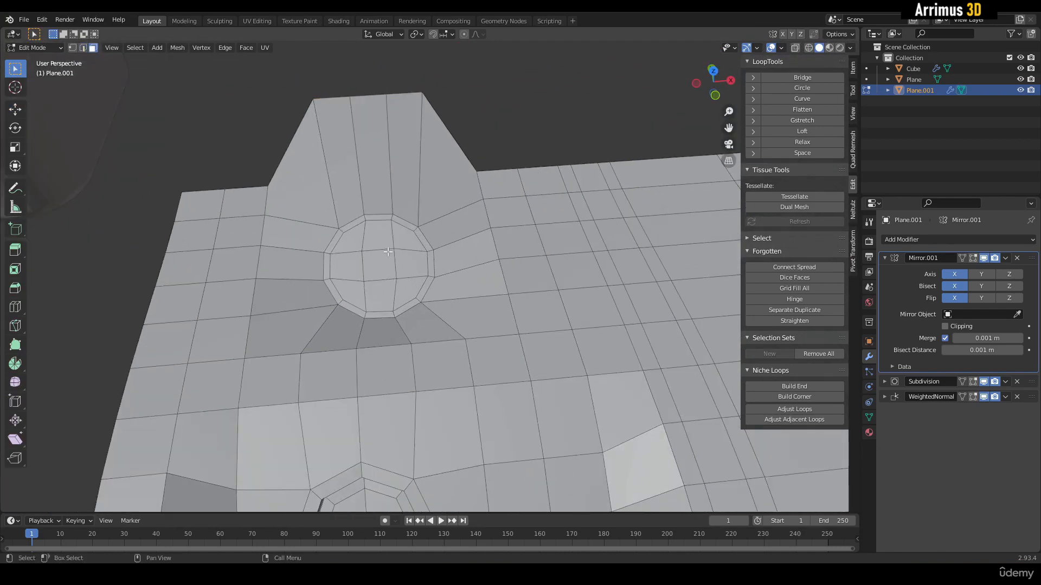
ctrl+shift+click(406, 292)
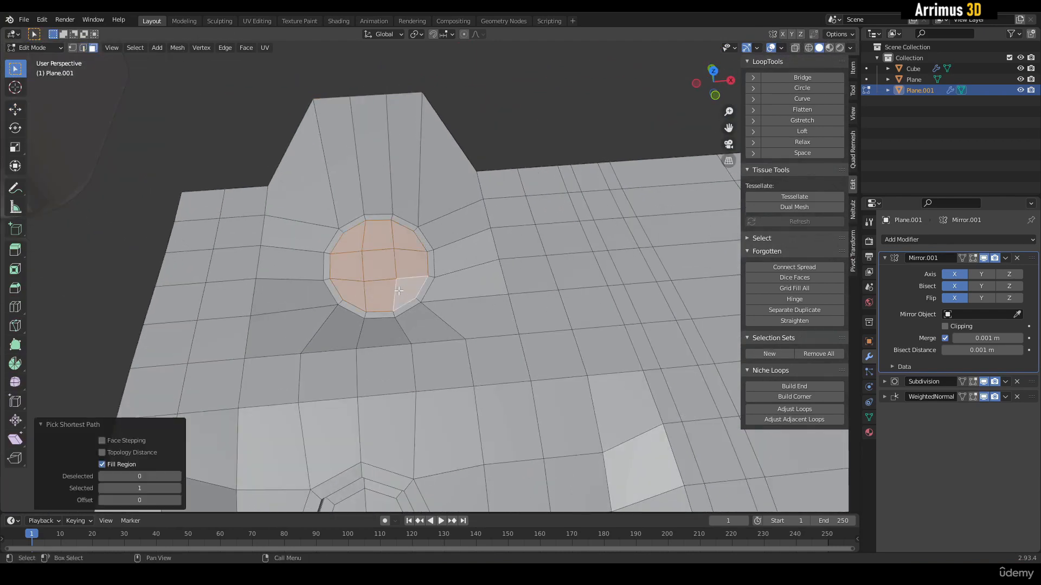
key(ctrl+KP_Add)
key(r)
middle_drag(399, 291, 470, 238)
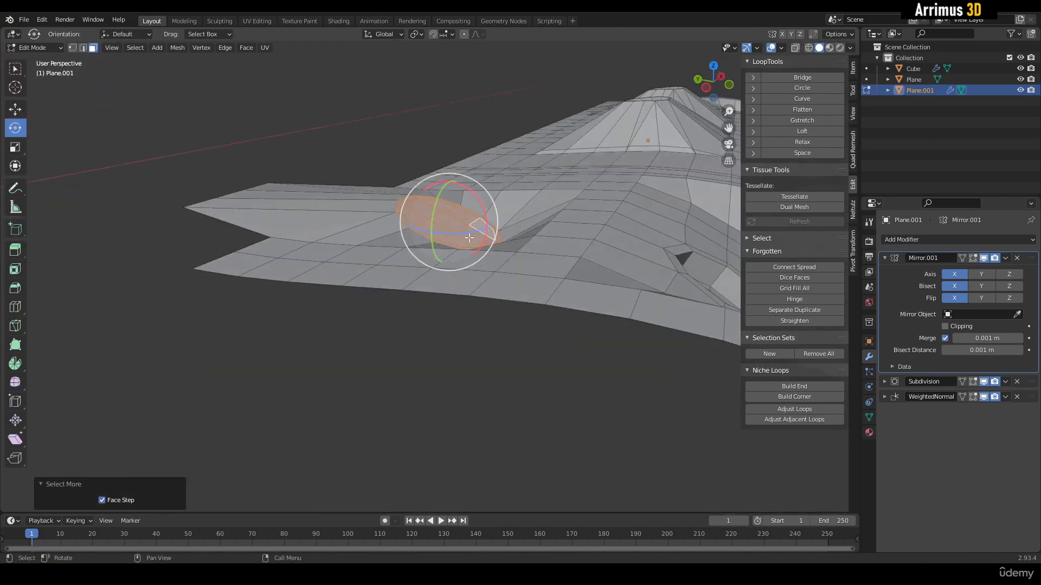
drag(475, 197, 486, 220)
Raise the middle edge at the end of the protruding tab along Z.
alt+middle_drag(455, 192, 358, 156)
key(2)
click(359, 174)
key(w)
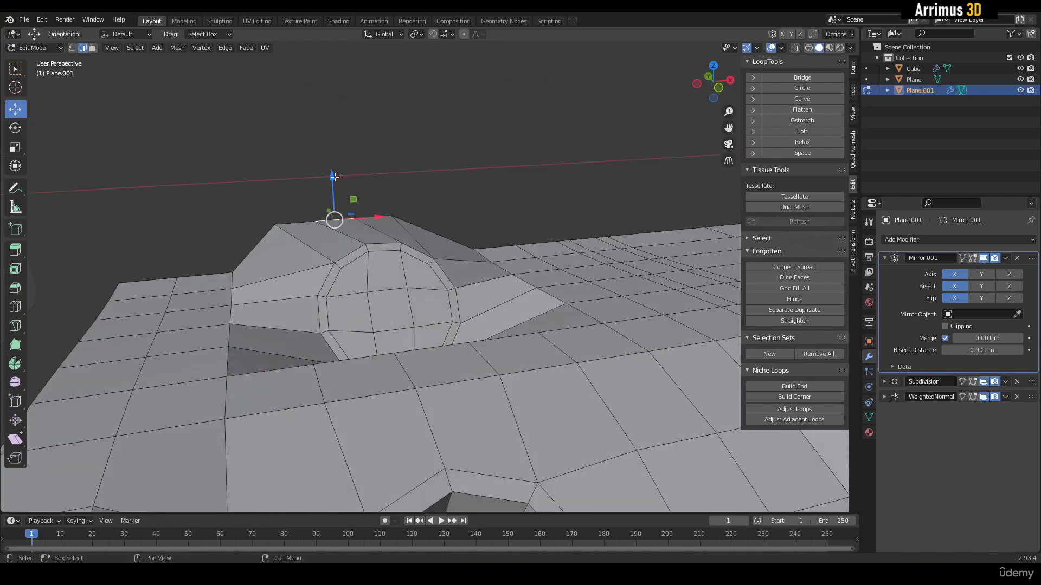
drag(333, 178, 336, 135)
key(Tab)
alt+middle_drag(349, 161, 514, 234)
Knife-cut a line across the protruding tab between its two side edges, midway between the tip and the circular recess.
key(Tab)
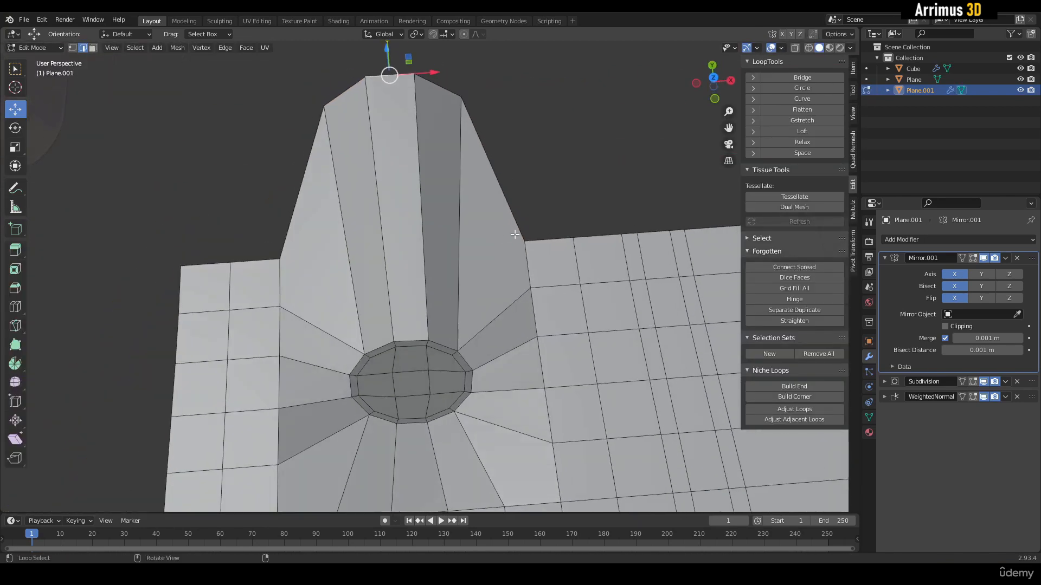
key(k)
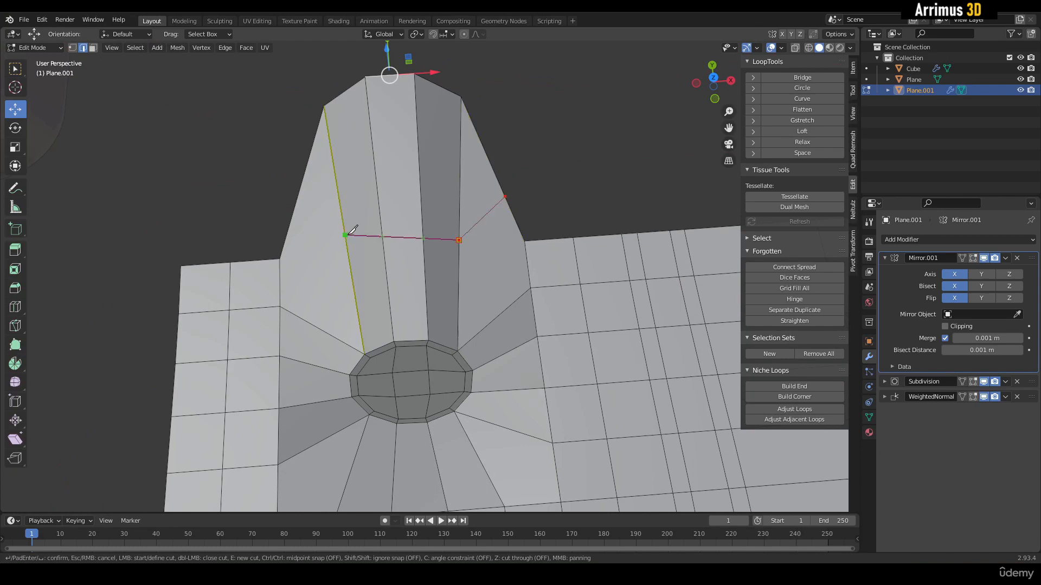
click(301, 208)
key(Return)
Bevel the cut line across the tab into a strip with a width of 0.0335 m and 1 segment.
alt+middle_drag(399, 186, 457, 249)
key(ctrl+b)
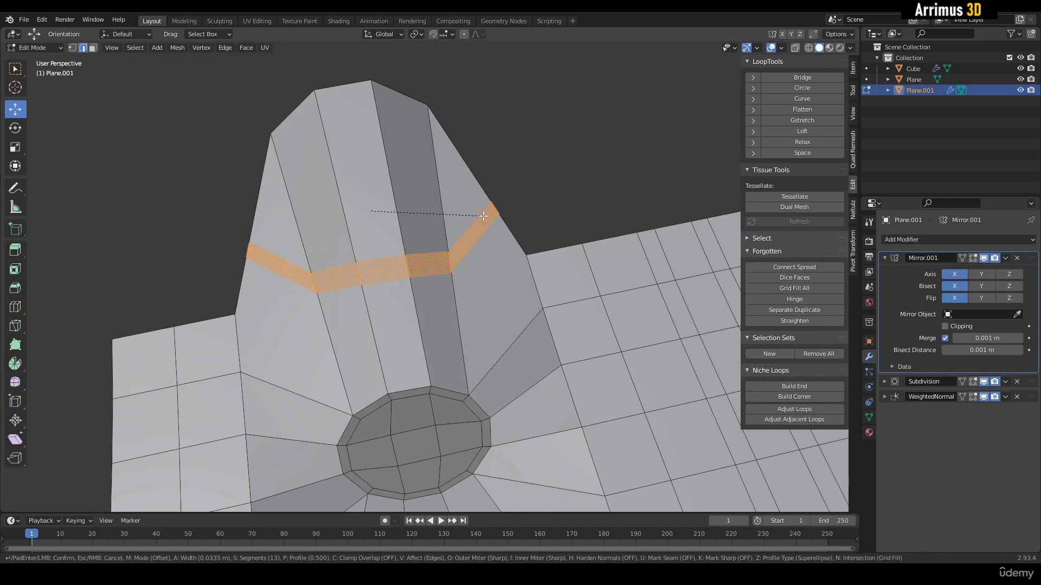
click(380, 200)
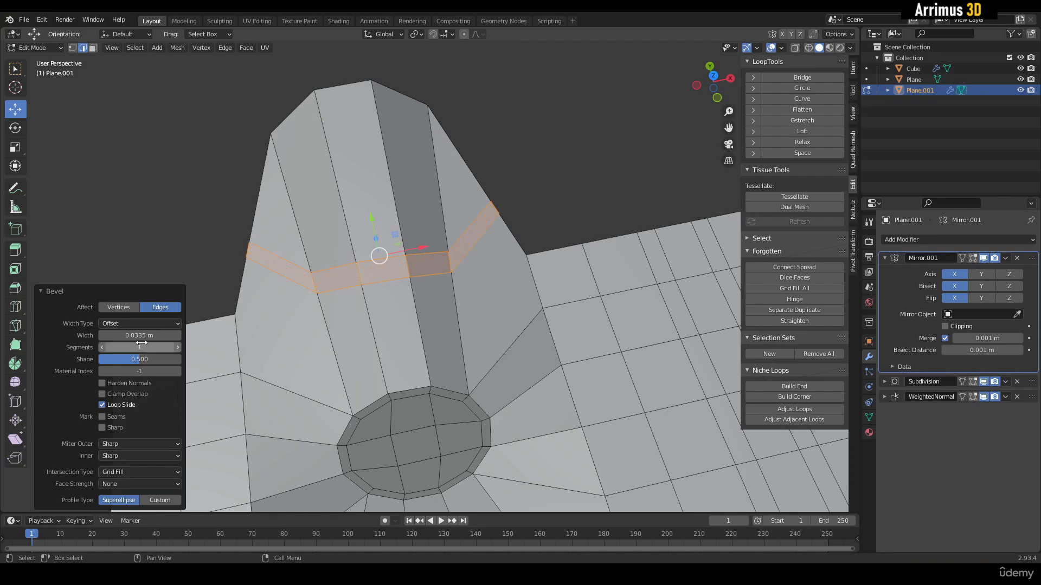
Extrude the beveled strip's faces inward along their normals to form a groove across the tab.
alt+middle_drag(428, 275, 445, 284)
scroll(440, 283, up, 2)
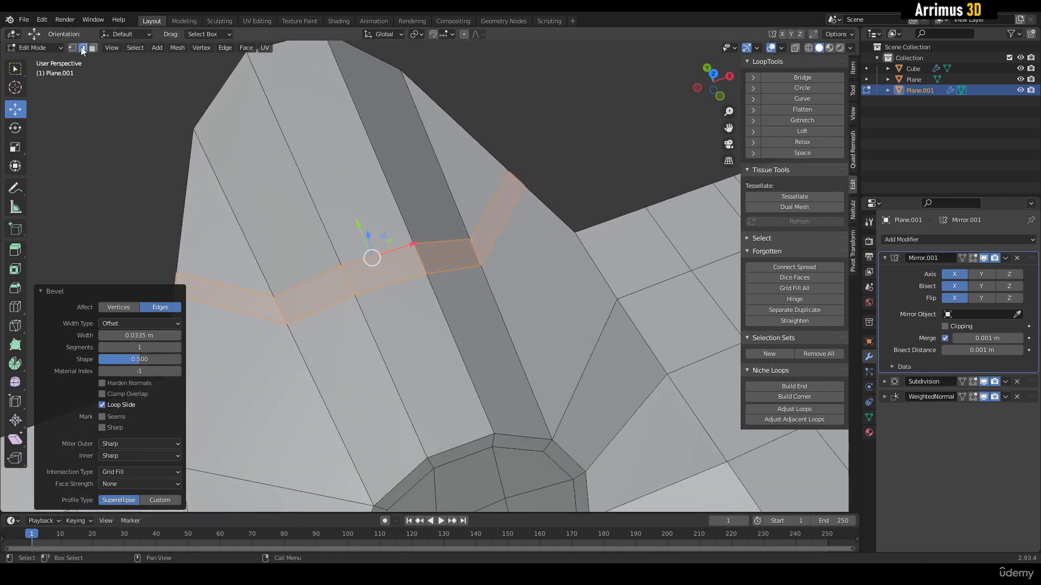
middle_drag(499, 227, 515, 277)
middle_drag(488, 195, 313, 205)
key(3)
key(alt+e)
click(523, 232)
Delete the two faces closing off the groove at the tab's side edges and preview the smoothed panel.
click(538, 196)
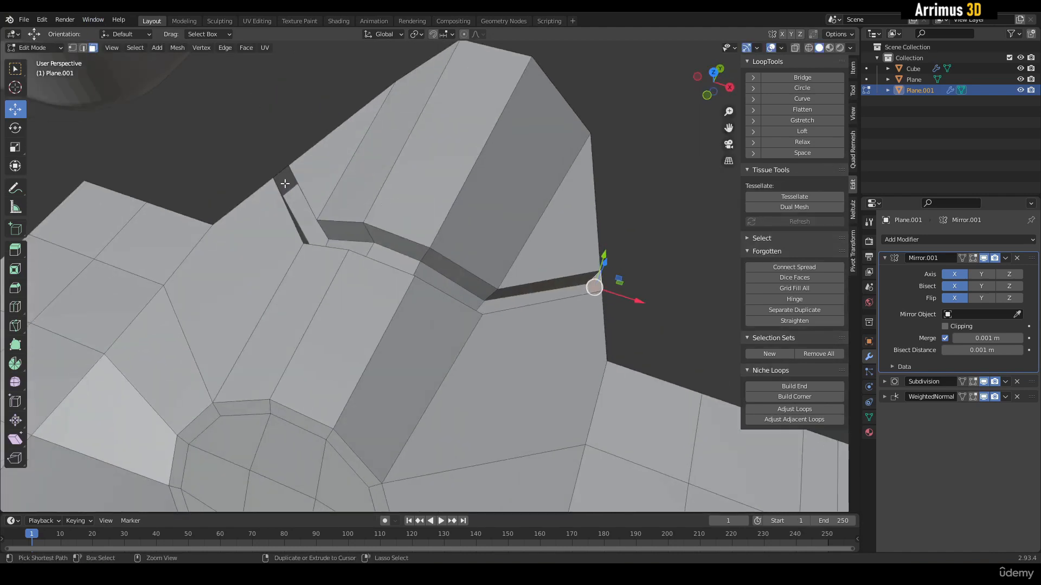
key(x)
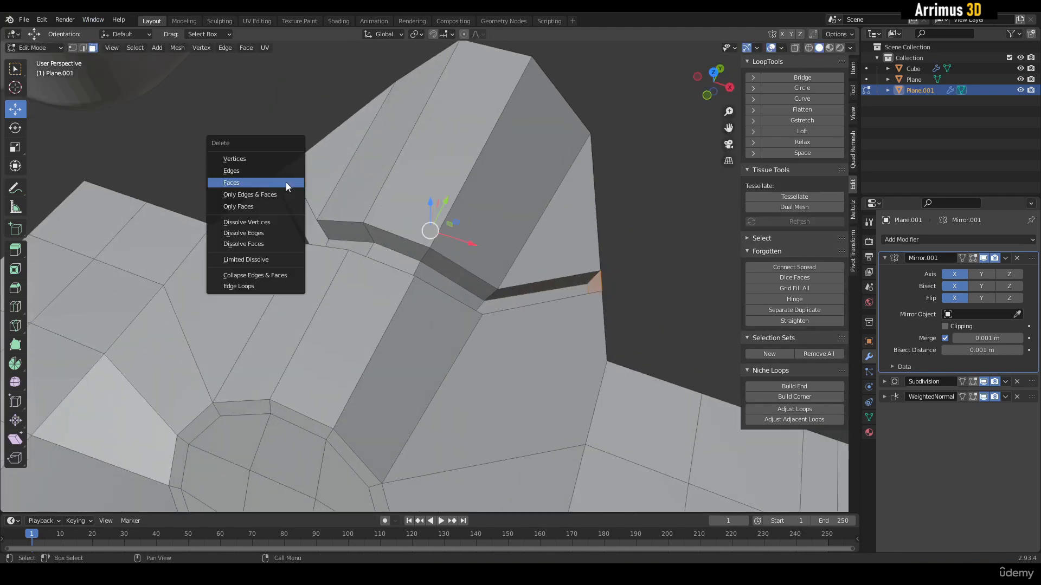
click(250, 182)
key(Tab)
middle_drag(428, 213, 491, 268)
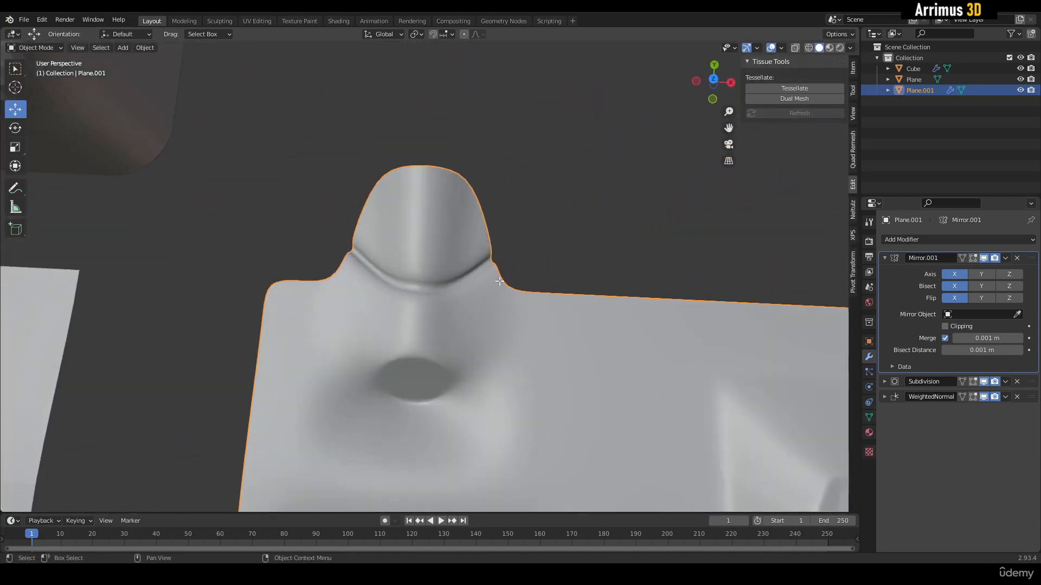
Knife-cut supporting edge lines across the tab close to both sides of the groove and preview the smoothing.
key(Tab)
scroll(492, 267, up, 3)
key(k)
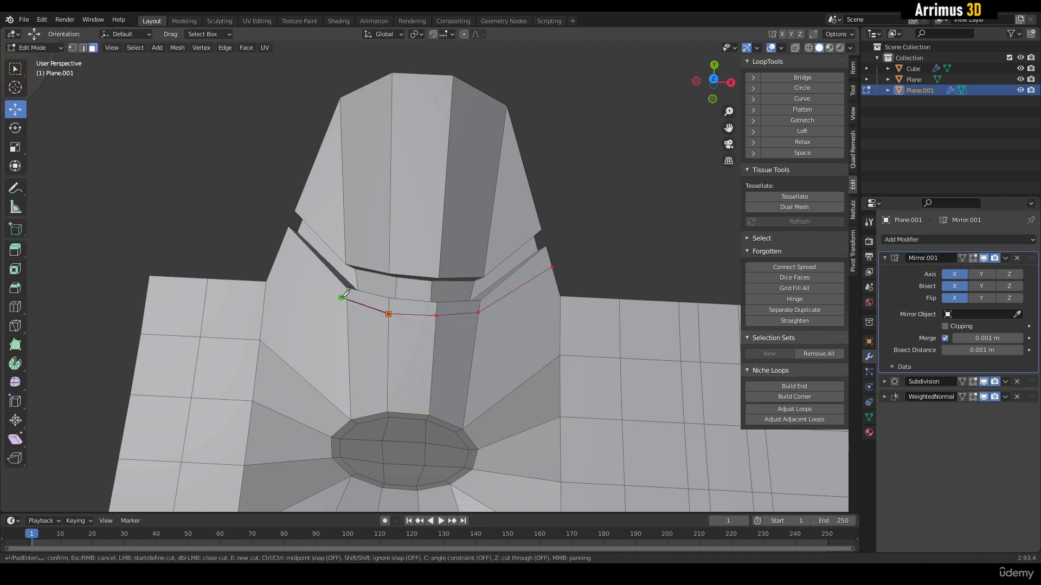
key(Return)
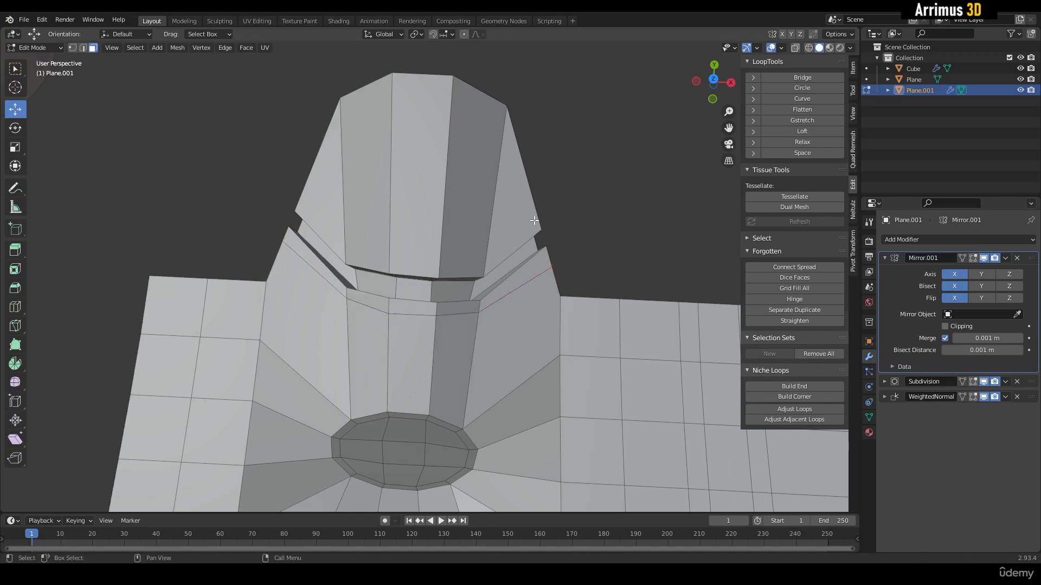
key(k)
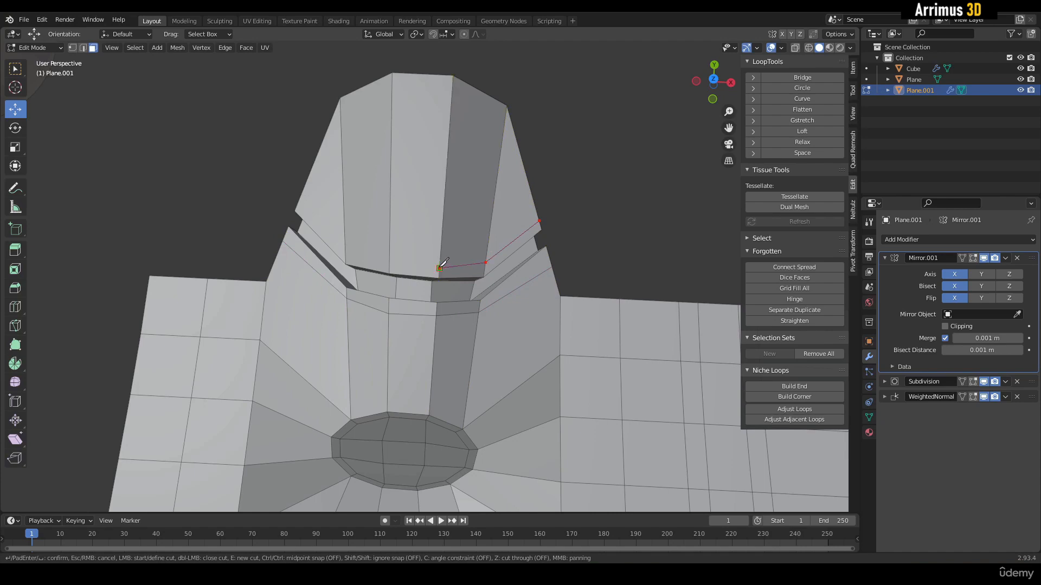
click(297, 203)
key(Return)
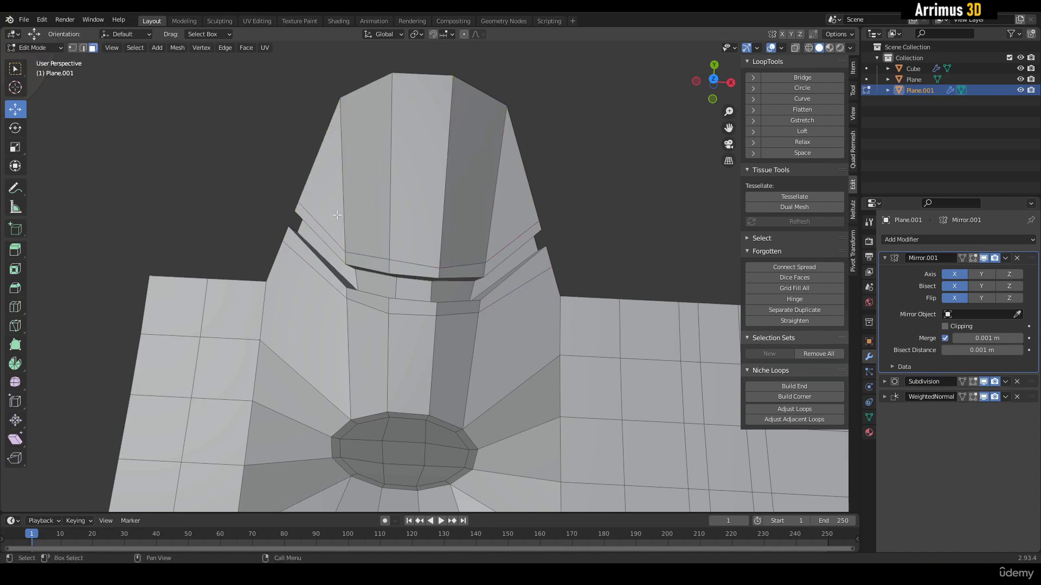
alt+middle_drag(402, 270, 426, 261)
key(Tab)
key(Tab)
key(Tab)
key(Tab)
Raise a block of faces at the panel's outer border beside the circular recess about 0.28 m along Z.
click(320, 271)
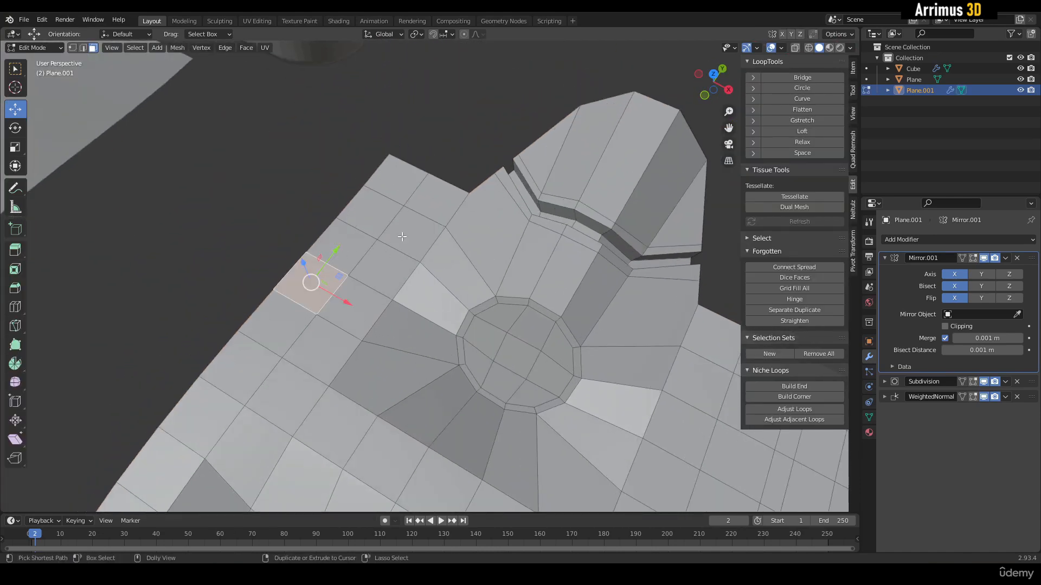
ctrl+shift+click(360, 255)
middle_drag(360, 255, 366, 235)
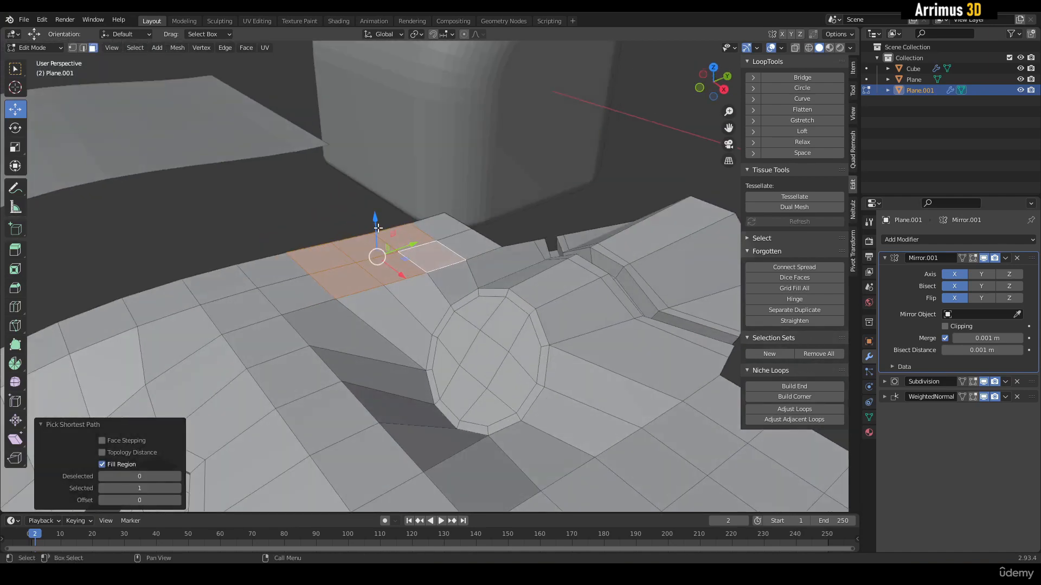
drag(377, 229, 379, 161)
alt+middle_drag(379, 160, 388, 222)
Scale the raised block's end faces to 0.351 along Y and rotate them 16.8° about the X axis.
key(r)
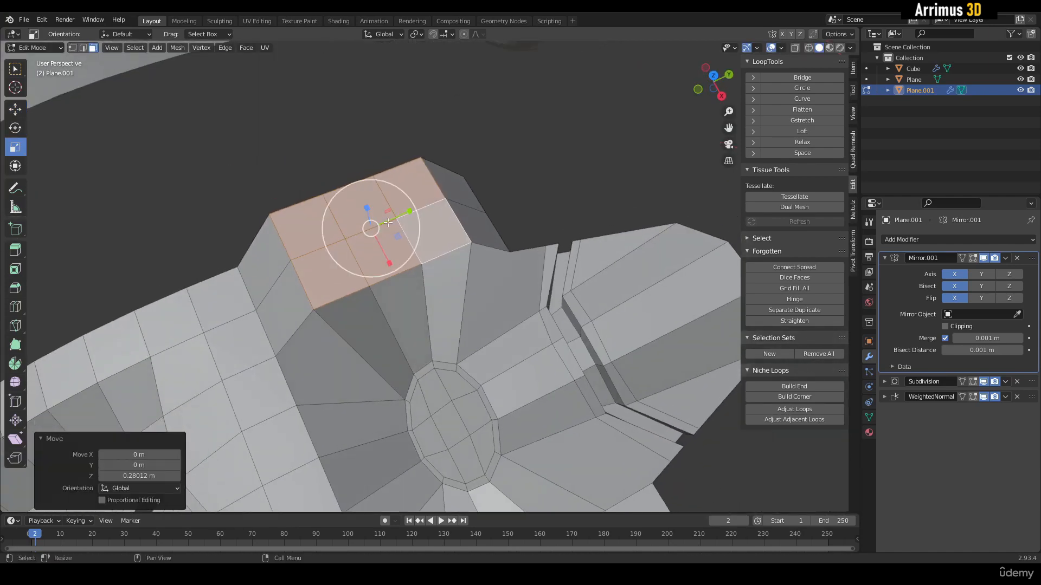
drag(408, 214, 380, 220)
middle_drag(380, 220, 382, 160)
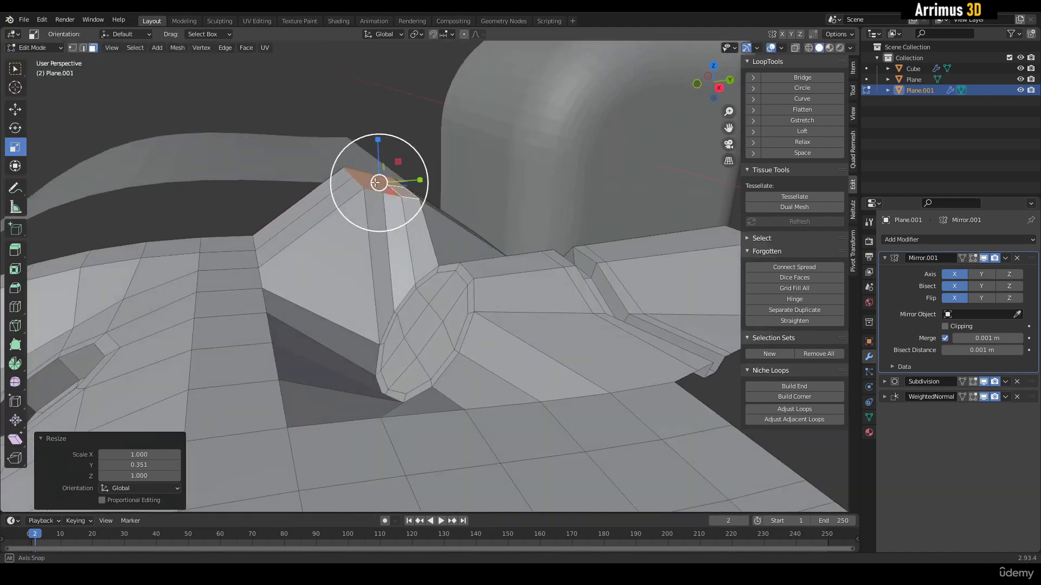
key(e)
drag(362, 147, 354, 153)
middle_drag(353, 153, 402, 209)
key(e)
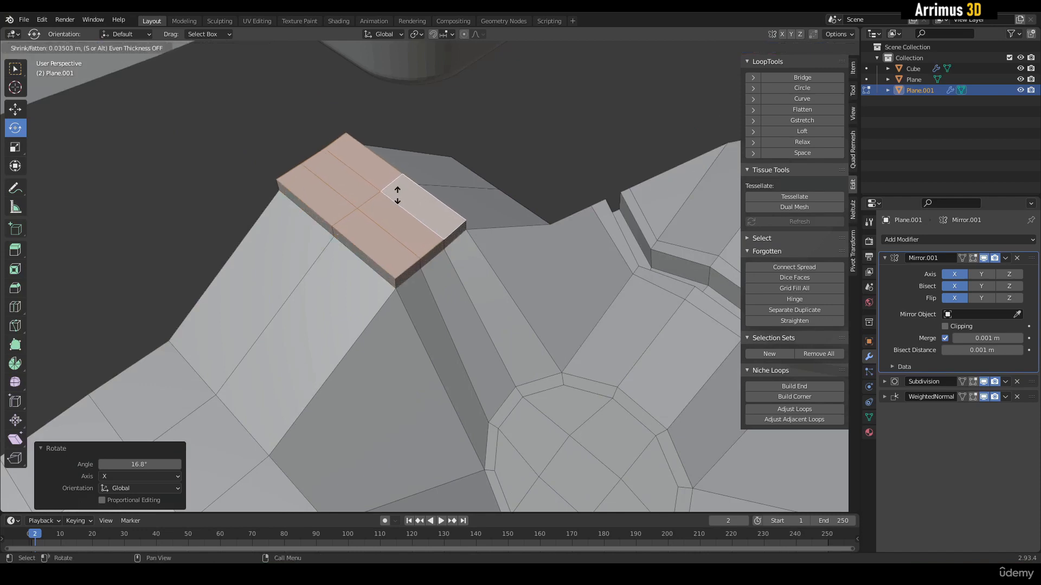
click(395, 185)
key(ctrl+z)
key(ctrl+z)
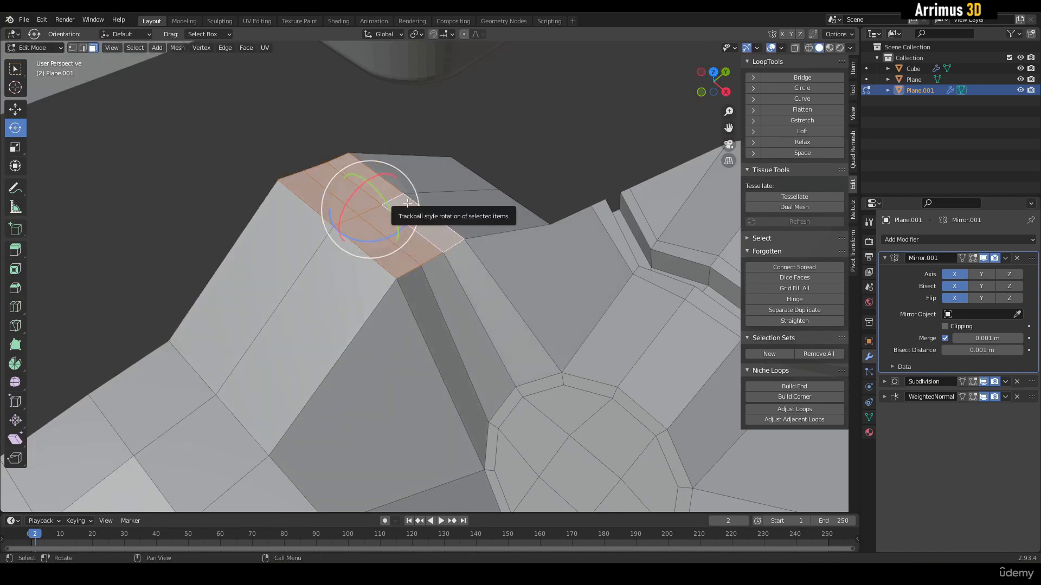
key(ctrl+z)
Inset the raised block's tilted end faces with a thickness of 0.03187 m.
key(i)
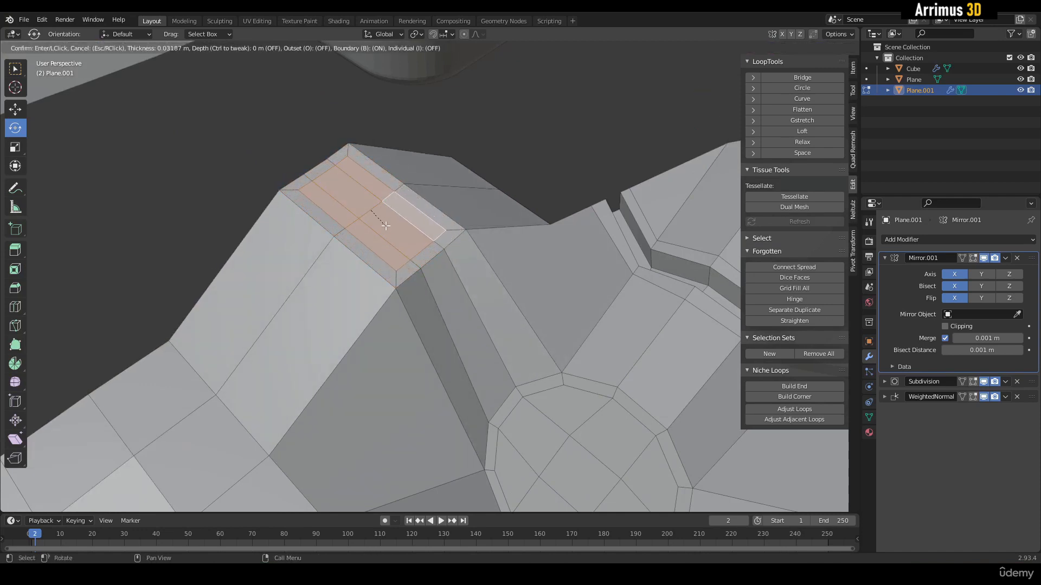
click(386, 225)
middle_drag(385, 225, 375, 234)
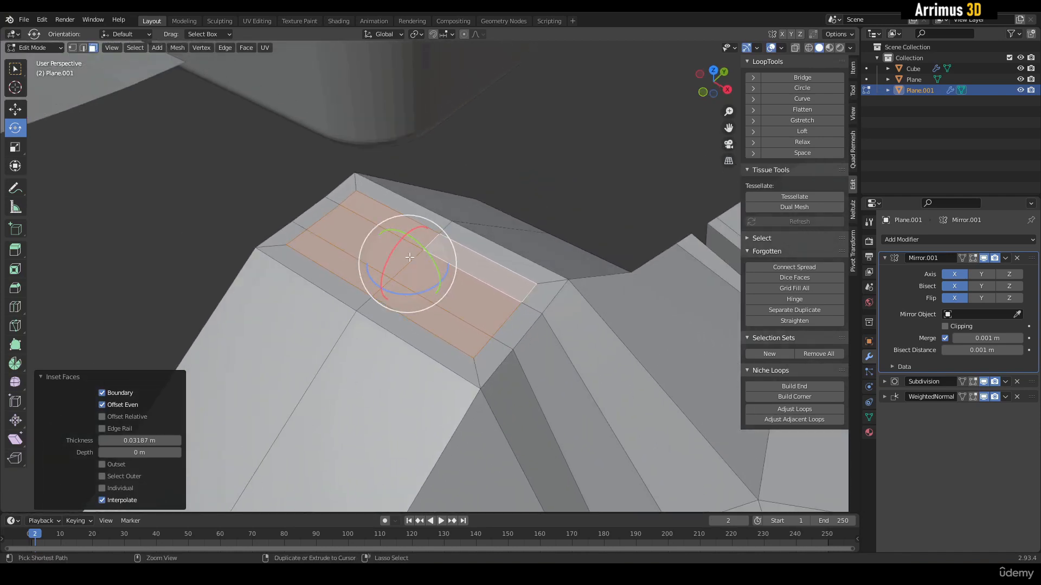
key(ctrl+z)
key(ctrl+shift+z)
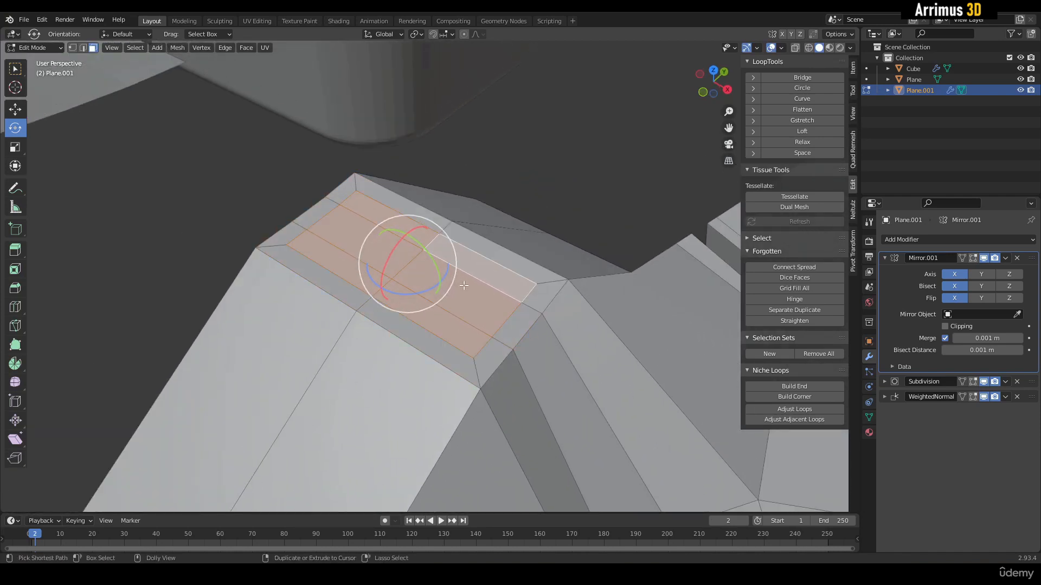
Extrude the inset faces along their normals by -0.0448 m to form a rectangular recess.
middle_drag(482, 269, 703, 159)
key(alt+s)
click(437, 239)
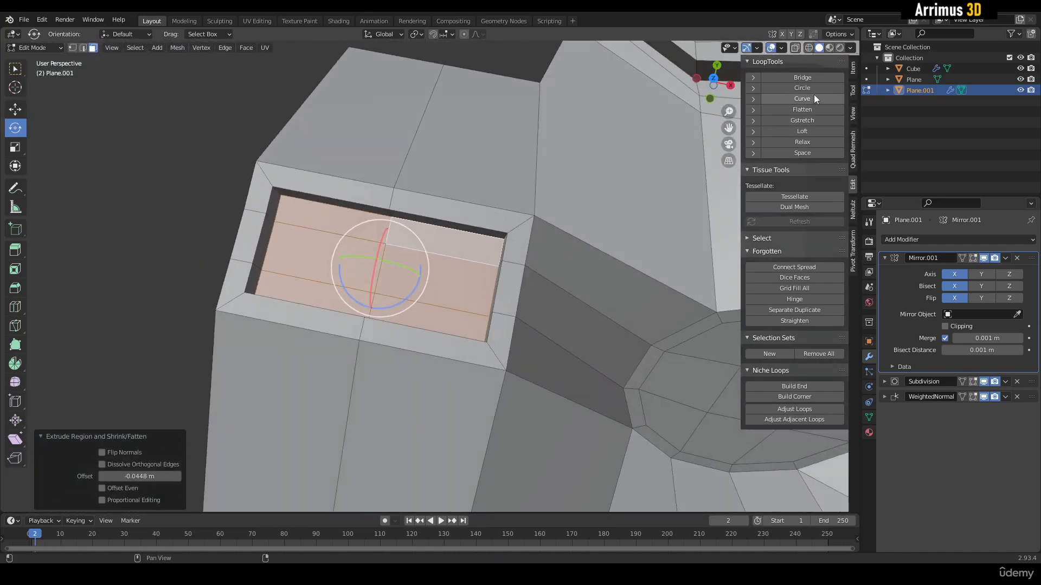
Apply the LoopTools Circle operation to the floor faces of the rectangular recess.
shift+middle_drag(569, 230, 531, 256)
key(alt+c)
shift+middle_drag(382, 306, 386, 304)
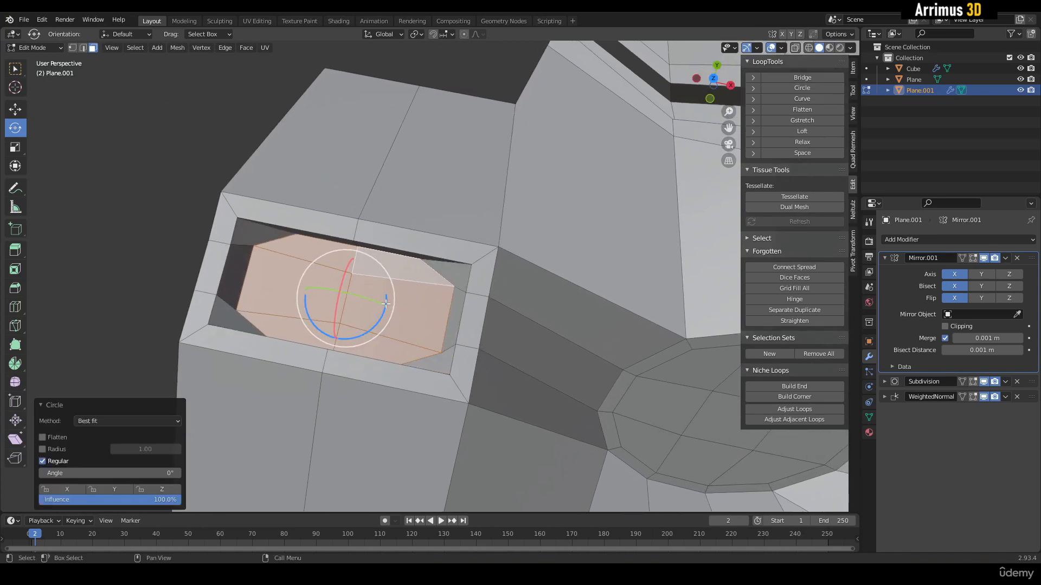
mouse_move(375, 325)
mouse_down()
mouse_move(361, 336)
mouse_move(375, 326)
mouse_up()
right_click(374, 325)
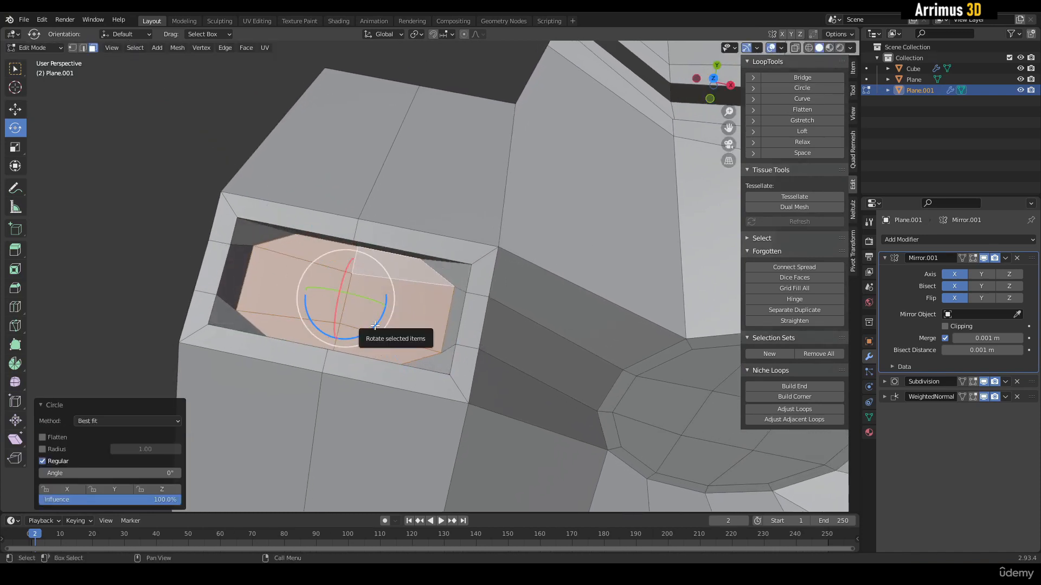
middle_drag(376, 325, 400, 291)
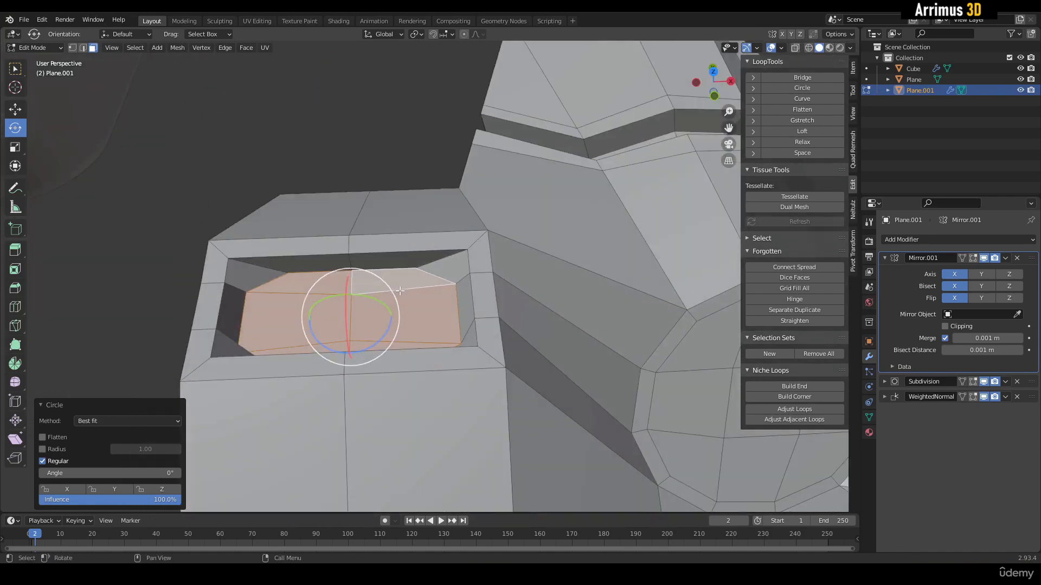
Scale down the floor faces of the rectangular recess.
drag(391, 313, 382, 301)
key(shift+space)
key(s)
click(370, 311)
middle_drag(370, 311, 400, 244)
Reshape the reduced recess floor into a circle with LoopTools and flatten its faces.
key(alt+c)
scroll(372, 223, up, 3)
key(alt+f)
key(alt+f)
scroll(384, 260, up, 3)
Inset the circular floor faces by about 0.0065 m and extrude them inward by about 0.0165 m.
key(i)
click(387, 252)
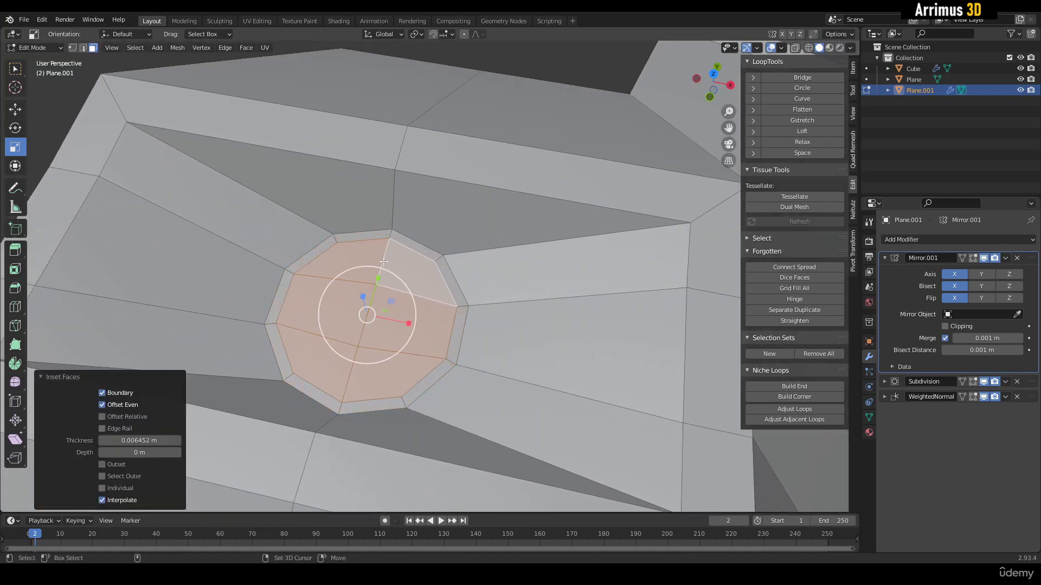
key(alt+e)
click(383, 276)
key(i)
key(Escape)
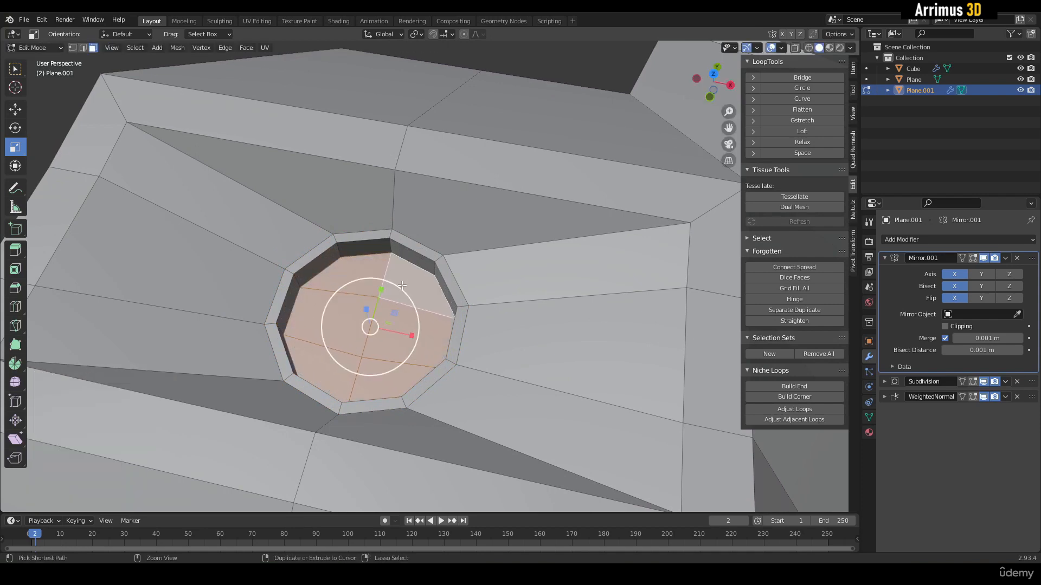
key(alt+s)
click(403, 293)
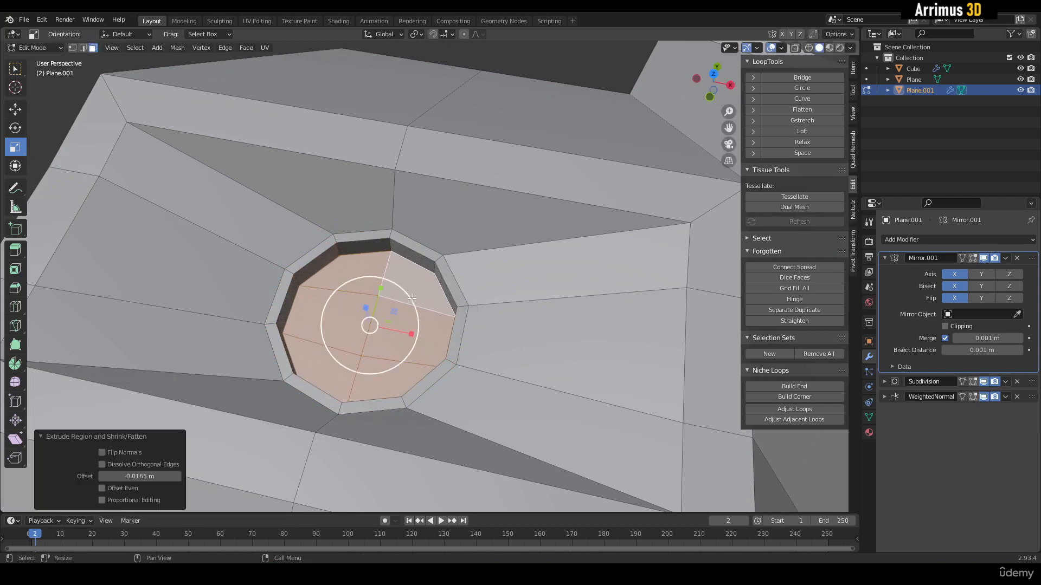
Shrink the floor of the small circular recess and rotate it -39.4° about the Y axis.
drag(413, 298, 327, 299)
key(e)
Inset the tilted recess floor twice, each time with a thickness of about 0.005 m.
key(i)
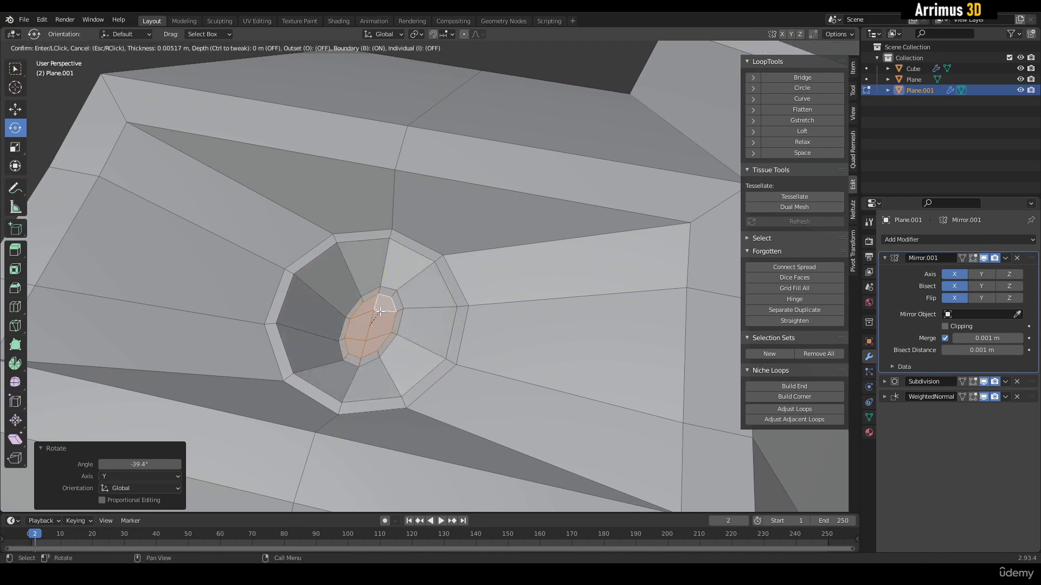
click(378, 313)
key(i)
click(374, 320)
Extrude the innermost circular faces inward about 0.005 m, inset them once more, and preview the smoothed recess.
key(alt+e)
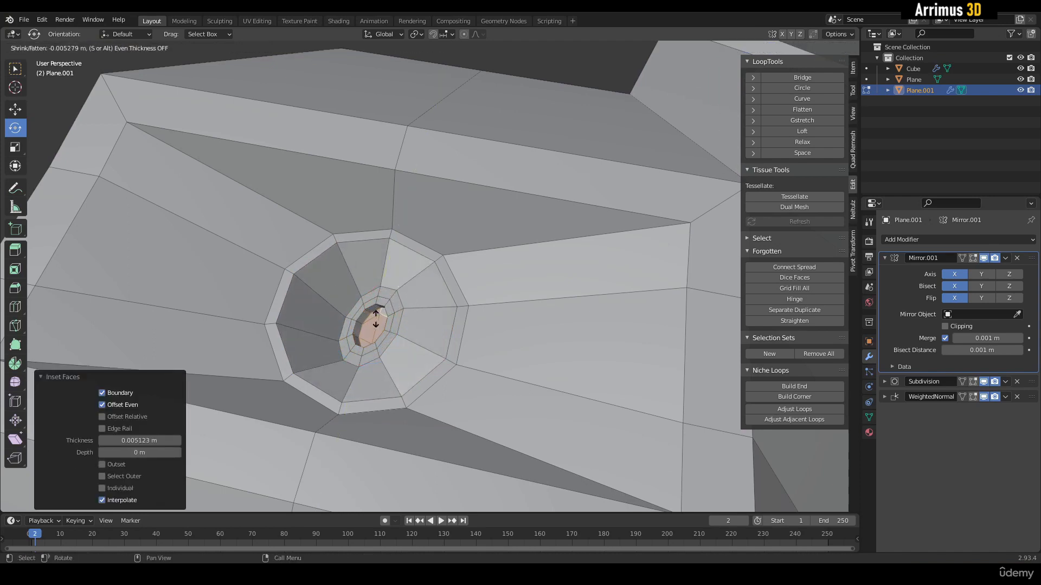
click(373, 320)
key(i)
click(378, 321)
key(Tab)
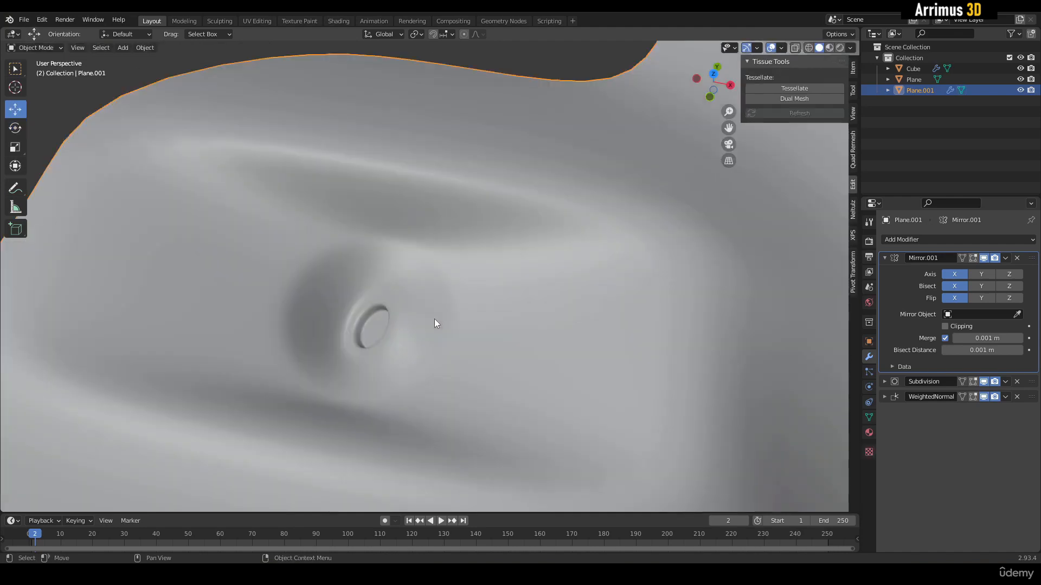
middle_drag(435, 323, 522, 317)
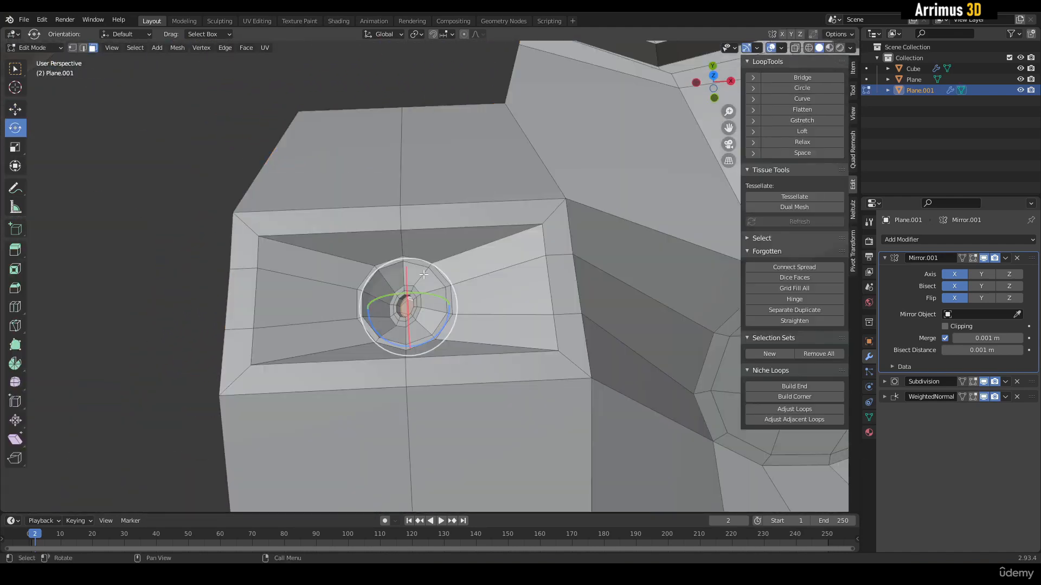
Move the middle edge of the rectangular recess's upper rim outward along Y in two passes to arch the rim.
alt+click(408, 216)
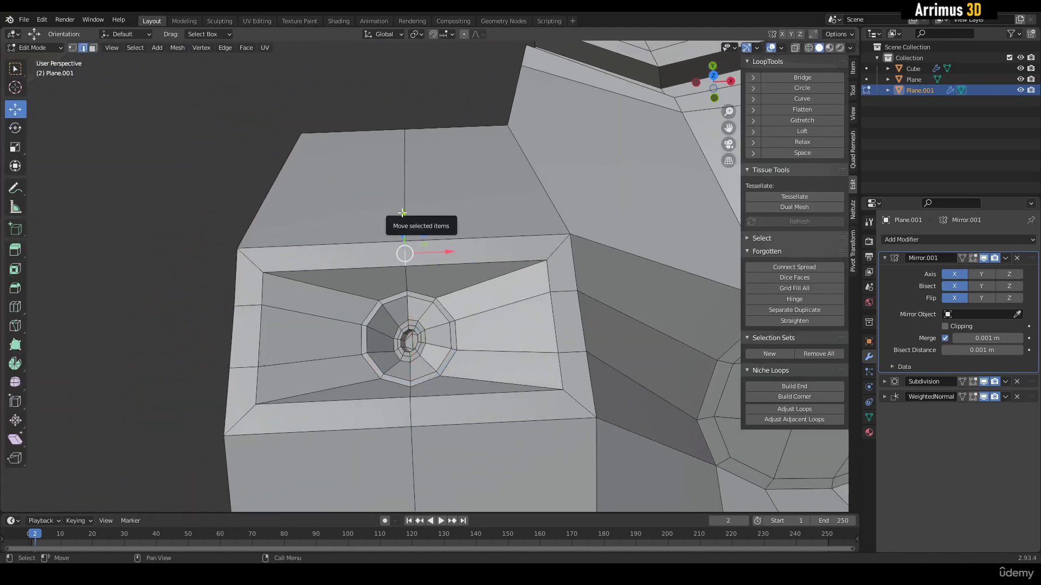
drag(403, 215, 397, 138)
key(Tab)
middle_drag(413, 215, 412, 238)
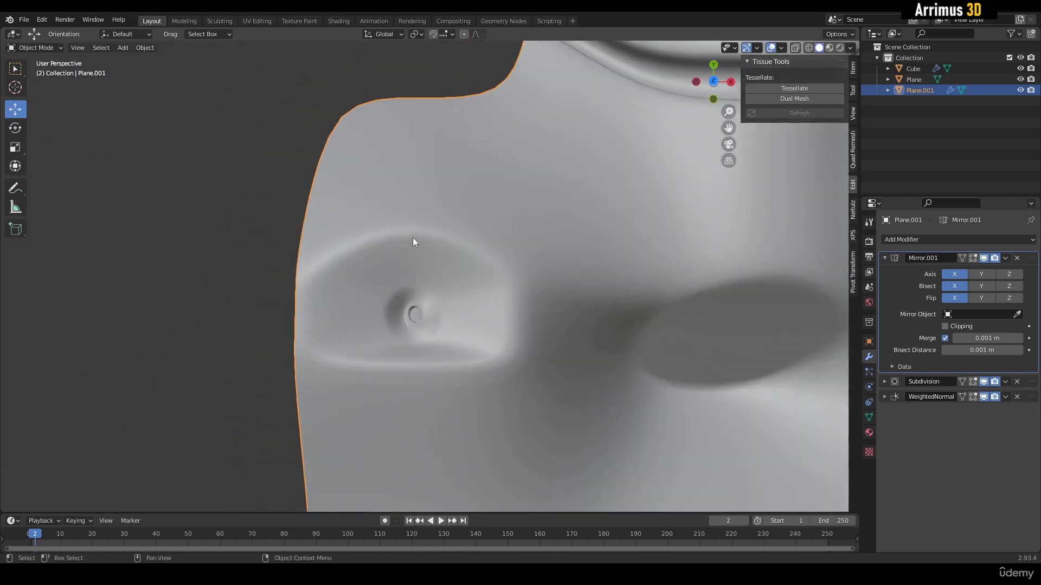
key(Tab)
drag(412, 169, 421, 111)
key(Tab)
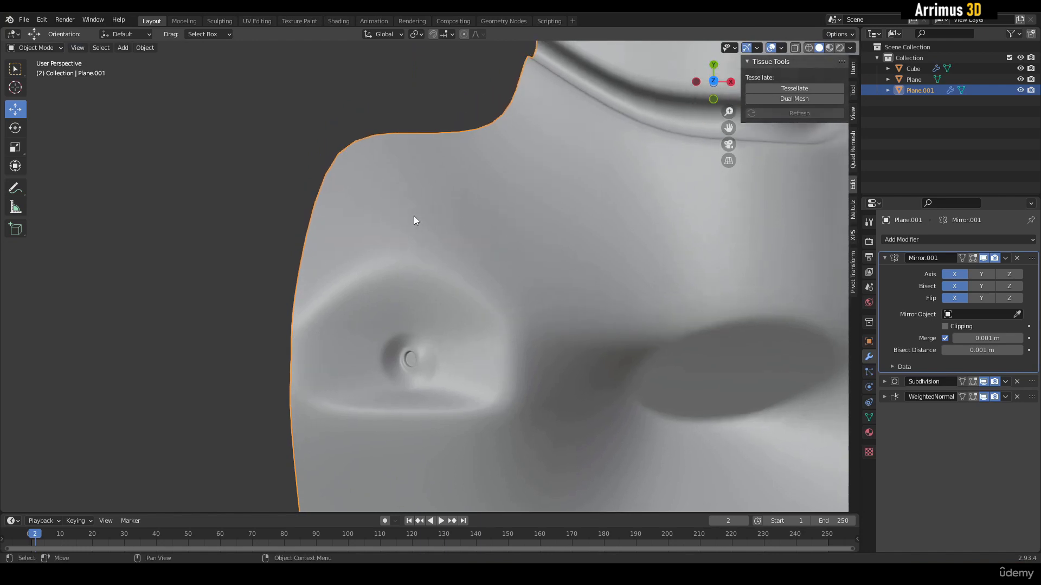
Try a centred loop cut around the arched recess's wall, between its outer rim and inner floor.
key(Tab)
key(ctrl+r)
click(389, 203)
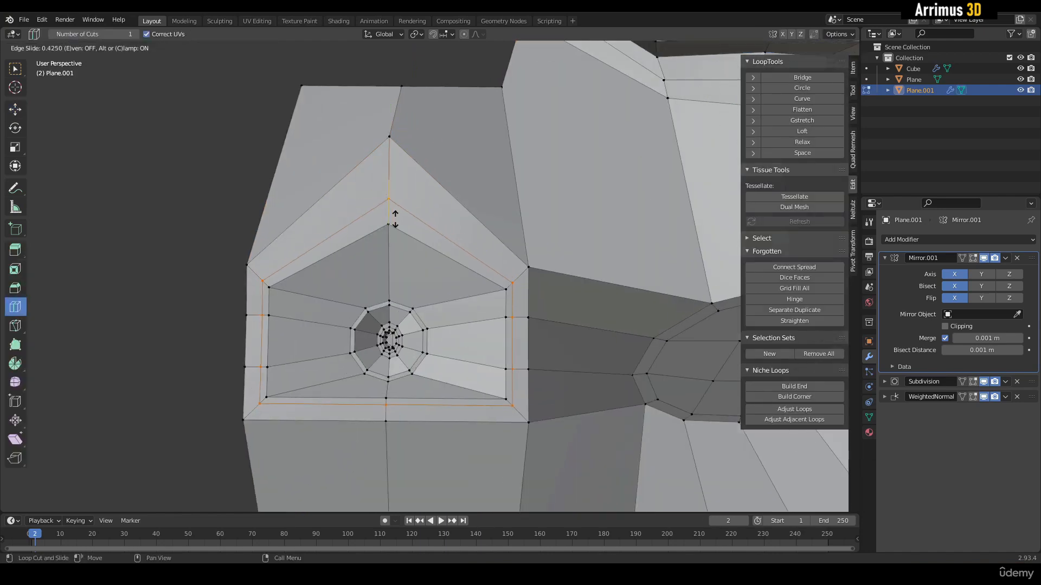
right_click(392, 206)
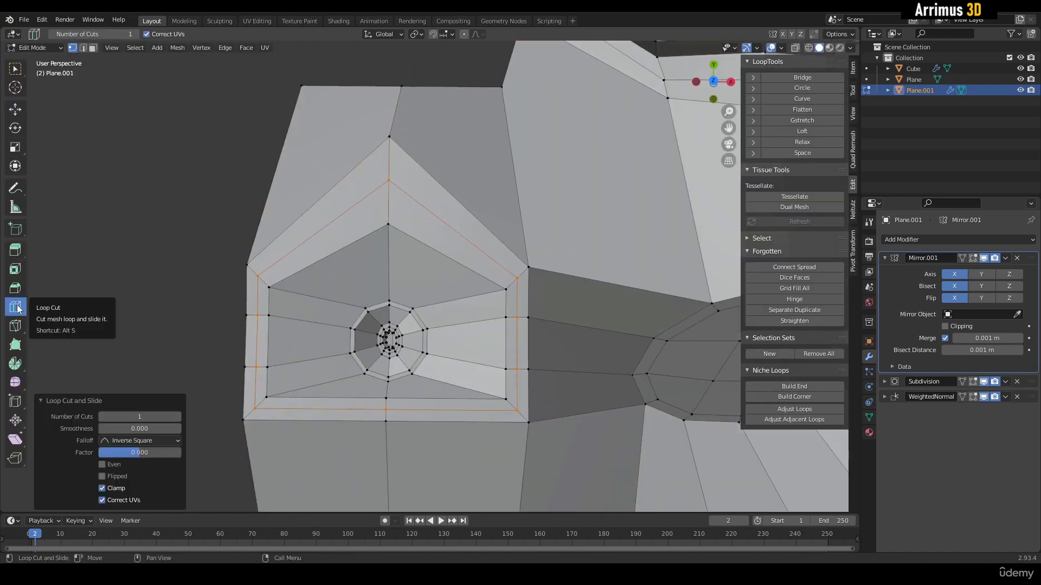
key(ctrl+z)
Add a loop cut around the arched recess's wall, close to its inner floor edge, with a slide factor of 0.775.
click(400, 183)
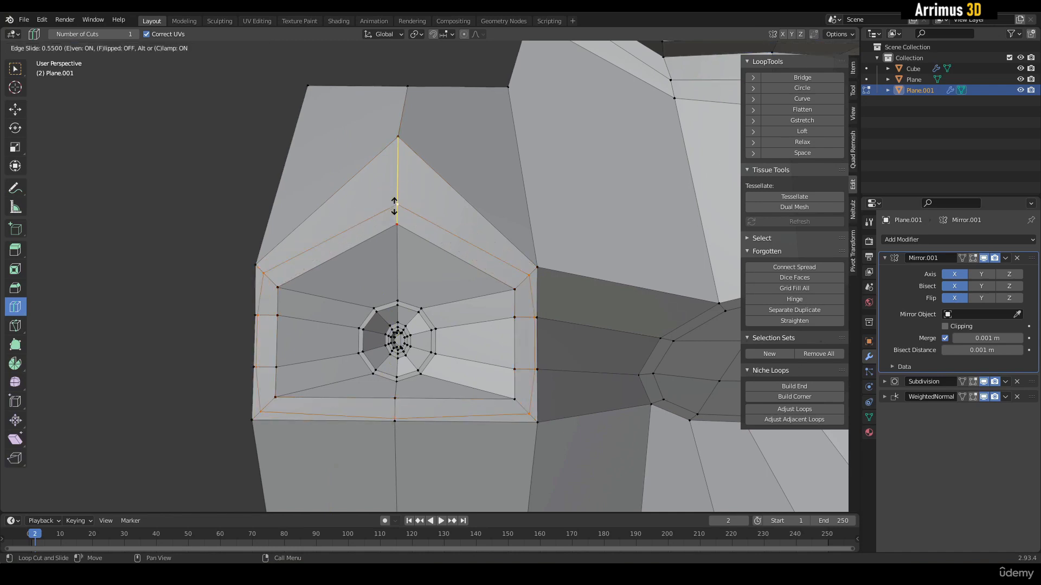
click(398, 216)
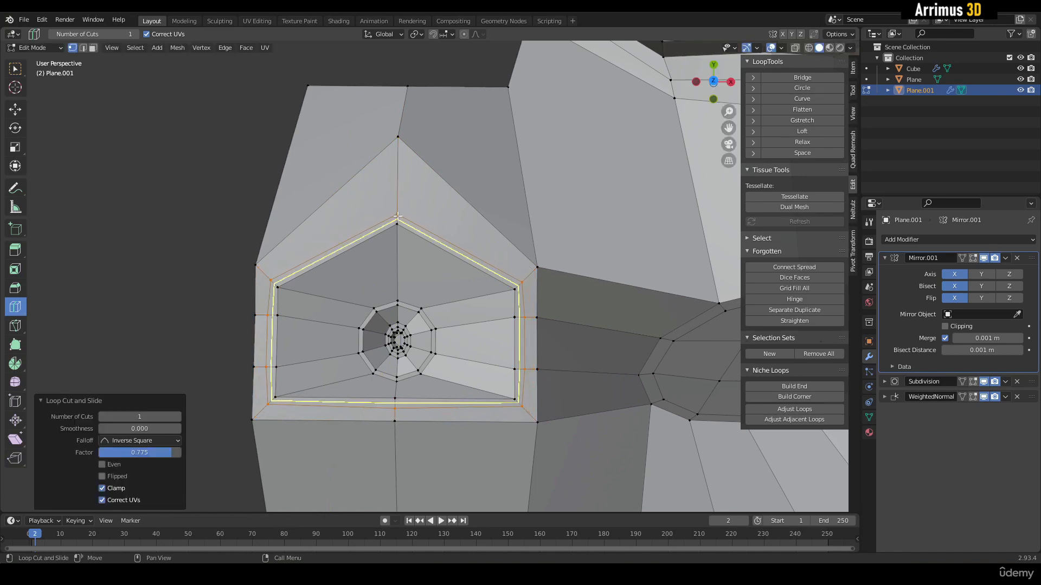
Try a second loop cut around the recess's wall near its outer rim.
click(397, 197)
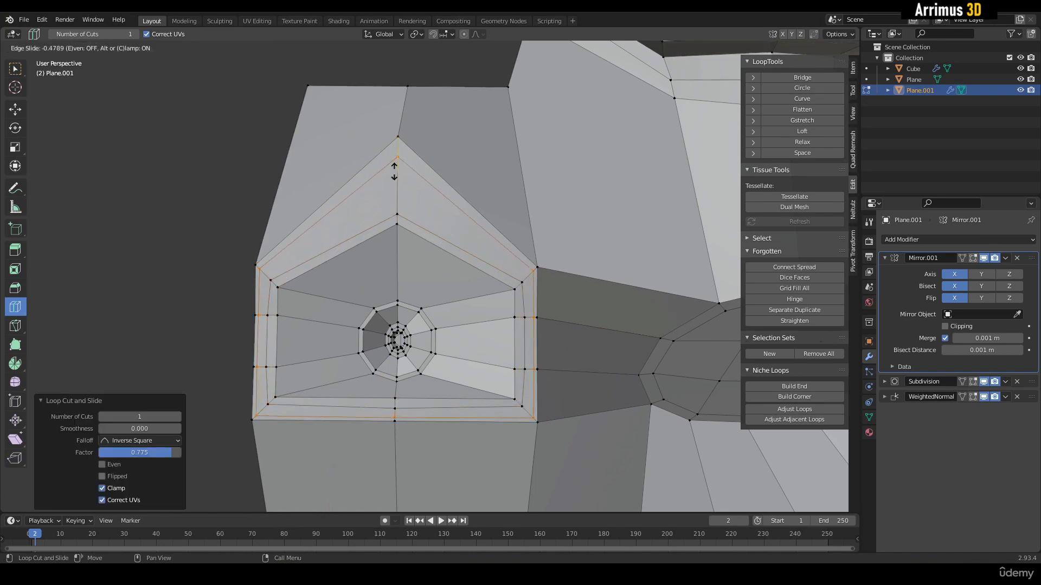
click(394, 171)
scroll(395, 152, up, 2)
key(w)
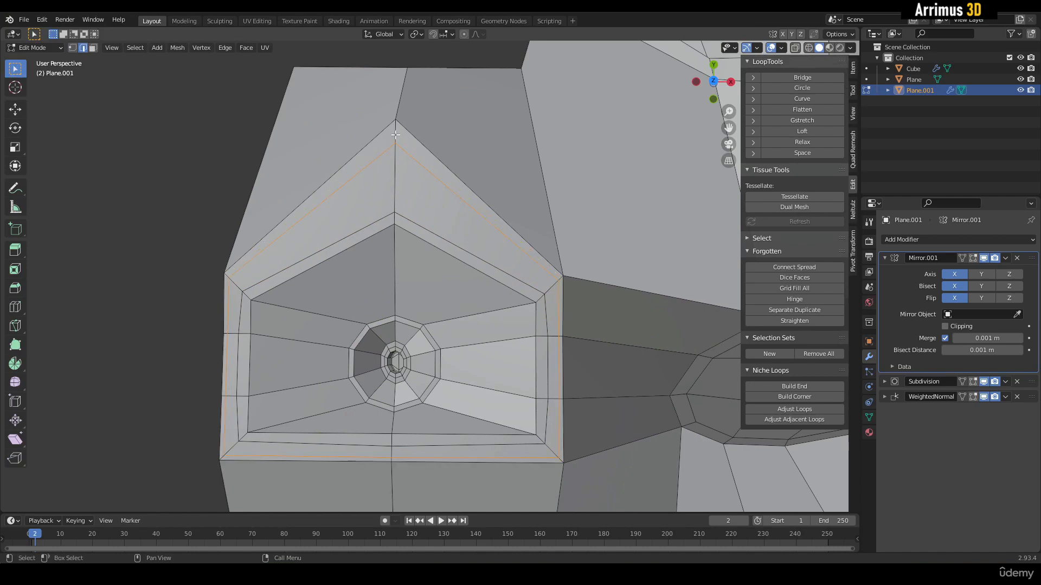
Select the face strip along the recess's outer rim, check how even its width is, and undo the outer loop cut.
click(395, 135)
scroll(395, 135, up, 3)
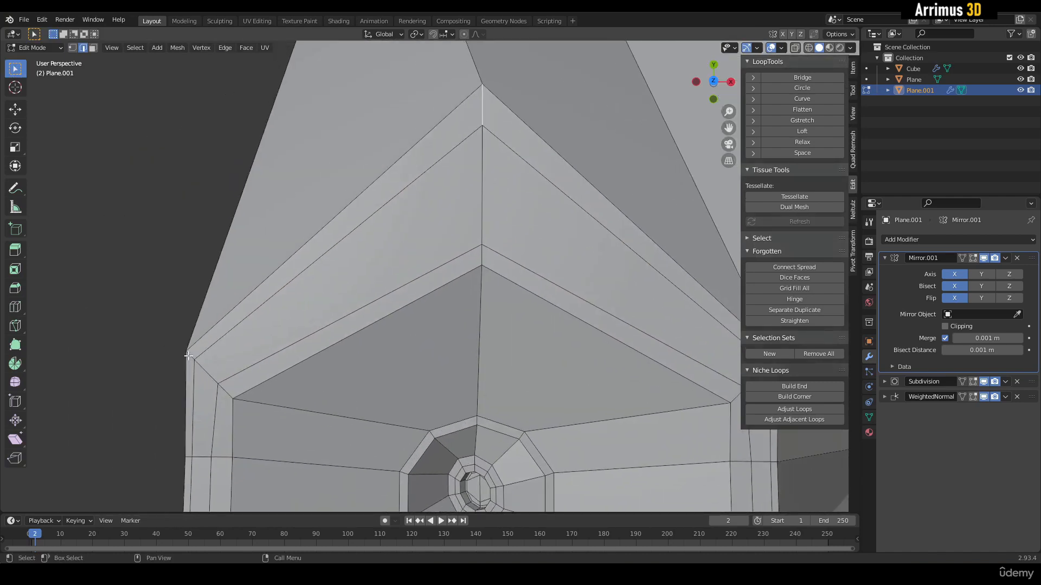
key(3)
alt+click(476, 116)
scroll(477, 116, down, 3)
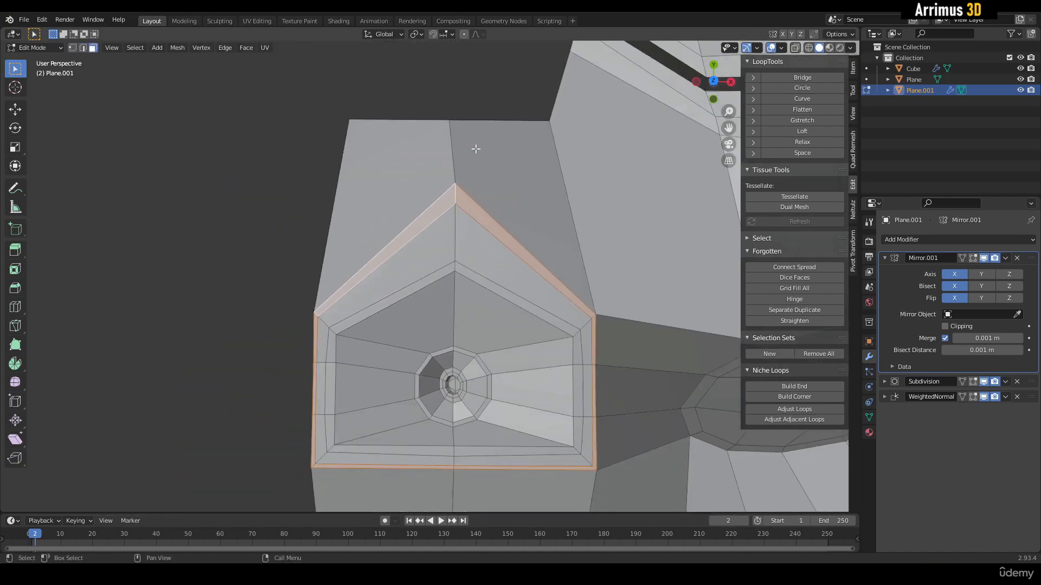
middle_drag(476, 141, 461, 227)
scroll(543, 381, up, 4)
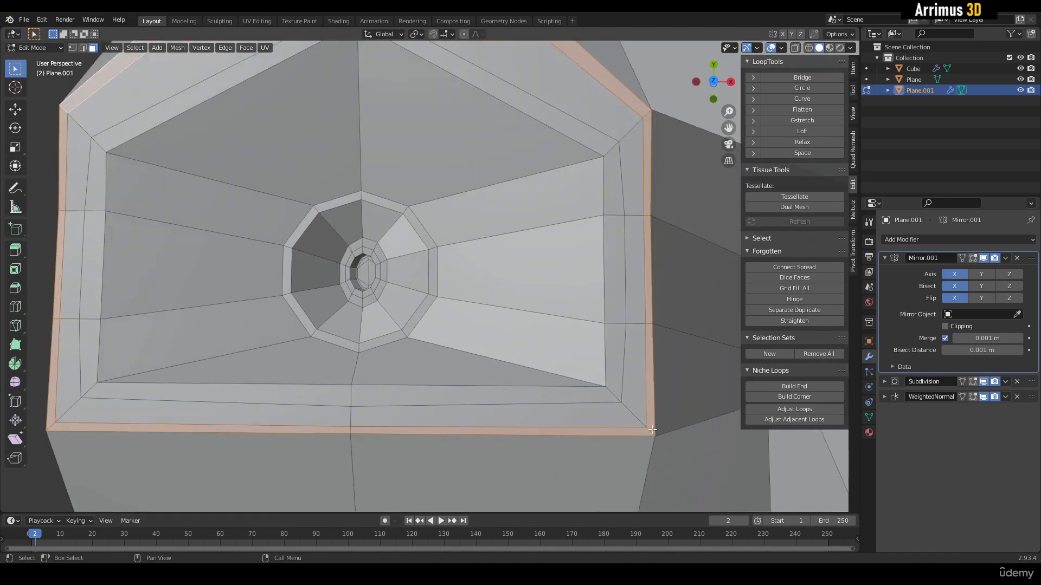
shift+middle_drag(419, 425, 492, 325)
scroll(467, 242, down, 4)
key(alt+a)
key(2)
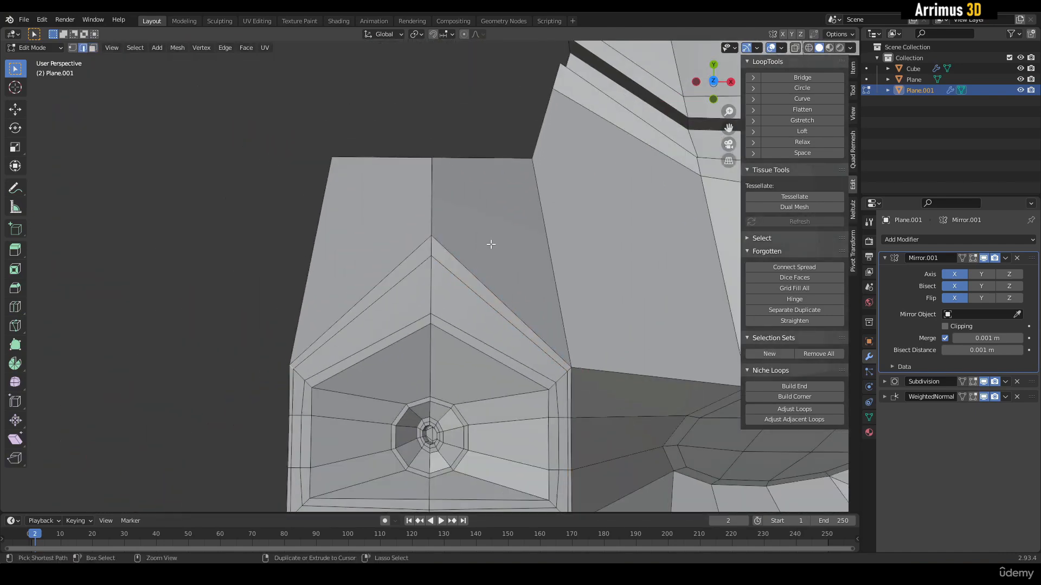
key(shift+1)
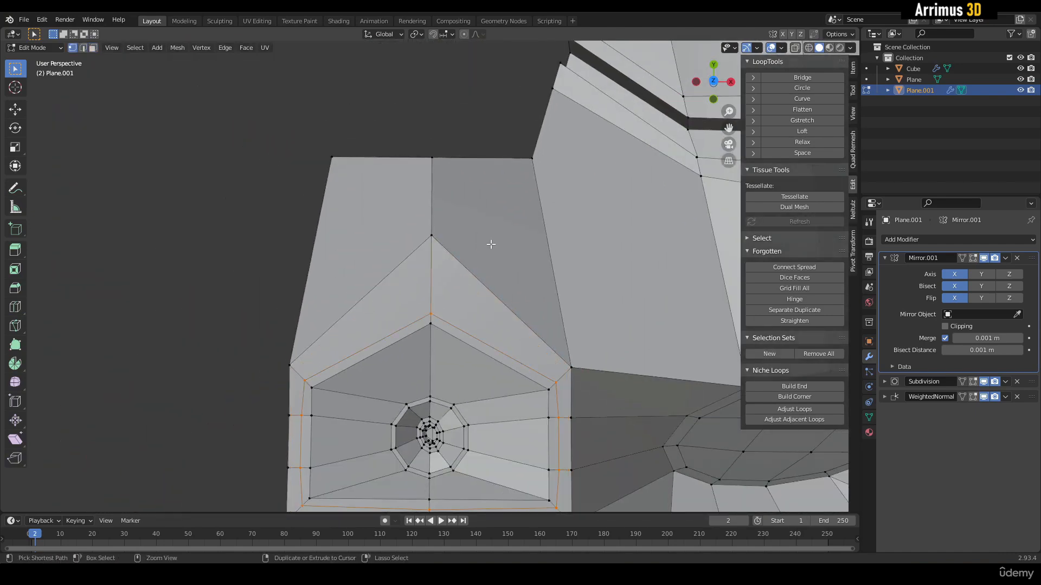
Add a loop cut parallel to the recess's outer rim using even, flipped sliding at factor -0.841, and select the outer face strip.
key(2)
shift+middle_drag(488, 253, 451, 185)
scroll(451, 185, up, 1)
key(ctrl+r)
drag(383, 218, 382, 205)
key(e)
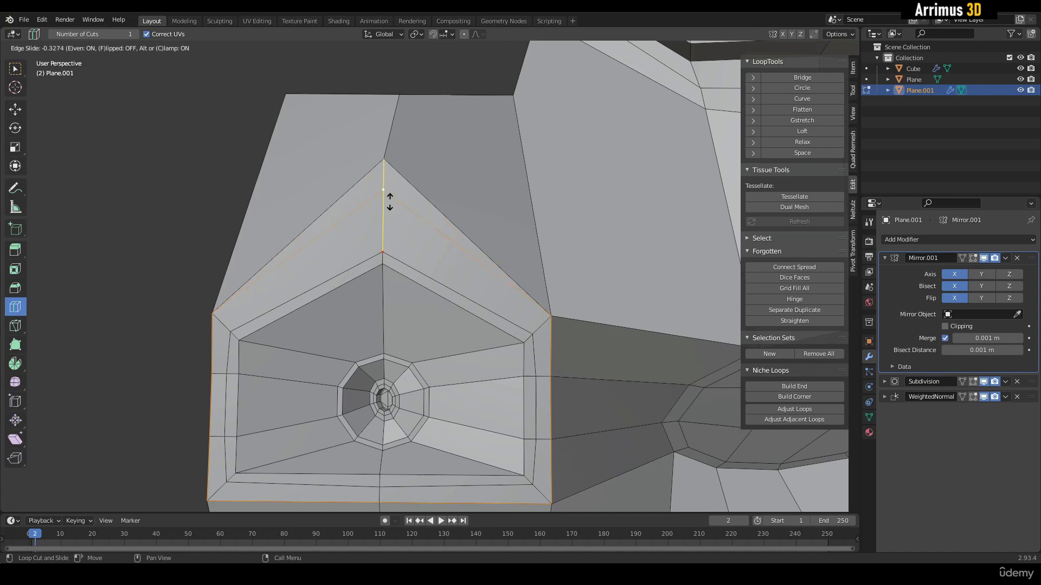
drag(389, 201, 384, 229)
key(f)
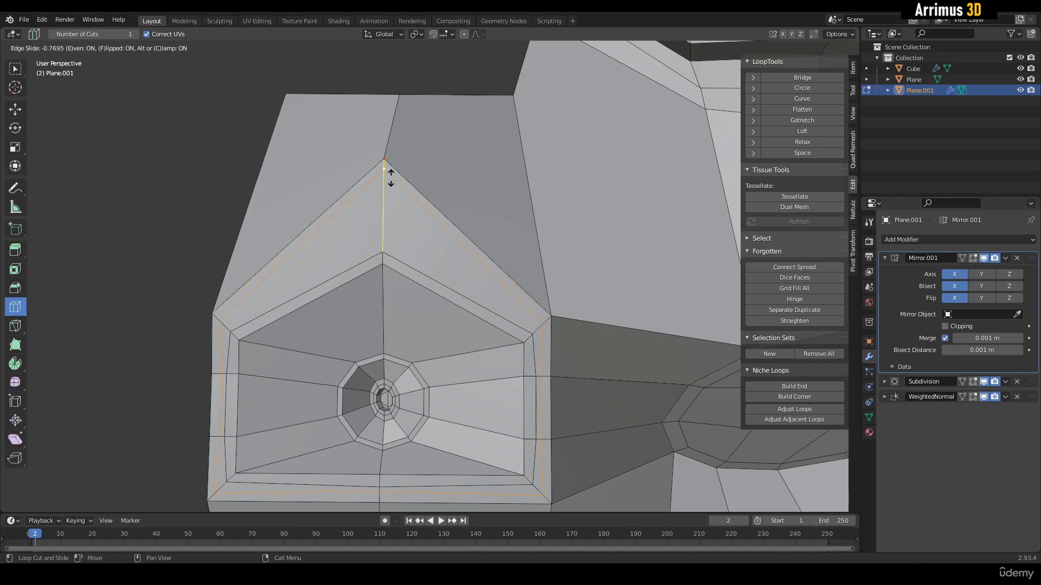
click(398, 174)
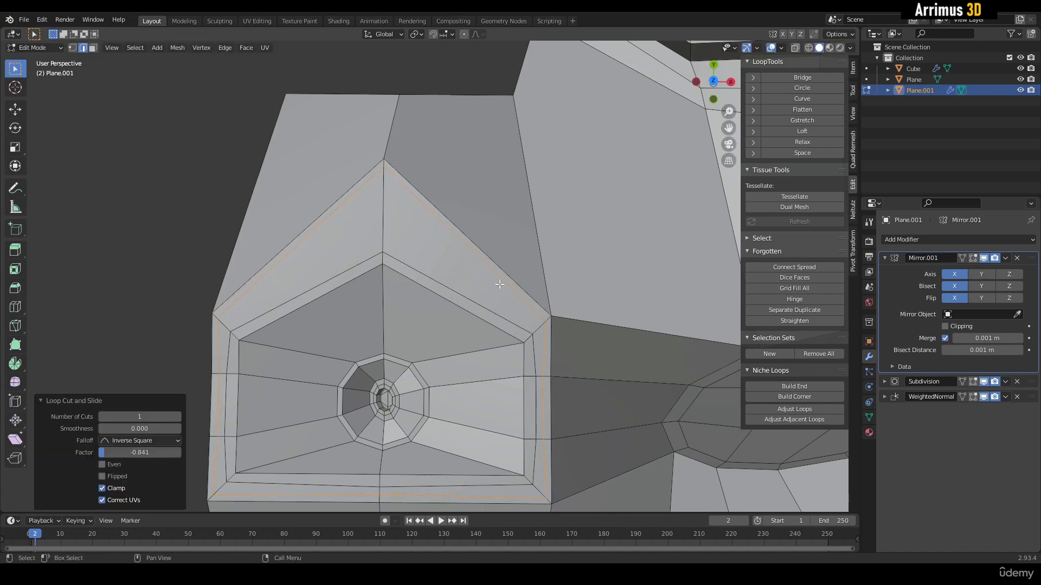
alt+click(548, 331)
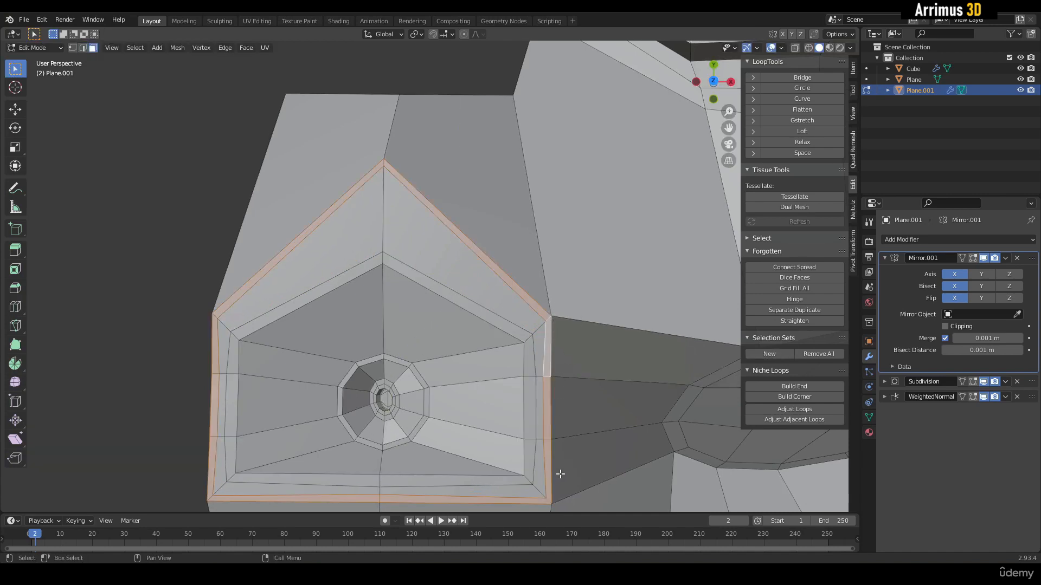
shift+middle_drag(560, 475, 559, 383)
shift+middle_drag(517, 186, 458, 220)
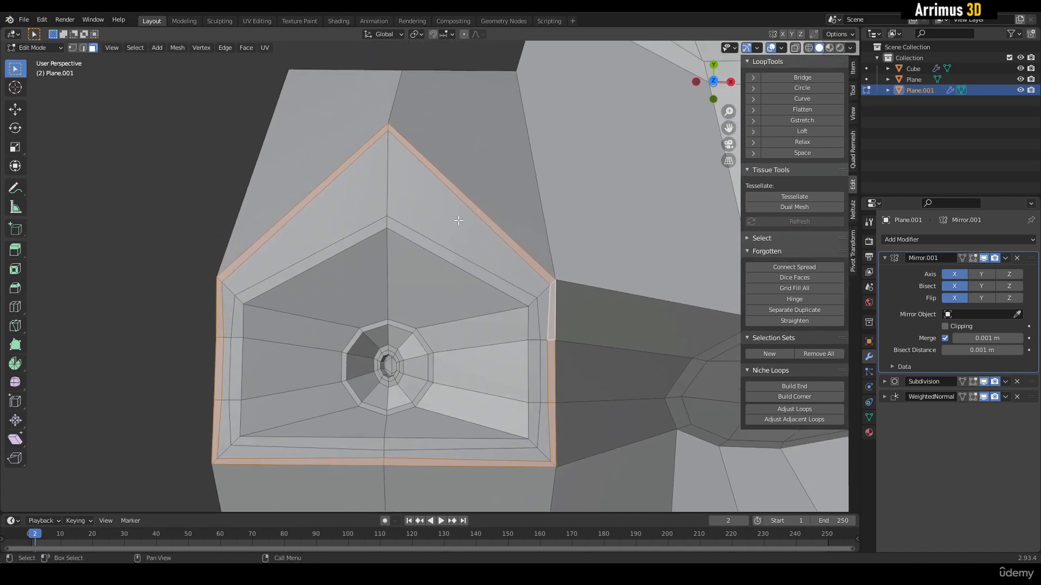
Try sliding the apex vertex of the outer support loop down towards the recess floor.
click(388, 136)
key(shift+v)
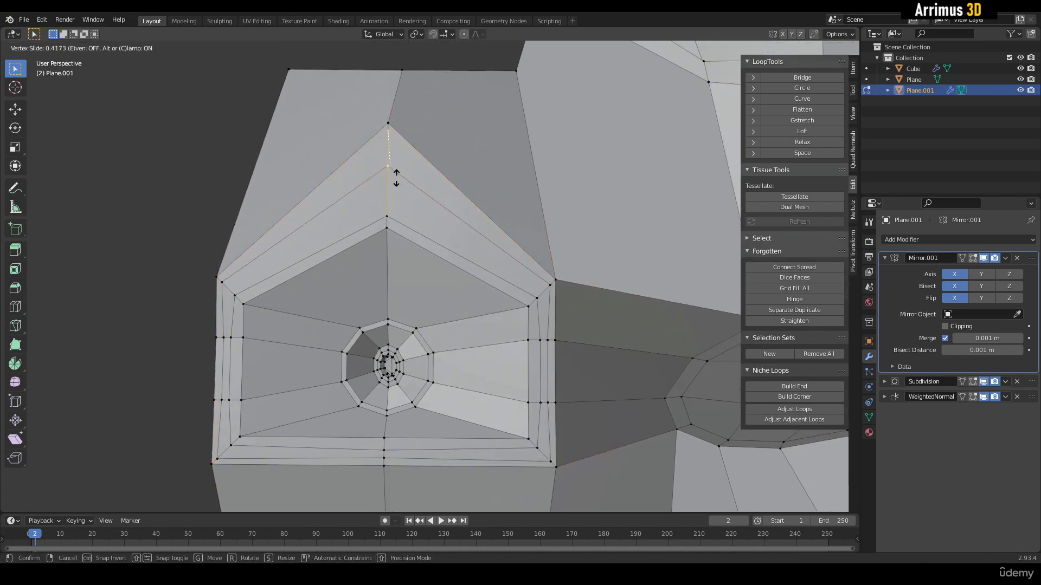
click(406, 229)
key(ctrl+z)
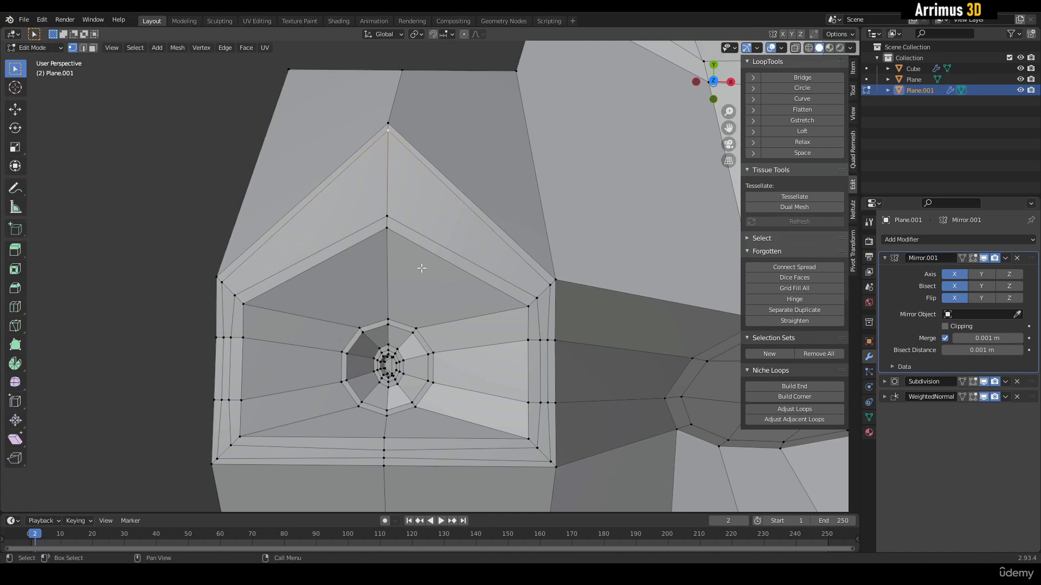
Knife a cut beside the central edge from the panel's upper edge through the recess's arched rim and preview the smoothed surface.
shift+middle_drag(421, 268, 421, 251)
key(Tab)
scroll(414, 233, down, 2)
scroll(406, 223, up, 2)
key(Tab)
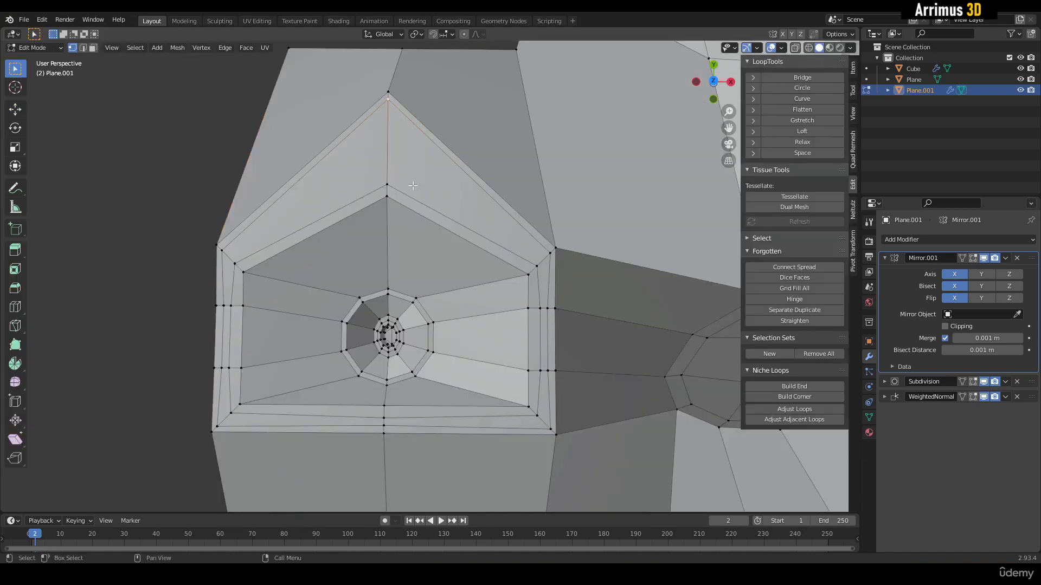
shift+middle_drag(413, 185, 418, 239)
key(k)
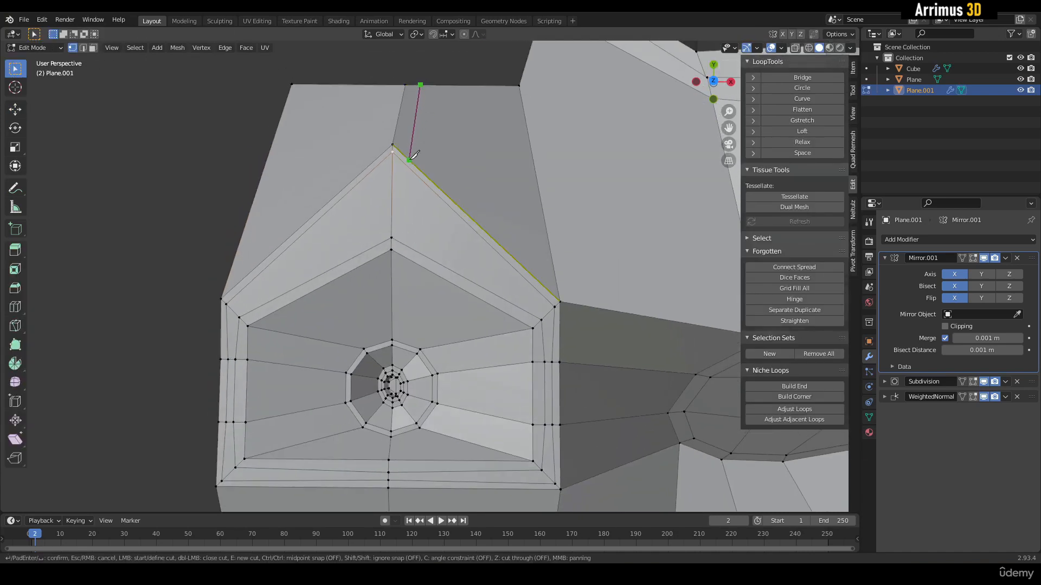
key(Return)
key(Tab)
shift+middle_drag(428, 279, 385, 238)
scroll(427, 242, down, 2)
Examine the edges of the recess floor face where the new knife cut ends.
key(Tab)
scroll(428, 275, up, 1)
scroll(329, 247, up, 2)
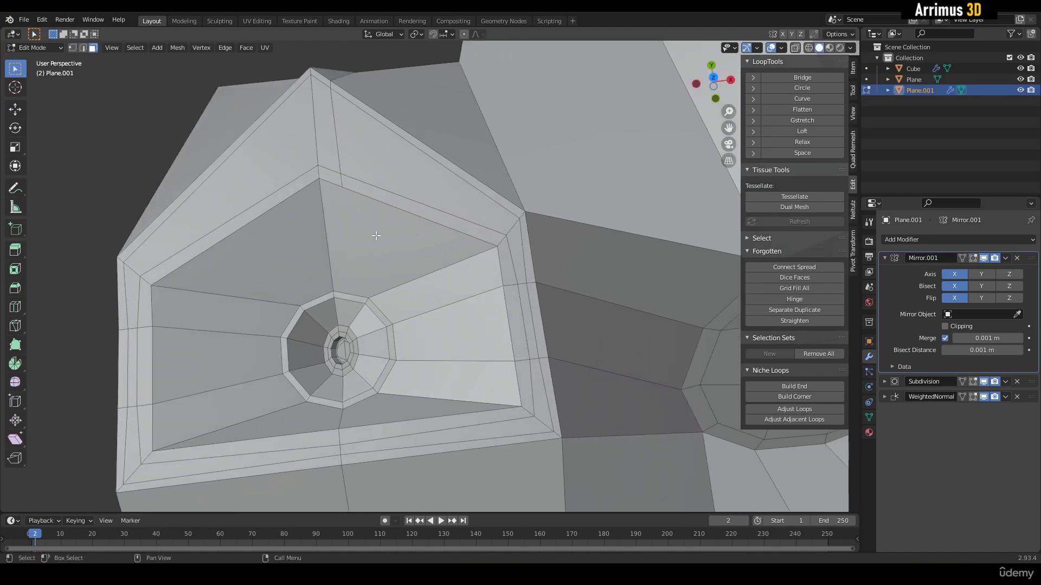
click(376, 236)
scroll(356, 193, up, 3)
key(2)
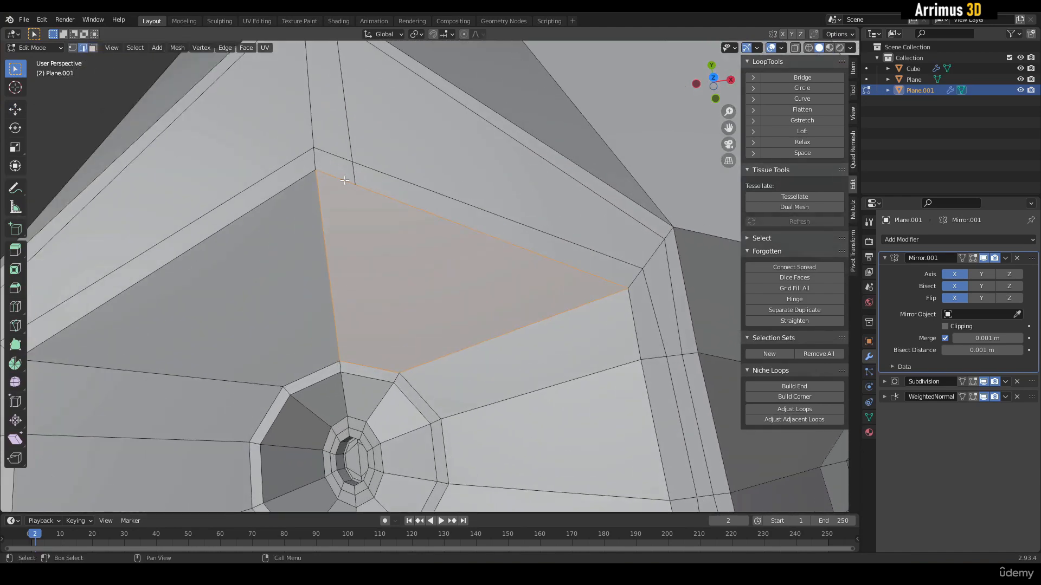
click(345, 180)
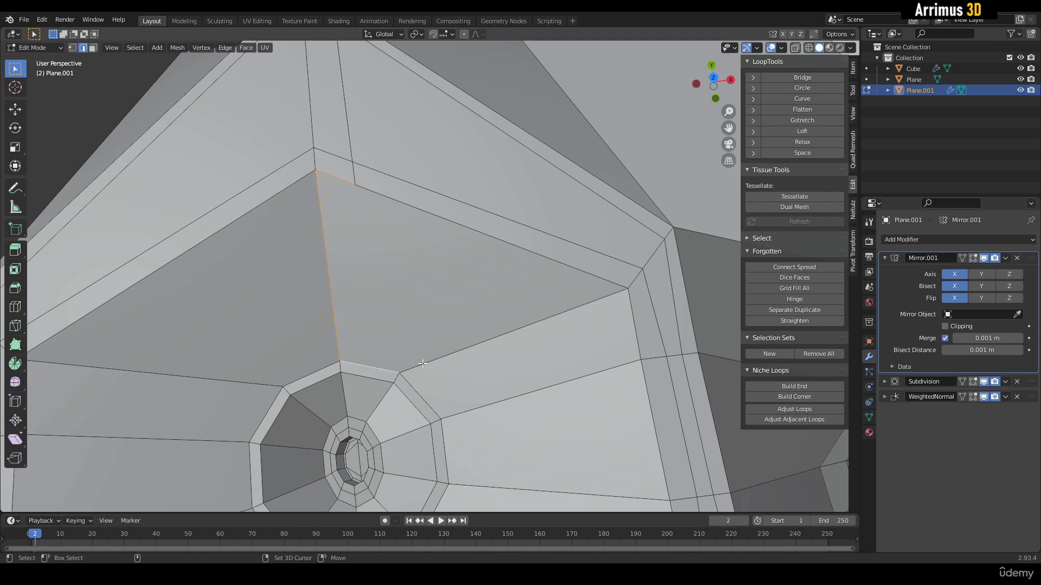
shift+click(445, 220)
scroll(466, 290, down, 1)
shift+middle_drag(467, 291, 499, 276)
Knife from the end of the previous cut to the top vertex of the circular recess's rim and preview the smoothed result.
key(k)
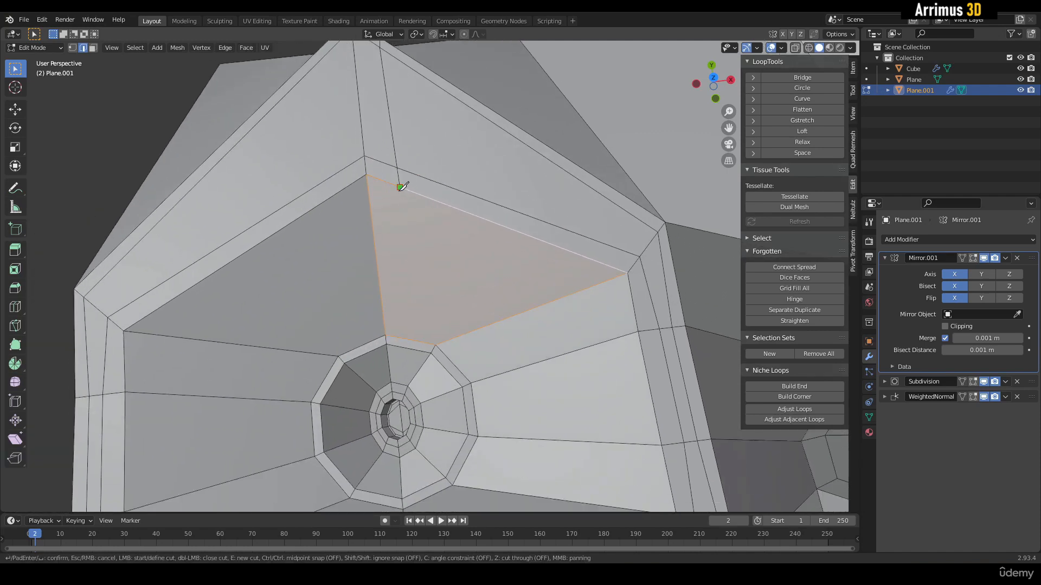
click(386, 335)
key(Return)
middle_drag(387, 335, 420, 362)
key(3)
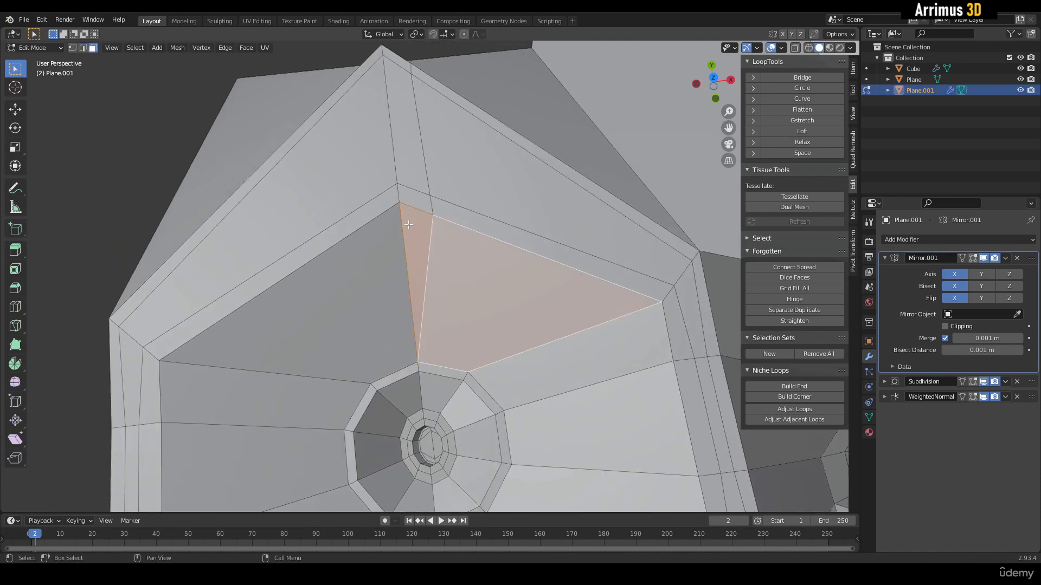
click(408, 212)
key(Tab)
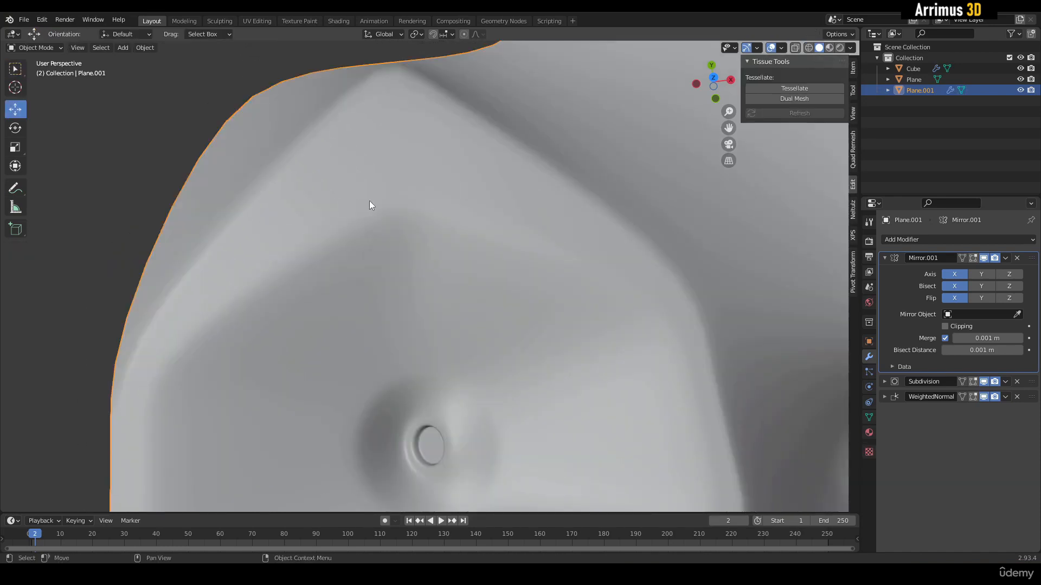
middle_drag(372, 204, 462, 283)
Knife a long diagonal cut two rows high across the dense grid below the circular hole.
key(Tab)
shift+middle_drag(482, 408, 426, 298)
scroll(425, 298, up, 1)
scroll(362, 317, up, 2)
key(k)
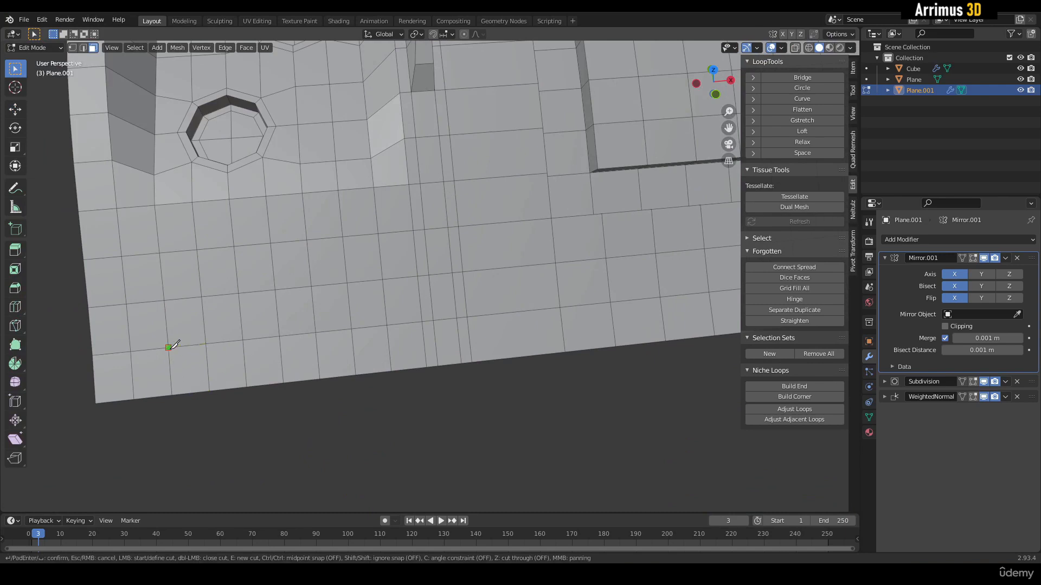
key(Return)
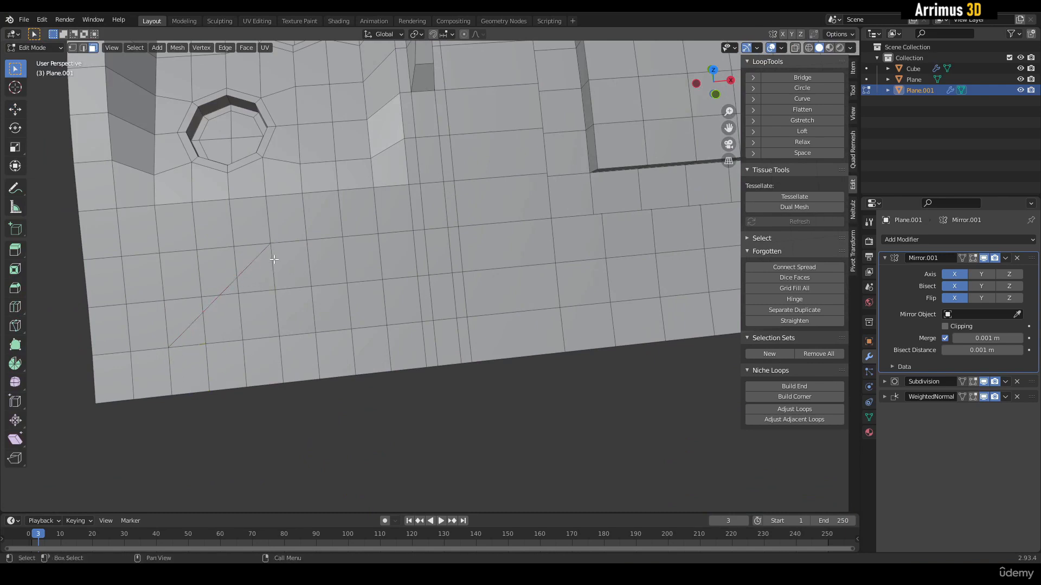
Knife two short diagonals sloping the opposite way, one by the closely spaced vertical edges and one at the panel's lower edge.
shift+middle_drag(422, 229, 362, 232)
key(k)
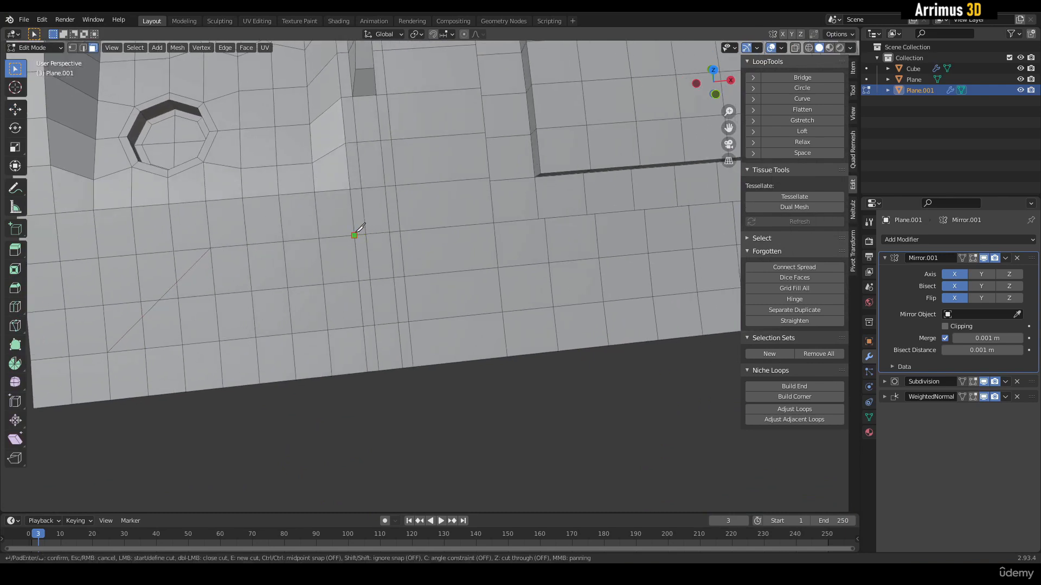
click(403, 277)
shift+middle_drag(412, 290, 375, 265)
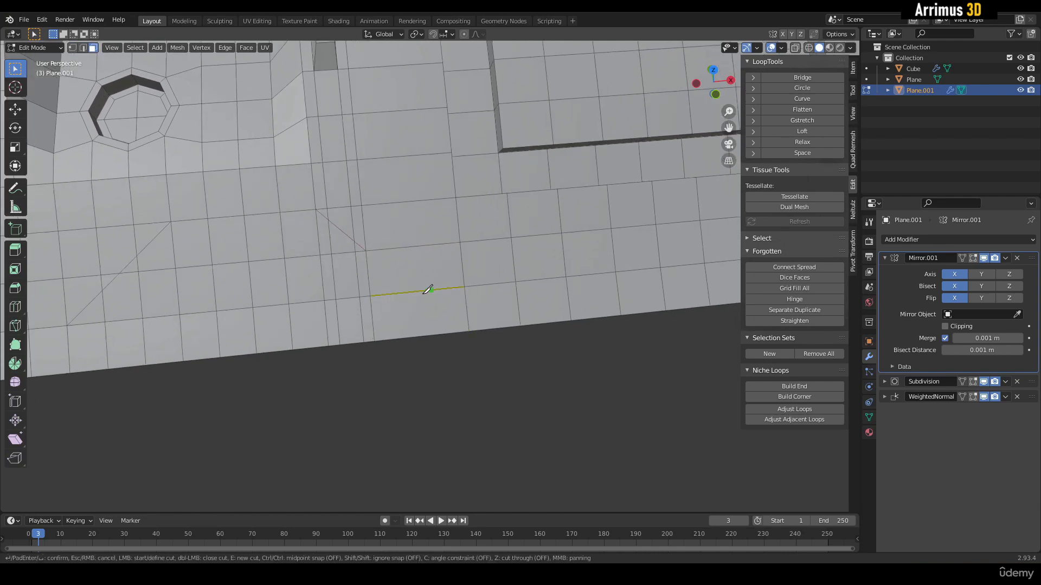
key(Return)
Select the stepped region of faces bounded by the diagonal cuts and the panel's lower edge.
middle_drag(328, 306, 392, 306)
click(157, 340)
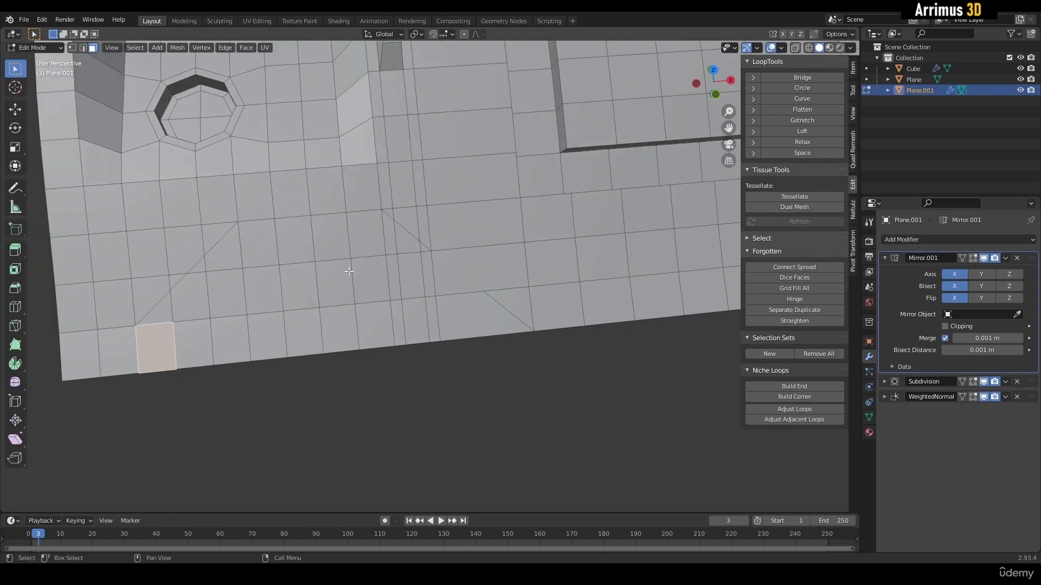
ctrl+shift+click(398, 247)
shift+click(460, 307)
shift+click(434, 307)
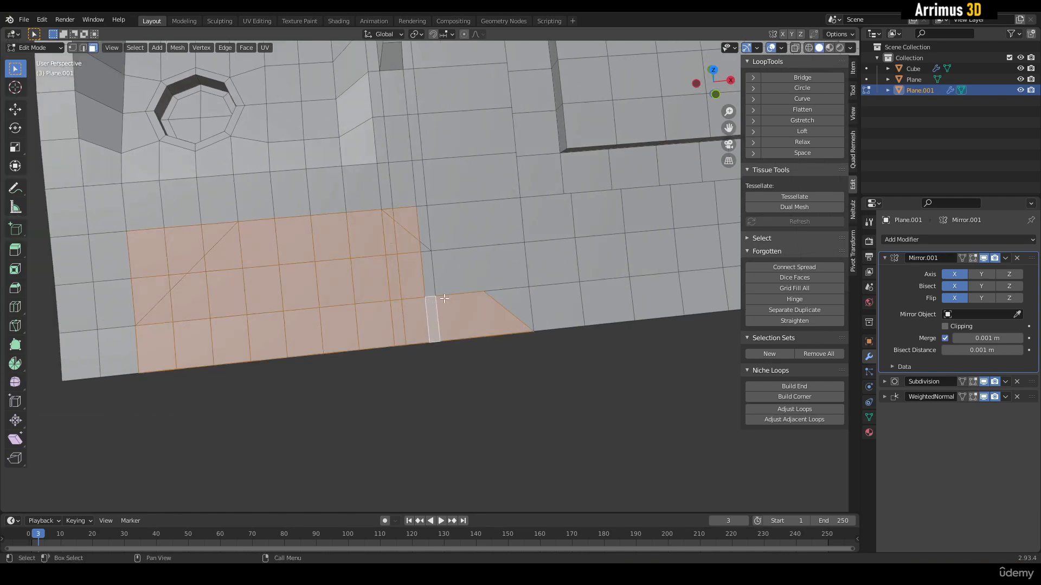
scroll(438, 314, up, 1)
shift+click(427, 275)
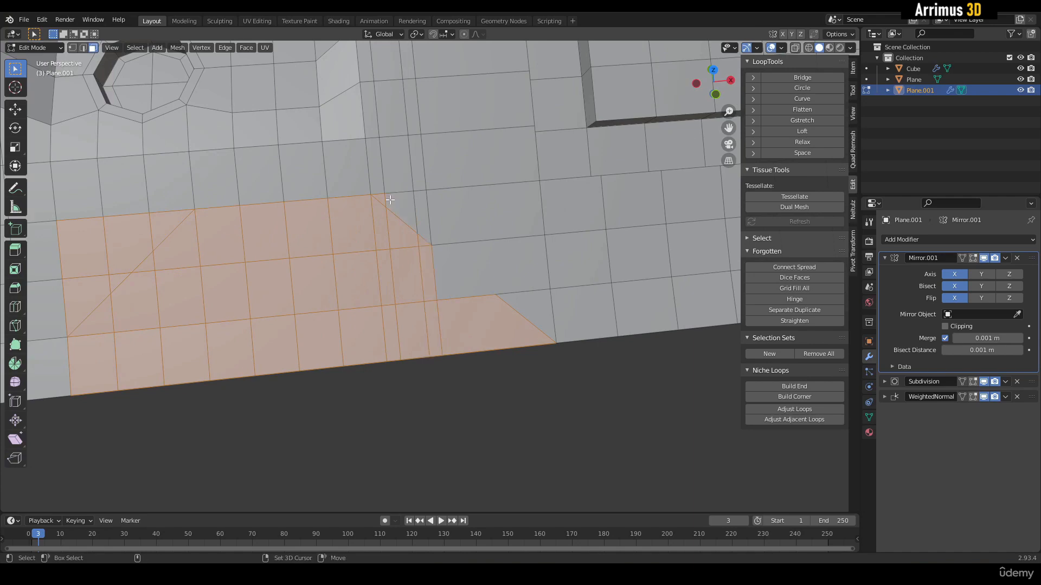
middle_drag(78, 266, 264, 272)
scroll(264, 272, up, 1)
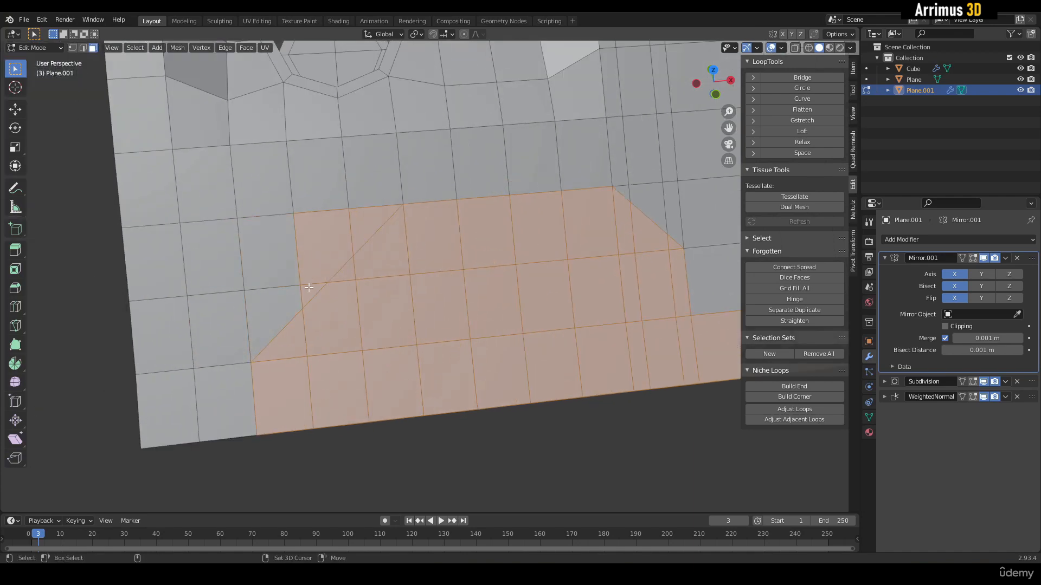
Inset the selected stepped region with a thickness of 0.02264 m.
middle_drag(367, 222, 434, 210)
key(i)
click(426, 222)
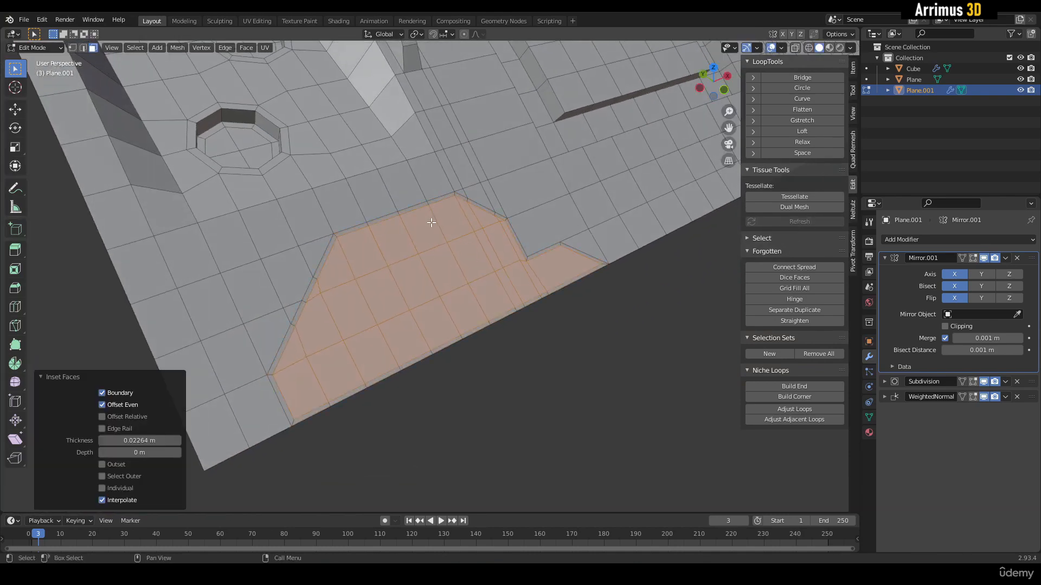
Extrude the stepped region inward with an offset of -0.271 m and scale its floor down slightly.
key(alt+s)
click(444, 249)
key(shift+space)
key(s)
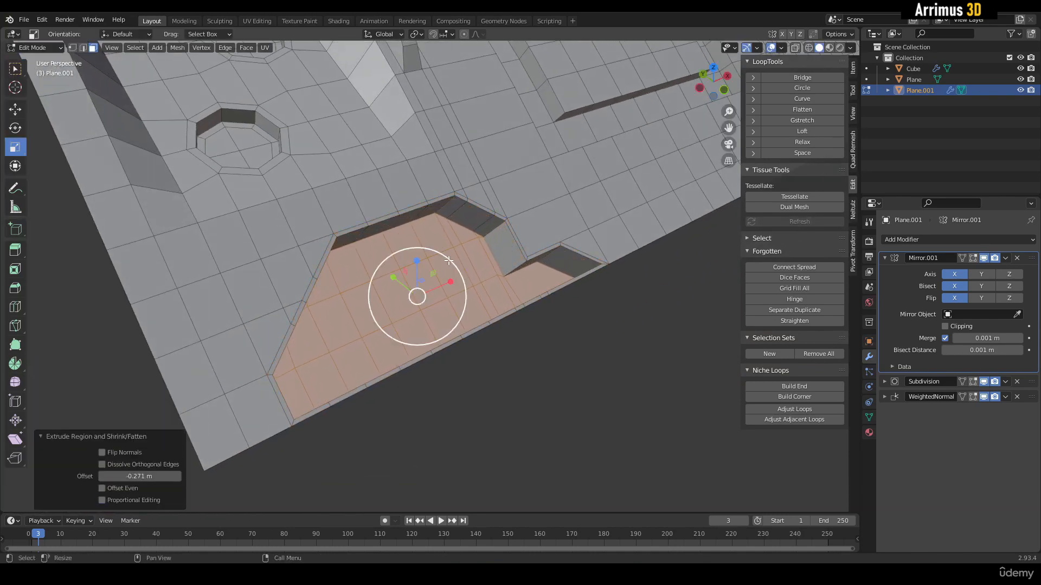
drag(451, 262, 441, 268)
Inset the stepped recess's floor and inspect the smoothed narrow end of the recess.
key(i)
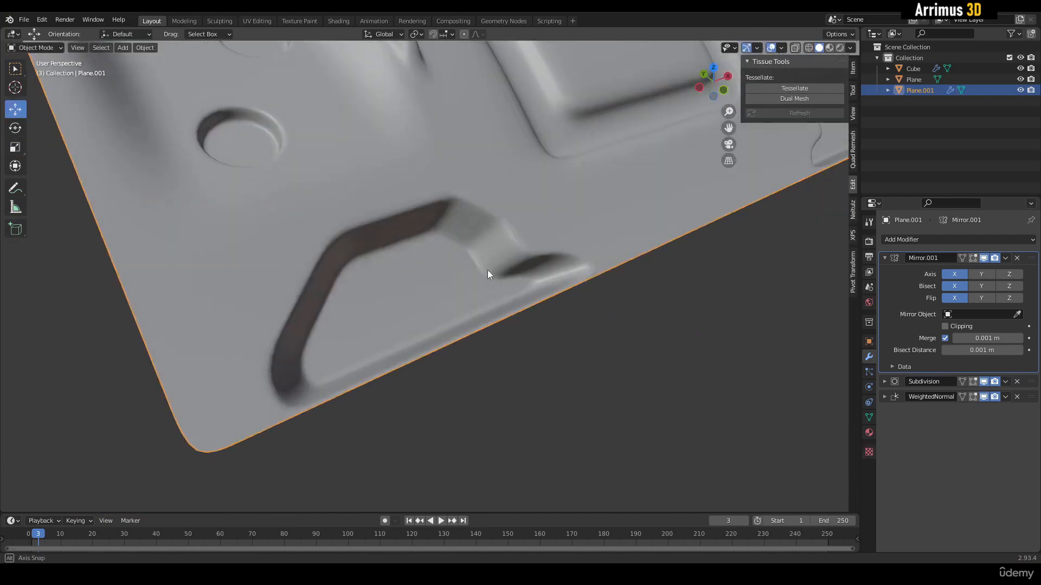
middle_drag(488, 271, 393, 272)
scroll(395, 279, up, 3)
scroll(427, 278, up, 4)
key(Tab)
scroll(395, 292, up, 1)
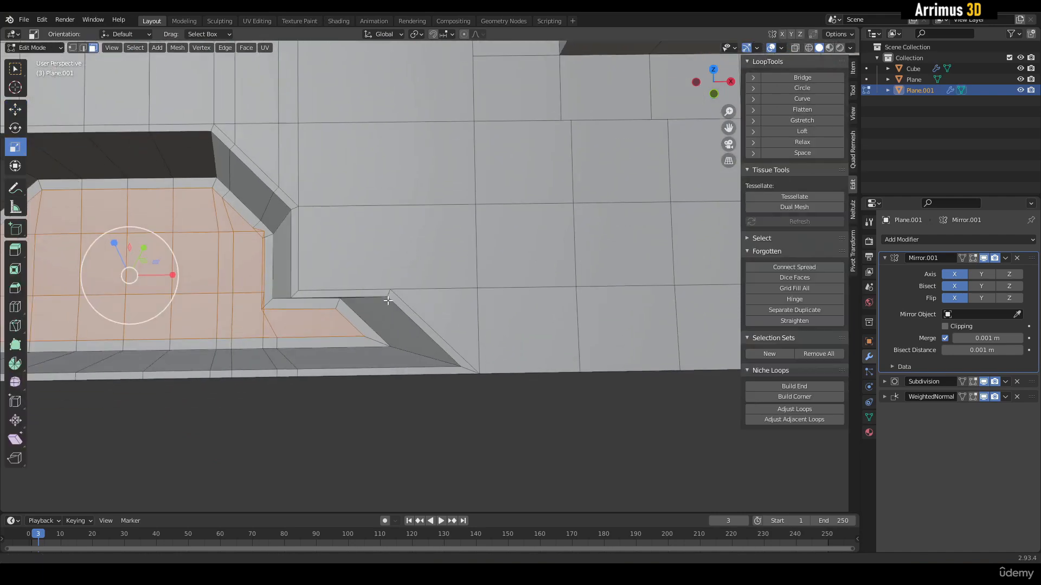
Add one edge loop around the small pointed step of the recess with a slide factor of 0.470.
key(alt+c)
drag(369, 347, 371, 351)
click(391, 351)
middle_drag(390, 351, 399, 313)
Knife a diagonal from the small step's upper corner to the grid vertex one row up, and check the smoothed shape.
key(k)
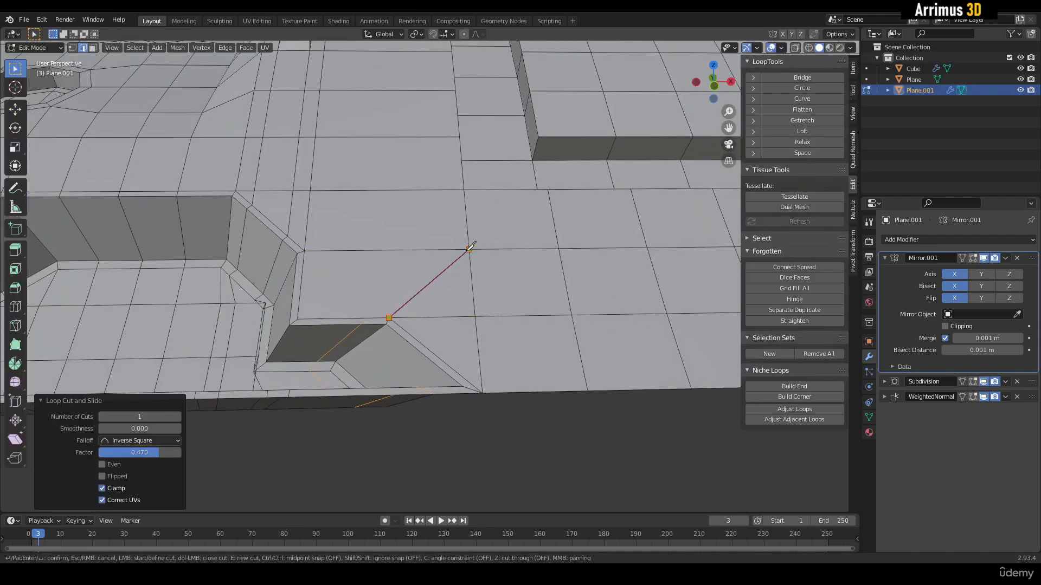
click(470, 249)
key(Return)
key(Tab)
middle_drag(384, 363, 464, 298)
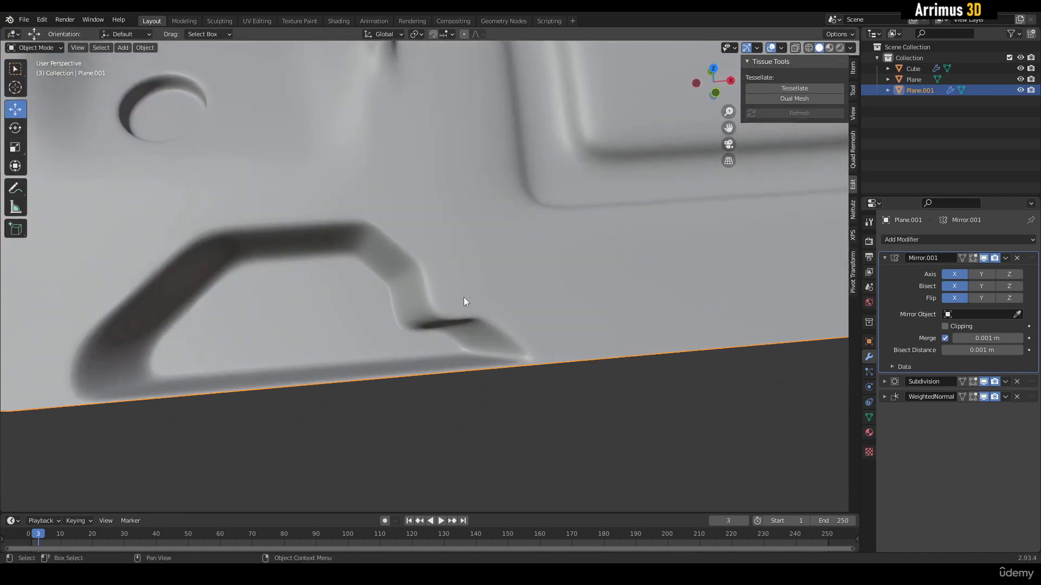
Knife a narrow, closed diagonal strip into the panel surface just above the stepped recess's slanted end.
scroll(464, 297, down, 6)
middle_drag(421, 191, 441, 309)
scroll(450, 288, up, 5)
key(Tab)
scroll(367, 344, up, 5)
key(k)
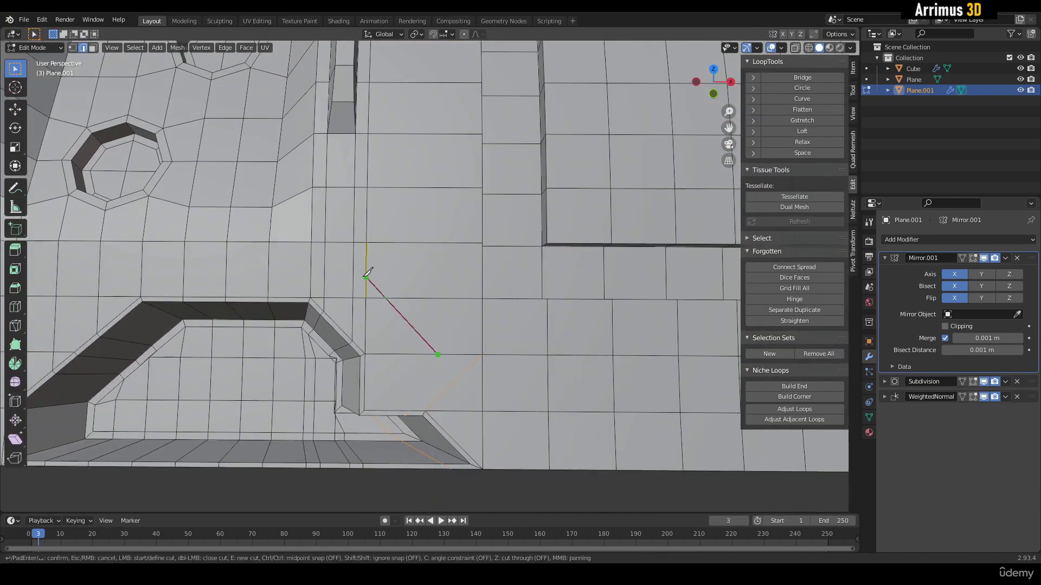
scroll(450, 351, up, 1)
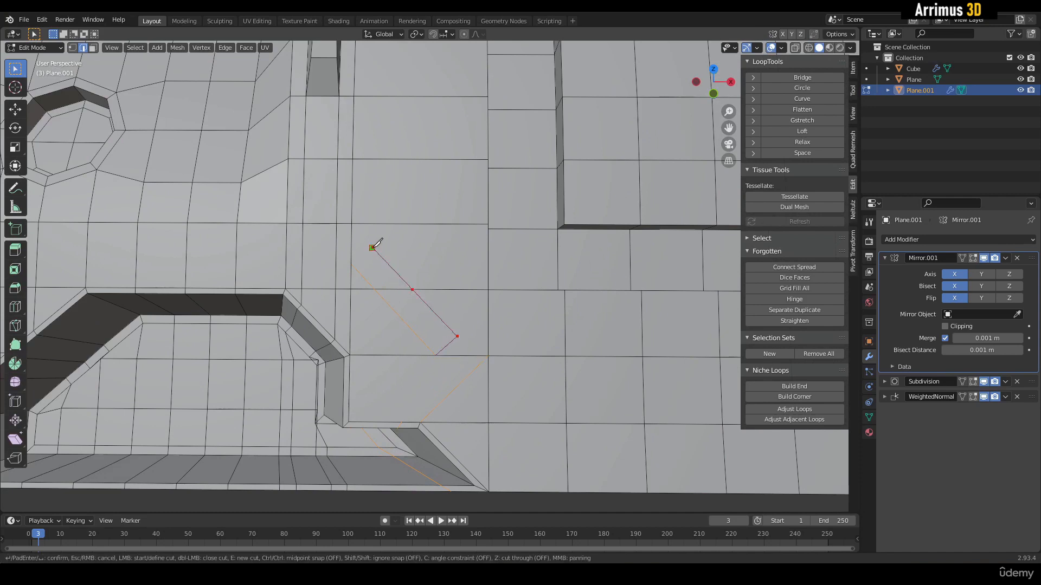
click(351, 263)
key(Return)
Select seven faces in a U shape across the two lowest rows at the middle of the panel.
key(3)
middle_drag(377, 282, 339, 273)
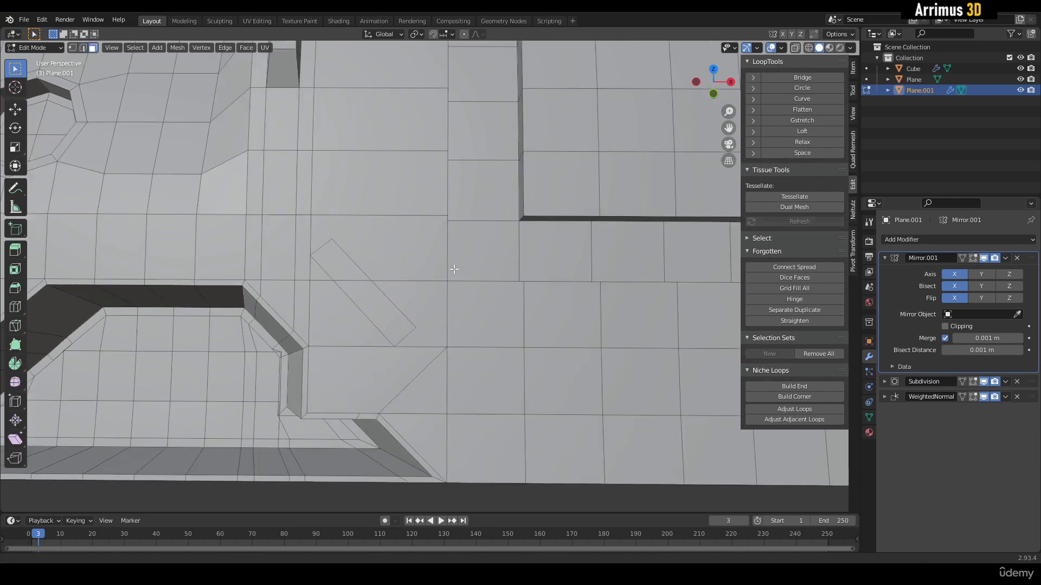
scroll(447, 288, down, 2)
click(477, 335)
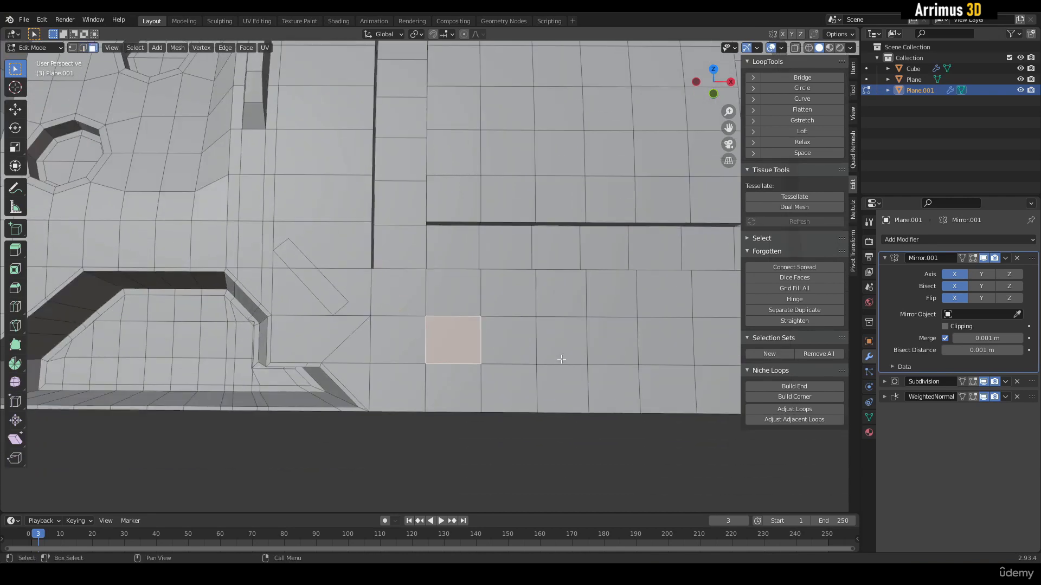
shift+click(461, 390)
shift+click(592, 387)
shift+click(600, 338)
shift+click(659, 338)
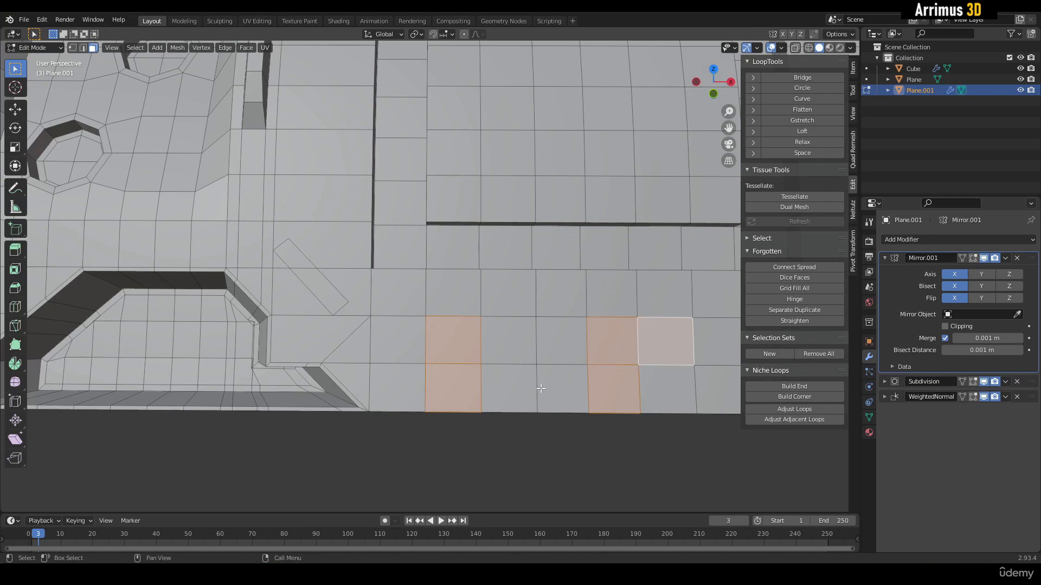
shift+click(517, 388)
shift+click(552, 384)
Extrude the selected U-shaped faces inward and shift them slightly along X.
middle_drag(558, 383, 492, 346)
key(alt+e)
click(581, 309)
key(Tab)
scroll(509, 334, down, 2)
key(Tab)
key(w)
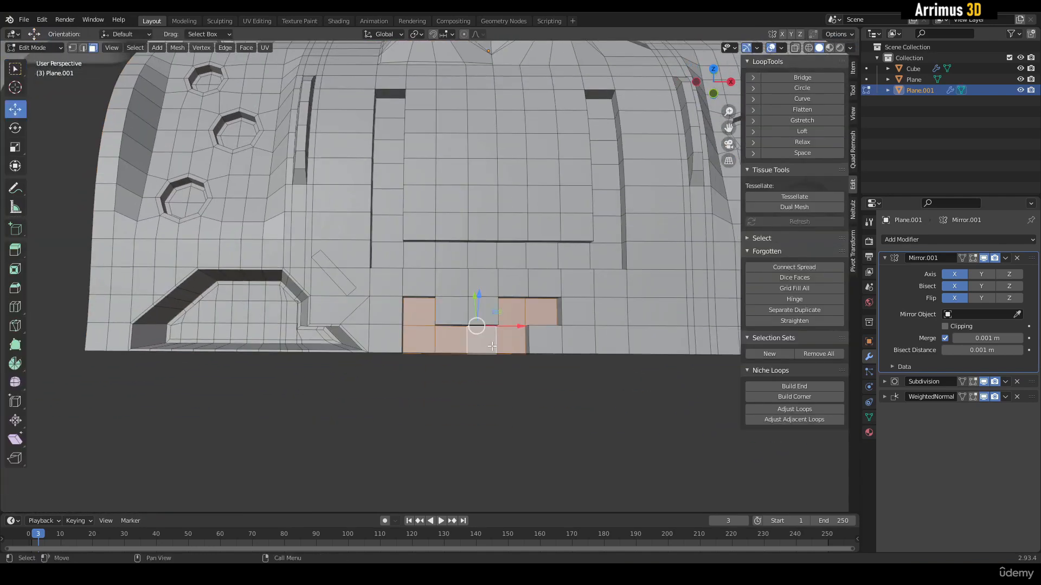
drag(509, 329, 516, 328)
key(Tab)
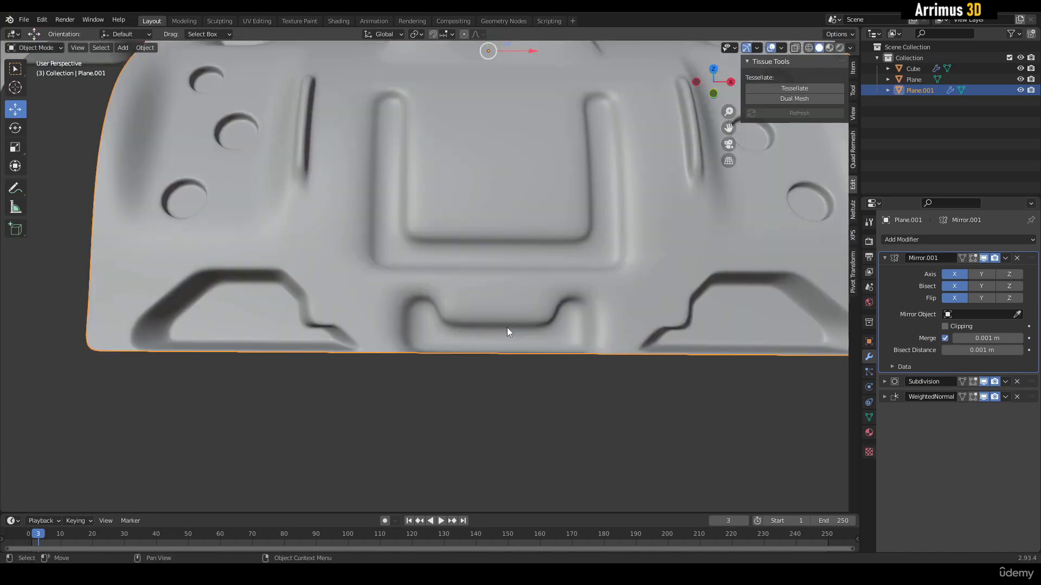
Inset the narrow diagonal strip with a thickness of 0.006875 m and extrude it inward.
scroll(395, 288, up, 3)
key(Tab)
scroll(348, 253, up, 2)
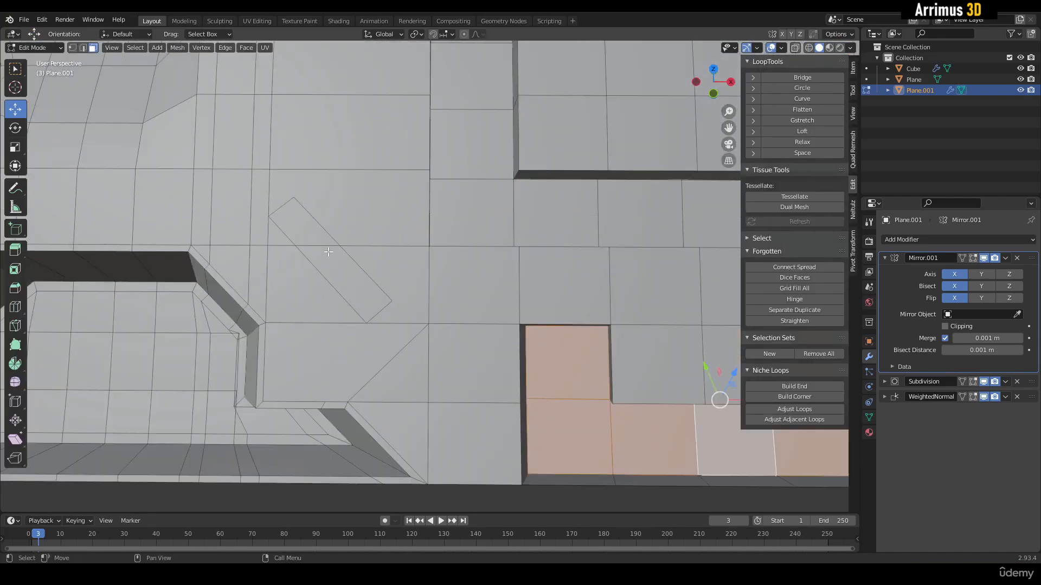
click(328, 251)
scroll(325, 251, up, 2)
key(i)
click(278, 212)
key(alt+s)
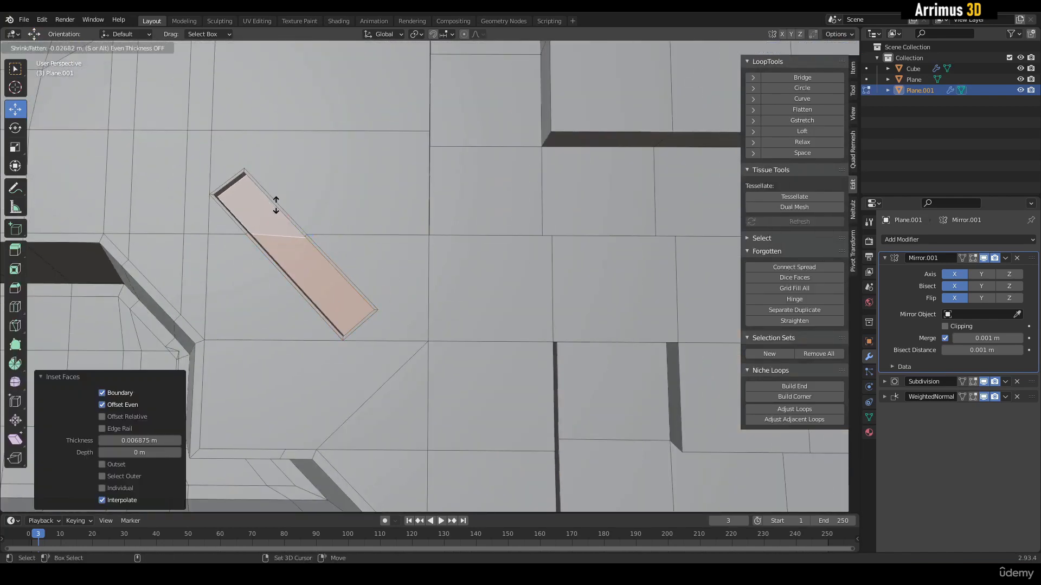
click(277, 210)
Scale the diagonal slot's floor to 0.704 and trackball-rotate it by 32.1° and -25.2°.
drag(325, 211, 318, 226)
scroll(319, 226, up, 1)
key(r)
key(r)
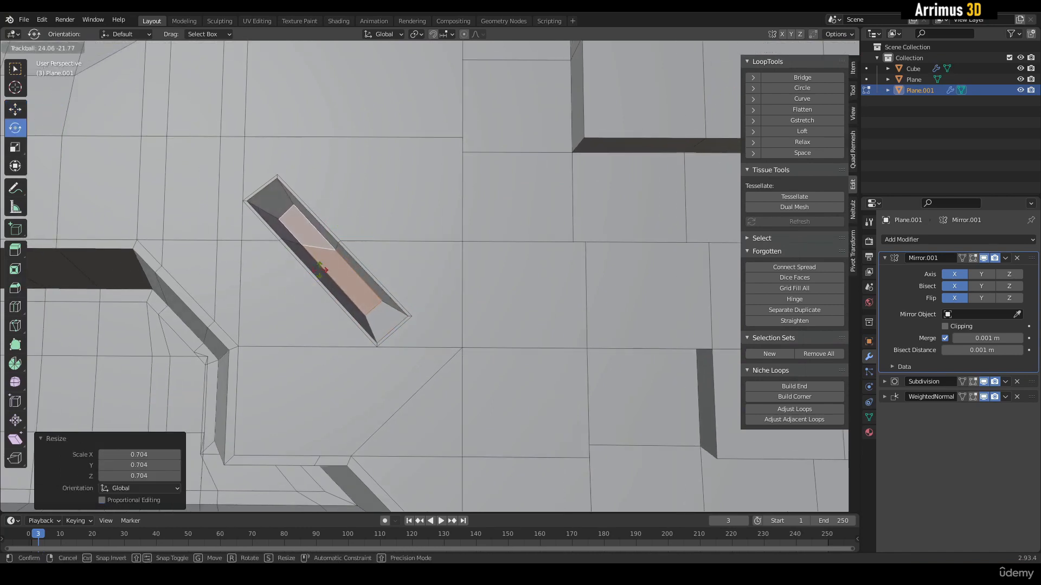
click(317, 277)
shift+middle_drag(317, 276, 349, 277)
Inset the diagonal slot's floor and check the smoothed slot.
key(i)
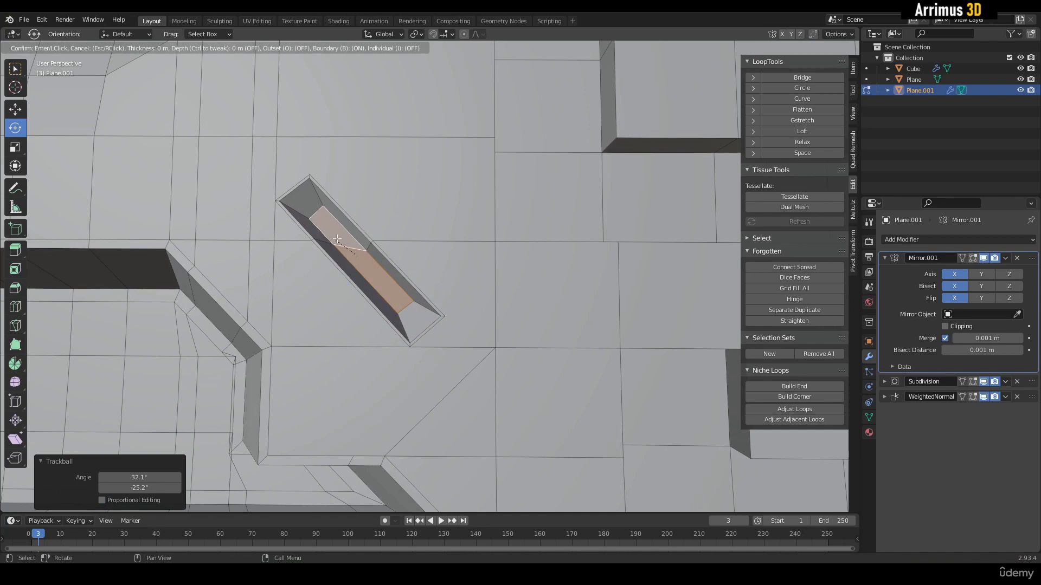
click(347, 250)
key(Tab)
shift+middle_drag(374, 259, 407, 268)
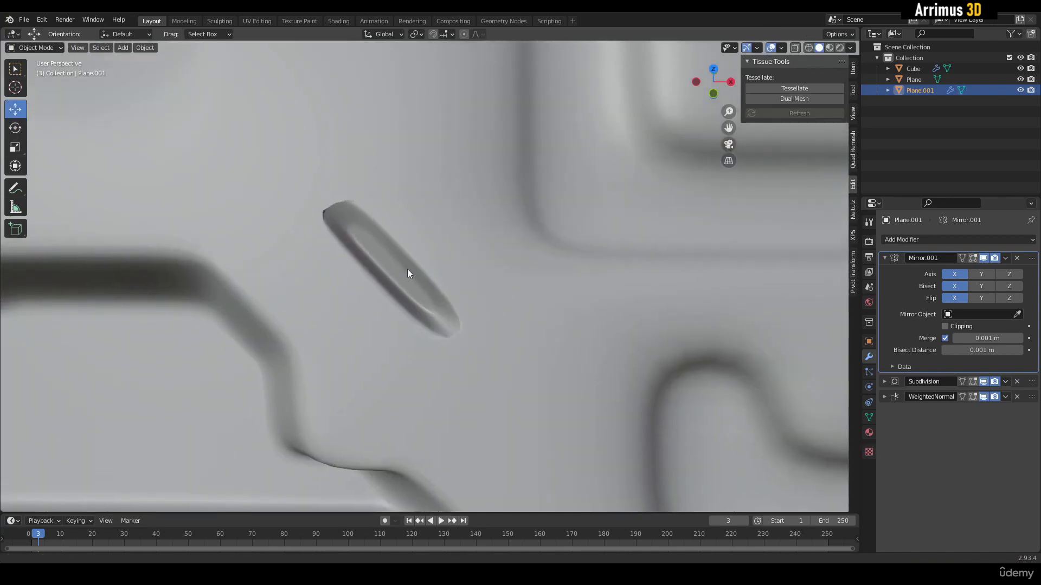
Knife an edge from the slot's upper-left corner to the grid vertex above it.
key(Tab)
key(k)
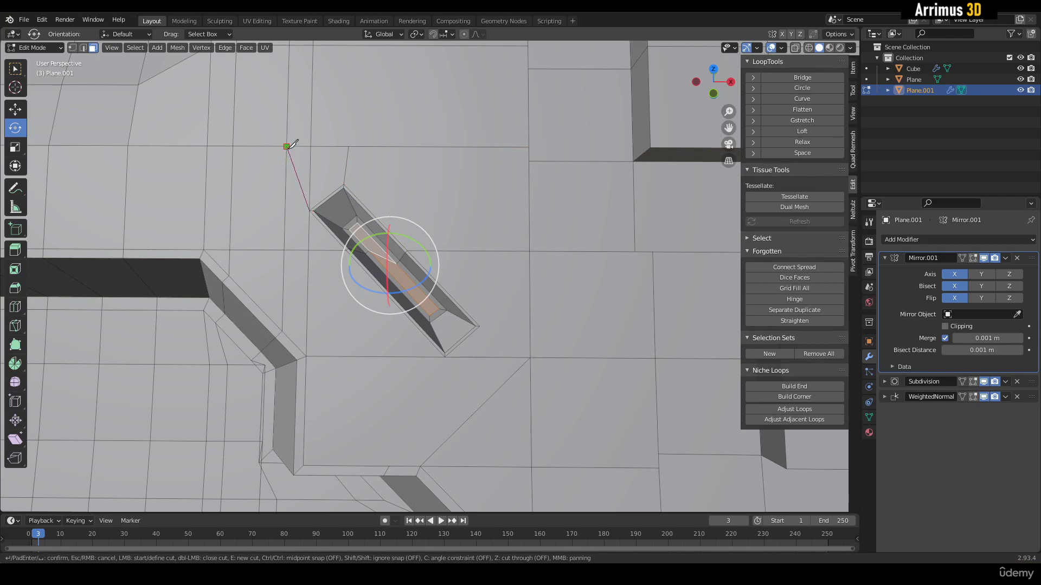
key(Return)
shift+middle_drag(320, 184, 337, 177)
Dissolve the vertical edges running up and down from the slot's upper-left corner.
click(309, 148)
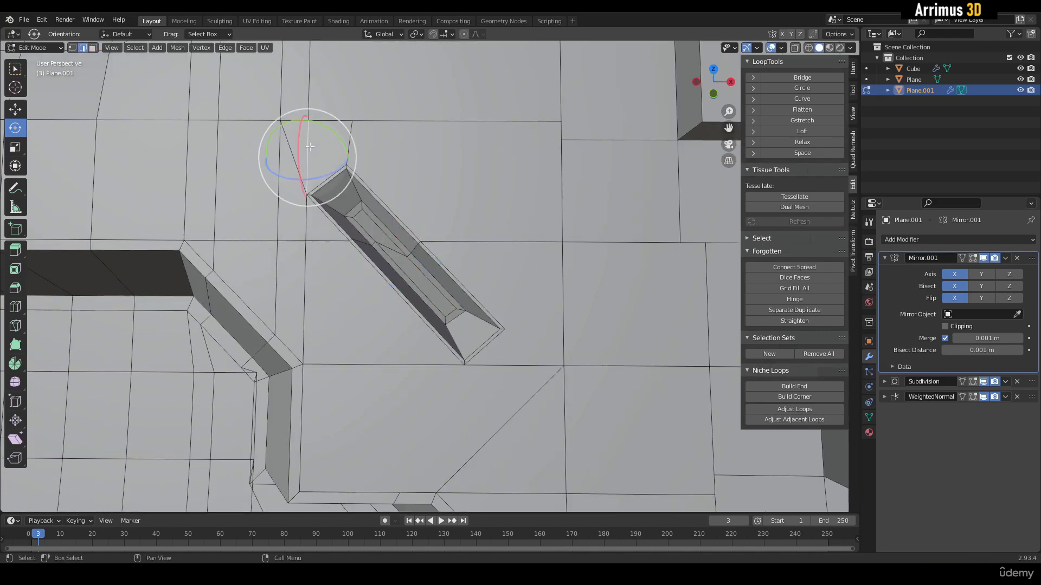
shift+middle_drag(322, 135, 364, 181)
scroll(381, 227, up, 2)
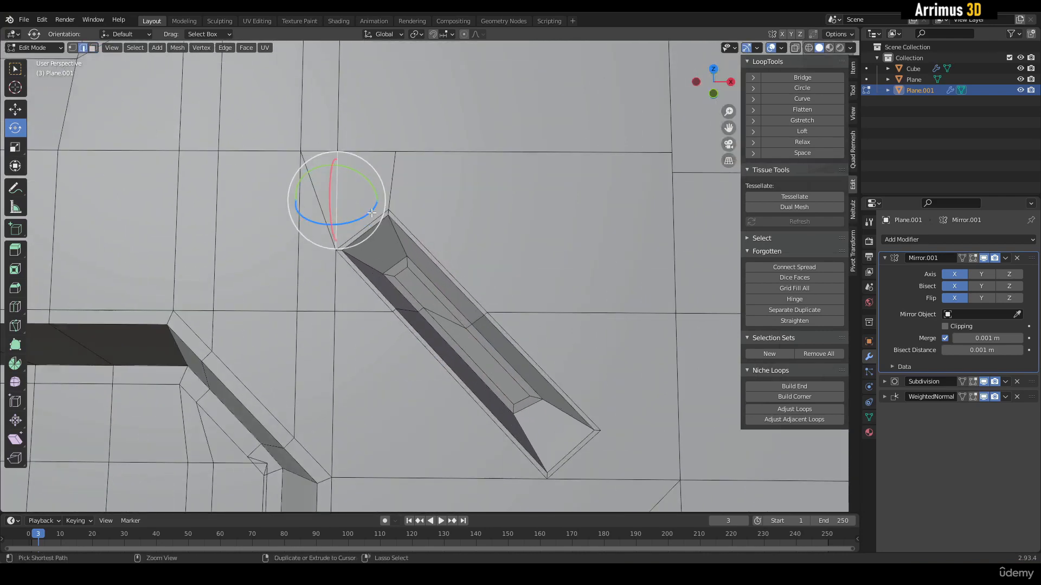
key(ctrl+x)
shift+middle_drag(346, 264, 396, 265)
click(349, 273)
key(ctrl+x)
Connect the slot's upper-left corner vertex to the grid vertex diagonally below it.
key(1)
click(365, 244)
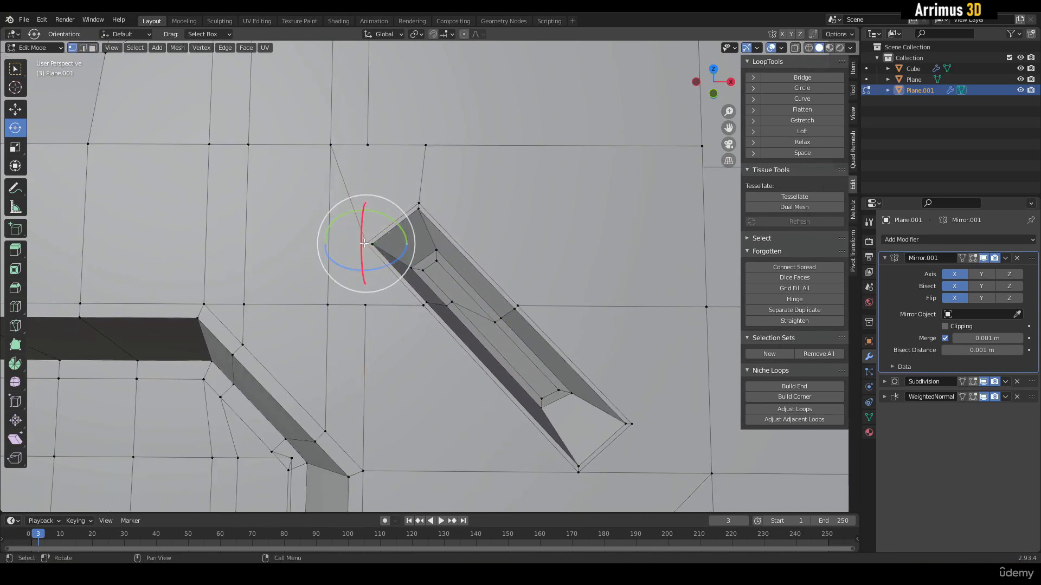
shift+click(329, 303)
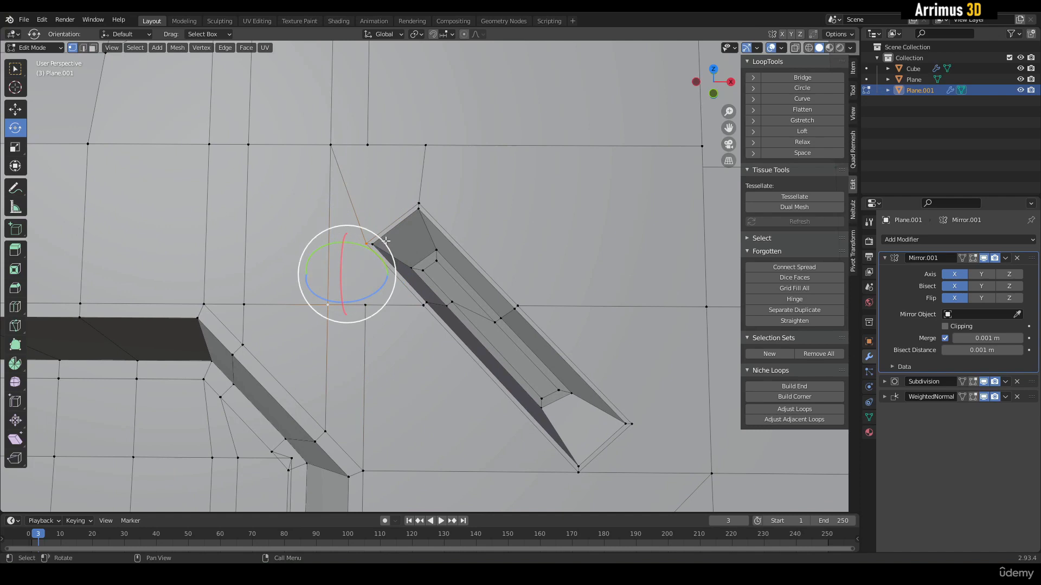
shift+middle_drag(371, 176, 394, 208)
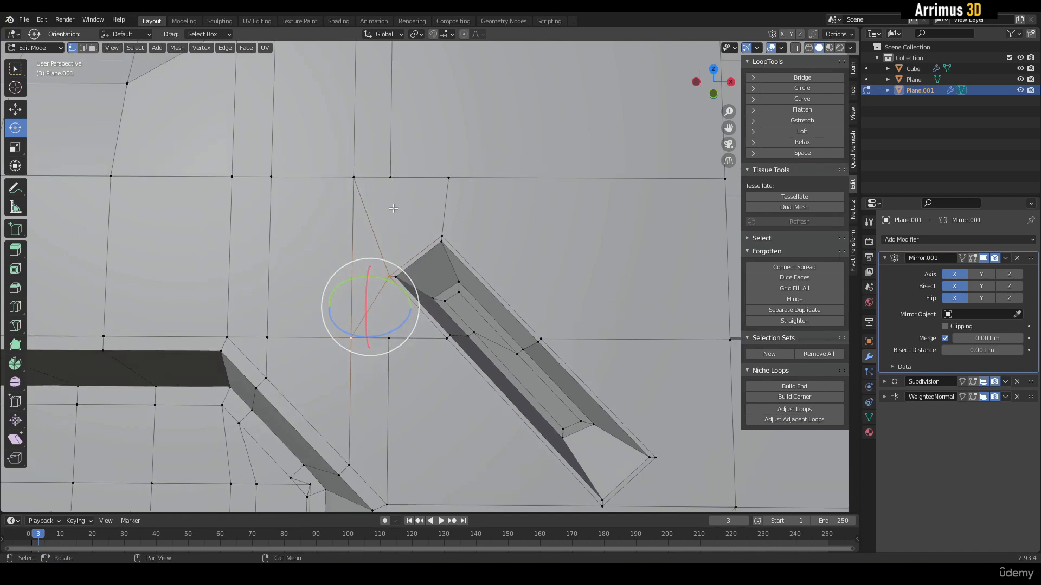
Enable auto merge and slide the vertex above the slot's end along the grid line onto its left neighbour.
key(w)
click(446, 178)
shift+middle_drag(476, 167, 490, 227)
scroll(490, 227, up, 1)
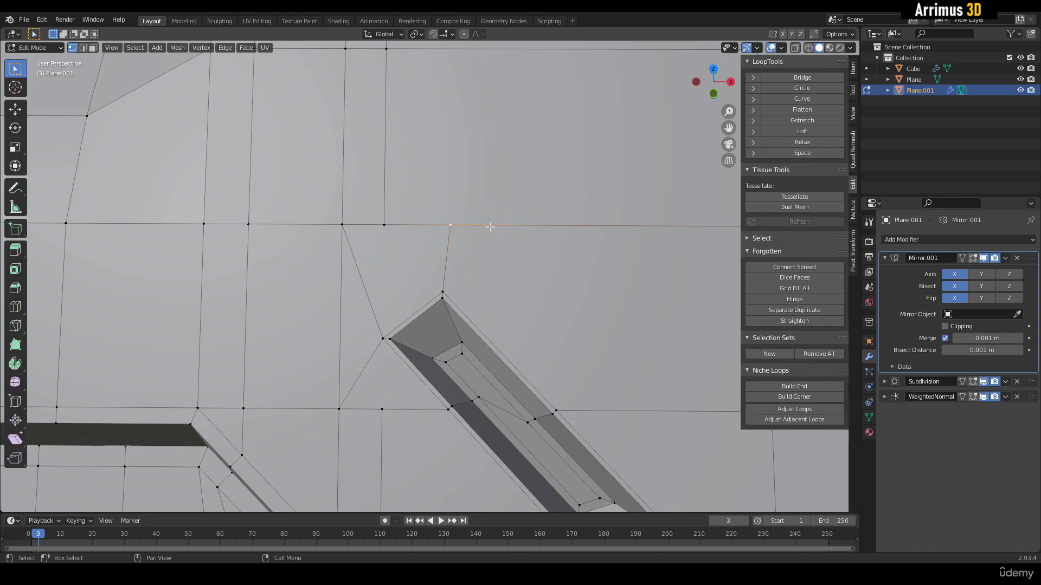
click(814, 34)
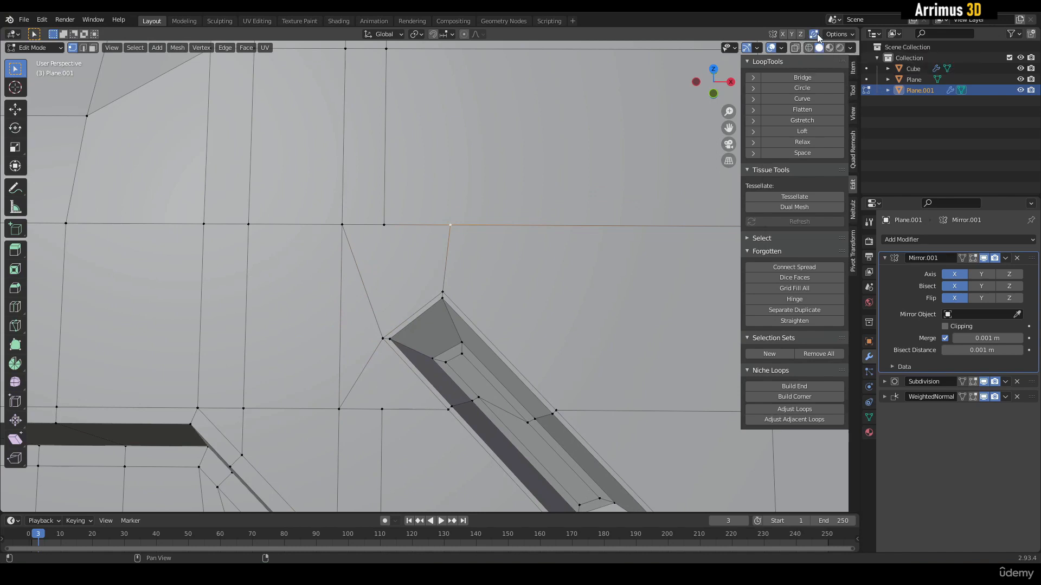
scroll(404, 212, up, 2)
shift+middle_drag(465, 219, 470, 232)
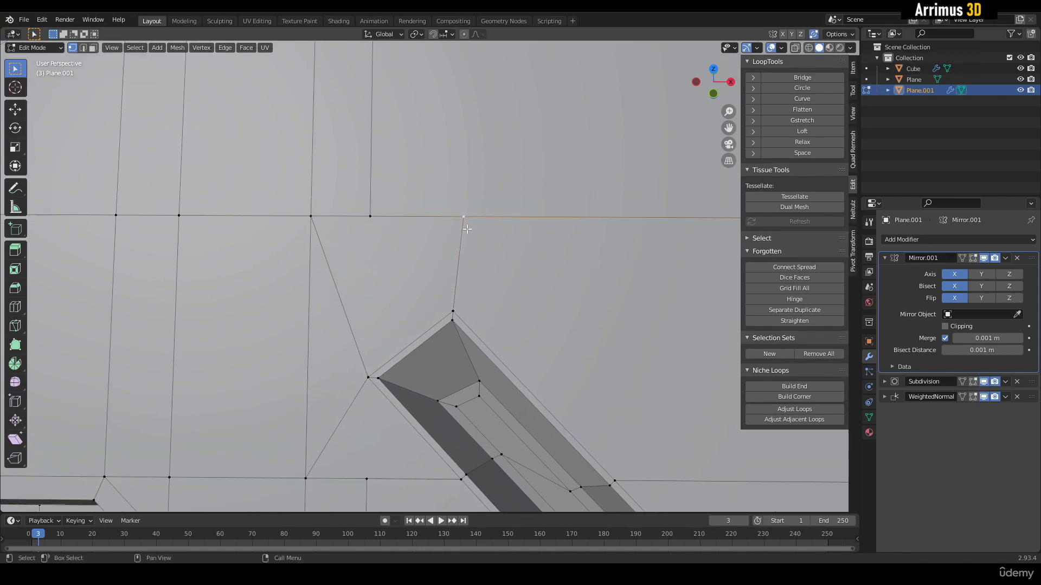
key(shift+v)
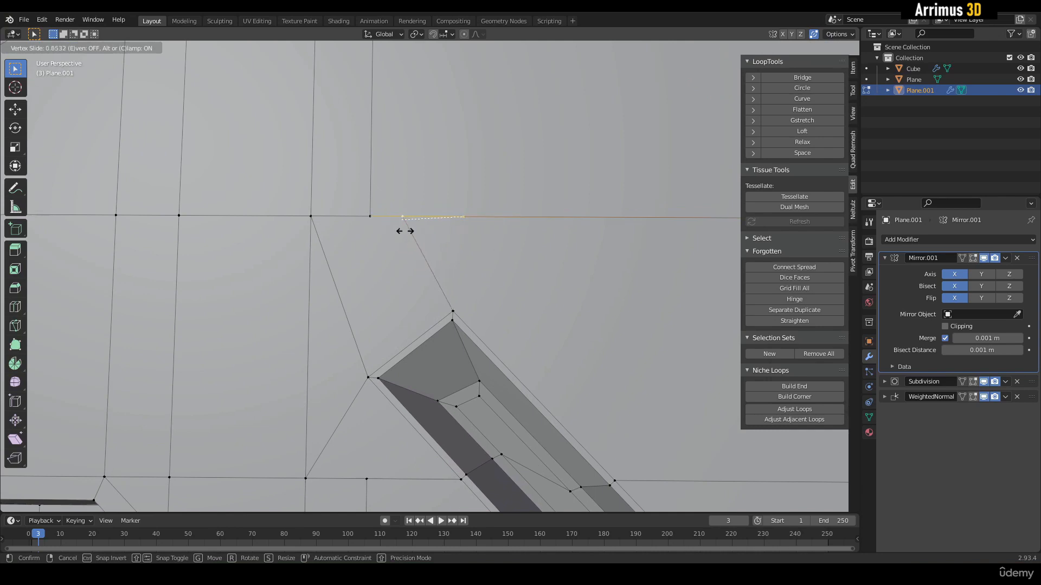
click(369, 225)
click(539, 263)
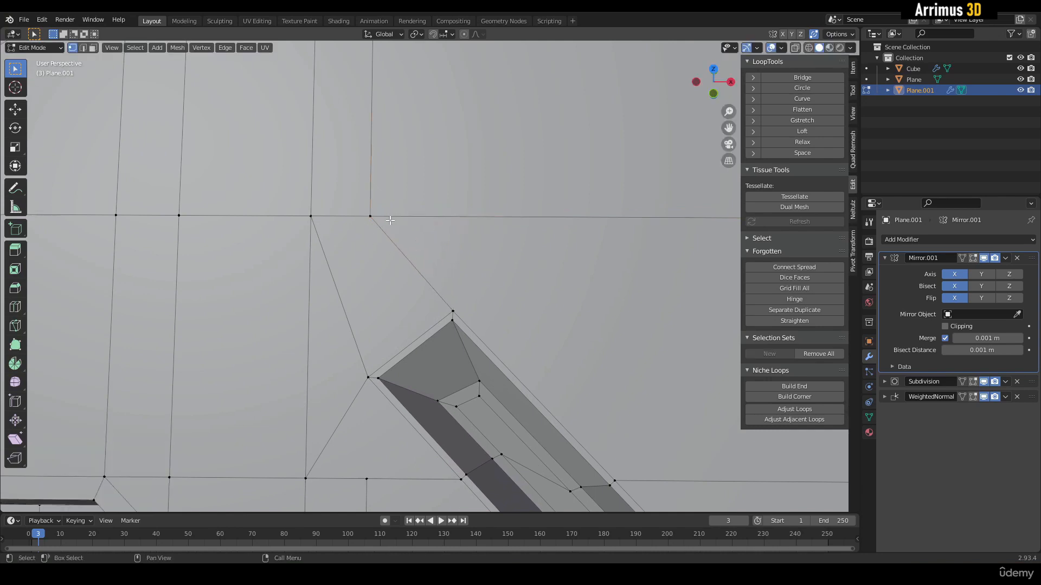
Try moving the merged vertex above the slot's end, and undo back to before the vertex slide.
key(w)
drag(378, 221, 421, 232)
right_click(421, 232)
key(ctrl+z)
key(ctrl+z)
key(ctrl+z)
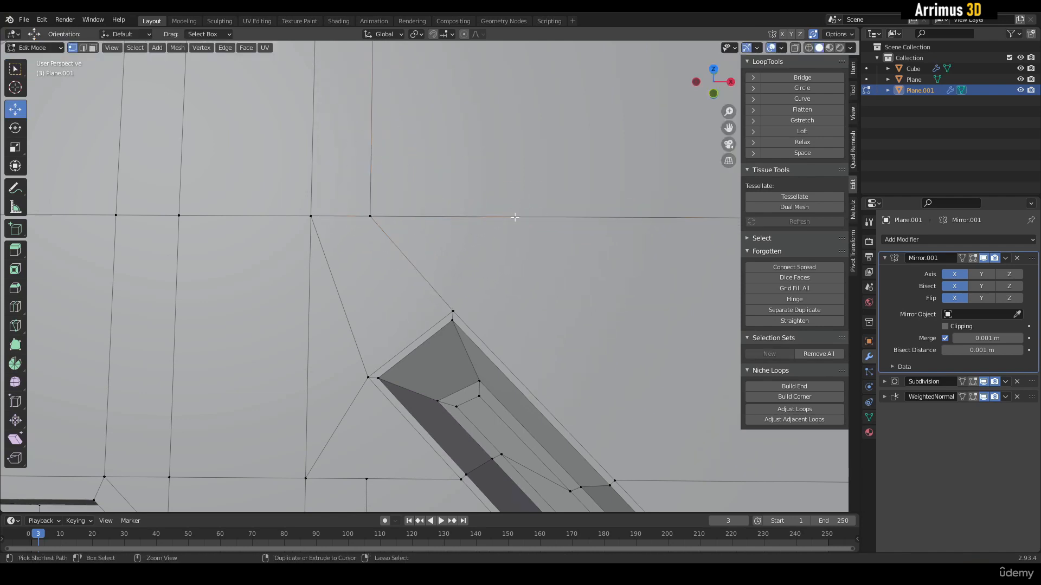
With auto merge off, slide the vertex fully onto its left neighbour and pull it back 0.057641 m along X.
click(813, 35)
key(shift+v)
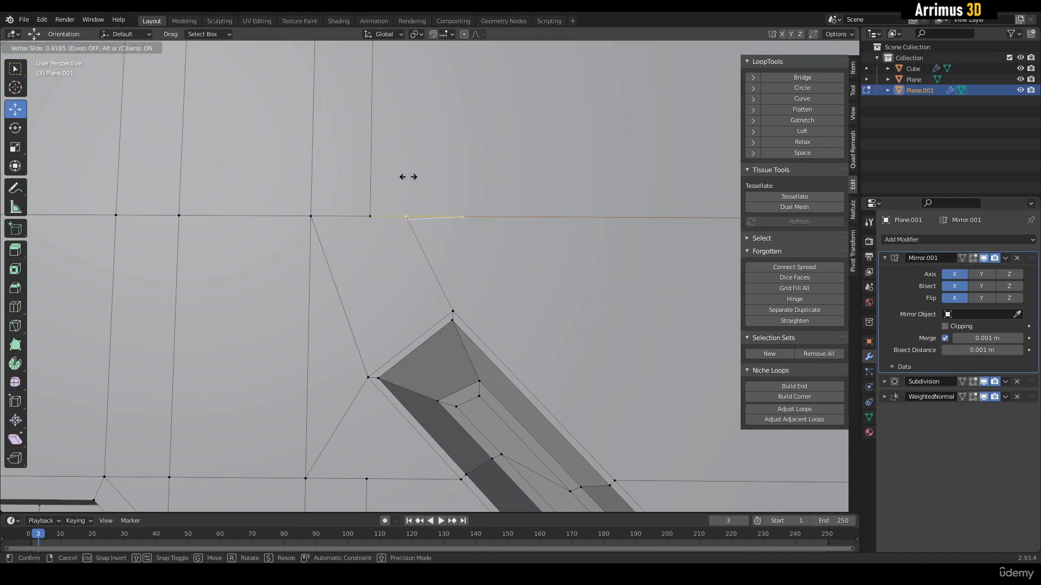
click(345, 176)
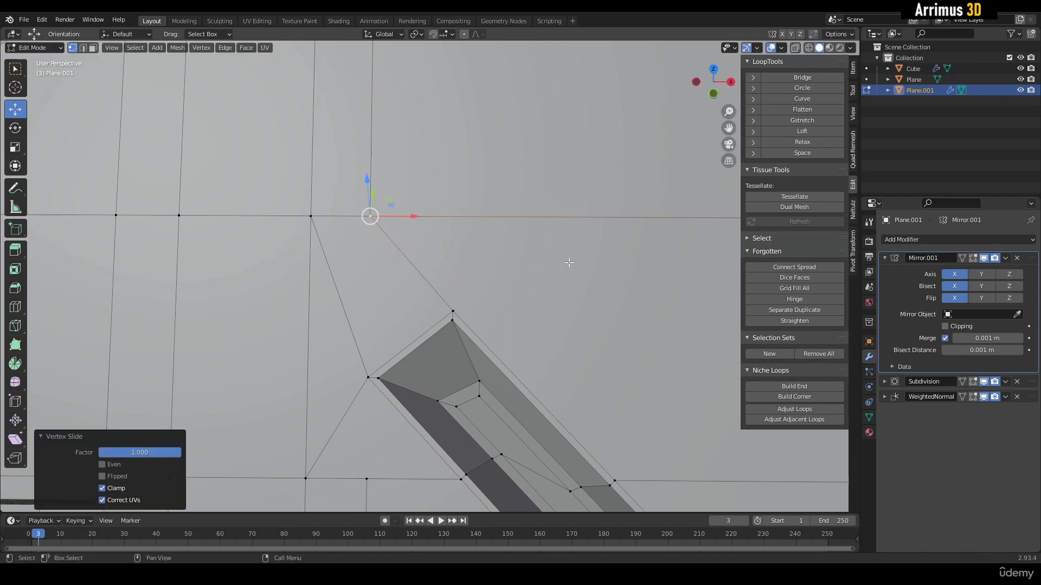
click(440, 243)
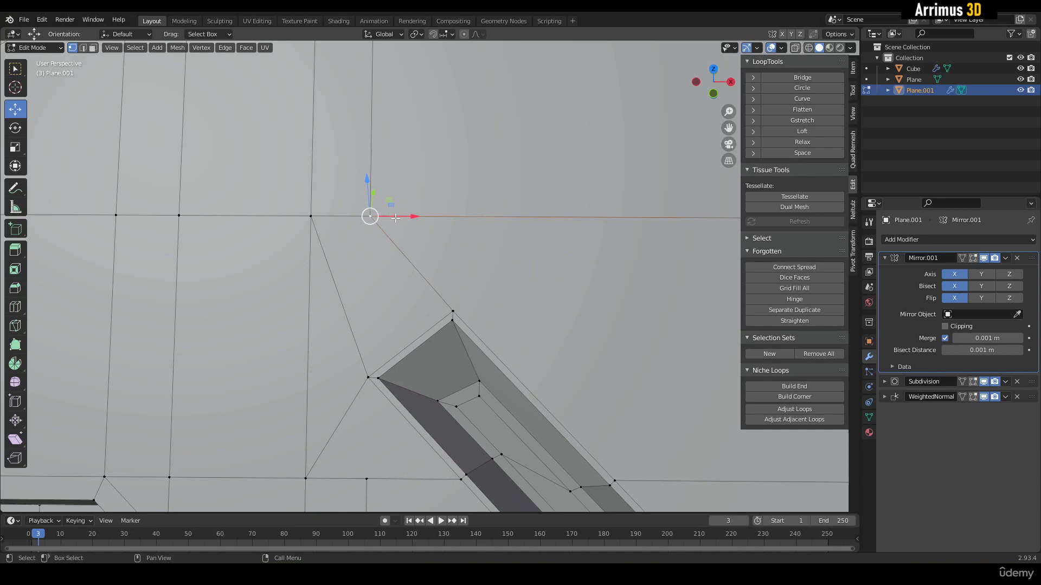
drag(395, 218, 464, 221)
right_click(423, 220)
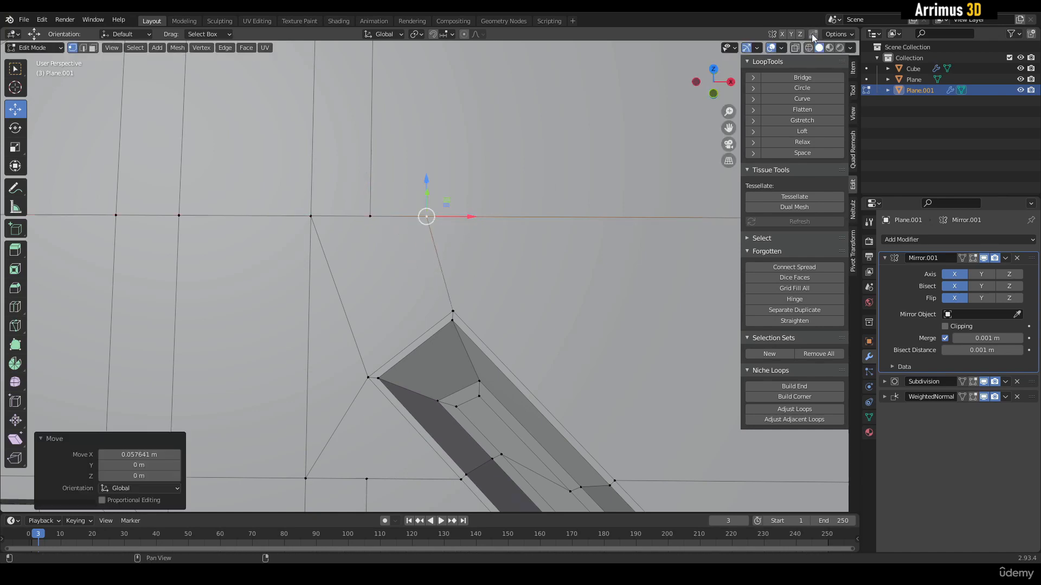
With auto merge on, slide the separated vertex onto its left neighbour with a factor of 1.000.
key(g)
key(g)
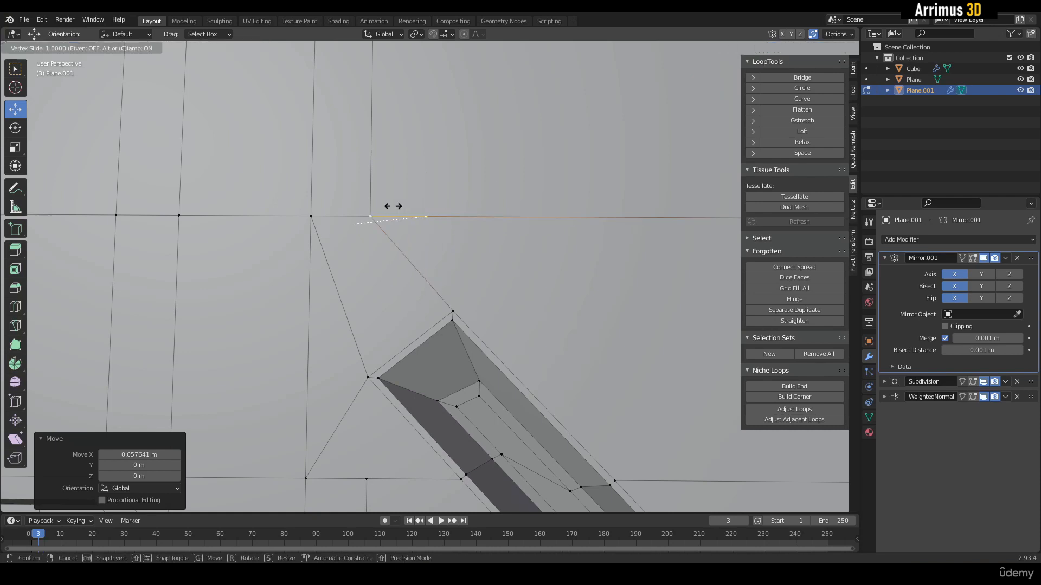
click(393, 206)
scroll(380, 218, down, 1)
middle_drag(411, 326, 438, 278)
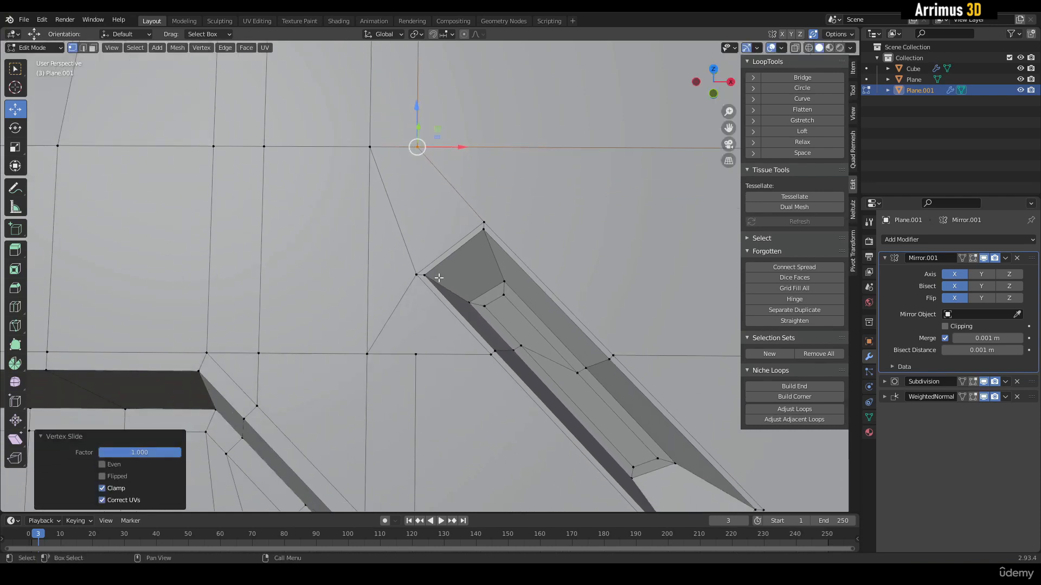
Slide the vertex beside the slot's left wall down its vertical grid line with a factor of 0.309 and check the smoothed result.
click(416, 351)
middle_drag(415, 351, 388, 275)
key(g)
key(g)
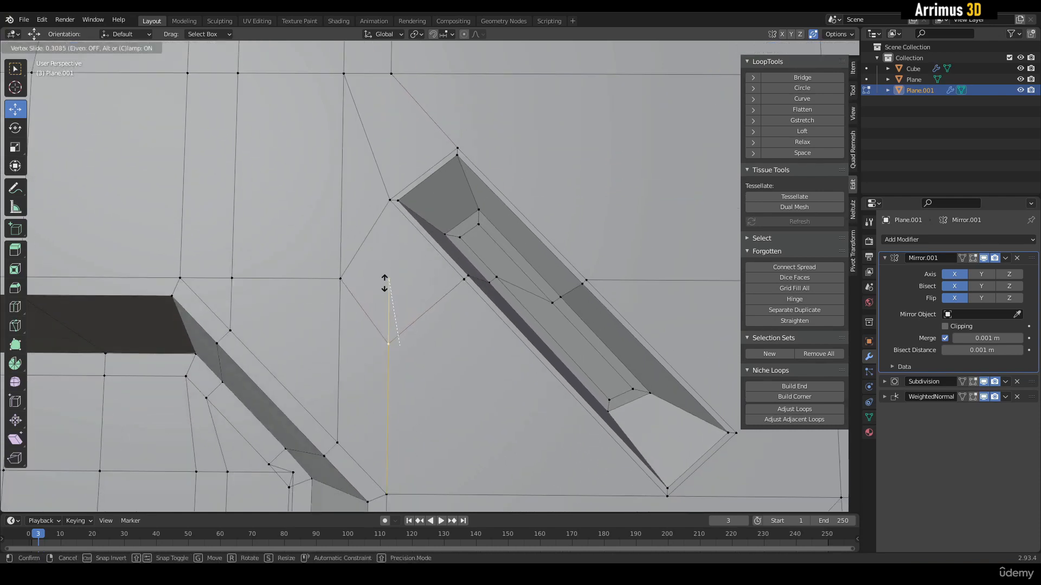
click(385, 282)
scroll(432, 271, down, 1)
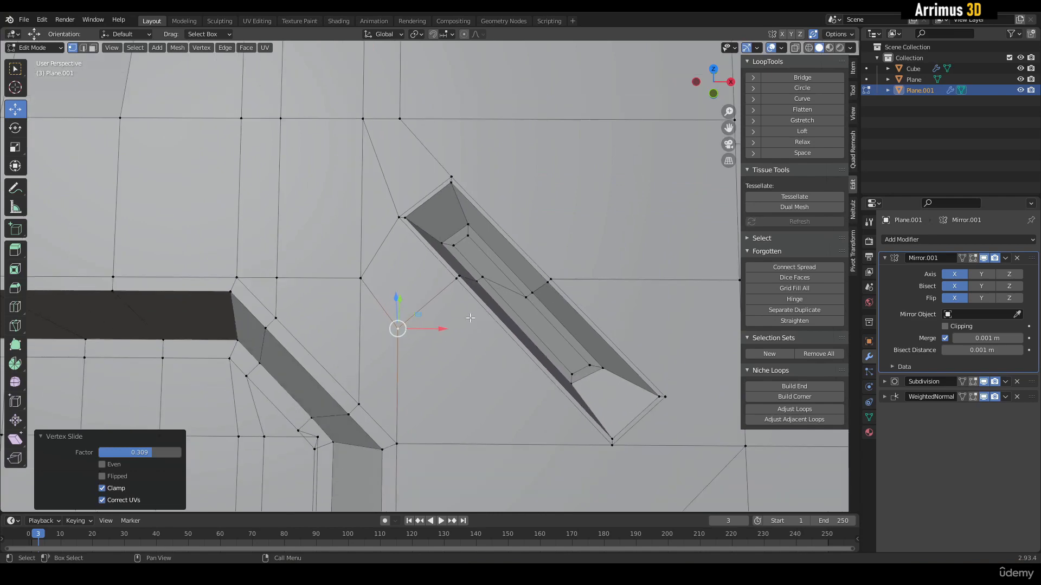
scroll(466, 315, down, 3)
key(Tab)
scroll(463, 313, down, 1)
key(Tab)
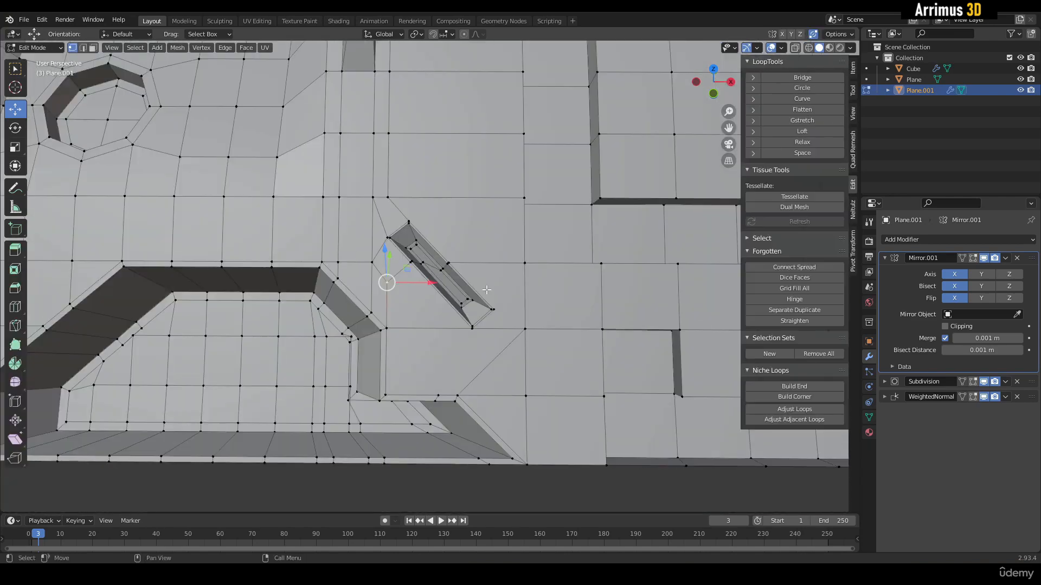
Examine the faces to the right of, above and below the diagonal slot, and check how the surface around them smooths.
scroll(484, 282, up, 2)
key(3)
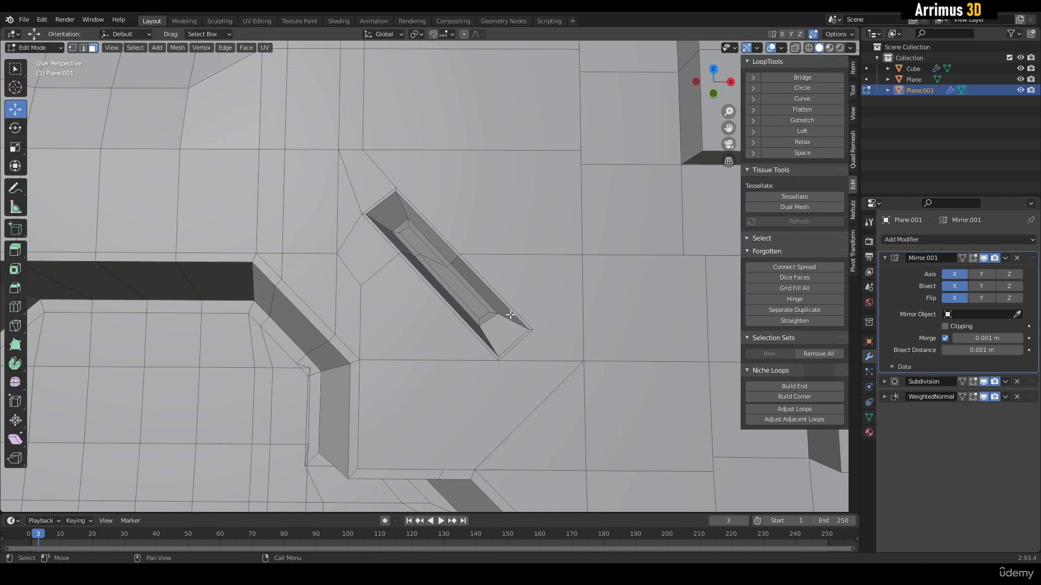
click(544, 321)
scroll(539, 342, up, 2)
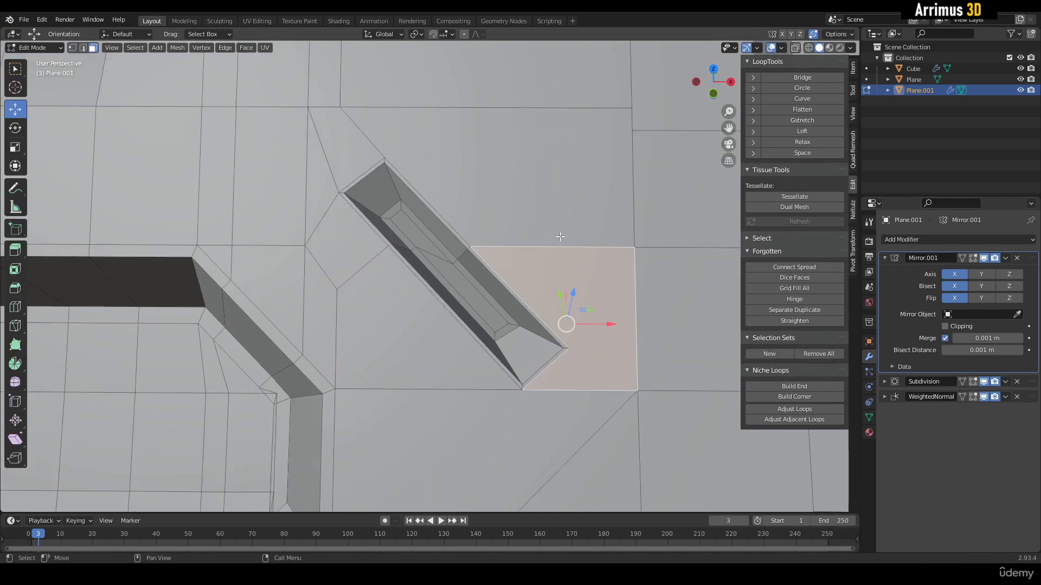
click(533, 175)
scroll(512, 232, down, 2)
shift+middle_drag(505, 236, 412, 210)
click(408, 363)
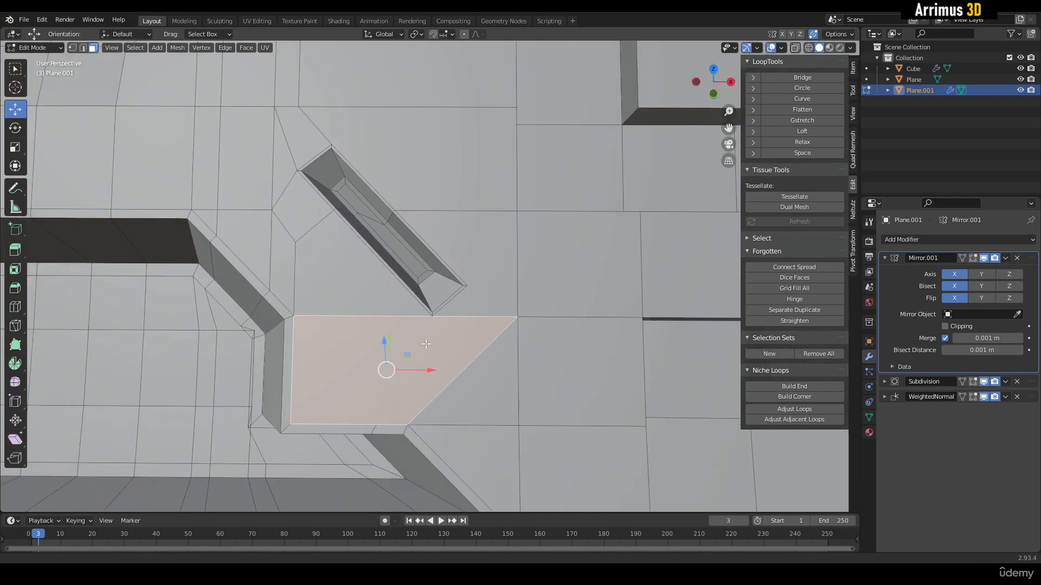
key(Tab)
middle_drag(464, 359, 454, 297)
key(Tab)
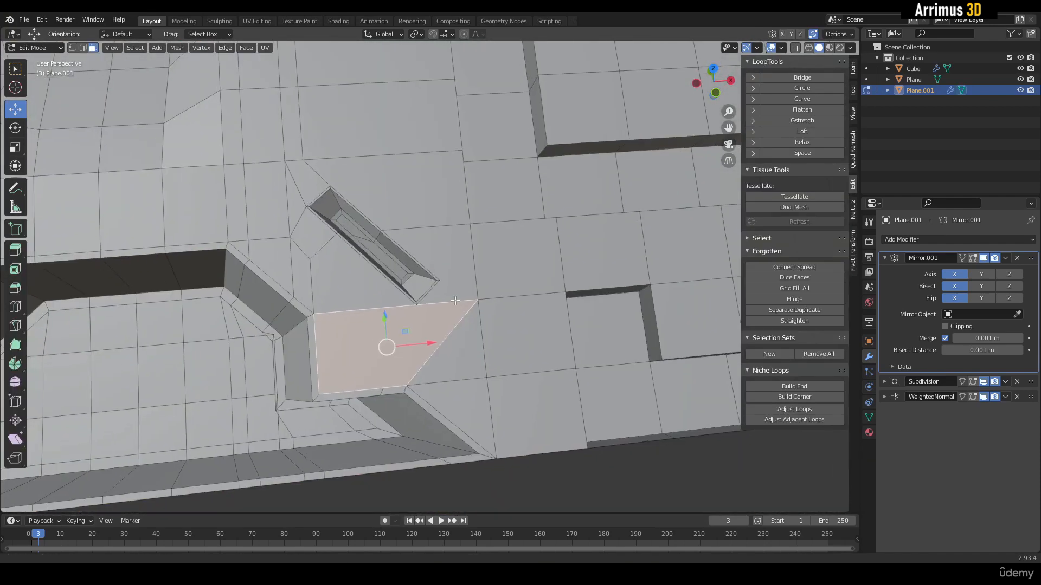
Knife-cut from the slot's lower right corner to the nearby grid corner, and from its lower tip down across the face below.
scroll(454, 297, up, 2)
key(k)
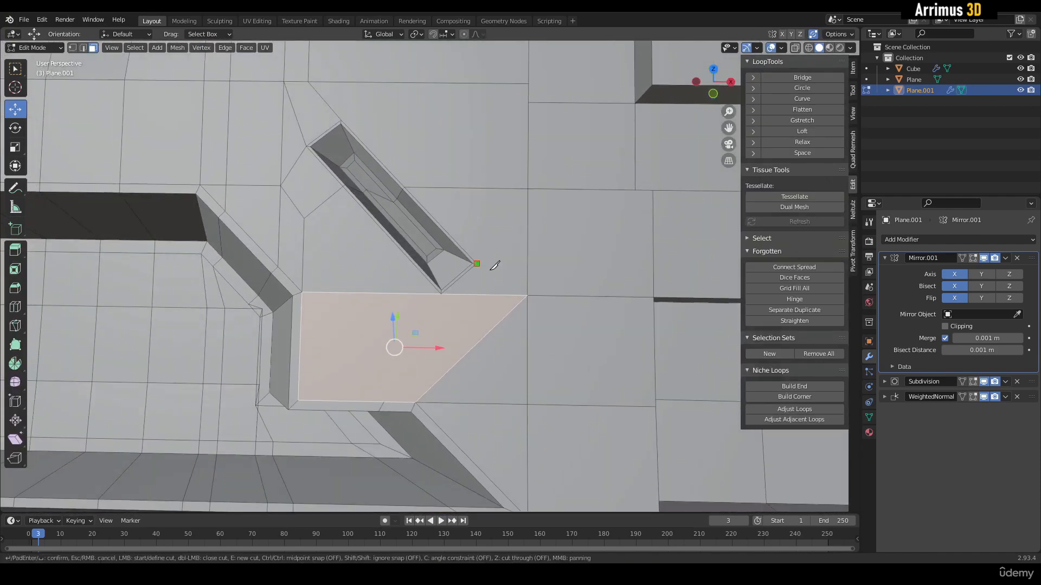
key(Return)
key(k)
click(384, 401)
key(Return)
key(Tab)
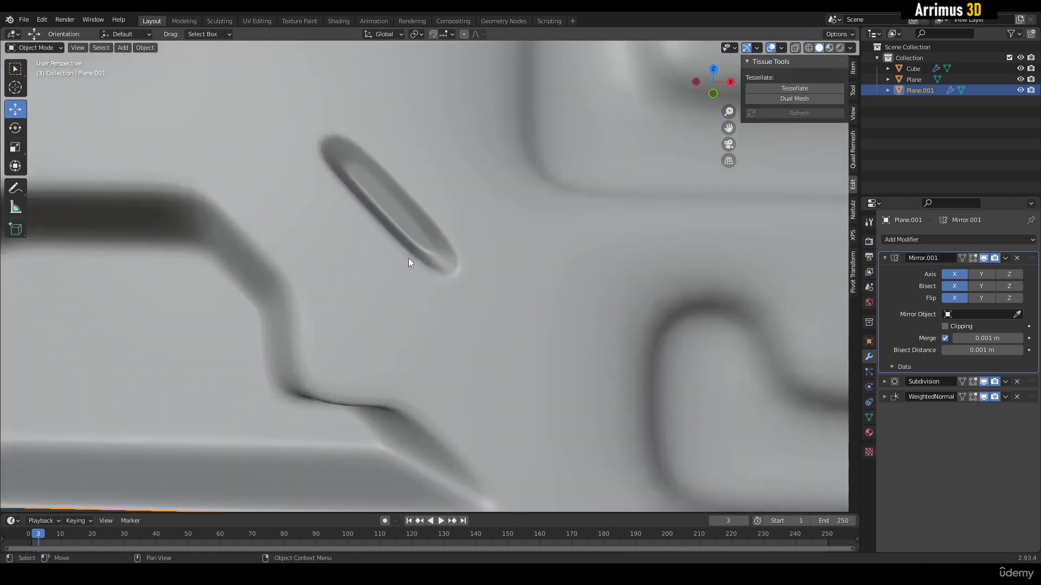
Slide the cross edge on the slot's right inner wall toward its upper end with a factor of 0.415.
middle_drag(408, 258, 434, 335)
key(Tab)
scroll(403, 272, up, 2)
scroll(403, 273, up, 3)
key(2)
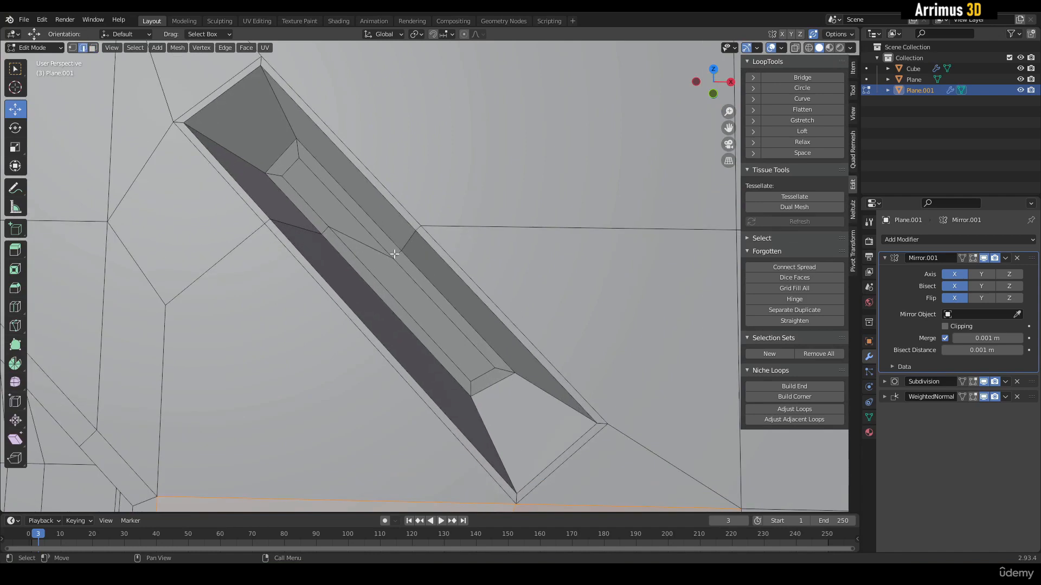
click(396, 255)
scroll(395, 252, up, 2)
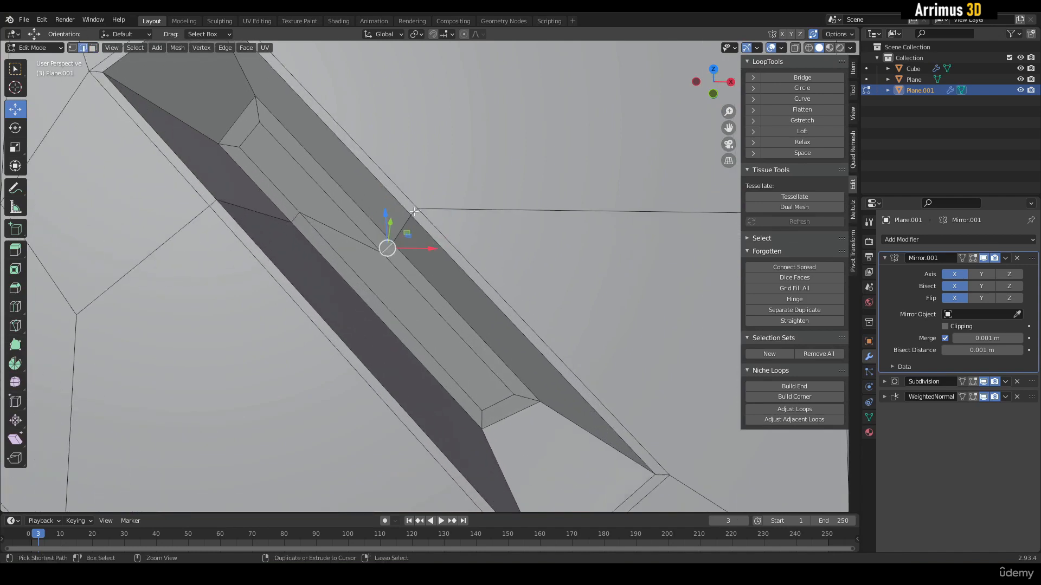
ctrl+click(414, 211)
scroll(415, 211, down, 3)
key(g)
key(g)
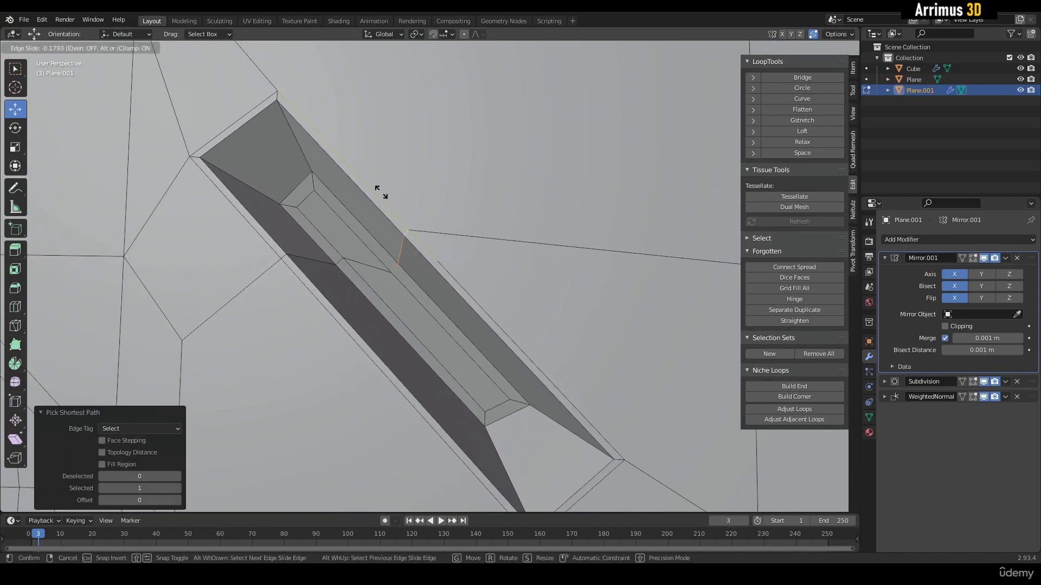
click(355, 140)
Knife-cut straight across the slot from wall to wall near its lower end and check the smoothed shape.
shift+middle_drag(486, 298, 465, 252)
key(k)
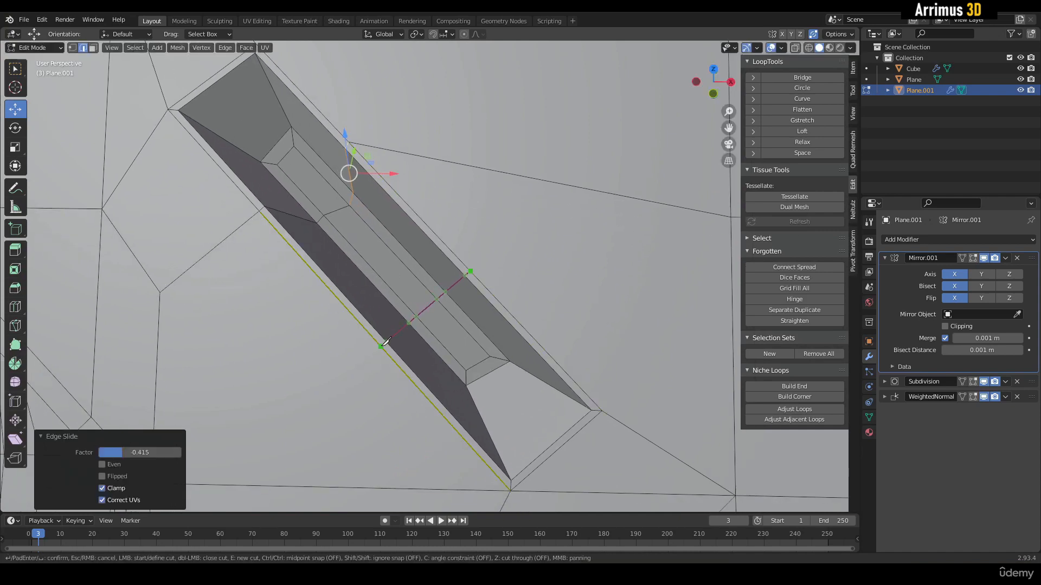
key(Return)
key(Tab)
scroll(421, 280, down, 5)
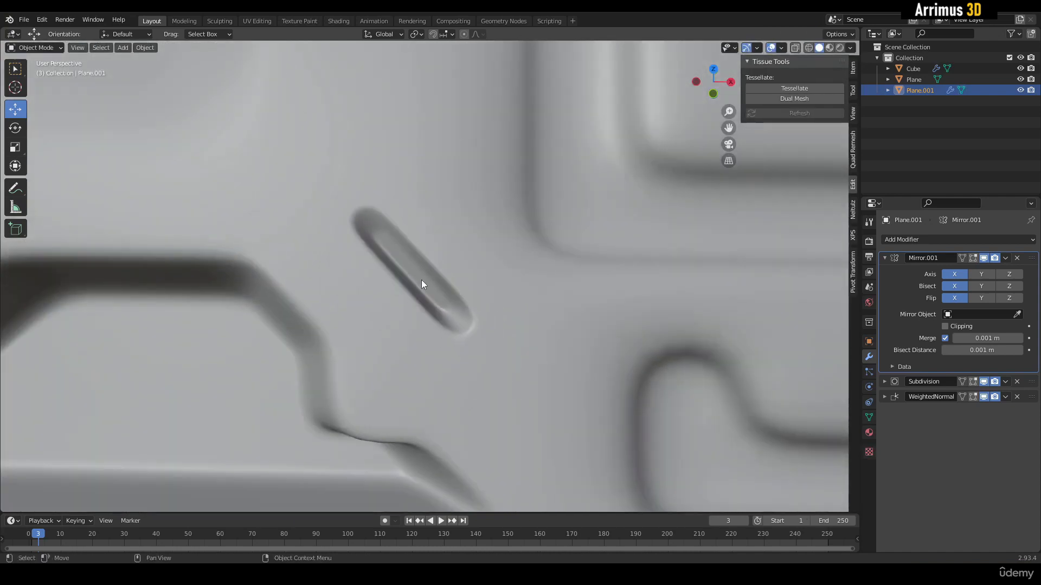
middle_drag(453, 261, 430, 256)
Inset the four-sided face between the slot's lower tip and the large recess.
shift+middle_drag(374, 359, 427, 265)
key(Tab)
key(3)
scroll(402, 255, up, 2)
click(375, 280)
key(i)
click(400, 278)
Regularize the inset face with LoopTools Circle and adjust its scale.
key(alt+c)
scroll(418, 268, up, 2)
key(shift+space)
key(s)
drag(464, 247, 462, 252)
click(802, 88)
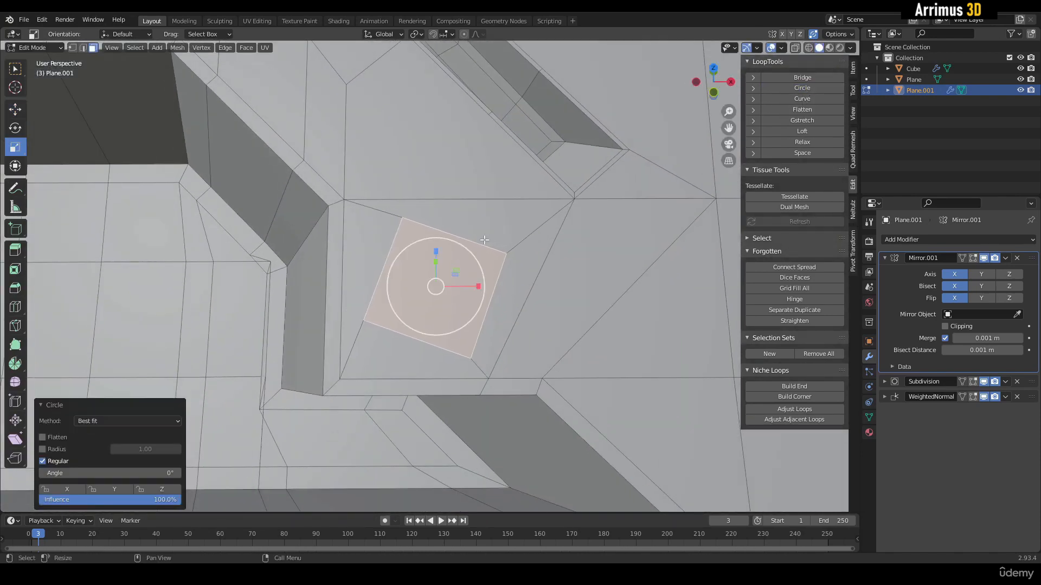
Inset the regularized face slightly and extrude it inward to form a recess.
scroll(416, 281, up, 3)
scroll(417, 280, down, 3)
key(i)
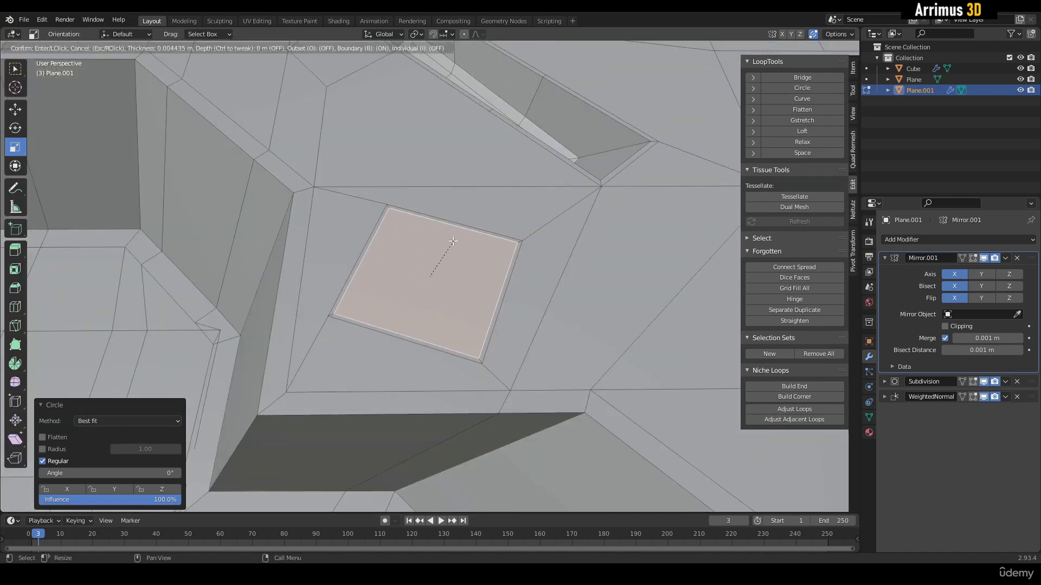
click(428, 279)
key(e)
click(458, 254)
middle_drag(458, 254, 462, 255)
Scale the small recess's floor down, inset it again and check the smoothed circular recess.
drag(463, 255, 455, 265)
key(i)
click(453, 266)
key(Tab)
scroll(437, 281, down, 6)
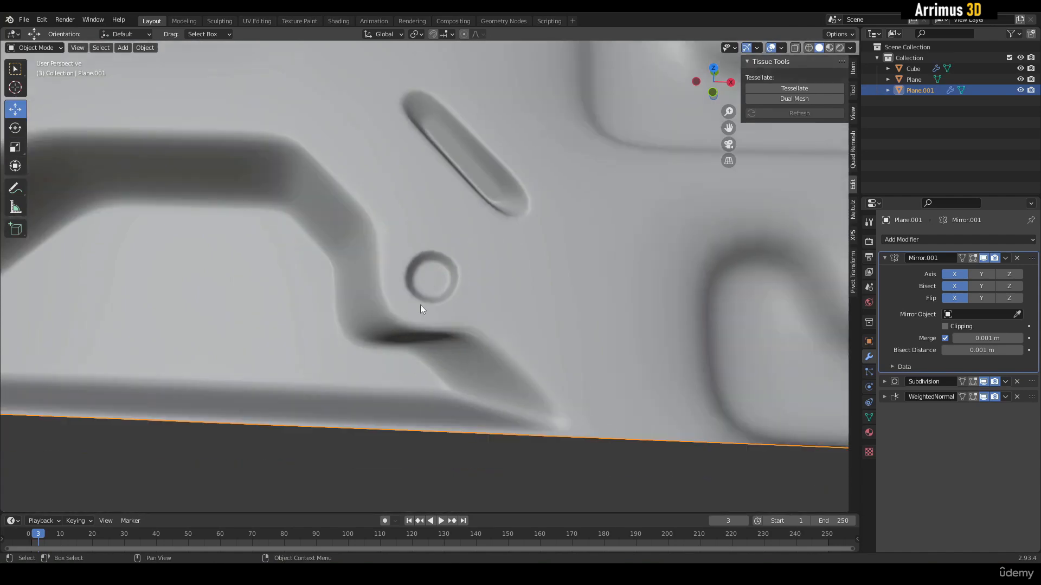
scroll(434, 296, down, 4)
mouse_move(444, 261)
middle_down()
mouse_move(502, 274)
mouse_move(418, 279)
mouse_move(427, 268)
middle_up()
Inset the two adjoining faces between the slot and the round recess as one region and scale the inset down.
key(Tab)
scroll(428, 267, up, 10)
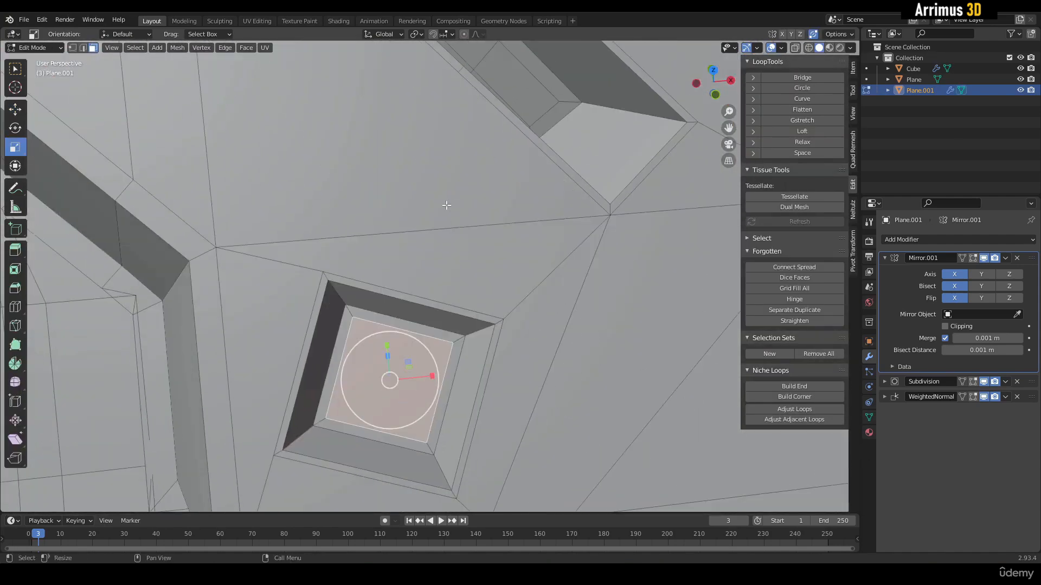
shift+middle_drag(429, 215, 434, 305)
click(439, 349)
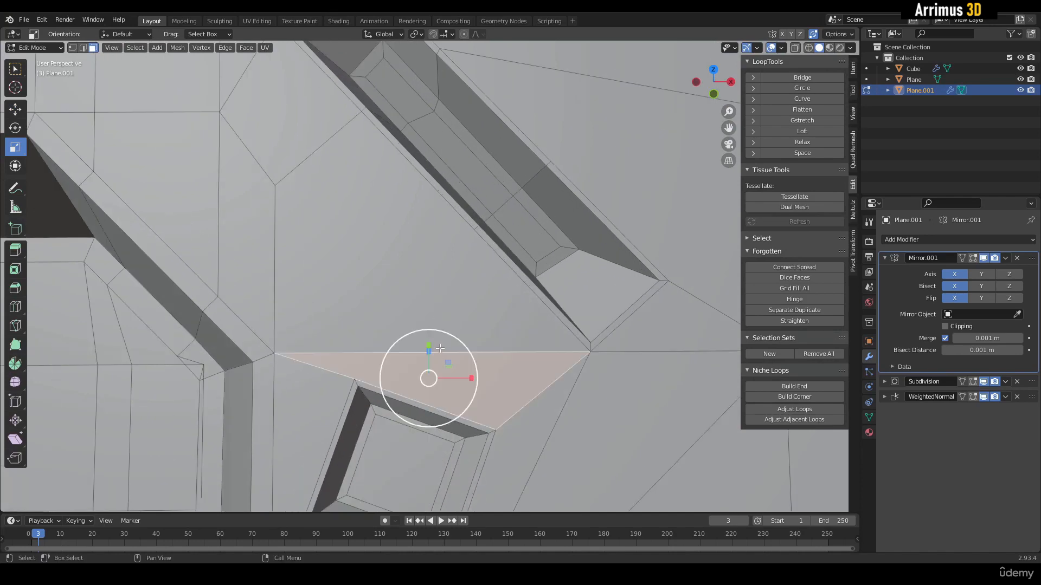
shift+click(445, 263)
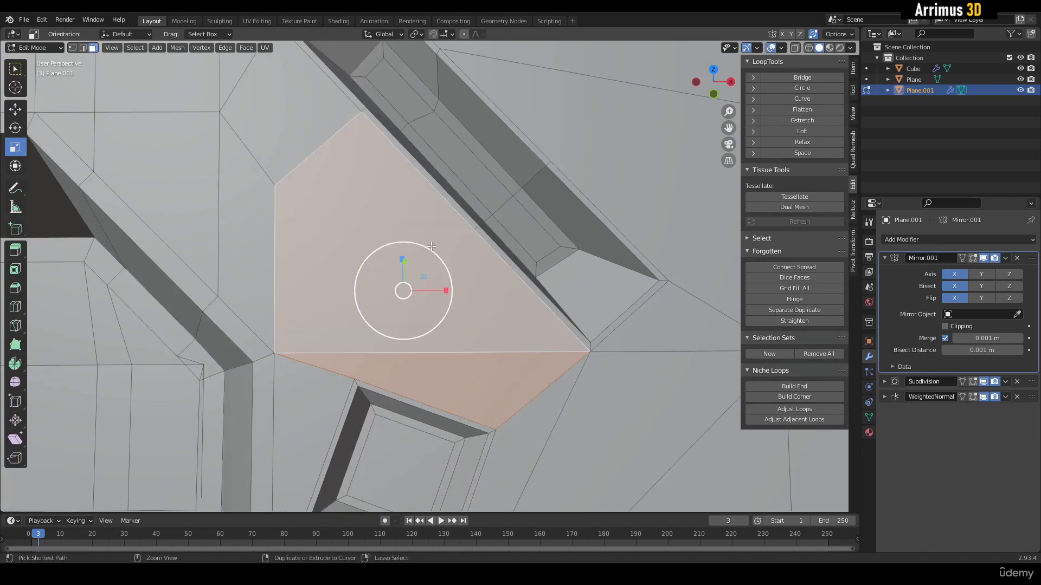
key(i)
click(448, 260)
key(s)
click(434, 285)
Extrude the two-face region inward by 0.0355 m, scale it down, inset it by 0.007759 m and shrink the inner faces.
alt+middle_drag(433, 285, 414, 246)
key(alt+e)
click(421, 247)
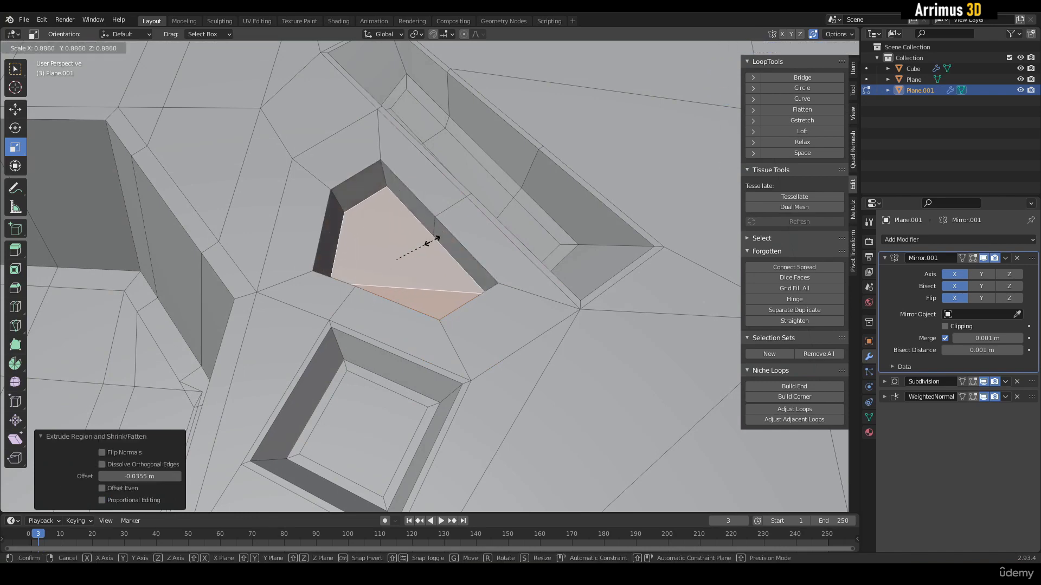
key(i)
click(438, 236)
key(s)
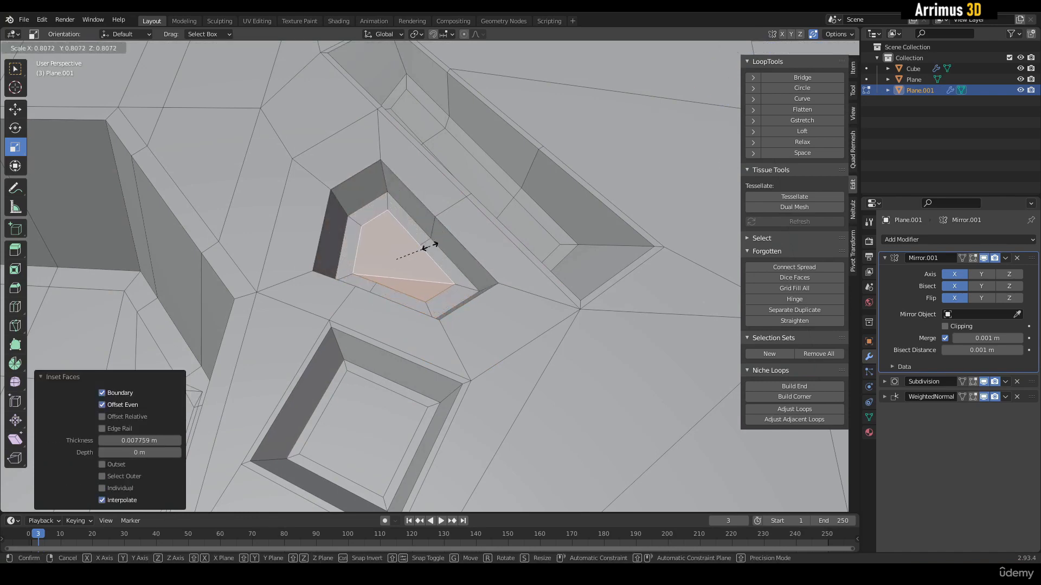
click(425, 239)
Turn the inner faces on the new recess's floor into a circle with LoopTools and scale it down.
scroll(426, 241, up, 4)
key(alt+c)
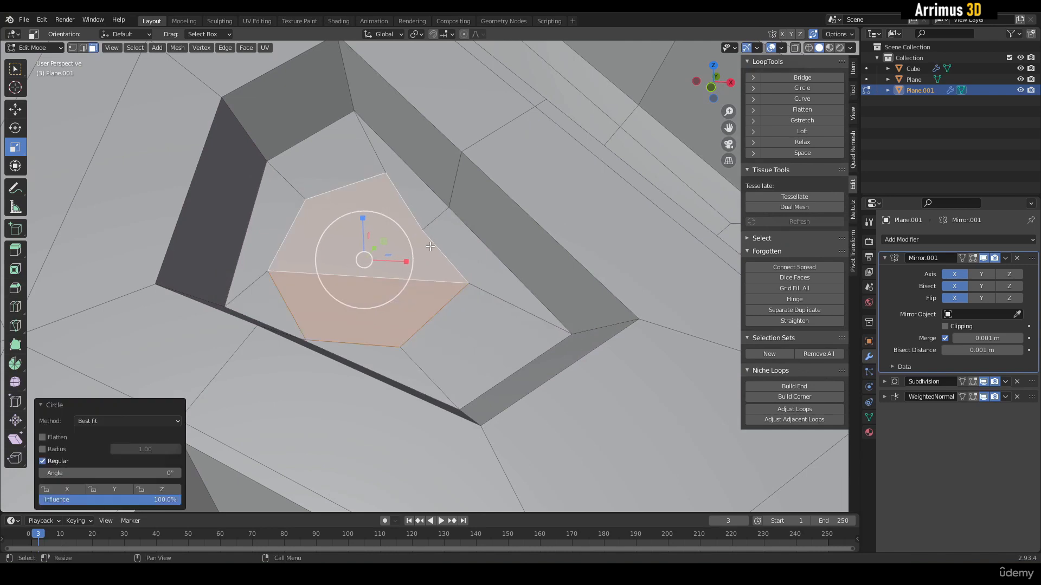
key(alt+c)
drag(409, 237, 386, 287)
Inset the circular faces, extrude them into a hole with the end scaled to 0.787, and inset the hole's floor.
key(i)
click(388, 250)
key(e)
key(s)
click(396, 243)
key(i)
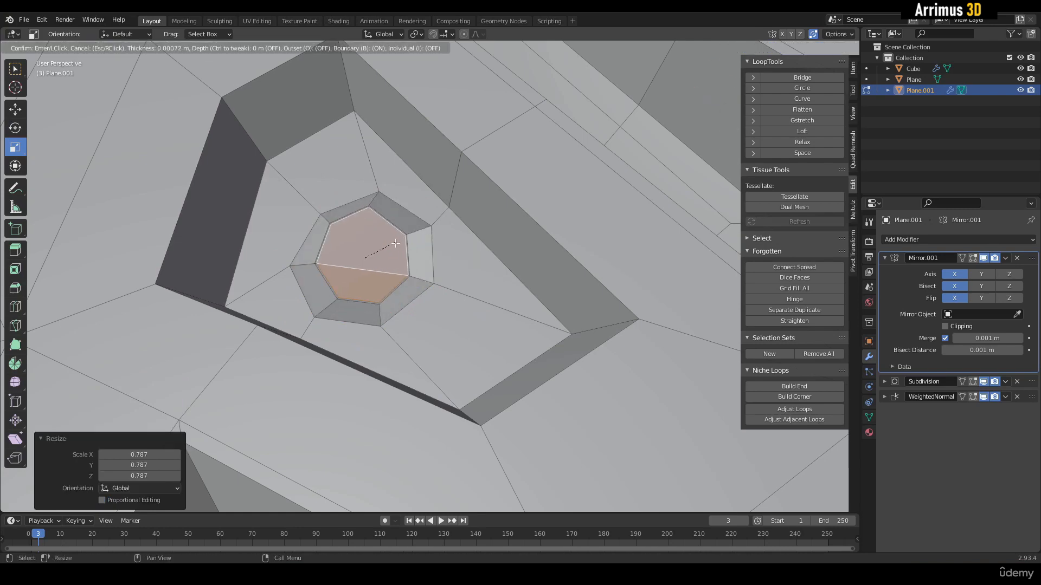
click(389, 245)
Add two supporting edge loops around the angular recess's side wall, the first at factor -0.661, and check the smoothed result.
middle_drag(395, 231, 425, 278)
key(ctrl+r)
drag(423, 254, 416, 240)
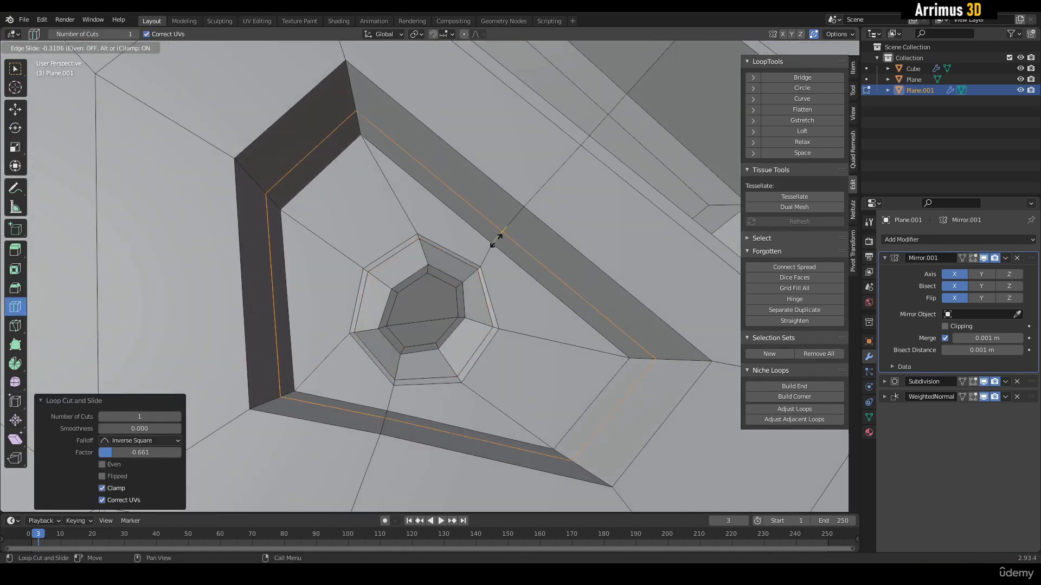
drag(495, 239, 514, 216)
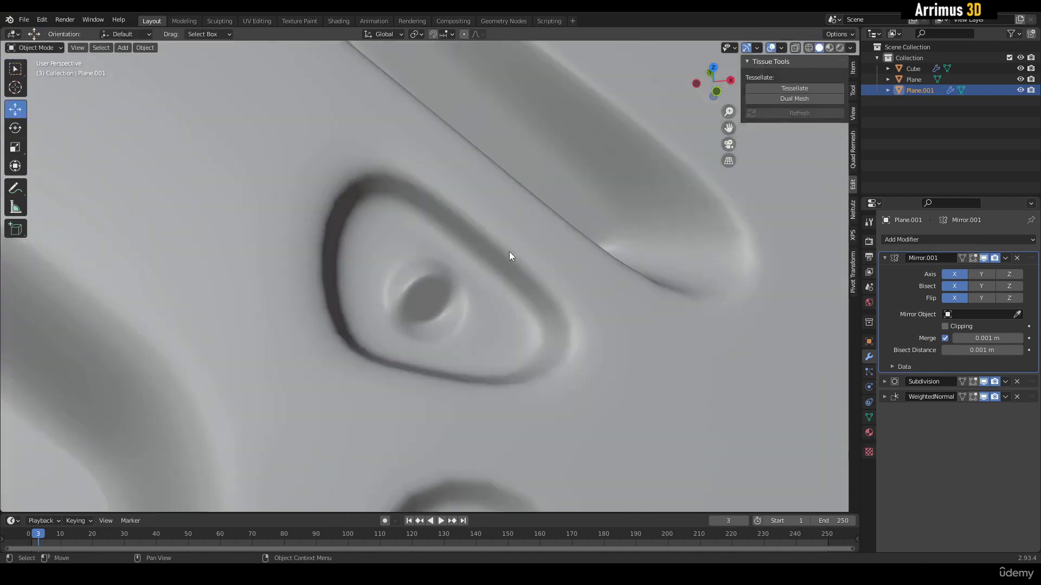
scroll(509, 252, down, 7)
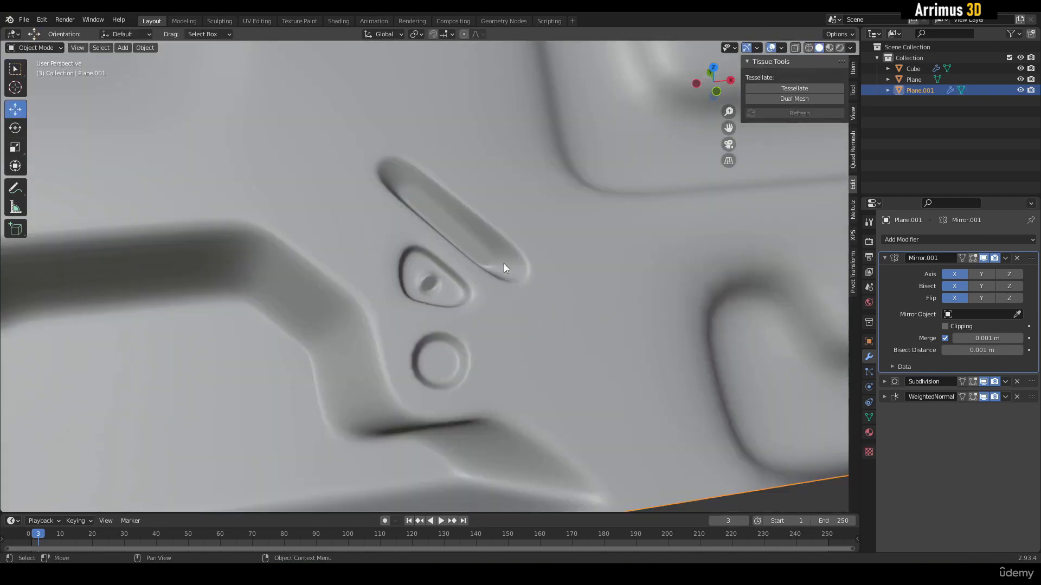
alt+middle_drag(503, 264, 427, 270)
Compare the angular recess's mesh with its smoothed shape, and review the whole mirrored panel.
key(Tab)
scroll(427, 271, up, 2)
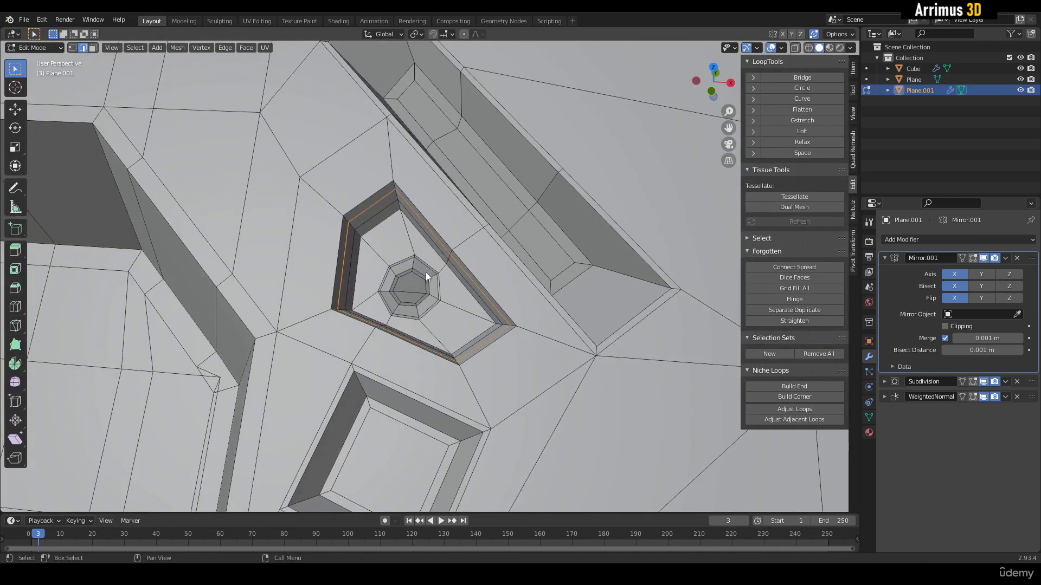
key(Tab)
scroll(427, 270, up, 3)
key(Tab)
scroll(431, 271, down, 2)
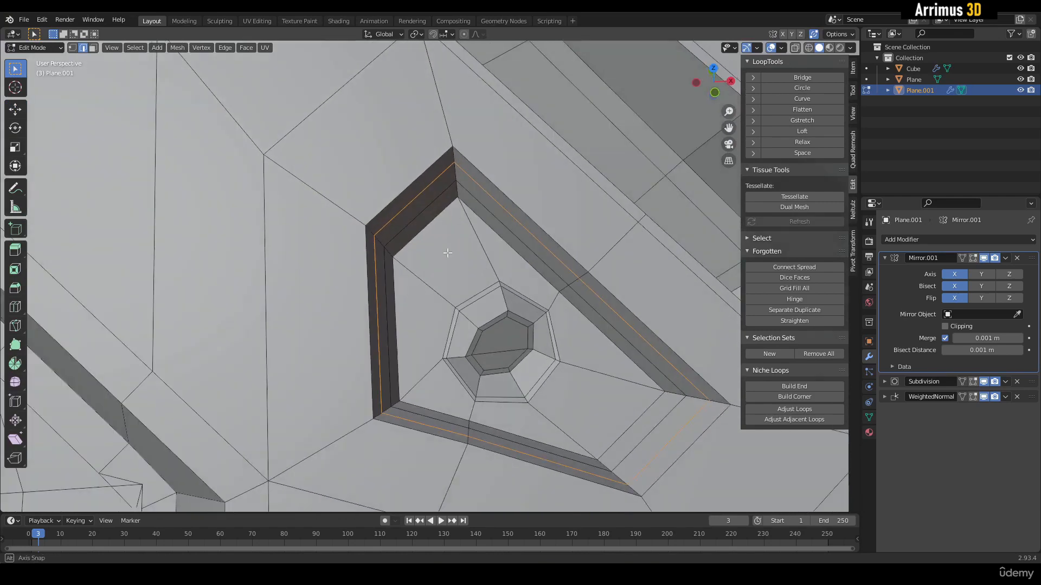
middle_drag(431, 271, 450, 271)
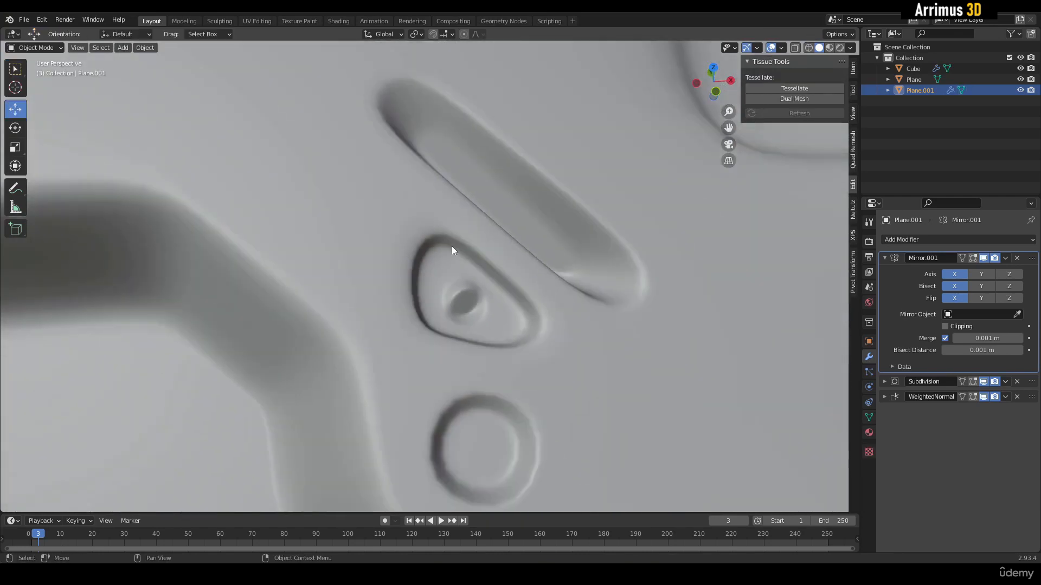
scroll(451, 246, down, 3)
scroll(456, 243, down, 6)
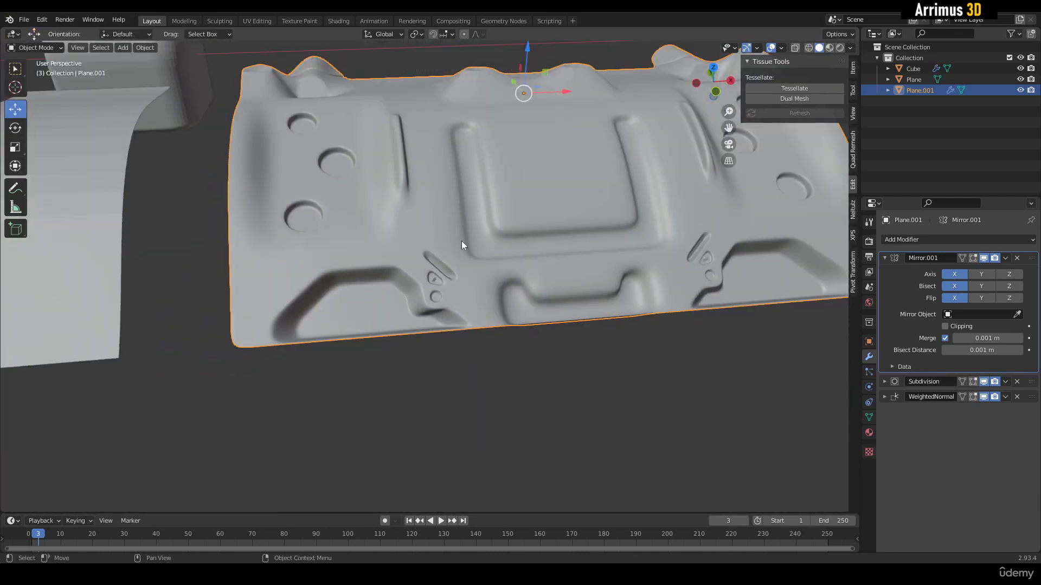
middle_drag(461, 240, 476, 231)
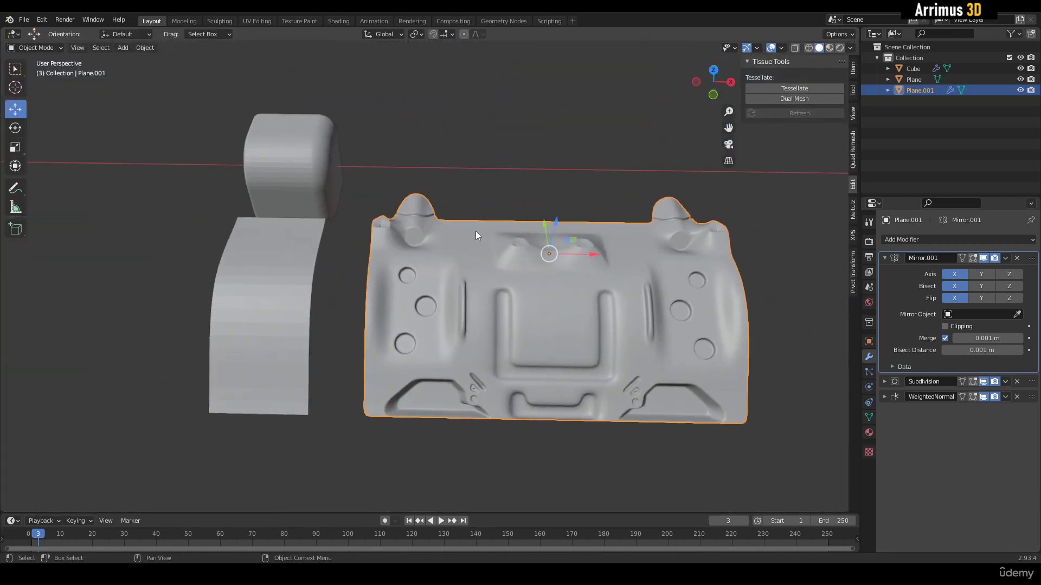
click(851, 48)
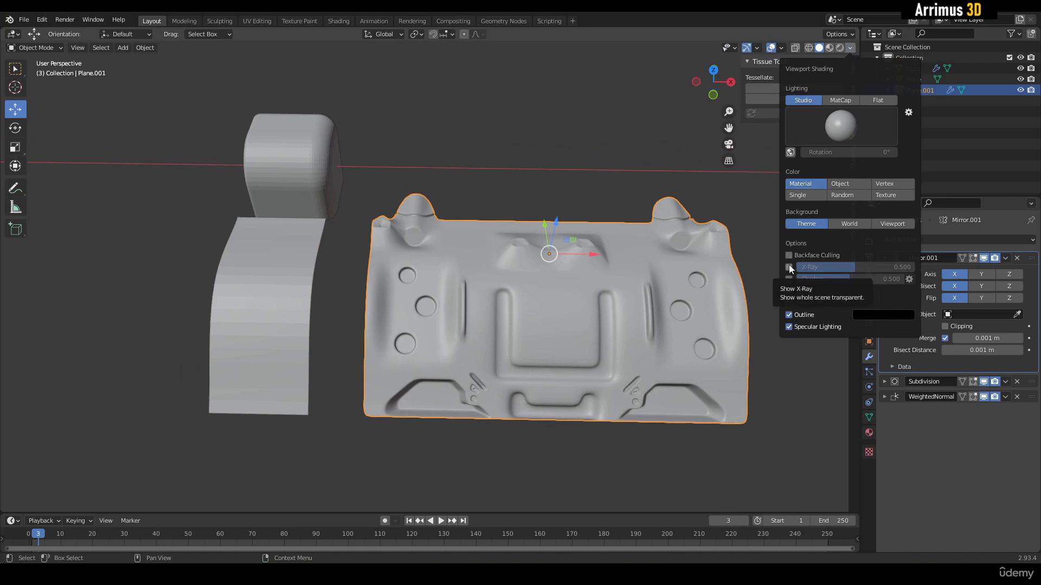
click(502, 164)
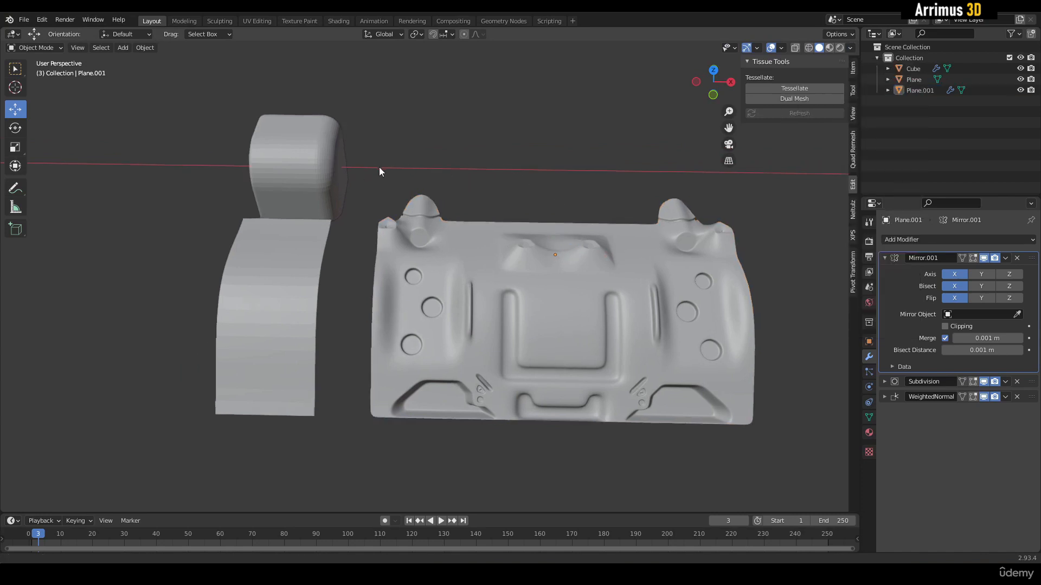
Select the rounded cube and open its mesh for editing.
mouse_move(379, 167)
shift+middle_down()
mouse_move(484, 193)
mouse_move(561, 291)
mouse_move(493, 270)
shift+middle_up()
click(513, 270)
key(Tab)
scroll(455, 195, up, 5)
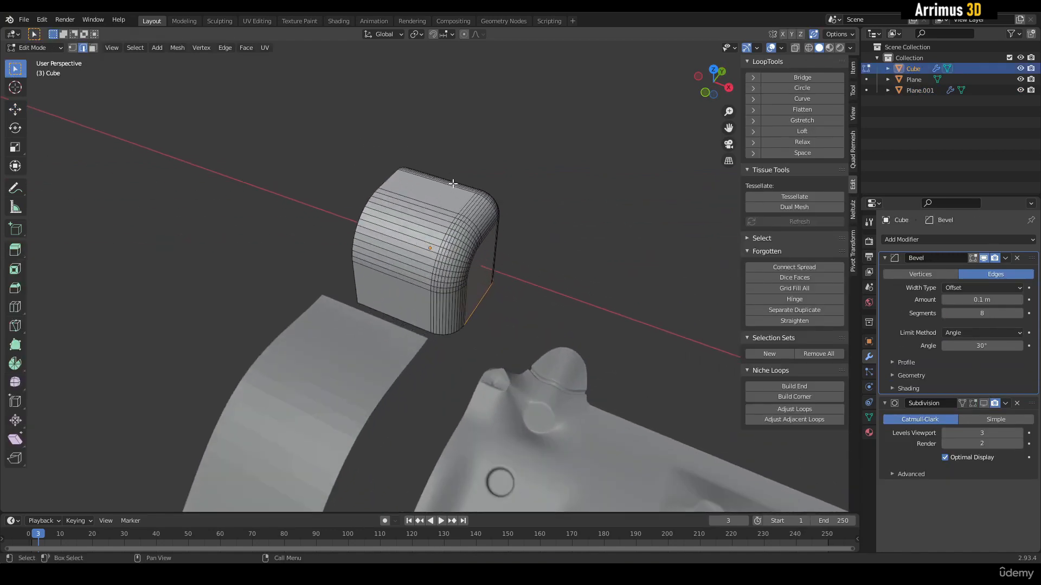
Return the cube to Object Mode and look up the Frame Selected command for the viewport.
alt+middle_drag(485, 230, 499, 238)
scroll(488, 230, down, 2)
middle_drag(459, 209, 516, 216)
scroll(500, 251, down, 2)
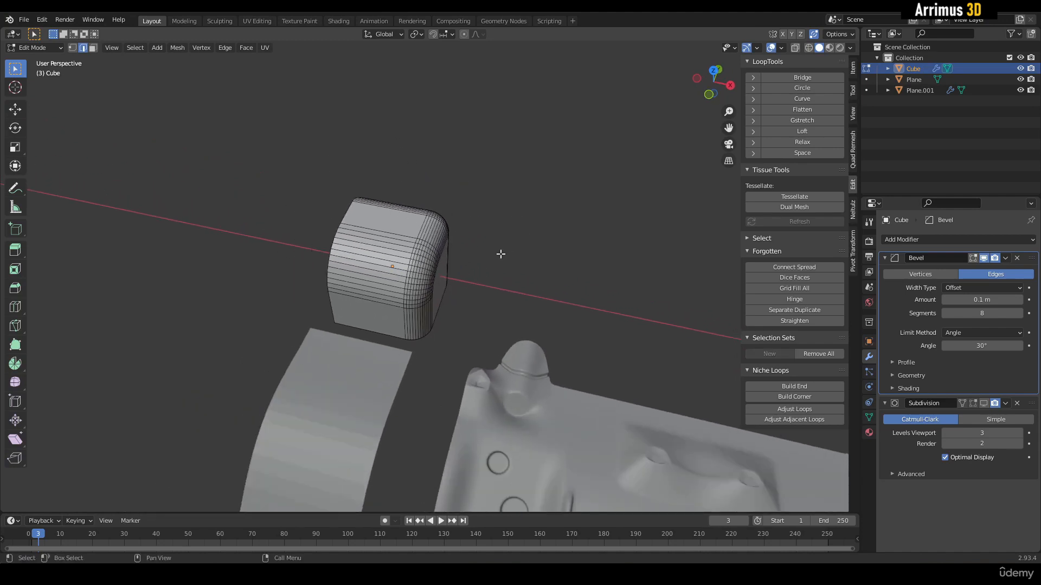
key(Tab)
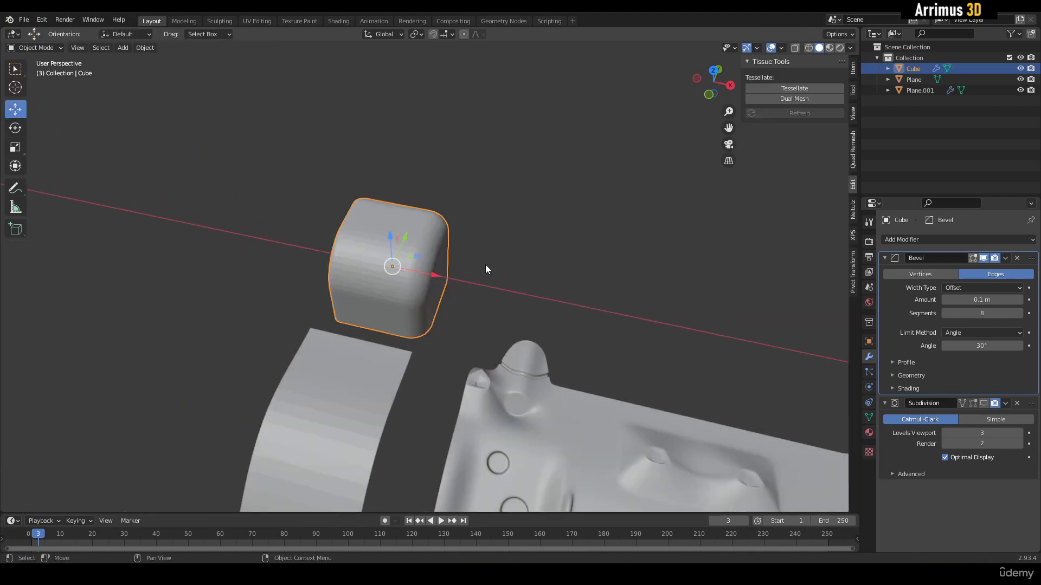
click(95, 48)
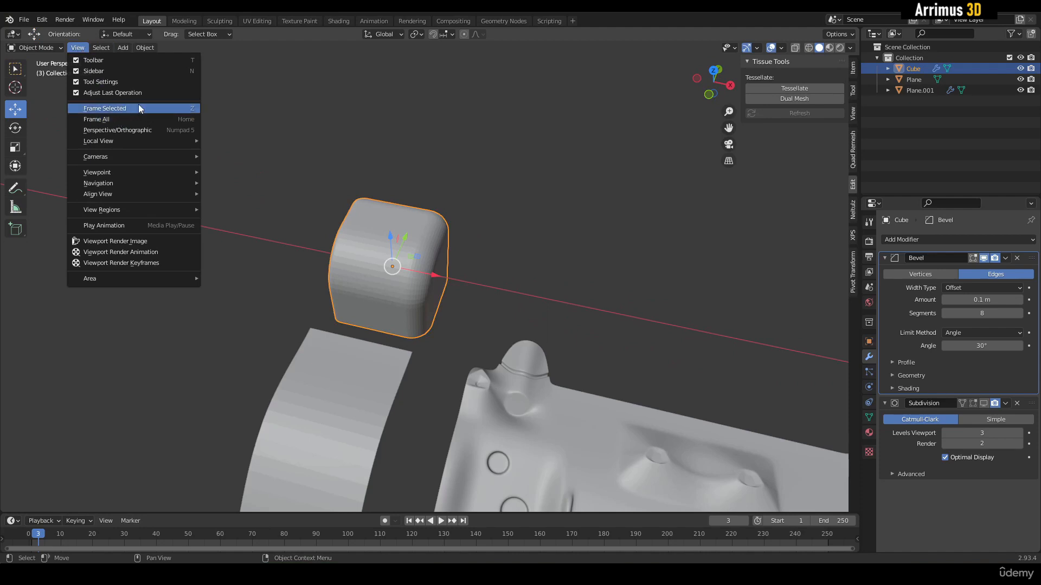
click(82, 48)
click(457, 209)
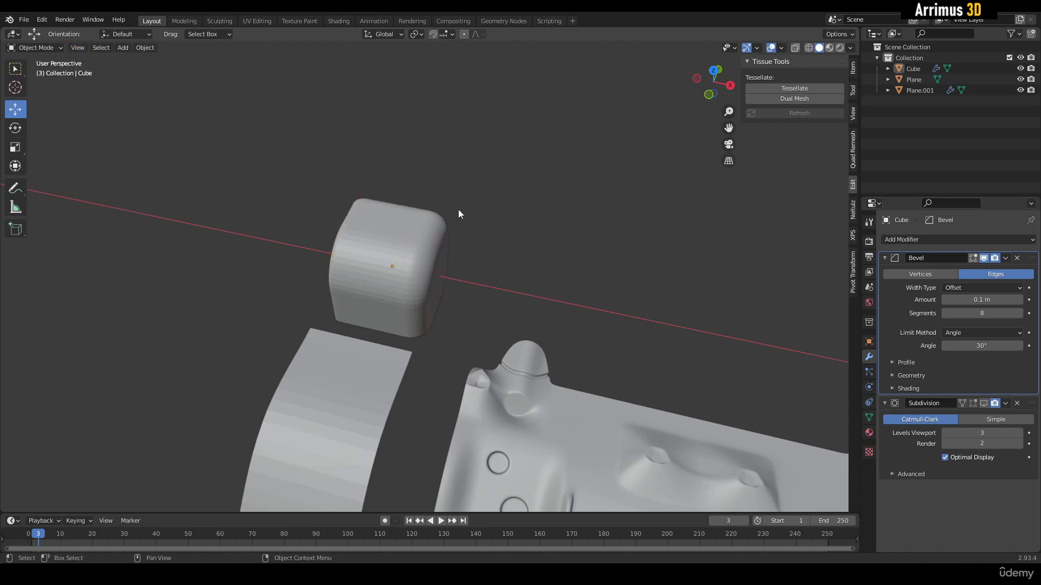
Frame the rounded cube, the curved strip and the mirrored panel in turn, and reselect the cube.
click(411, 252)
scroll(411, 253, down, 4)
key(KP_Decimal)
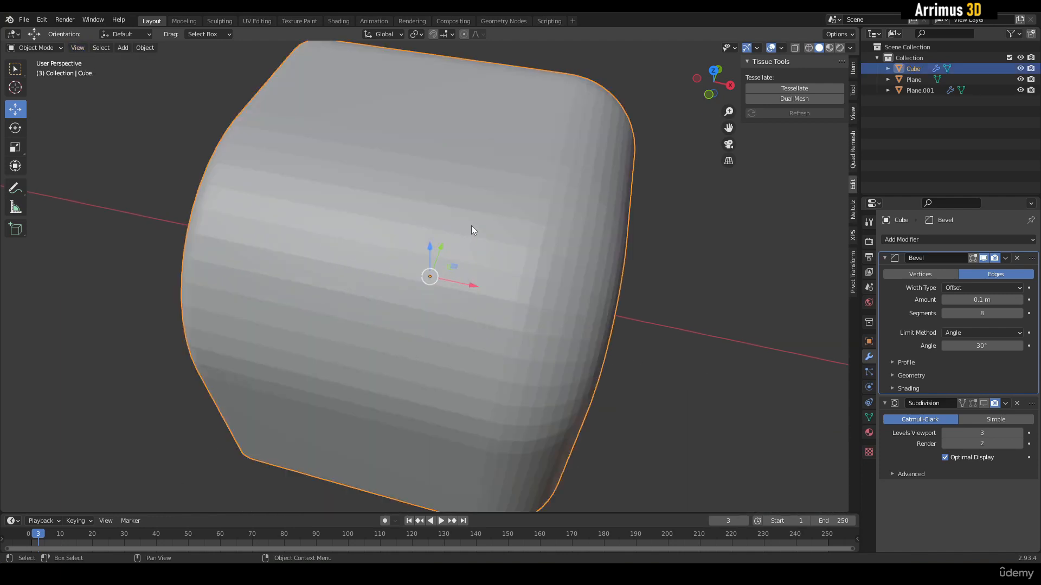
scroll(471, 226, down, 5)
click(369, 422)
key(KP_Decimal)
click(665, 329)
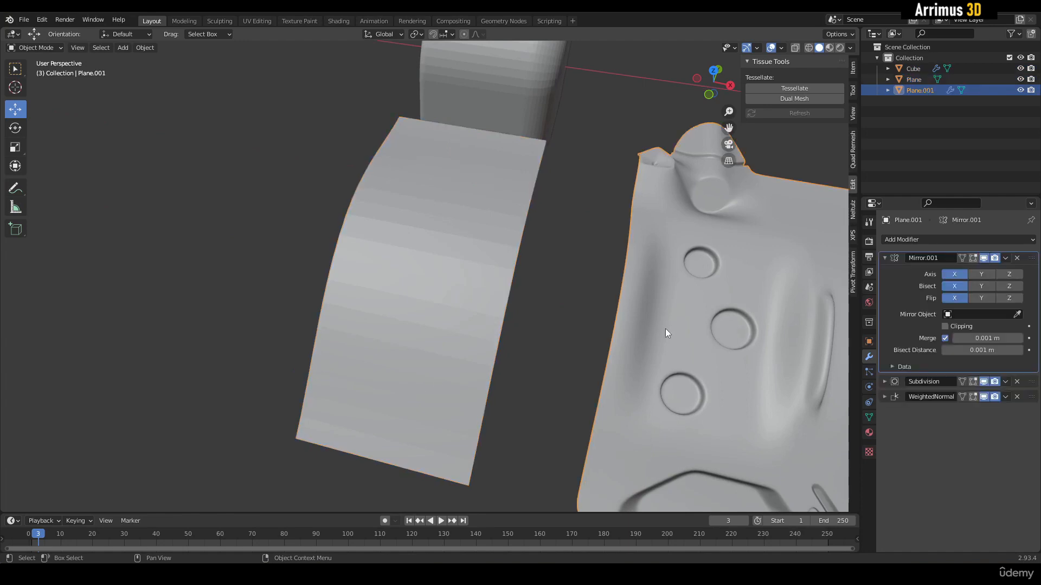
key(KP_Decimal)
click(271, 125)
key(KP_Decimal)
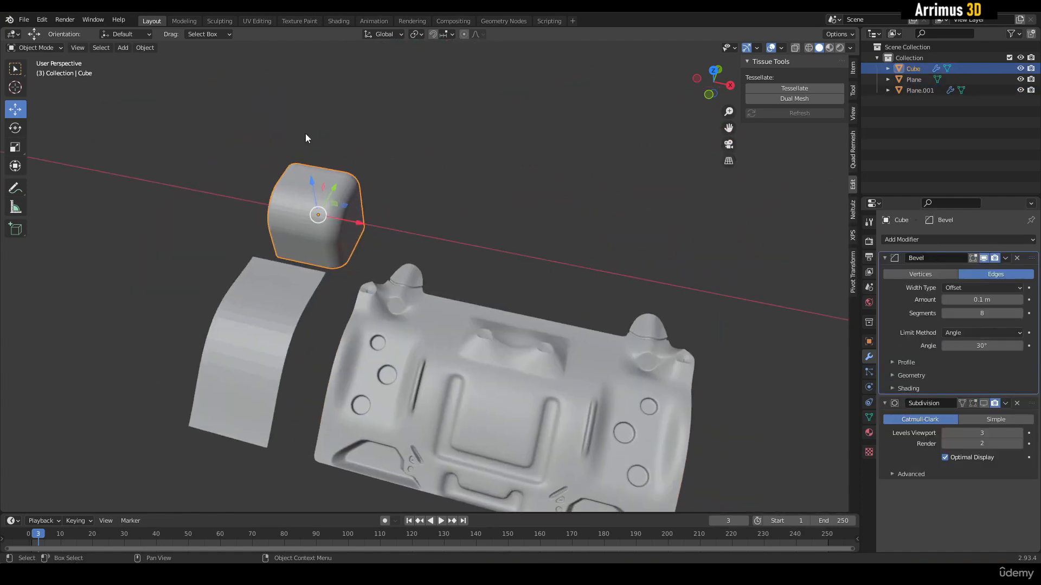
Look up the Toggle Local View command, and isolate the rounded cube in local view to inspect it.
click(78, 47)
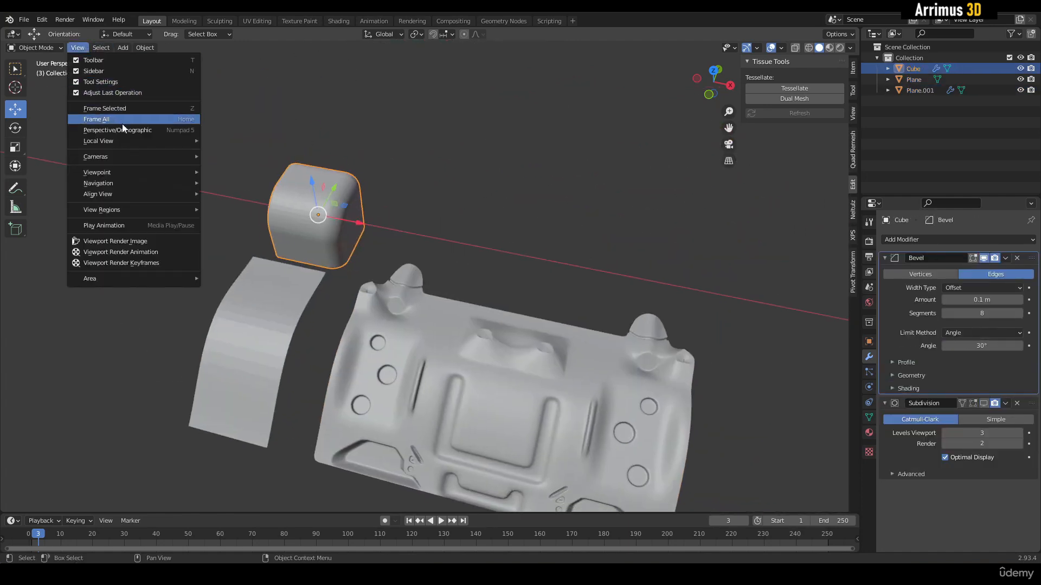
mouse_move(121, 141)
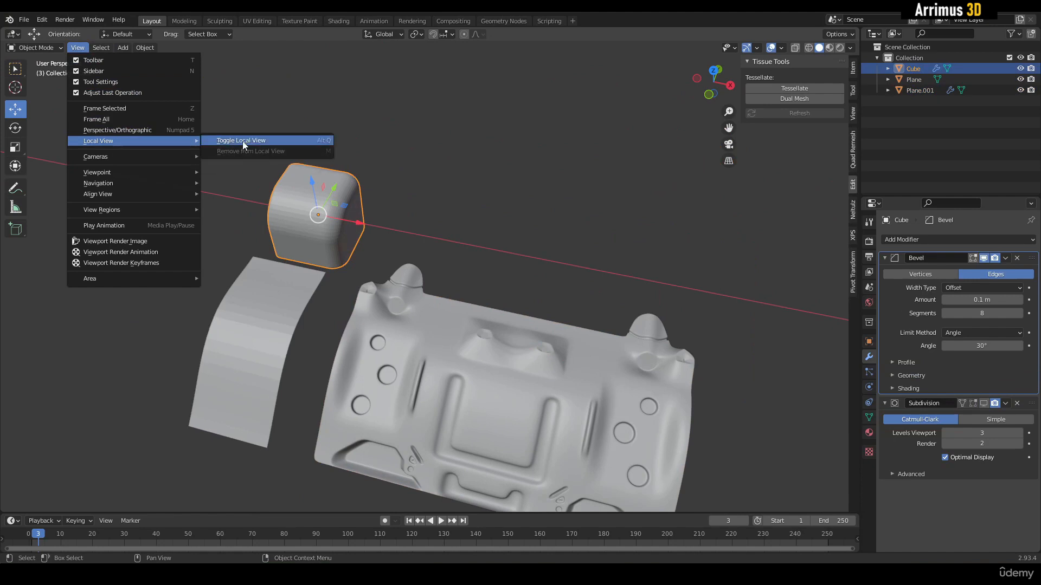
click(486, 171)
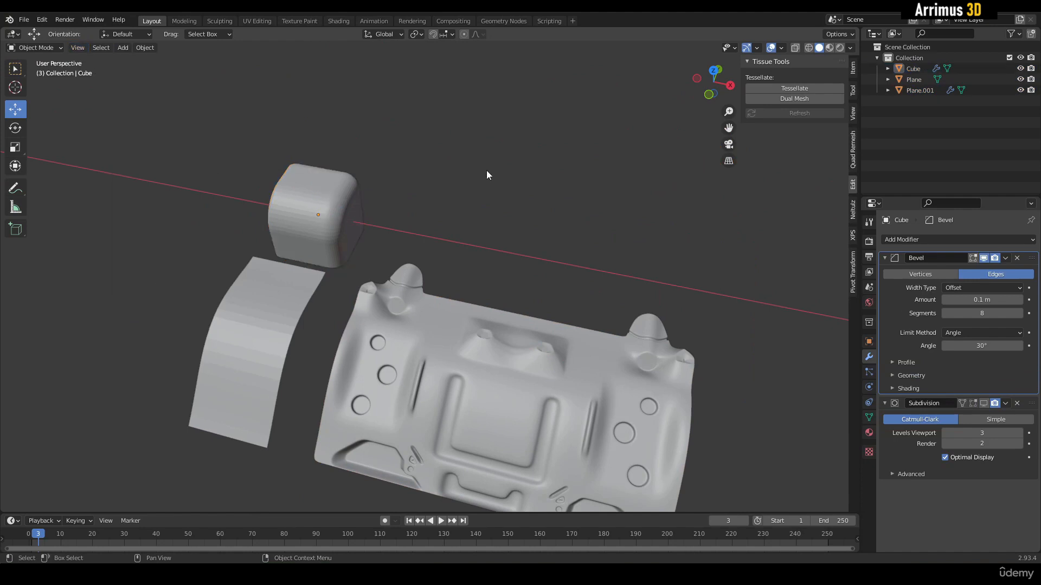
click(324, 185)
key(alt+q)
scroll(401, 268, down, 6)
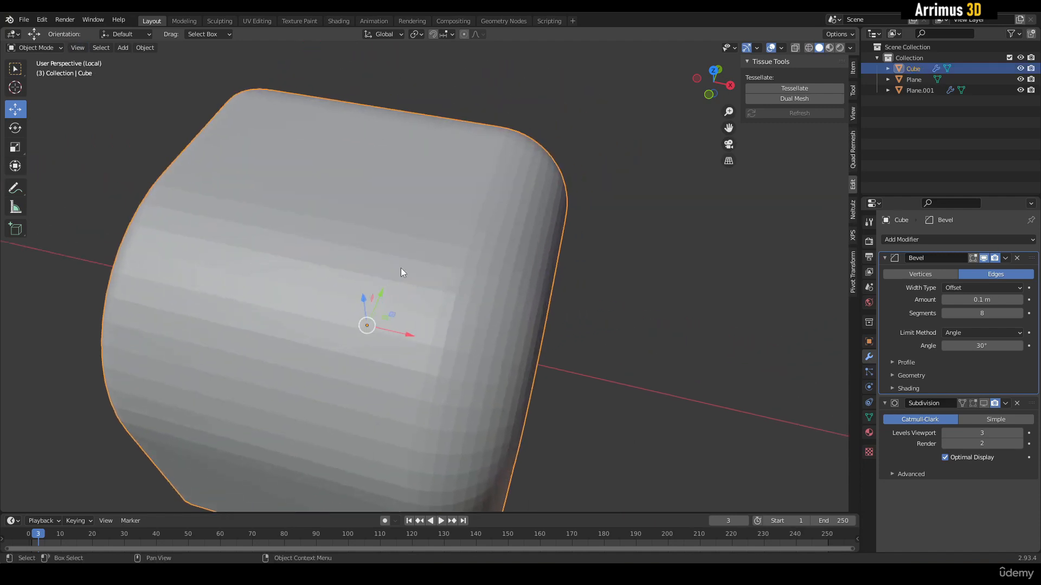
middle_drag(523, 300, 447, 210)
alt+drag(447, 206, 441, 205)
scroll(440, 205, down, 3)
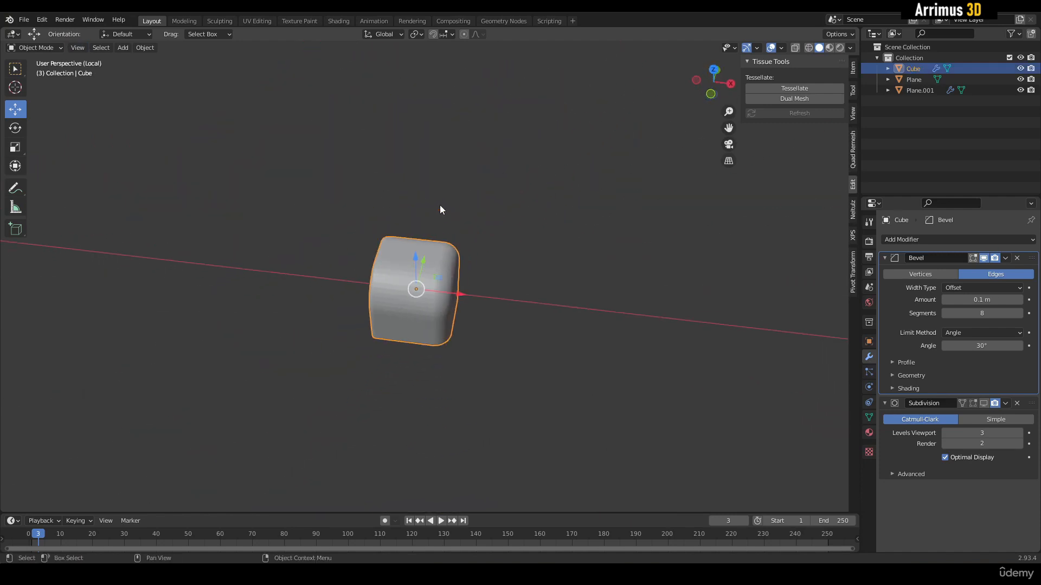
Toggle local view off and on for the cube, ending with the full scene.
key(alt+q)
key(slash)
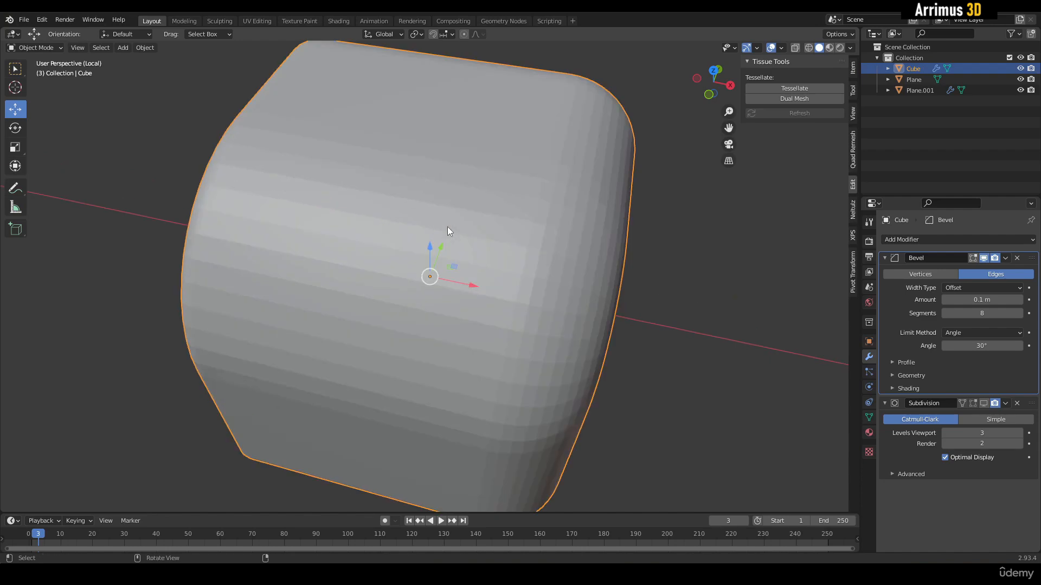
key(slash)
key(slash)
key(slash)
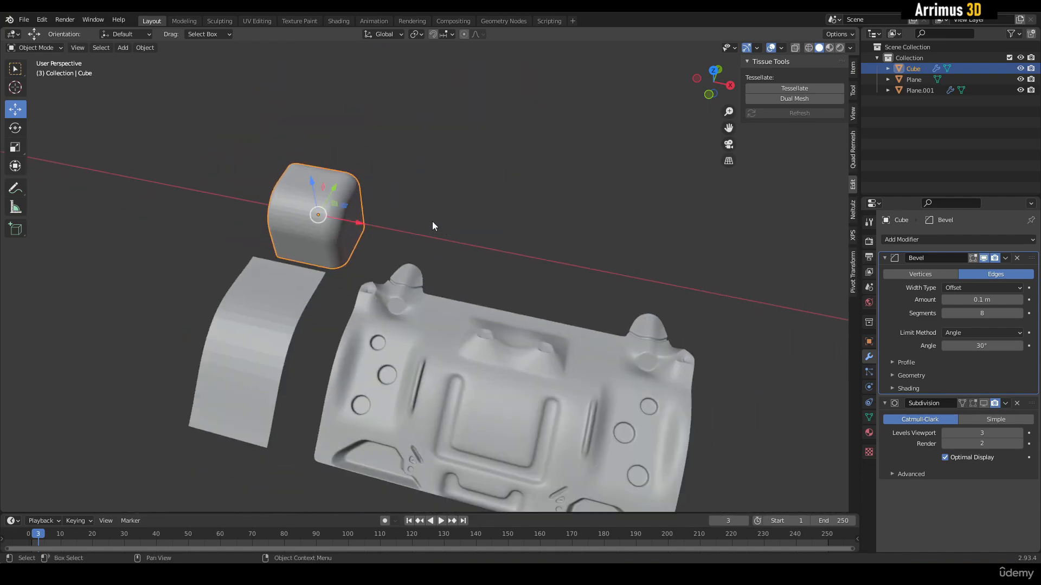
Isolate the rounded cube in local view again and open its mesh for editing.
click(476, 219)
click(303, 202)
key(slash)
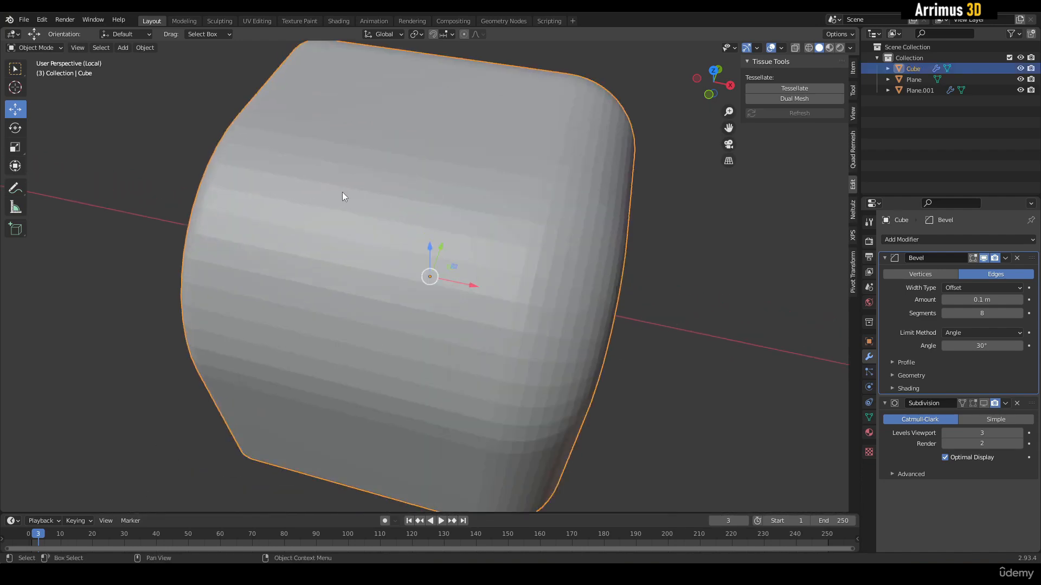
key(Tab)
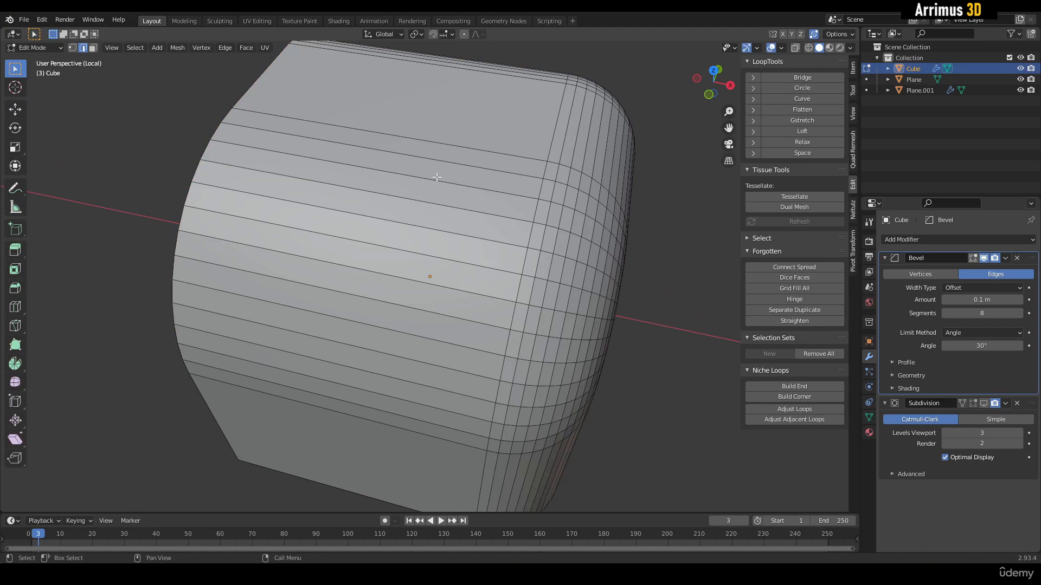
Box-select the cube's faces in face select mode with X-ray off, inspect its other sides, and clear the selection.
scroll(436, 177, down, 5)
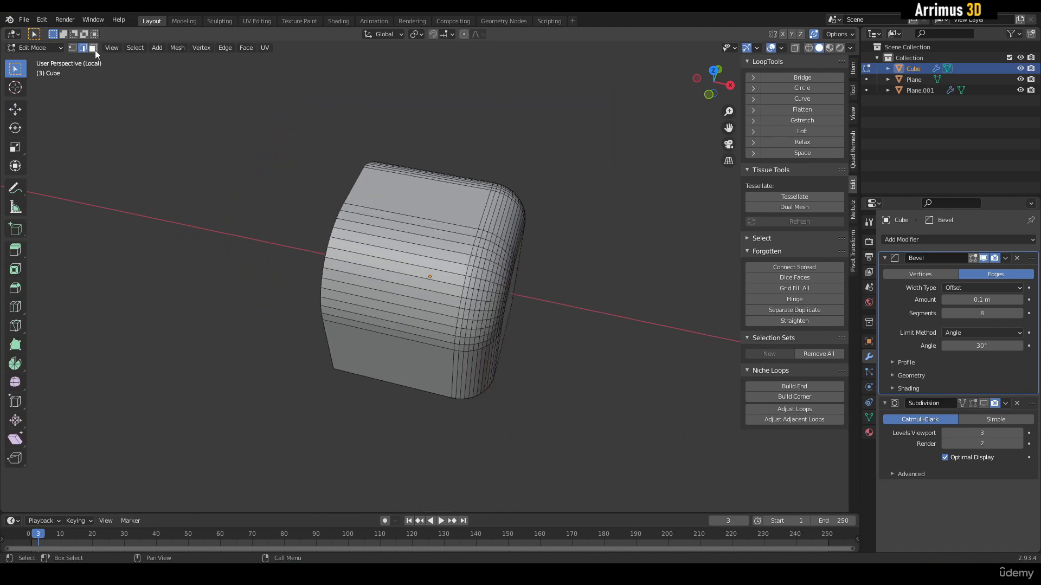
key(3)
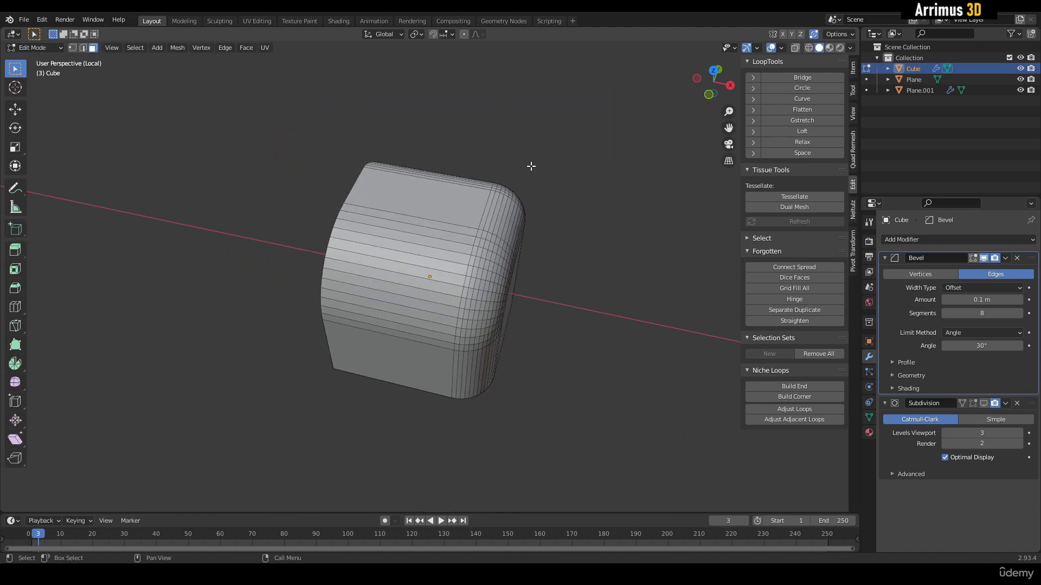
scroll(347, 164, down, 3)
drag(197, 126, 469, 395)
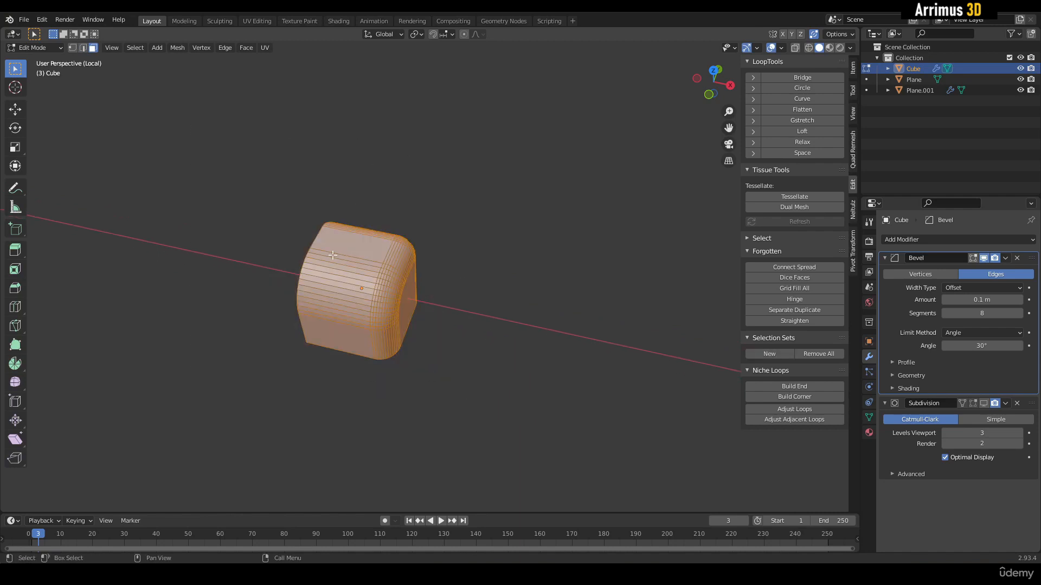
middle_drag(333, 255, 385, 212)
middle_drag(476, 195, 283, 278)
scroll(404, 184, up, 2)
click(587, 209)
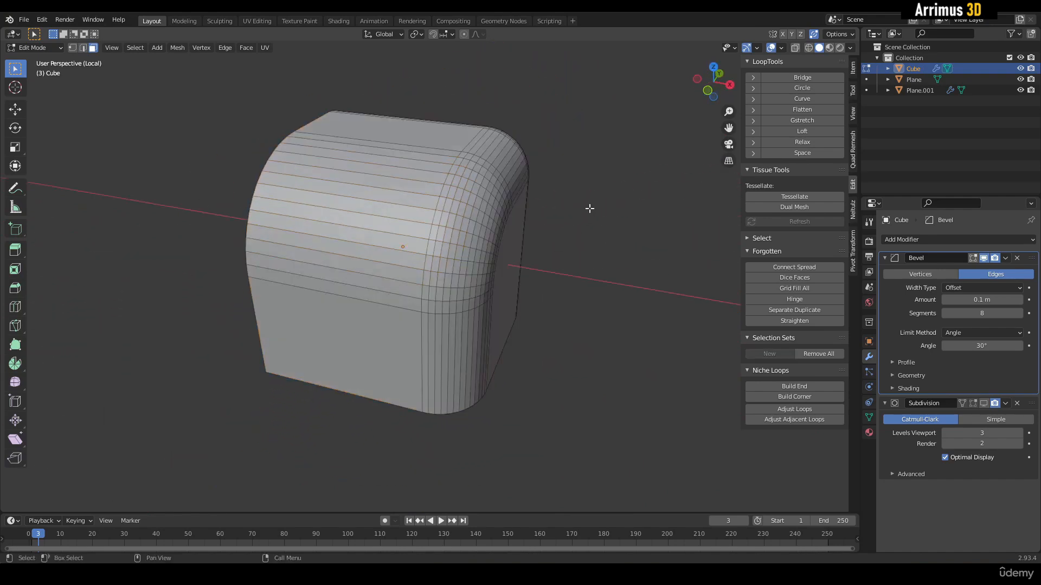
scroll(513, 242, down, 3)
shift+middle_drag(588, 209, 512, 254)
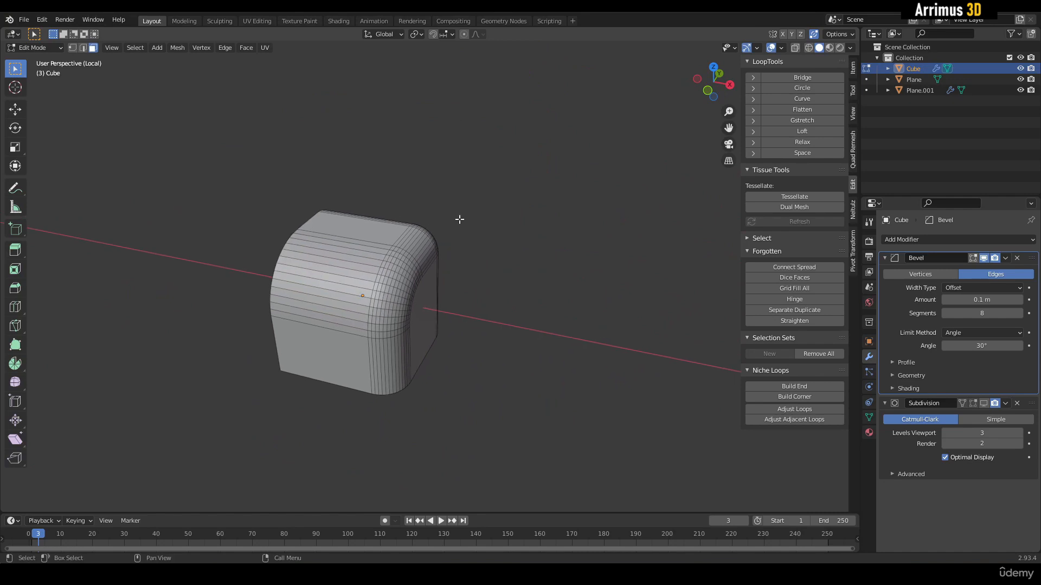
Box-select all the cube's faces through the mesh with X-ray on, and turn X-ray off to check the selection.
click(779, 46)
click(850, 47)
key(alt+z)
middle_drag(532, 249, 374, 190)
drag(256, 140, 552, 434)
middle_drag(554, 421, 482, 344)
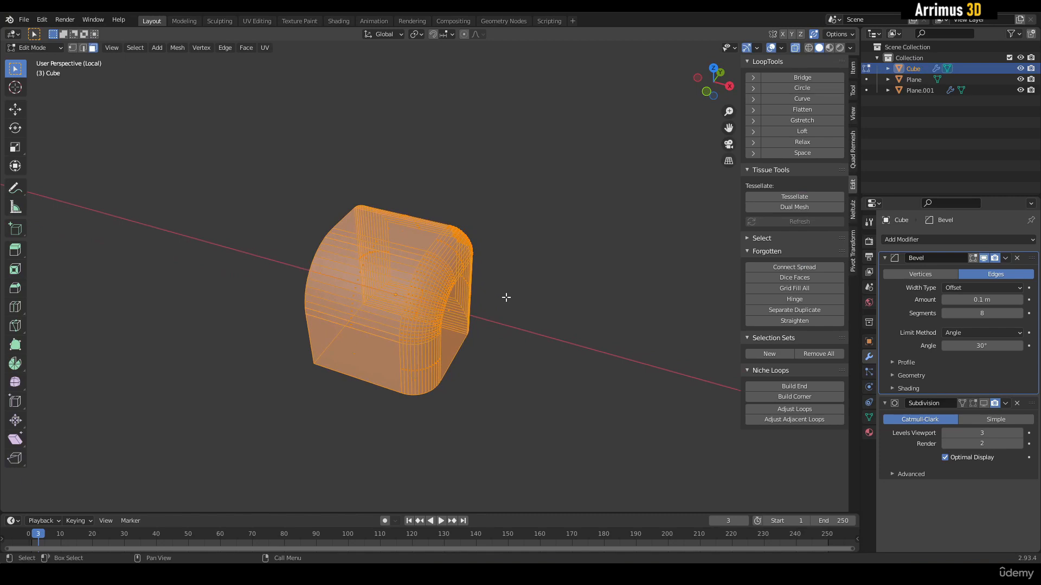
middle_drag(506, 288, 388, 295)
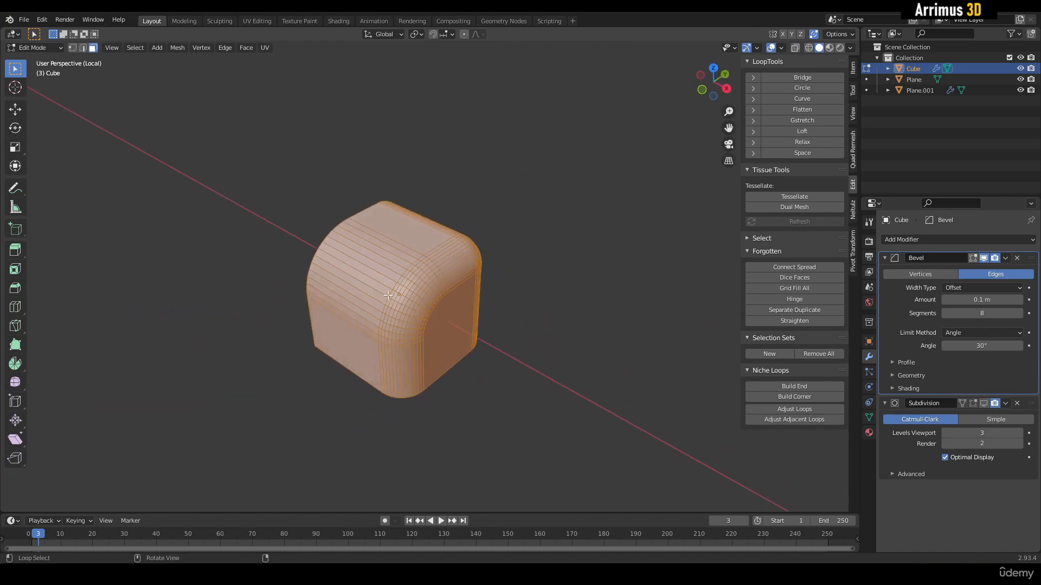
Return to Object Mode and toggle the wireframe overlay on the cube, leaving it displayed.
key(Tab)
scroll(436, 270, up, 2)
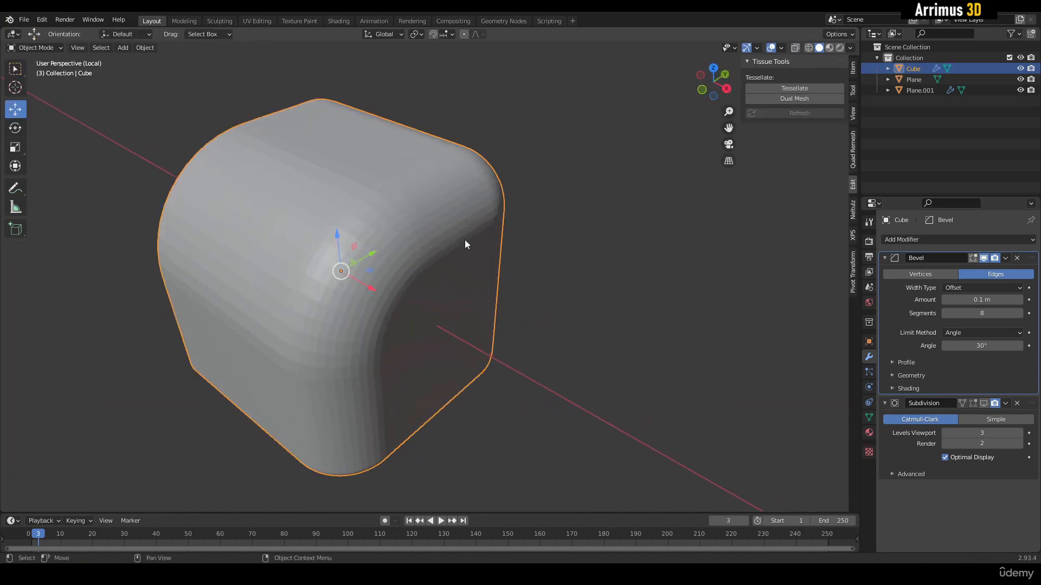
key(F4)
key(F4)
key(F4)
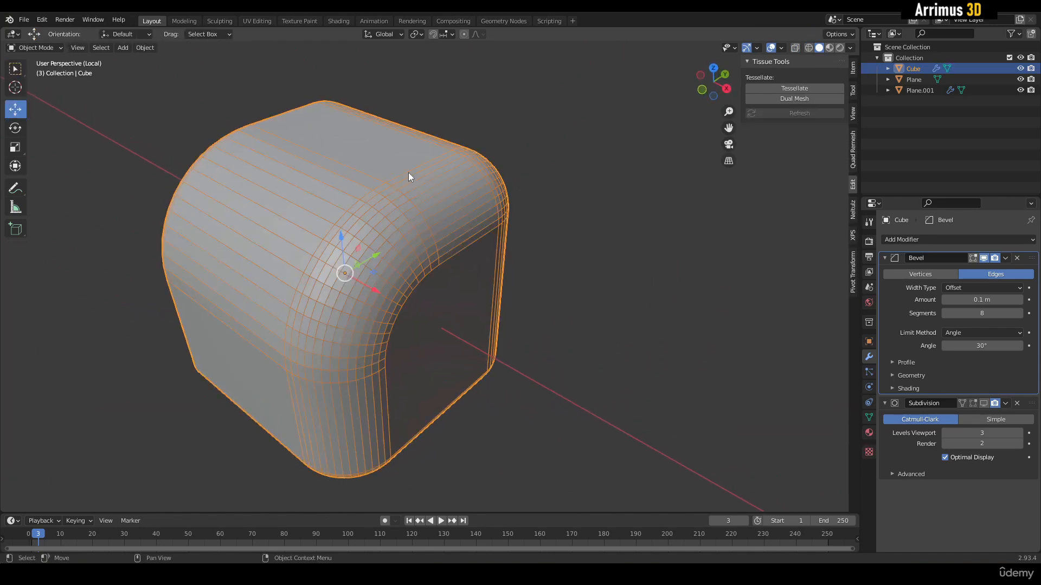
shift+middle_drag(374, 217, 444, 241)
key(F4)
key(F4)
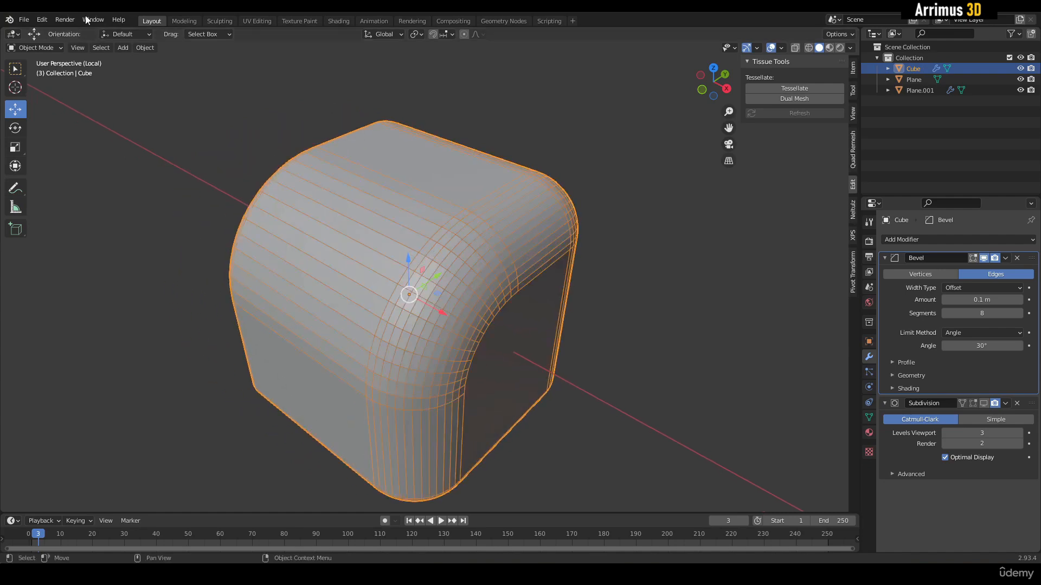
Search the keymap preferences by key binding for "f4" and expand the Context Toggle entry to examine its settings.
click(41, 19)
click(67, 175)
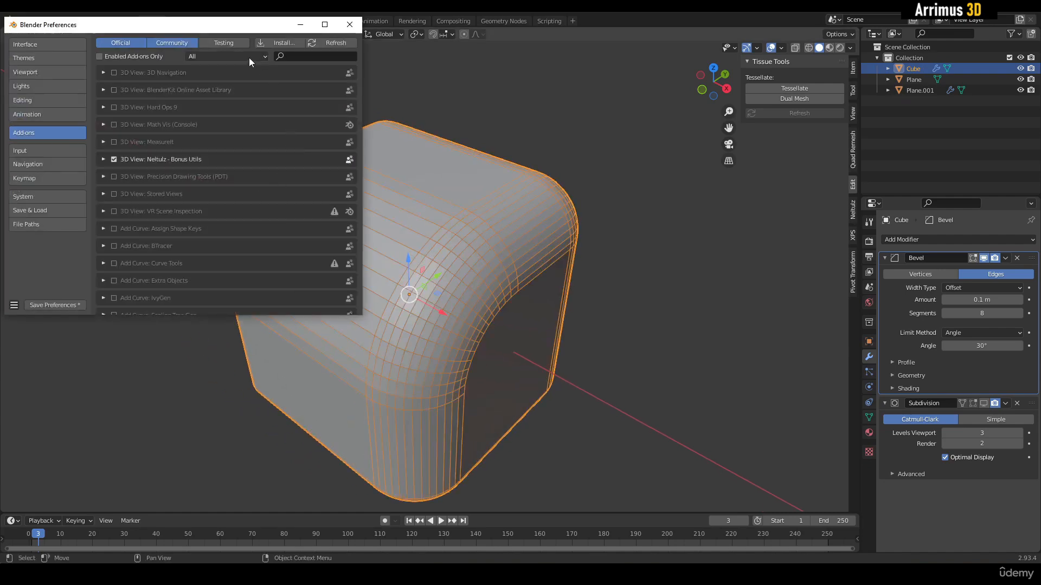
click(37, 180)
click(181, 57)
click(278, 56)
text(f4)
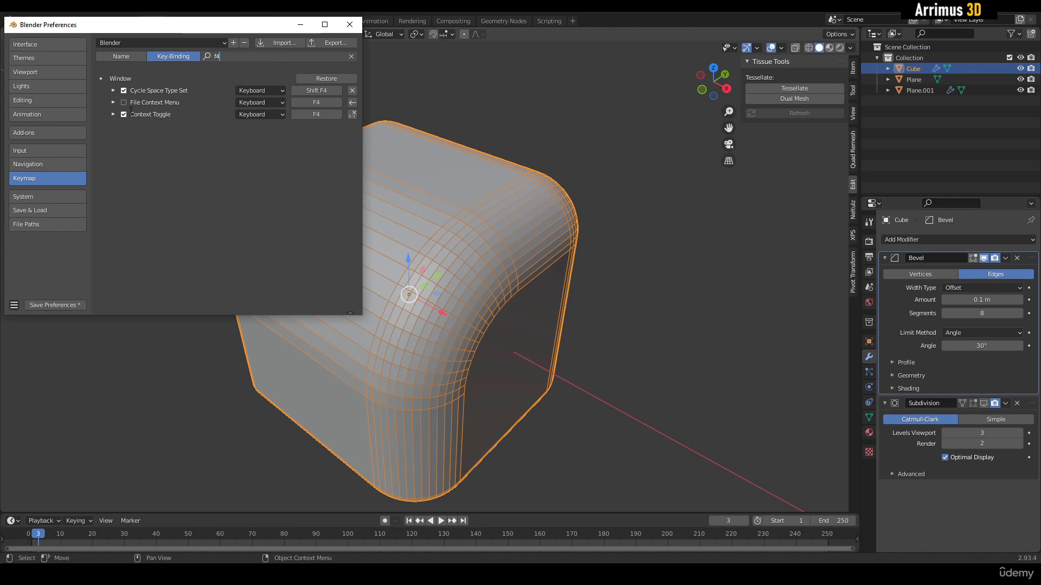
click(110, 115)
click(112, 114)
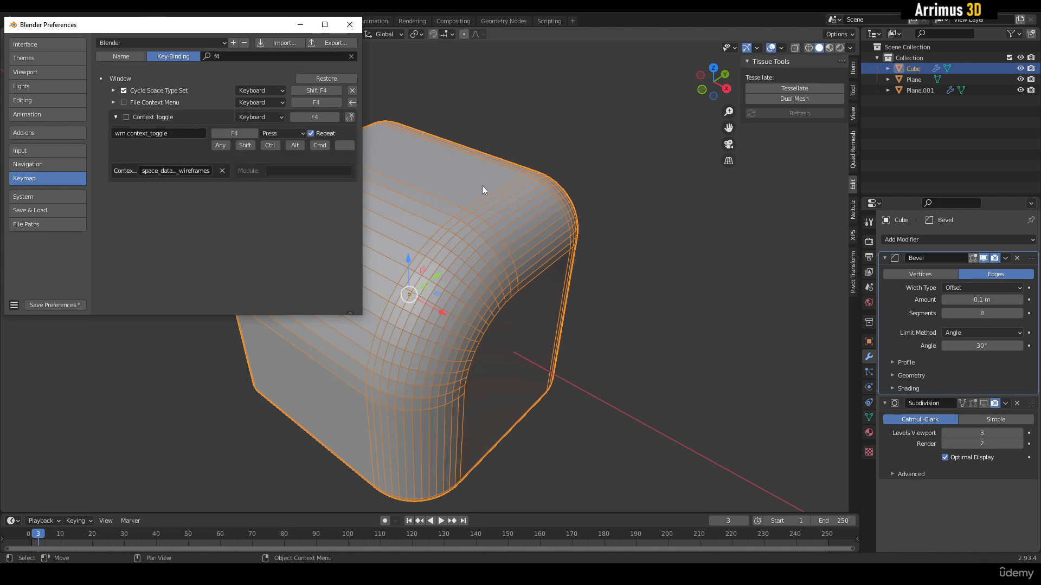
shift+middle_drag(482, 186, 609, 215)
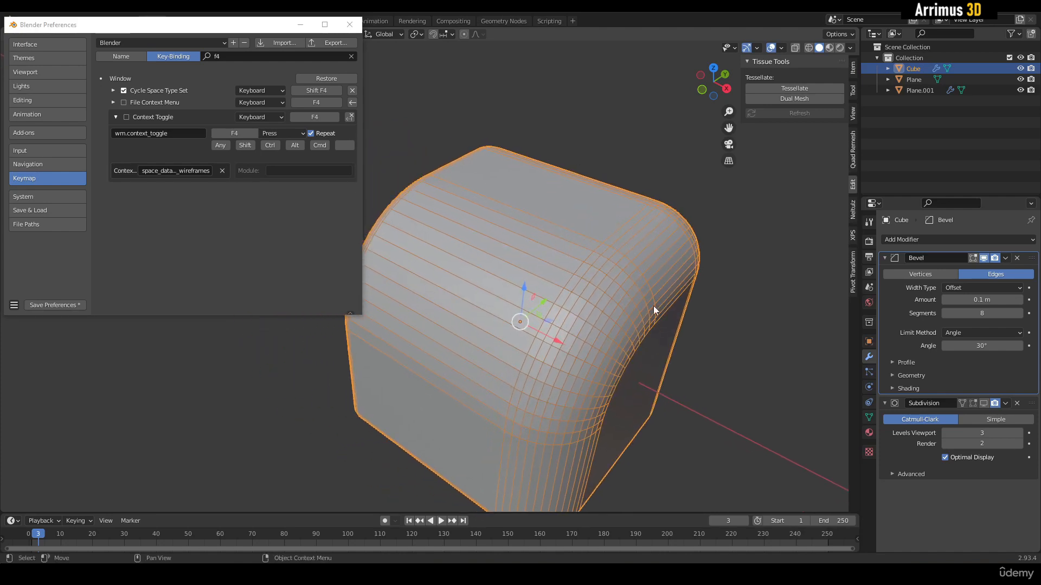
Enable the Context Toggle F4 key binding and review its wireframes context attribute.
click(127, 117)
click(116, 117)
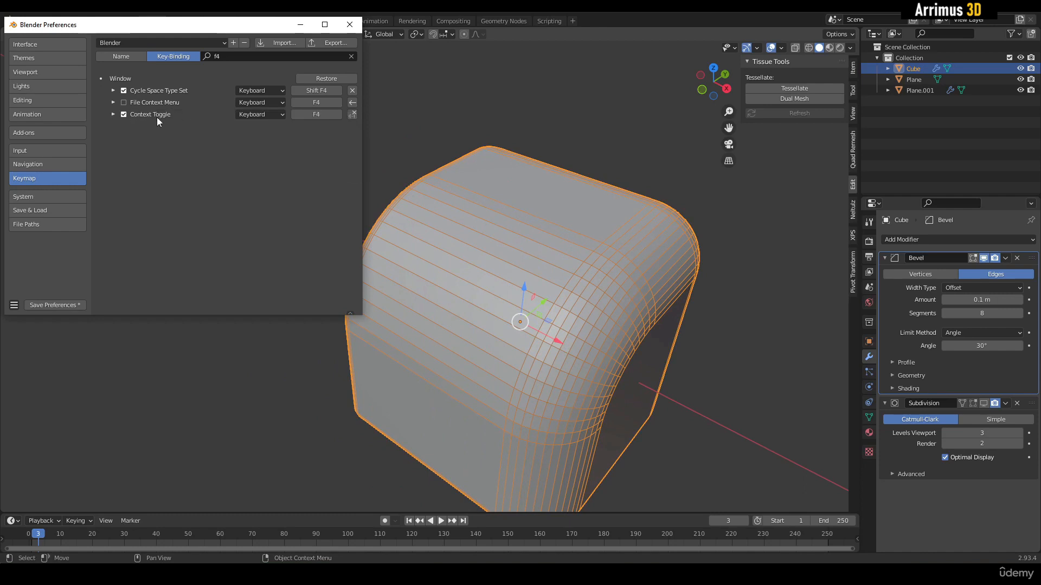
click(113, 115)
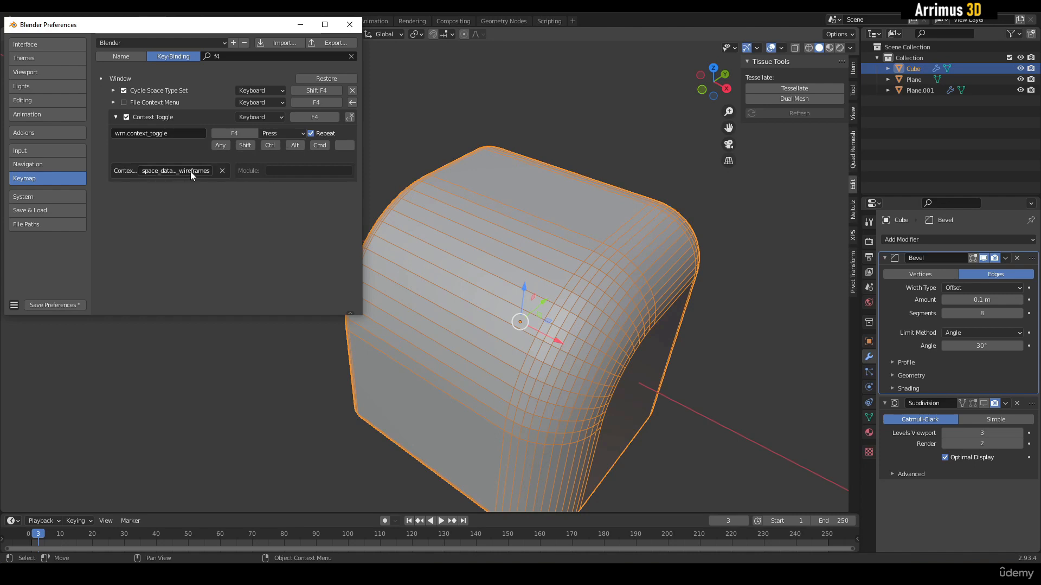
click(115, 116)
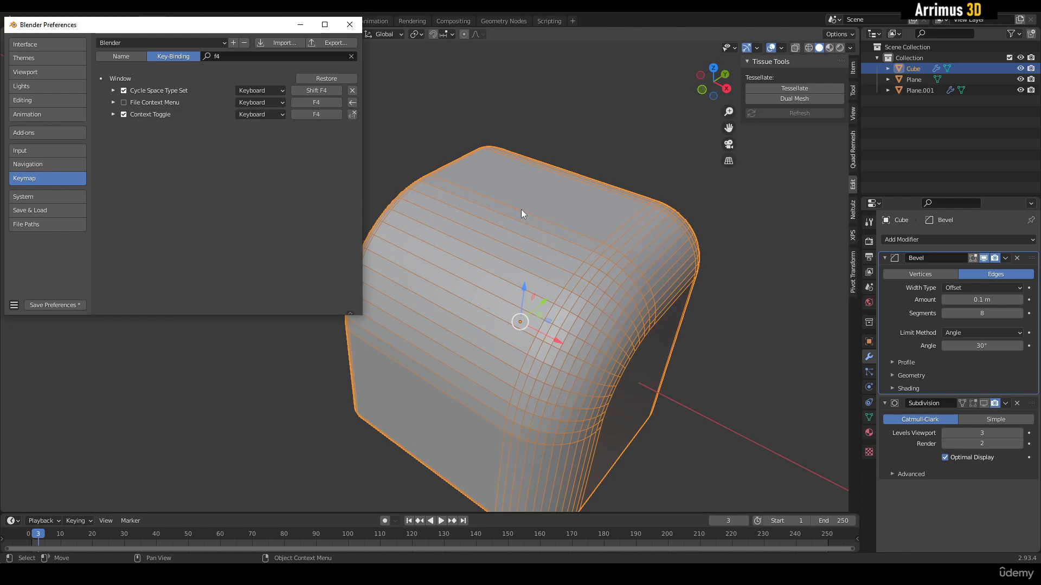
Enable the conflicting File Context Menu F4 binding, test the shortcut over the viewport, and disable the binding again.
middle_drag(532, 185, 504, 236)
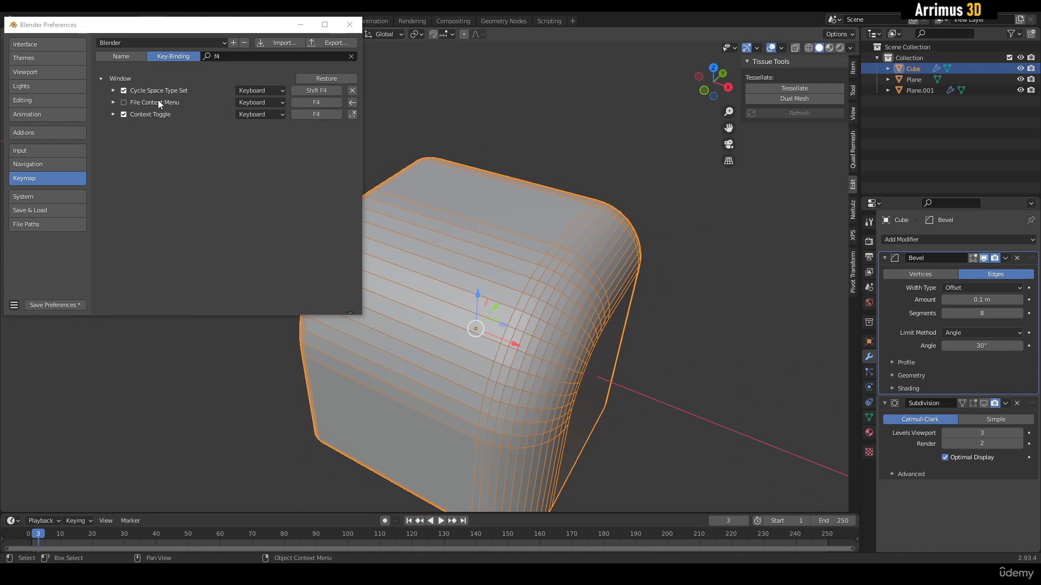
click(124, 102)
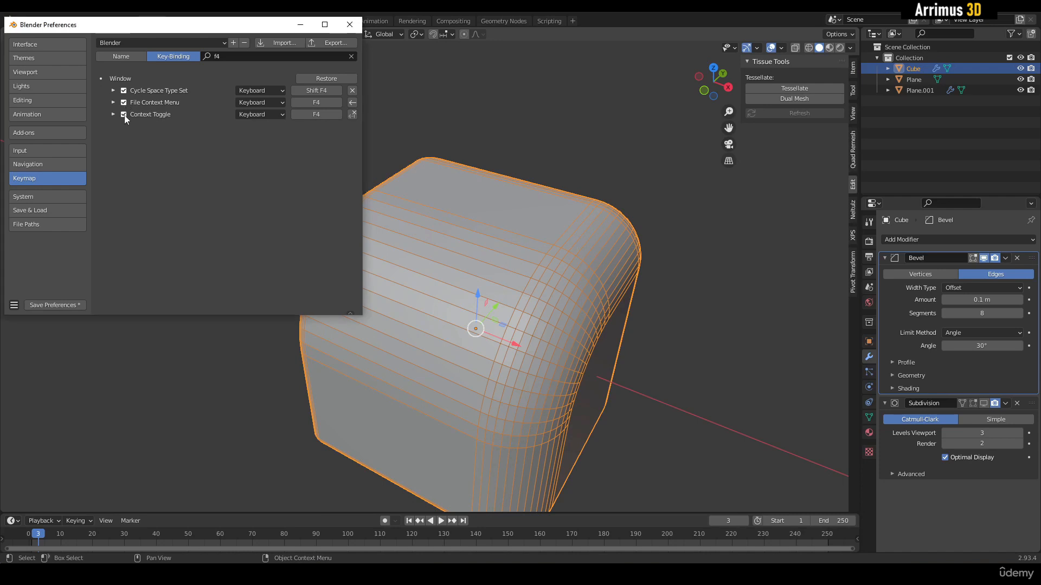
middle_drag(515, 217, 535, 210)
key(F4)
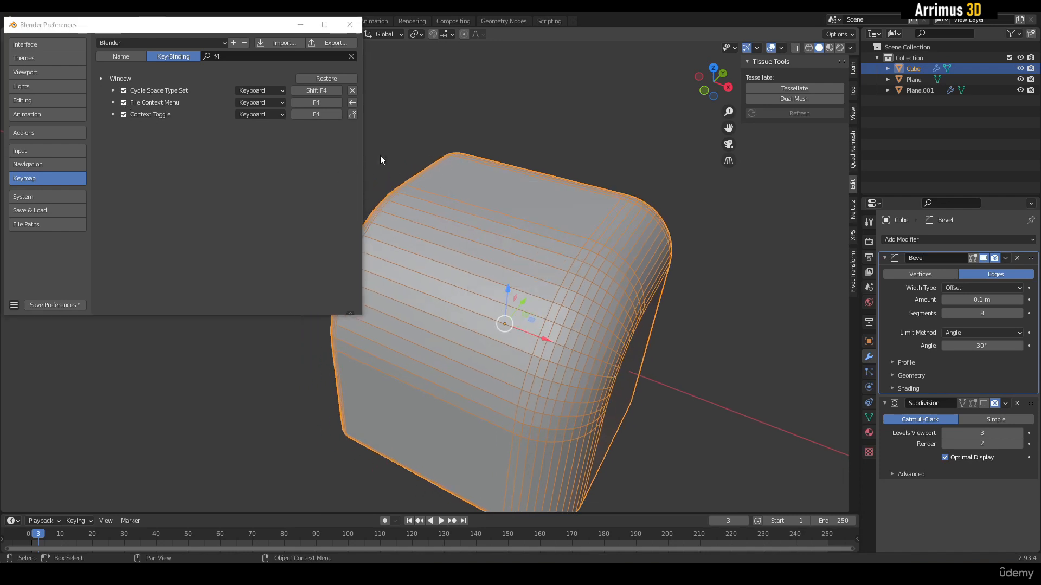
click(124, 103)
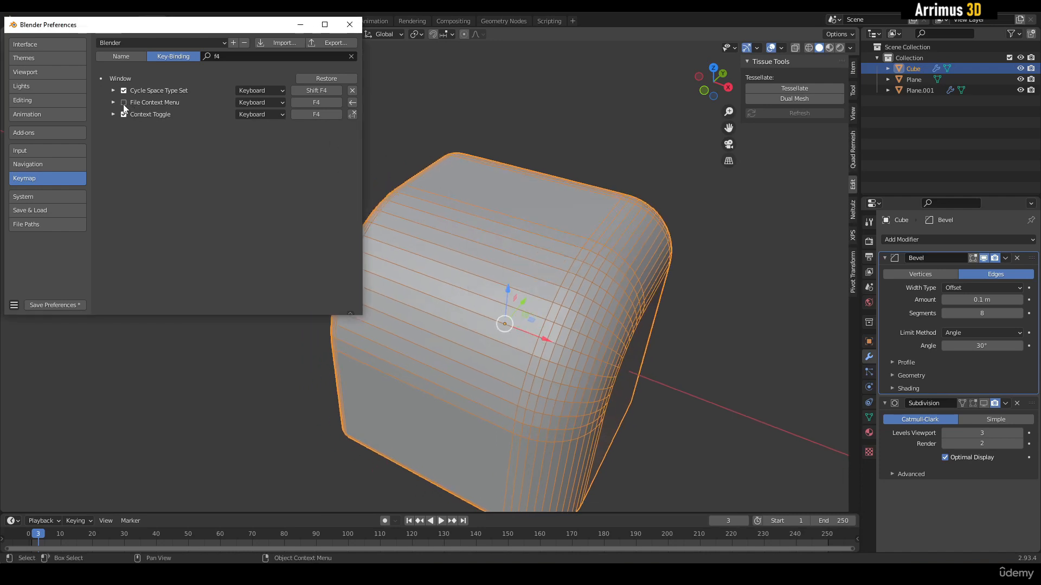
click(124, 103)
middle_drag(499, 206, 515, 199)
key(F4)
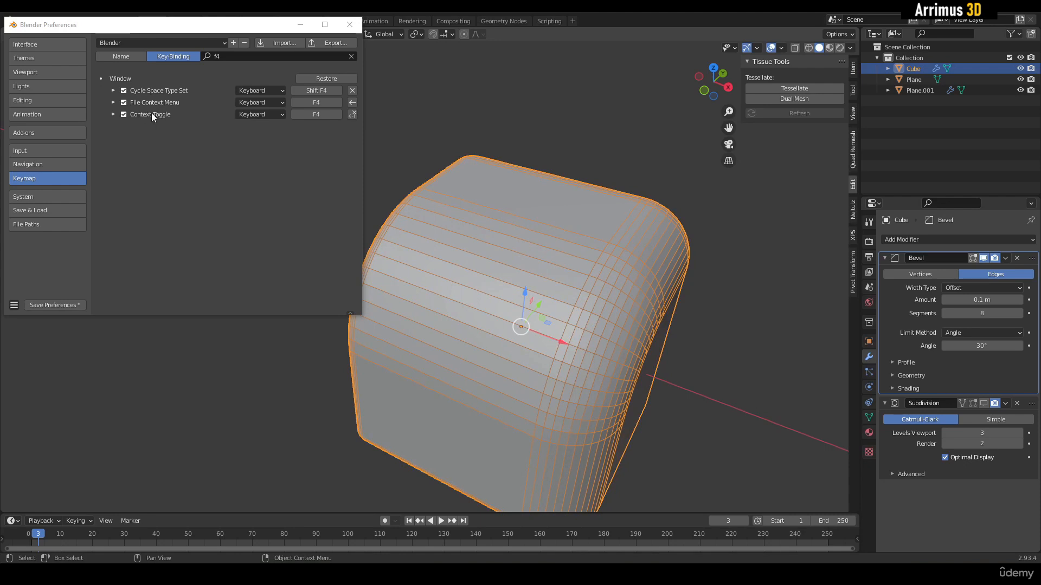
click(124, 102)
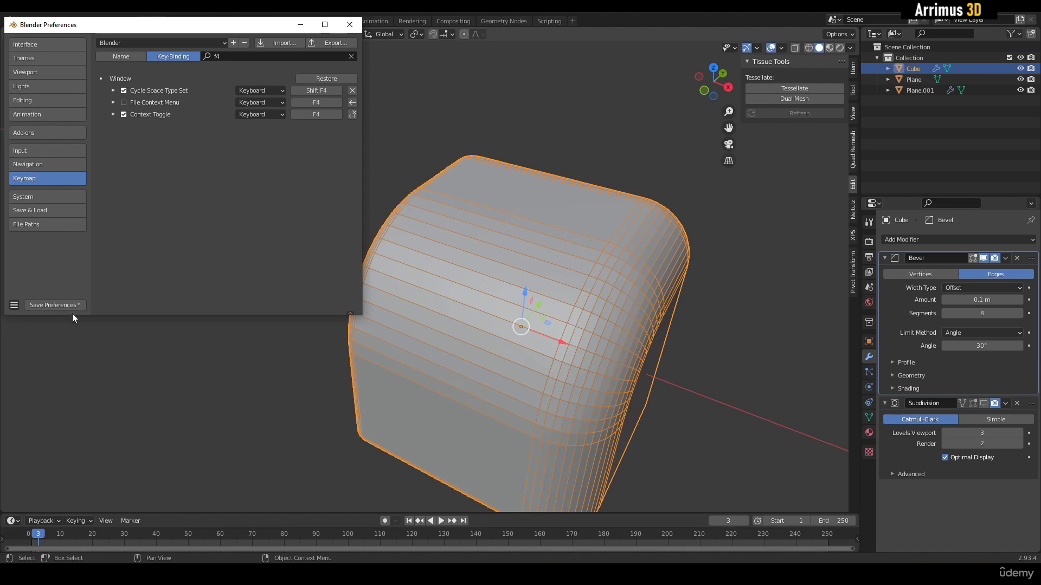
Toggle the wireframe overlay on and off with the custom shortcut and inspect the beveled cube's edges from several angles.
middle_drag(586, 265, 524, 216)
key(F4)
key(F4)
key(F4)
key(F4)
key(F4)
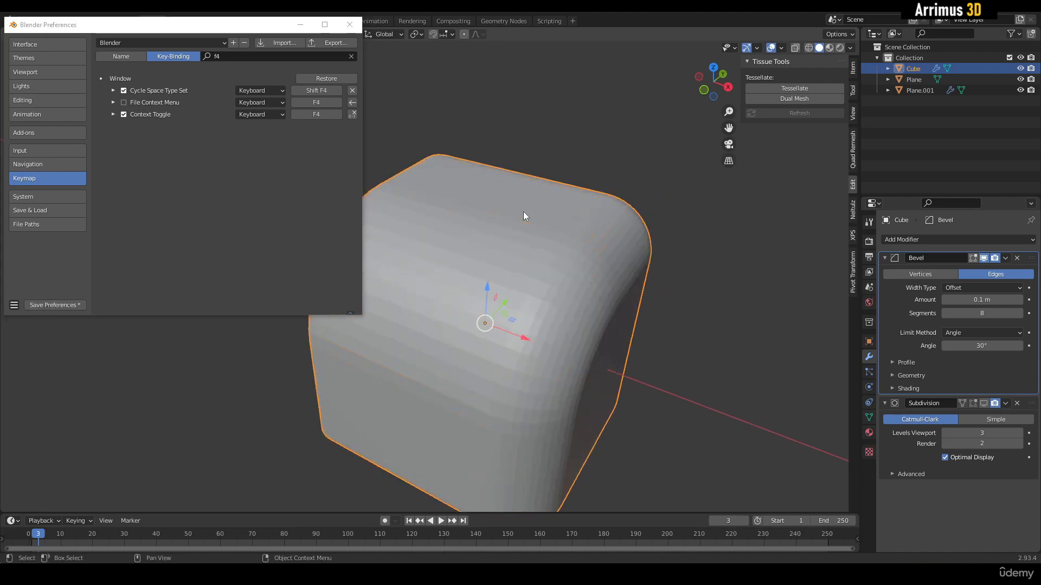
key(F4)
middle_drag(535, 233, 496, 255)
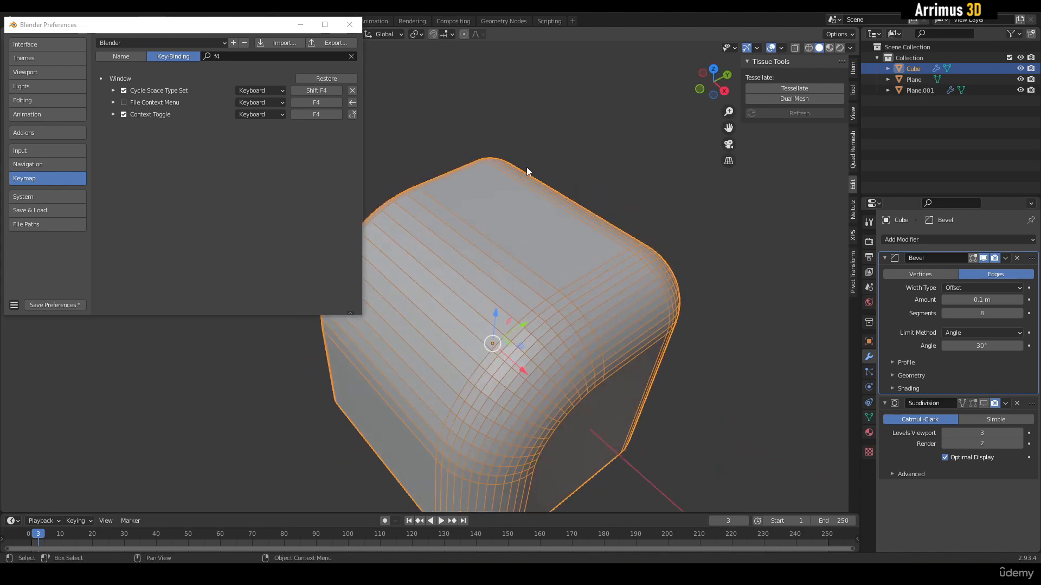
middle_drag(527, 169, 585, 250)
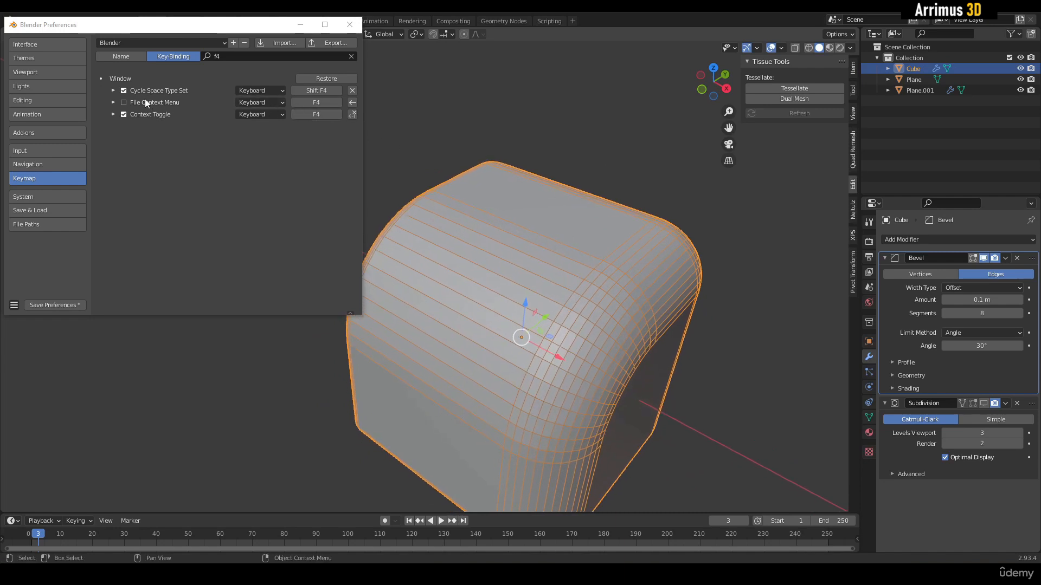
Switch the File Context Menu binding on and off, and cycle the wireframe overlay on the cube to test the shortcut.
click(123, 102)
click(125, 103)
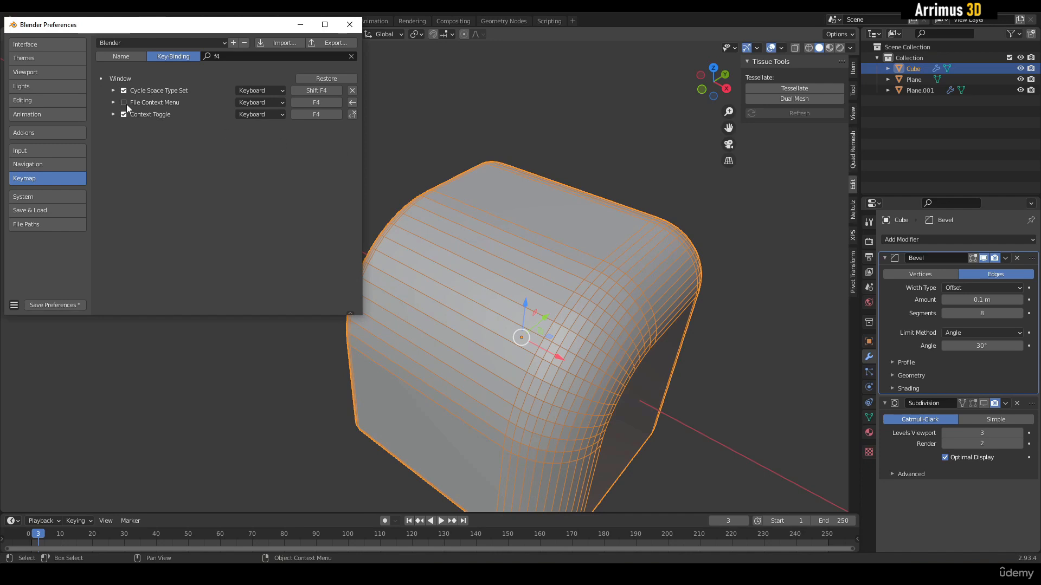
shift+middle_drag(565, 234, 544, 207)
key(F4)
key(F4)
key(F4)
key(F4)
key(F4)
key(F4)
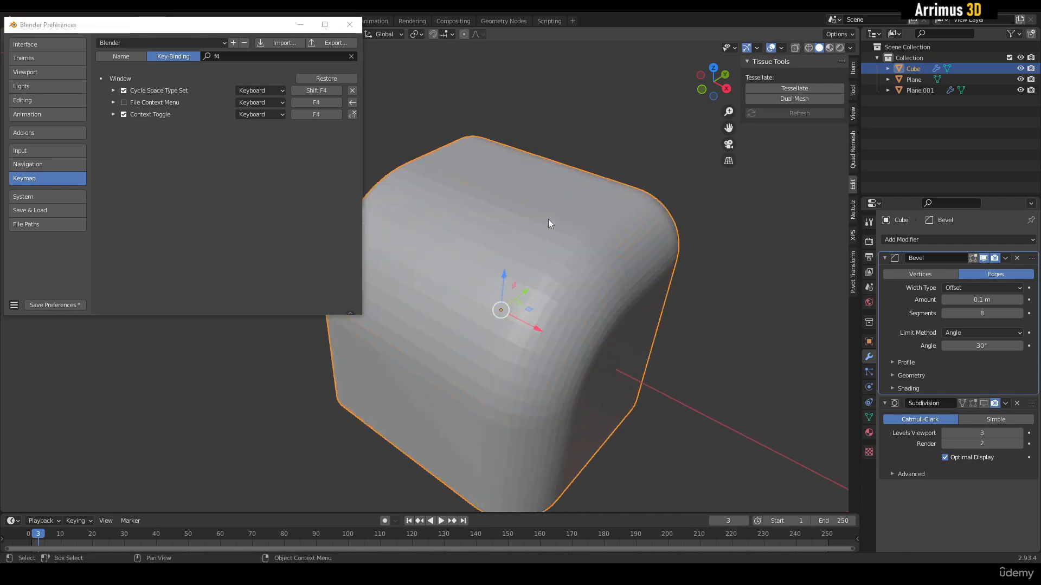
Close the preferences window and turn the wireframe overlay on for the scene objects.
click(350, 25)
middle_drag(568, 259, 485, 224)
scroll(510, 197, down, 3)
key(F4)
key(F4)
Toggle the selected cube in and out of local view, finishing with all scene objects shown.
key(slash)
key(slash)
key(slash)
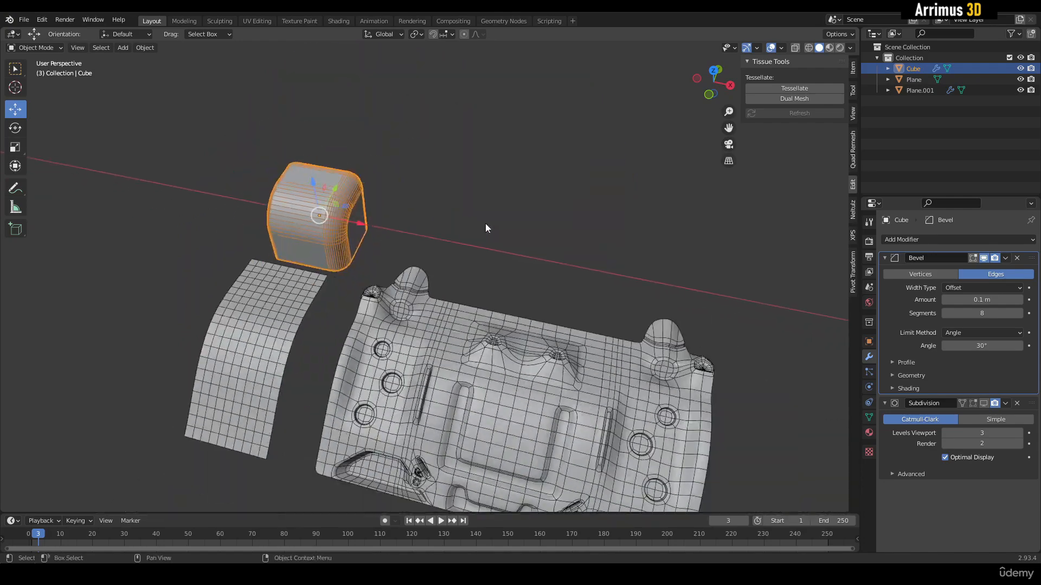
key(slash)
key(slash)
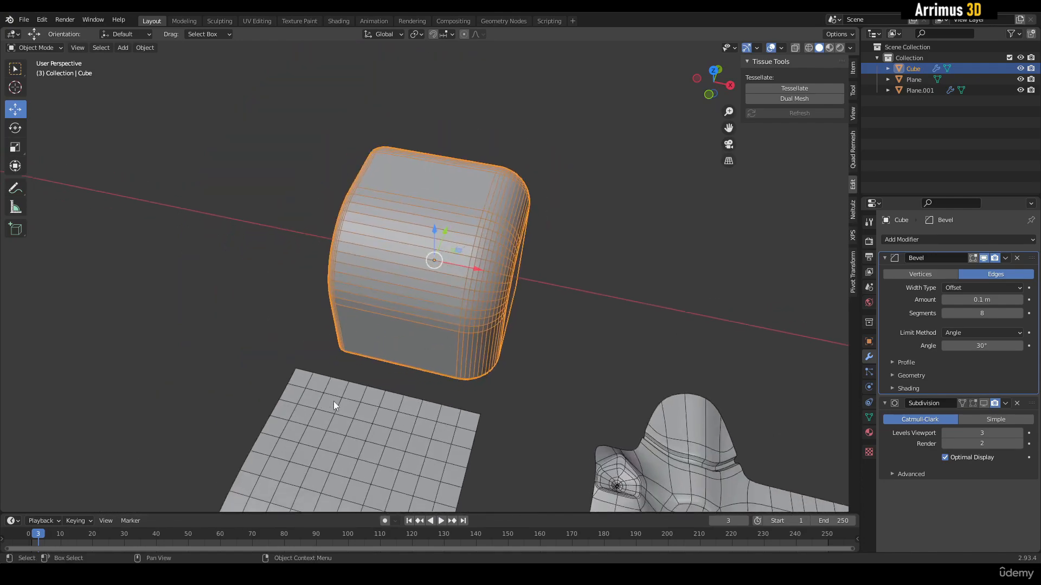
Frame the curved grid plane and the detailed panel in turn, and examine the wireframe topology of all three objects.
click(334, 400)
key(KP_Decimal)
click(633, 339)
key(KP_Decimal)
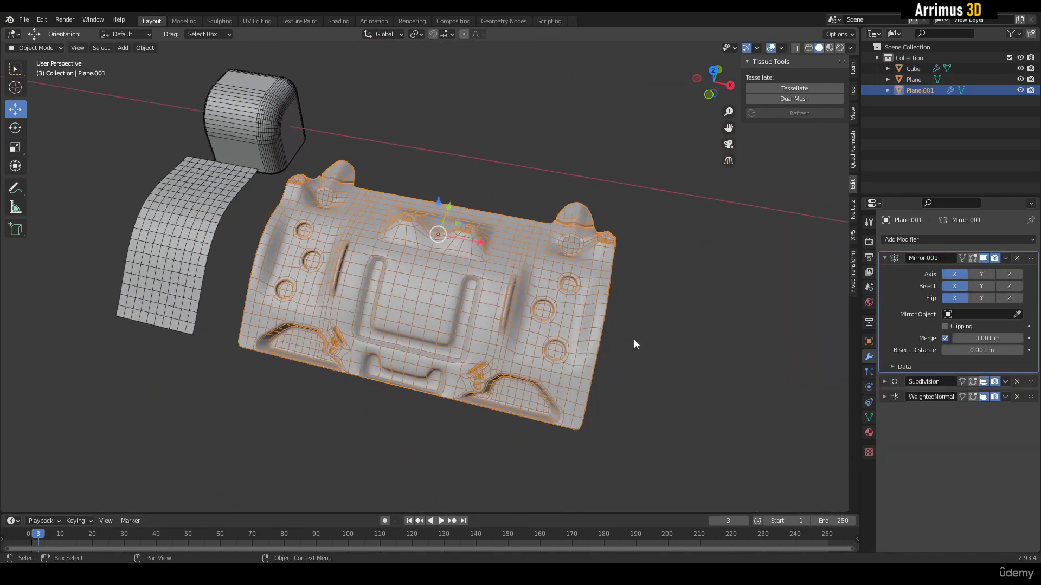
click(656, 320)
middle_drag(656, 320, 585, 267)
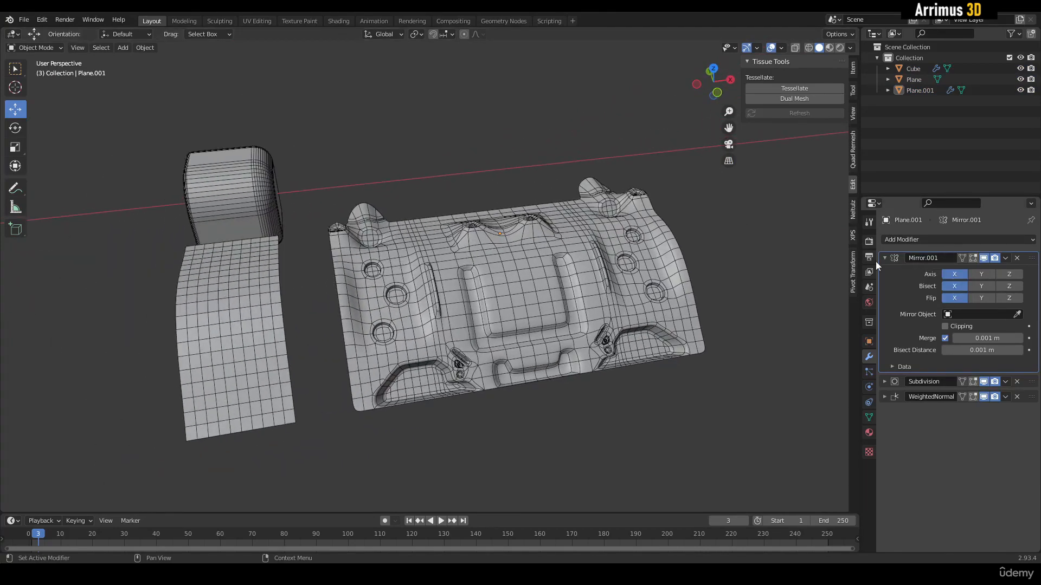
scroll(587, 295, up, 4)
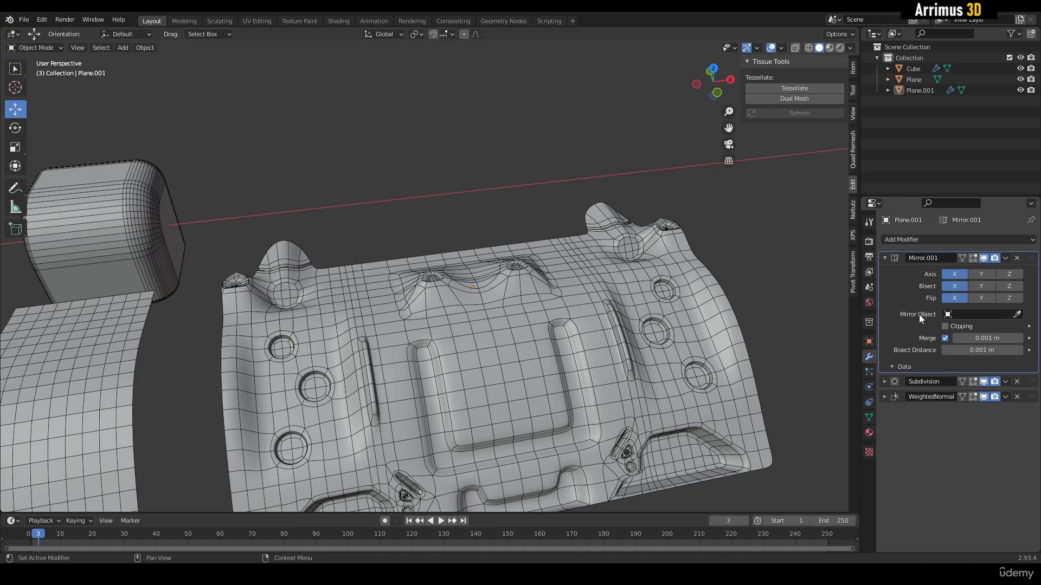
shift+middle_drag(522, 260, 613, 216)
scroll(613, 217, down, 3)
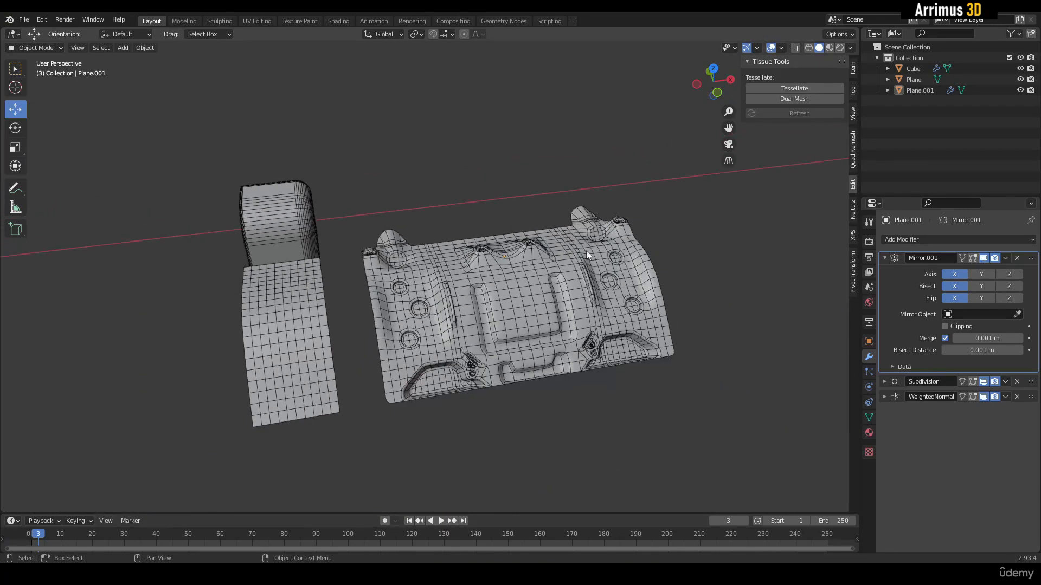
Make the detailed panel (Plane.001) the active object.
click(301, 294)
shift+middle_drag(301, 294, 356, 327)
mouse_move(476, 321)
middle_down()
mouse_move(476, 336)
mouse_move(474, 327)
middle_up()
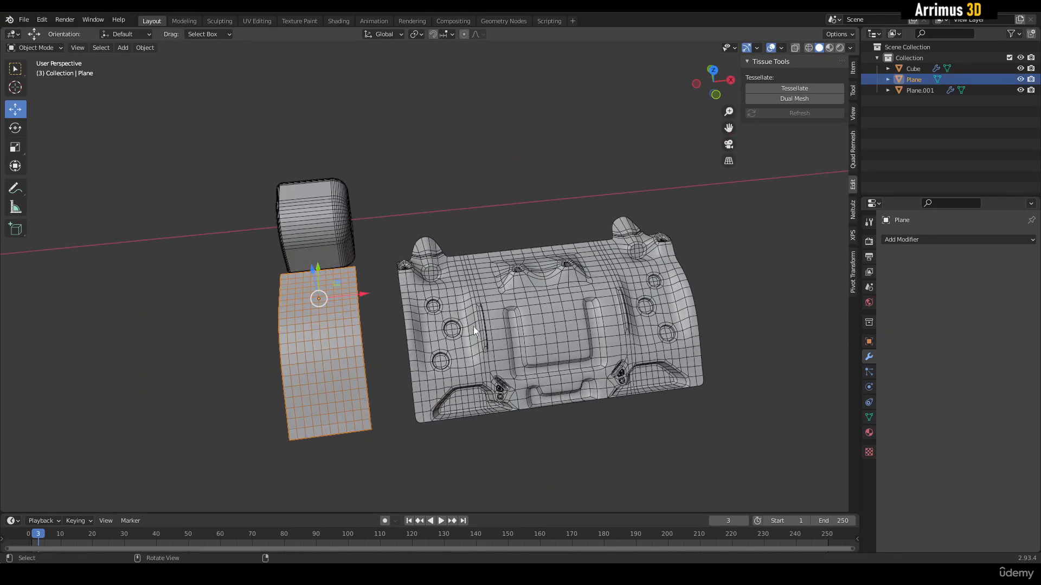
click(512, 299)
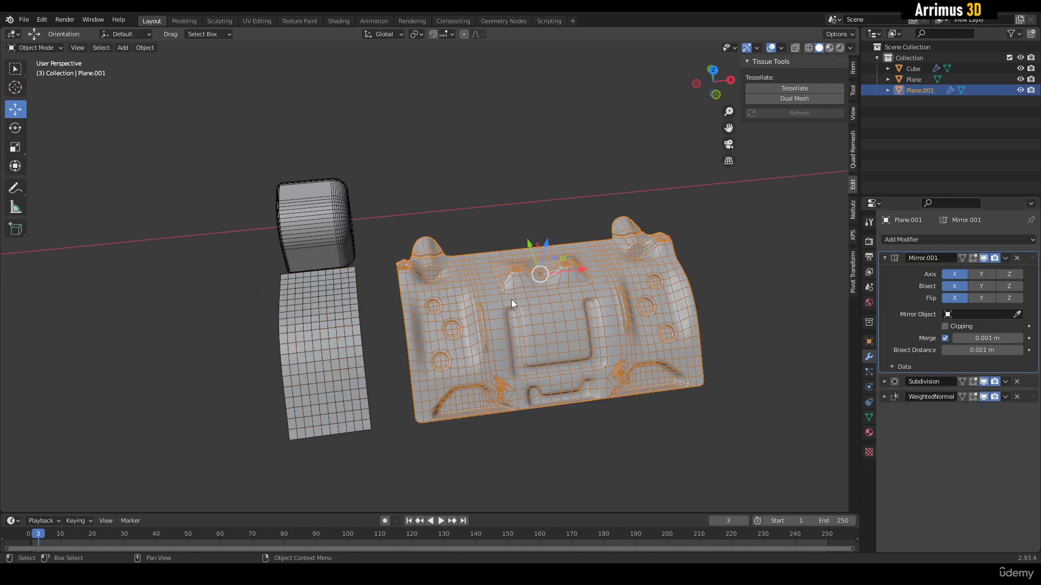
Try the curved grid plane as the mirror object of the panel's Mirror.001 modifier, and undo the assignment.
click(1019, 315)
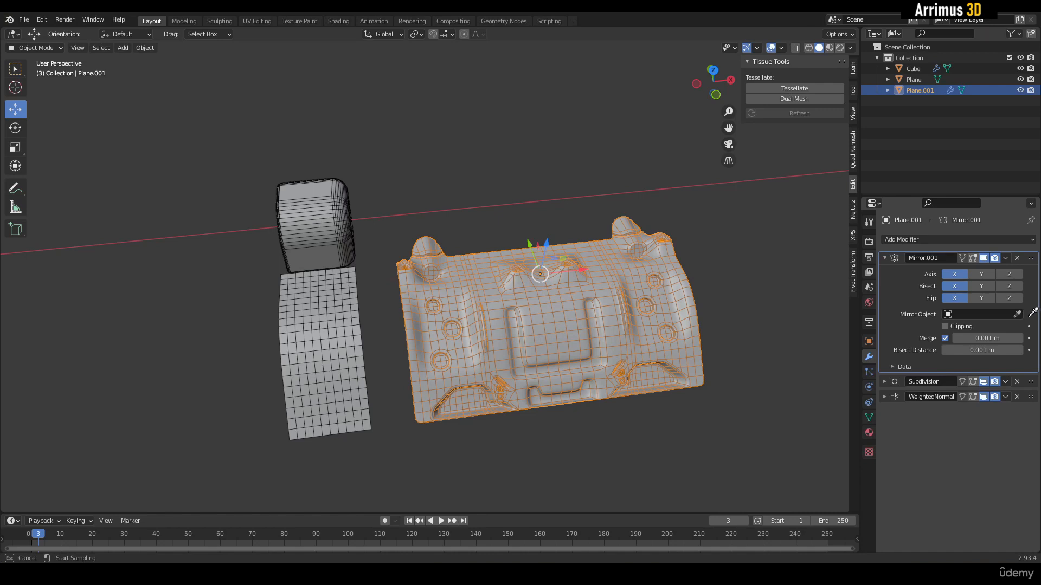
click(348, 299)
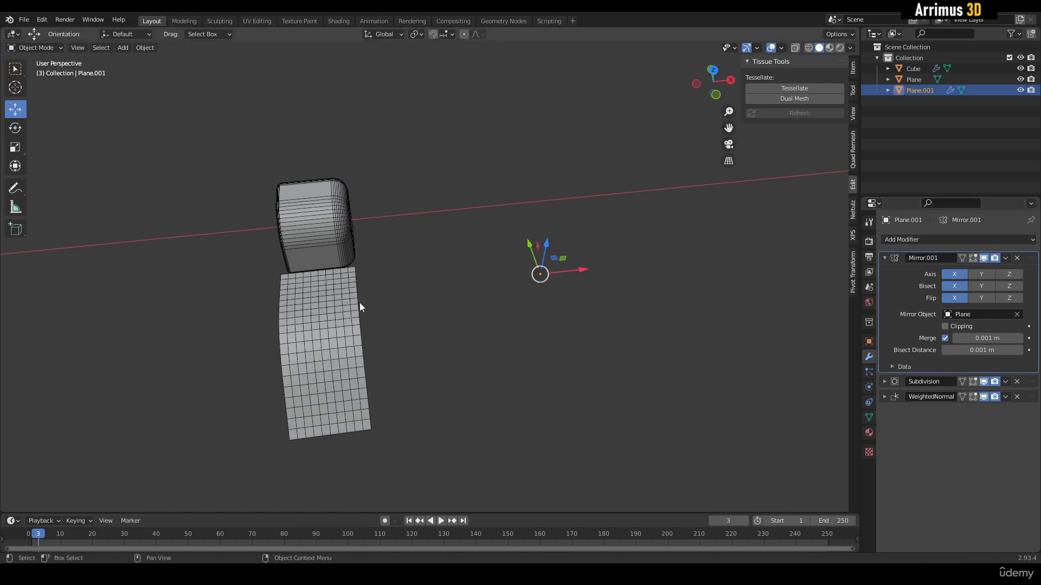
scroll(531, 293, down, 9)
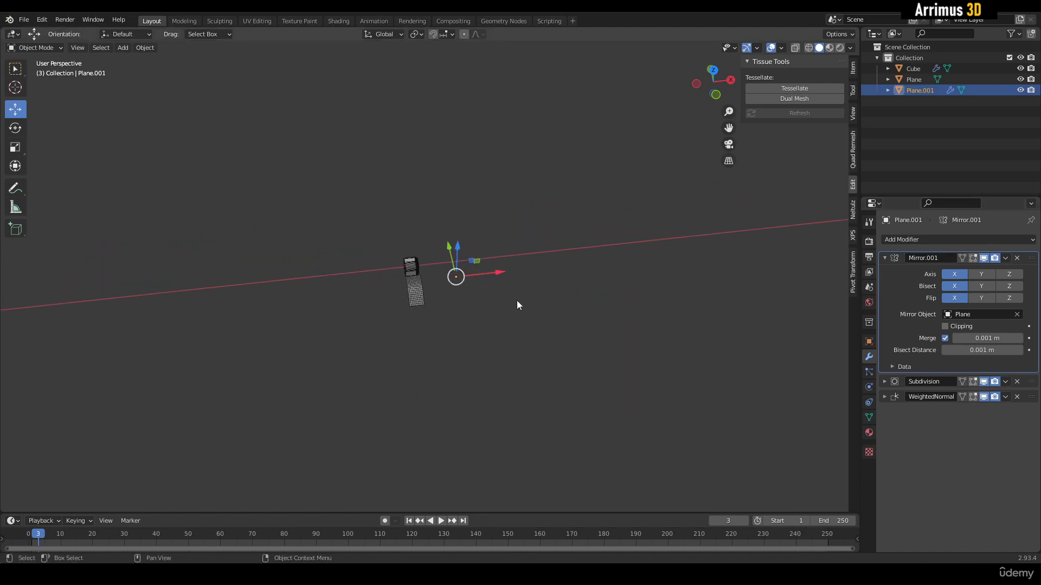
middle_drag(516, 303, 395, 292)
scroll(441, 289, up, 4)
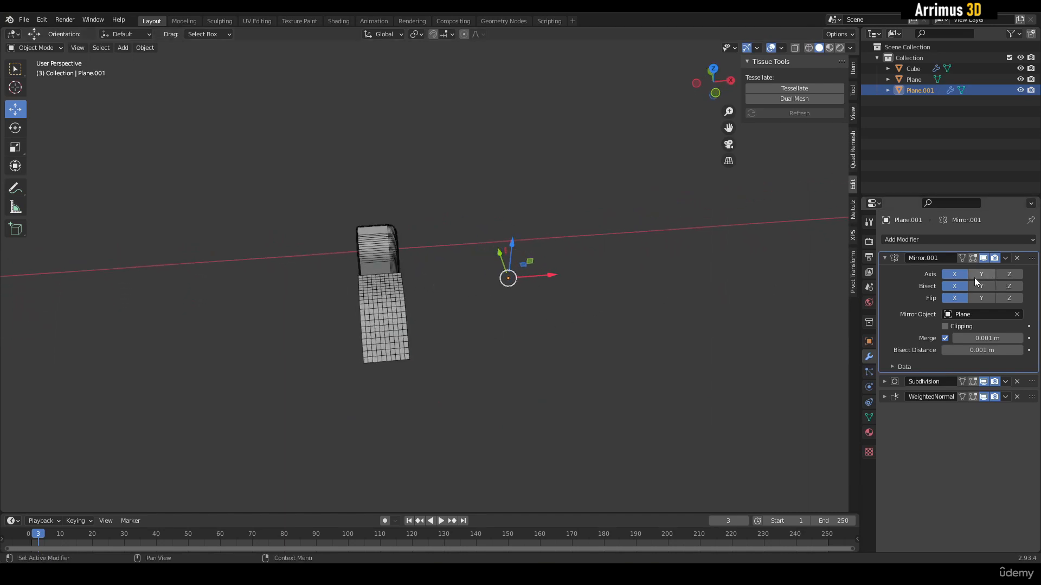
middle_drag(577, 304, 570, 303)
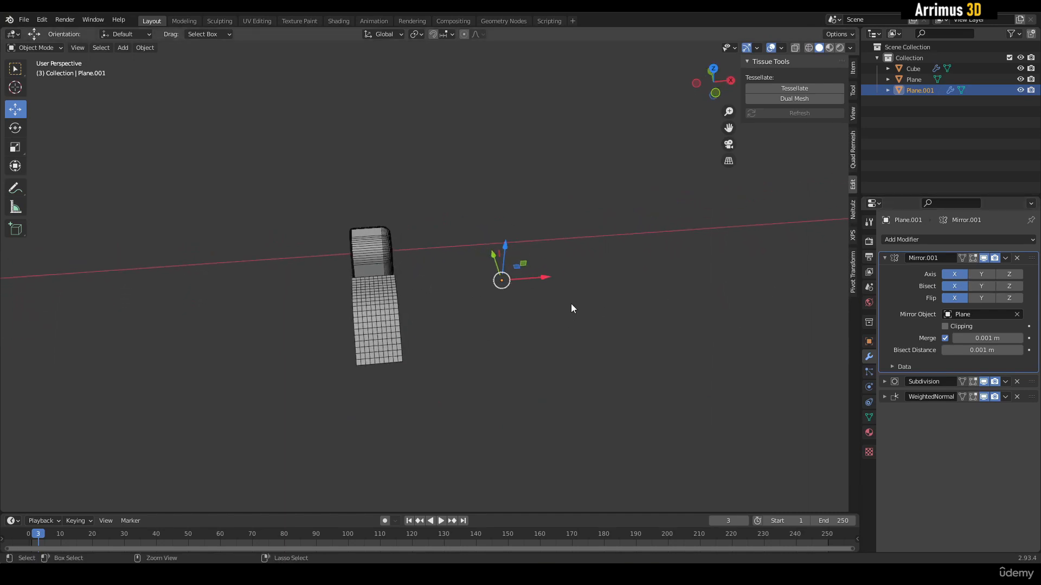
key(ctrl+z)
Duplicate the Mirror.001 modifier on the detailed panel.
scroll(639, 301, up, 1)
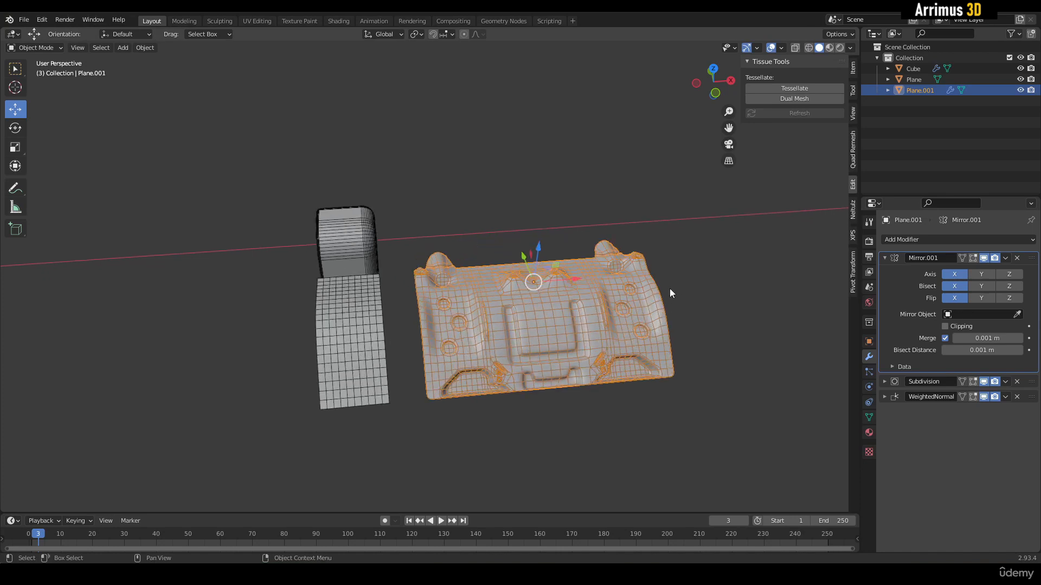
scroll(671, 290, up, 1)
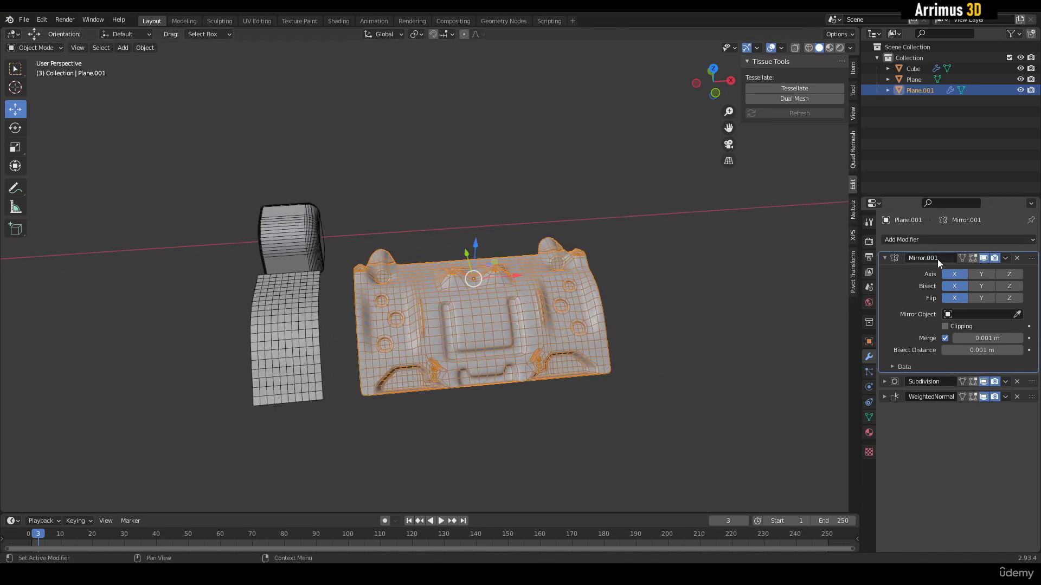
key(shift+d)
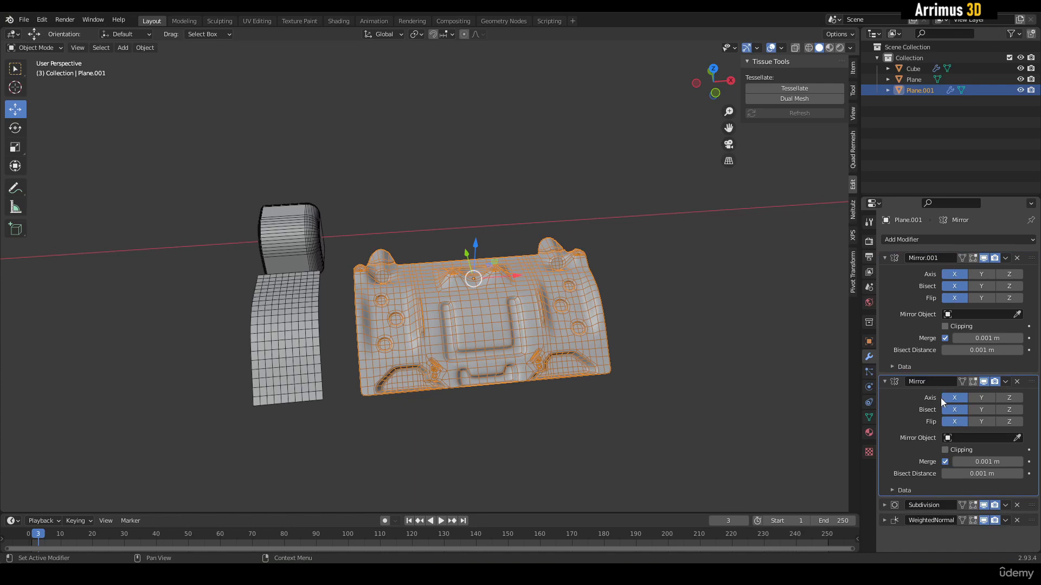
Set the duplicated Mirror modifier's axis, bisect and flip to Z only, with the curved grid plane (Plane) as mirror object.
drag(948, 399, 954, 416)
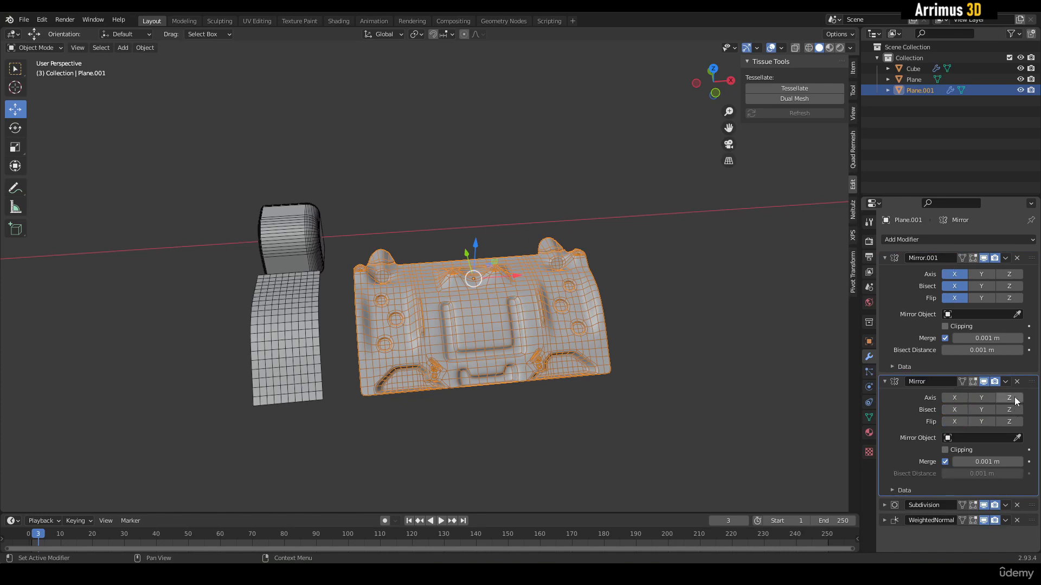
drag(1010, 398, 1021, 423)
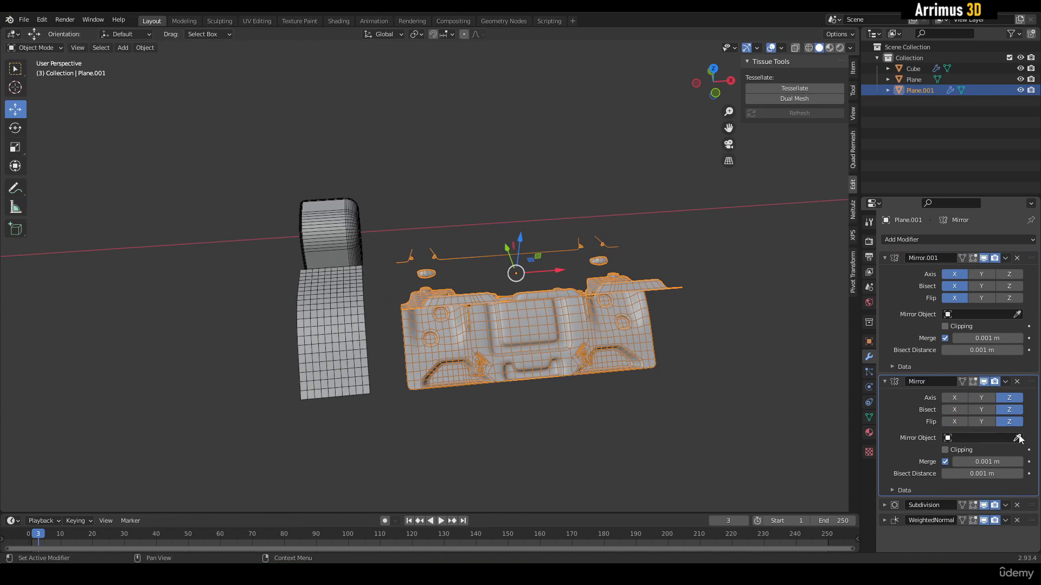
click(1019, 438)
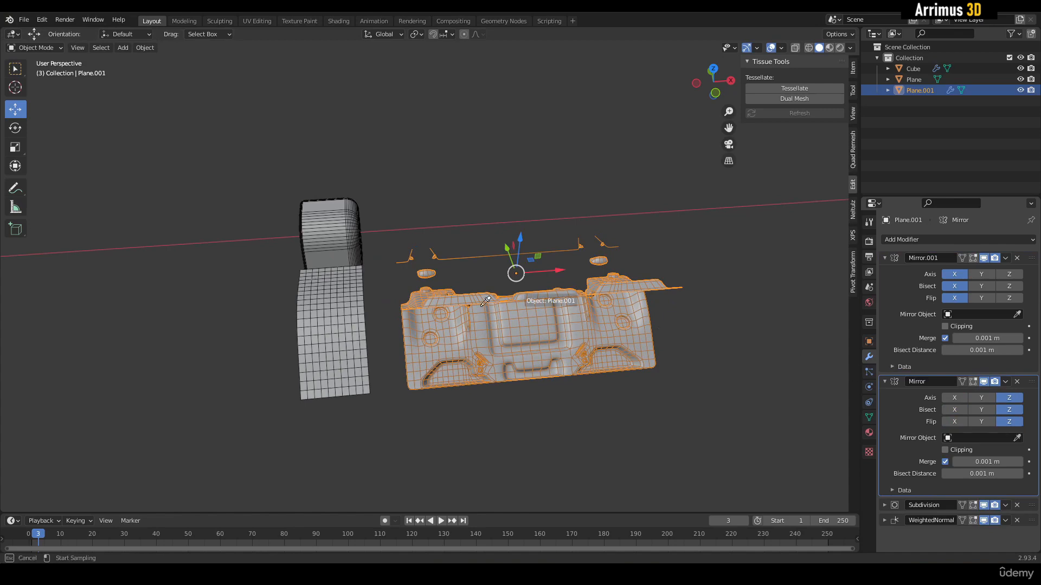
click(347, 299)
Select all of the panel's geometry in Edit Mode and move it about 1.57 m down along Z.
middle_drag(346, 299, 481, 251)
key(Tab)
key(a)
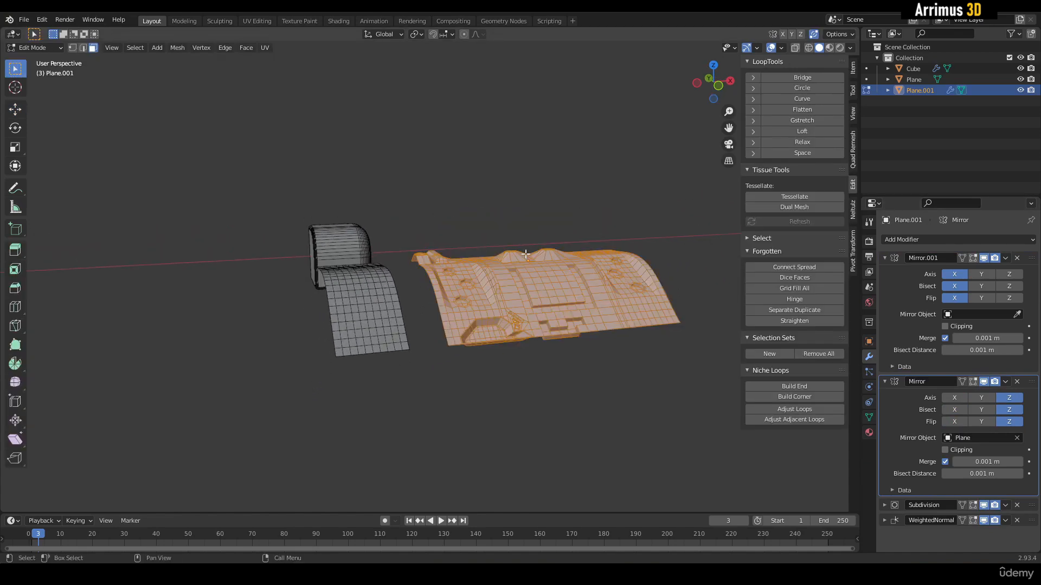
key(shift+space)
key(g)
drag(527, 250, 531, 300)
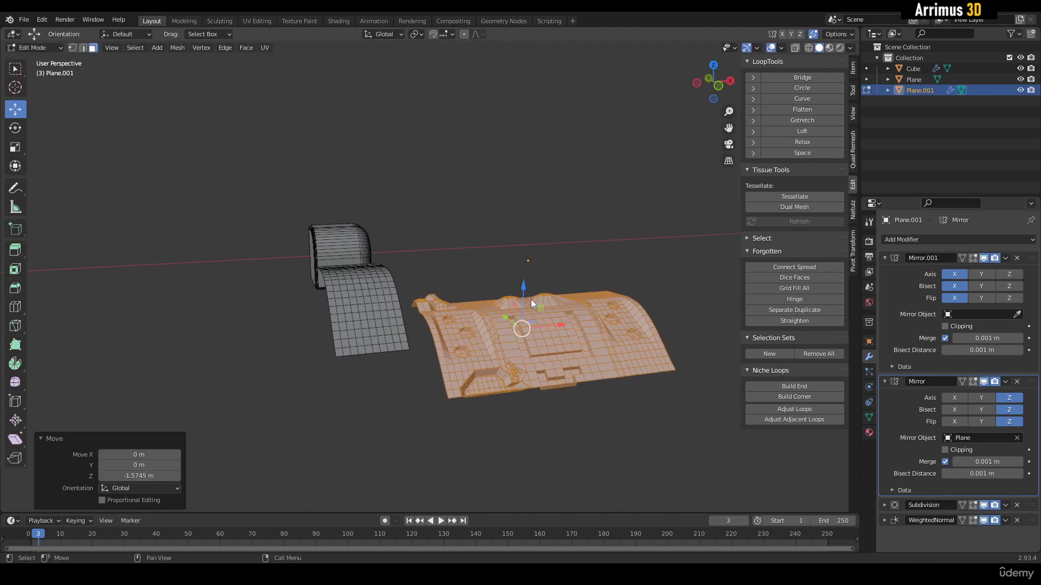
Return the detailed panel to Object Mode and examine its copy mirrored along Z across the curved grid plane.
key(Tab)
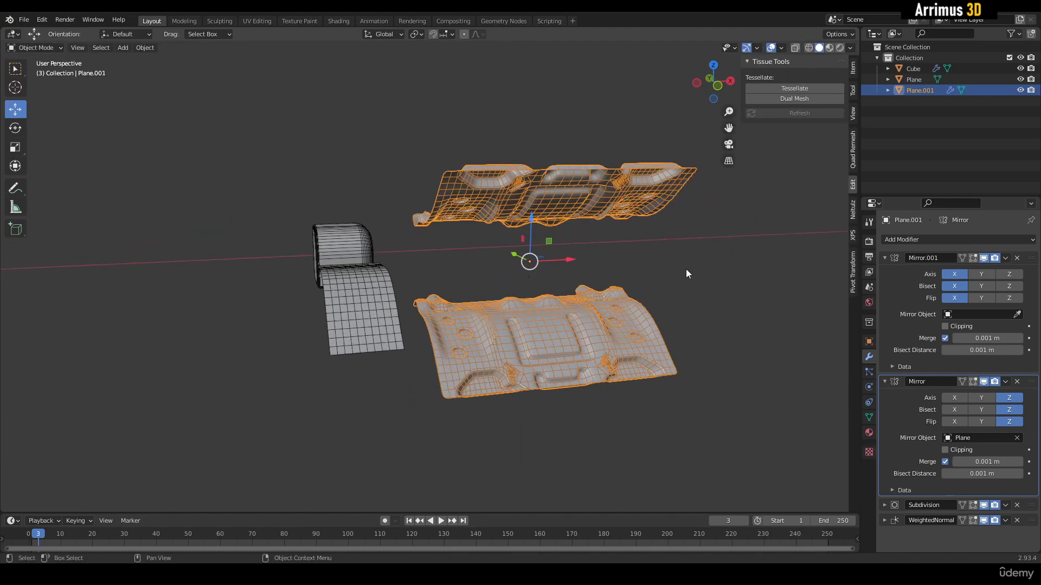
scroll(685, 265, up, 2)
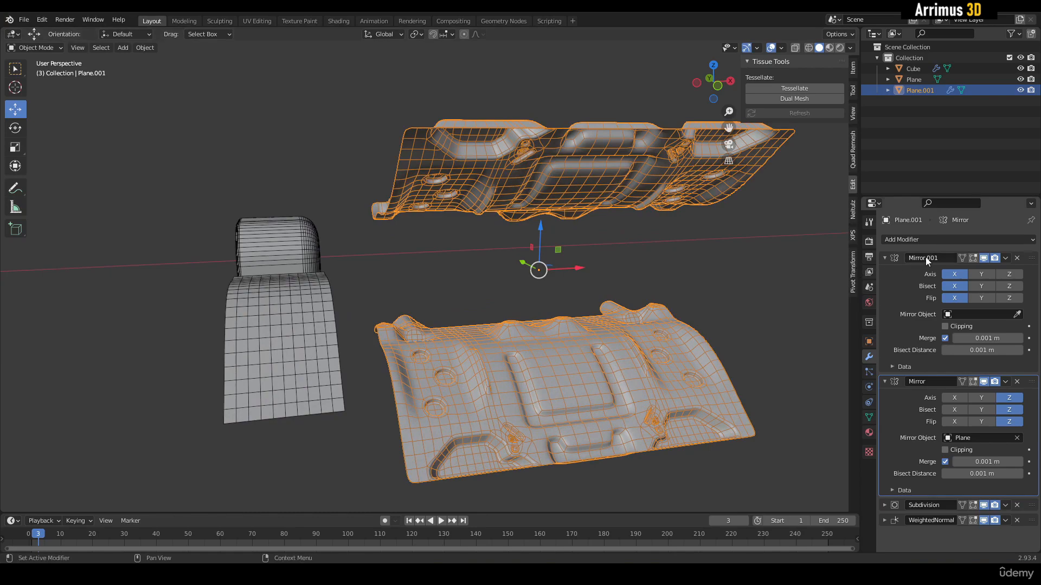
middle_drag(805, 290, 796, 297)
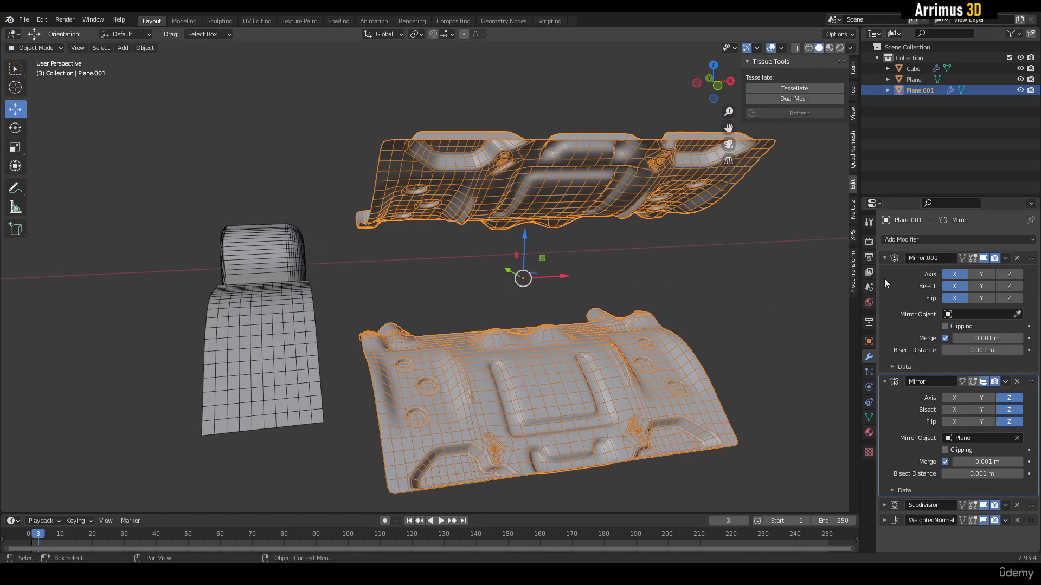
middle_drag(575, 311, 466, 277)
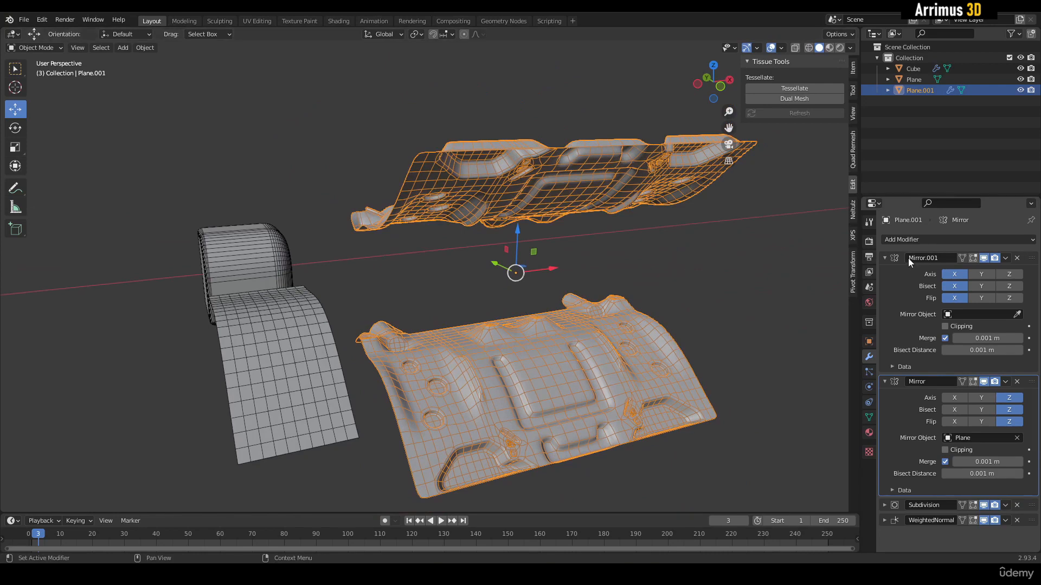
Switch the Mirror.001 modifier's X axis, bisect and flip off and back on to compare the panel's halves.
click(955, 273)
click(955, 286)
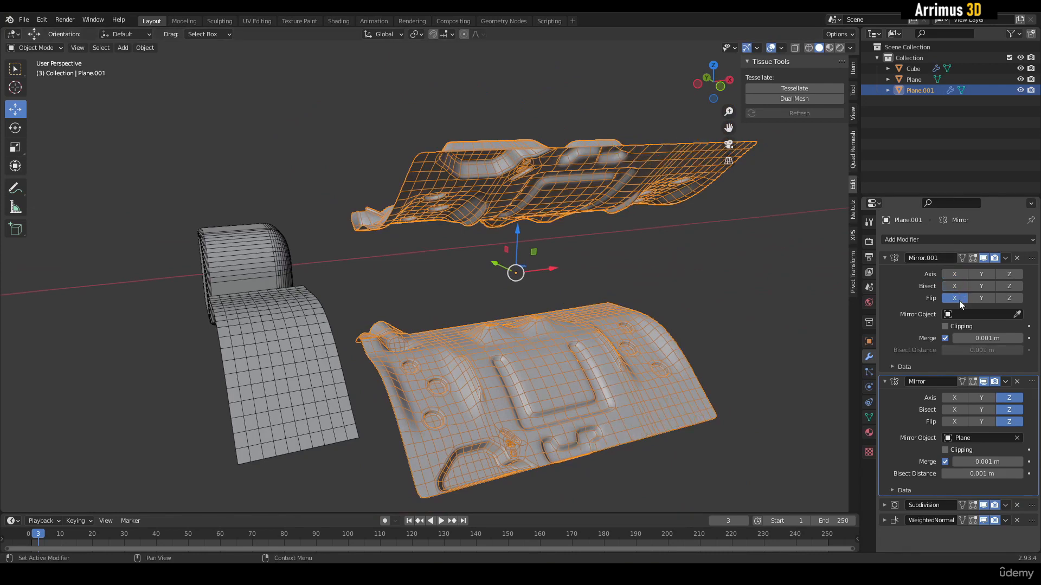
click(957, 298)
drag(957, 299, 952, 275)
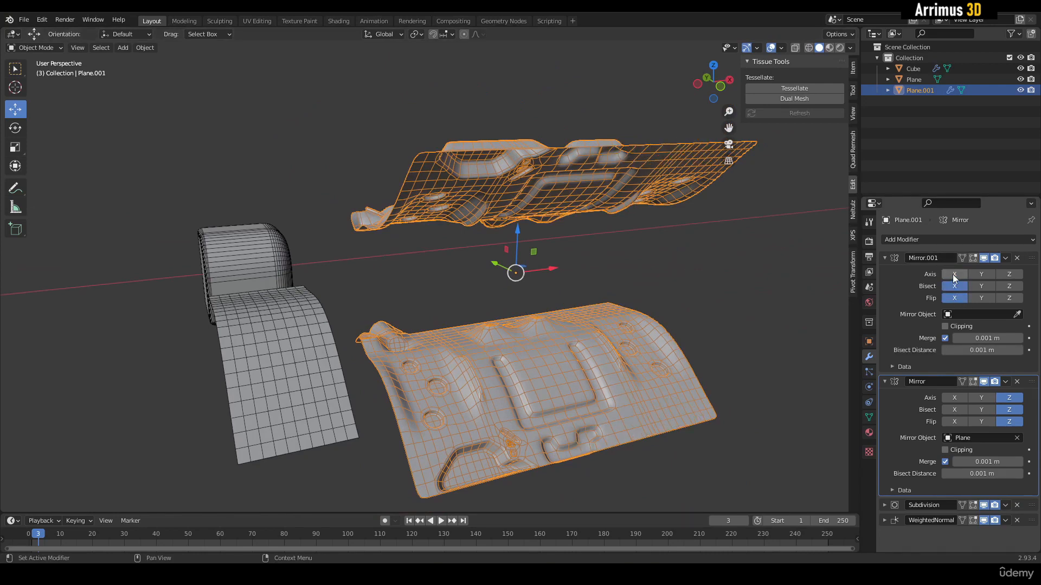
click(952, 274)
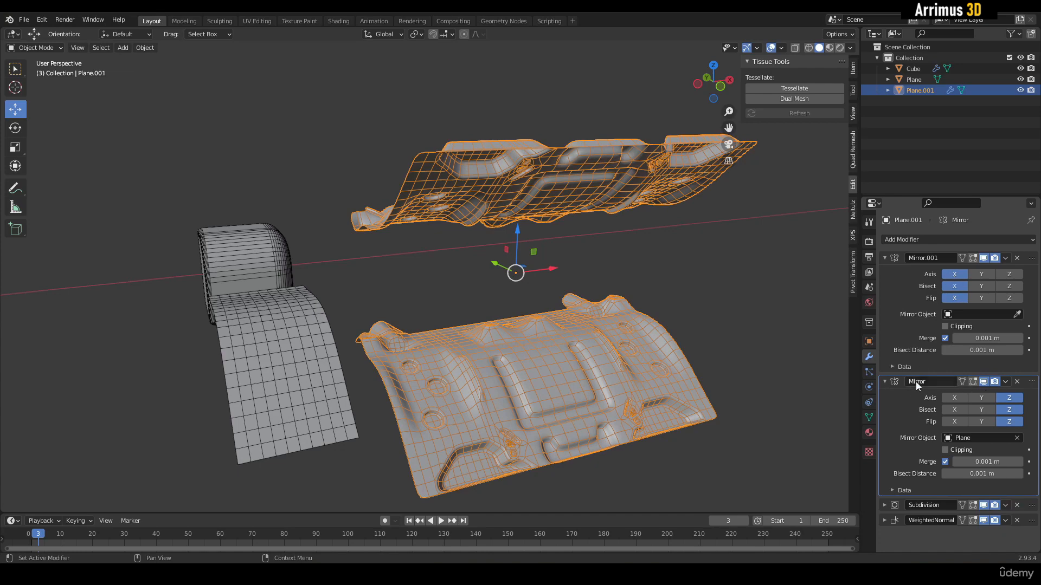
Move the curved grid plane (Plane) about 0.96 m down along Z to bring the mirrored panels closer, and adjust it slightly.
middle_drag(758, 353, 554, 279)
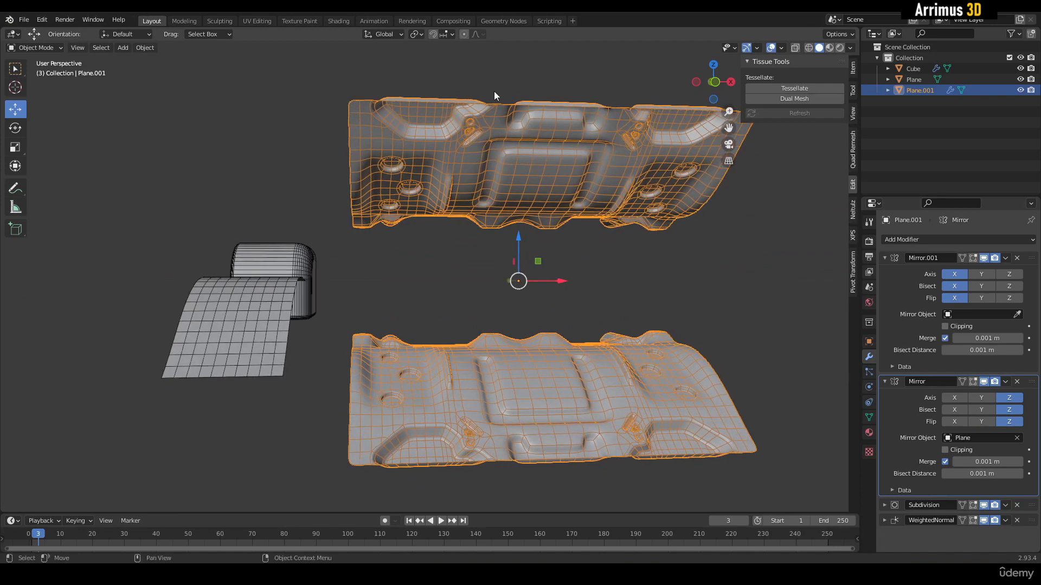
mouse_move(549, 193)
middle_down()
mouse_move(587, 193)
mouse_move(563, 205)
middle_up()
click(281, 287)
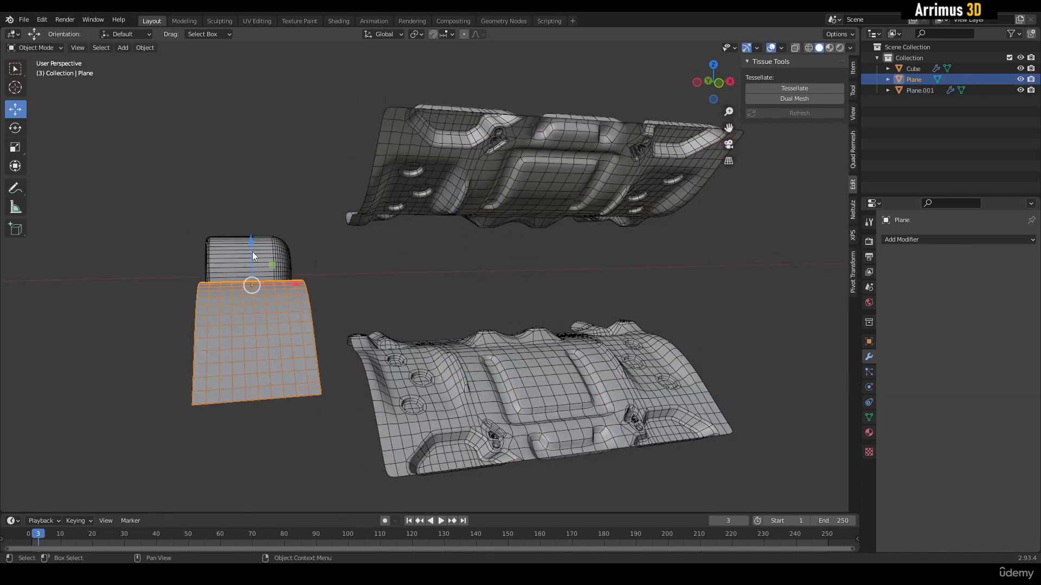
drag(252, 242, 252, 289)
drag(254, 289, 253, 290)
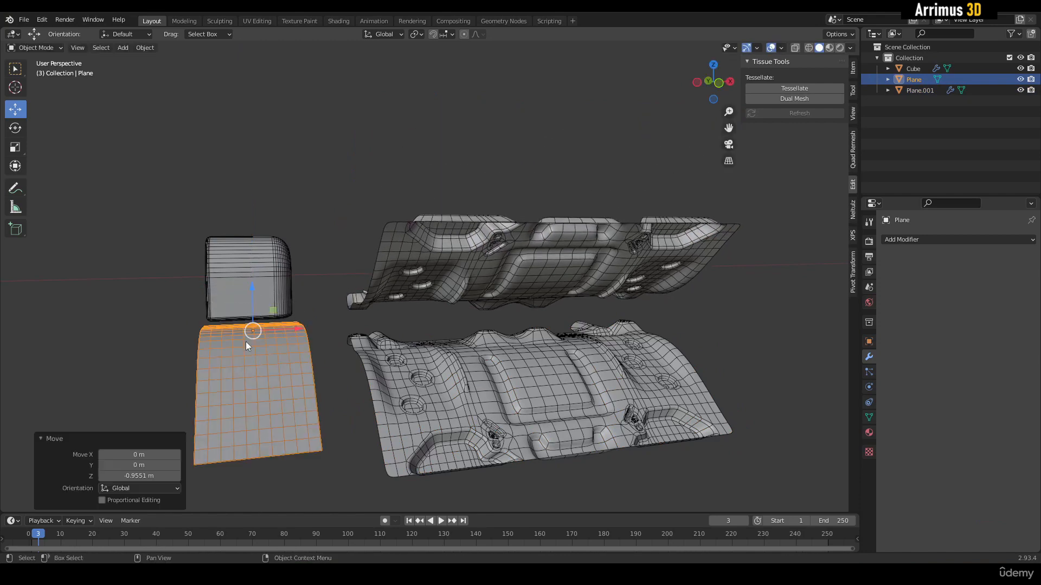
shift+middle_drag(512, 319, 518, 291)
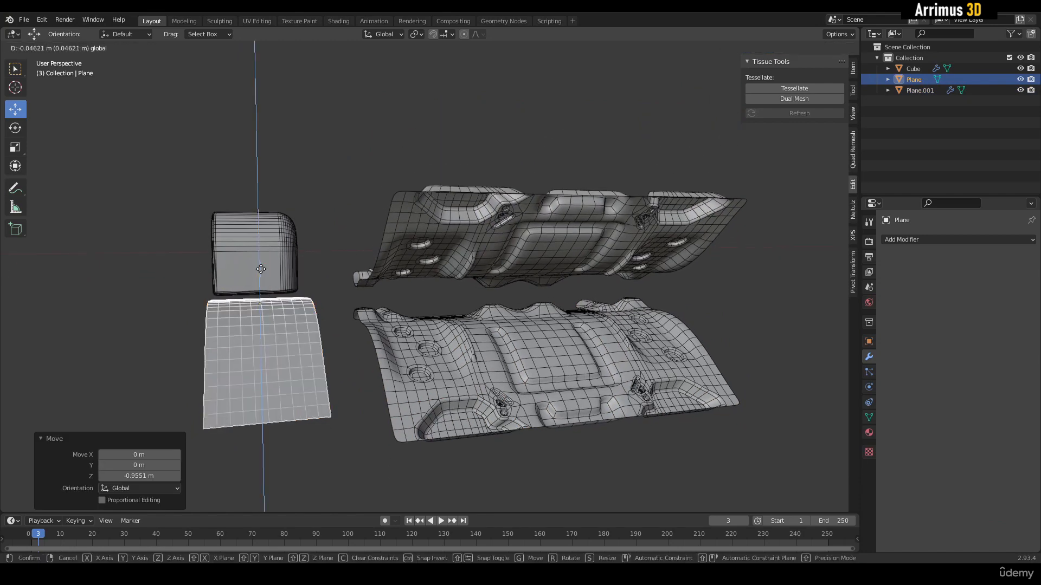
Examine the mirrored panels and the reference plane from several angles alongside the Mirror.001 and Mirror modifier settings.
click(532, 247)
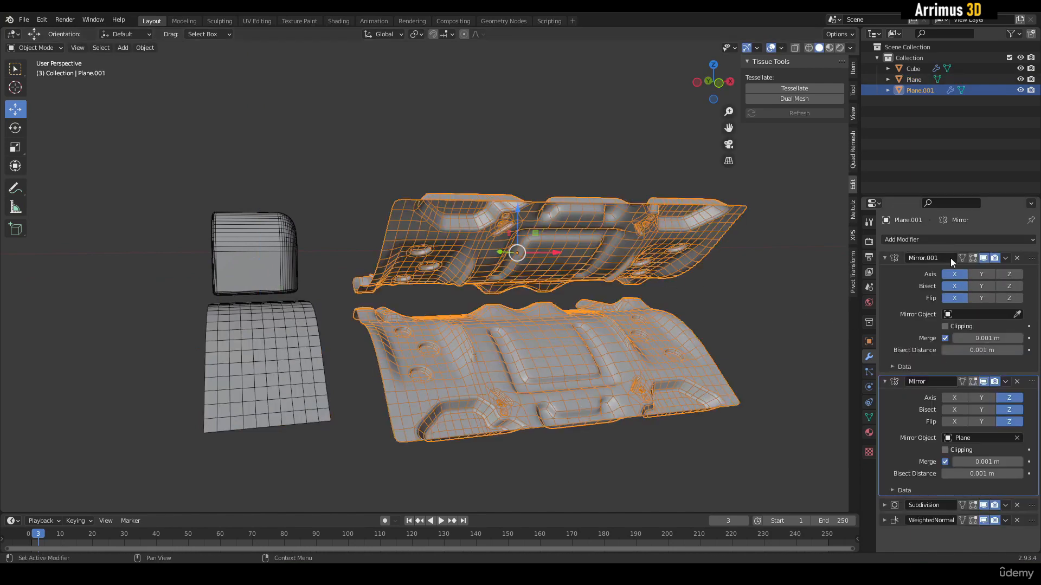
middle_drag(690, 282, 532, 257)
middle_drag(604, 246, 537, 260)
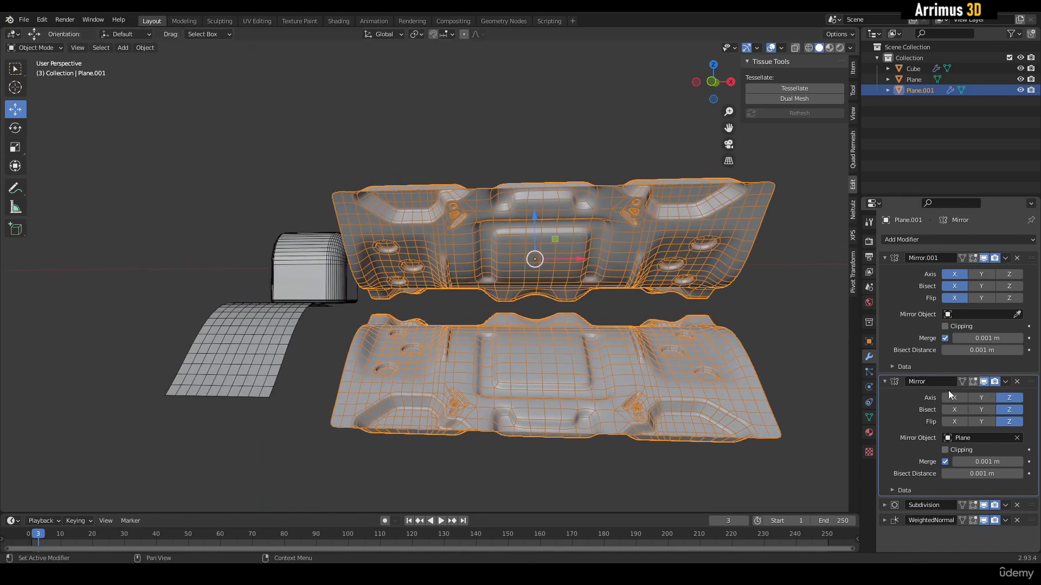
middle_drag(596, 325, 392, 342)
click(392, 341)
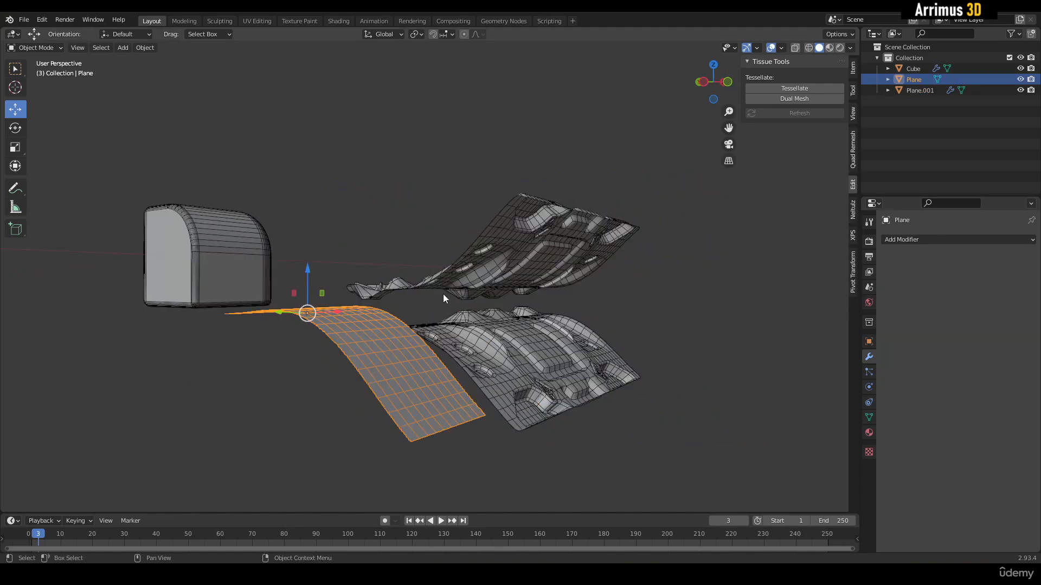
middle_drag(555, 310, 509, 256)
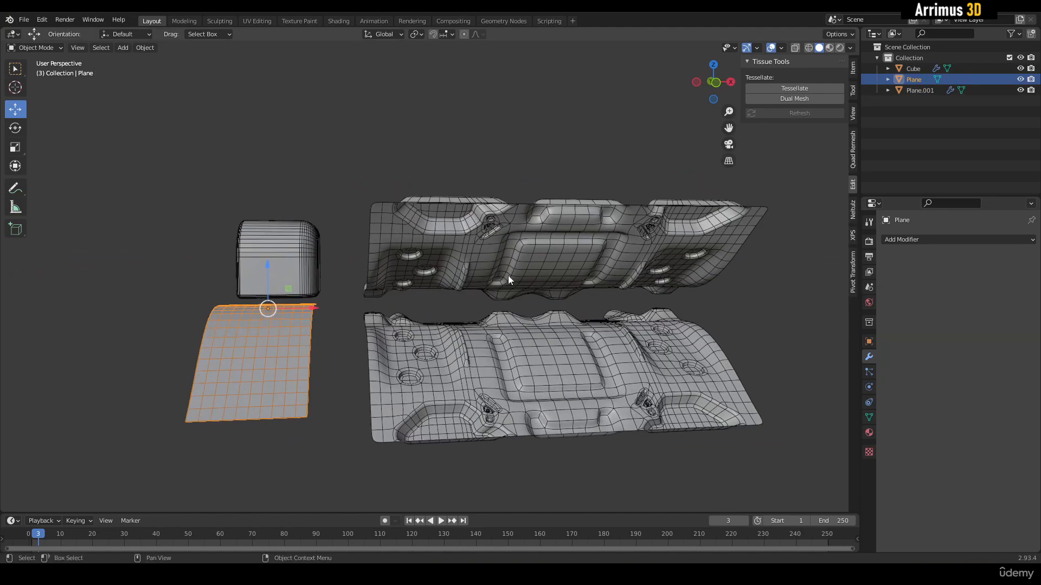
click(554, 258)
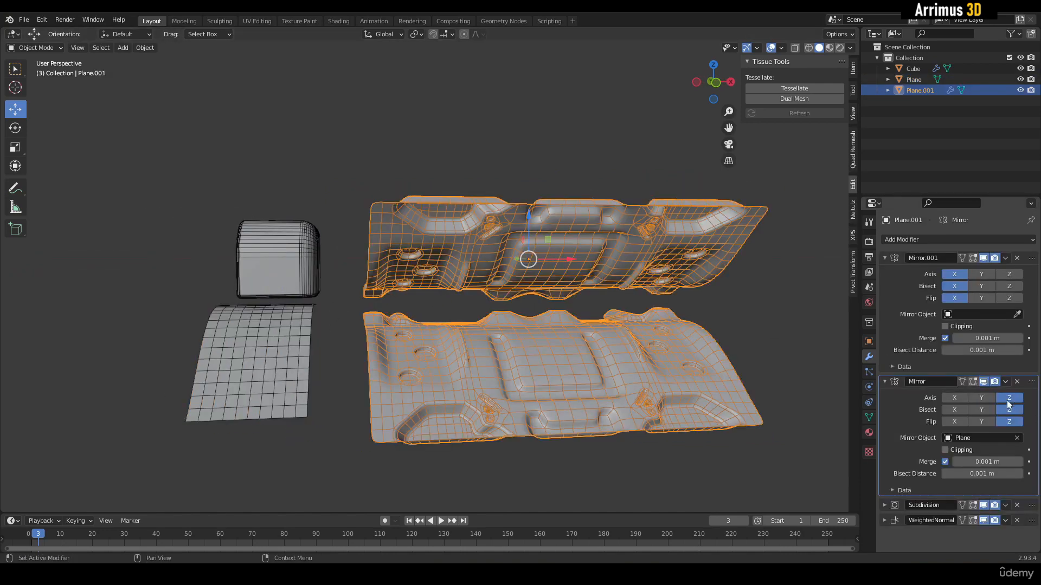
middle_drag(699, 328, 757, 336)
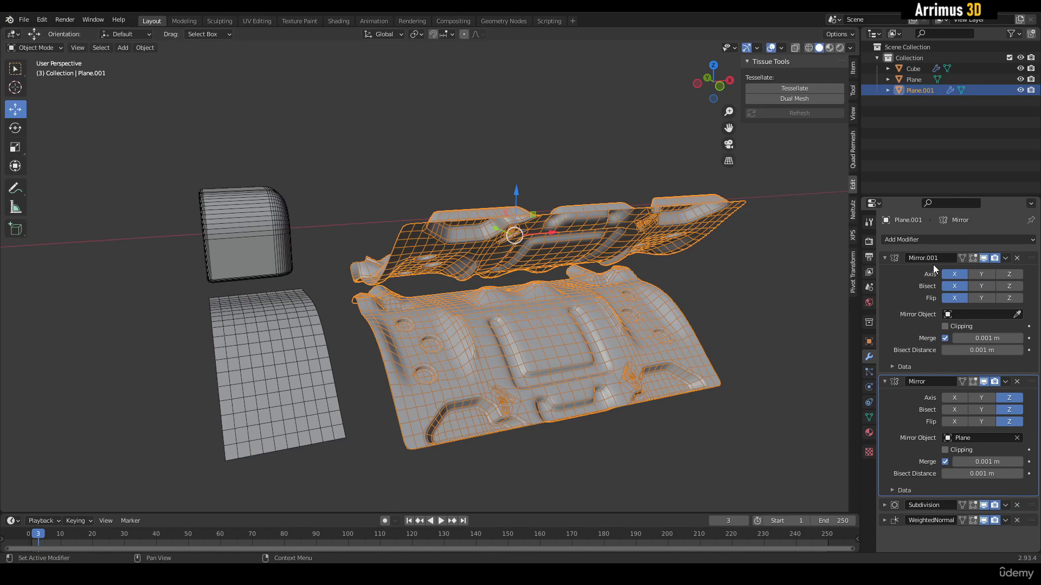
middle_drag(715, 312, 753, 343)
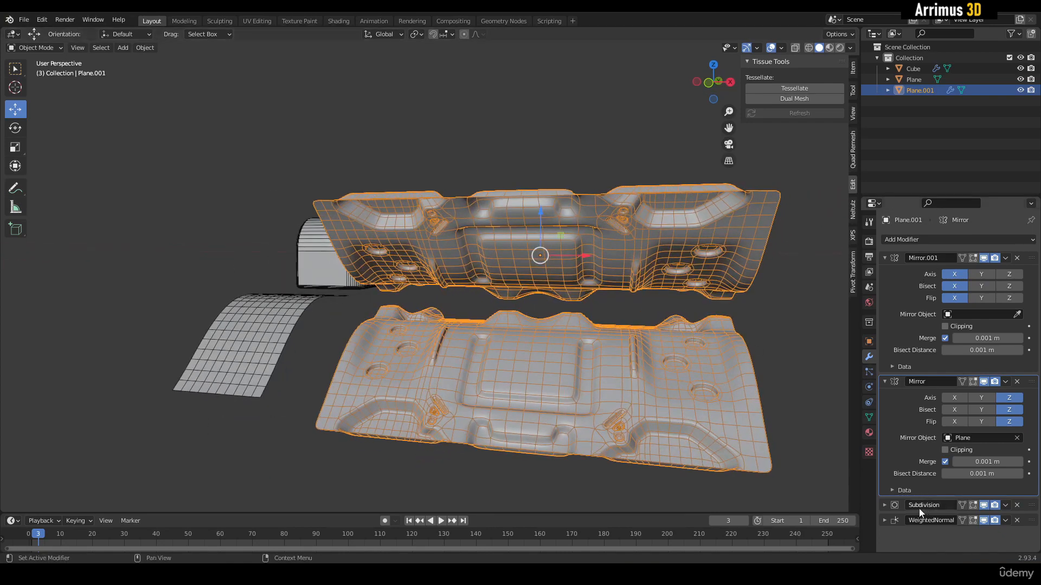
Check the panel's Subdivision modifier settings, and collapse the Mirror.001, Mirror and Subdivision modifiers in the stack.
click(883, 504)
scroll(737, 389, down, 2)
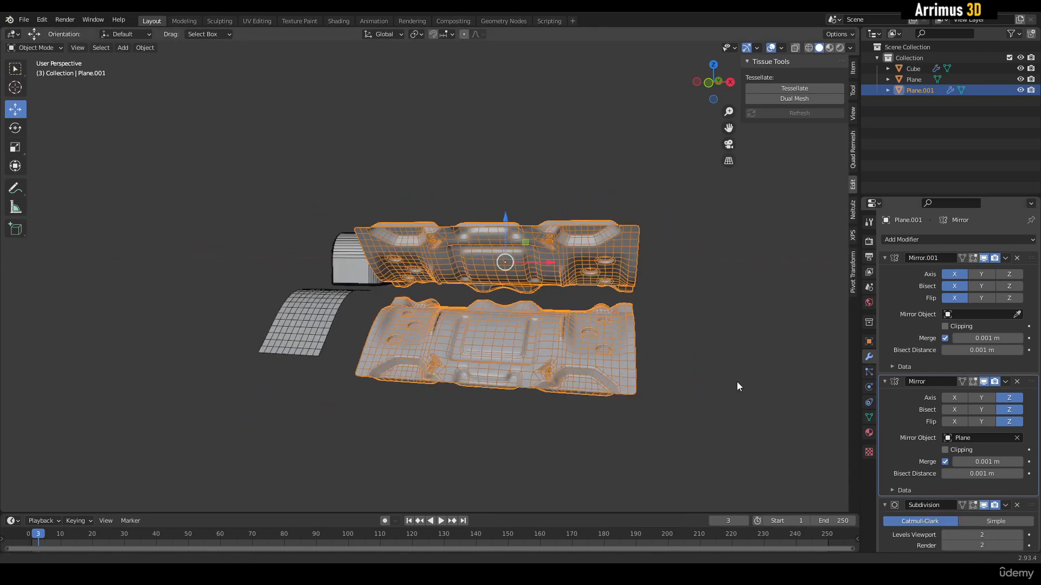
middle_drag(736, 383, 727, 372)
key(Tab)
scroll(582, 287, up, 4)
middle_drag(582, 287, 606, 313)
key(Tab)
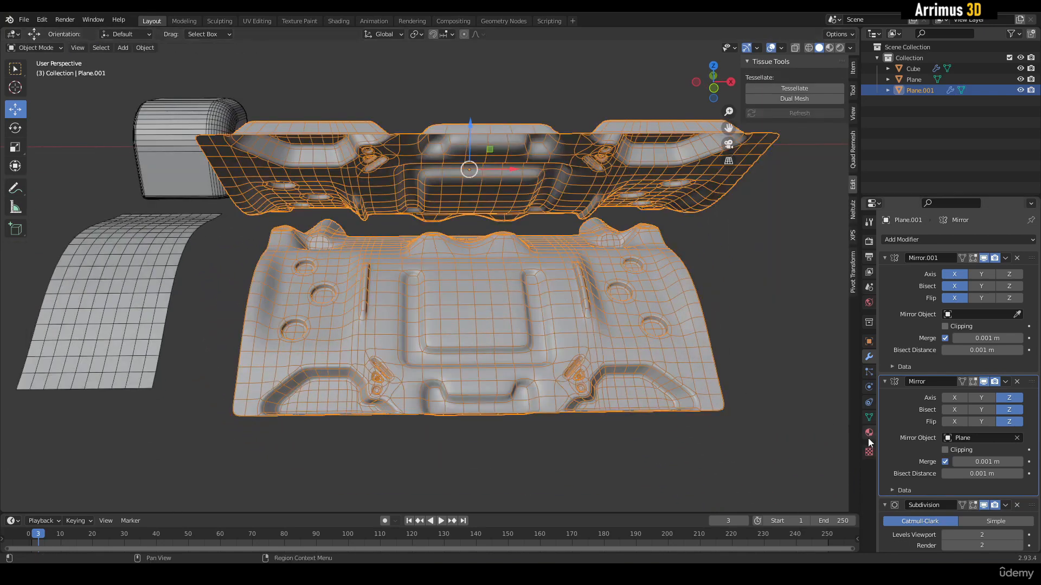
click(885, 381)
click(884, 259)
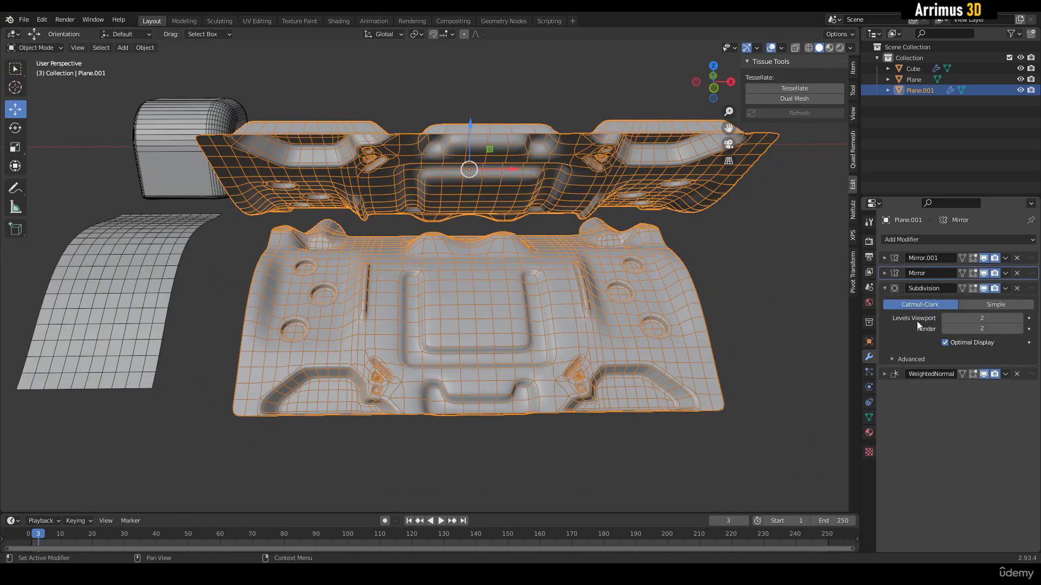
click(886, 288)
Hide the wireframe overlay and toggle the WeightedNormal modifier's viewport display to compare shading around the panel's round recesses.
scroll(561, 284, up, 3)
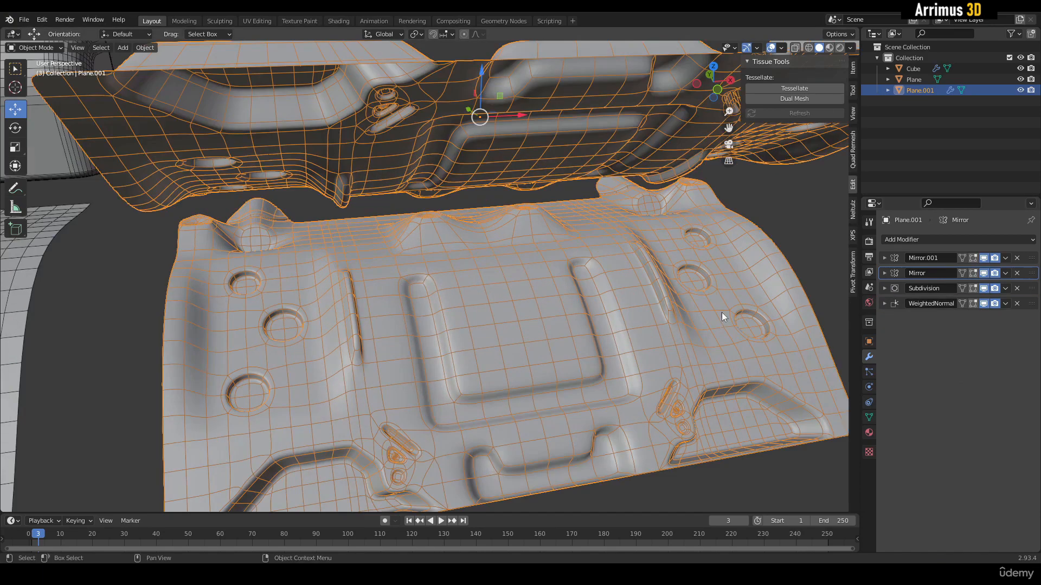
click(982, 304)
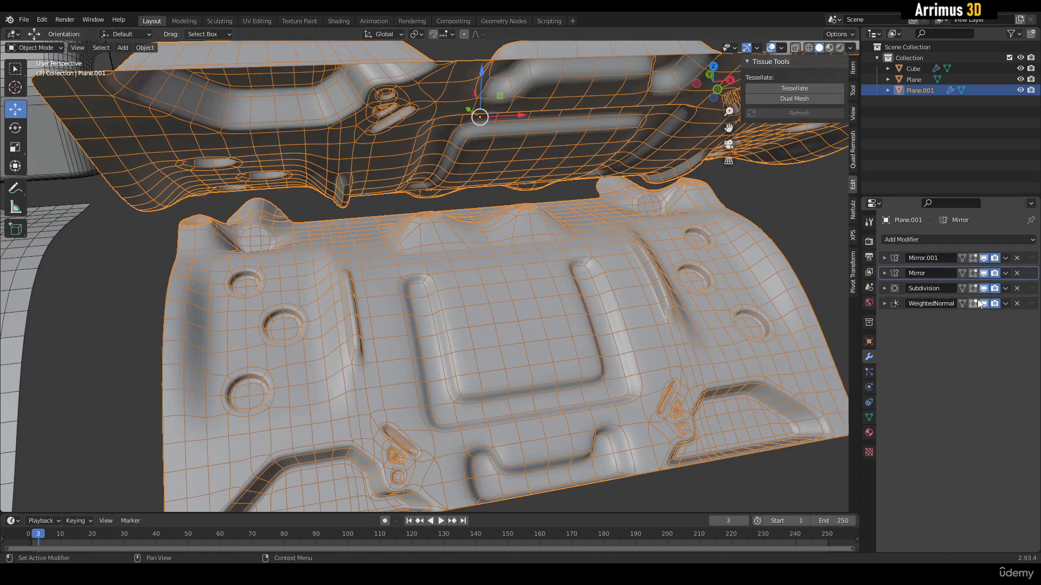
alt+middle_drag(450, 279, 481, 280)
scroll(422, 266, up, 4)
key(F4)
mouse_move(396, 275)
alt+middle_down()
mouse_move(431, 281)
mouse_move(356, 296)
alt+middle_up()
scroll(355, 301, up, 3)
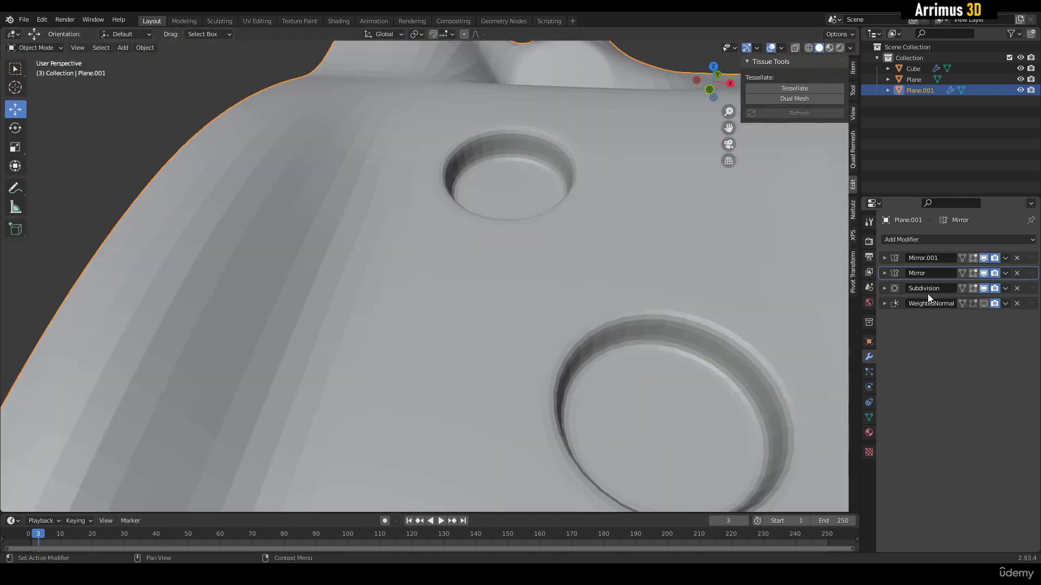
click(984, 304)
click(983, 304)
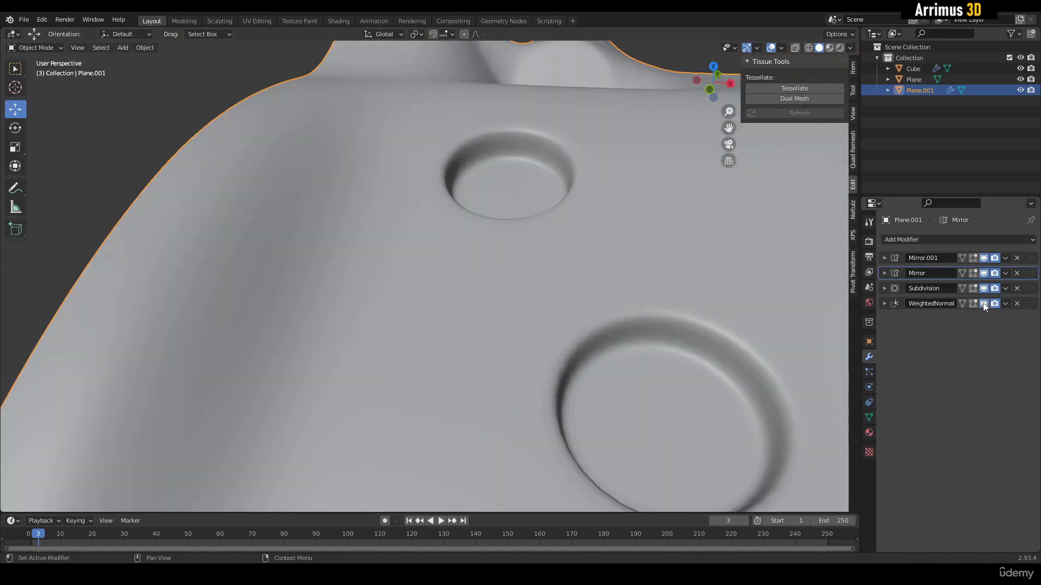
Compare Shade Smooth with Shade Flat on the panel, ending on flat, and turn WeightedNormal's viewport display back on.
right_click(456, 196)
click(428, 184)
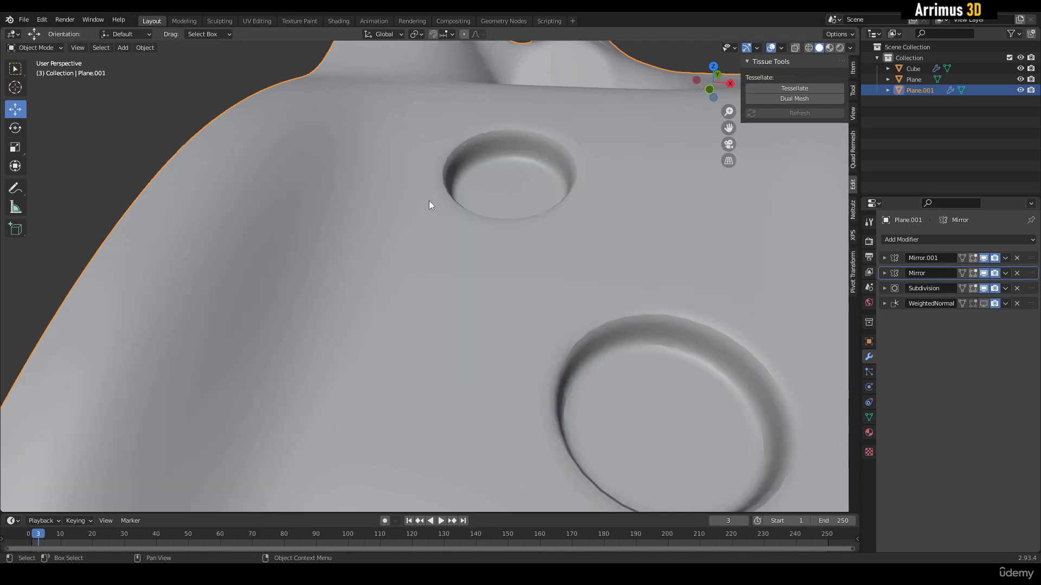
right_click(430, 180)
click(434, 190)
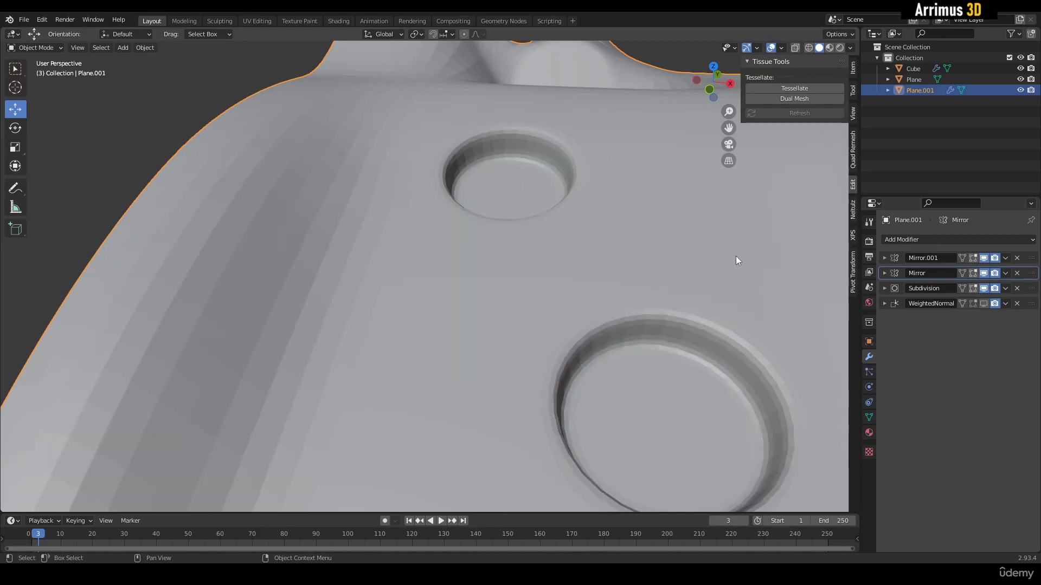
click(983, 304)
scroll(549, 237, down, 2)
scroll(551, 237, down, 5)
scroll(508, 242, up, 1)
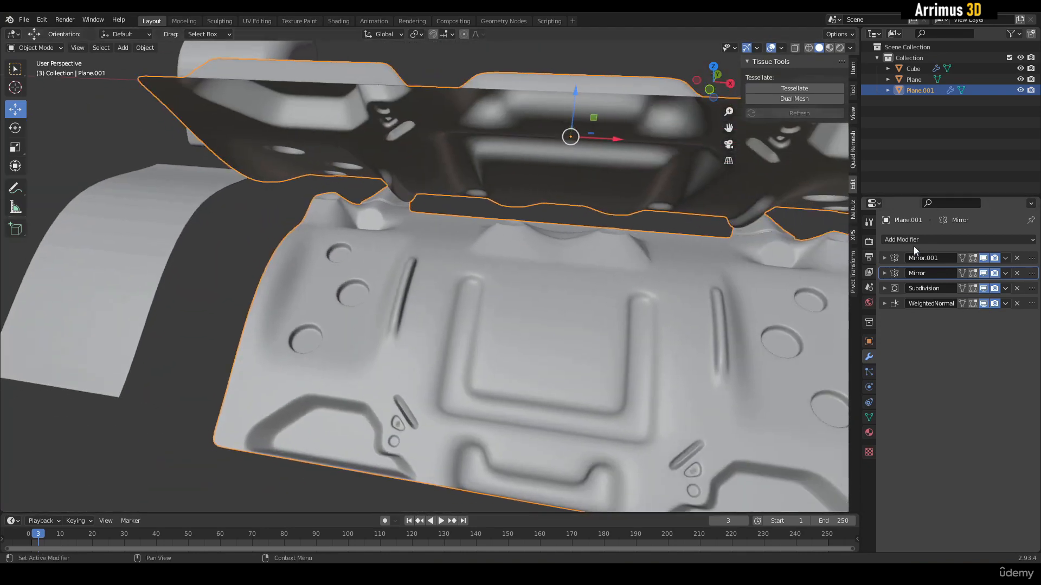
Select all faces of the curved grid plane in Edit Mode and try extruding them 0.468 m along their normals.
click(915, 240)
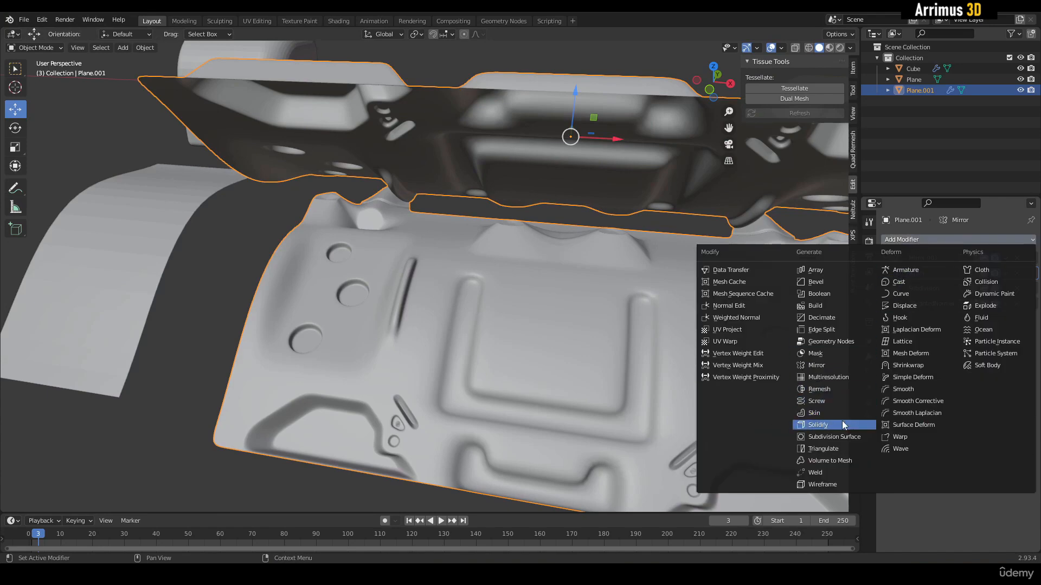
middle_drag(443, 315, 457, 265)
click(380, 294)
key(Tab)
click(574, 277)
key(a)
key(alt+e)
click(409, 257)
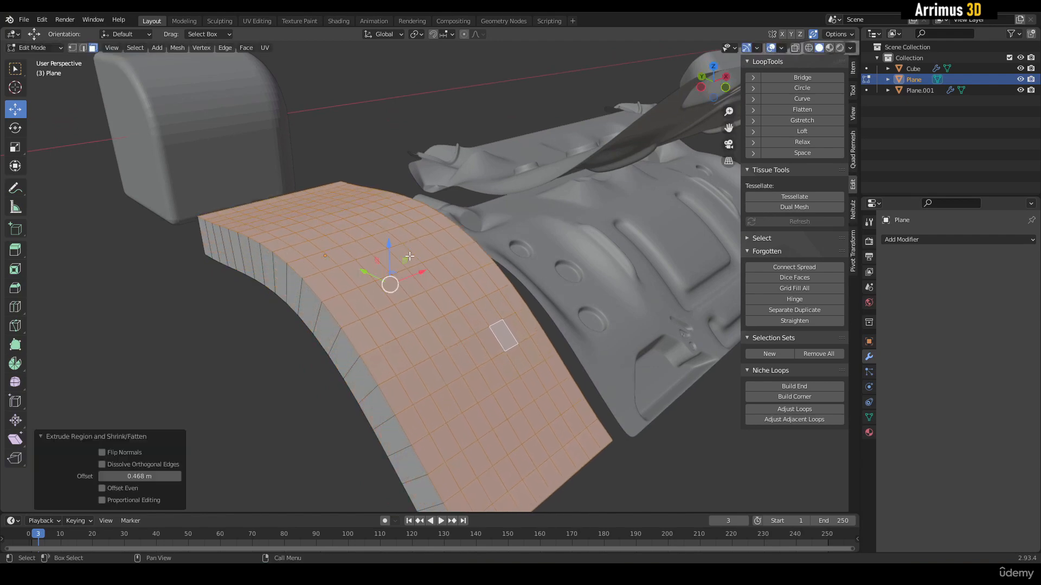
Try a thicker 0.66 m extrusion of the curved plane's faces along normals, inspect its underside, and undo it.
middle_drag(384, 299, 383, 221)
key(alt+s)
click(391, 241)
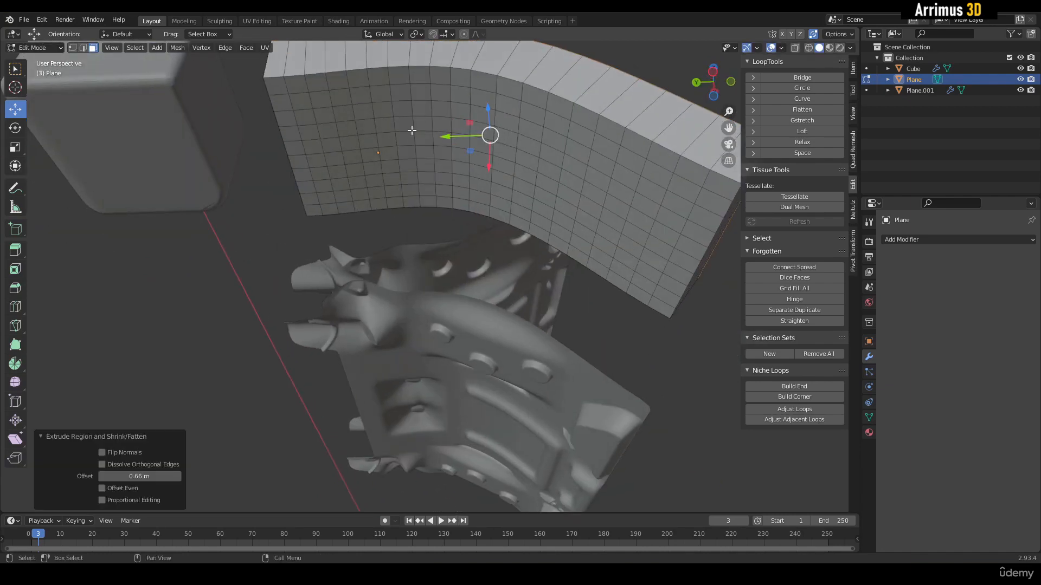
middle_drag(412, 130, 421, 276)
key(Tab)
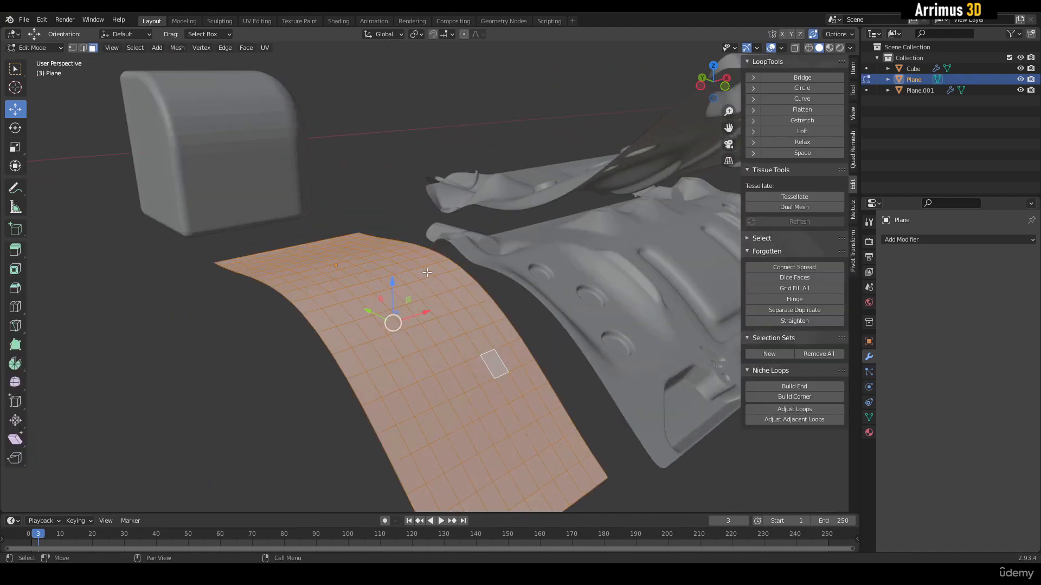
Try extruding the curved plane's faces 0.512 m along normals, inspect the underside, and undo the extrusion.
key(alt+s)
click(437, 262)
middle_drag(437, 261, 550, 270)
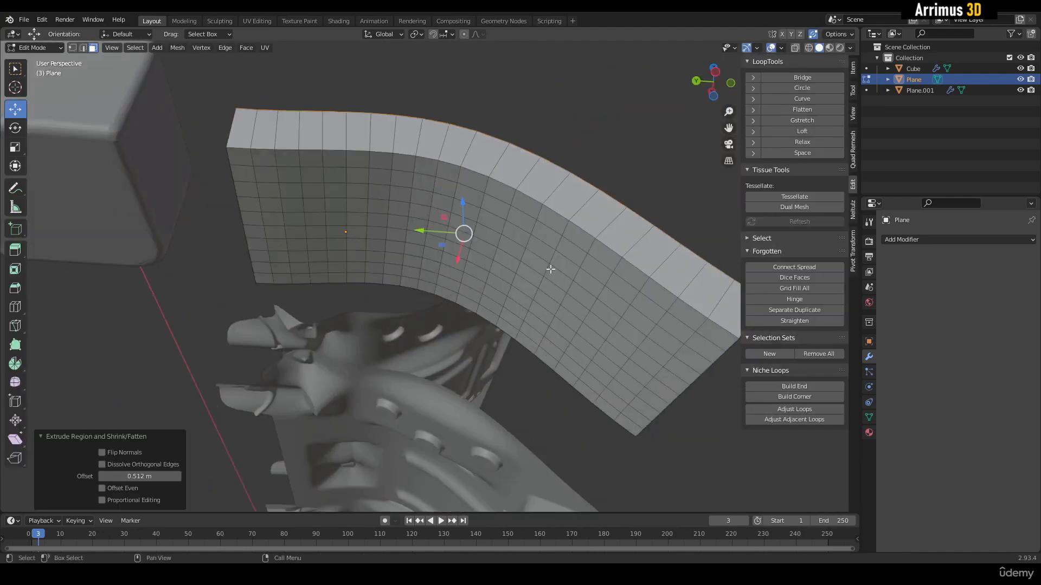
middle_drag(463, 218, 446, 263)
key(ctrl+z)
Return the curved grid plane to Object Mode and add a Solidify modifier to it.
key(Tab)
click(915, 240)
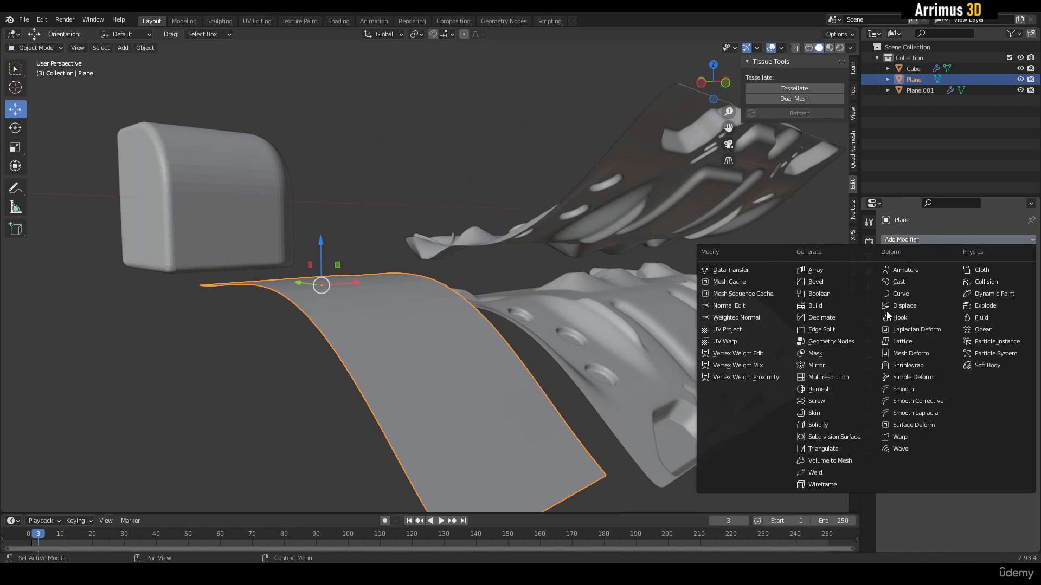
click(843, 425)
mouse_move(707, 345)
middle_down()
mouse_move(698, 330)
mouse_move(703, 340)
middle_up()
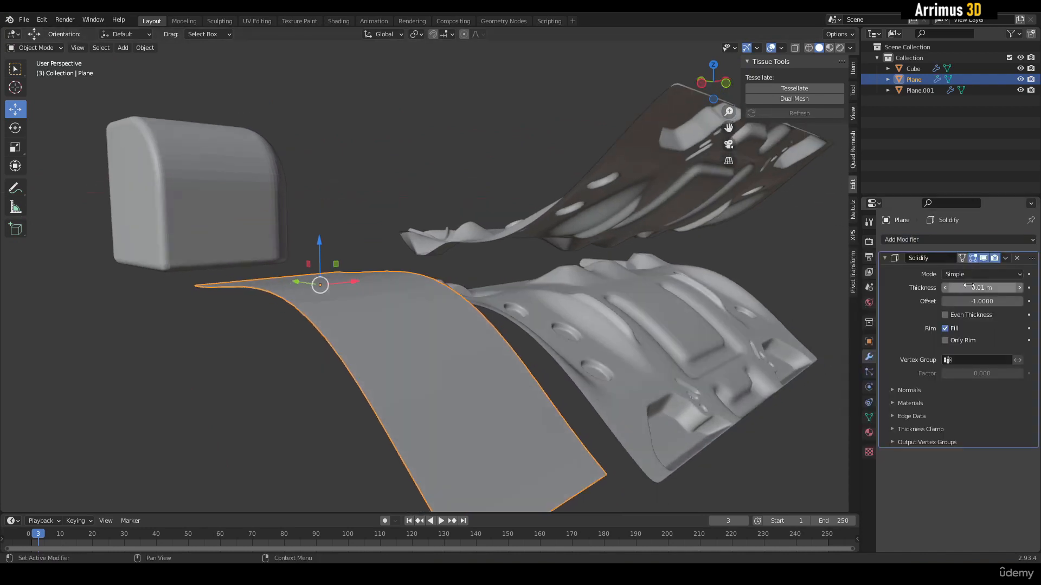
Set the Solidify modifier's thickness on the curved plane to -0.41 m and inspect the solid from above and below.
mouse_move(982, 287)
mouse_down()
mouse_move(943, 288)
mouse_move(995, 302)
mouse_up()
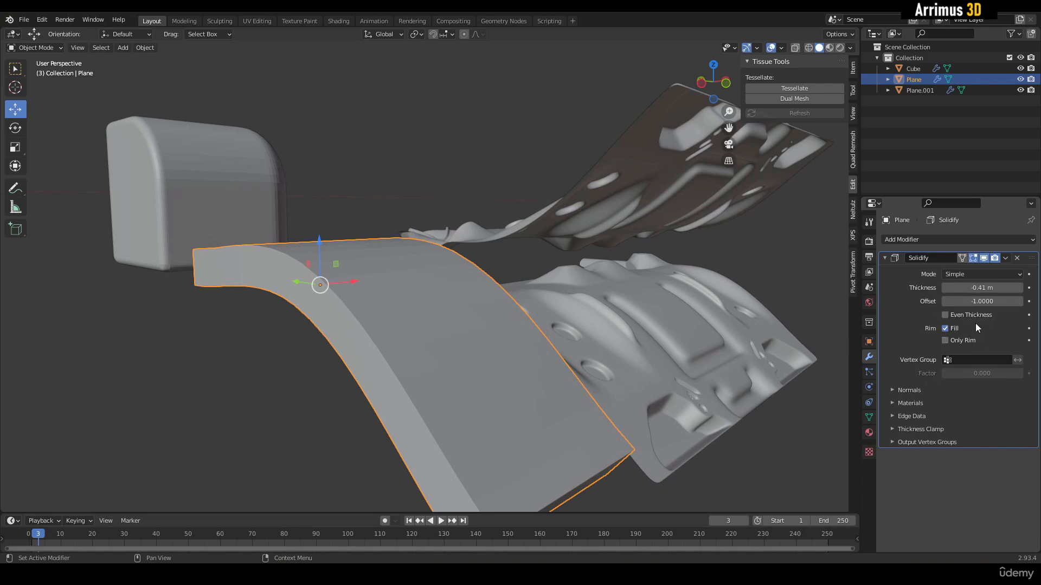
middle_drag(667, 279, 433, 352)
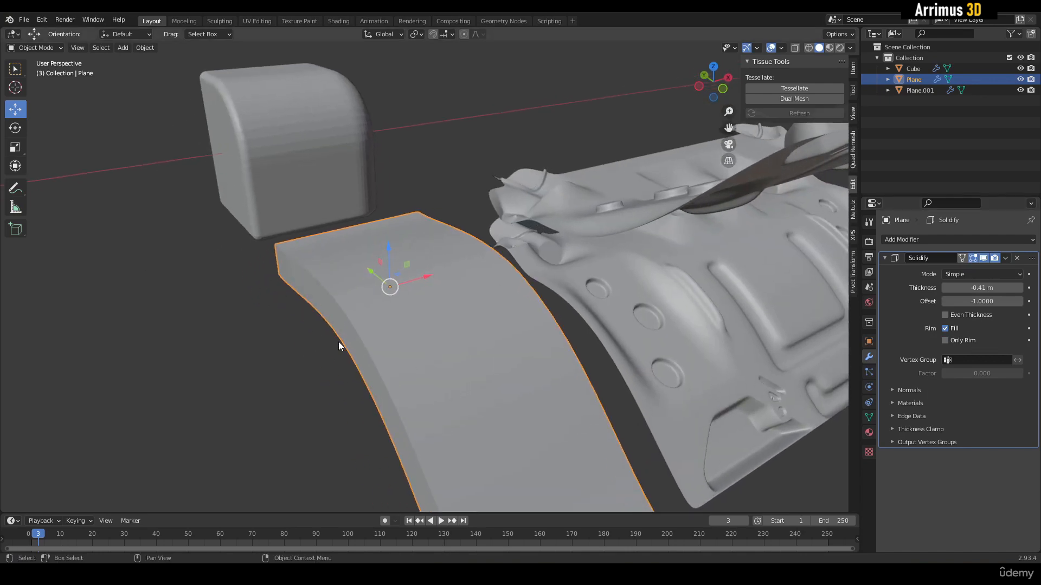
middle_drag(338, 345, 445, 213)
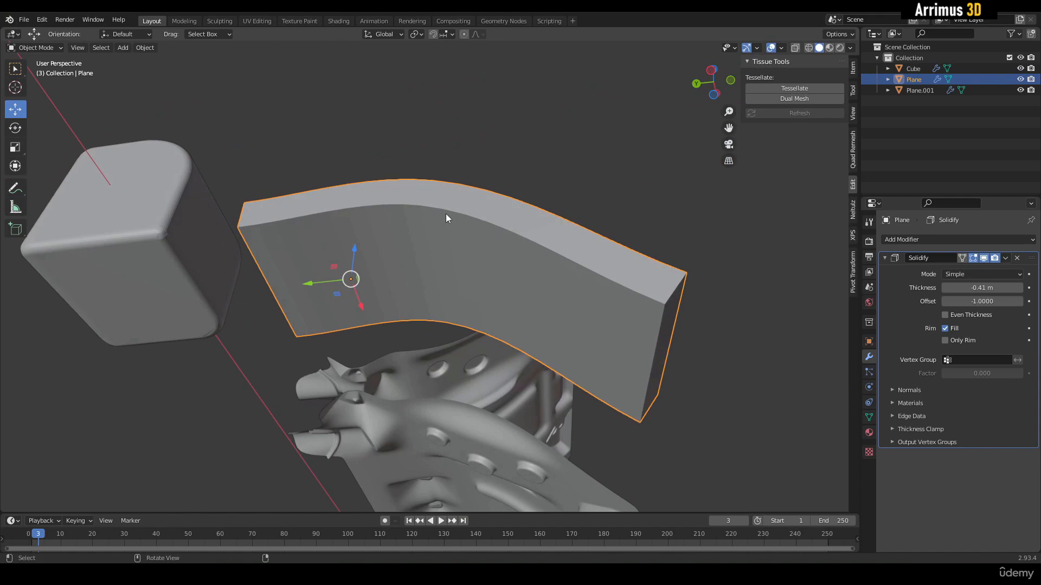
Enable Only Rim on the Solidify modifier, turn off its Edit Mode display, and compare the plane in Edit and Object Mode.
click(973, 338)
middle_drag(403, 255, 482, 278)
key(Tab)
click(973, 260)
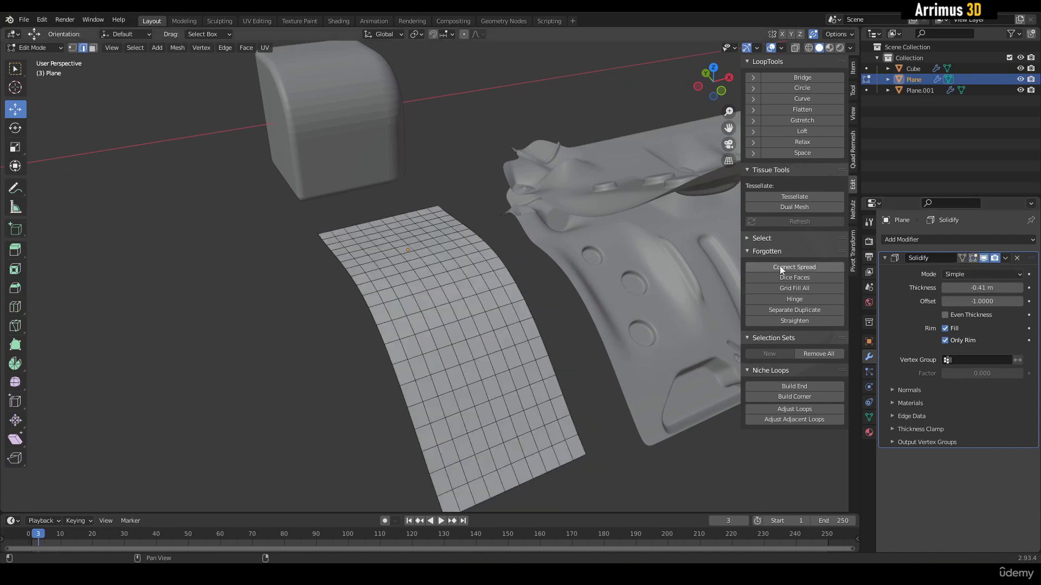
middle_drag(596, 263, 615, 230)
key(Tab)
middle_drag(651, 298, 591, 262)
key(Tab)
key(Tab)
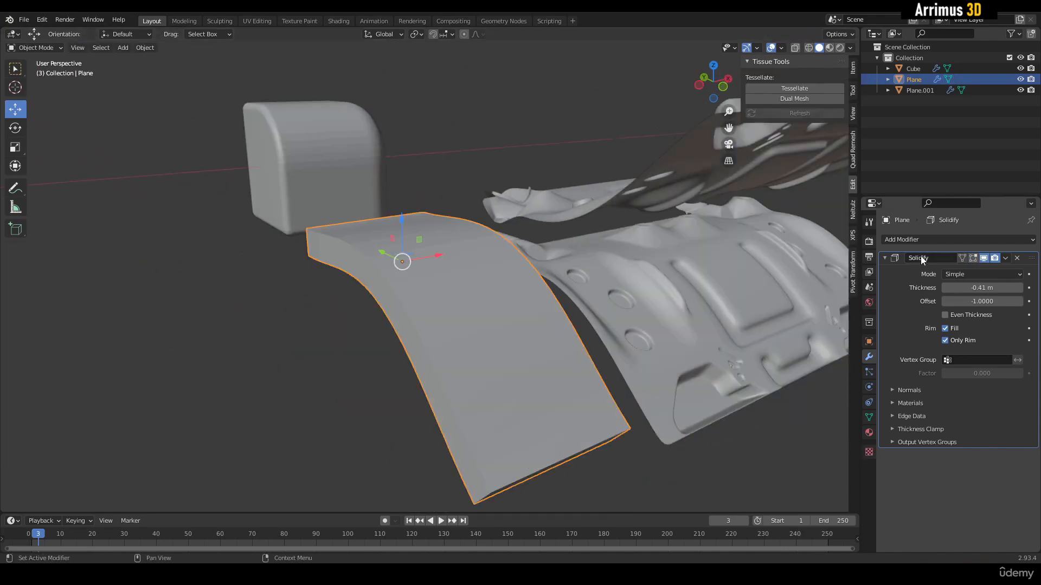
Try applying the Solidify modifier to the curved plane, inspect the resulting mesh in Edit Mode, and undo the application.
key(ctrl+a)
alt+middle_drag(659, 281, 666, 274)
key(Tab)
middle_drag(438, 179, 447, 260)
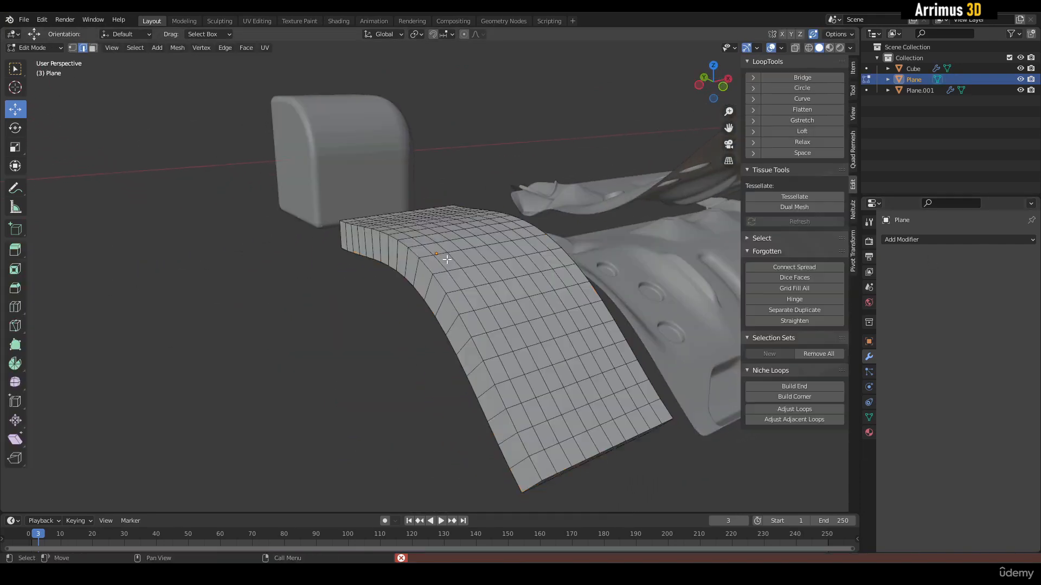
middle_drag(530, 277, 511, 193)
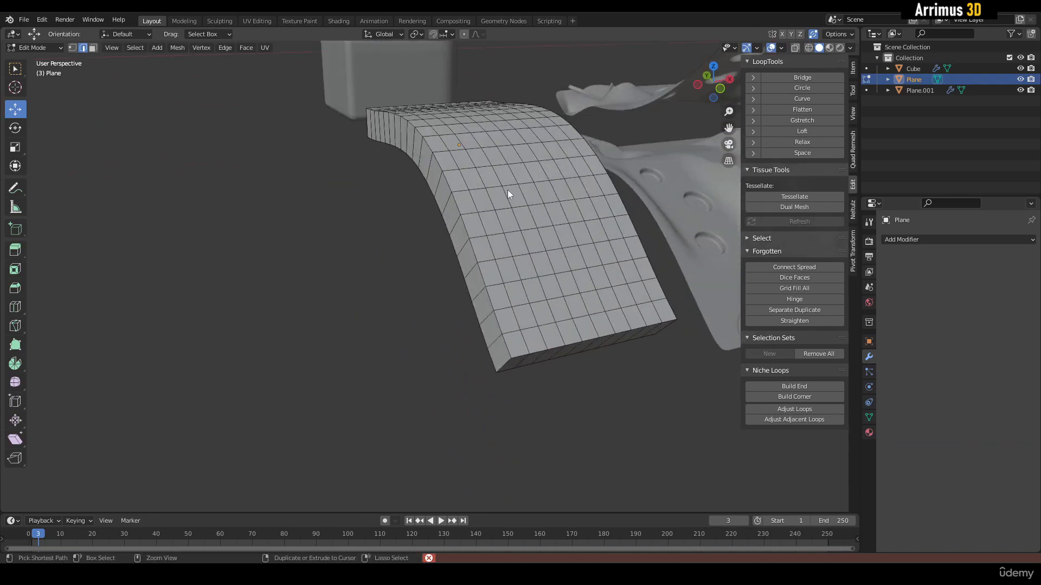
key(ctrl+z)
key(ctrl+z)
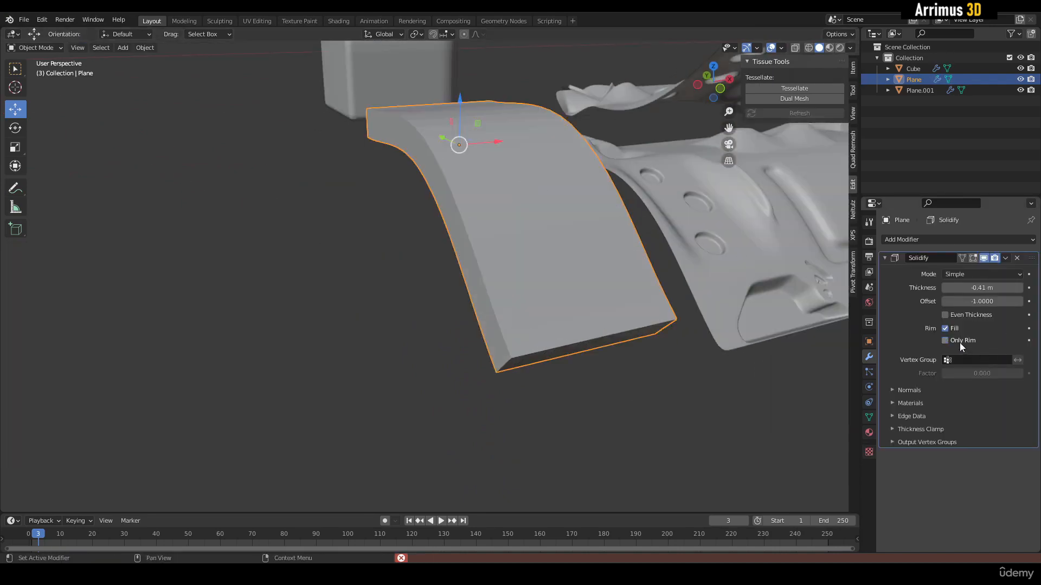
In Edit Mode, knife two mirrored diagonal cuts, each one column wide and two rows long, near the curved plane's upper end.
key(Tab)
middle_drag(616, 302, 325, 168)
key(k)
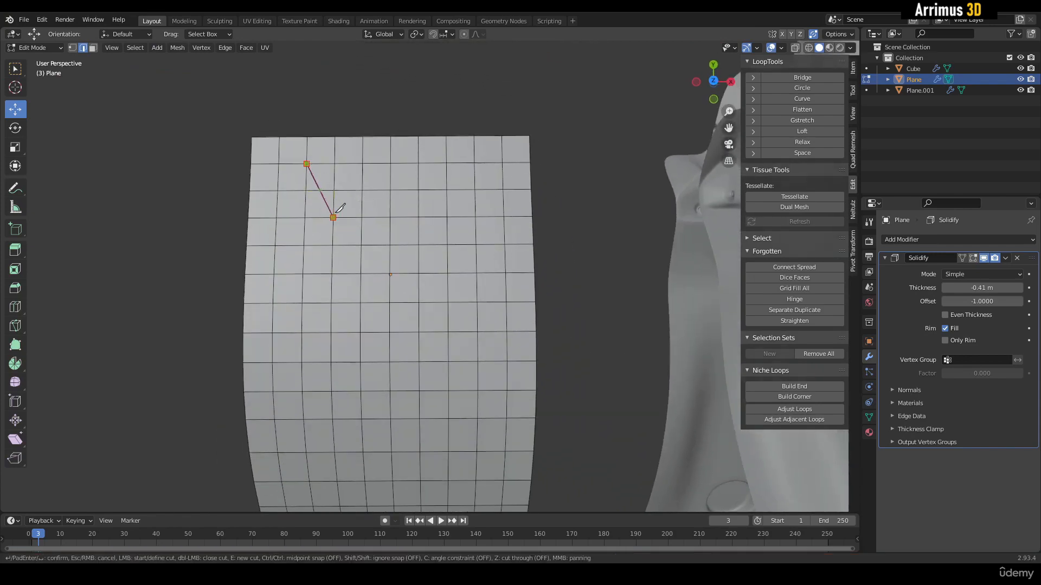
key(Return)
key(k)
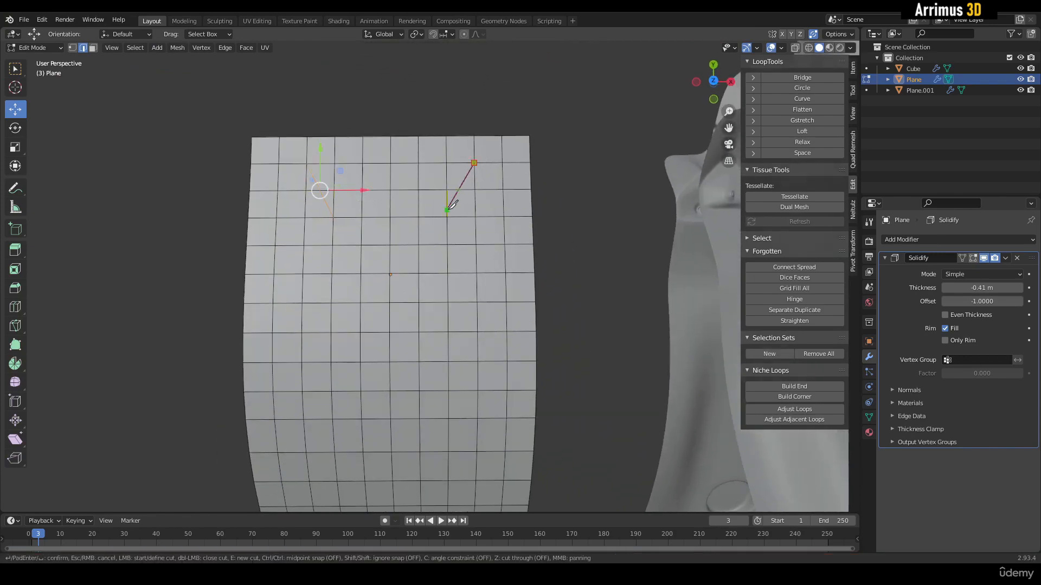
click(447, 217)
key(Return)
Select the faces between the two diagonal cuts up to the plane's end edge, leaving out the faces outside the diagonals.
key(3)
shift+middle_drag(319, 174, 328, 191)
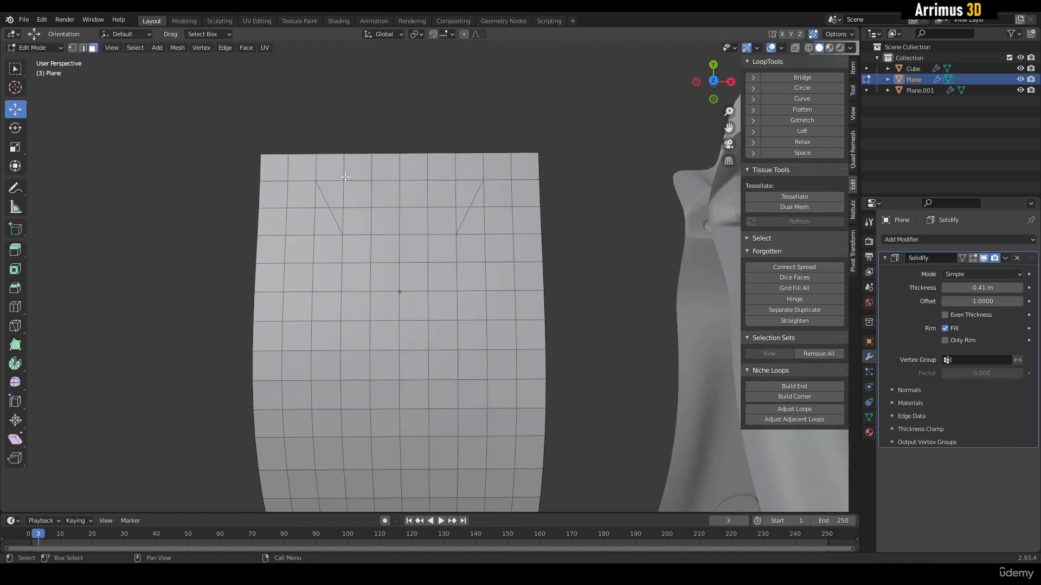
click(378, 180)
click(320, 170)
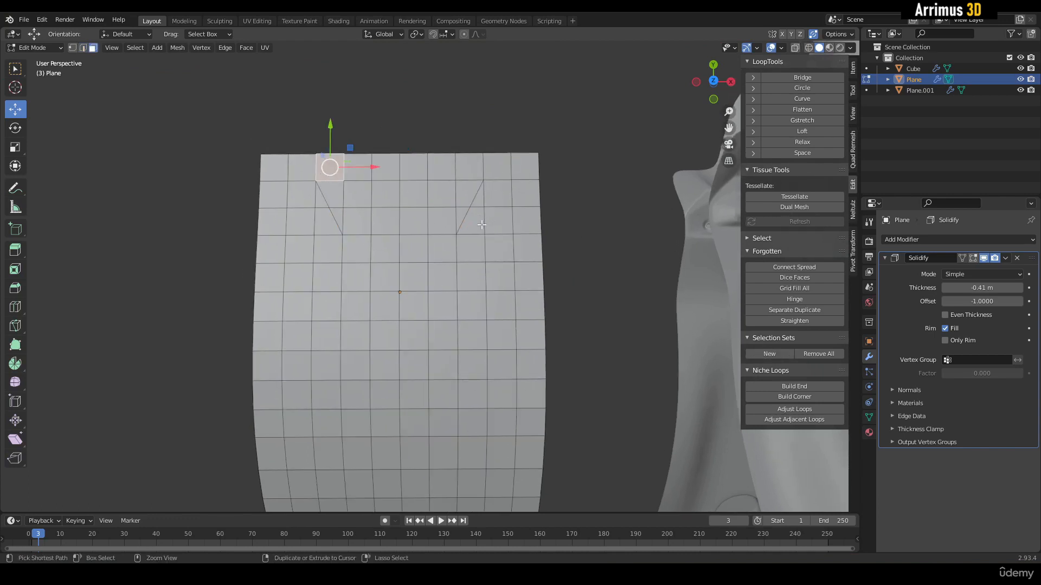
ctrl+shift+click(462, 212)
scroll(338, 162, up, 2)
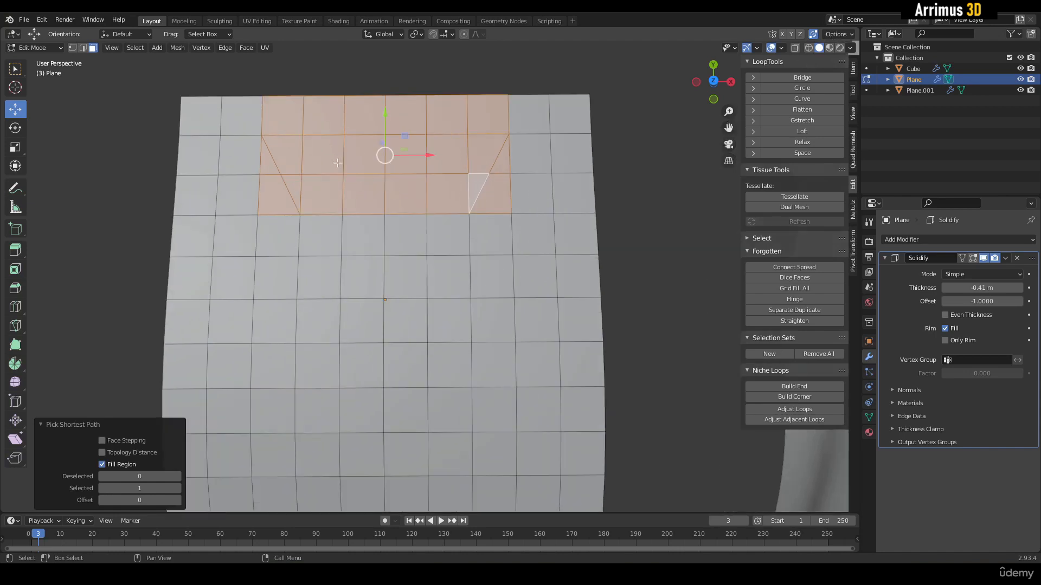
click(291, 133)
middle_drag(322, 116, 329, 146)
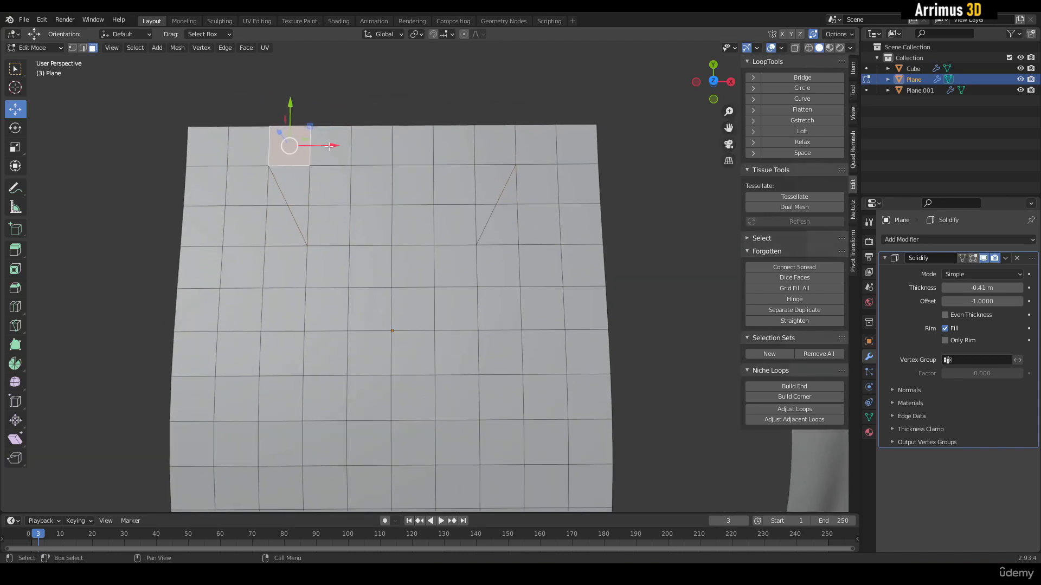
ctrl+shift+click(483, 214)
scroll(282, 209, up, 2)
shift+click(249, 233)
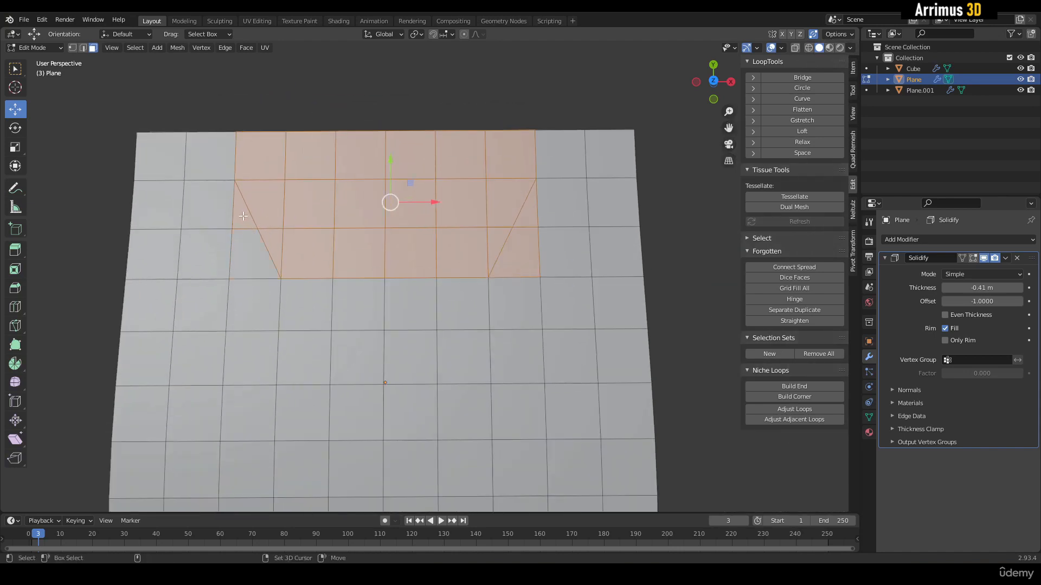
Separate the selected trapezoidal group of faces into its own object and return to Object Mode.
key(x)
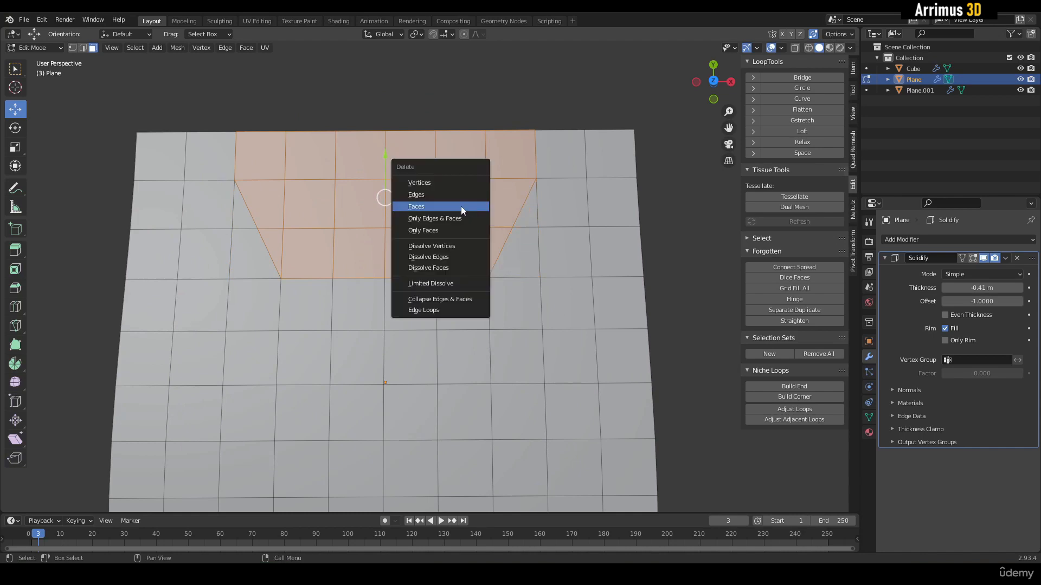
key(Escape)
shift+middle_drag(409, 186, 438, 253)
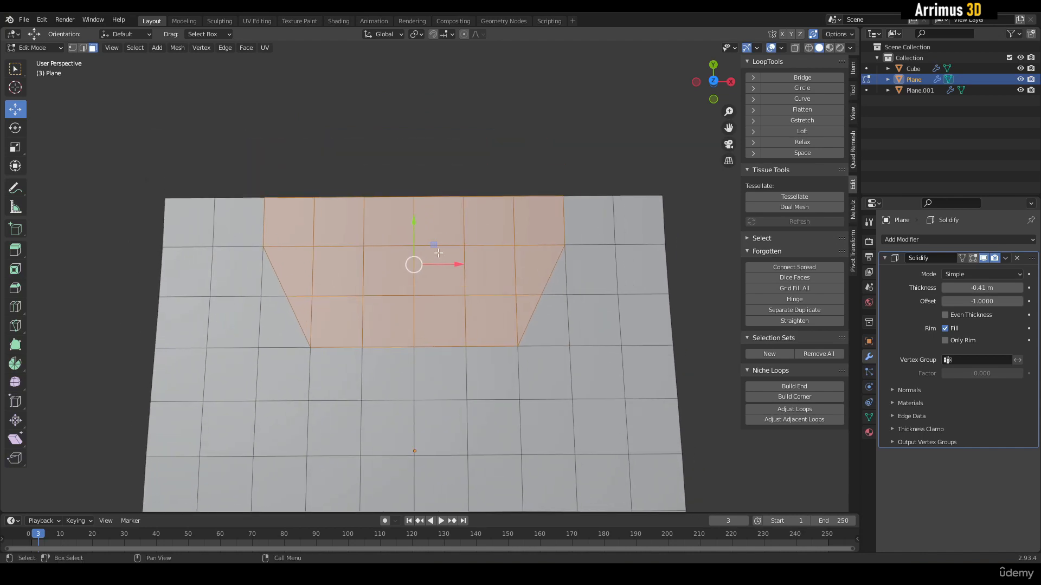
key(p)
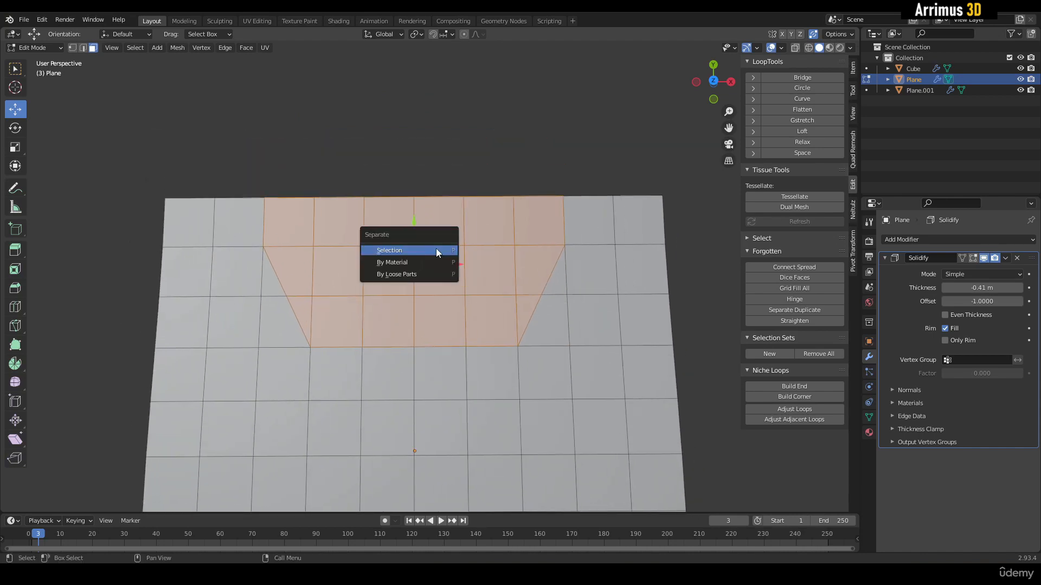
click(436, 250)
key(Tab)
middle_drag(467, 227, 467, 201)
In Edit Mode, select a rectangular block of faces midway along the curved plane and duplicate it in place.
key(Tab)
click(388, 243)
middle_drag(389, 243, 416, 237)
ctrl+shift+click(475, 270)
middle_drag(472, 270, 460, 240)
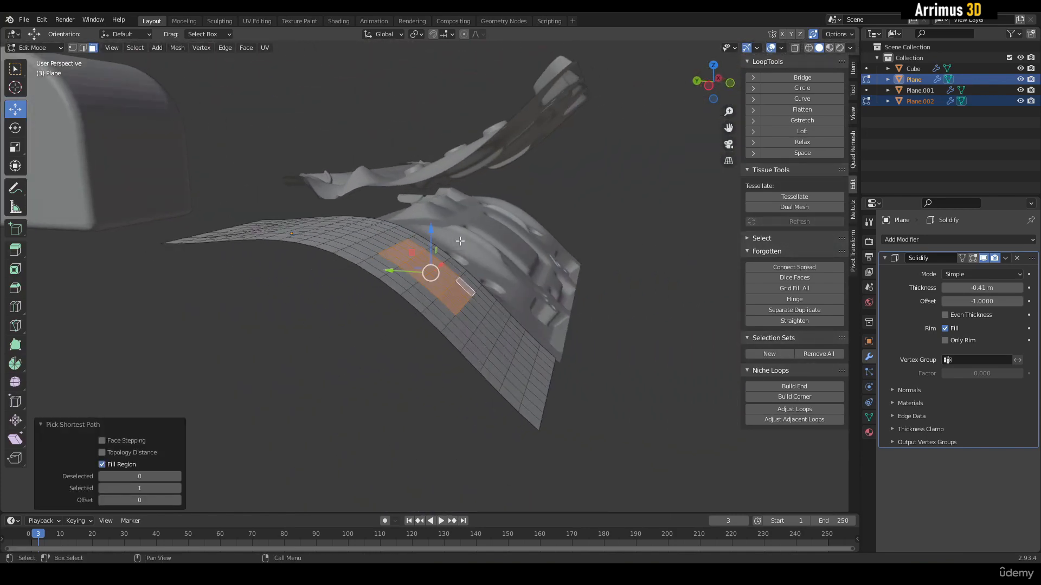
key(g)
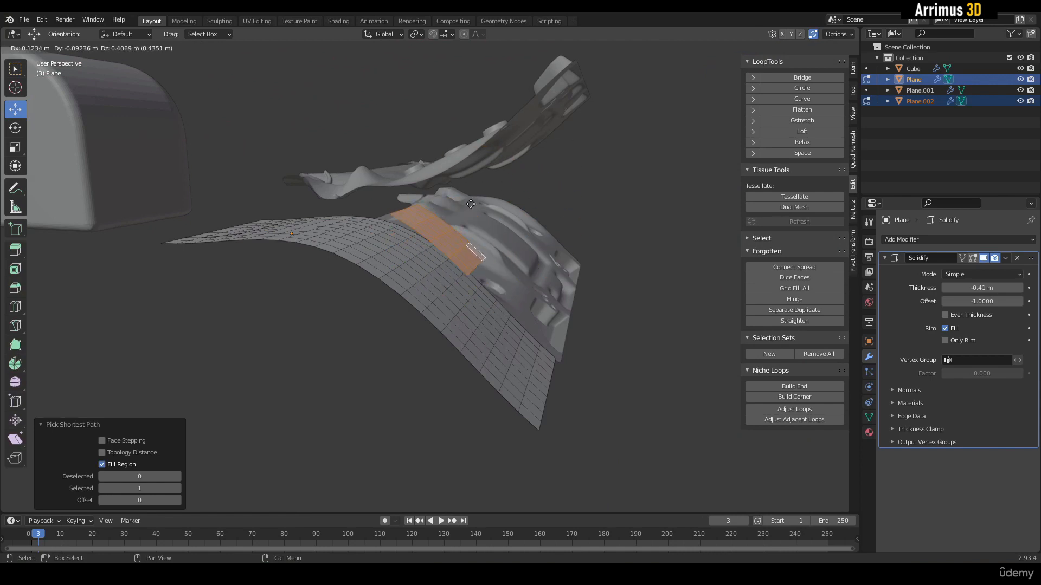
right_click(588, 191)
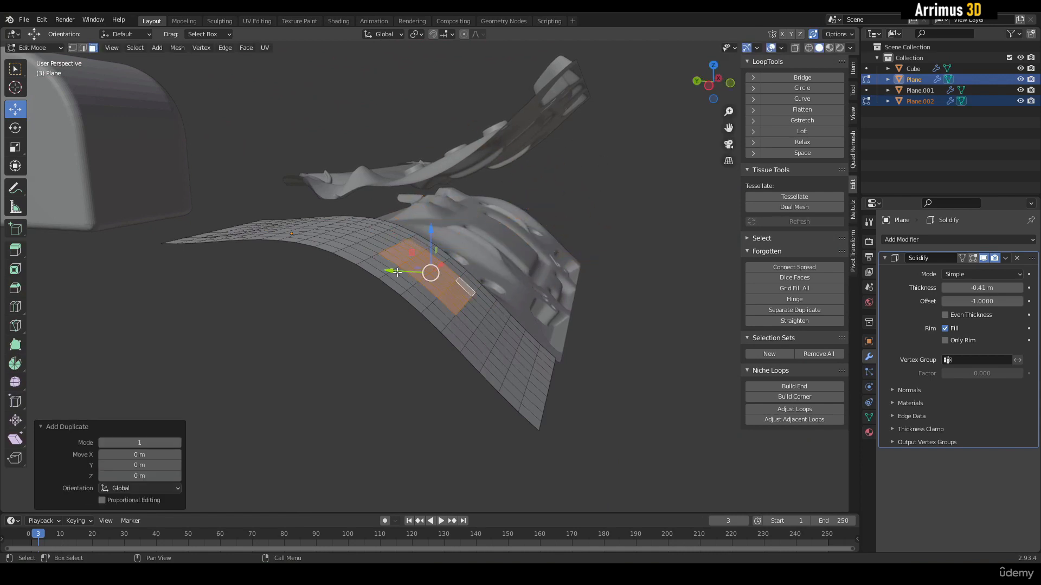
Move the duplicated faces about -0.228 m in Y and 0.294 m in Z, and delete them.
scroll(421, 246, up, 3)
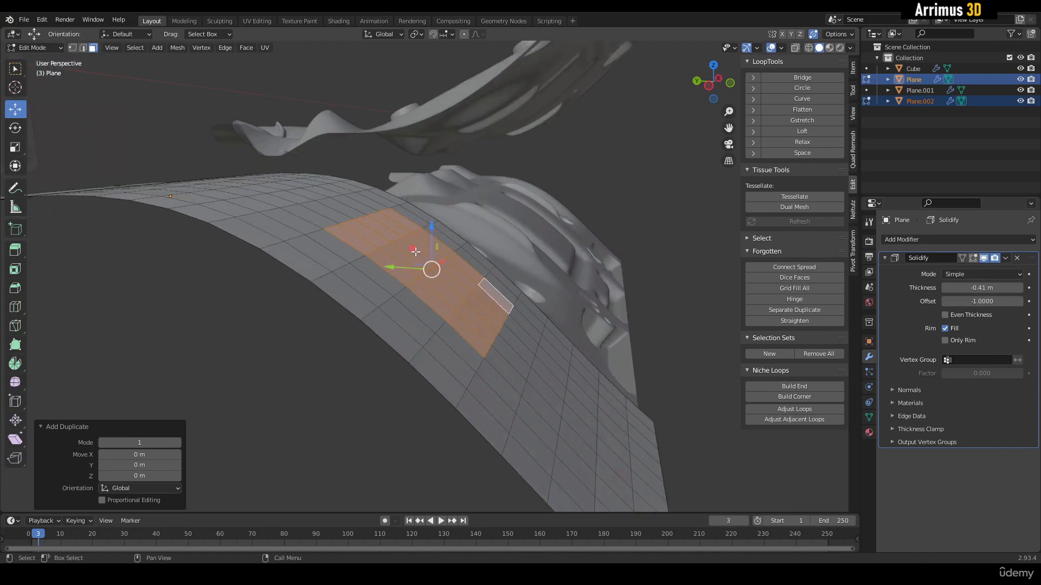
drag(415, 251, 456, 201)
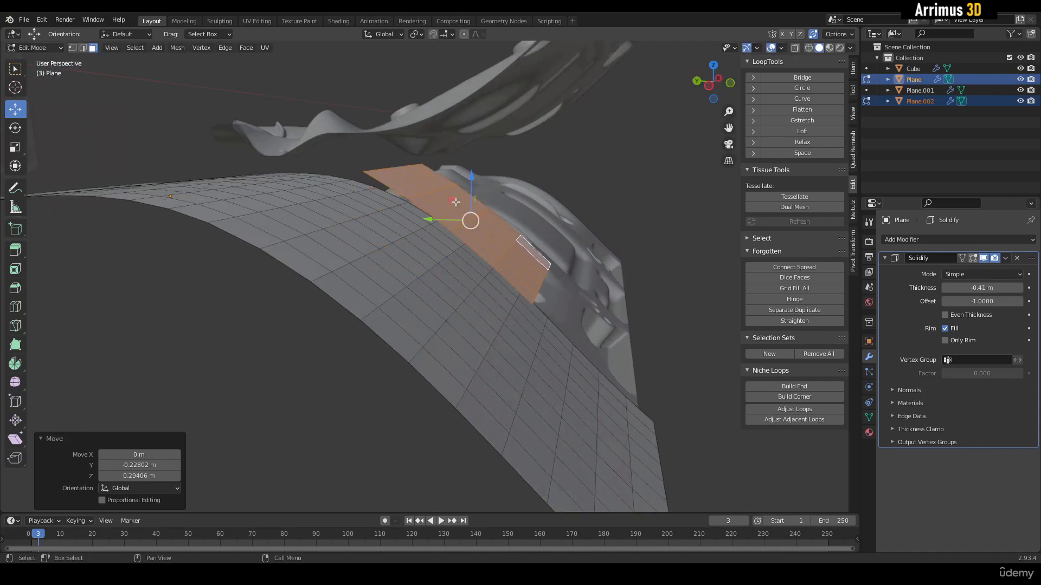
middle_drag(456, 202, 492, 267)
key(x)
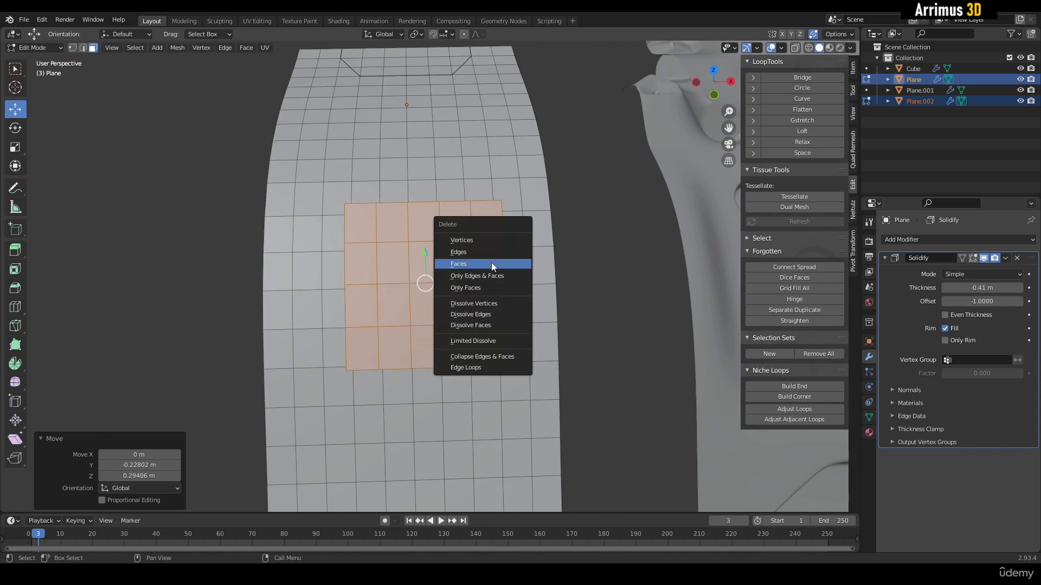
click(492, 264)
Select a block six faces wide and five long midway along the plane, separate it into its own object, and return to Object Mode.
click(337, 198)
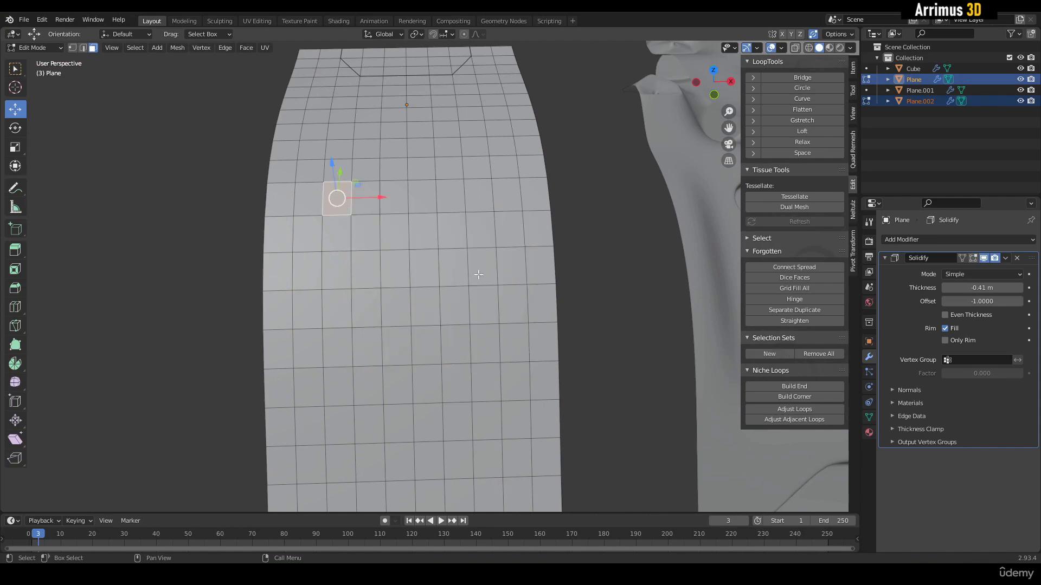
ctrl+click(488, 335)
key(p)
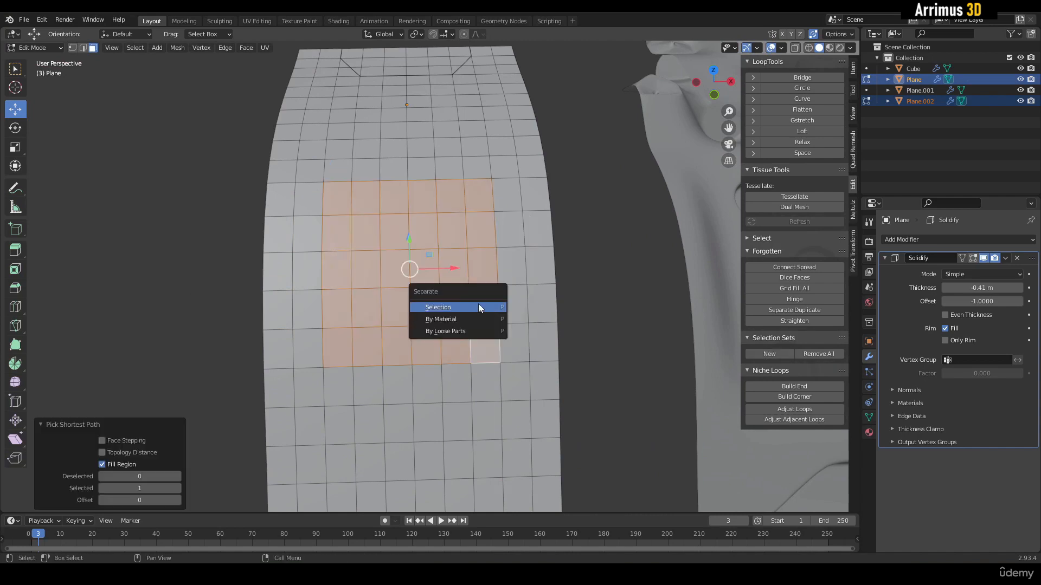
click(469, 307)
key(Tab)
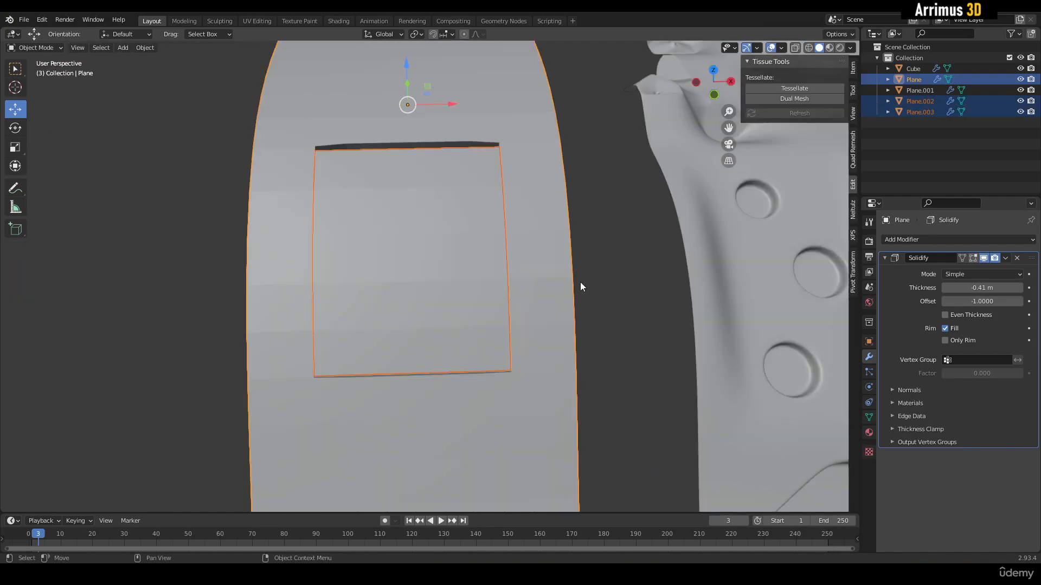
Display the wireframe over the objects' surfaces and select the separated rectangular panel and the main curved plane in turn.
alt+middle_drag(520, 269, 473, 240)
key(F4)
scroll(505, 263, down, 2)
click(474, 239)
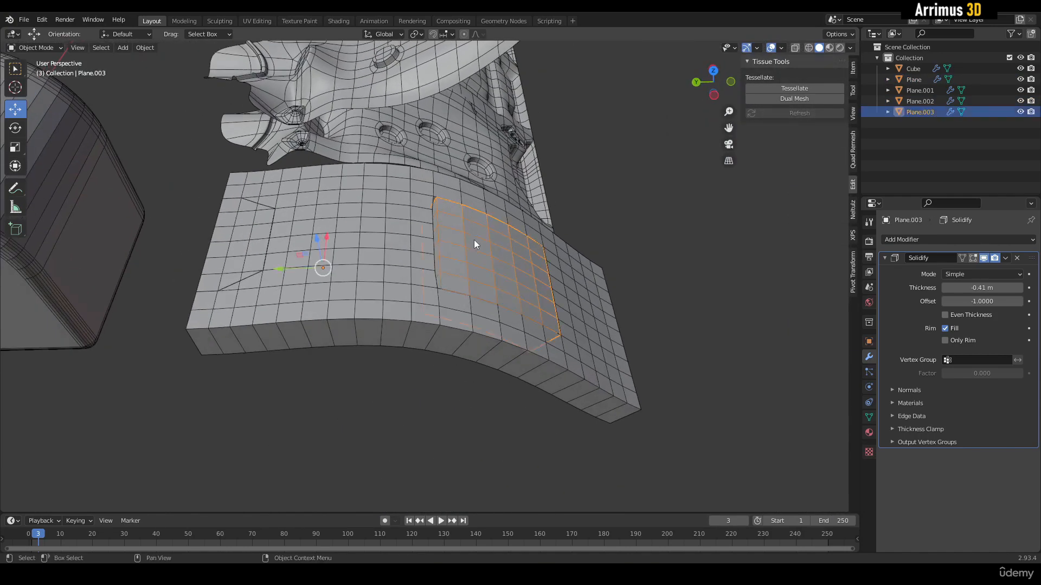
click(316, 217)
Try sliding the trapezoidal piece out of the curved plane along the Y axis, cancel the move, and reselect the main plane.
click(249, 218)
middle_drag(250, 221, 277, 250)
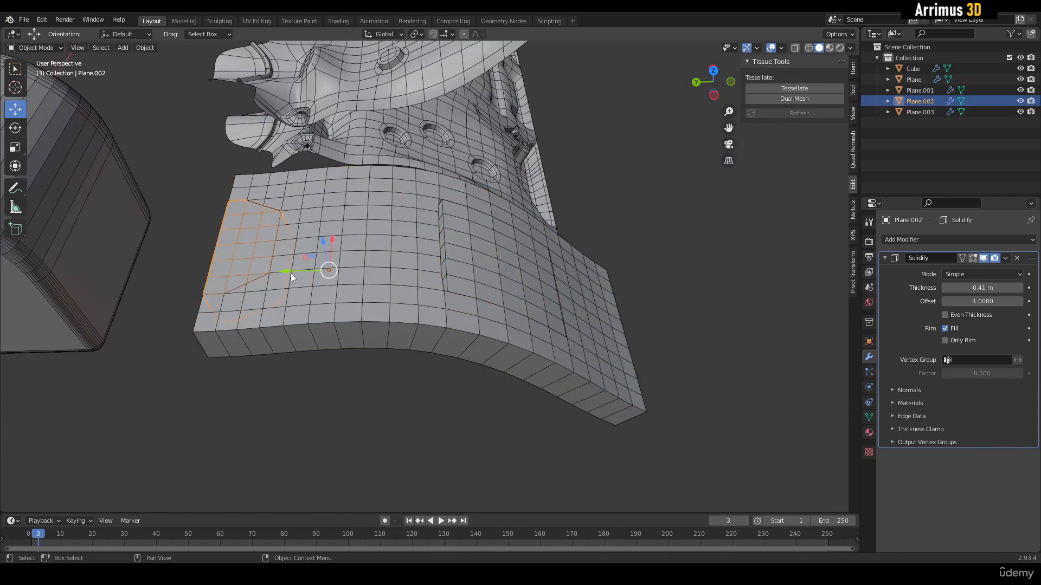
drag(290, 272, 222, 272)
right_click(223, 272)
click(399, 227)
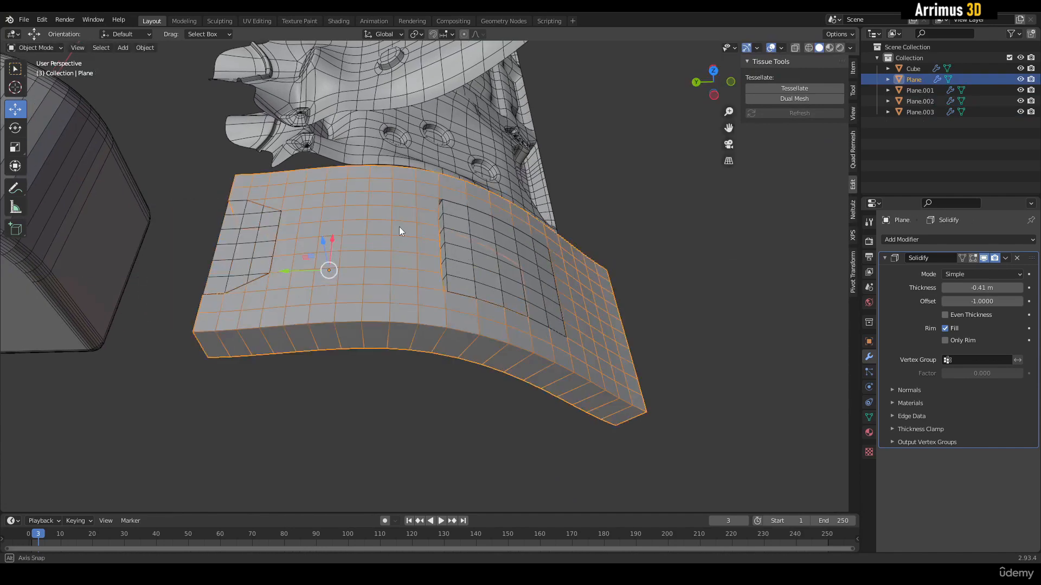
middle_drag(400, 227, 444, 235)
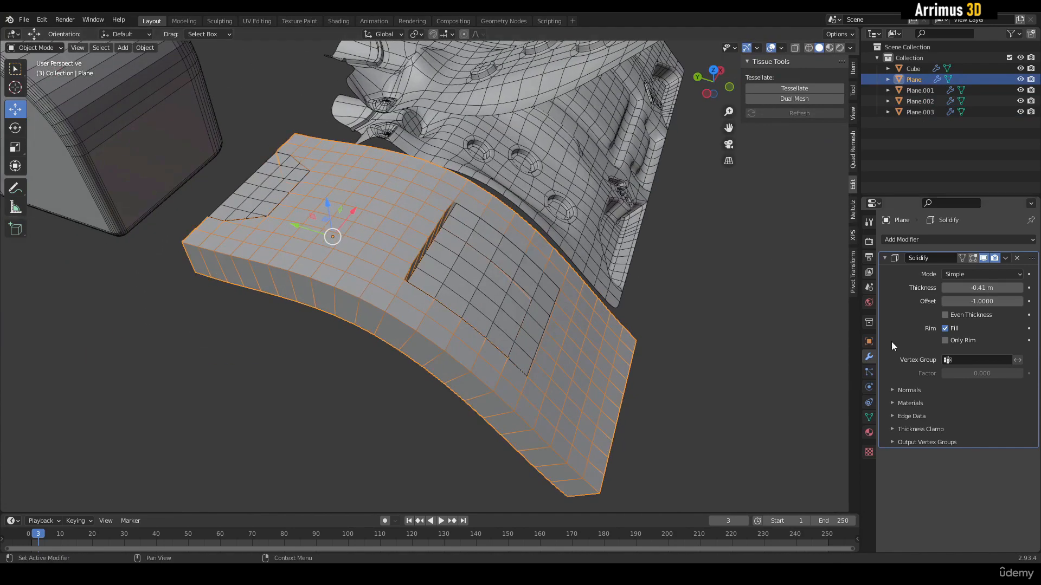
Select the separated rectangular panel, collapse its Solidify settings, and open its material settings.
click(496, 278)
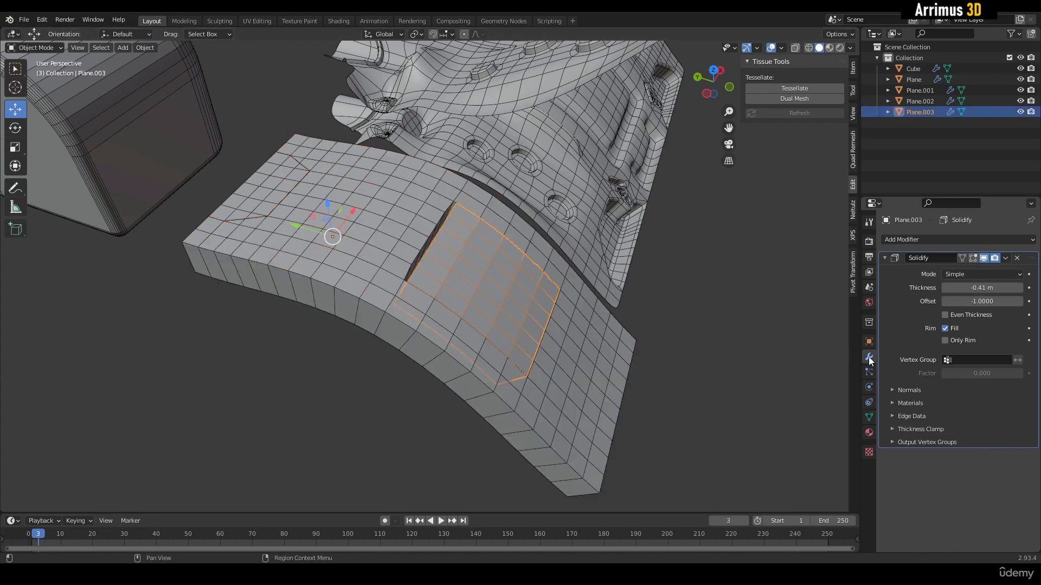
click(885, 259)
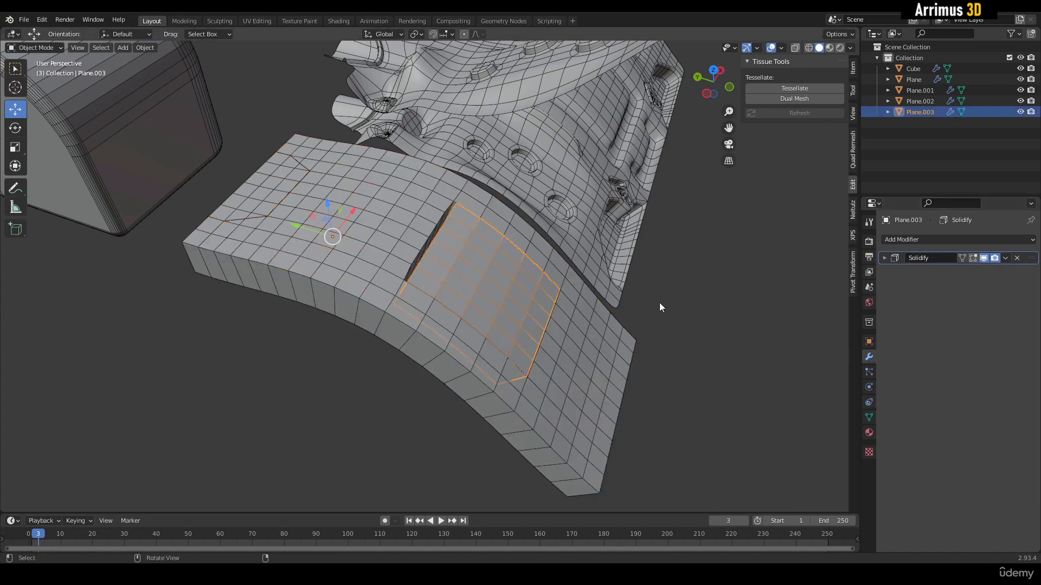
middle_drag(660, 303, 715, 288)
middle_drag(607, 250, 506, 195)
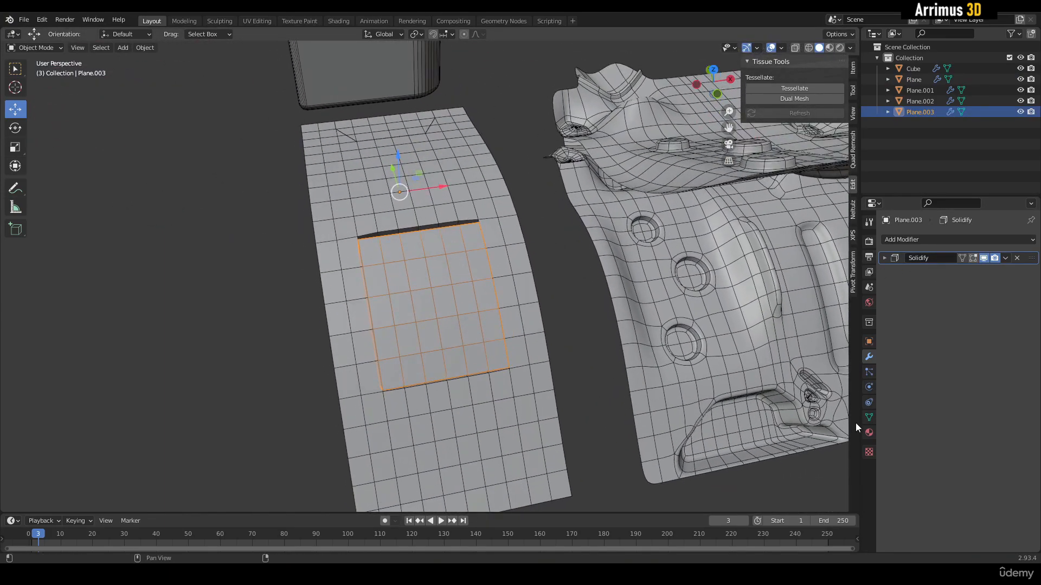
click(869, 433)
scroll(758, 336, up, 3)
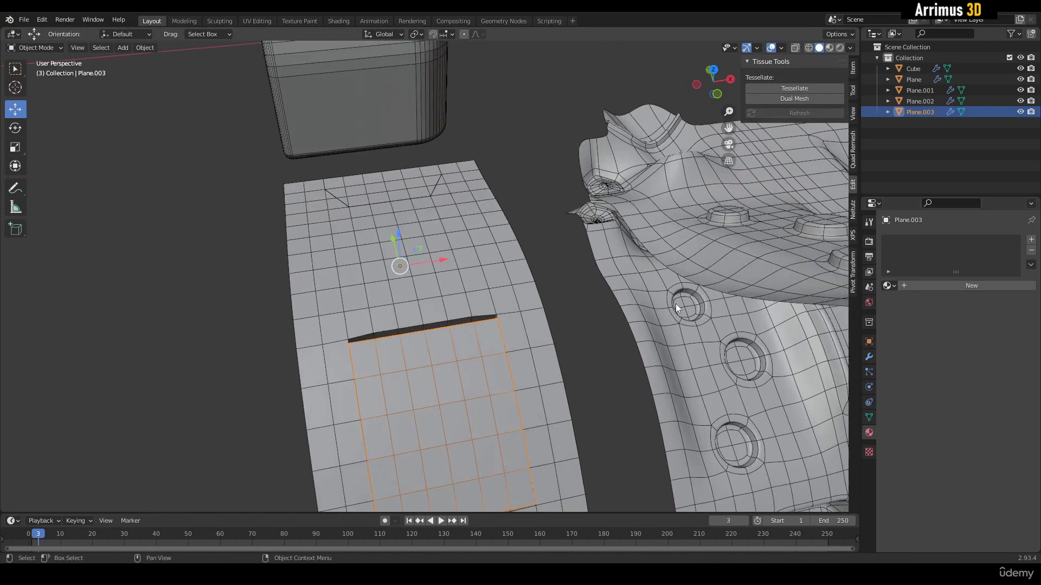
Add a new material to the rectangular panel and name it gray.
scroll(676, 307, up, 1)
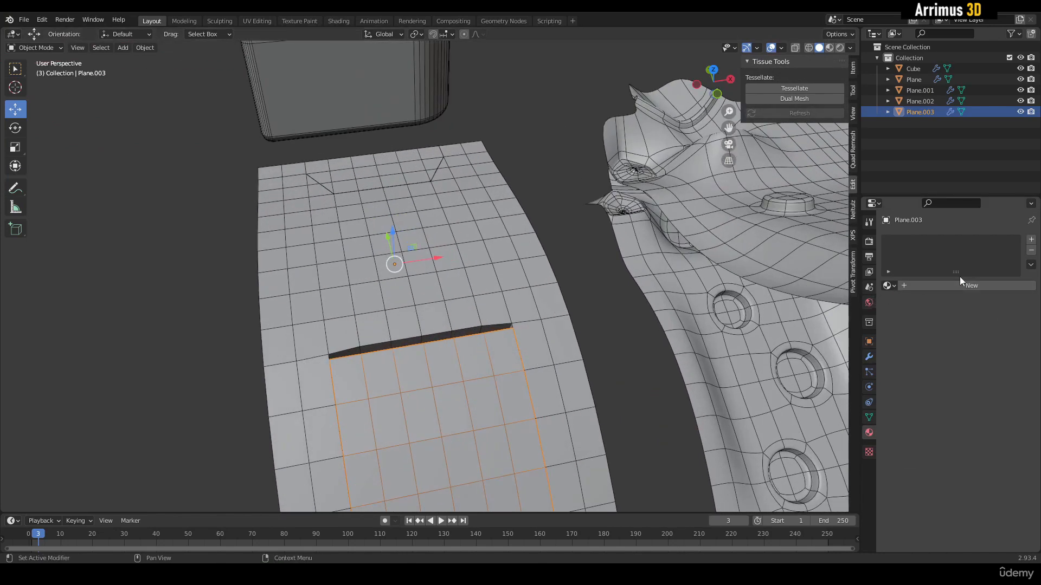
click(993, 287)
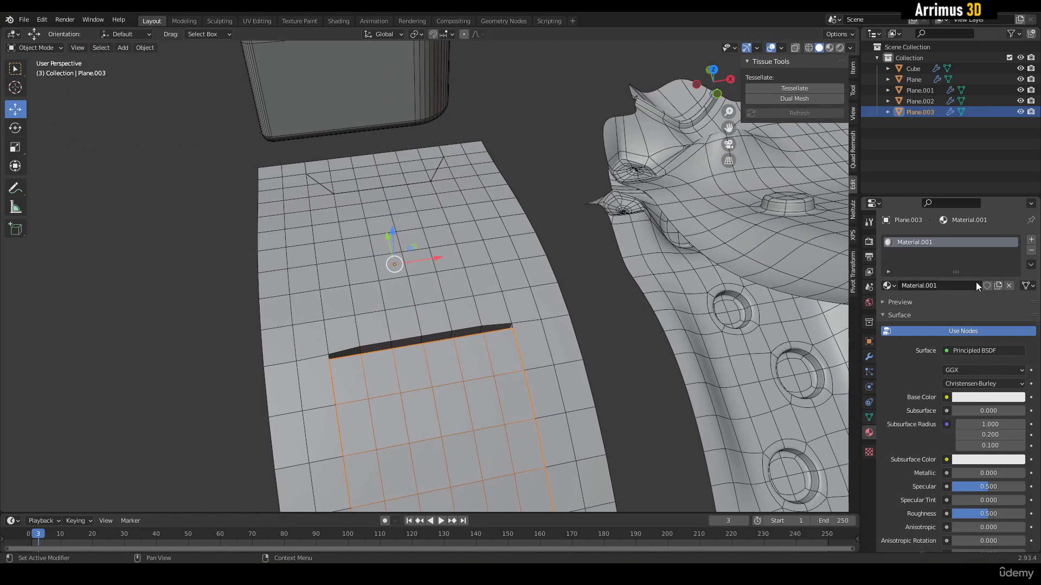
click(945, 287)
text(gray)
key(Return)
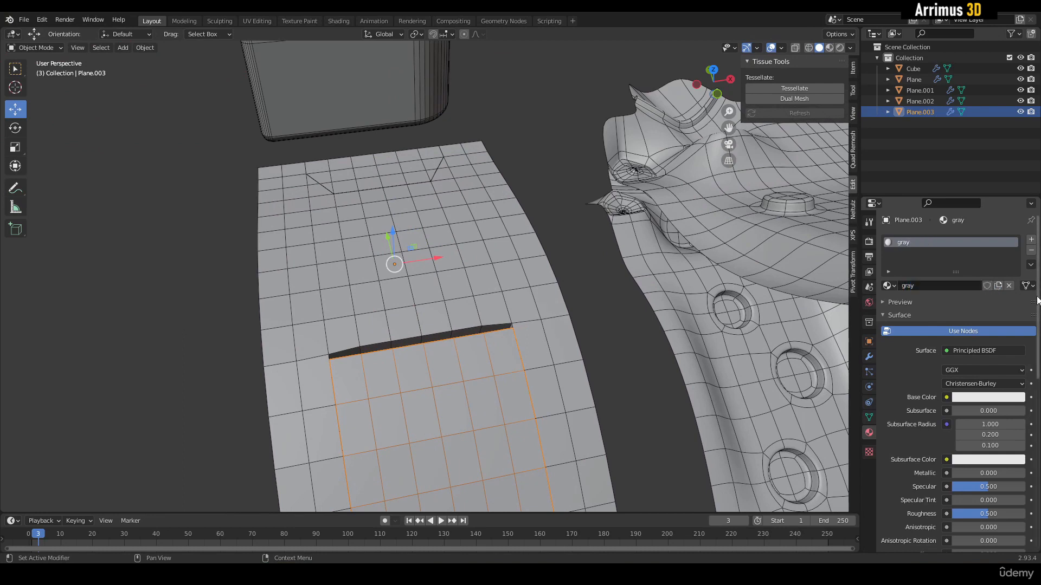
Try adjusting the brightness of the gray material's base color to 0.787 and look through its remaining settings.
shift+middle_drag(421, 271, 457, 259)
scroll(499, 219, down, 4)
middle_drag(545, 248, 574, 241)
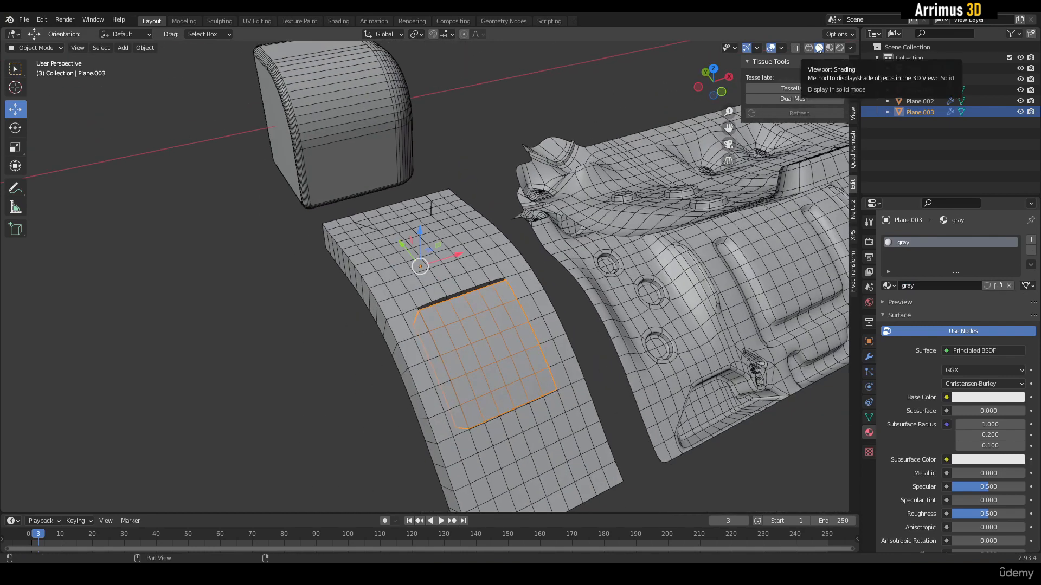
click(849, 48)
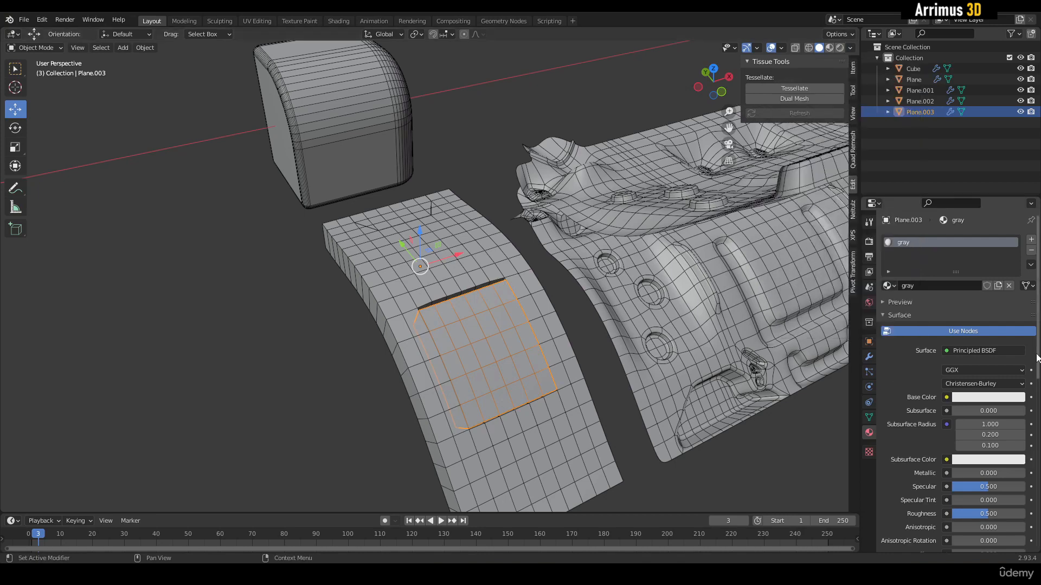
click(1000, 400)
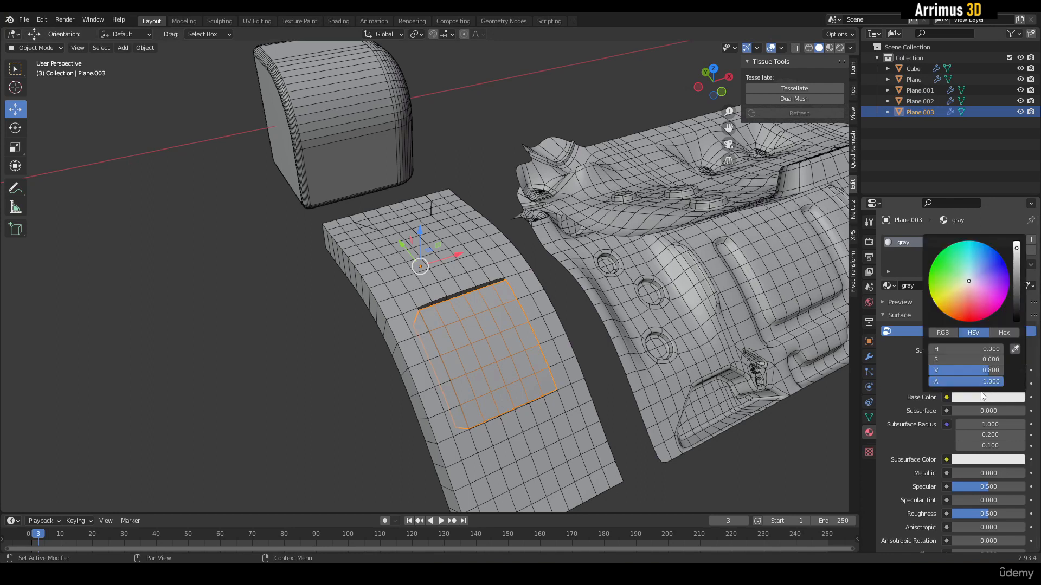
drag(1018, 284, 1017, 249)
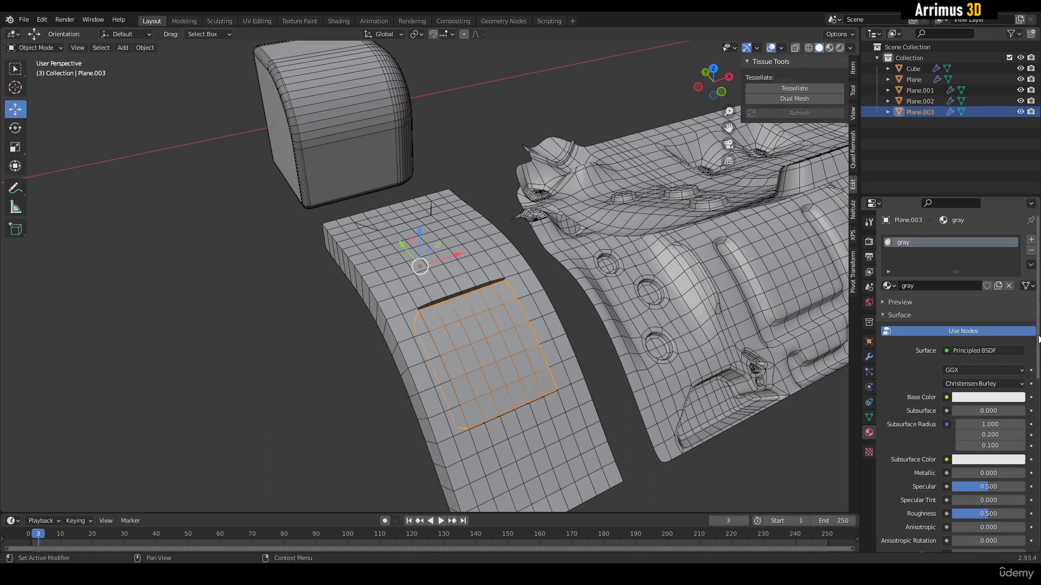
scroll(958, 414, down, 2)
scroll(1020, 404, down, 6)
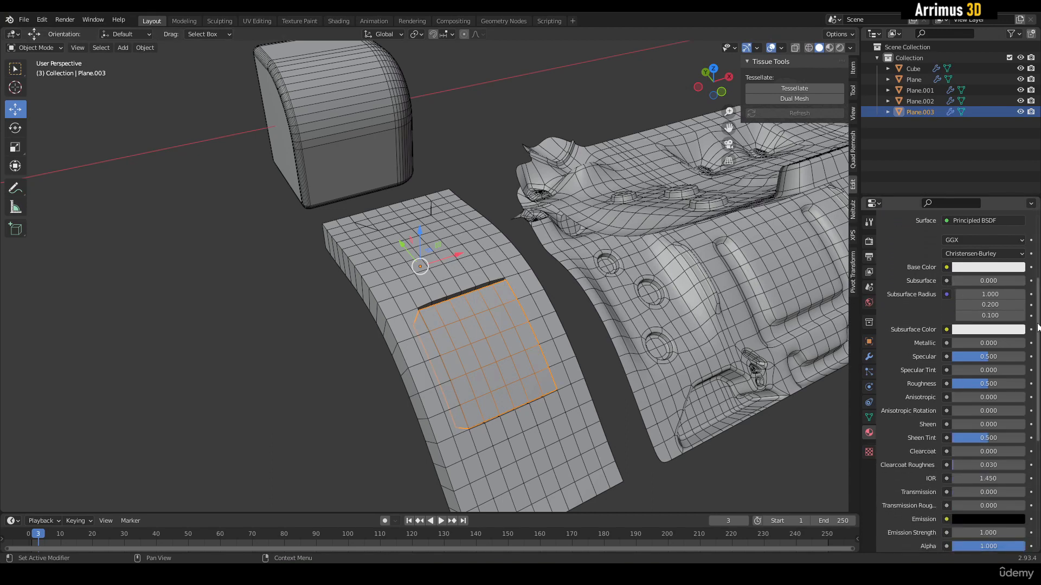
scroll(954, 379, down, 1)
scroll(1037, 451, down, 12)
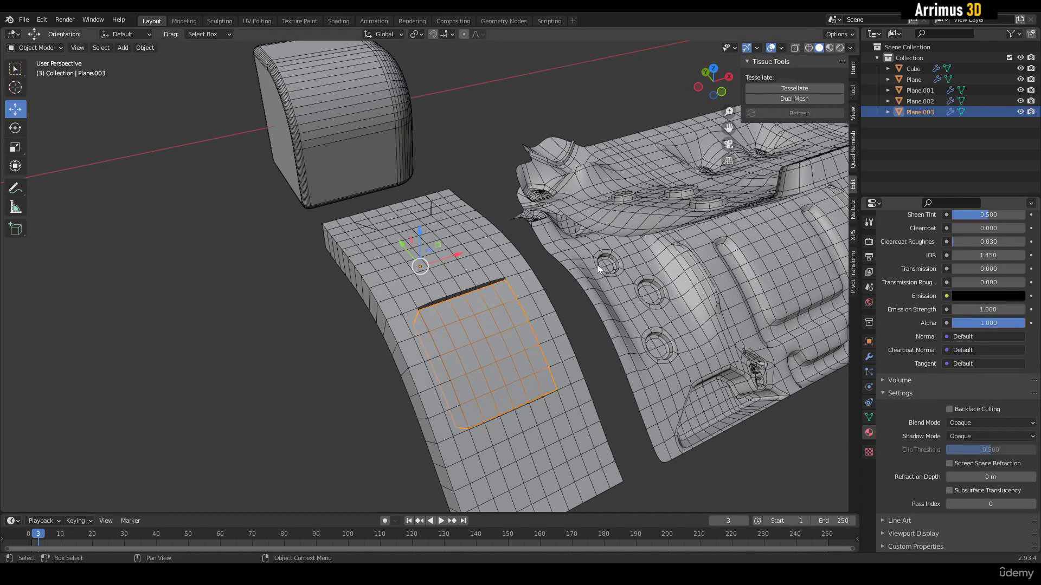
shift+middle_drag(578, 334, 586, 301)
scroll(1030, 379, up, 15)
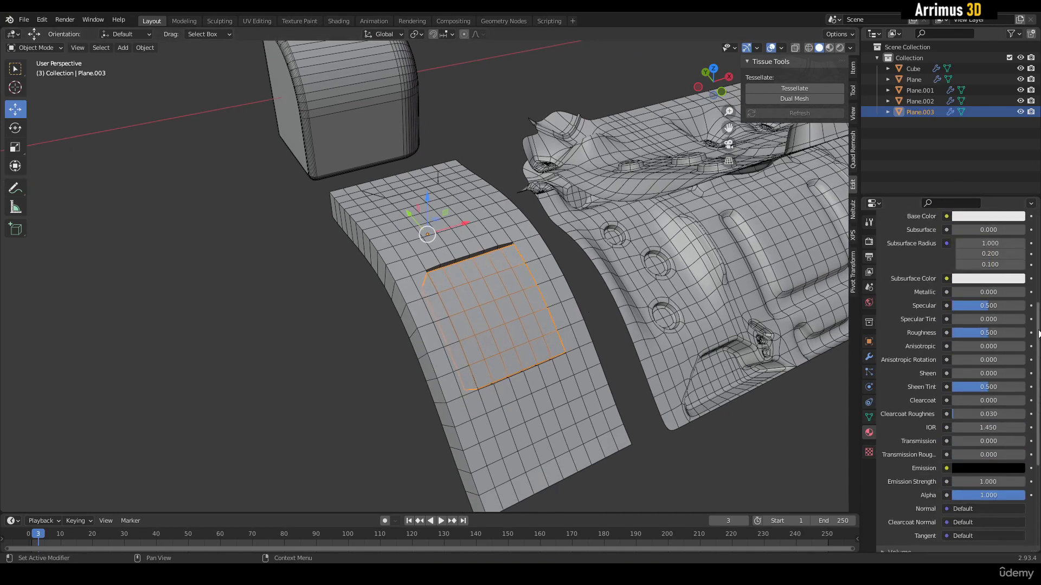
Try a red base color for the gray material, with hue 0 and saturation 0.835.
click(1000, 300)
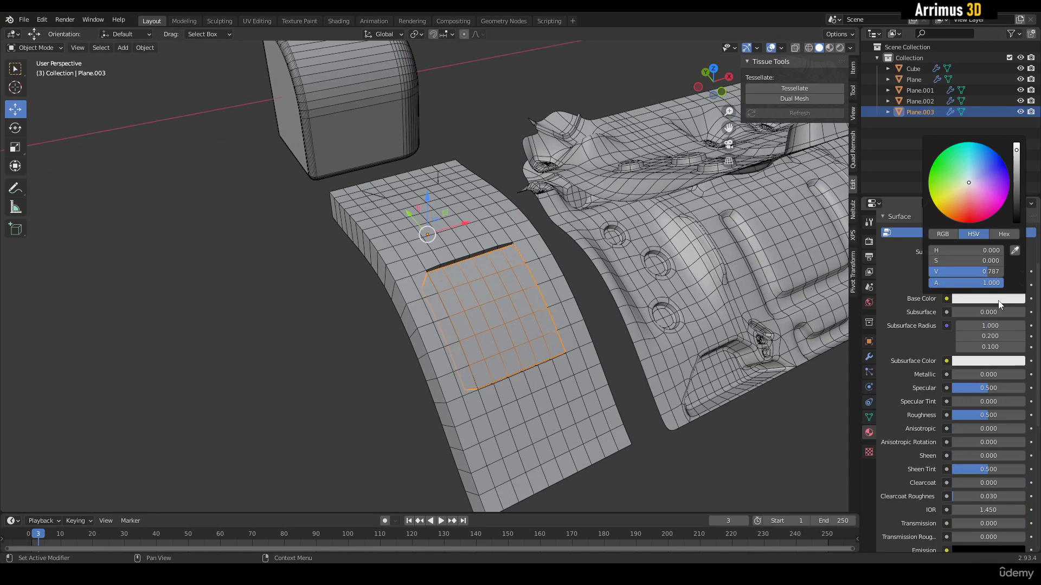
drag(973, 195, 968, 206)
click(975, 298)
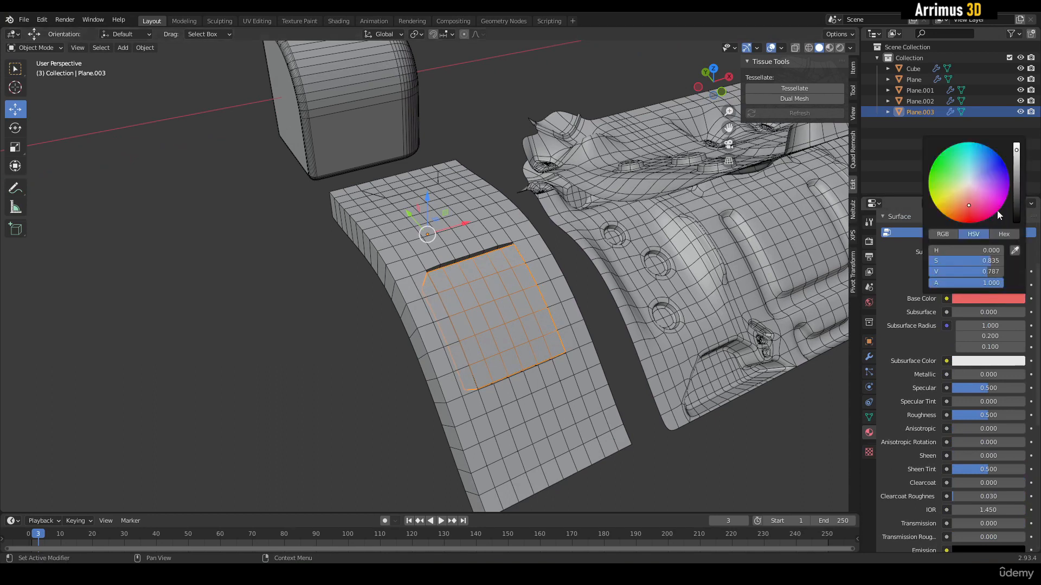
Display the viewport in Material Preview shading and examine the base color on the rectangular panel.
click(850, 47)
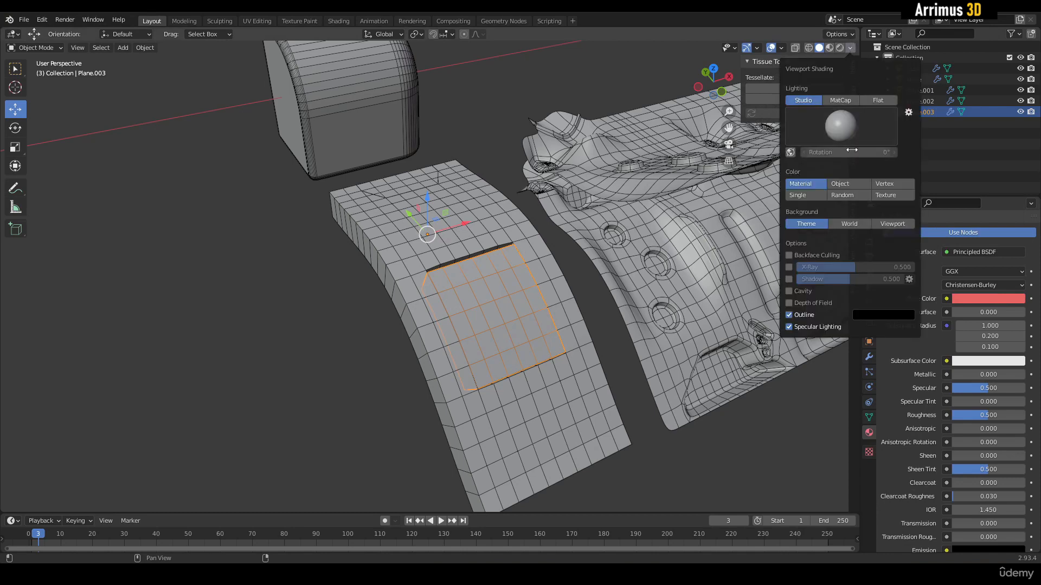
click(809, 48)
click(819, 48)
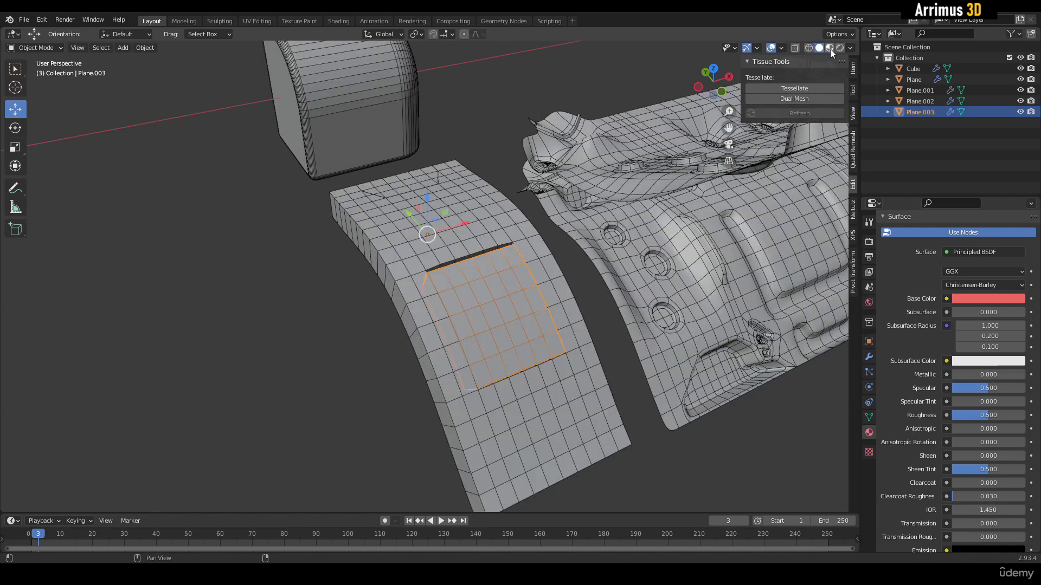
click(829, 47)
scroll(474, 250, up, 3)
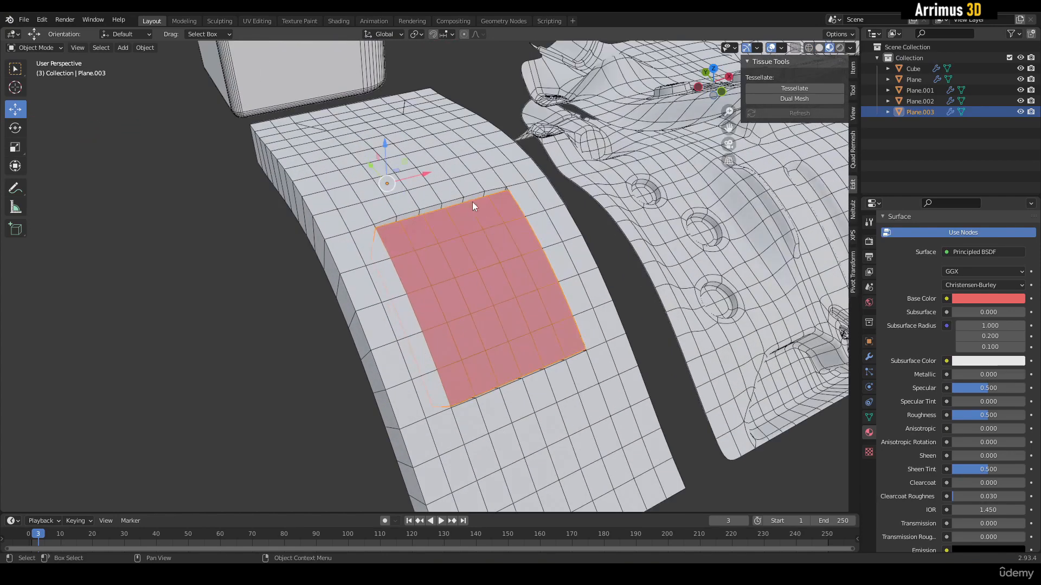
middle_drag(537, 256, 509, 220)
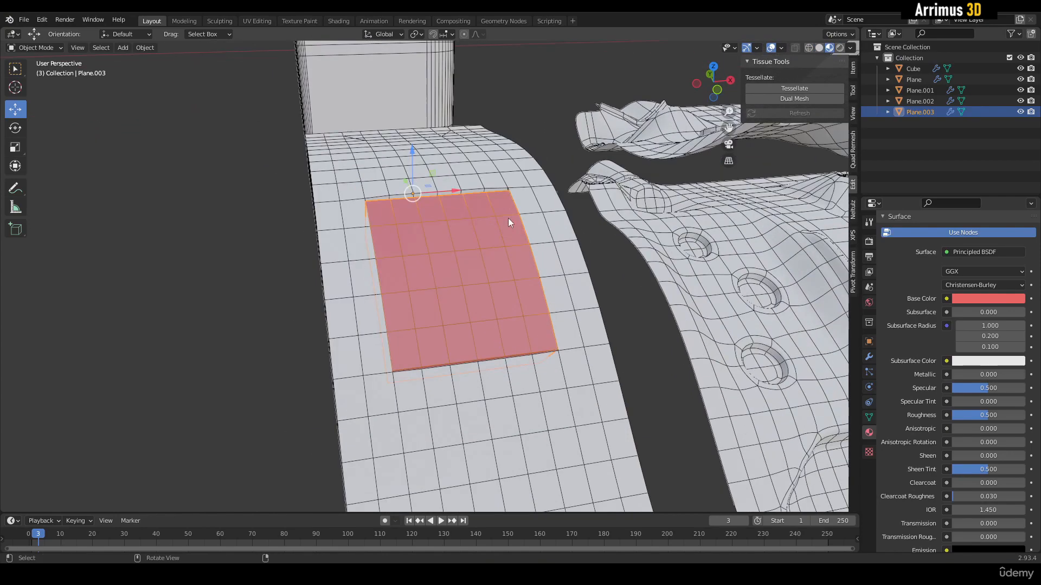
Try a green base color with hue 0.357 and saturation 0.792 on the panel, and return the viewport to Solid shading.
click(994, 298)
mouse_move(968, 176)
mouse_down()
mouse_move(959, 166)
mouse_move(941, 187)
mouse_move(961, 167)
mouse_up()
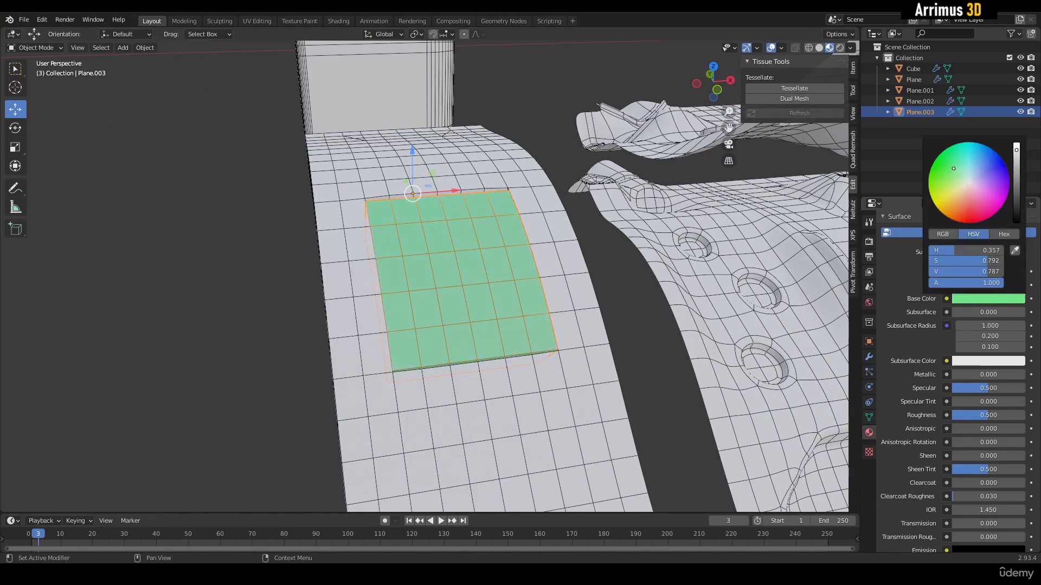
shift+middle_drag(689, 203, 645, 239)
click(818, 48)
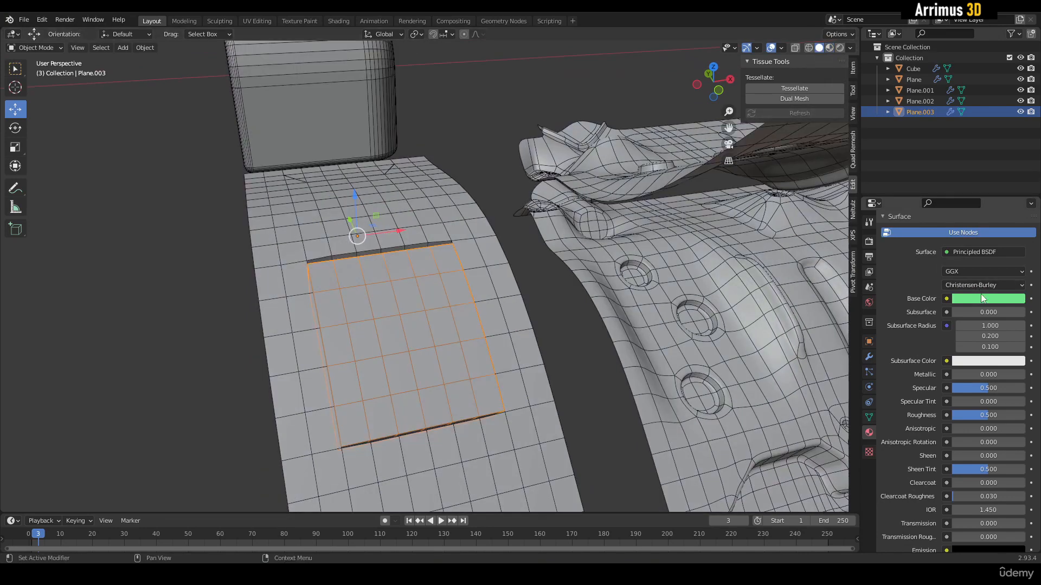
Set the gray material's viewport display color to a neutral gray, with metallic 0.410 and roughness 0.323.
scroll(984, 302, down, 10)
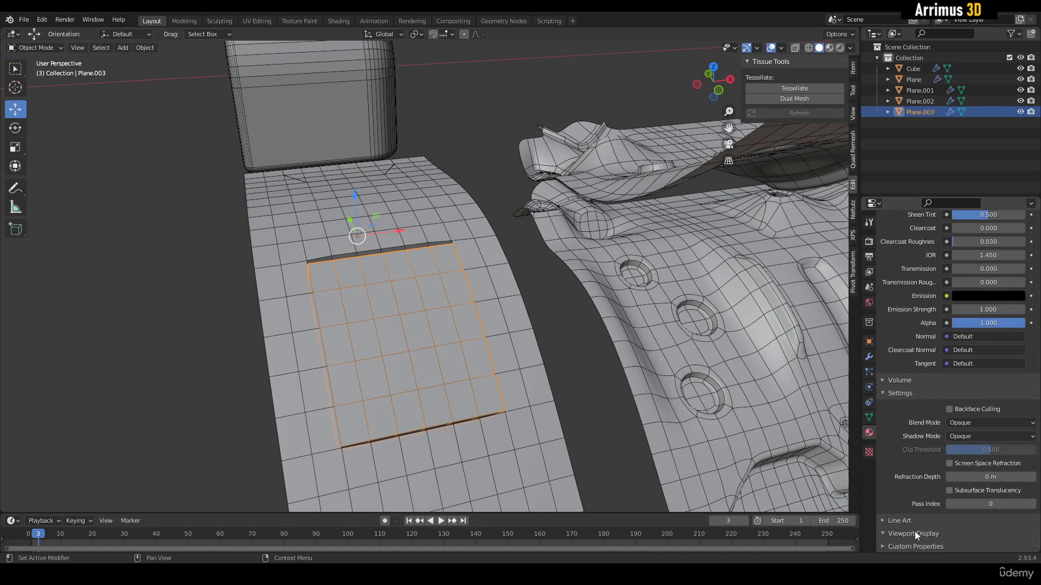
click(916, 532)
scroll(1025, 516, down, 2)
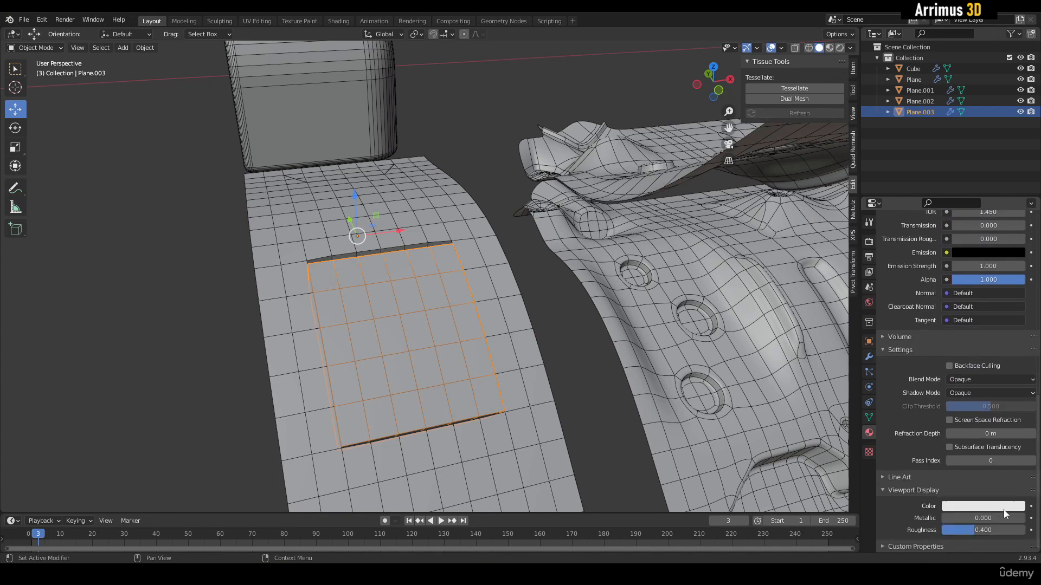
click(1003, 511)
click(1016, 395)
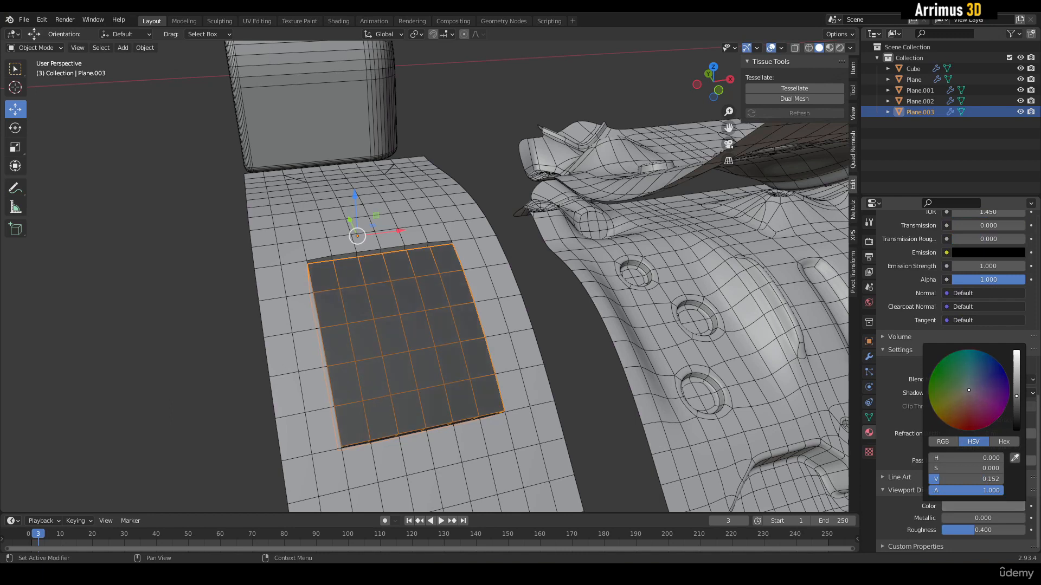
drag(1016, 396, 1016, 382)
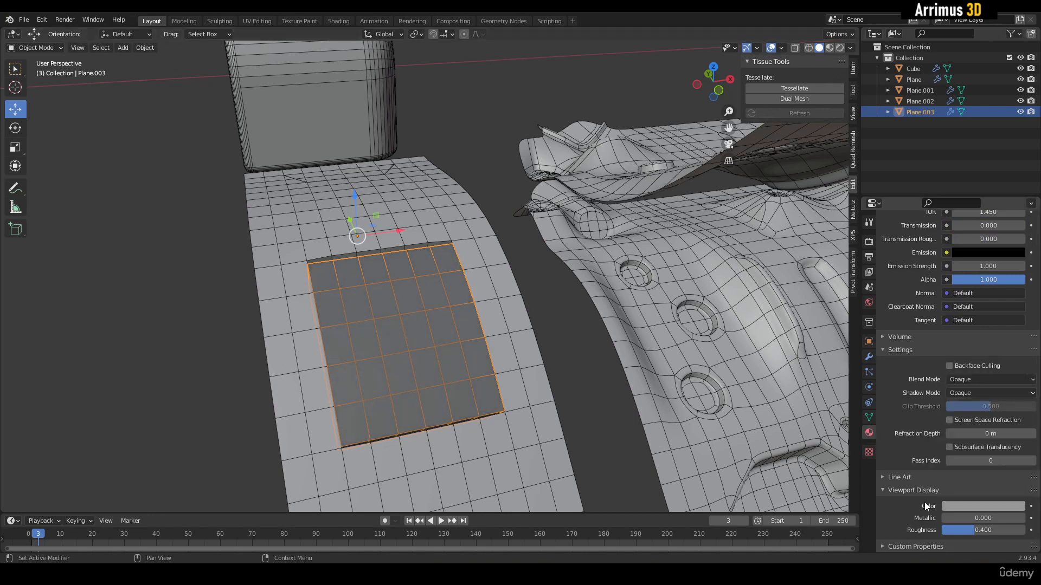
mouse_move(967, 517)
mouse_down()
mouse_move(1021, 518)
mouse_move(983, 517)
mouse_move(981, 530)
mouse_move(1024, 530)
mouse_move(946, 530)
mouse_move(968, 530)
mouse_up()
middle_drag(483, 325, 611, 304)
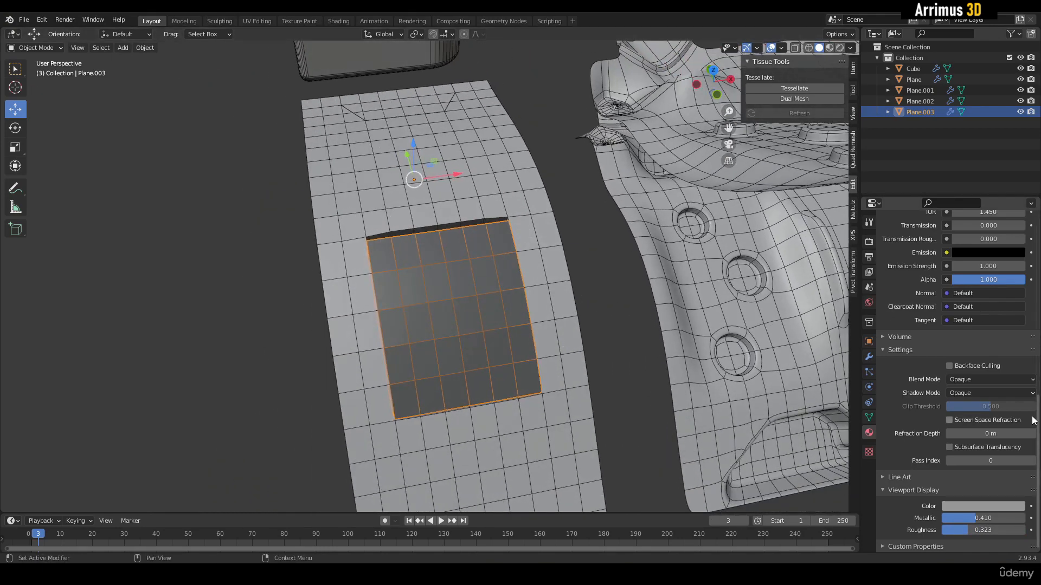
Set the gray material's base color to a nearly desaturated dark gray.
drag(1035, 420, 1035, 238)
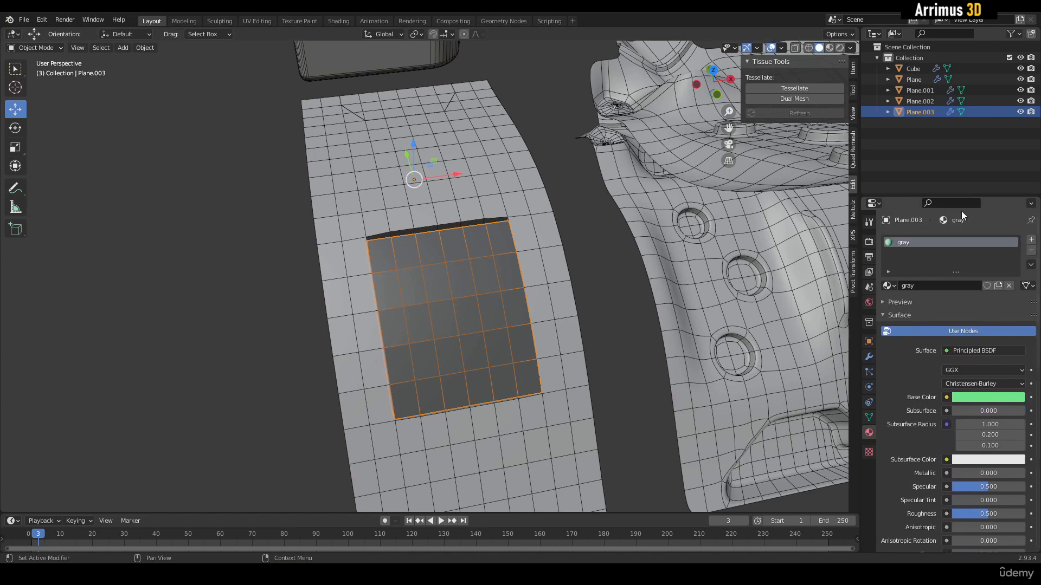
click(987, 398)
click(974, 398)
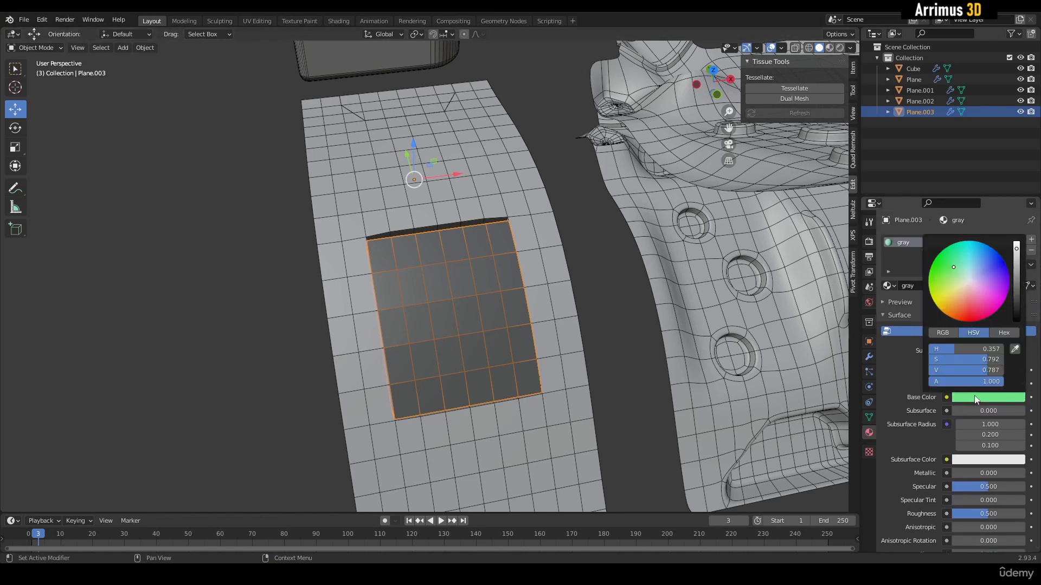
click(1017, 277)
click(968, 281)
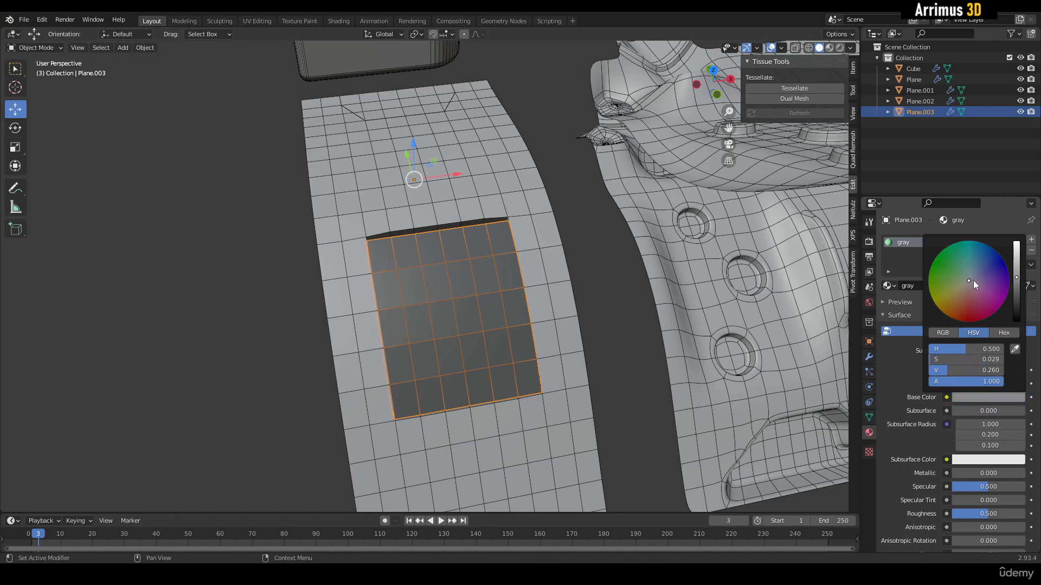
click(1017, 290)
Select the trapezoidal piece at the plane's far end and give it a new material named red.
middle_drag(568, 252, 392, 154)
click(373, 144)
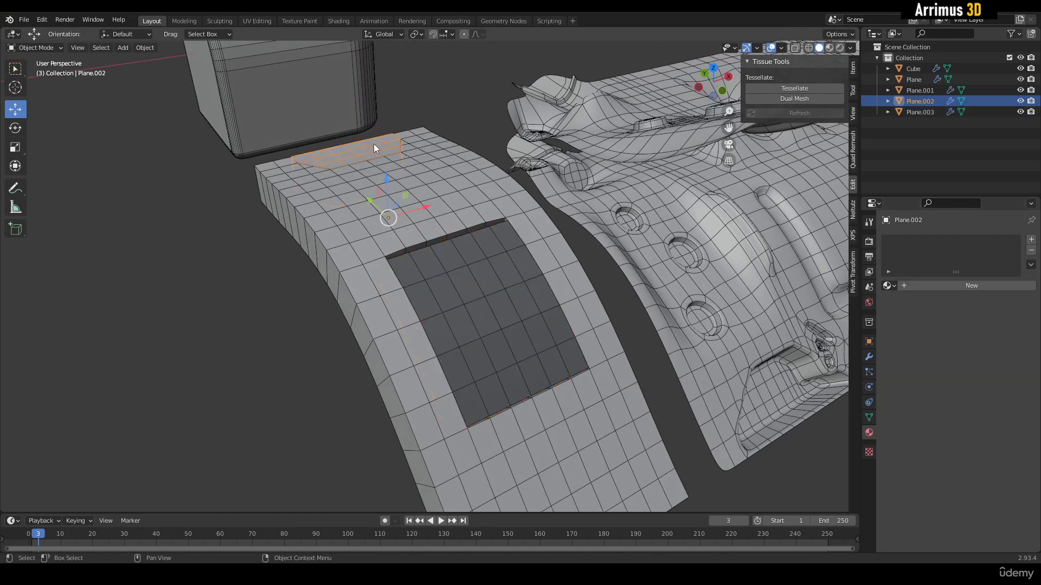
click(979, 285)
click(959, 282)
text(red)
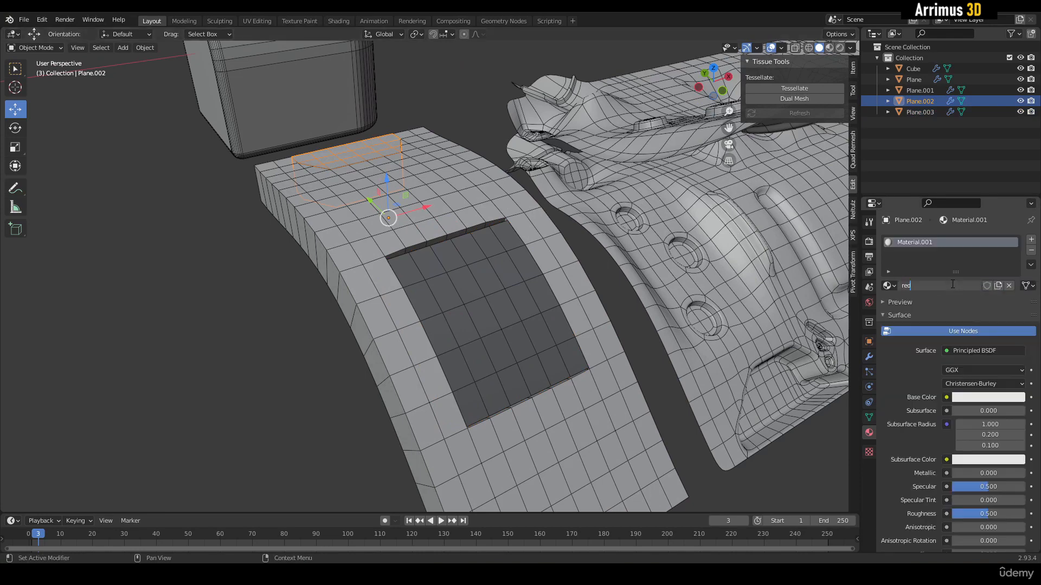
key(Return)
Set the red material's viewport display color to pure red, with saturation 1.000 and value 0.800.
scroll(1016, 512, down, 15)
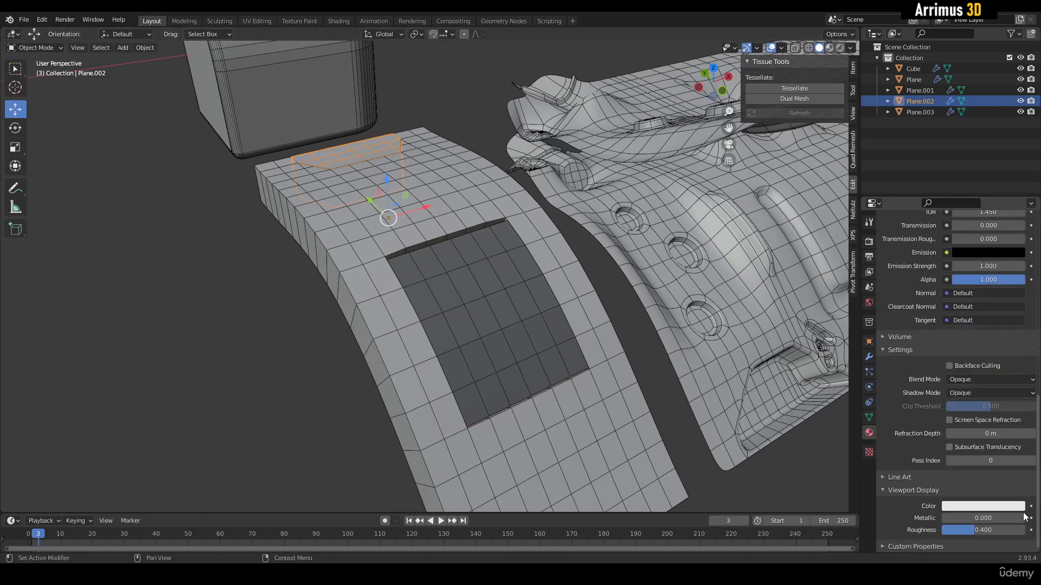
click(1015, 512)
click(969, 433)
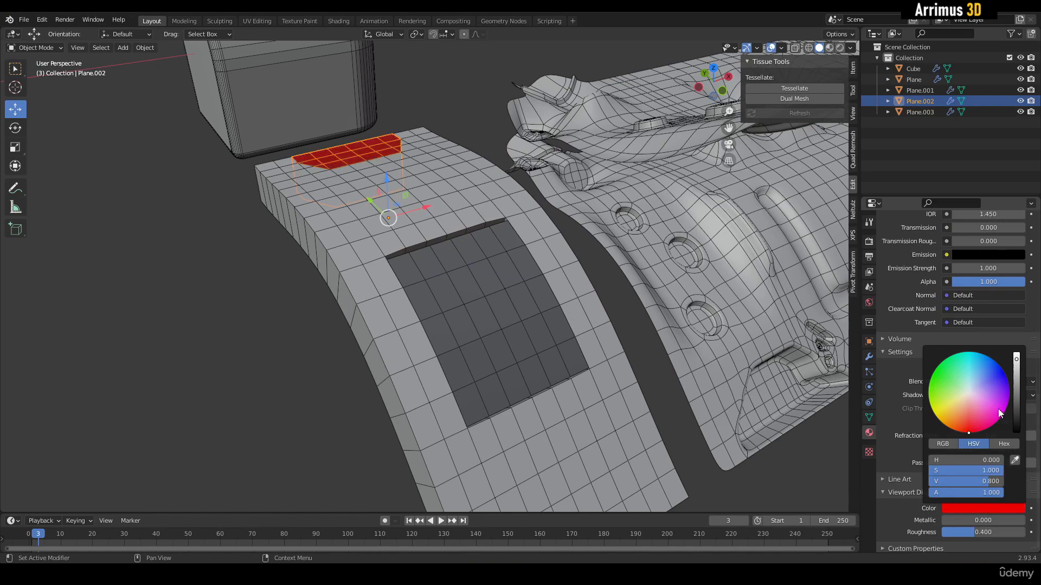
mouse_move(556, 269)
middle_down()
mouse_move(610, 291)
mouse_move(557, 268)
middle_up()
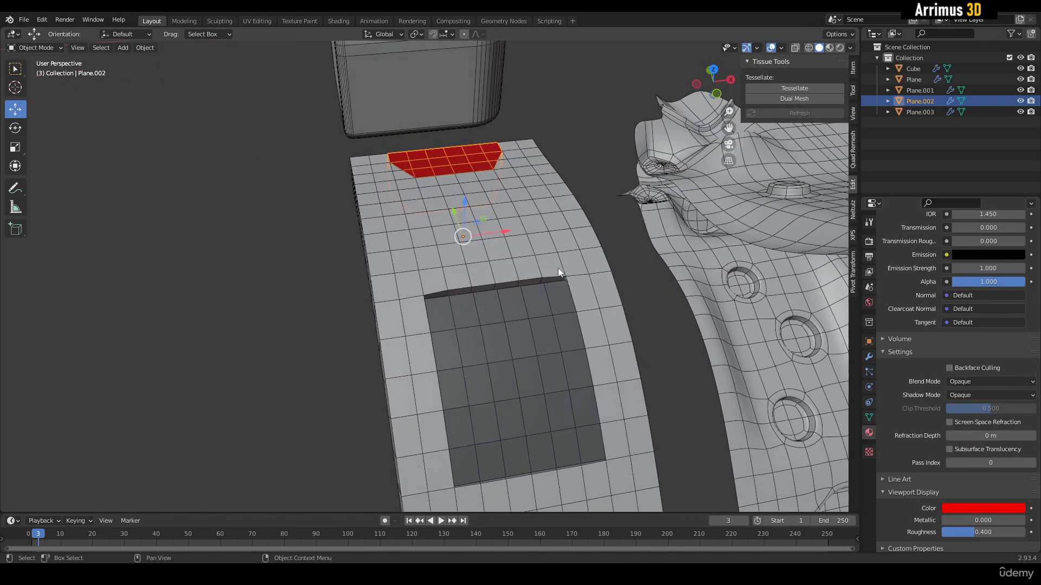
Select the curved plane, the red piece and the gray panel together, apply level 2 subdivision smoothing to them, and deselect them.
click(554, 206)
middle_drag(555, 205, 603, 259)
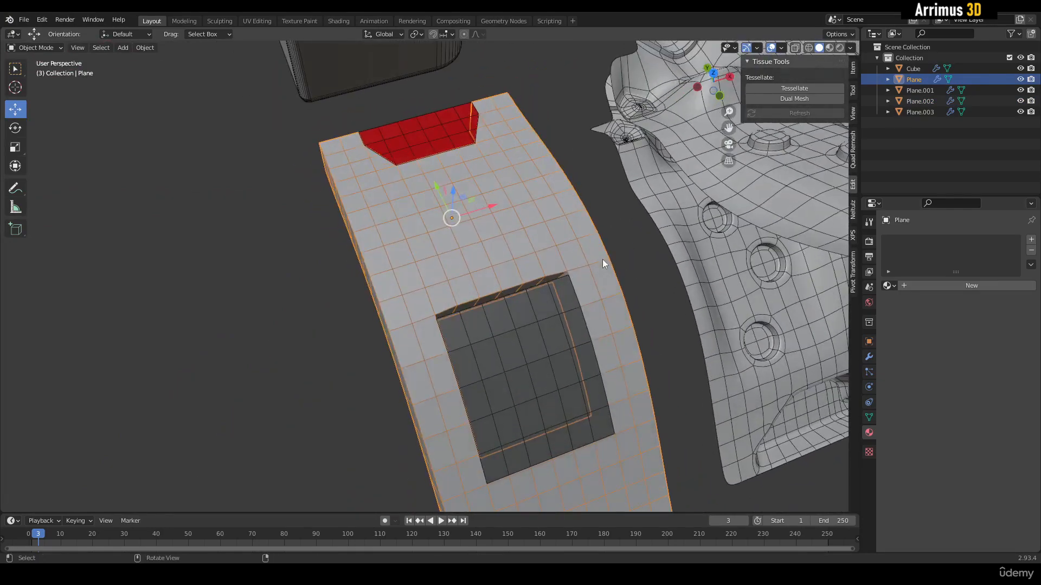
click(615, 188)
middle_drag(585, 220, 562, 260)
middle_drag(395, 147, 512, 153)
click(411, 378)
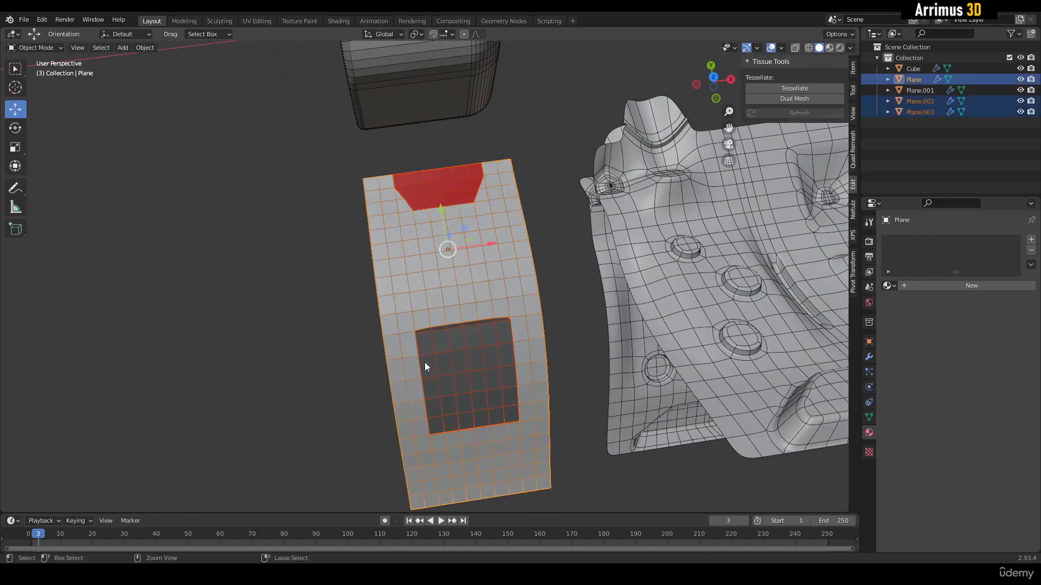
key(ctrl+2)
click(359, 321)
Select the main curved plane and enter Edit Mode, with the area between the red piece and gray panel in close view.
middle_drag(471, 347, 458, 237)
click(483, 221)
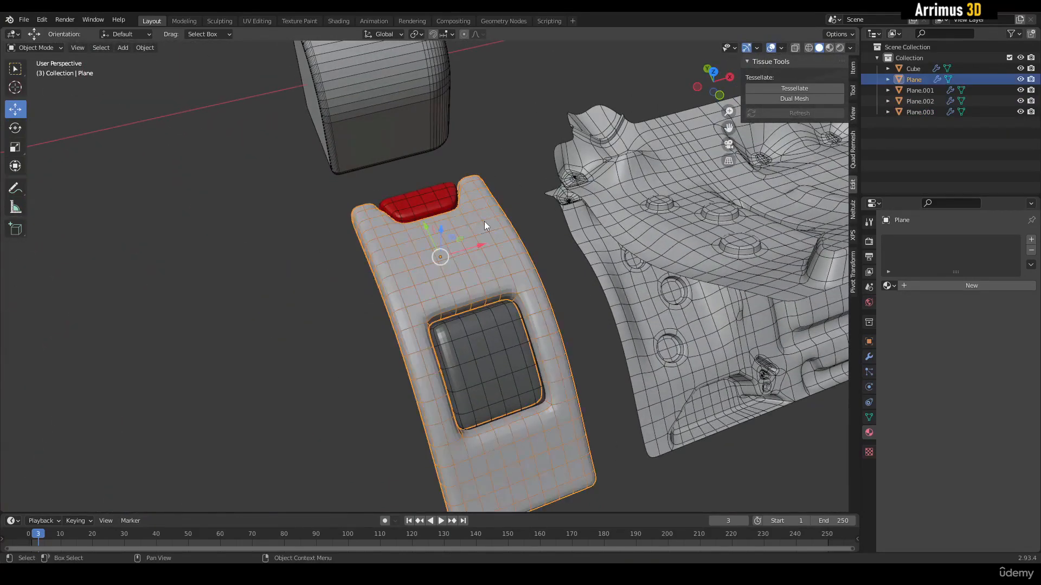
key(Tab)
scroll(432, 219, up, 2)
shift+middle_drag(306, 219, 318, 227)
scroll(323, 211, up, 2)
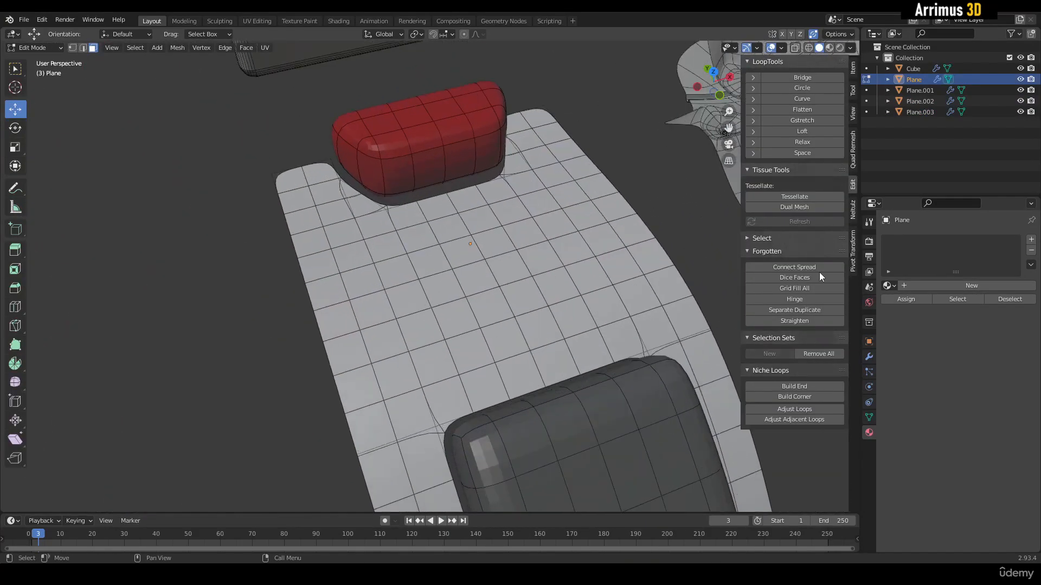
Apply the curved plane's Solidify modifier in Object Mode, keeping its Subdivision modifier.
click(868, 357)
click(890, 258)
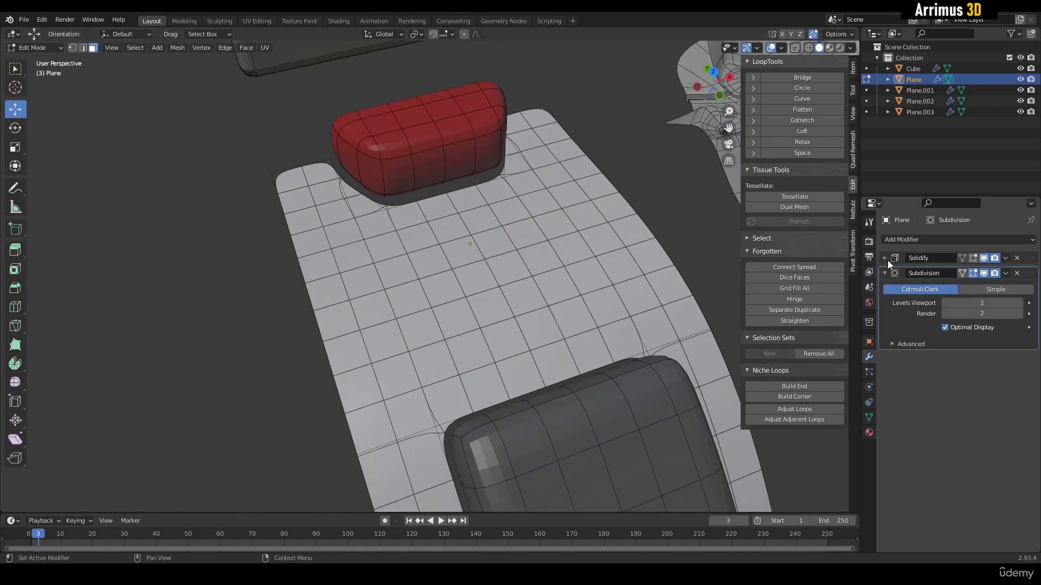
click(884, 272)
middle_drag(693, 233, 698, 239)
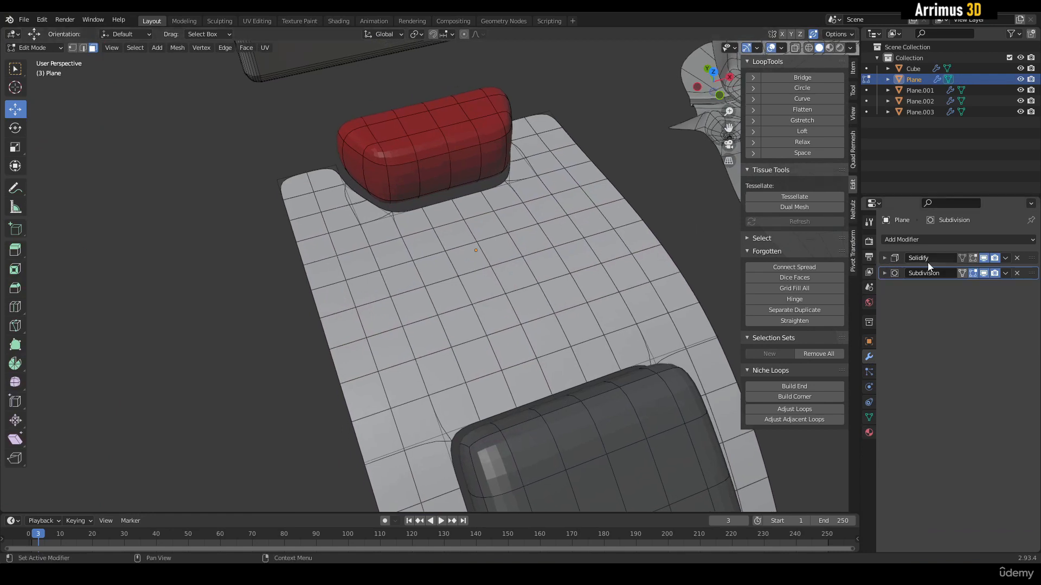
shift+middle_drag(421, 227, 432, 237)
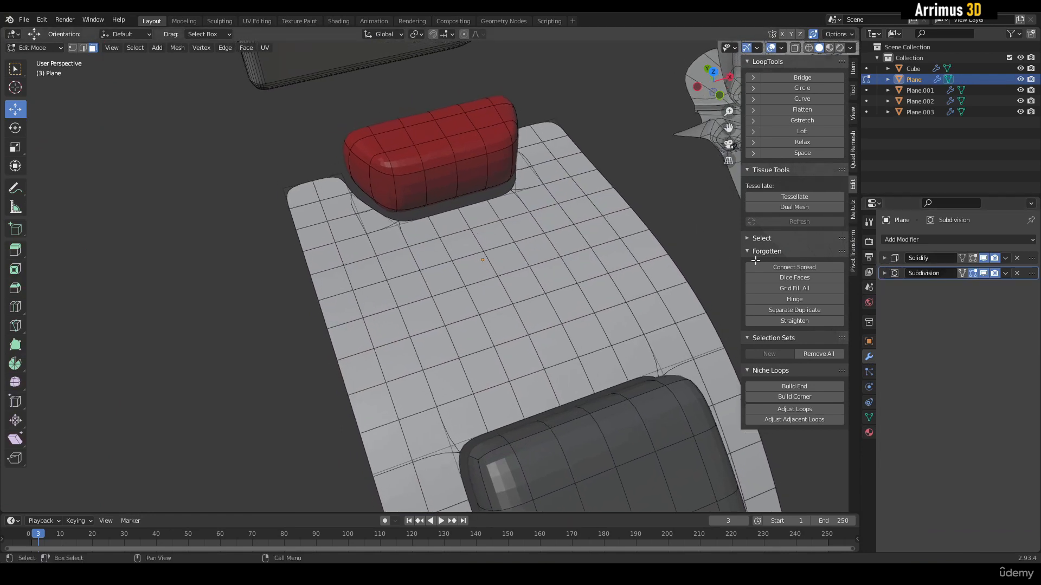
shift+middle_drag(494, 224, 531, 265)
key(Tab)
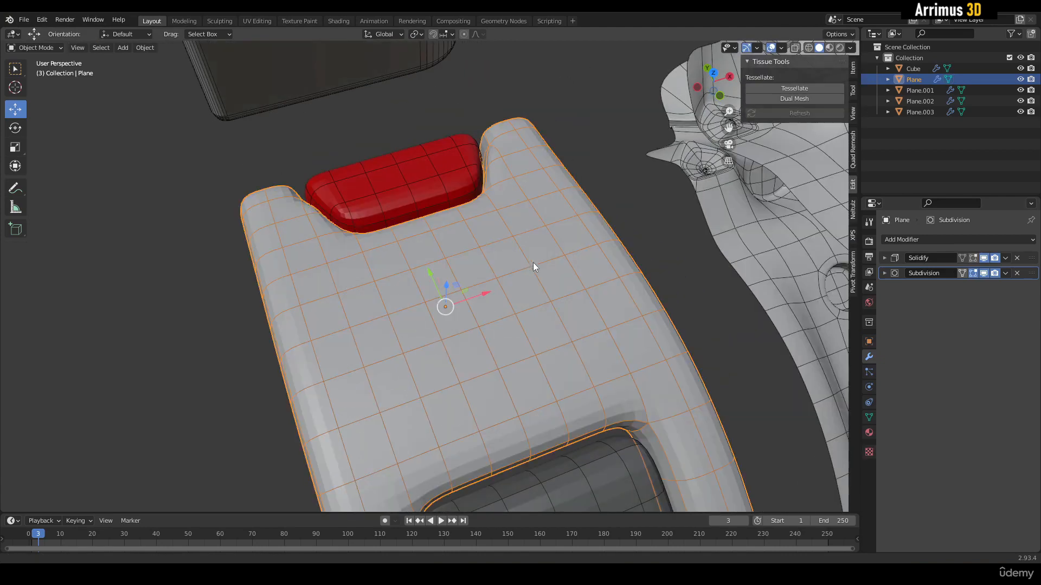
key(ctrl+x)
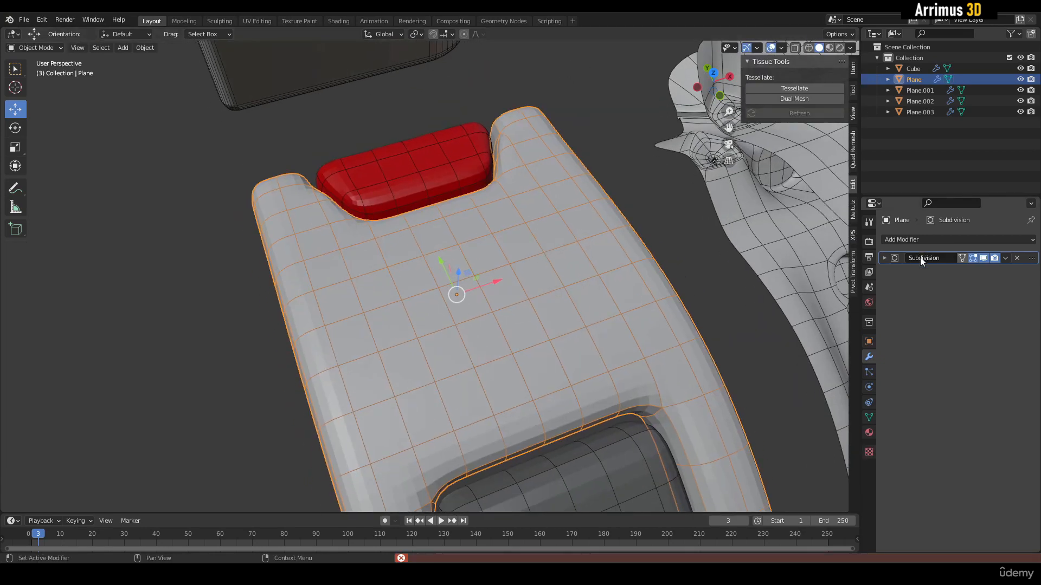
Return the curved plane to Edit Mode and turn off the Subdivision modifier's Edit Mode display.
shift+middle_drag(620, 267, 620, 261)
key(Tab)
shift+middle_drag(613, 214, 618, 217)
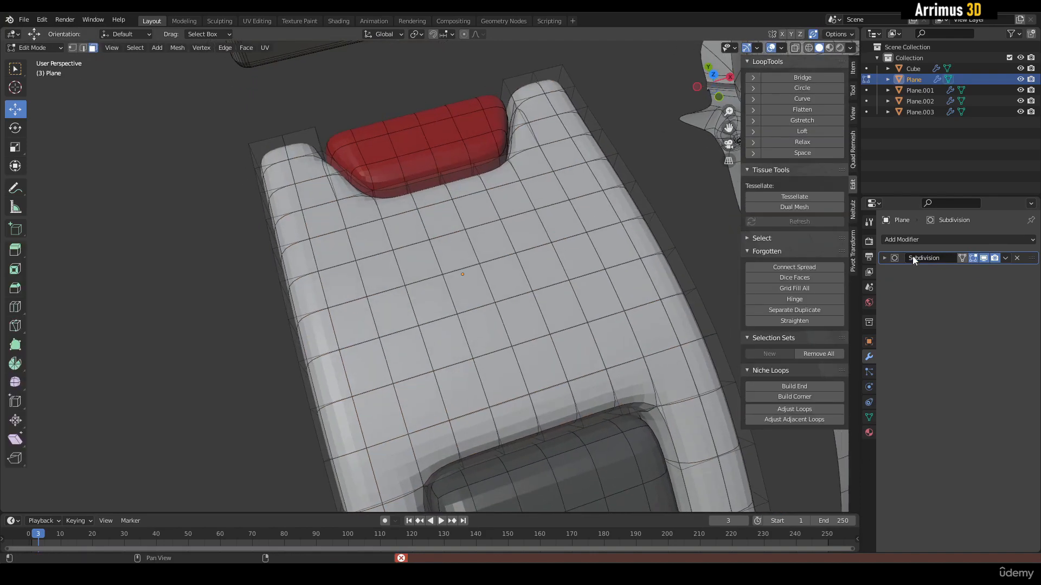
click(973, 258)
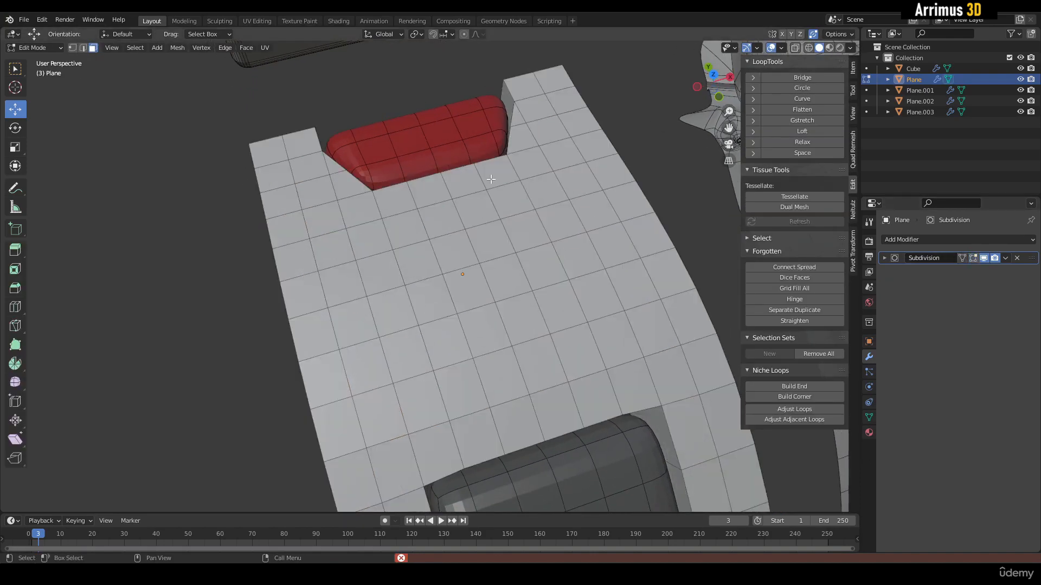
click(276, 159)
ctrl+shift+click(334, 258)
shift+click(527, 95)
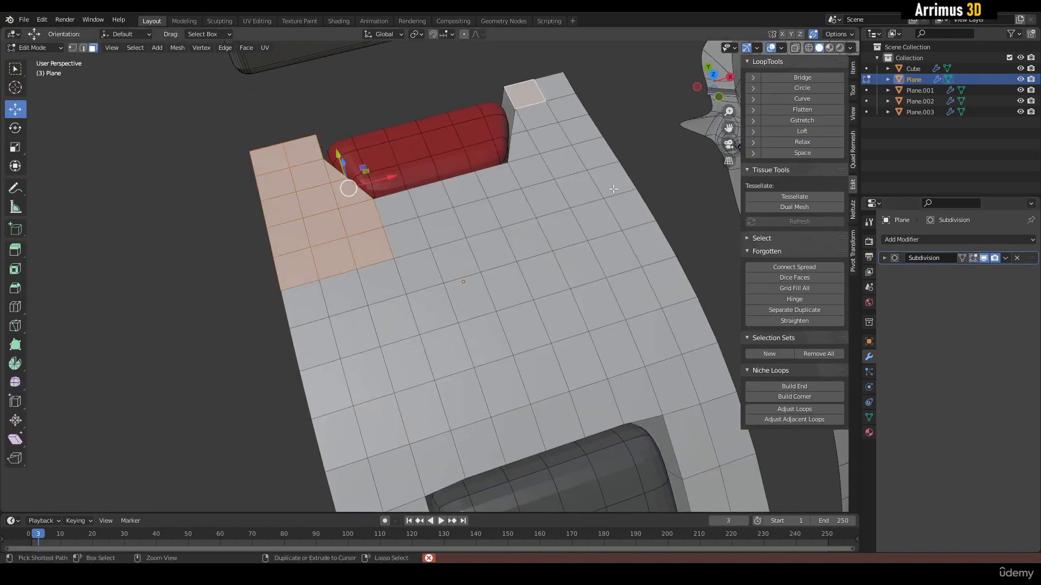
ctrl+shift+click(613, 188)
click(530, 101)
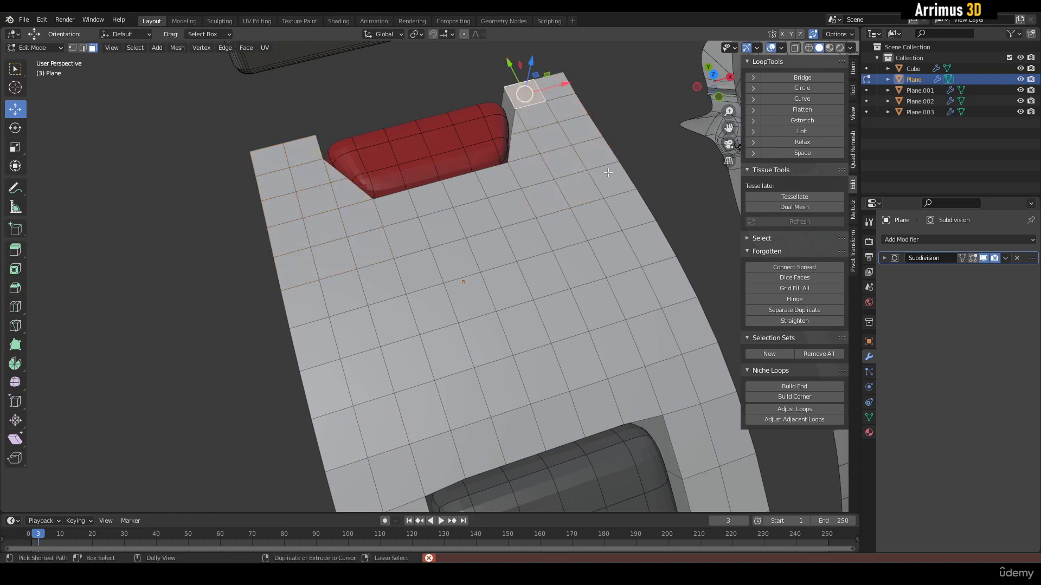
ctrl+shift+click(611, 174)
click(611, 183)
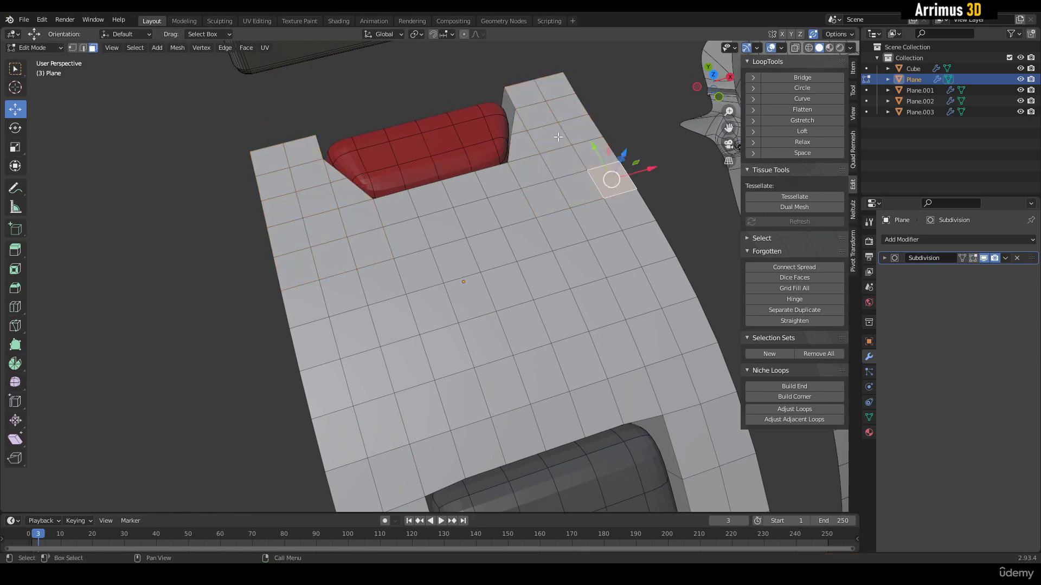
click(530, 92)
ctrl+shift+click(612, 182)
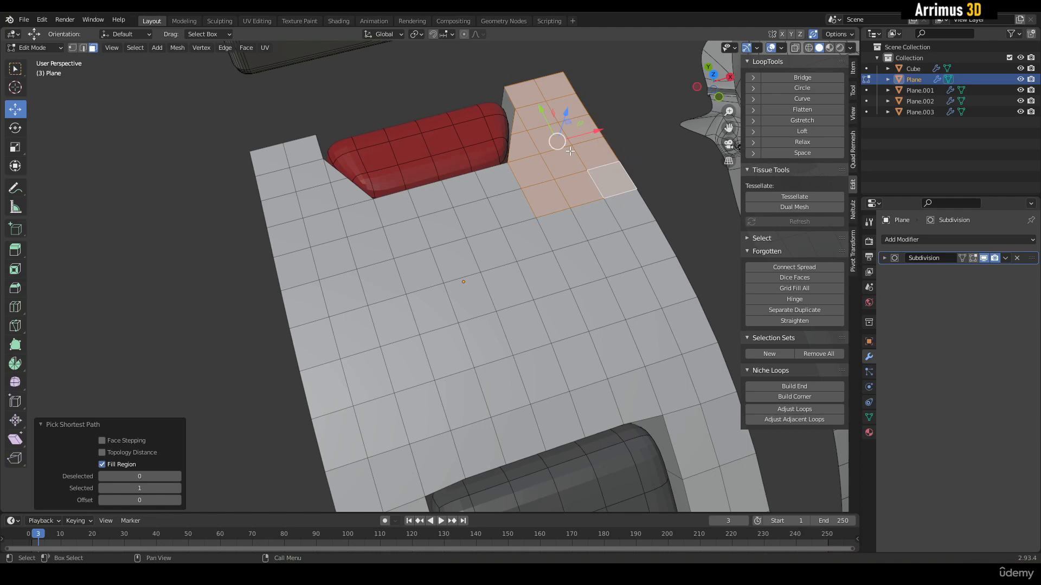
Select the two-face-wide strips of top faces on both sides of the red piece and extrude them upward.
click(611, 180)
ctrl+click(558, 88)
ctrl+click(532, 89)
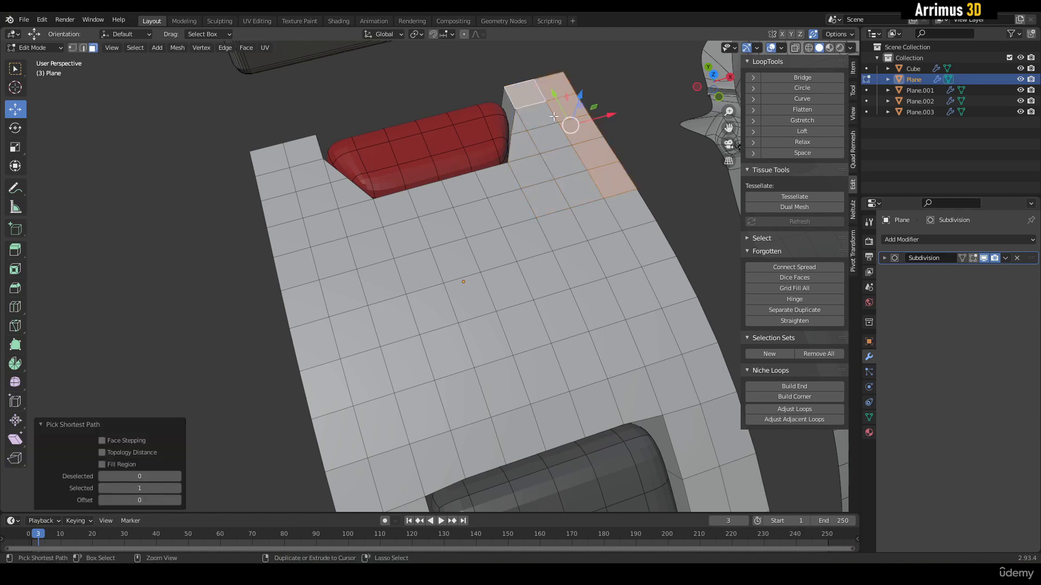
ctrl+click(584, 190)
shift+click(270, 163)
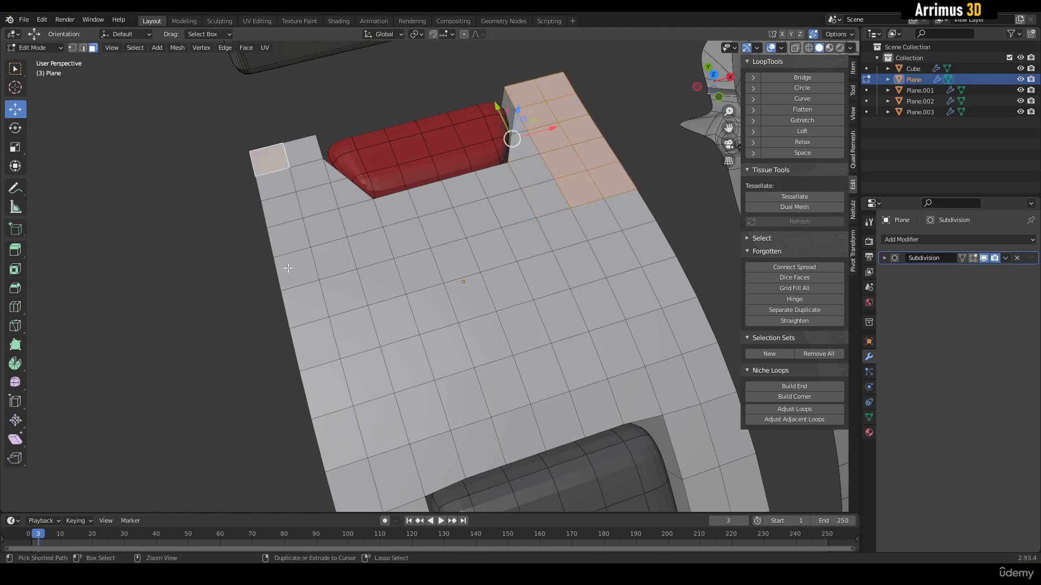
ctrl+click(332, 258)
ctrl+click(307, 150)
middle_drag(325, 184, 491, 183)
key(alt+e)
click(452, 169)
click(453, 157)
Select the upper end edges of both raised blocks and apply Set Edge Flow to them.
key(2)
alt+click(507, 151)
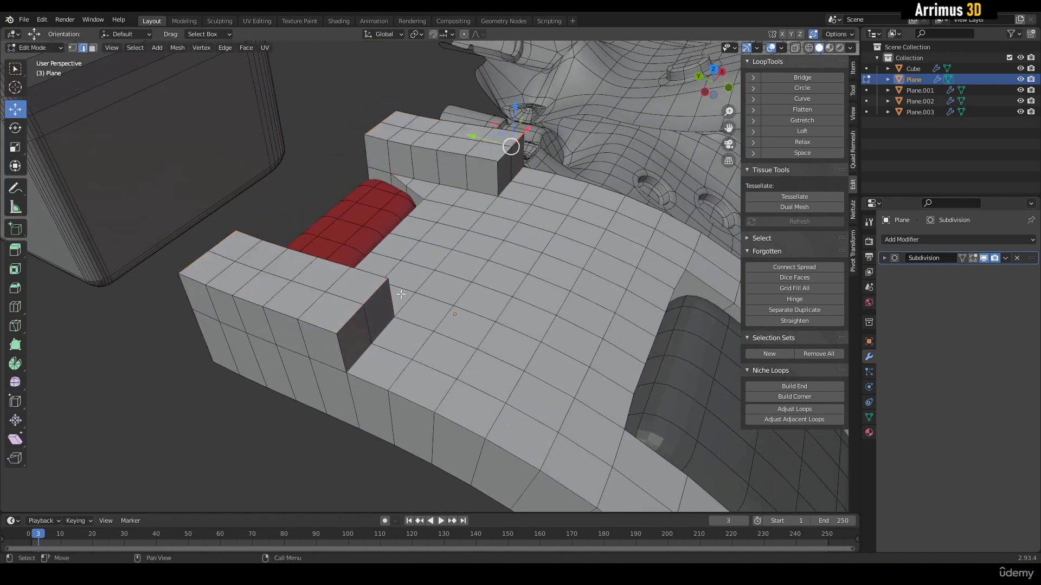
alt+shift+click(378, 297)
middle_drag(377, 297, 490, 189)
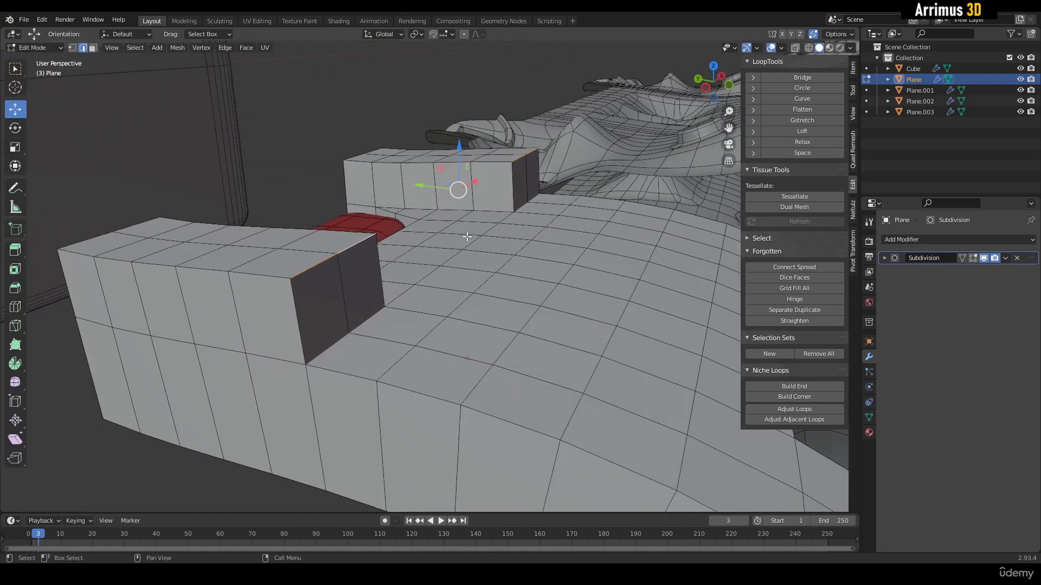
right_click(490, 190)
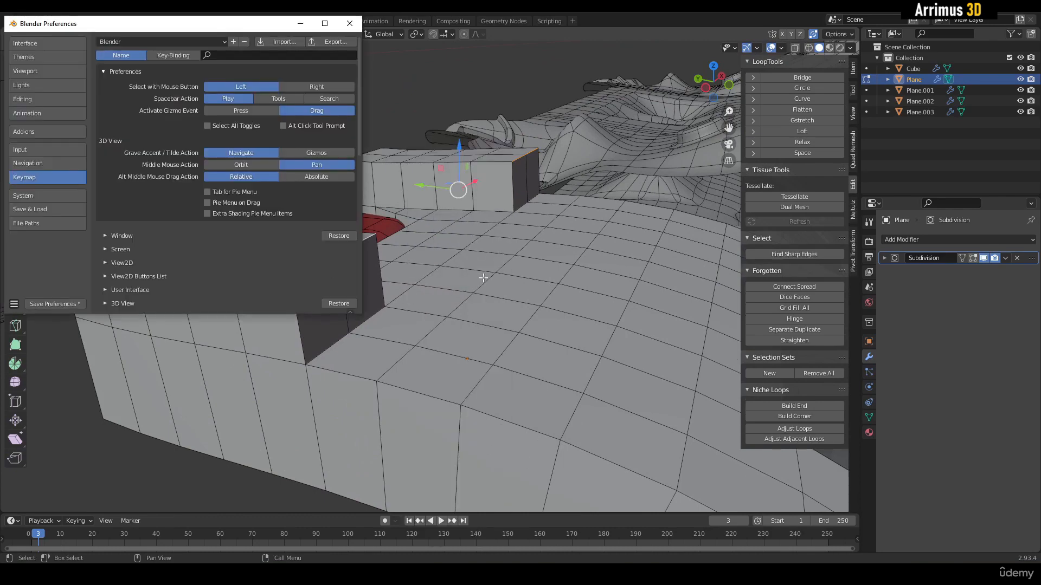
middle_drag(542, 271, 580, 263)
key(shift+r)
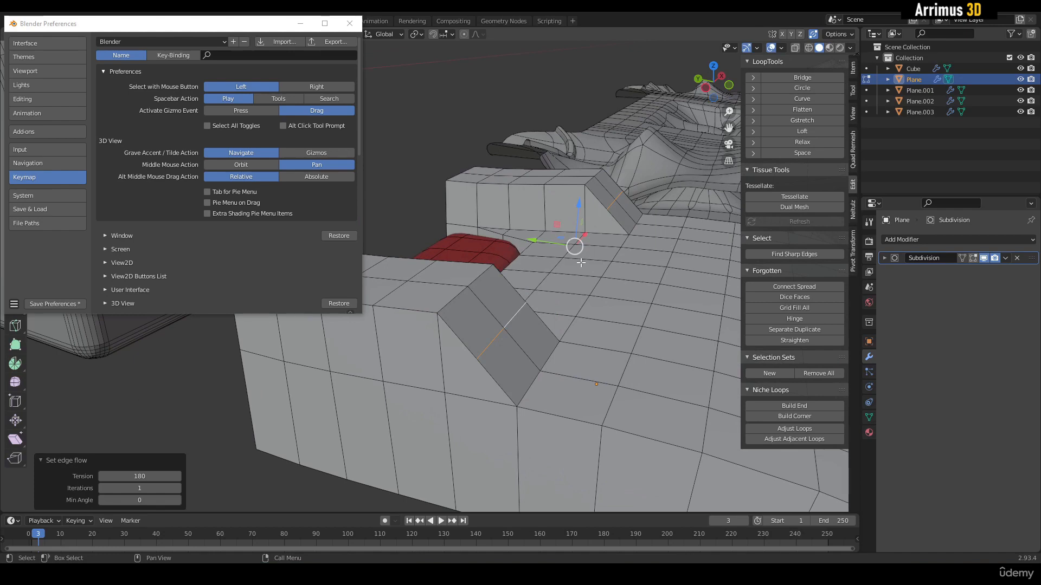
Search the keymap by key binding for "ctrl shift s".
click(185, 55)
click(242, 56)
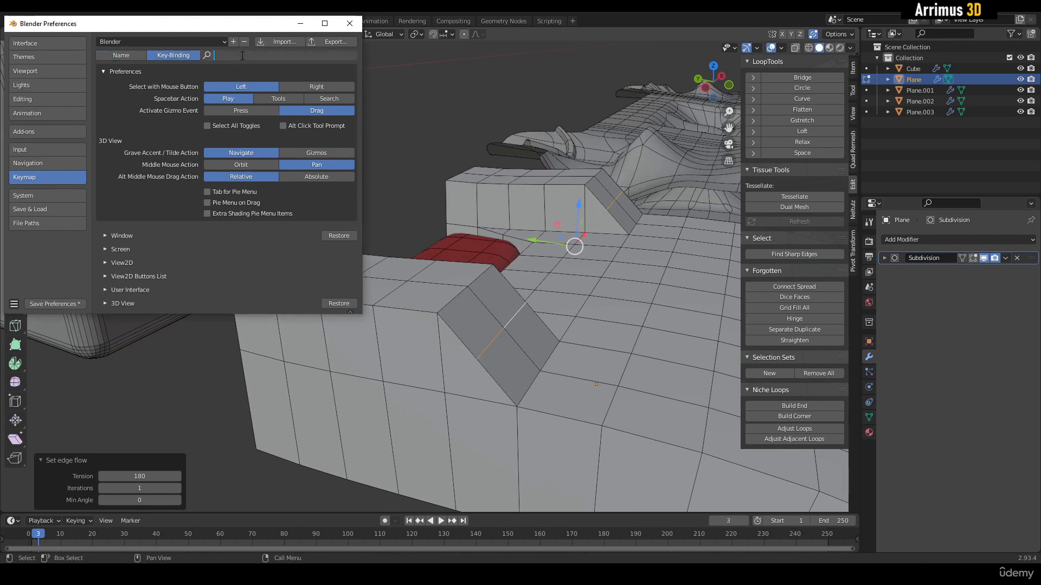
text(ctrl sh)
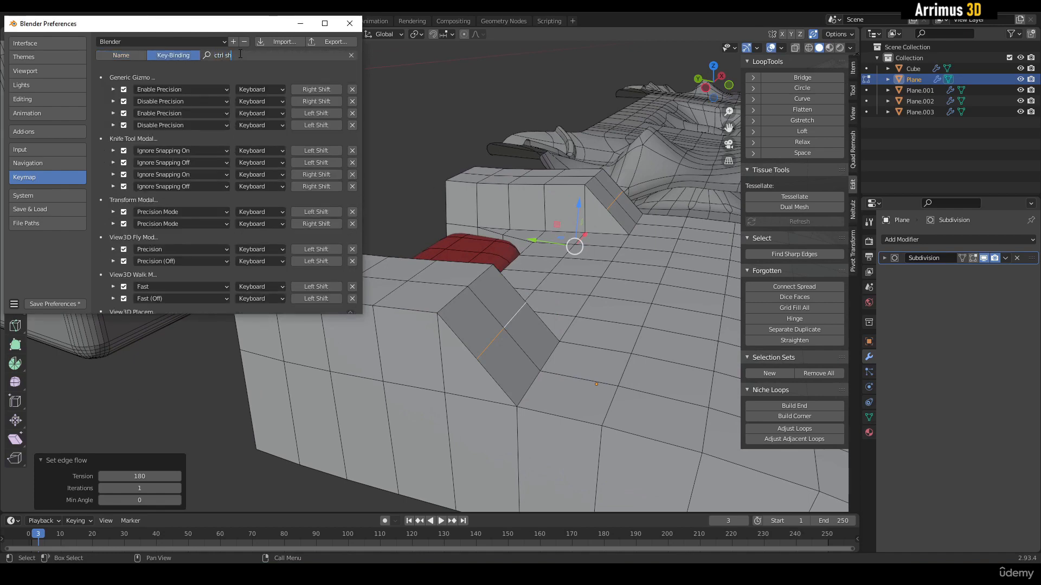
text(ift s)
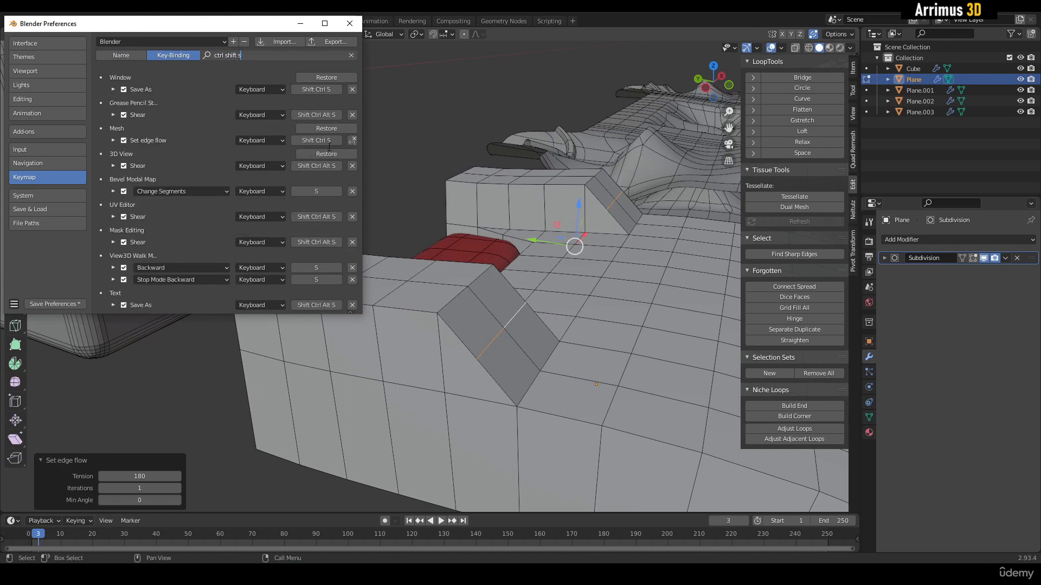
Undo the edge flow and edge selection, and turn off the Subdivision modifier's Edit Mode display again.
middle_drag(476, 228, 528, 240)
key(ctrl+z)
key(ctrl+z)
key(ctrl+z)
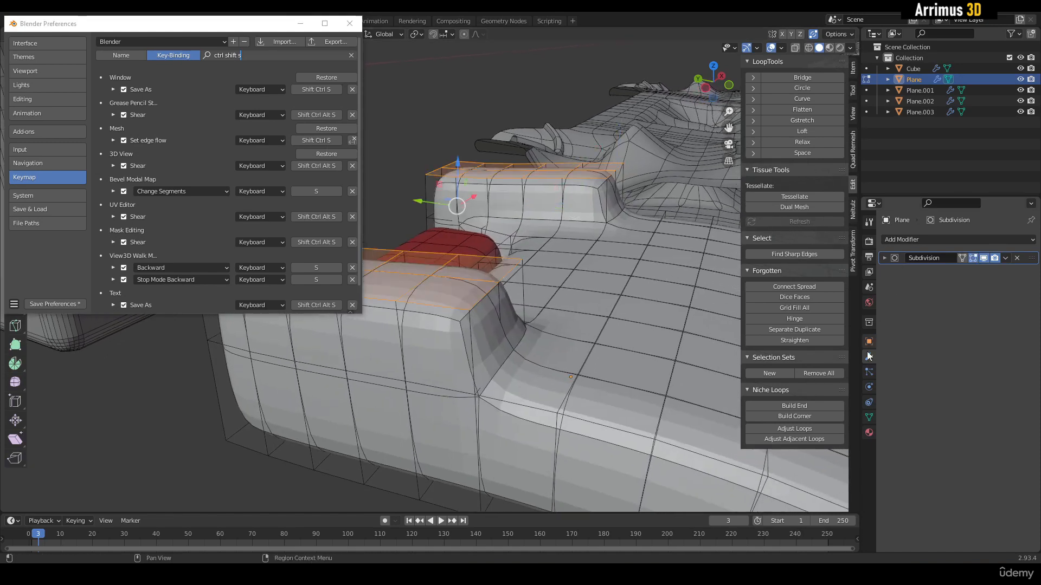
click(973, 258)
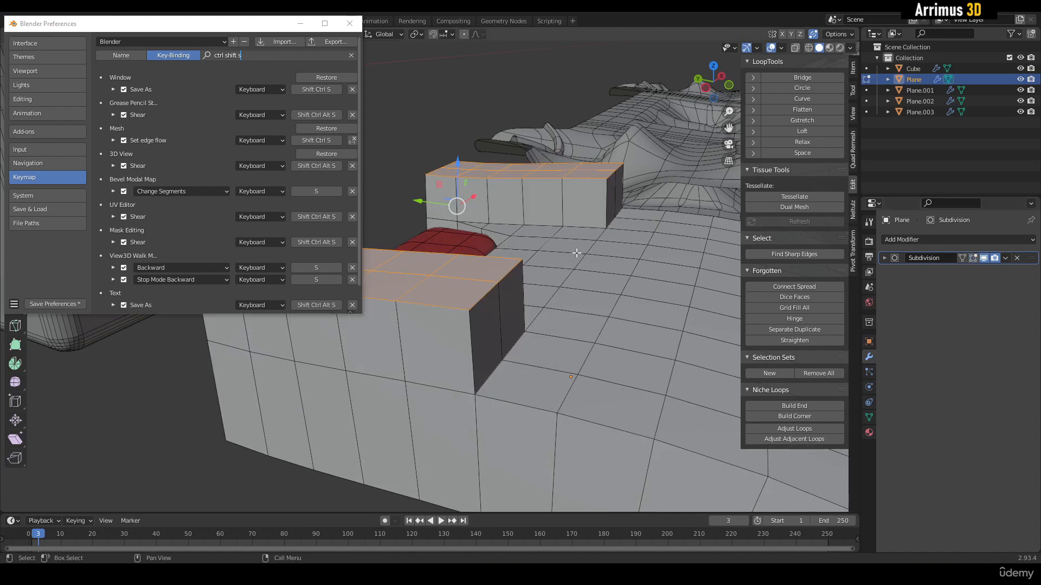
Select the upper edges at the inner ends of both raised blocks again.
alt+click(514, 269)
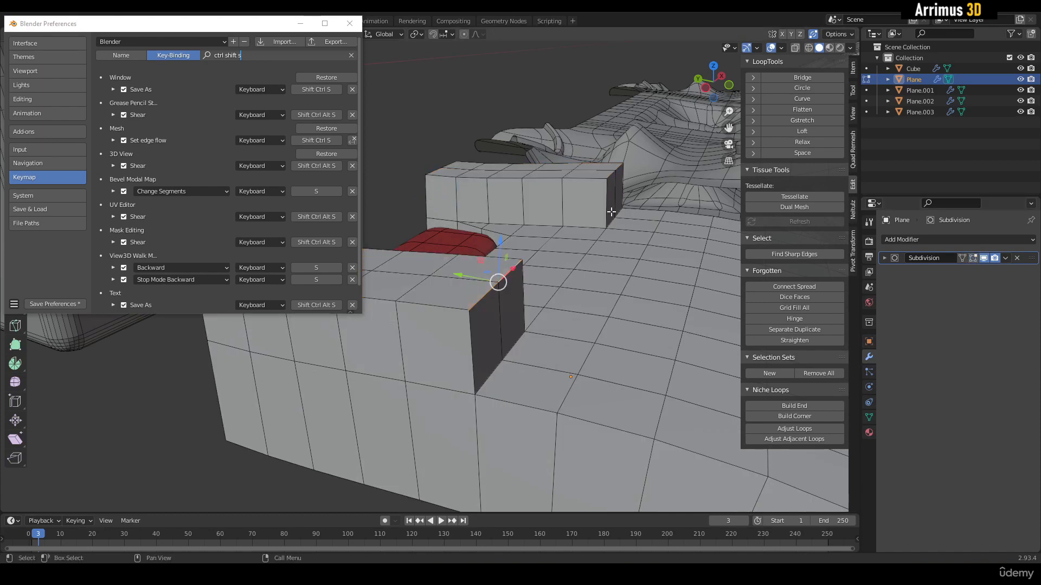
alt+shift+click(612, 174)
middle_drag(622, 184, 638, 184)
Try sliding the selected end edges back along both raised blocks, and undo the slides.
key(g)
key(g)
click(607, 180)
key(g)
key(g)
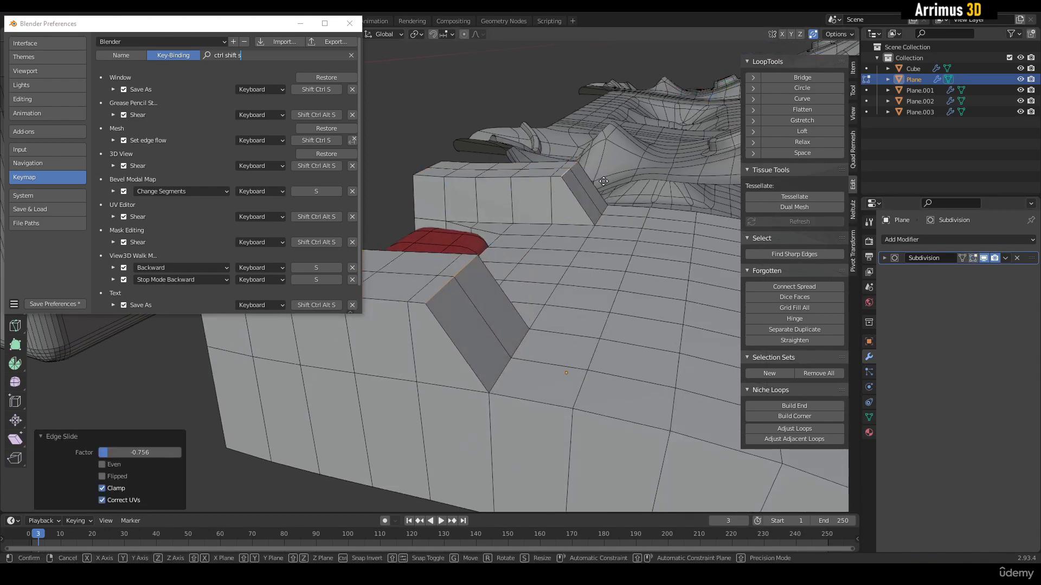
click(620, 204)
key(ctrl+z)
key(ctrl+z)
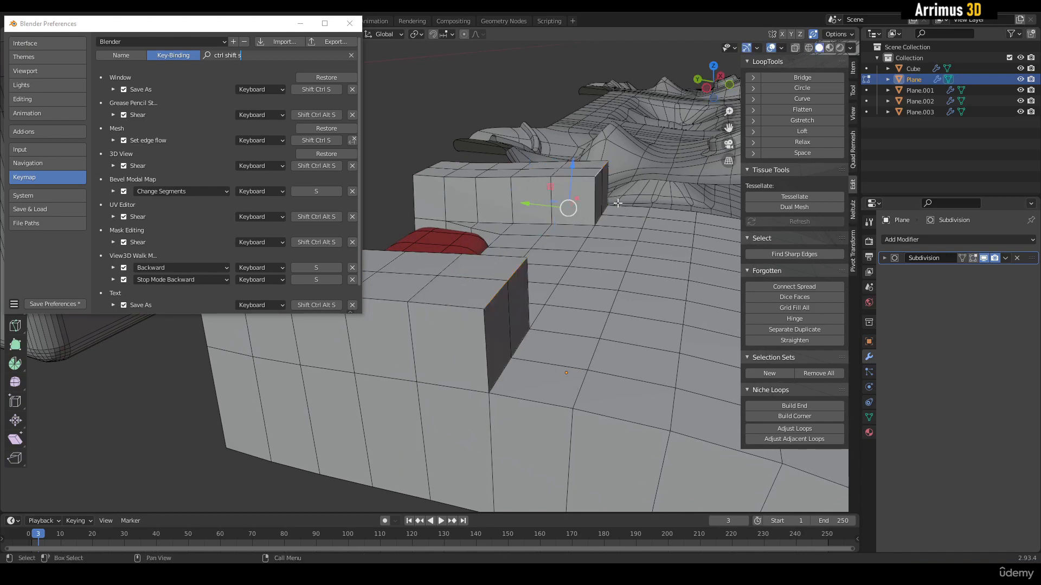
Apply Set Edge Flow to the selected end edges and to the next edges behind them on both raised blocks.
right_click(603, 172)
click(571, 500)
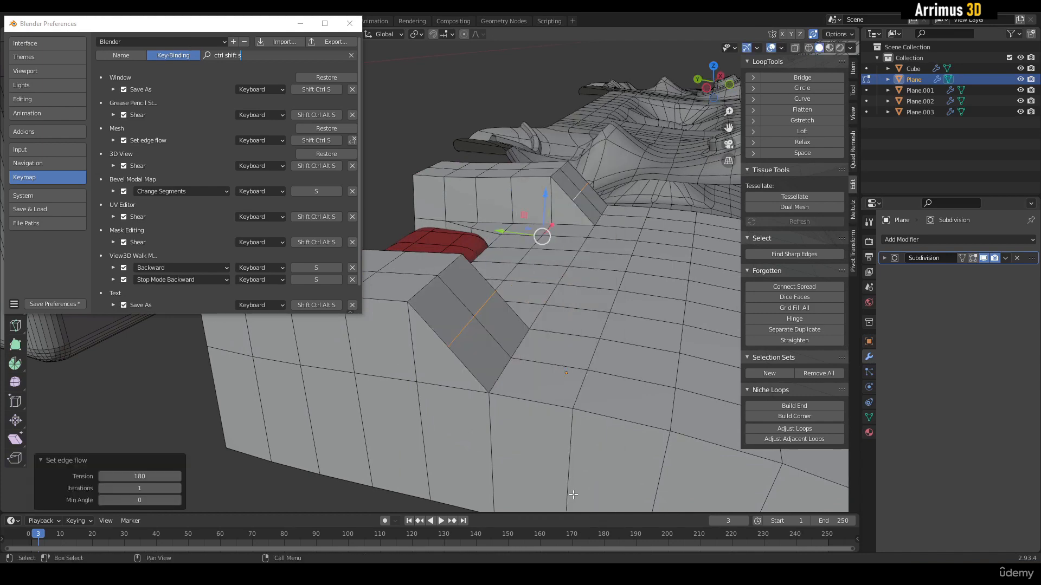
middle_drag(594, 444, 508, 314)
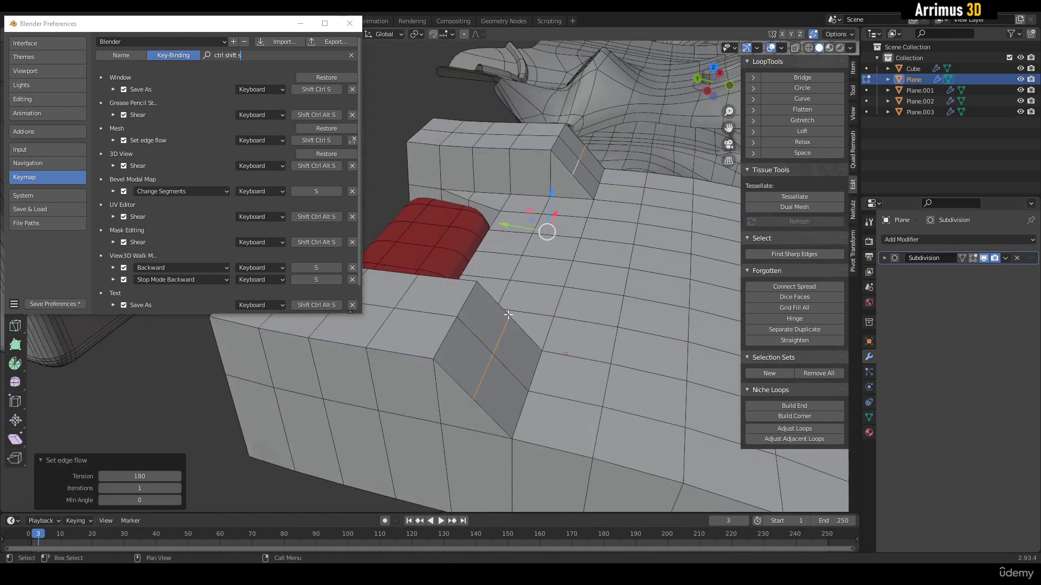
click(450, 326)
shift+click(555, 142)
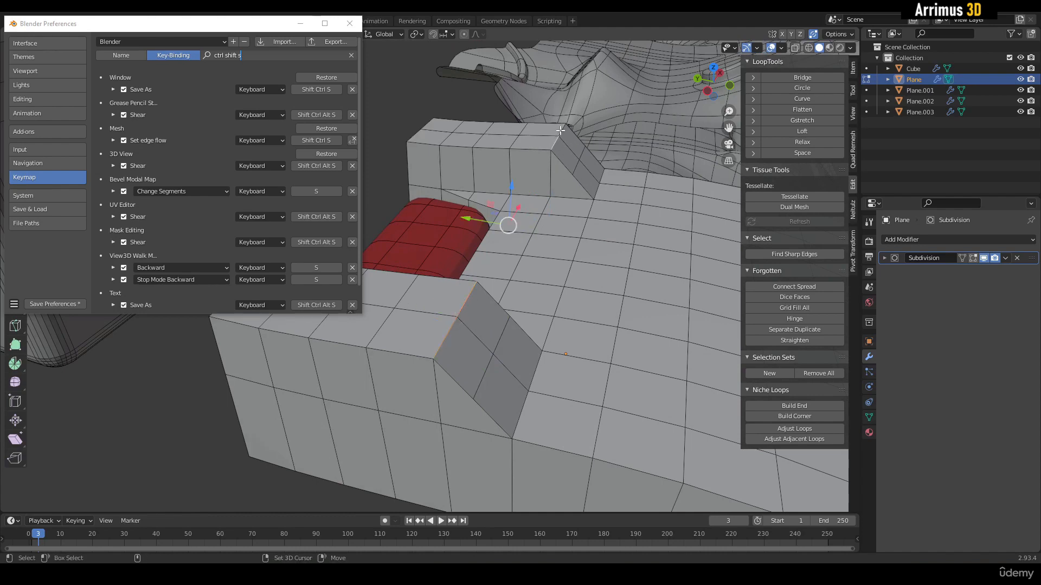
shift+click(561, 131)
key(ctrl+shift+s)
Check the smoothed shape of the raised blocks in Object Mode and return to Edit Mode.
middle_drag(609, 233, 656, 187)
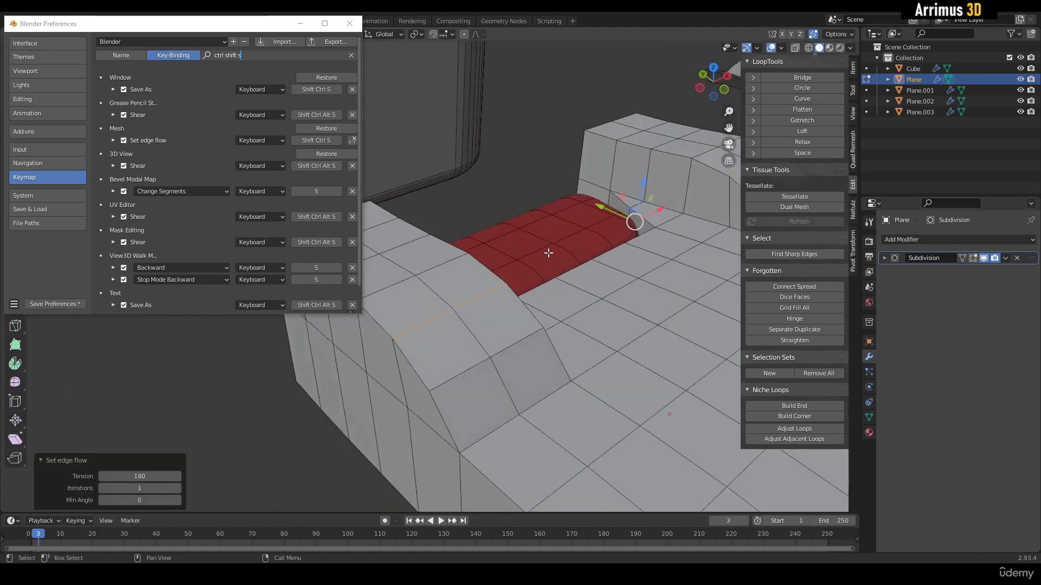
key(Tab)
scroll(574, 270, up, 3)
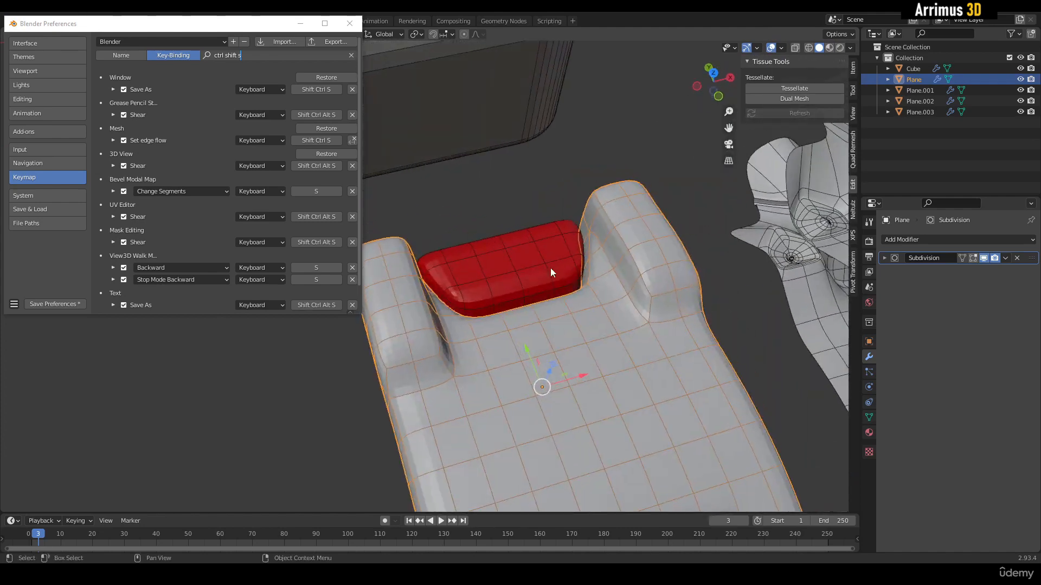
key(Tab)
alt+middle_drag(572, 279, 549, 296)
key(Tab)
key(Tab)
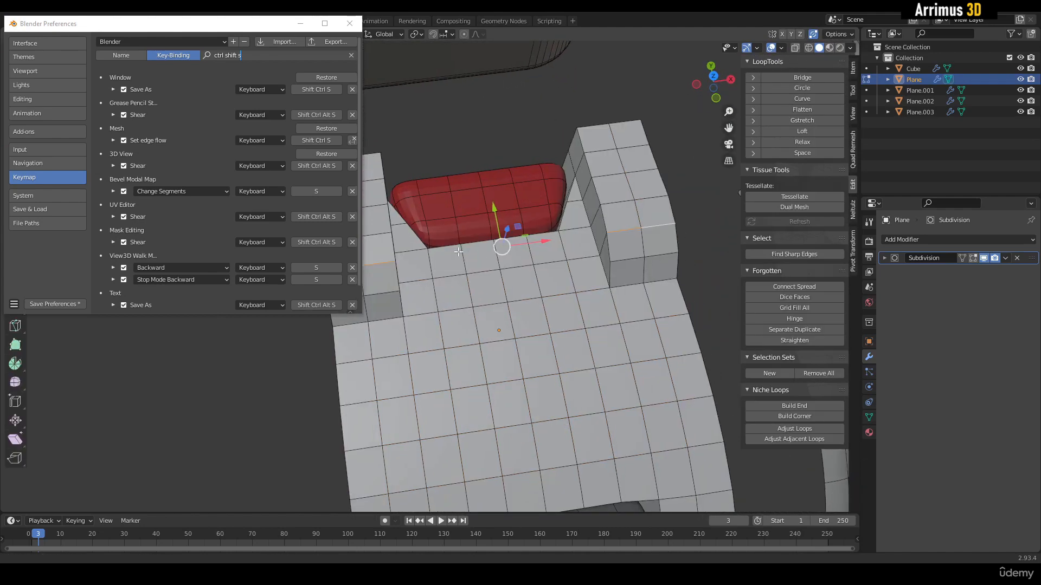
Select the block of faces four wide and two deep in front of the red piece and inset it slightly.
key(alt+a)
click(442, 263)
ctrl+shift+click(553, 279)
scroll(550, 273, up, 1)
key(i)
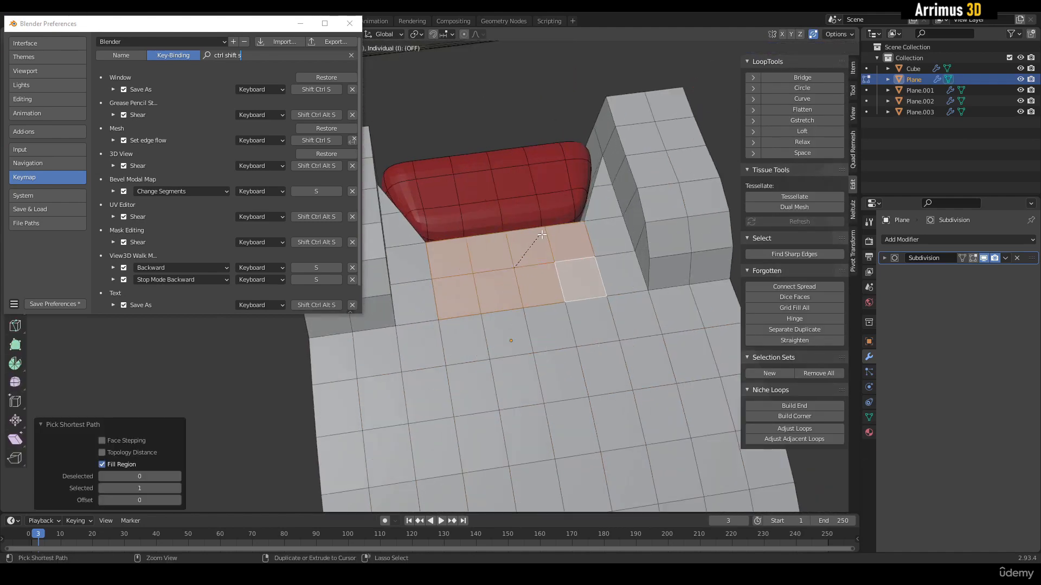
click(540, 248)
Slide the front edge loop of the inset panel toward the red piece to narrow the panel.
scroll(541, 252, up, 1)
key(2)
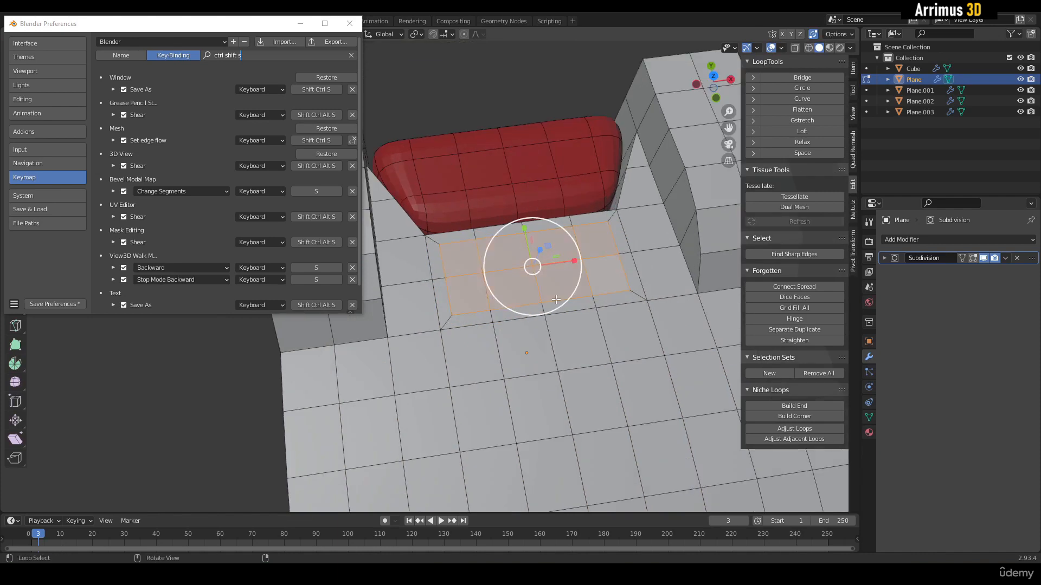
alt+click(561, 295)
key(g)
key(g)
Select all faces of the narrow inset panel in front of the red piece and store them as a new selection set.
click(464, 257)
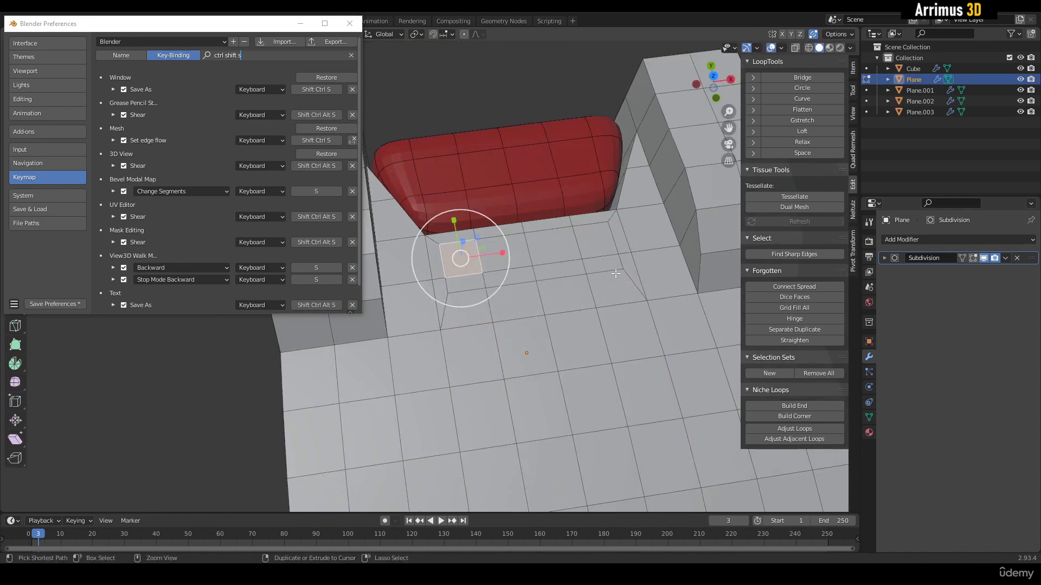
ctrl+shift+click(607, 279)
middle_drag(608, 279, 655, 314)
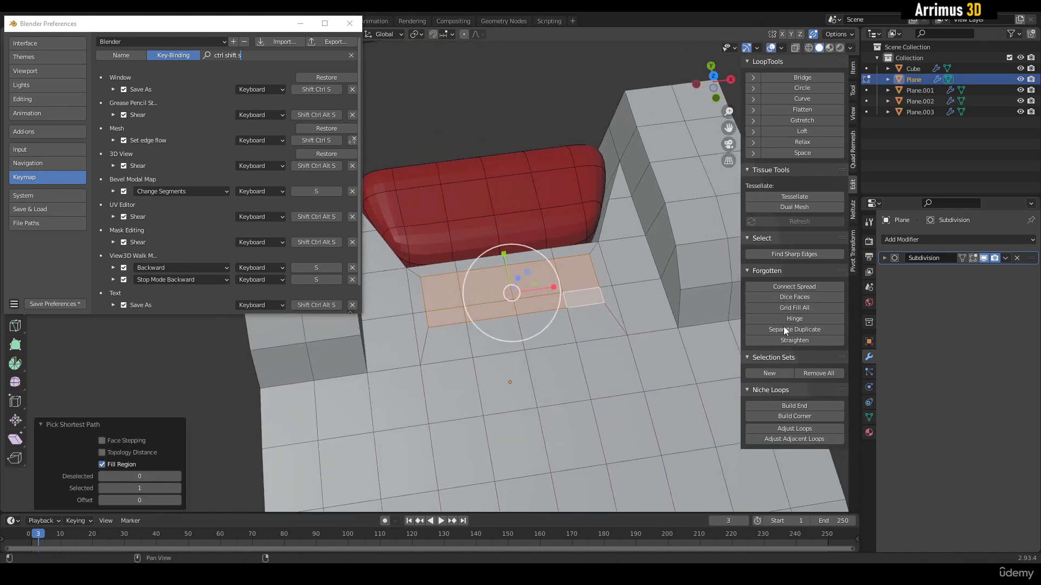
middle_drag(737, 388, 813, 378)
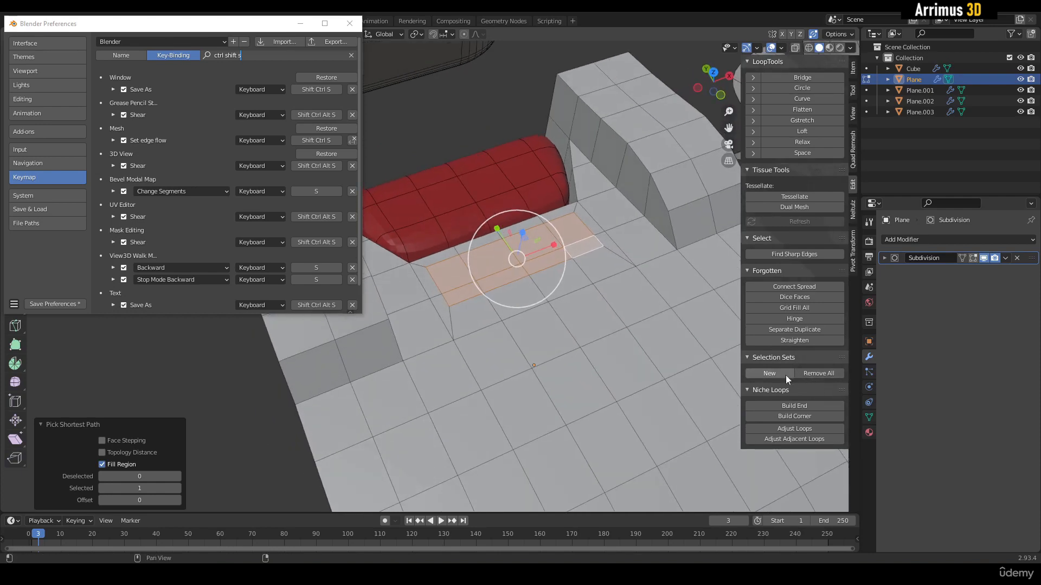
click(769, 374)
scroll(683, 347, down, 5)
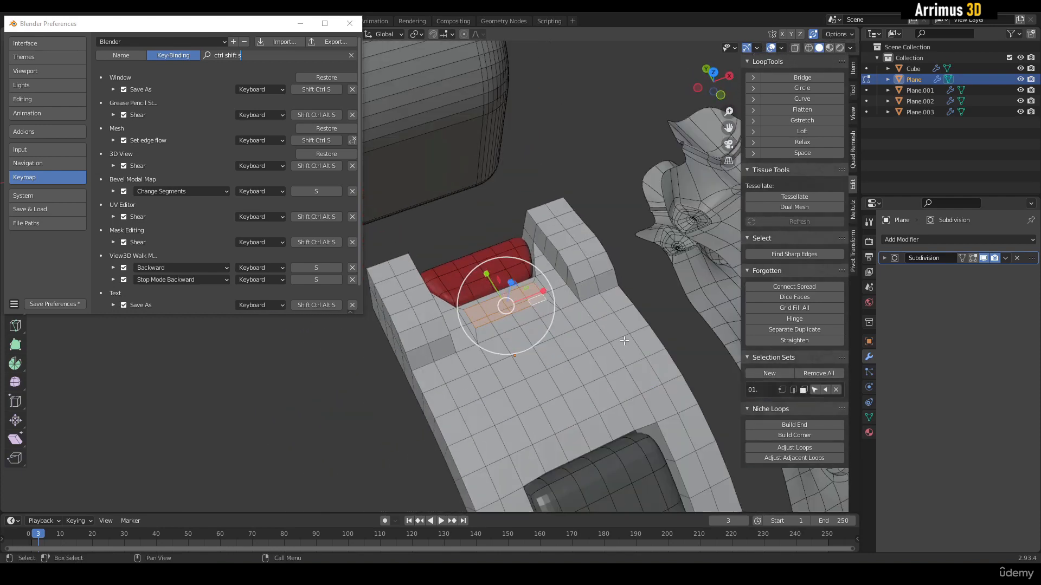
Clear the selection and recall the panel's faces from the stored selection set.
click(537, 184)
scroll(515, 220, down, 3)
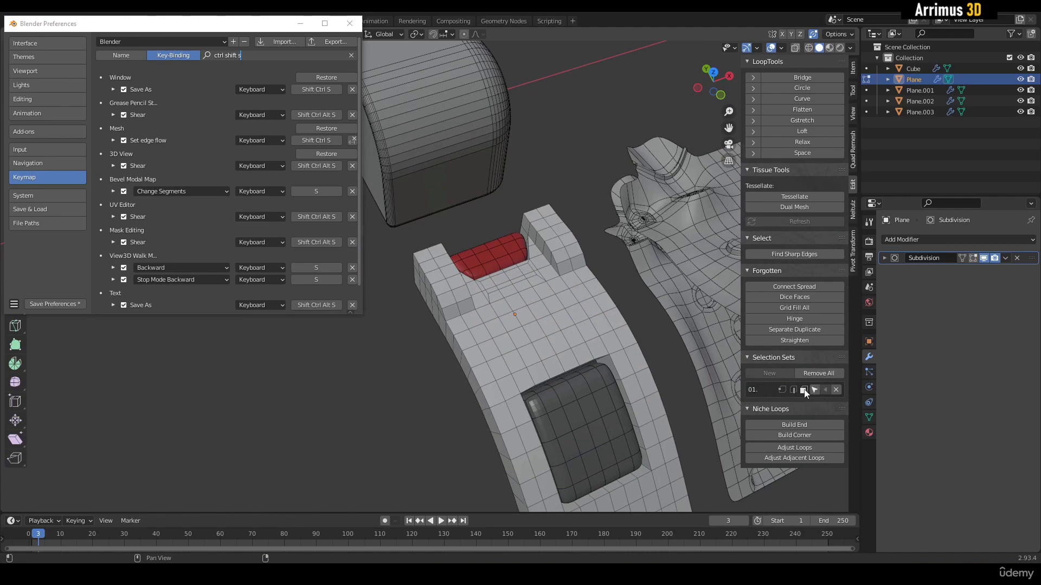
click(814, 389)
key(KP_Decimal)
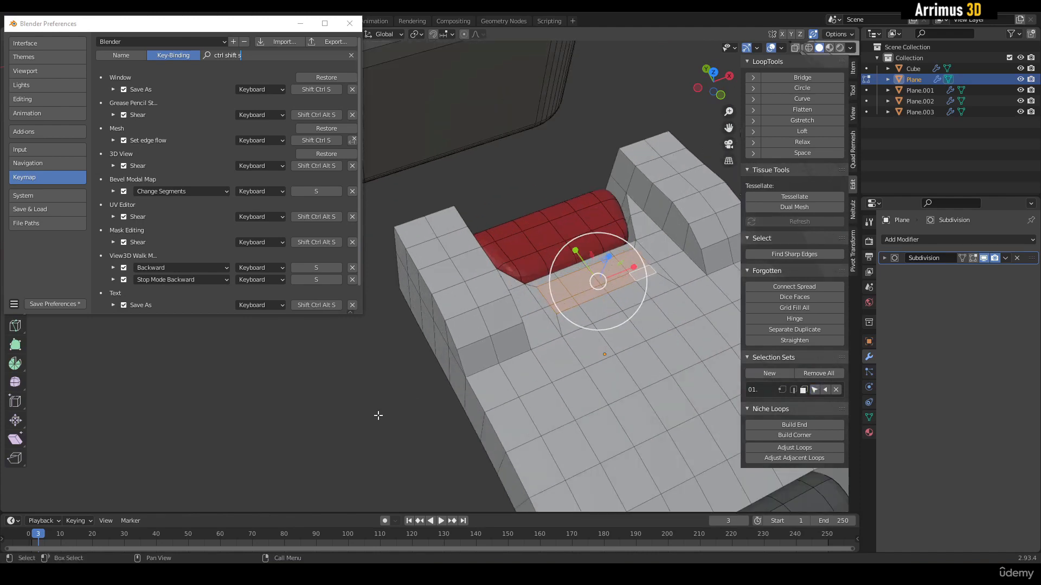
scroll(470, 397, down, 3)
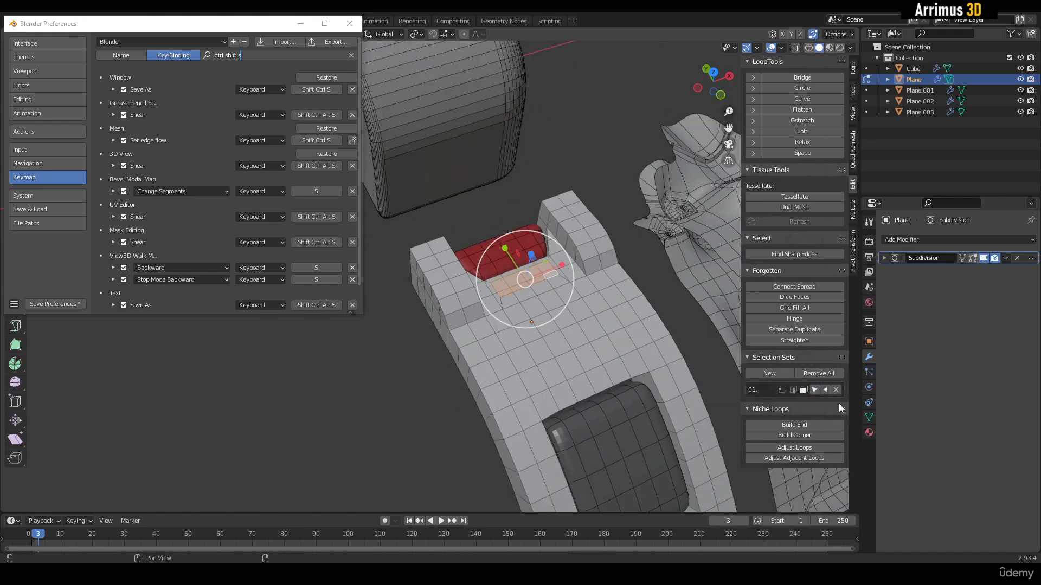
Look at the mesh's vertex groups, return to the modifier settings and close the Preferences window.
click(869, 417)
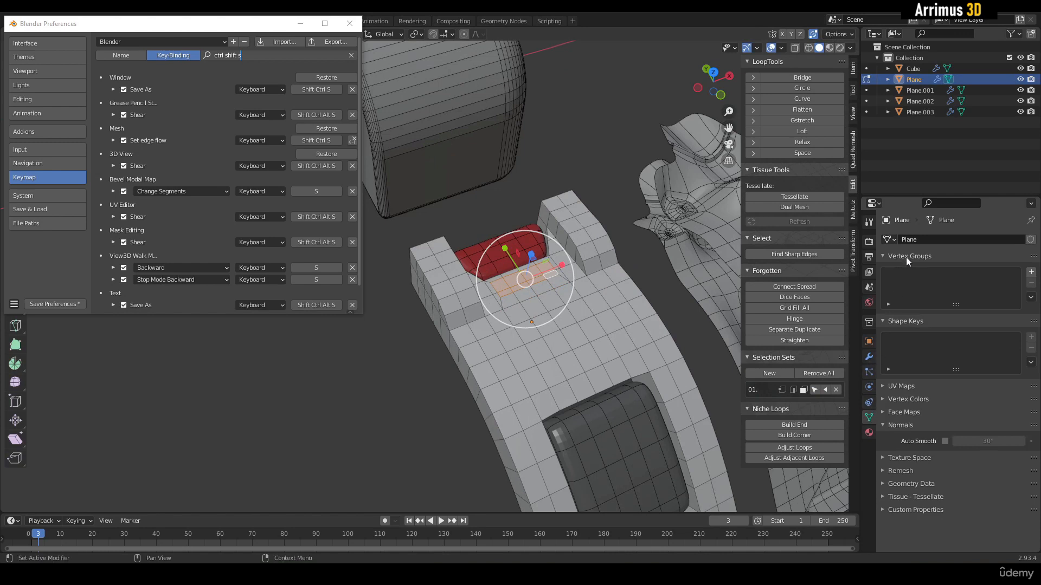
click(870, 357)
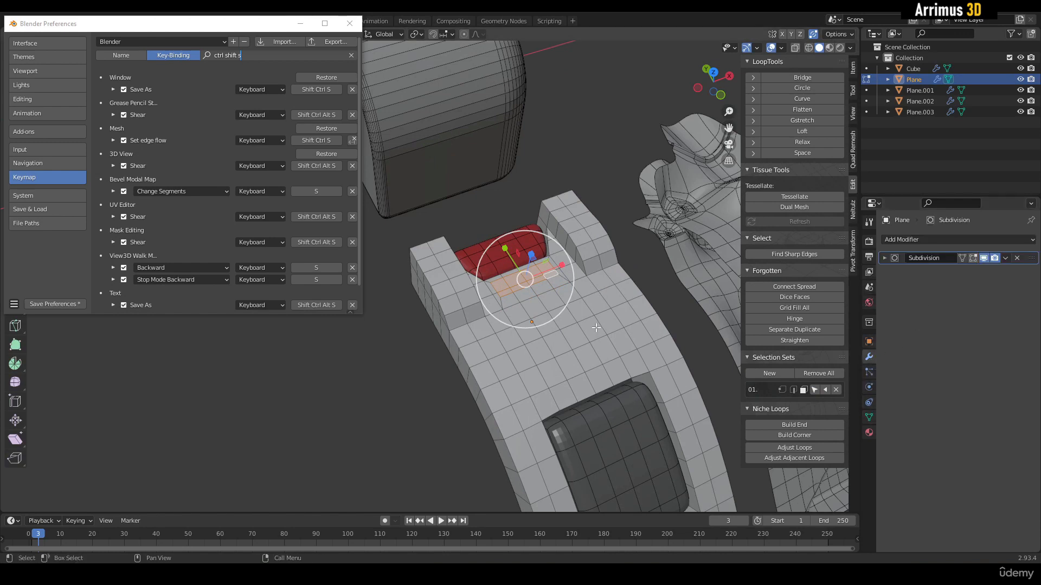
click(355, 23)
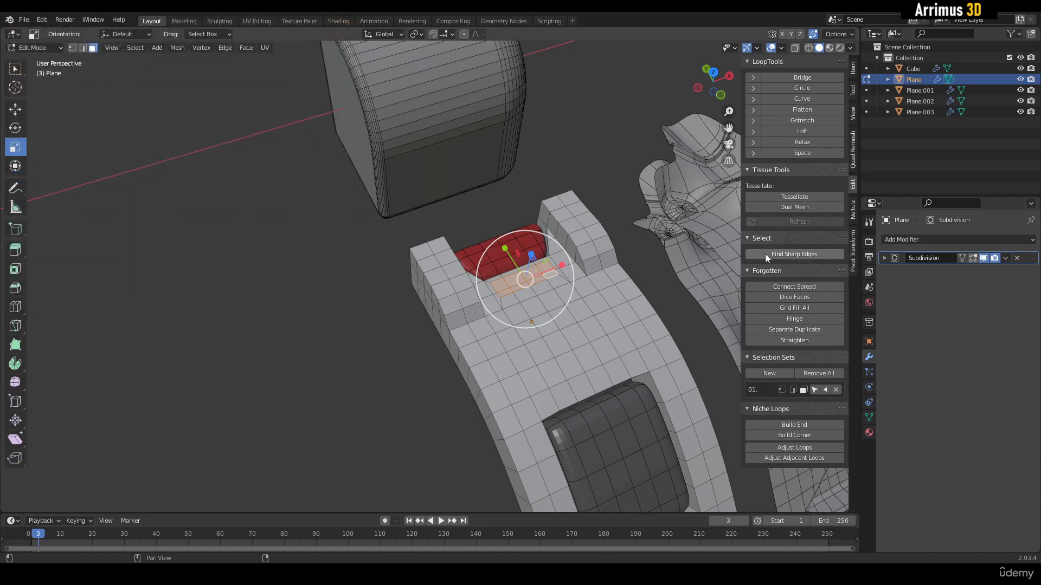
shift+middle_drag(683, 274, 623, 284)
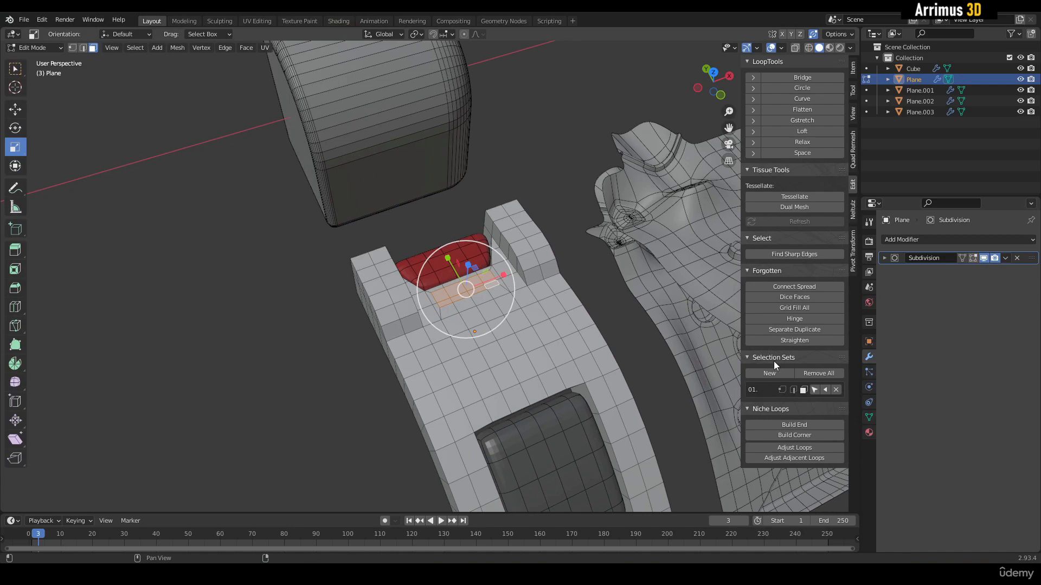
Recall the panel's faces from the selection set once more and inset them slightly.
scroll(556, 279, up, 5)
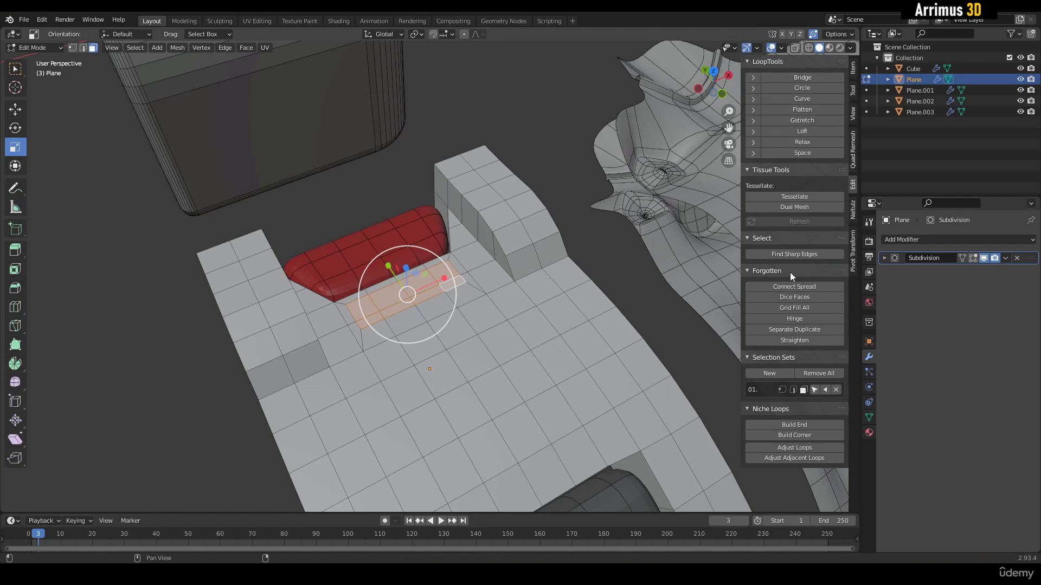
middle_drag(605, 187, 574, 176)
key(KP_Decimal)
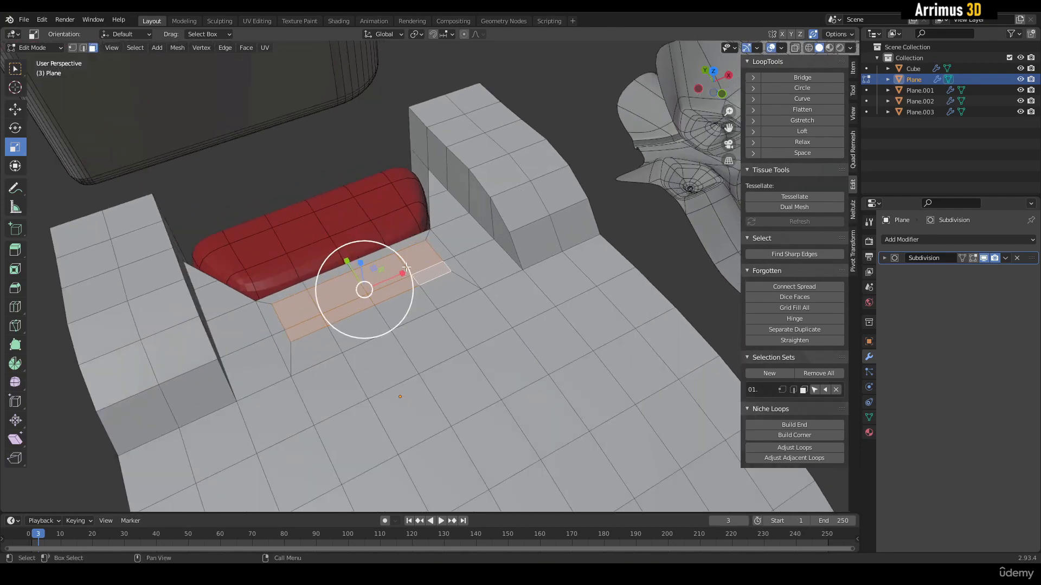
scroll(685, 310, down, 3)
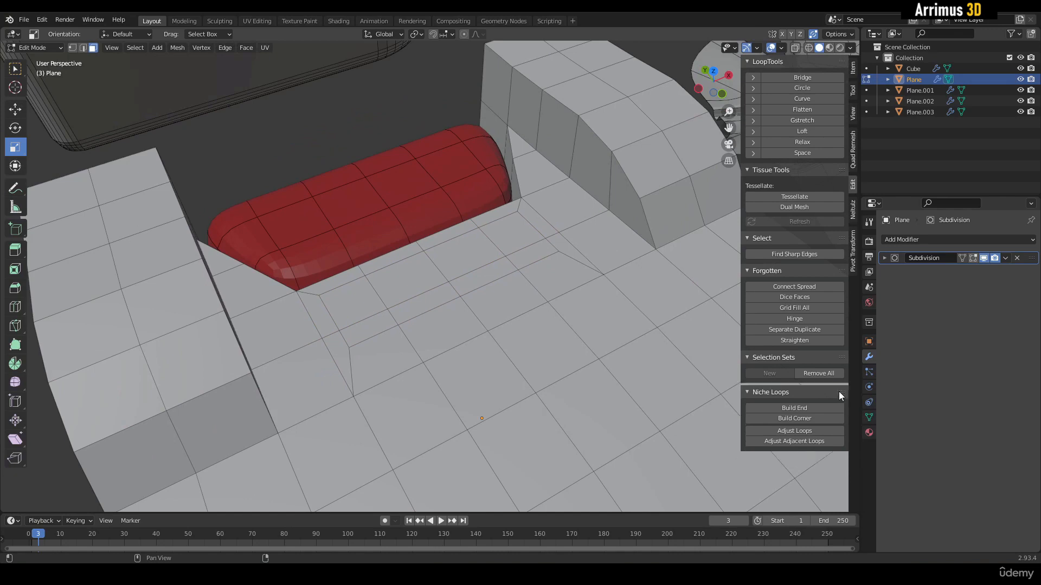
click(815, 390)
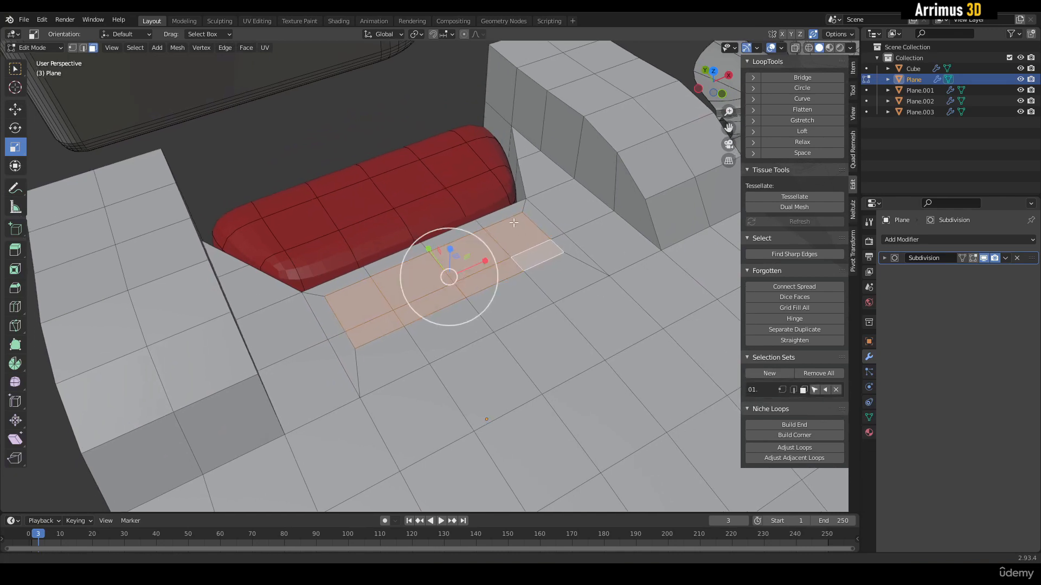
scroll(515, 215, up, 2)
key(i)
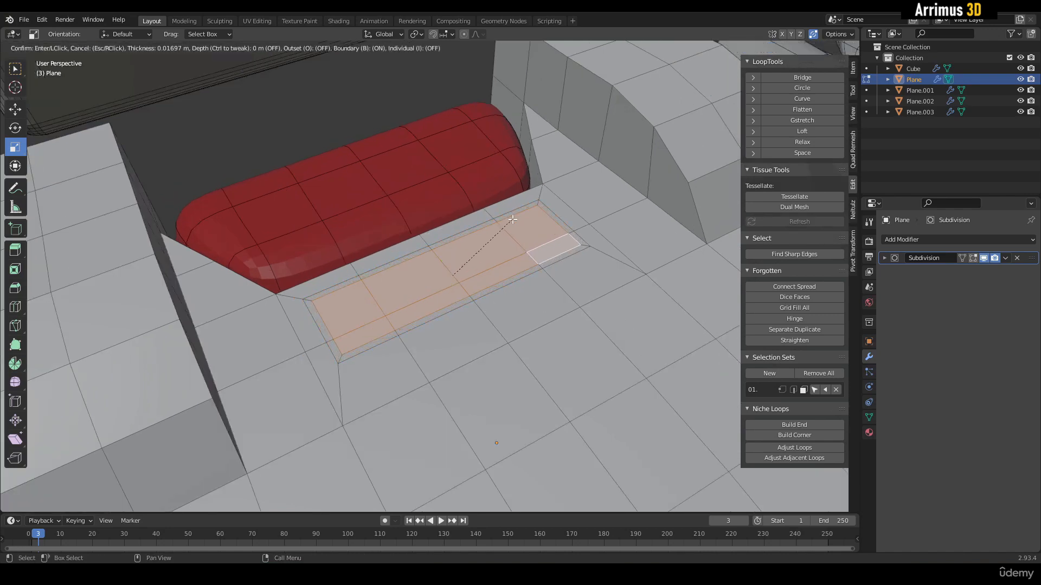
click(493, 237)
Extrude the panel faces inward along their normals by about 0.037 m, scale the floor down slightly and inset it again.
key(alt+e)
click(514, 228)
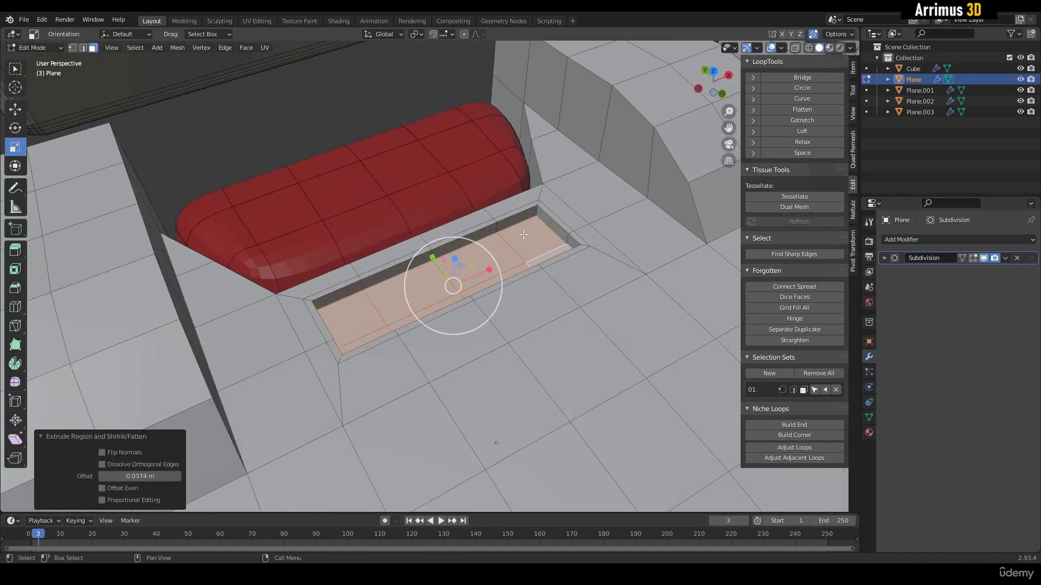
key(s)
click(483, 256)
key(i)
click(489, 249)
Check the smoothed slot in Object Mode without the wireframe overlay and return to Edit Mode.
key(Tab)
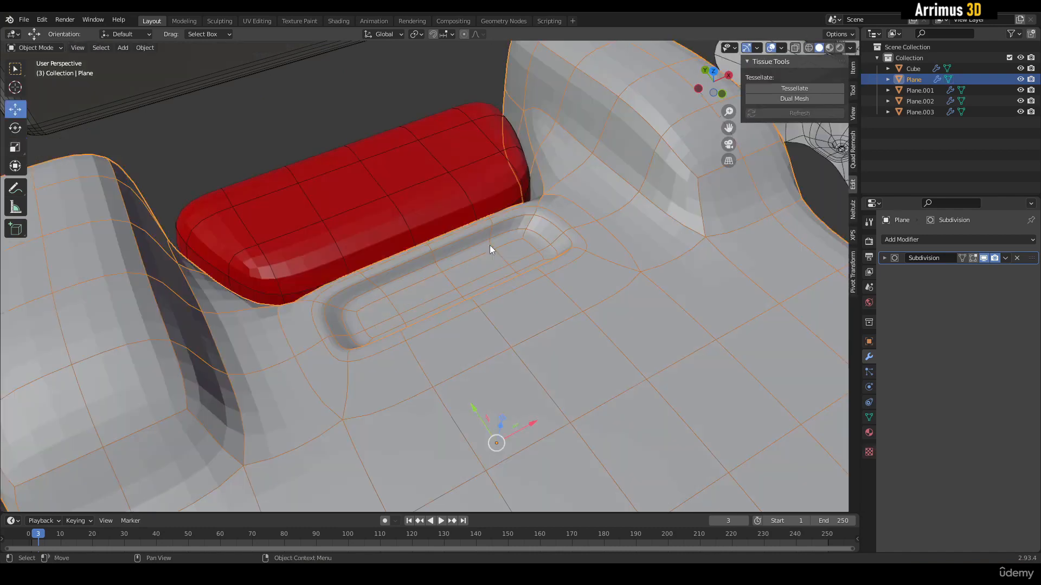
alt+middle_drag(490, 245, 438, 272)
scroll(438, 272, down, 4)
key(F4)
scroll(447, 261, down, 3)
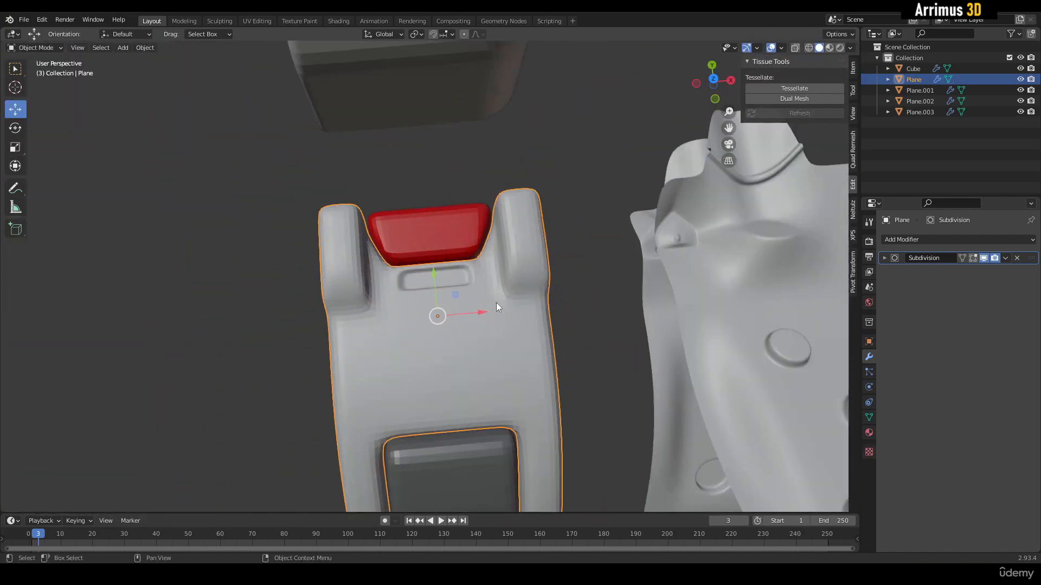
middle_drag(496, 307, 515, 277)
key(Tab)
scroll(533, 272, up, 2)
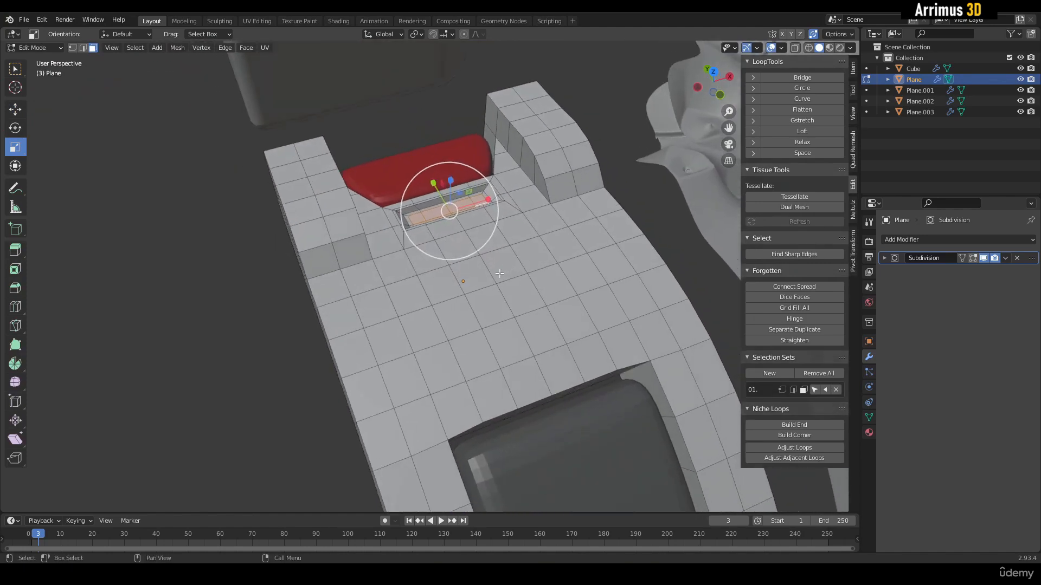
Select the block of faces six wide and two deep between the slot and the dark panel.
scroll(505, 292, up, 3)
middle_drag(451, 295, 425, 288)
click(299, 276)
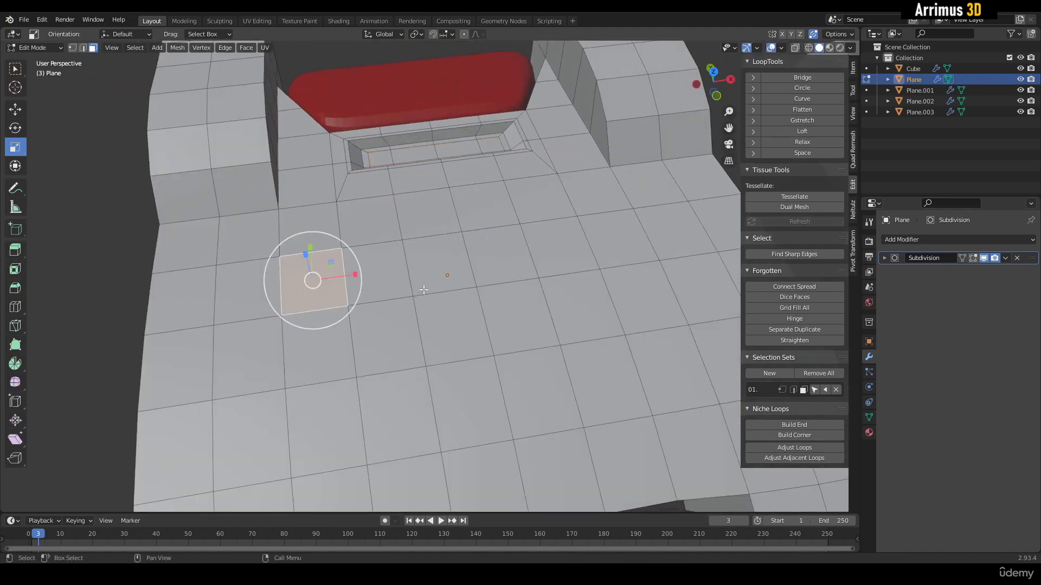
ctrl+shift+click(637, 291)
middle_drag(637, 291, 574, 222)
Extrude the selected faces inward 0.09 m along their normals and inset the recess floor.
key(alt+e)
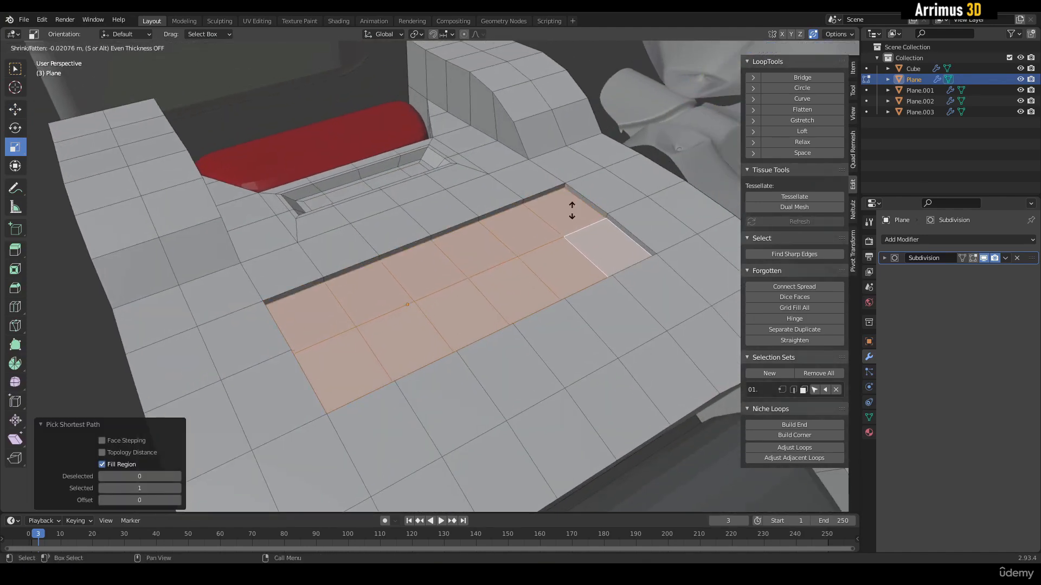
click(570, 222)
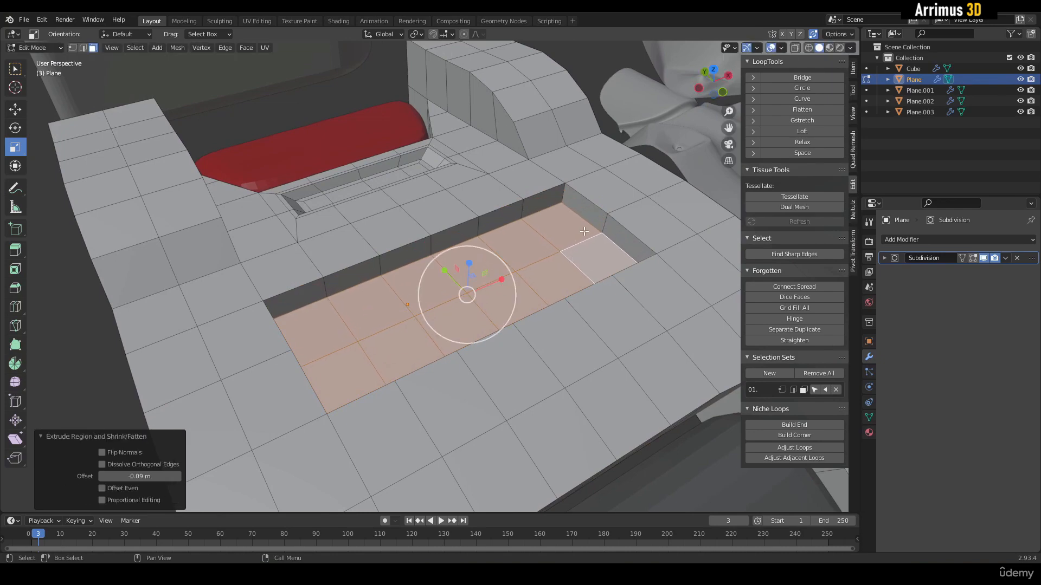
middle_drag(584, 232, 542, 268)
key(i)
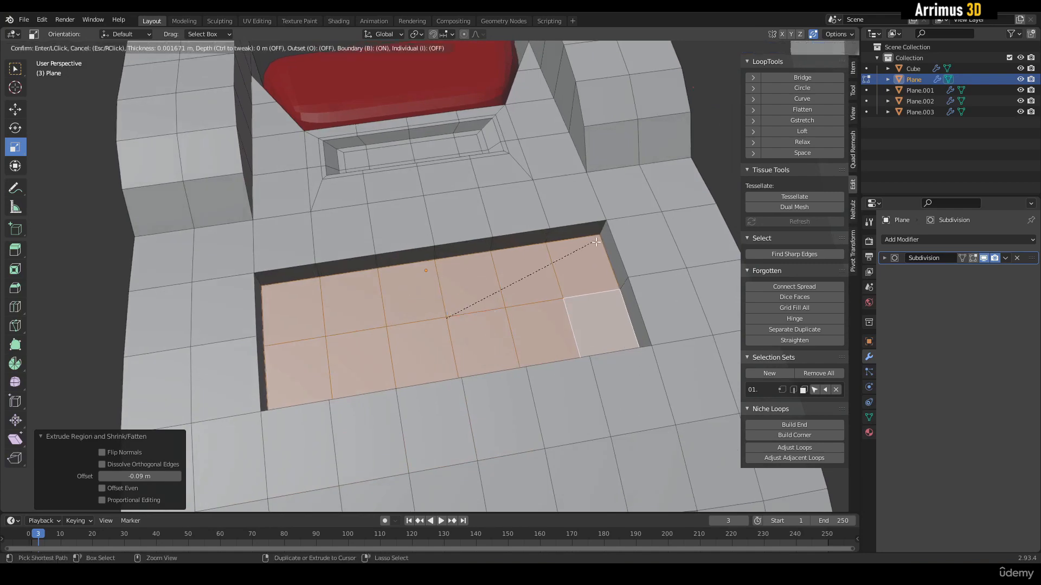
click(587, 256)
Try dissolving the edge loop at the base of the recess walls, and undo the work back to the flat face selection.
scroll(581, 243, up, 1)
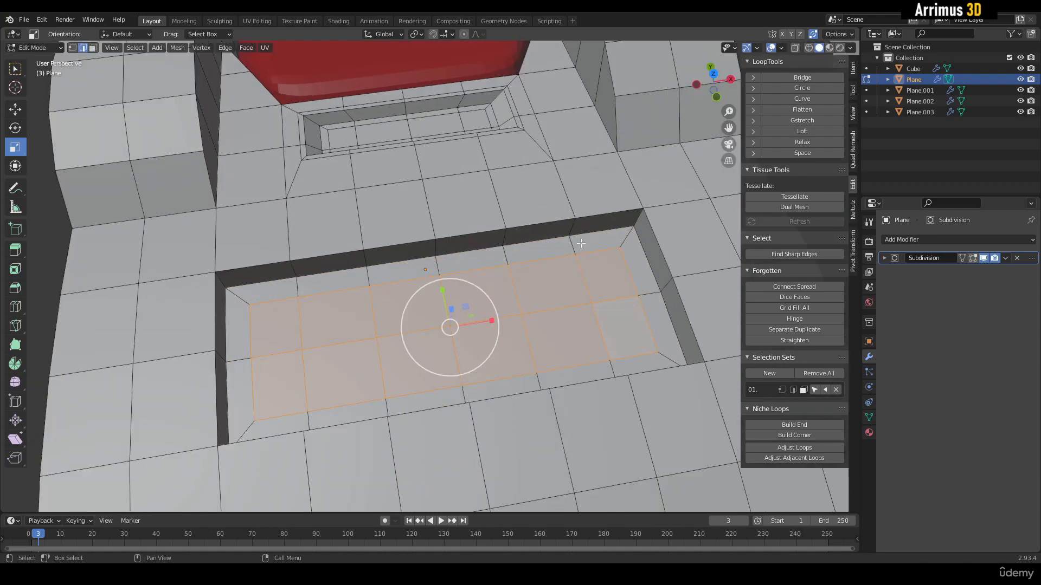
key(ctrl+x)
middle_drag(581, 232, 545, 235)
key(3)
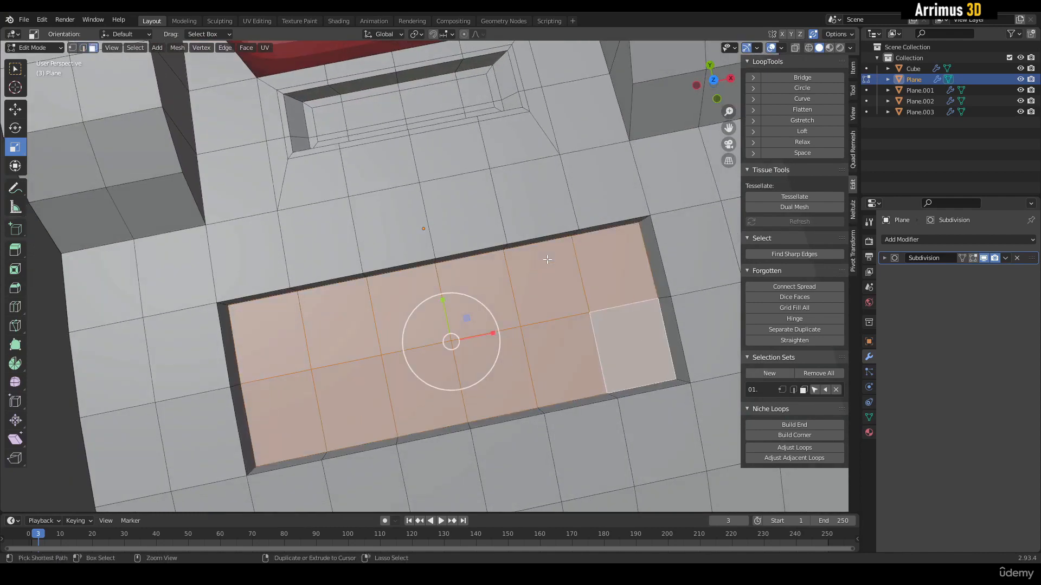
key(ctrl+z)
scroll(536, 239, down, 1)
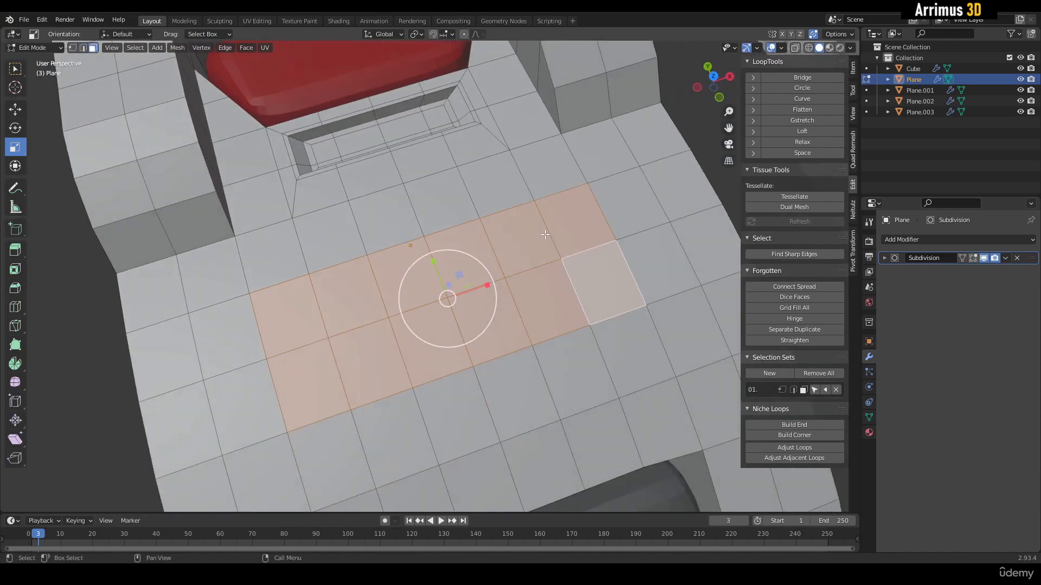
Inset the selected faces and push them inward in the same operation to form a tapered recess, and check its smoothed shape.
key(i)
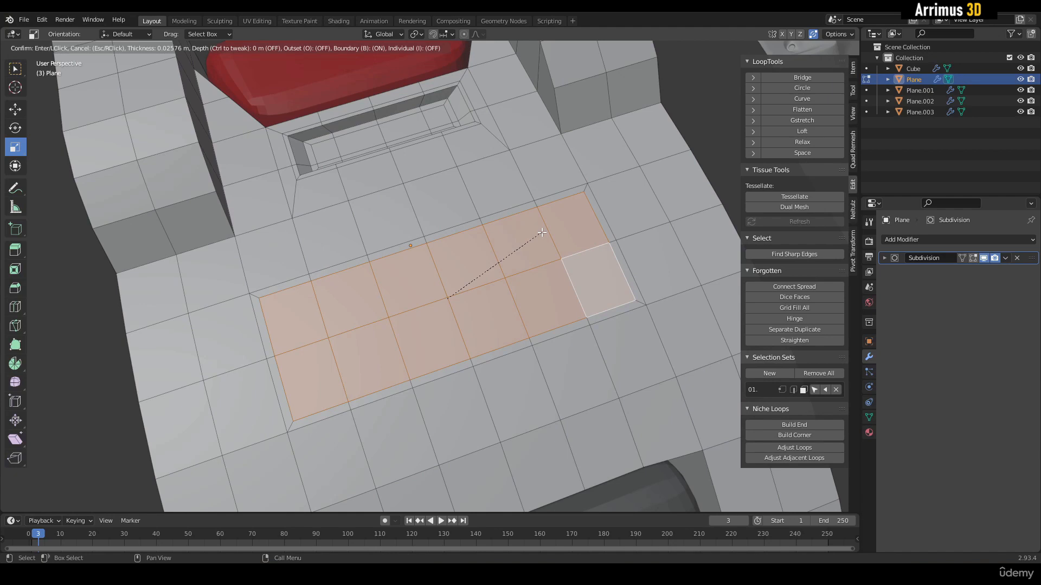
key(ctrl)
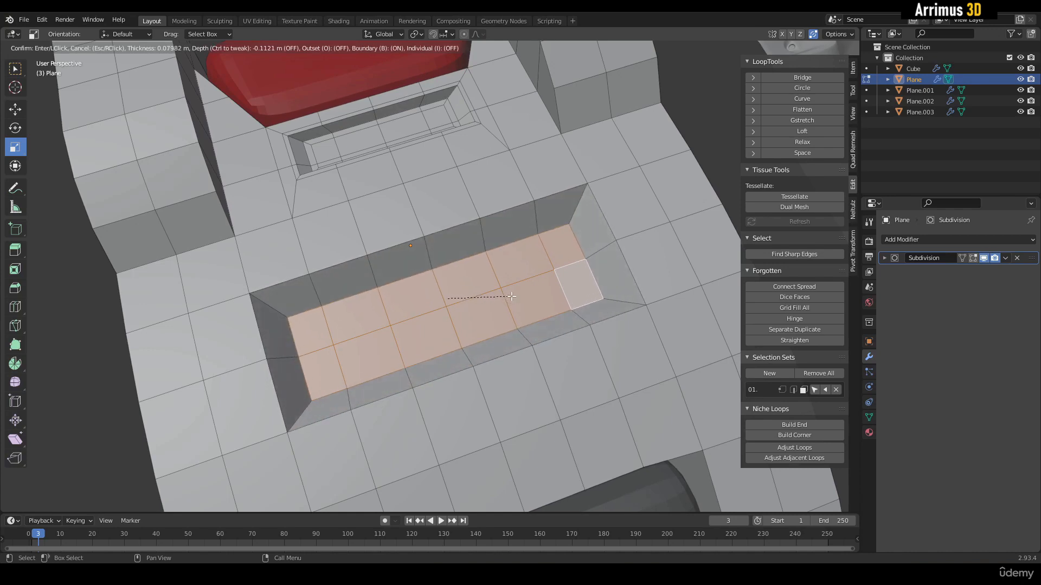
key(ctrl)
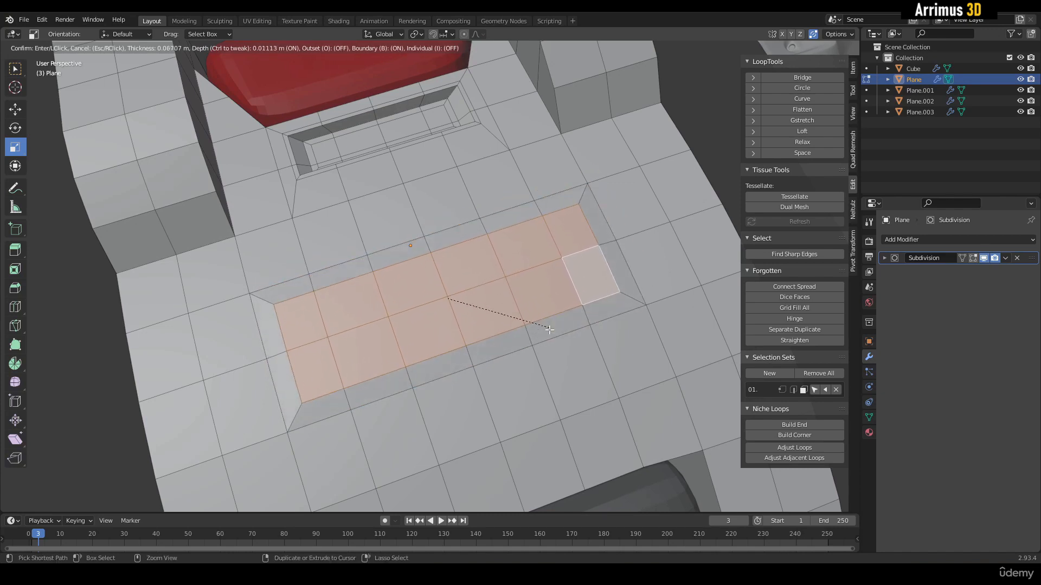
click(501, 316)
mouse_move(501, 316)
middle_down()
mouse_move(536, 294)
mouse_move(475, 349)
mouse_move(512, 323)
middle_up()
key(Tab)
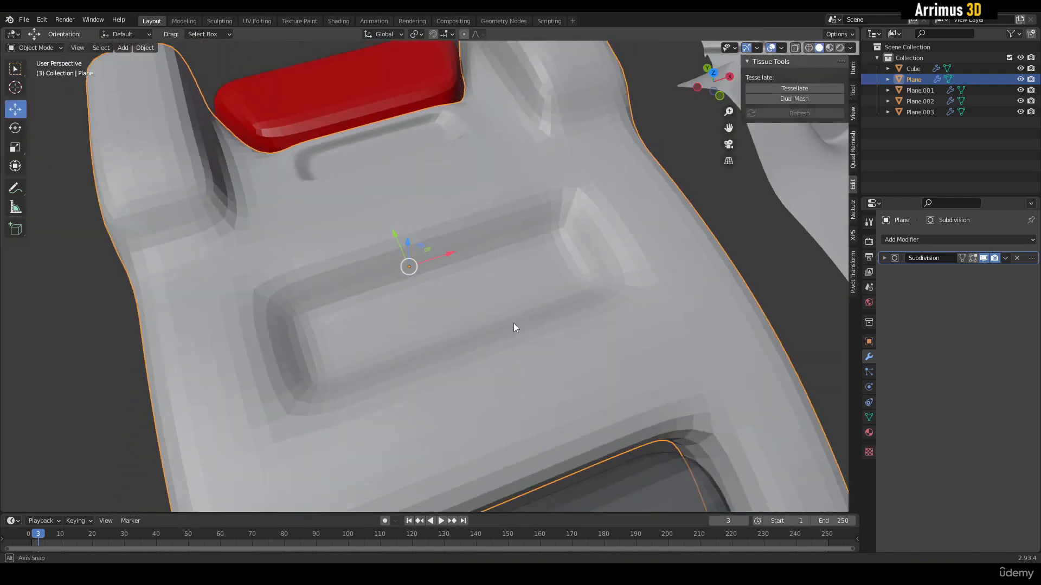
Add an edge loop around the tapered recess walls and slide it toward the rim.
key(Tab)
key(ctrl+r)
drag(569, 211, 573, 196)
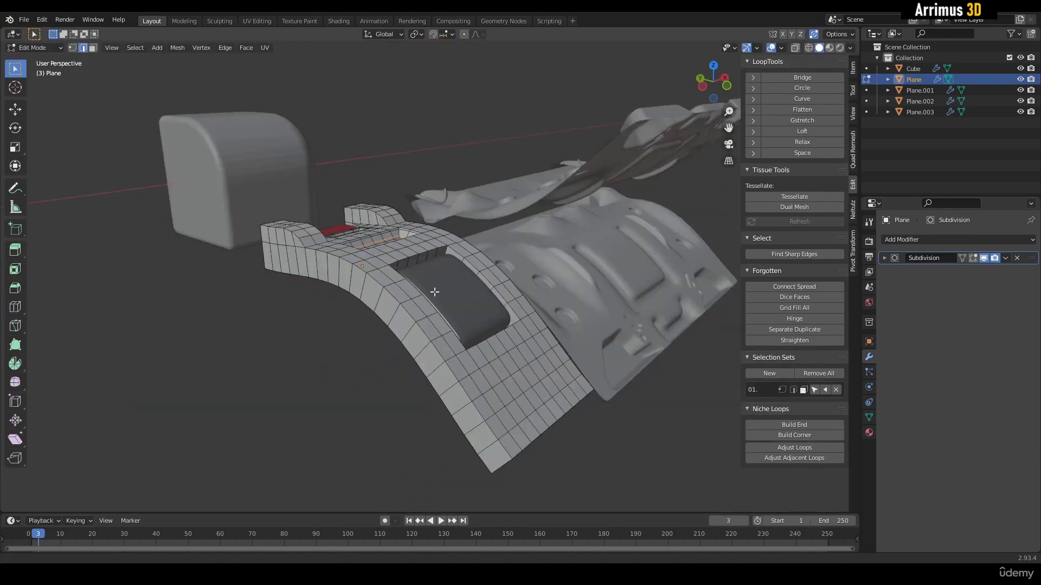
Cut an edge loop along the outer side wall and slide it toward the lower edge with a factor of -0.313.
middle_drag(412, 238, 431, 227)
key(ctrl+r)
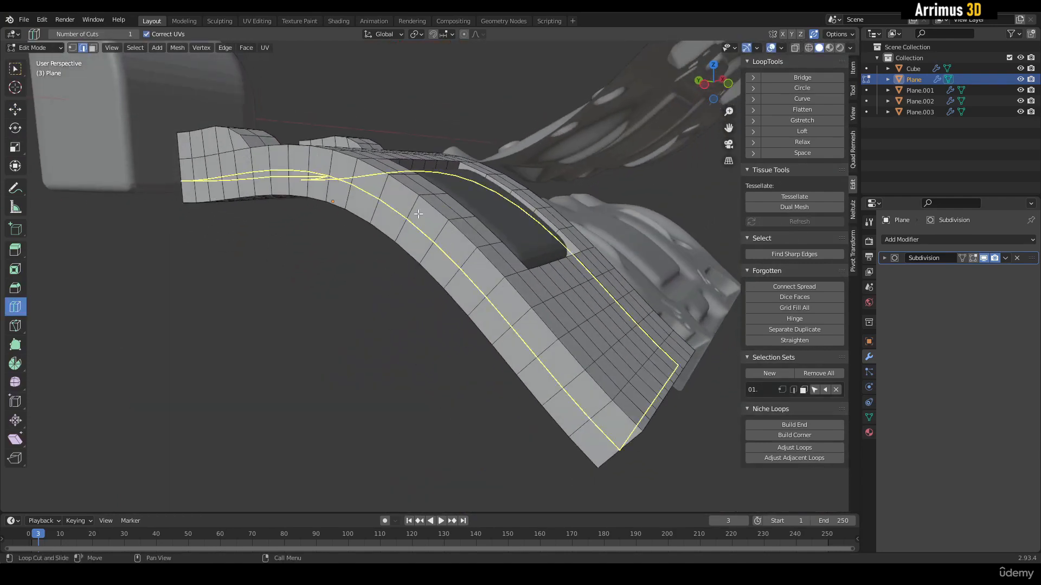
mouse_move(415, 214)
mouse_down()
mouse_move(418, 201)
mouse_move(408, 228)
mouse_up()
key(w)
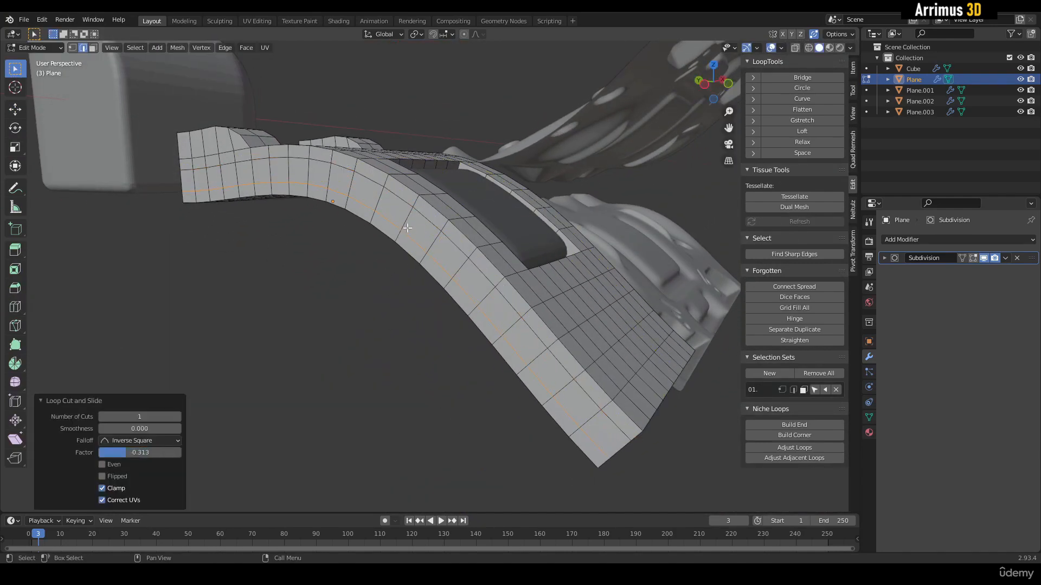
Select the band of faces running along the outer side wall and shrink it inward to form a groove.
key(3)
double_click(411, 228)
alt+middle_drag(411, 228, 369, 226)
key(alt+s)
click(393, 242)
Return to Object Mode and shade the grooved plane smooth.
key(Tab)
right_click(369, 226)
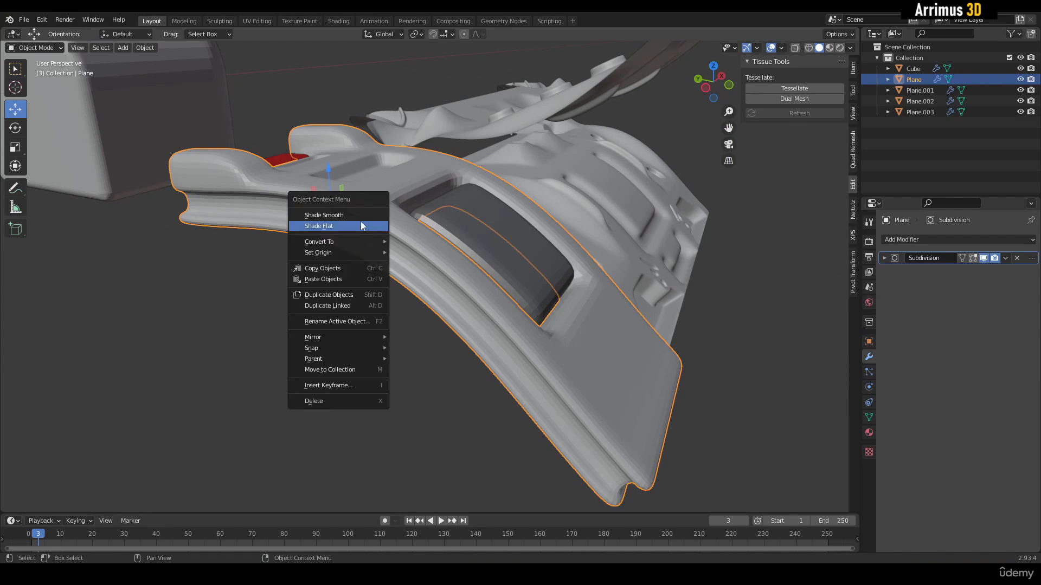
click(359, 216)
Duplicate the band of groove faces in place, separate the copy into its own object and select it.
alt+middle_drag(425, 253, 390, 225)
key(Tab)
scroll(407, 237, up, 3)
key(shift+d)
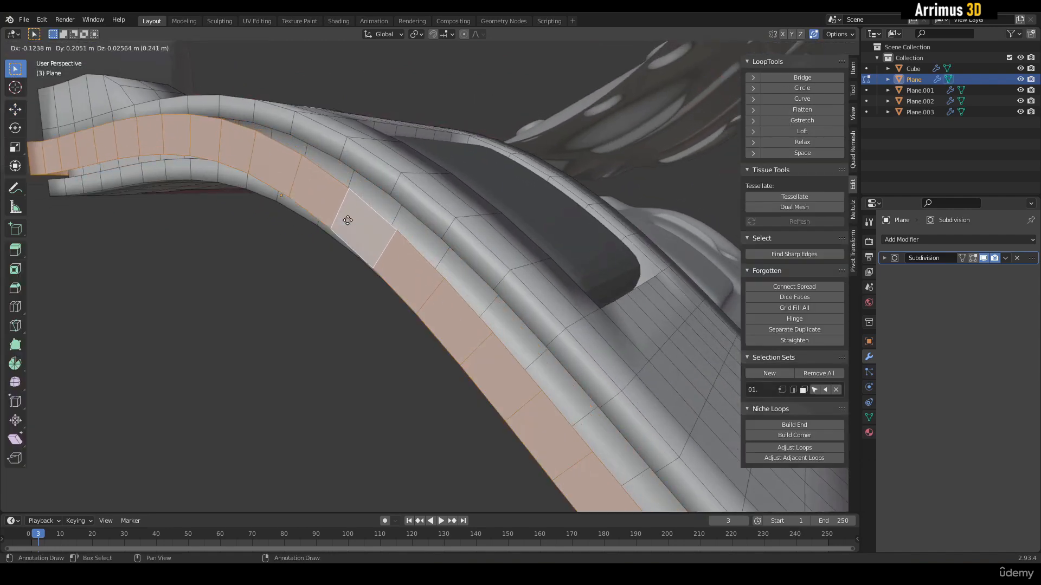
right_click(346, 220)
key(p)
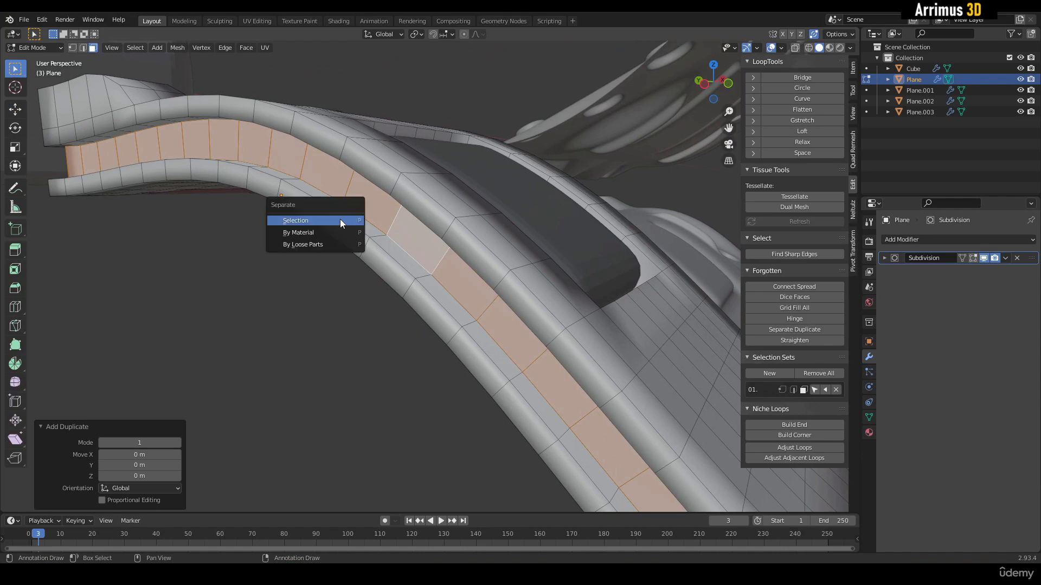
click(340, 219)
key(Tab)
click(355, 191)
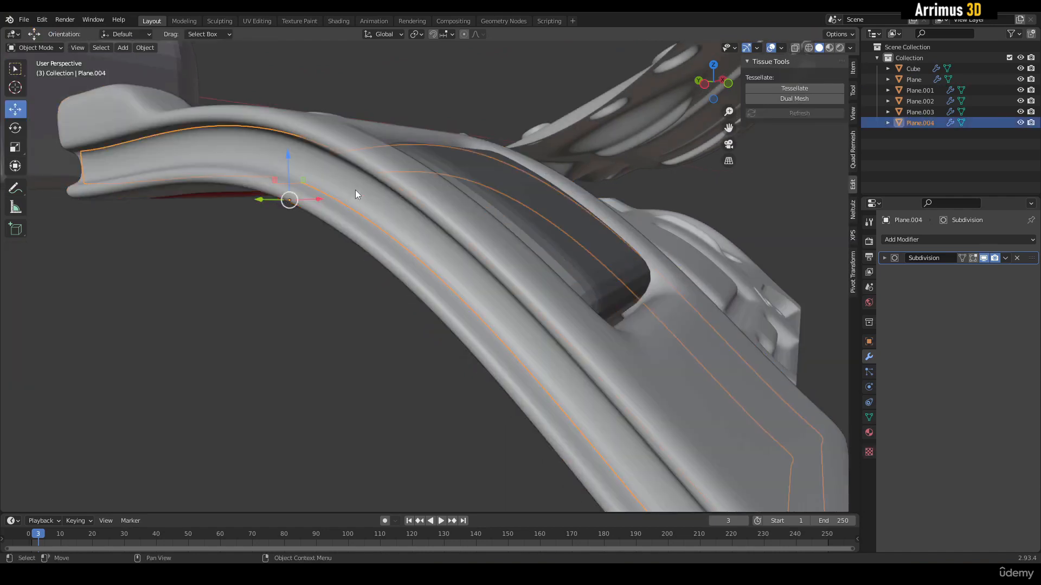
Extrude the separated strip's faces outward to give the strip thickness inside the groove.
key(Tab)
middle_drag(364, 203, 415, 256)
key(shift+e)
click(336, 195)
key(Tab)
scroll(346, 201, down, 5)
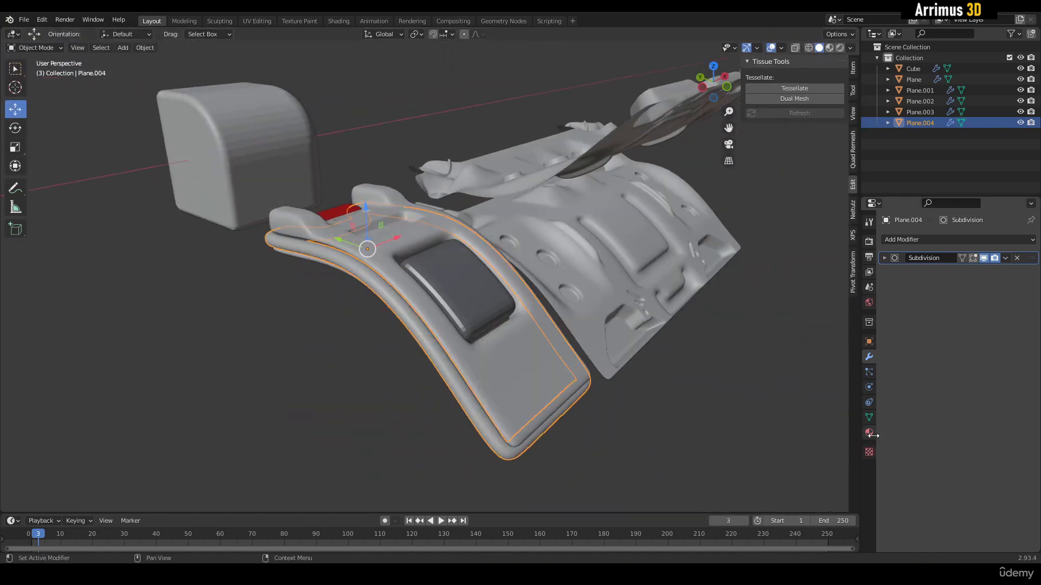
Assign the existing gray material to the groove strip.
click(870, 433)
click(889, 286)
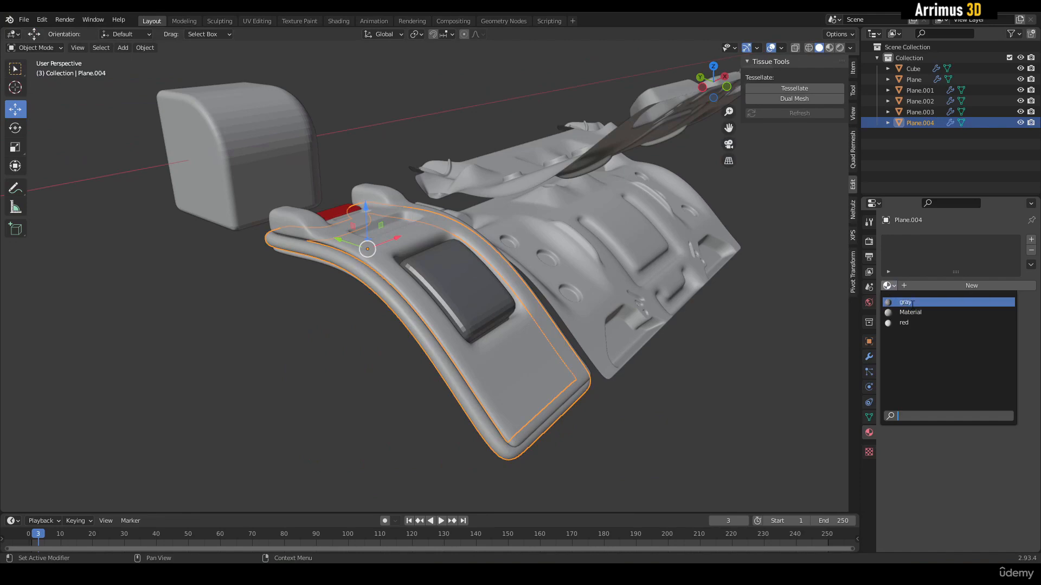
click(912, 304)
click(716, 308)
Add supporting edge loops to the main plane along the groove's upper and lower lips, sliding the upper one by a factor of 0.178.
middle_drag(401, 241, 343, 278)
scroll(347, 279, up, 4)
middle_drag(407, 282, 404, 244)
click(503, 220)
key(Tab)
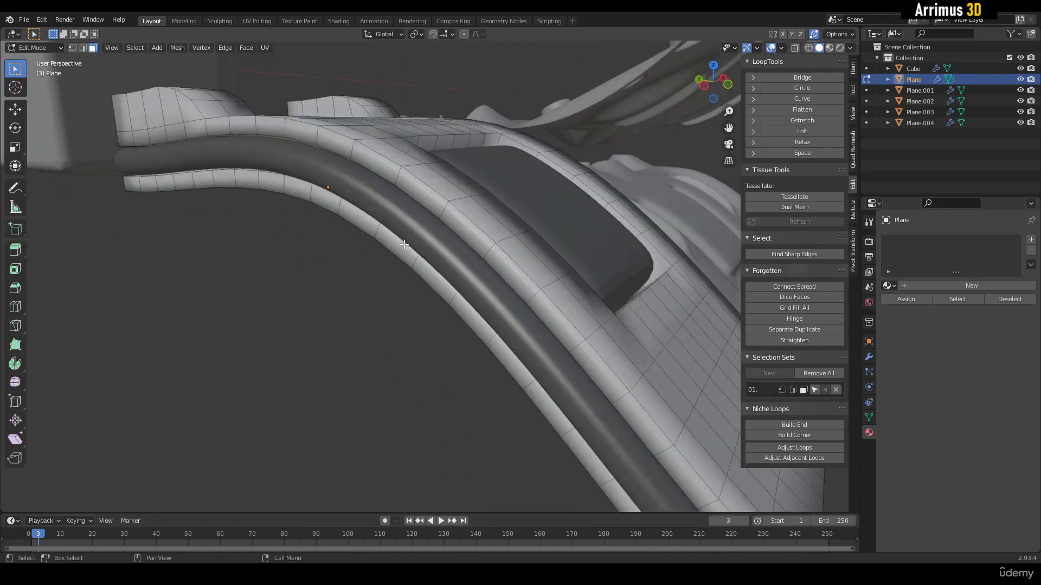
scroll(404, 245, up, 1)
key(ctrl+r)
drag(449, 187, 450, 184)
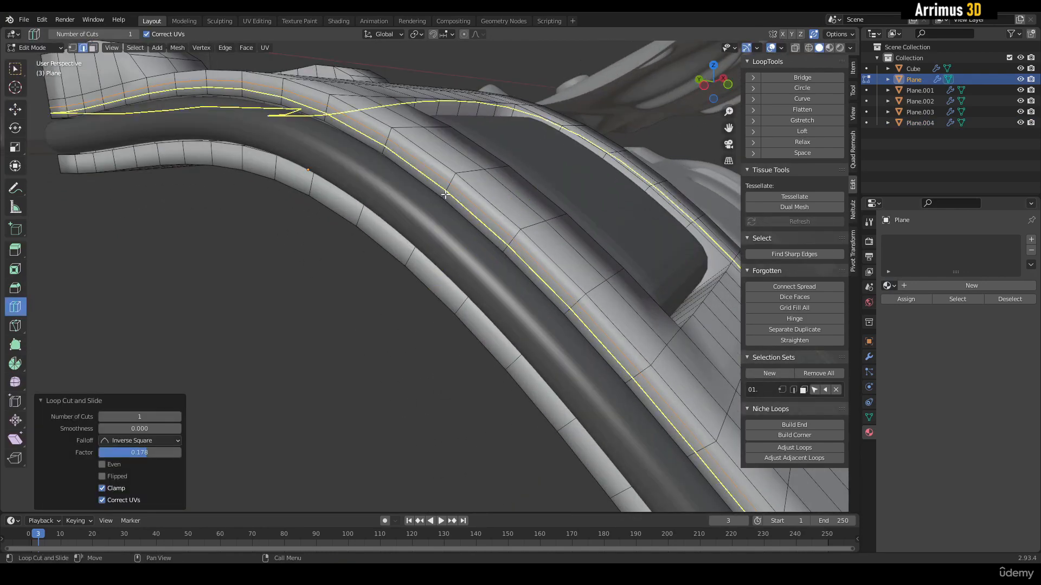
drag(414, 256, 417, 255)
key(Tab)
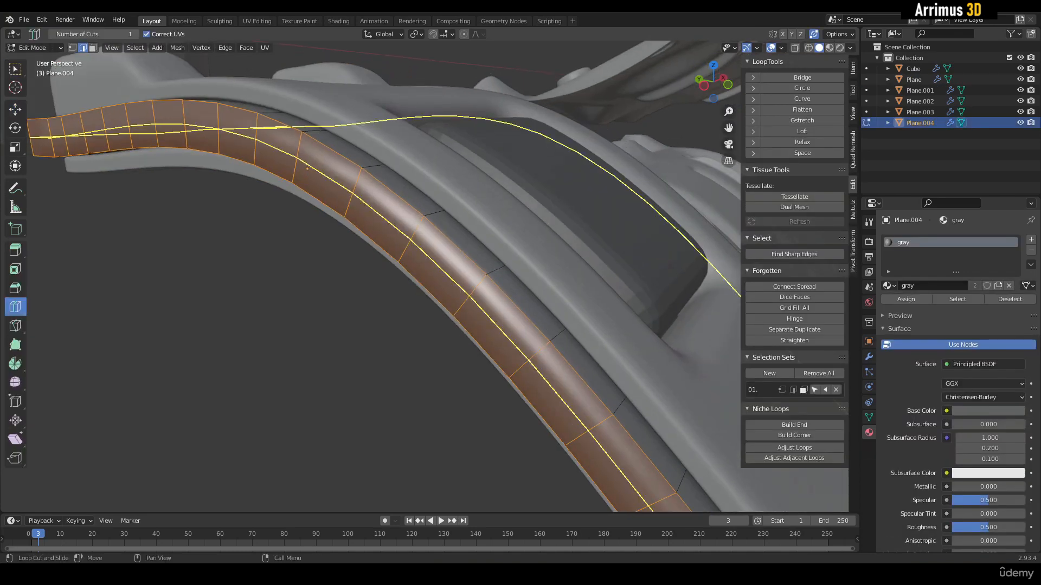
Cut edge loops along the gray strip's lower and upper edges, sliding the lower one by a factor of -0.357.
drag(418, 226, 399, 248)
middle_drag(400, 249, 315, 219)
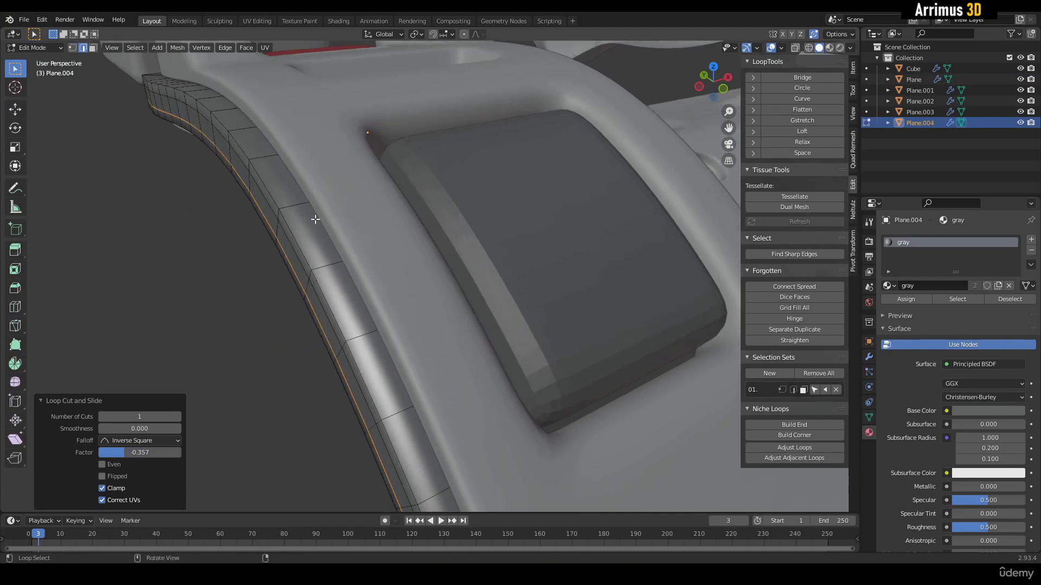
key(ctrl+r)
drag(307, 206, 297, 207)
Select two separate runs of faces along the strip's upper edge, one near each end.
key(w)
key(3)
scroll(302, 195, down, 2)
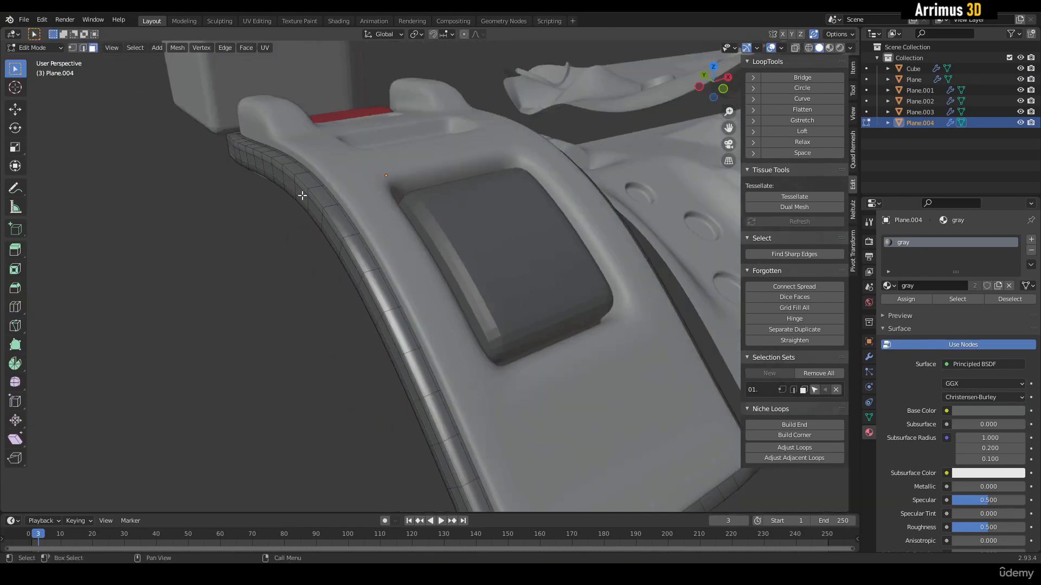
middle_drag(302, 195, 249, 200)
ctrl+click(303, 235)
alt+middle_drag(438, 296, 423, 279)
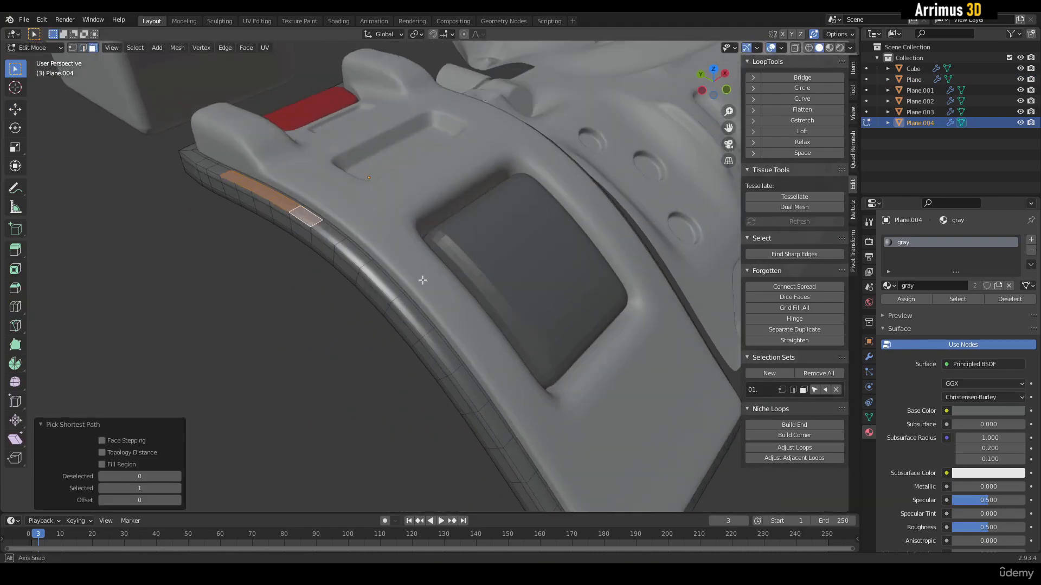
middle_drag(488, 464, 444, 306)
click(432, 342)
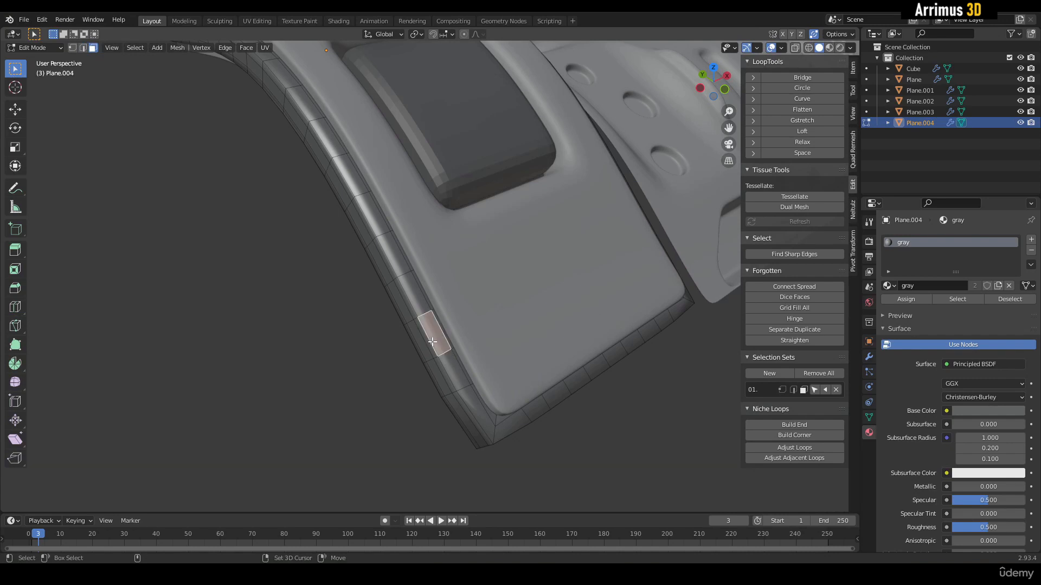
ctrl+click(376, 216)
Try extruding the two selected face runs outward along their normals, and undo the extrusions.
middle_drag(377, 216, 384, 244)
key(alt+s)
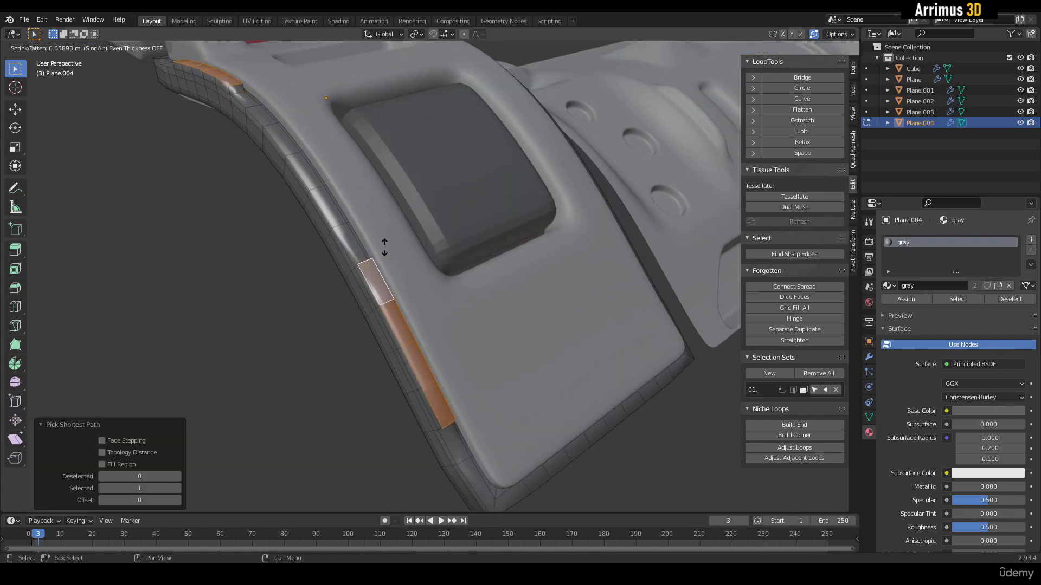
click(385, 247)
key(alt+e)
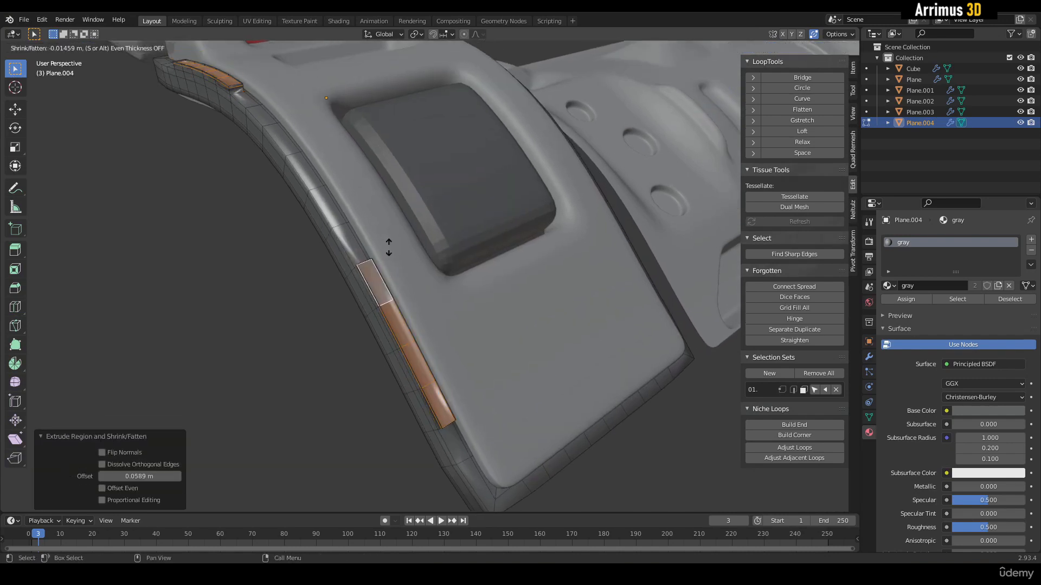
click(389, 241)
key(ctrl+z)
key(ctrl+z)
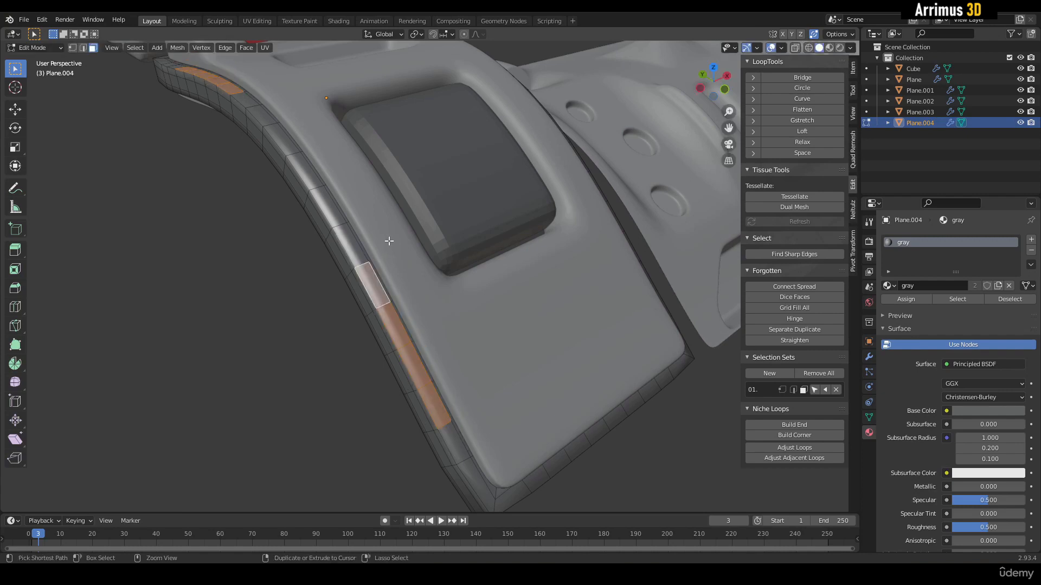
key(alt+s)
click(390, 241)
key(ctrl+z)
key(ctrl+z)
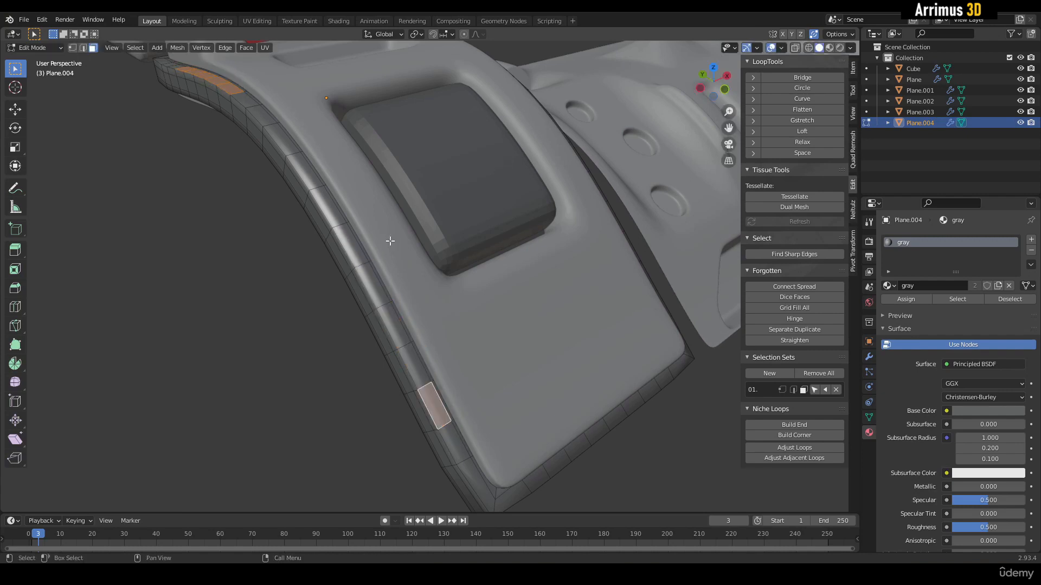
key(ctrl+z)
Extrude the two face runs outward along their normals in two passes of about 0.059 m and 0.0728 m.
key(alt+s)
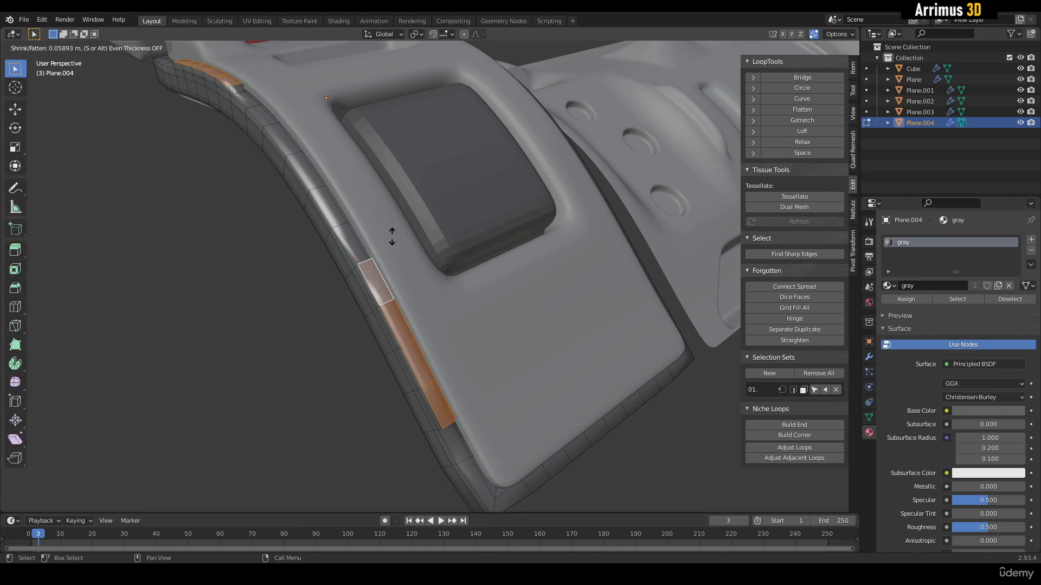
click(392, 235)
key(alt+e)
click(395, 230)
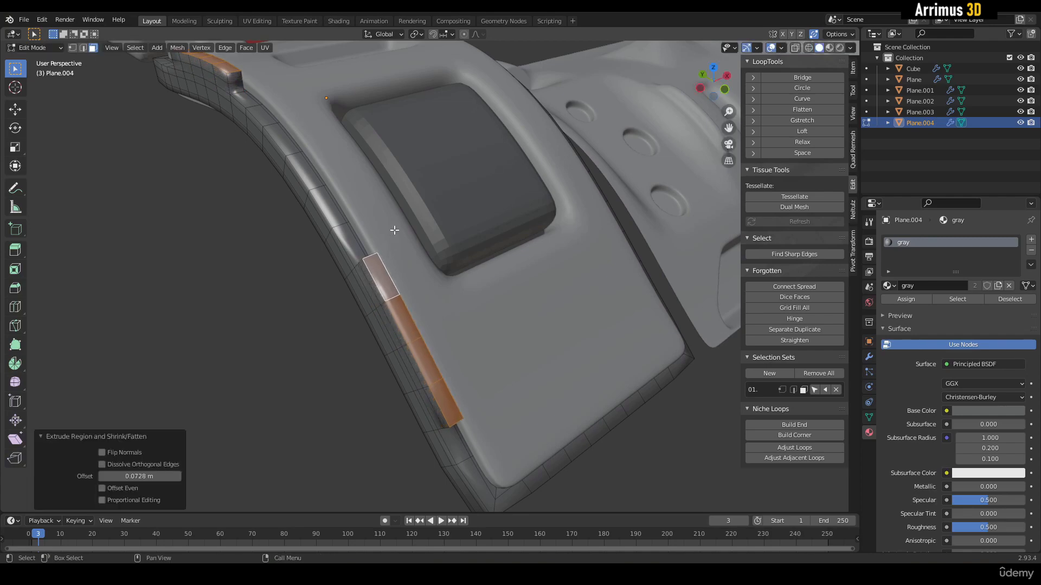
Select the inward-facing side faces of the middle sections on both raised blocks.
middle_drag(394, 230, 314, 315)
click(231, 329)
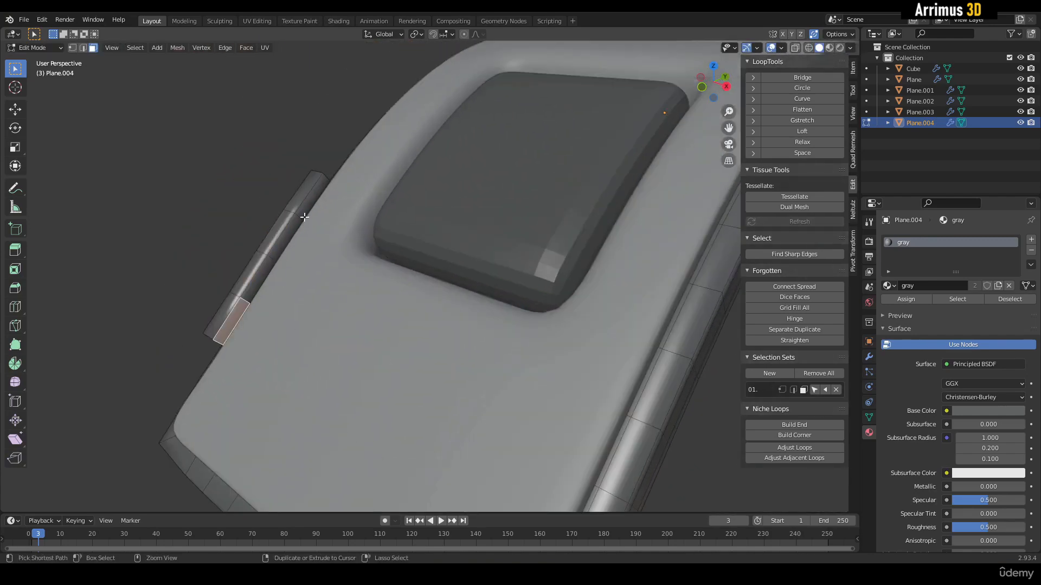
ctrl+click(304, 210)
shift+middle_drag(414, 125, 344, 291)
shift+click(436, 193)
mouse_move(436, 193)
middle_down()
mouse_move(460, 169)
mouse_move(455, 187)
middle_up()
ctrl+click(464, 164)
shift+middle_drag(432, 108, 418, 212)
scroll(418, 211, up, 3)
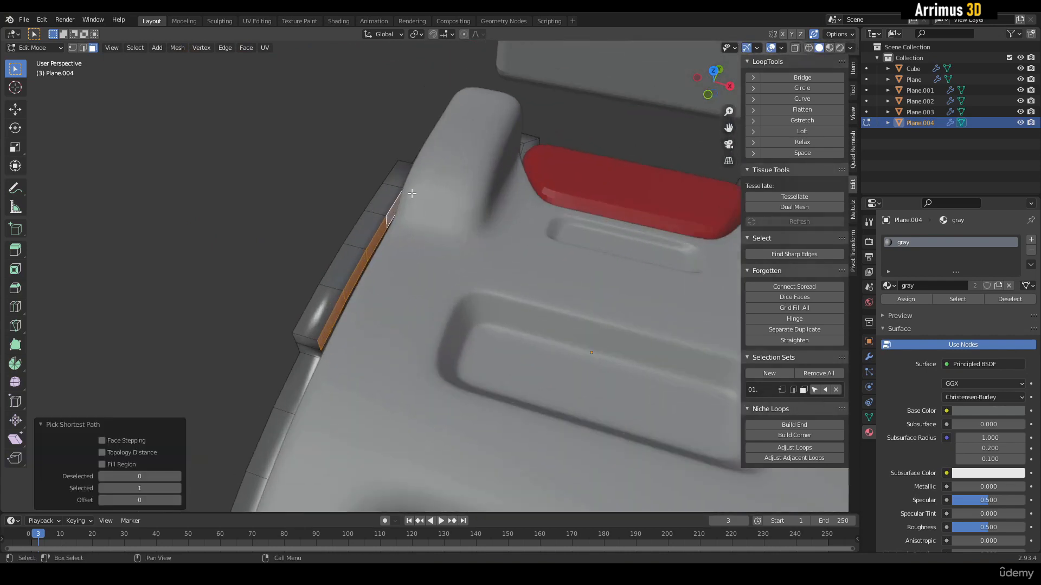
shift+click(410, 187)
scroll(410, 186, down, 4)
scroll(409, 233, up, 3)
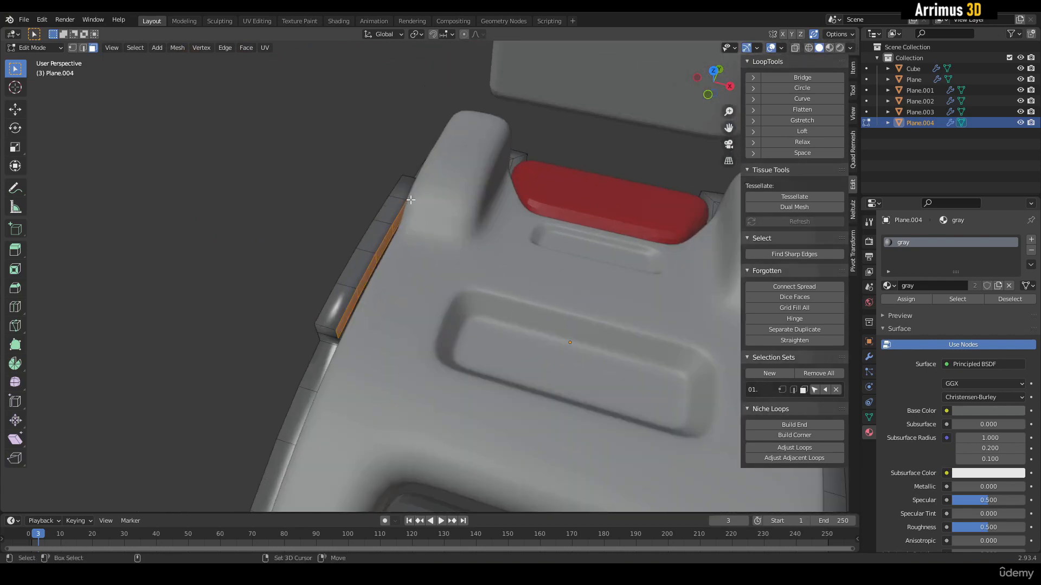
scroll(404, 213, down, 2)
Extrude the selected side faces over the plane's top surface and check the smoothed blocks in Object Mode.
key(alt+s)
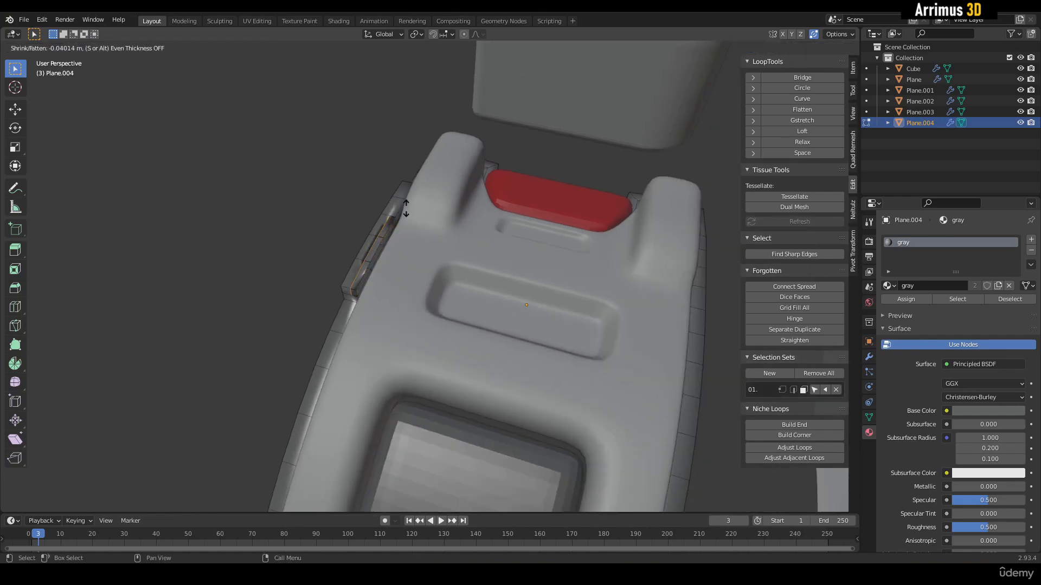
click(361, 193)
key(Tab)
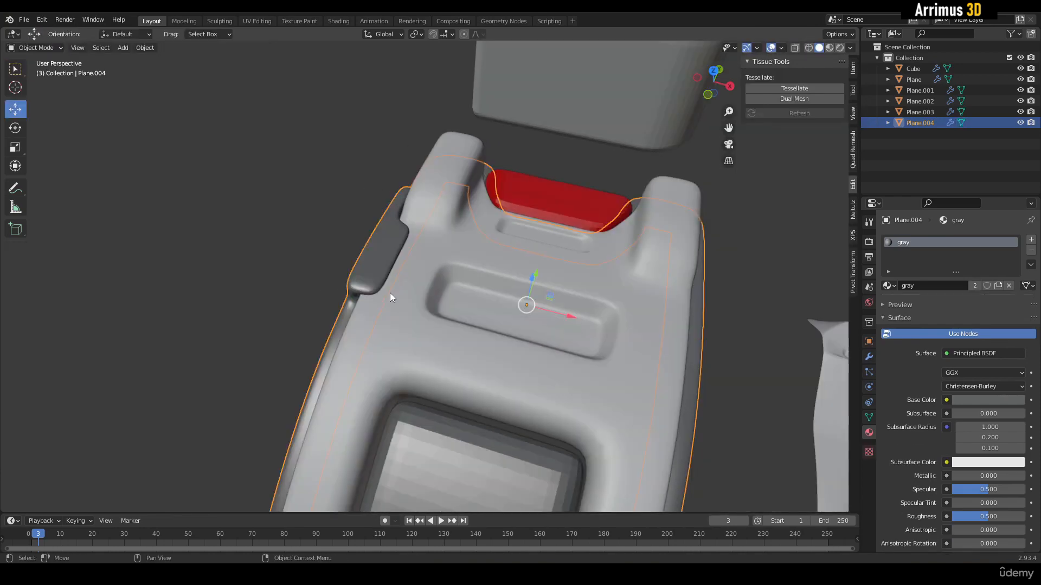
Mirror the strip across X with Bisect and Flip enabled, and move the Mirror modifier above Subdivision.
middle_drag(389, 293, 486, 253)
scroll(424, 238, down, 3)
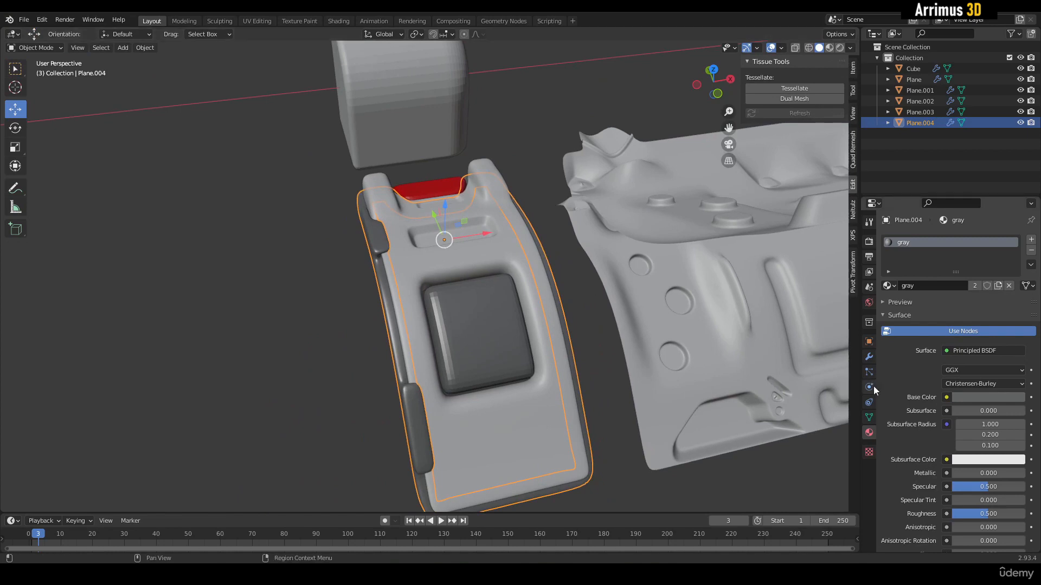
click(869, 357)
click(909, 244)
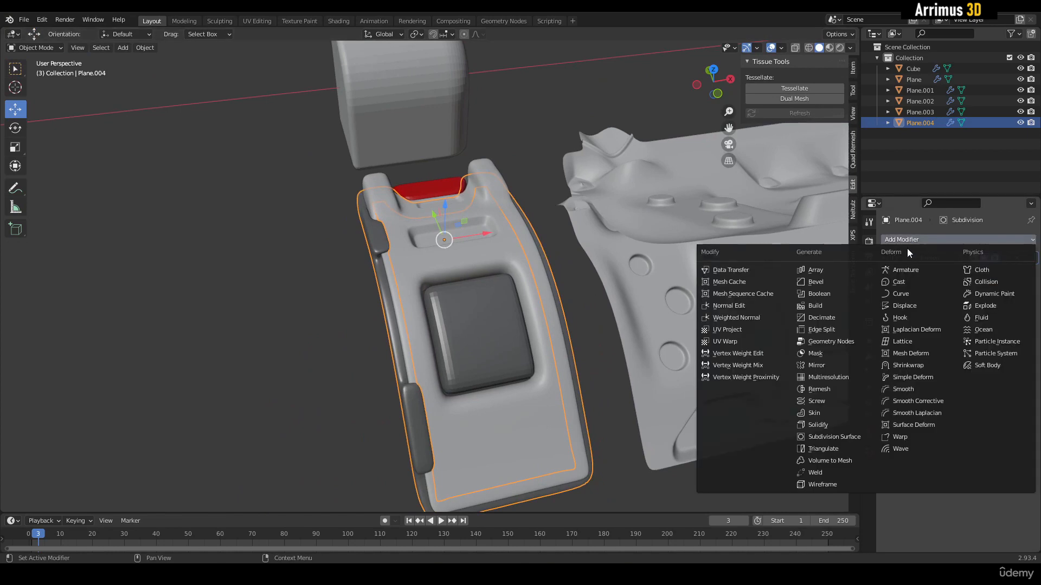
click(840, 362)
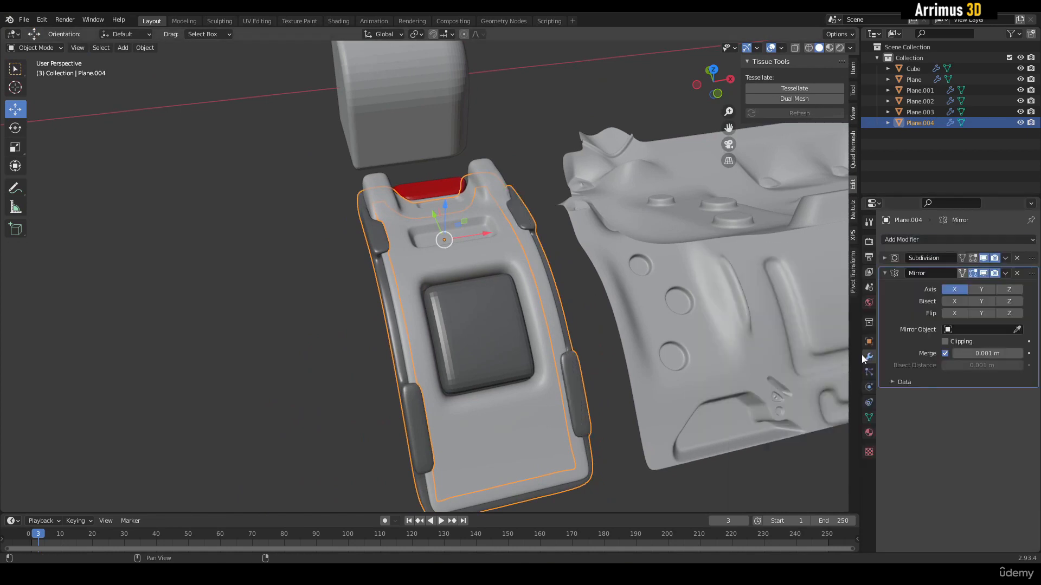
click(954, 301)
click(955, 313)
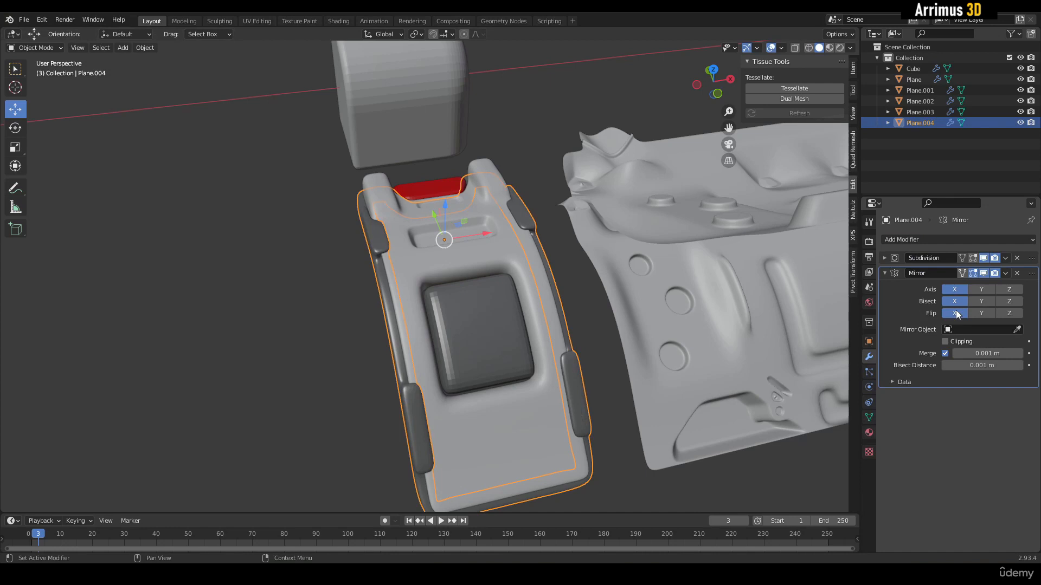
click(884, 273)
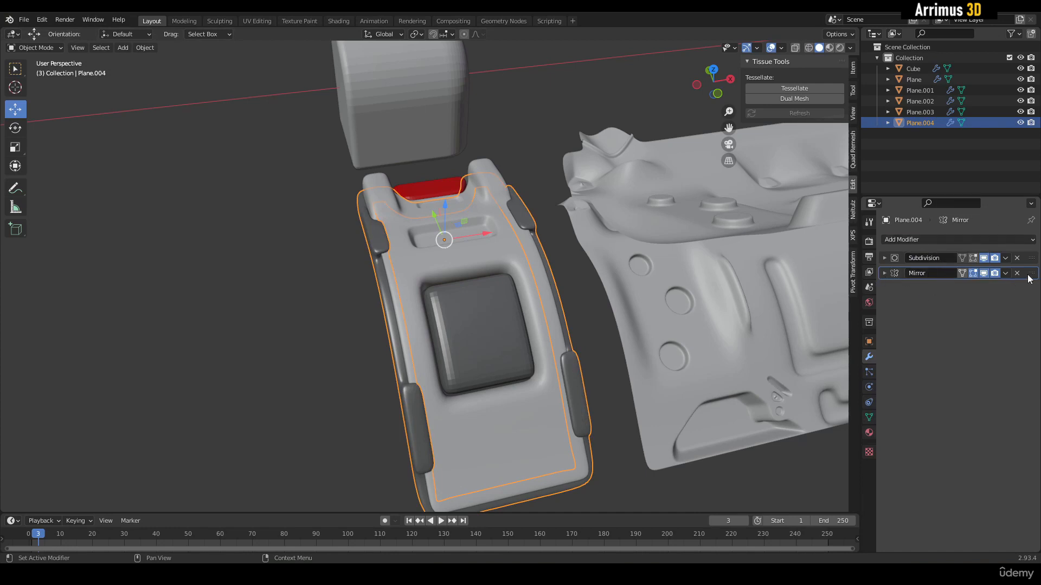
drag(1029, 278, 1030, 258)
Shade the gray panel in the large recess smooth and deselect it.
shift+middle_drag(528, 295, 417, 279)
click(433, 267)
right_click(434, 268)
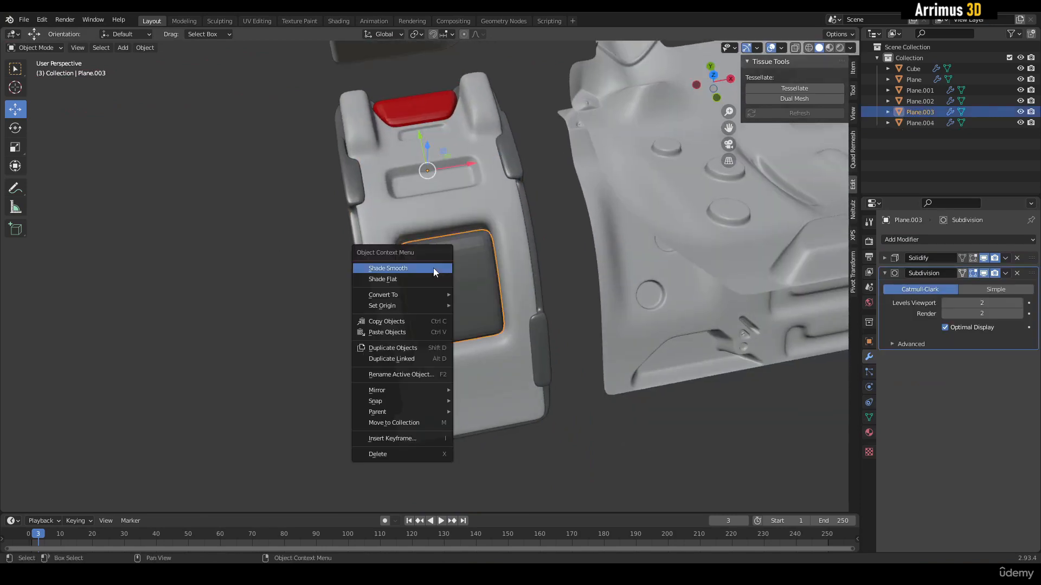
click(430, 269)
middle_drag(258, 269, 537, 312)
click(632, 361)
Show the wireframe overlay and cut two diagonal edges into the main plane's faces beside the lower side block.
scroll(493, 300, up, 5)
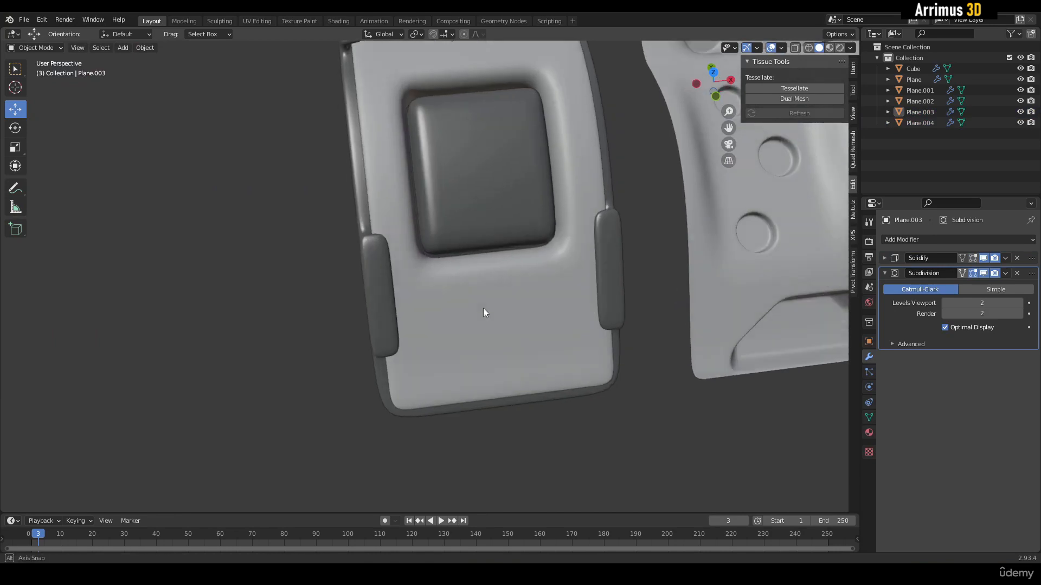
click(412, 292)
key(Tab)
scroll(409, 294, up, 4)
scroll(409, 294, down, 3)
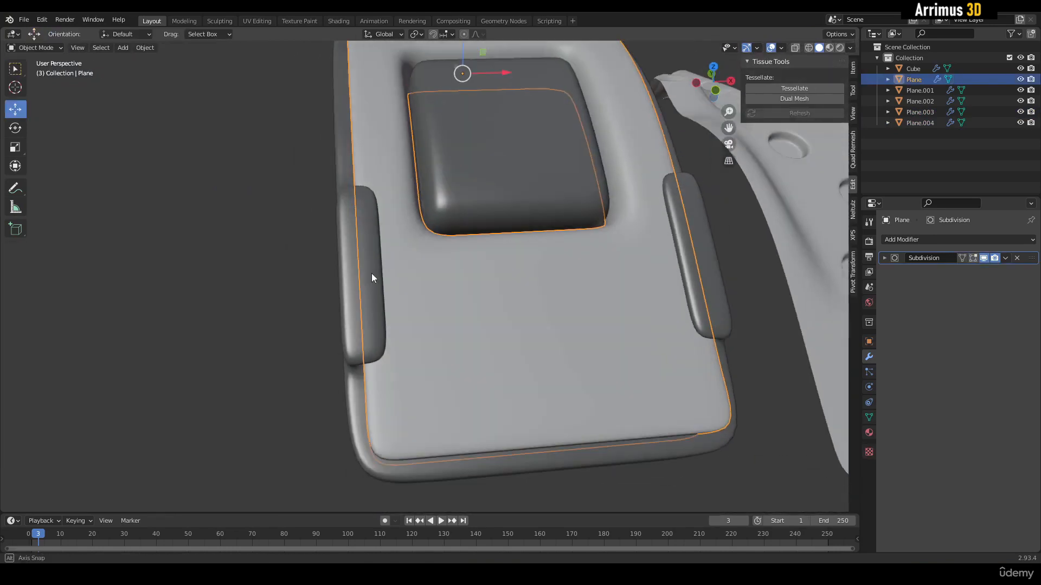
click(349, 249)
scroll(350, 250, up, 3)
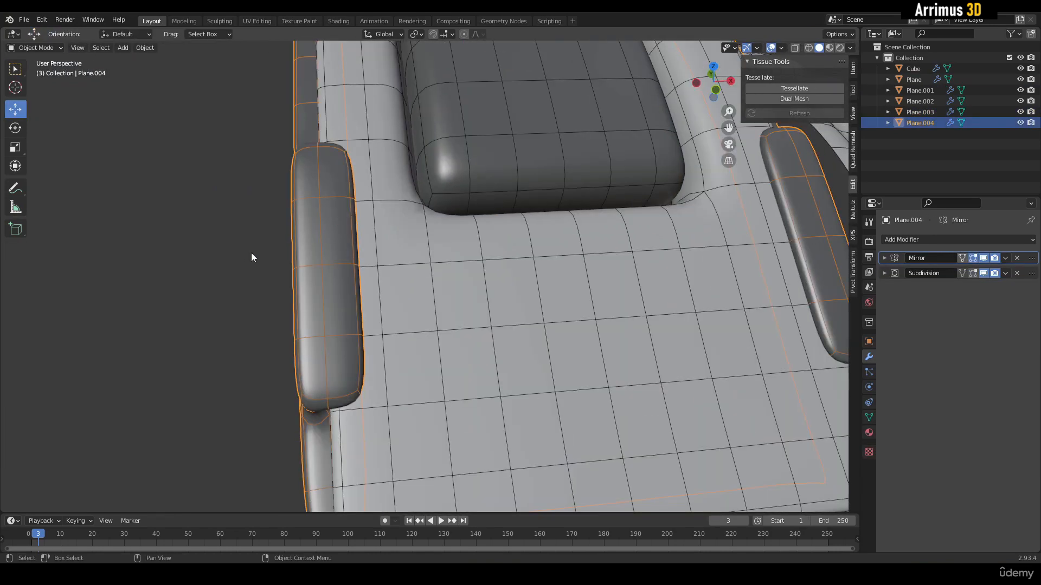
click(411, 282)
key(Tab)
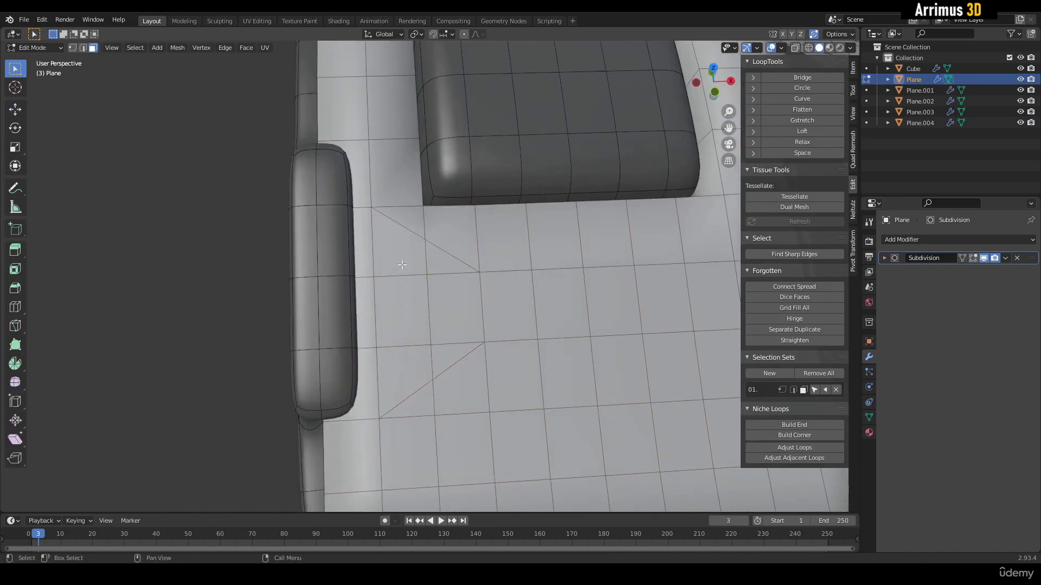
Select the faces between the two diagonal edges, inset them and extrude them along their normals by -0.055 m to form a pocket.
ctrl+shift+click(454, 350)
scroll(423, 336, up, 4)
key(i)
middle_drag(444, 288, 426, 231)
click(434, 266)
key(alt+e)
click(431, 247)
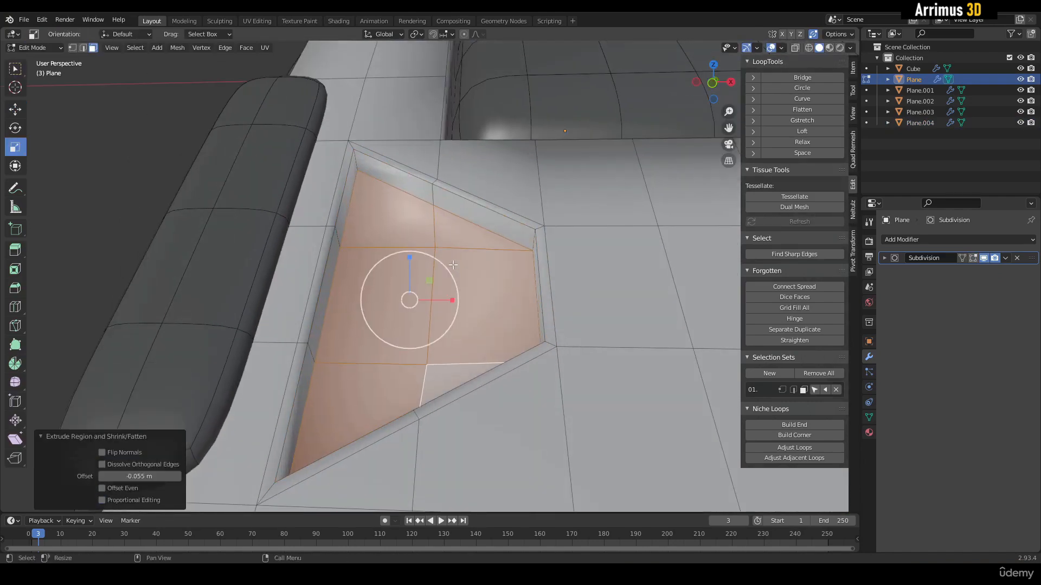
Scale down the pocket's floor faces and inset them by 0.01562 m.
key(s)
click(430, 274)
key(i)
click(431, 272)
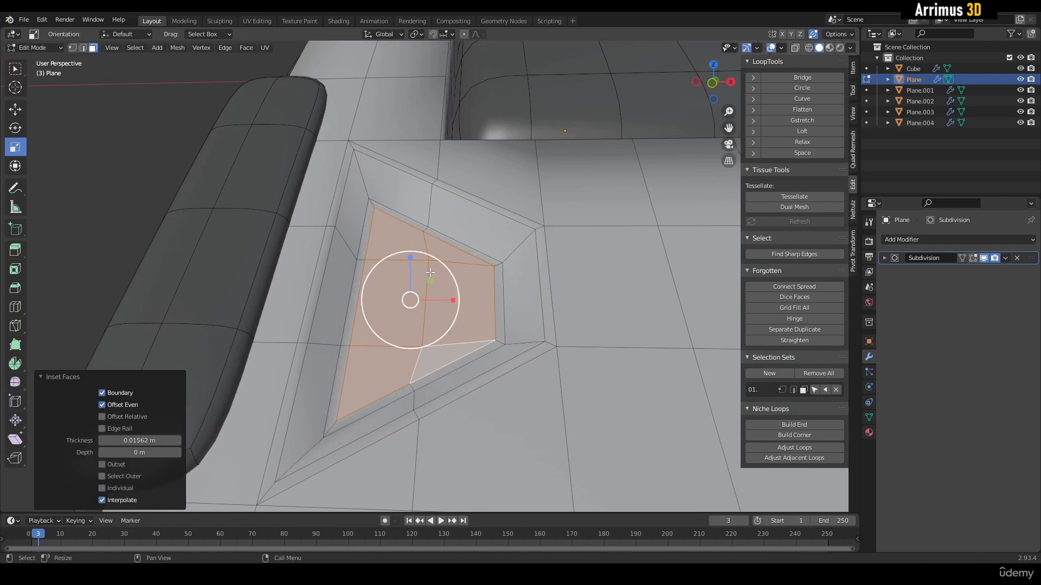
key(Tab)
Mirror the main plane across X with Bisect and Flip enabled, and move the Mirror modifier above Subdivision.
scroll(421, 255, down, 5)
middle_drag(421, 254, 415, 297)
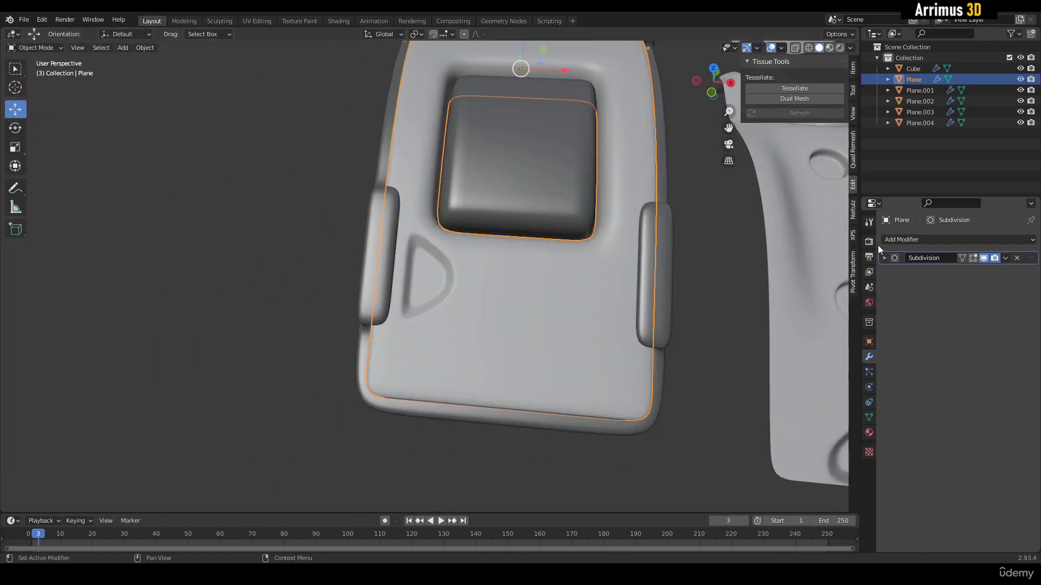
click(897, 239)
click(832, 363)
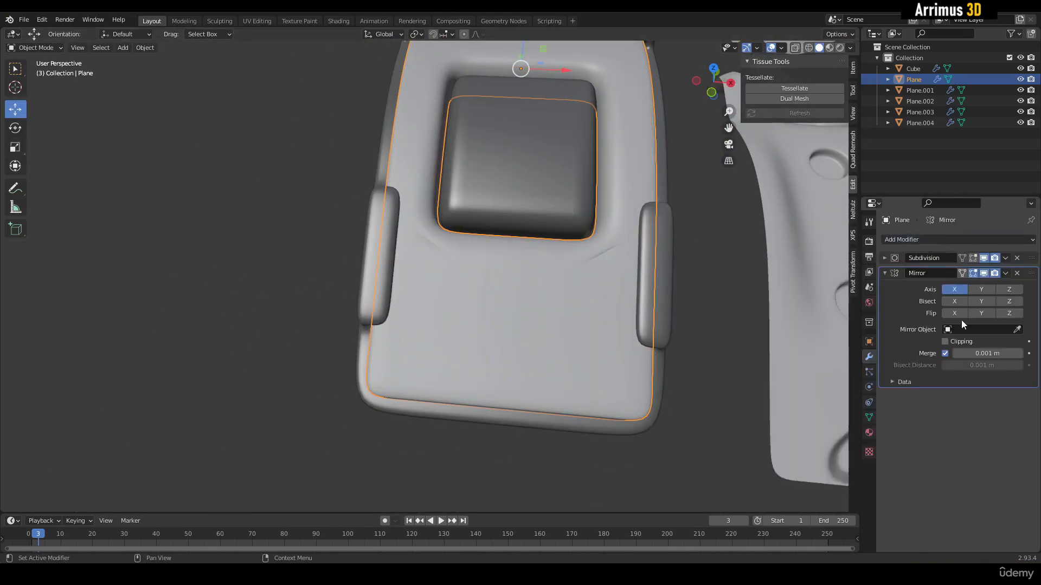
click(958, 301)
click(961, 312)
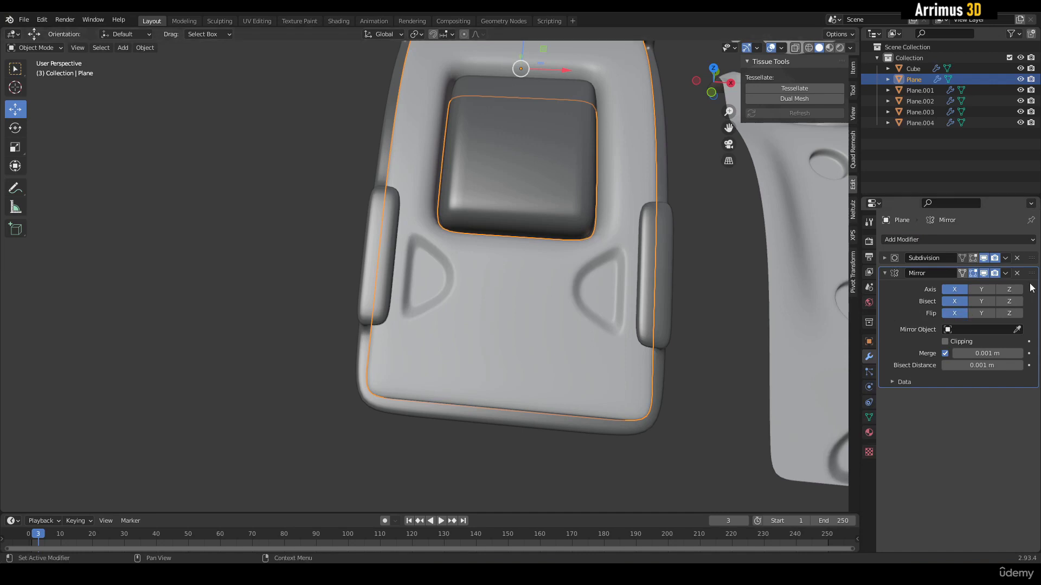
drag(1032, 273, 1030, 255)
click(886, 257)
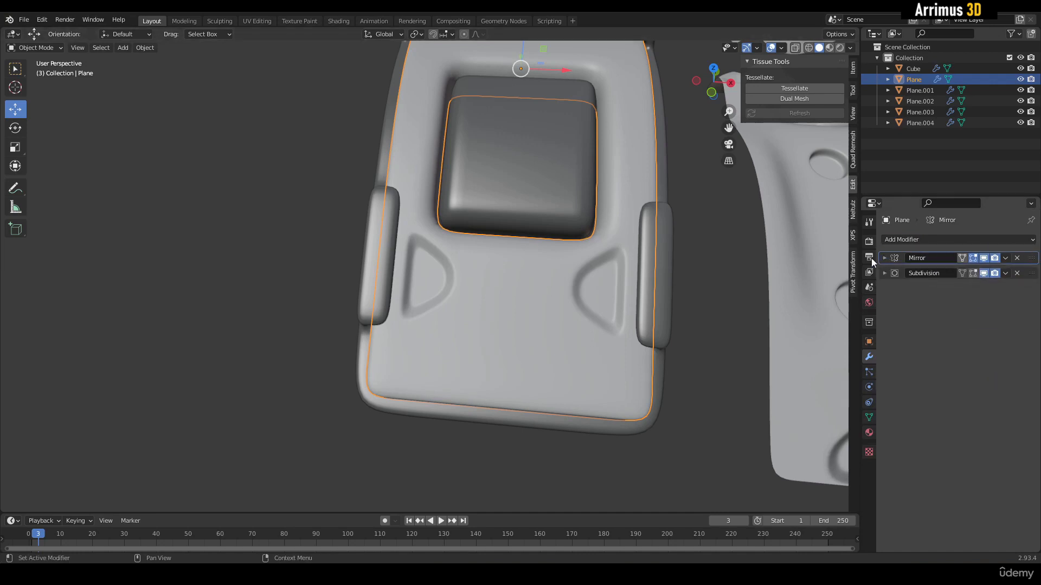
Examine the mirrored pockets in Object Mode with the wireframe overlay on and off.
middle_drag(380, 240, 389, 242)
scroll(439, 276, up, 4)
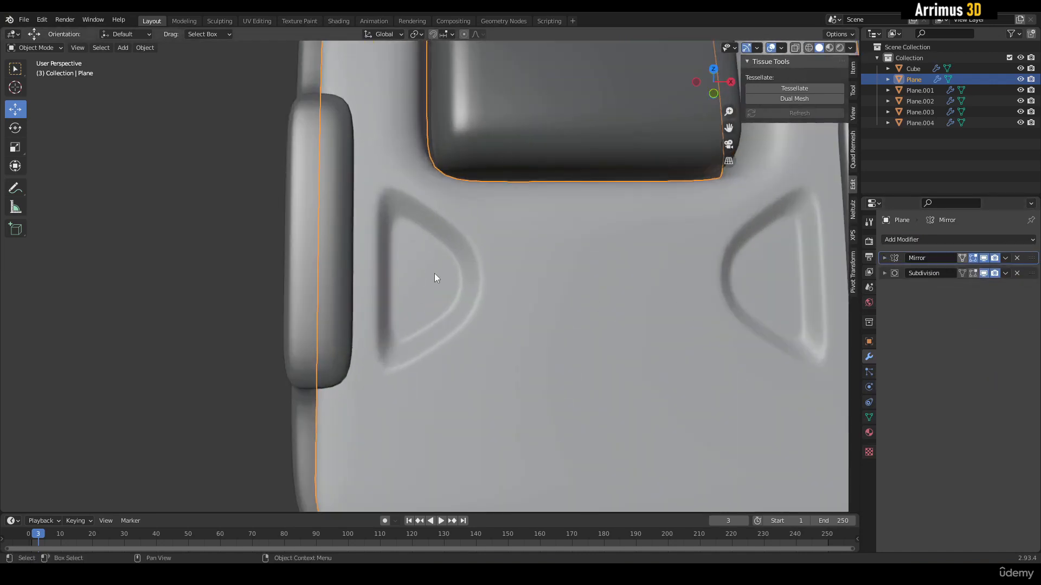
scroll(434, 273, down, 5)
click(262, 273)
mouse_move(263, 274)
middle_down()
mouse_move(337, 265)
mouse_move(274, 258)
middle_up()
click(336, 266)
scroll(301, 106, up, 3)
key(F4)
middle_drag(300, 106, 417, 261)
key(F4)
scroll(405, 208, down, 3)
Show the wireframe overlay, select the row of four faces between the two pockets and inset it by 0.01908 m.
key(F4)
click(464, 246)
key(Tab)
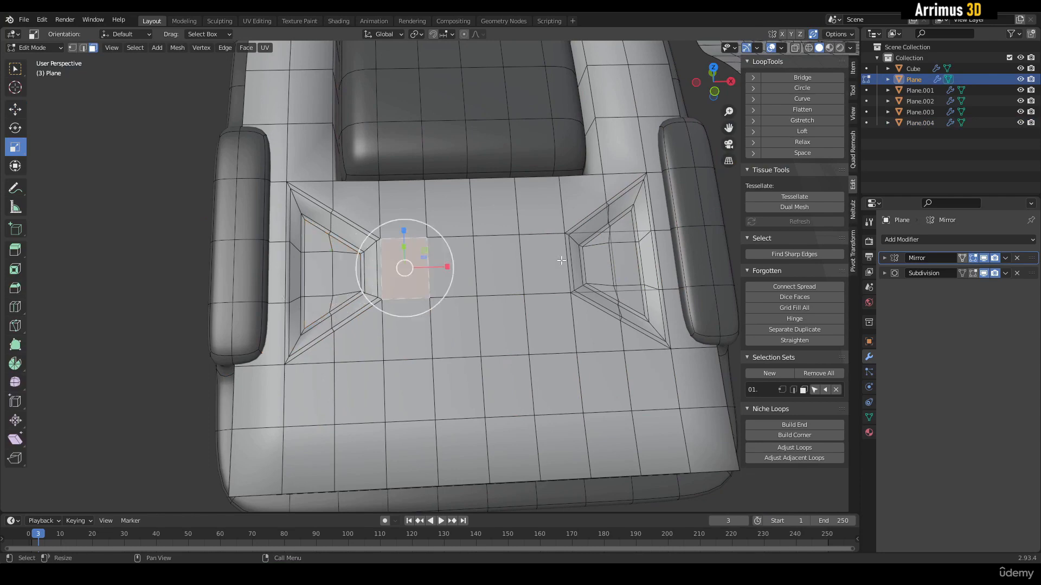
ctrl+click(561, 260)
scroll(561, 261, up, 2)
key(i)
click(503, 247)
Extrude the face row inward along its normals, scale its floor to 0.718 and inset the floor once more.
key(alt+e)
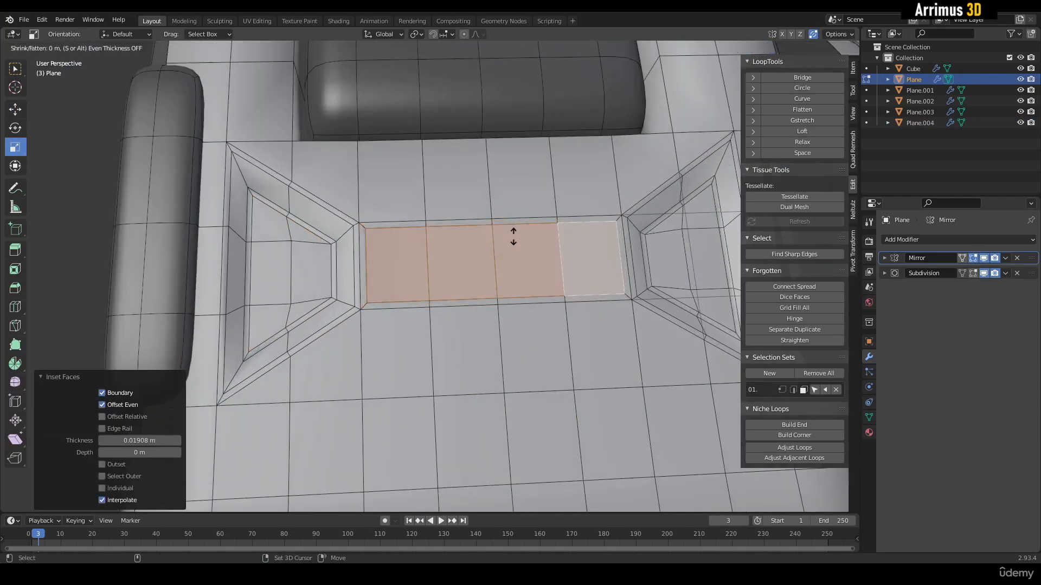
click(518, 254)
key(s)
click(523, 261)
key(i)
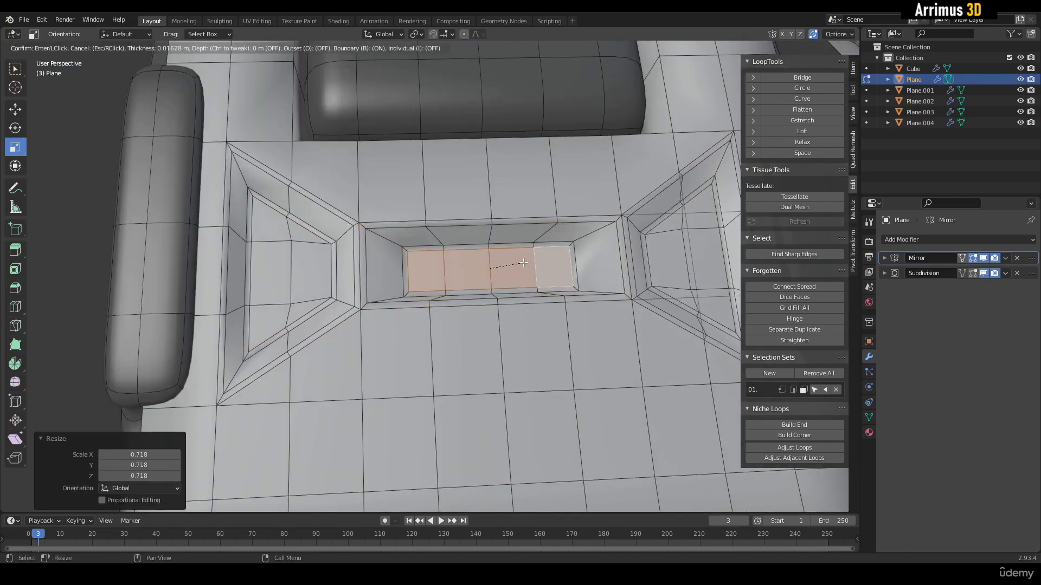
click(517, 262)
key(Tab)
scroll(513, 269, down, 1)
Select five alternating faces in the two rows near the plane's lower edge and inset them by about 0.026 m.
key(Tab)
scroll(513, 269, down, 1)
shift+middle_drag(447, 356, 454, 255)
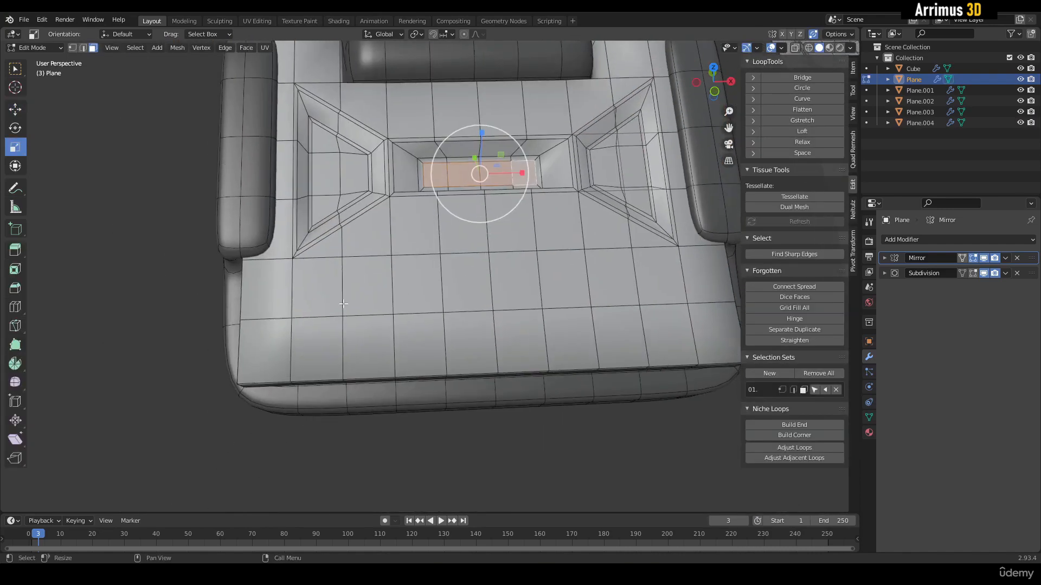
shift+click(430, 332)
shift+click(468, 290)
shift+click(522, 333)
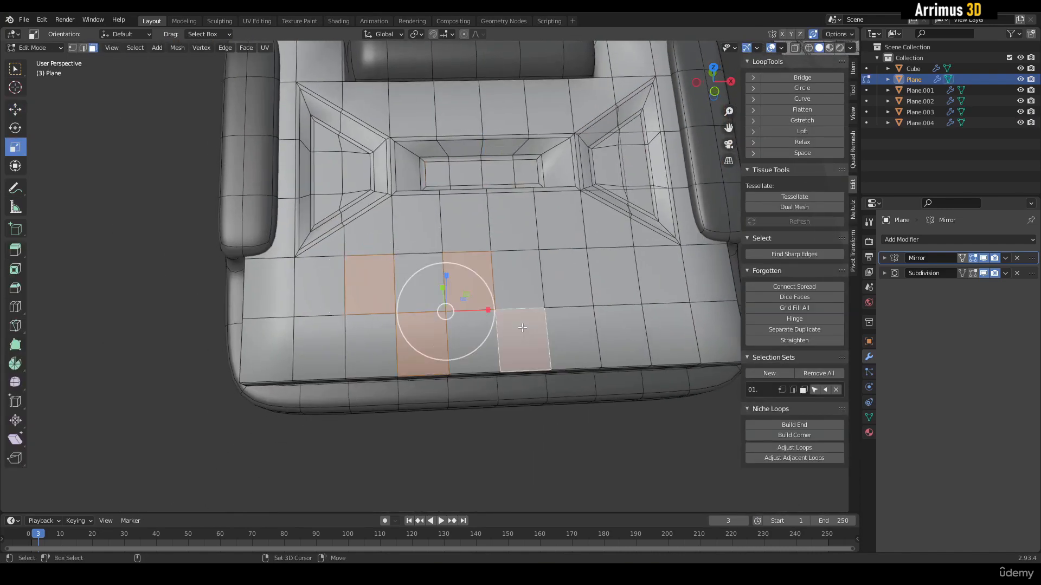
shift+click(571, 284)
scroll(571, 284, up, 1)
key(i)
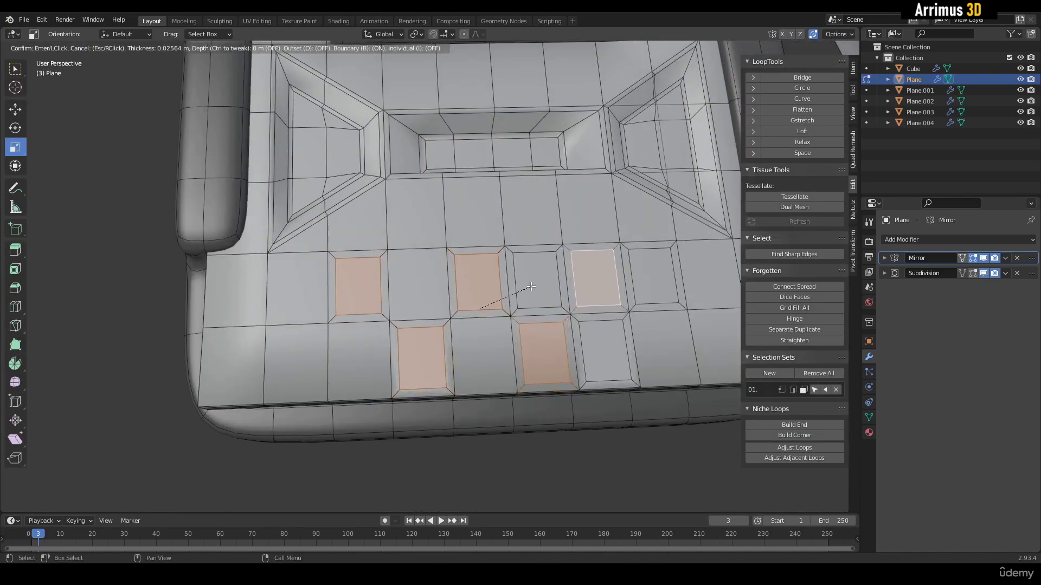
click(531, 286)
Apply the LoopTools Circle operation to the five inset faces, using Best fit with Regular enabled.
key(alt+c)
key(s)
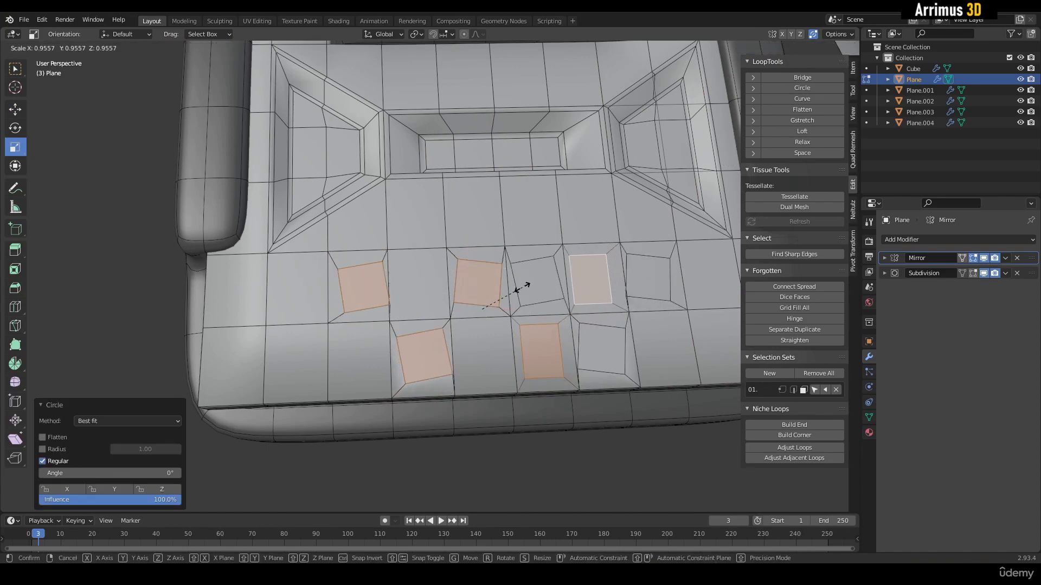
right_click(519, 291)
shift+middle_drag(527, 284, 487, 267)
scroll(488, 267, up, 2)
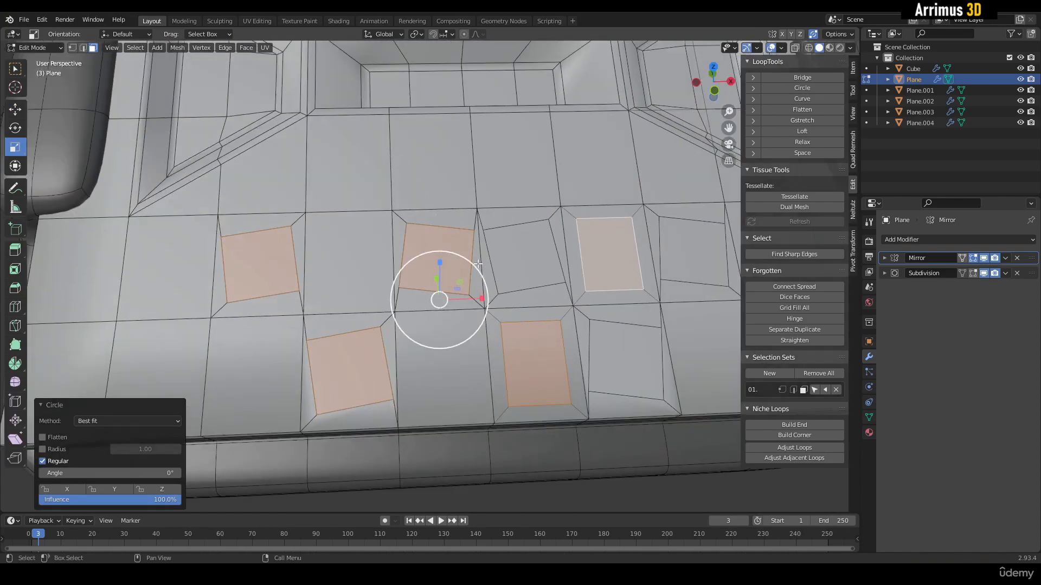
key(s)
click(431, 350)
key(ctrl+z)
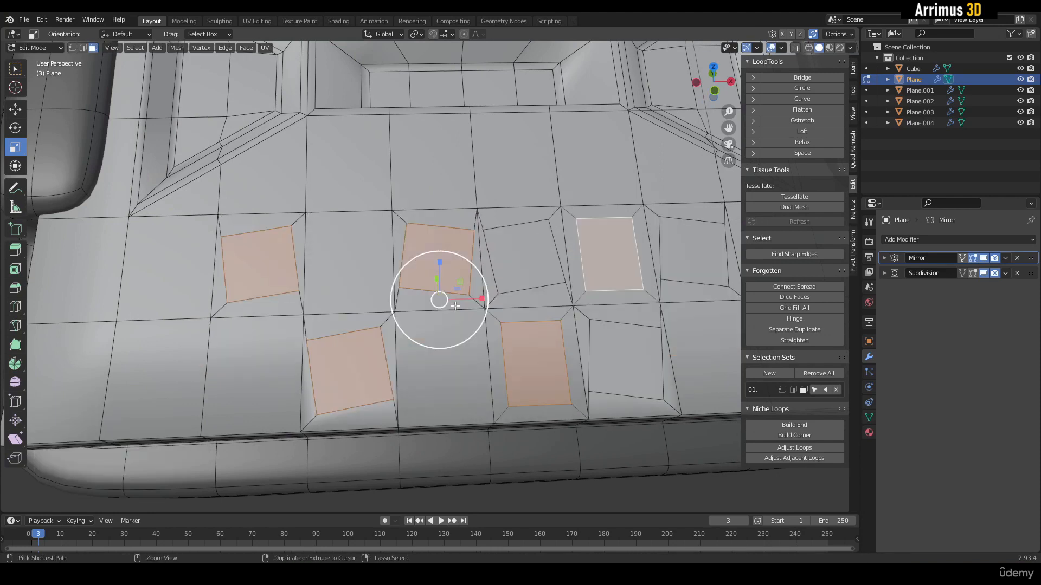
Set the transform pivot point to Individual Origins.
click(418, 33)
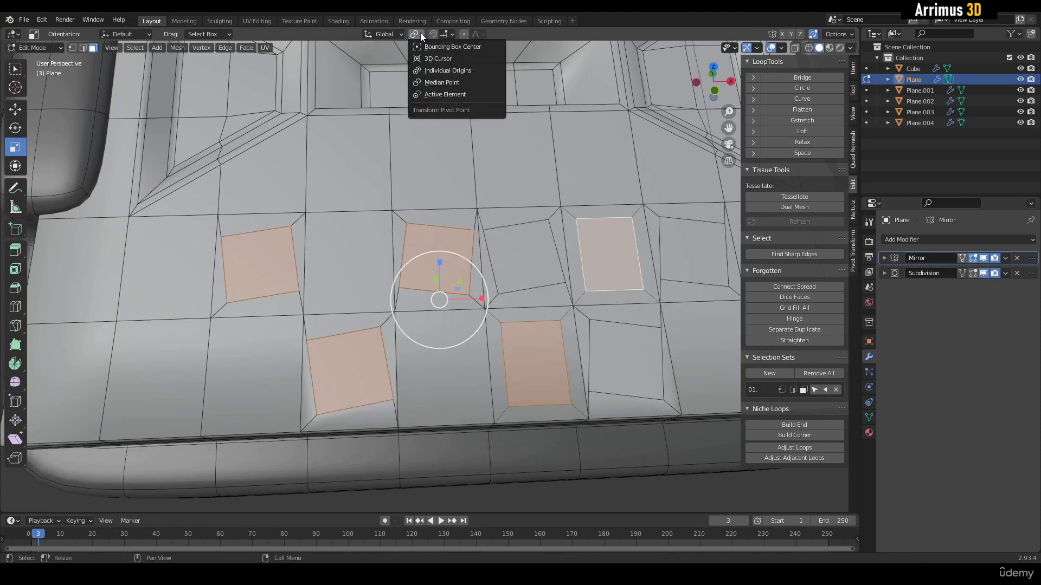
click(449, 72)
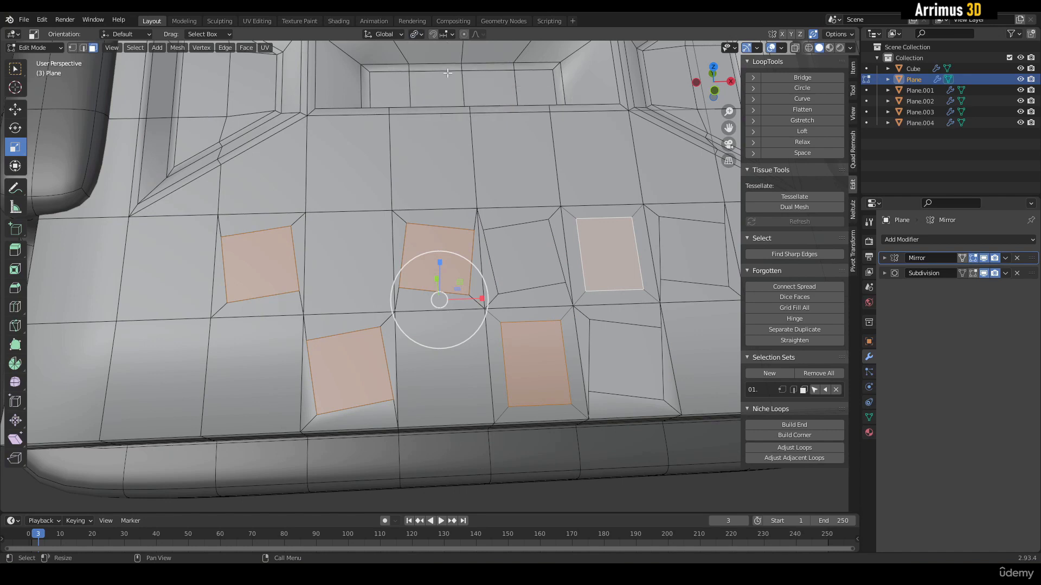
key(i)
click(438, 245)
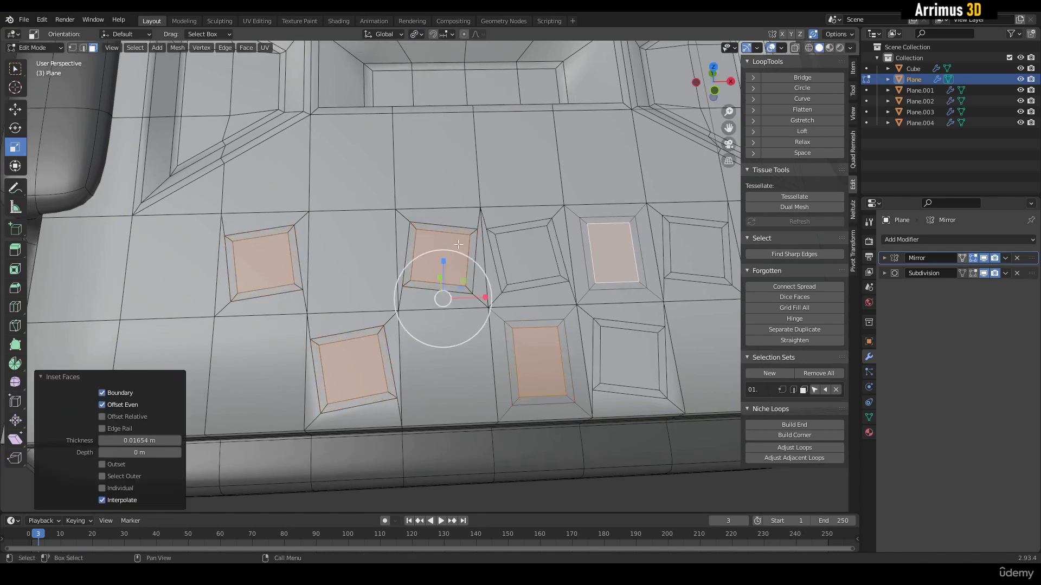
key(ctrl+z)
Scale the five faces down around their individual origins and inset them by 0.006636 m.
drag(473, 260, 457, 277)
scroll(458, 266, up, 2)
key(i)
click(457, 250)
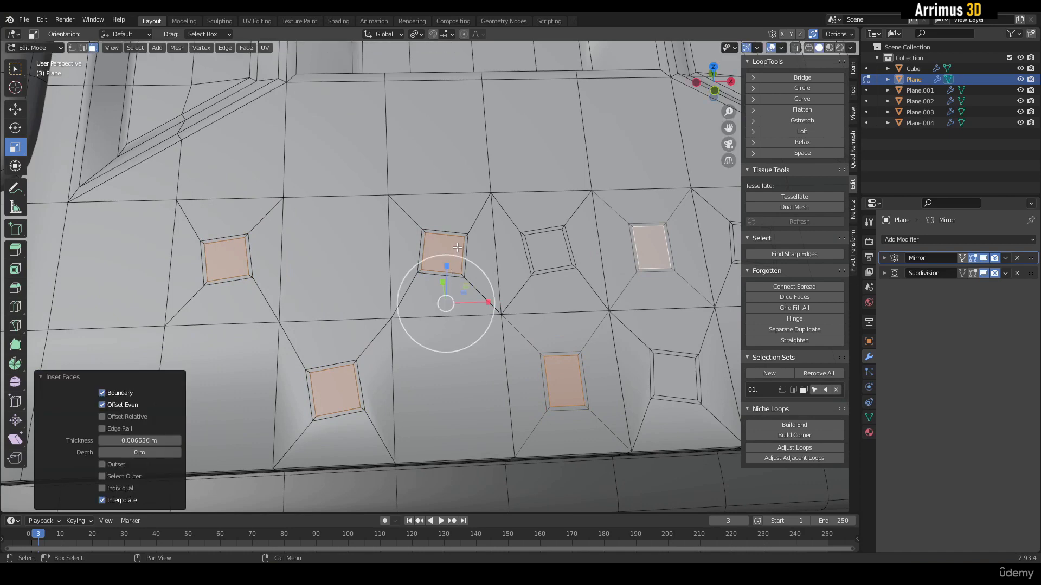
Extrude the five small faces inward along their normals into holes, then inset the hole floors.
key(alt+e)
click(458, 256)
key(i)
click(456, 264)
key(Tab)
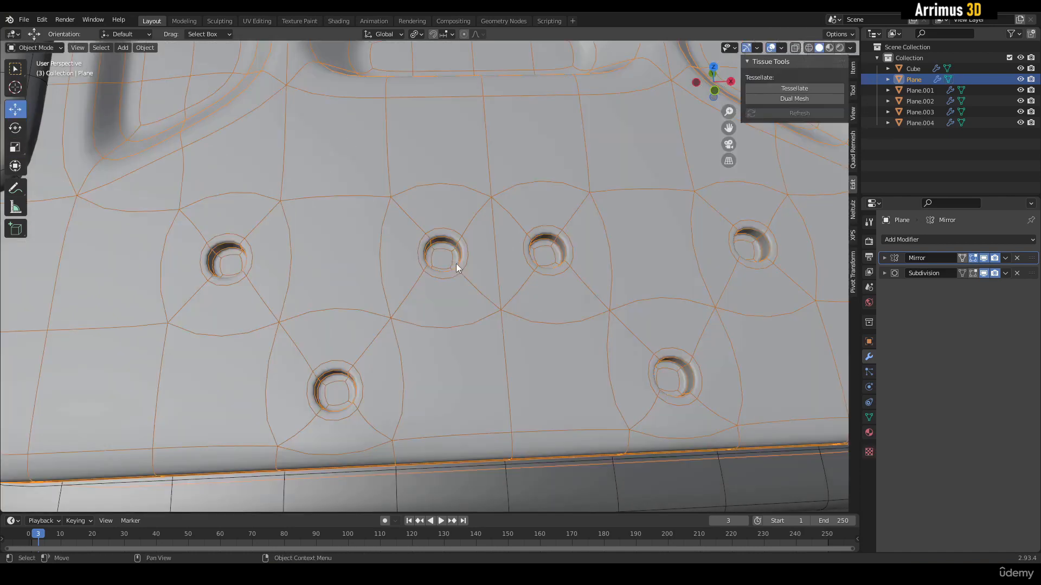
Hide the wireframe overlay, deselect the main plane and examine the round holes.
scroll(457, 263, down, 7)
key(F4)
scroll(464, 270, up, 3)
middle_drag(464, 270, 498, 297)
scroll(499, 296, down, 3)
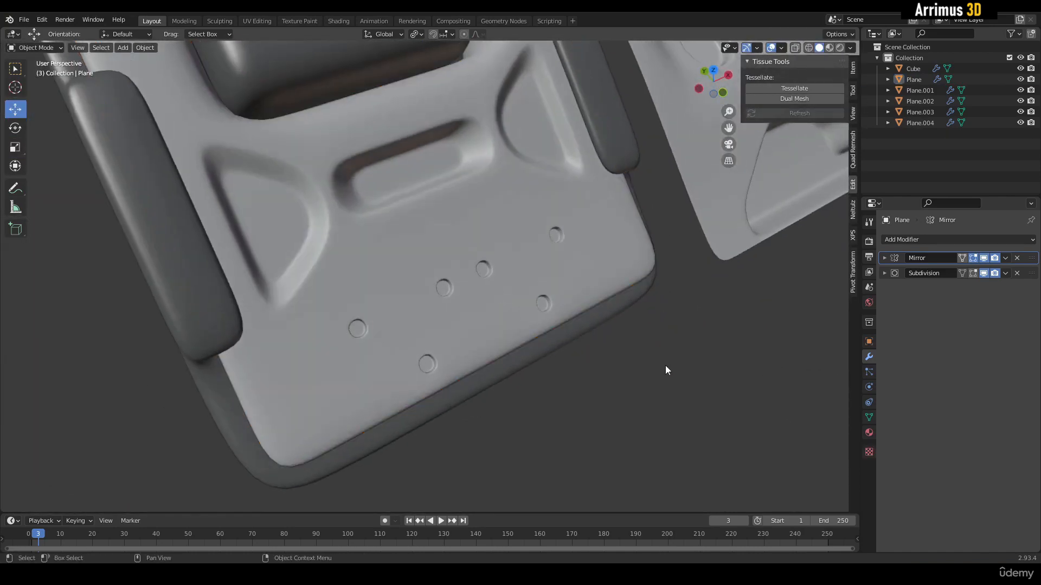
Add a supporting edge loop around the inner walls of the main plane's large recess.
middle_drag(667, 367, 477, 254)
key(Tab)
scroll(498, 271, up, 3)
key(ctrl+r)
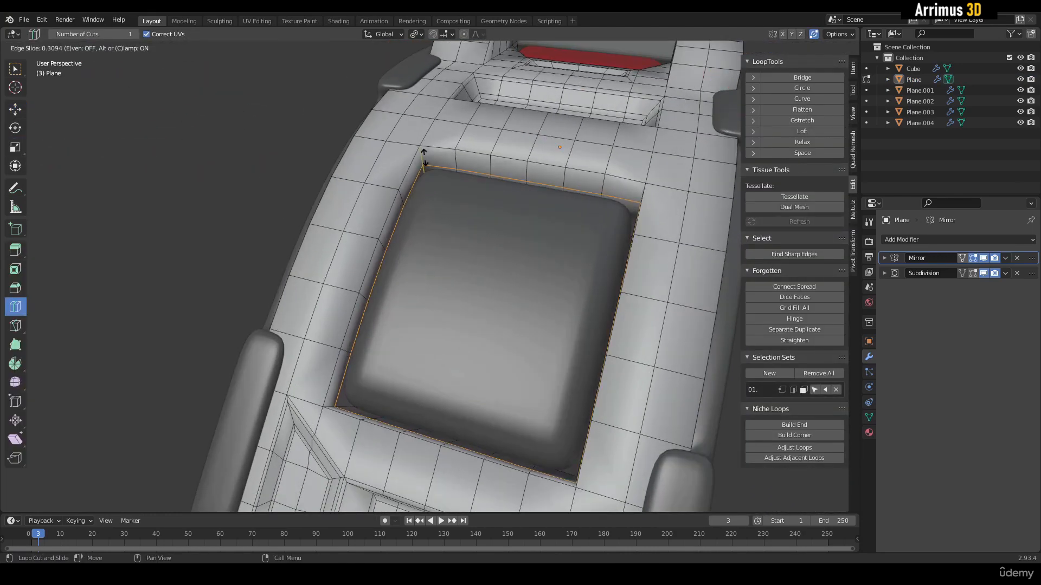
drag(426, 166, 426, 169)
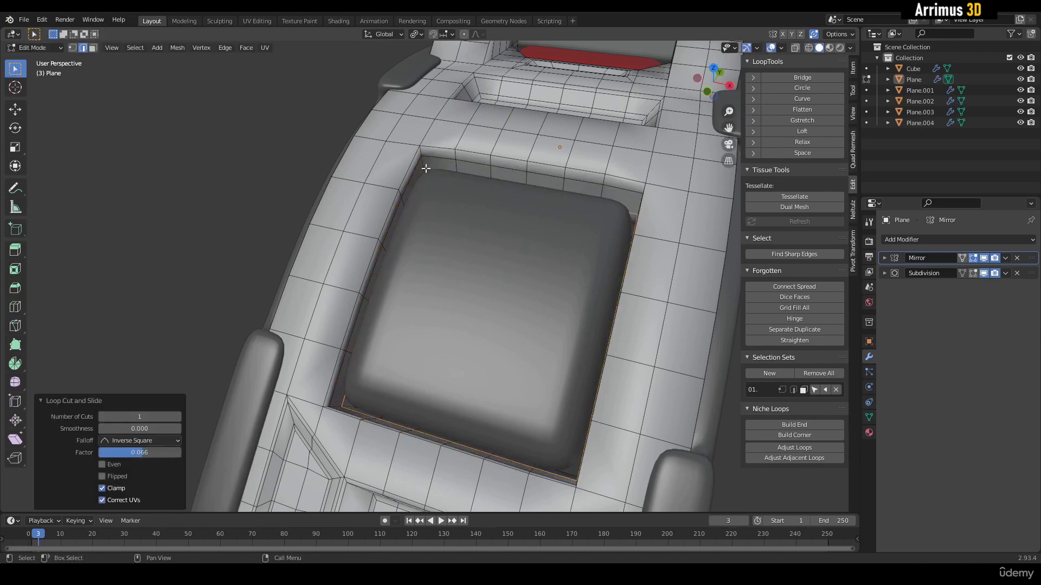
middle_drag(426, 169, 429, 215)
key(Tab)
Add supporting edge loops close to the borders of the gray panel in the large recess to tighten its corners.
click(459, 202)
key(Tab)
key(ctrl+r)
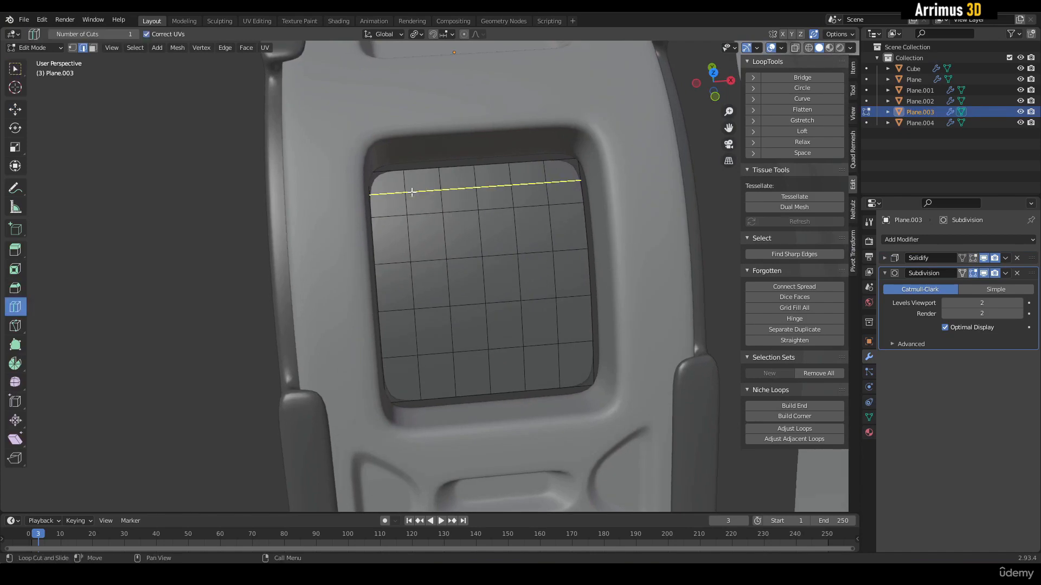
click(404, 175)
click(385, 218)
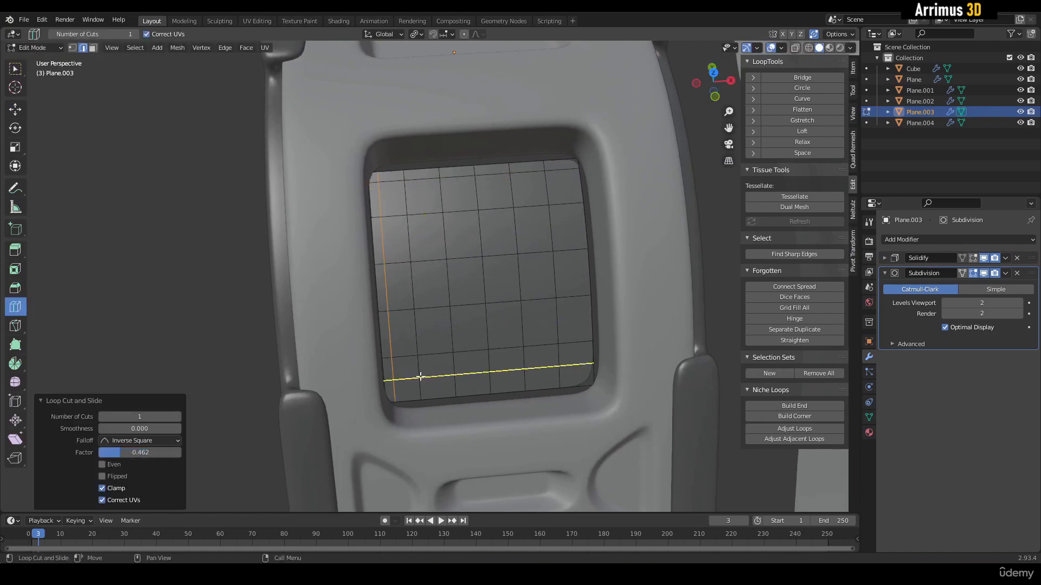
key(Tab)
scroll(443, 318, down, 3)
alt+middle_drag(443, 319, 550, 345)
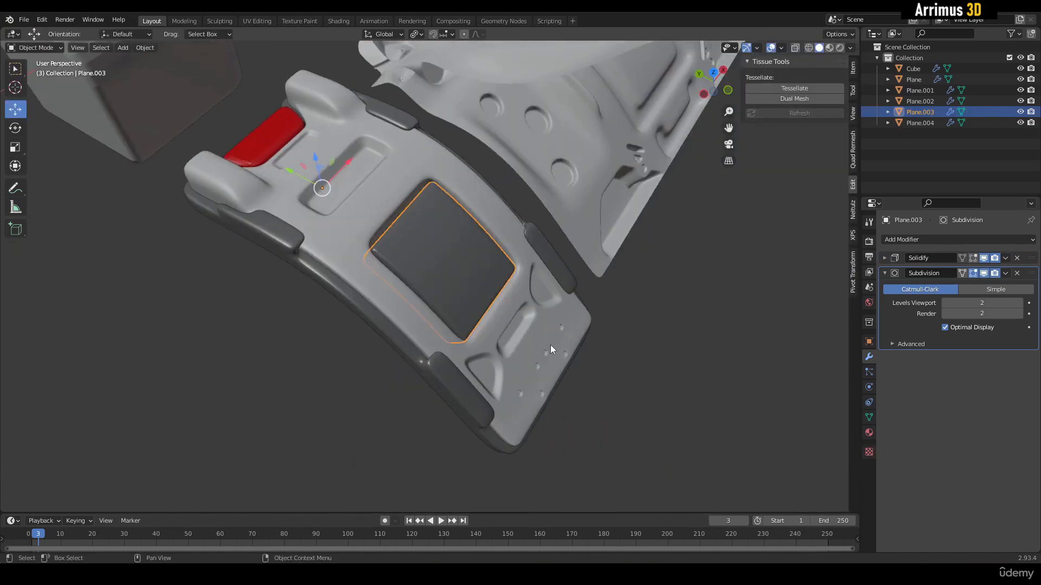
alt+middle_drag(538, 300, 463, 301)
scroll(465, 299, up, 5)
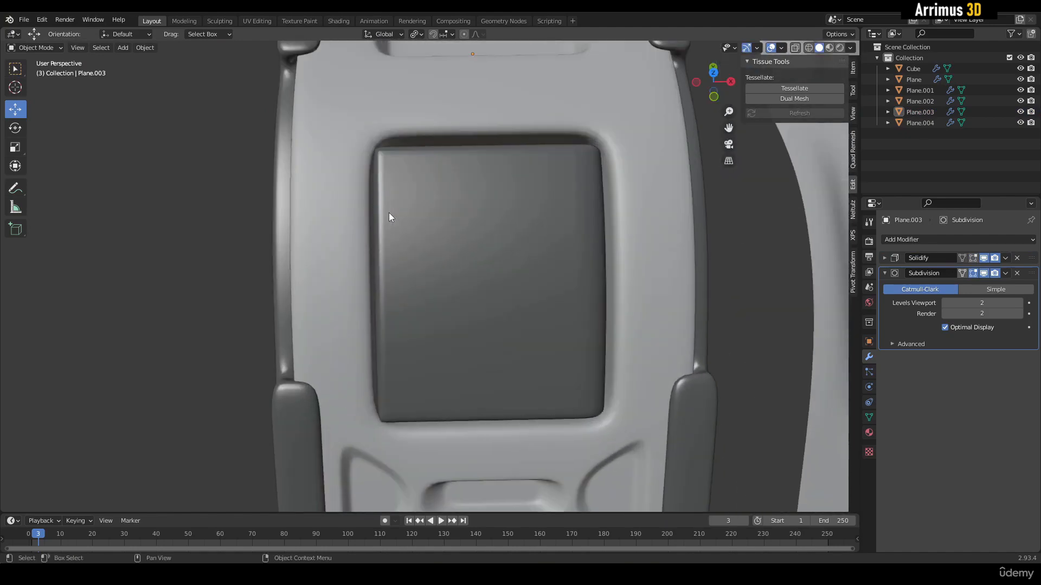
Add supporting edge loops to the main plane beside the upper and side borders of the large recess.
key(Tab)
key(Tab)
click(363, 190)
key(Tab)
key(ctrl+r)
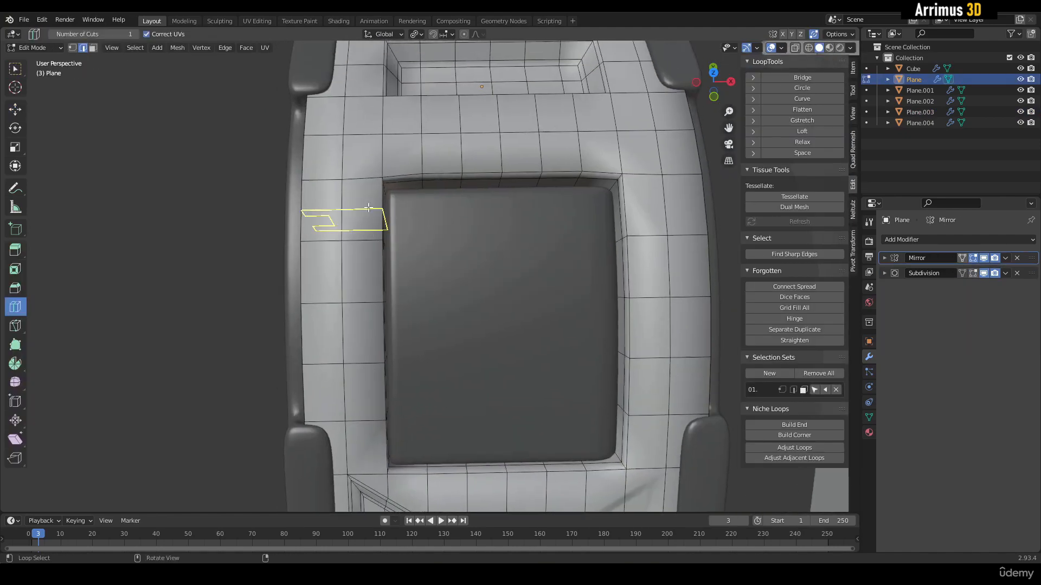
drag(374, 175, 375, 174)
drag(398, 132, 402, 131)
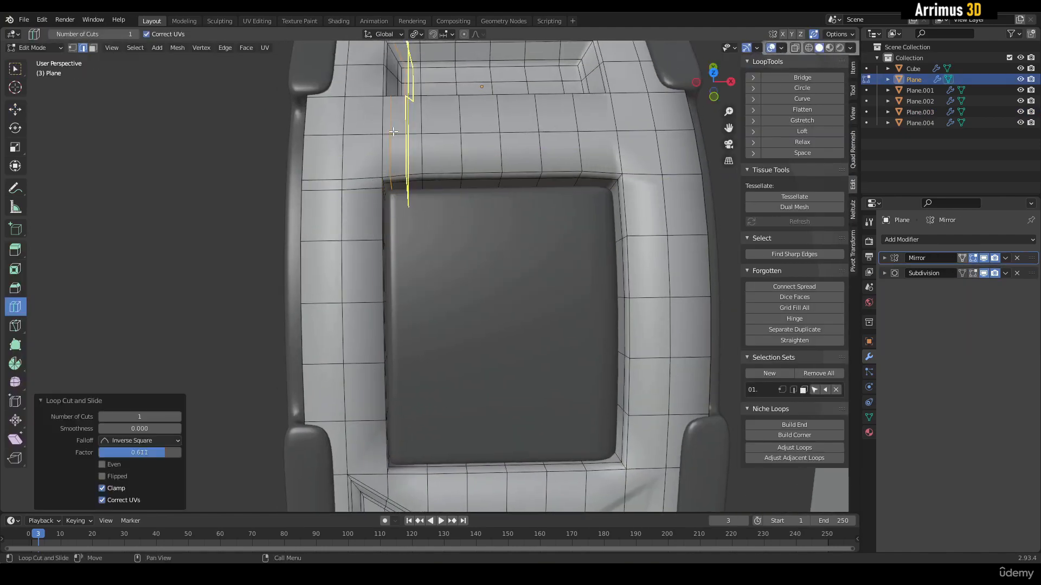
key(Tab)
scroll(398, 182, down, 5)
alt+middle_drag(383, 176, 434, 203)
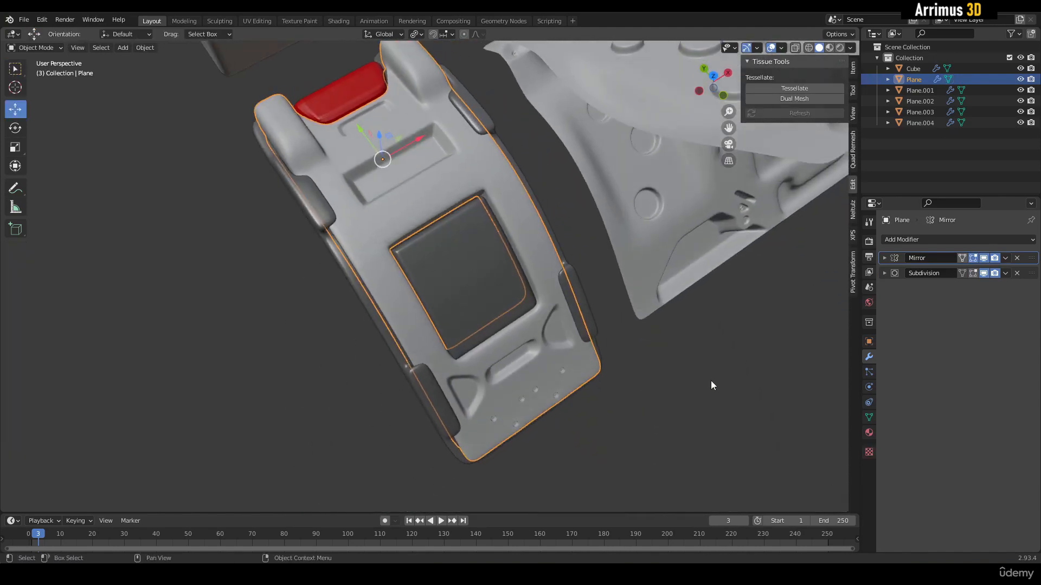